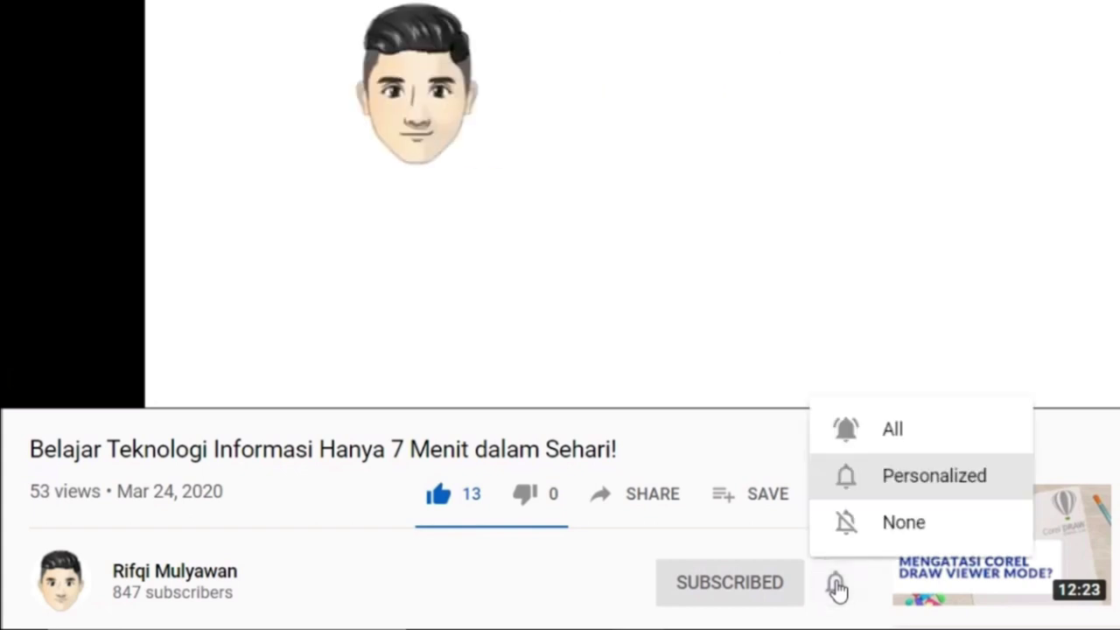
- Switch the subscribed channel's notification bell to All
{"action": "left_click", "coordinate": [892, 429]}
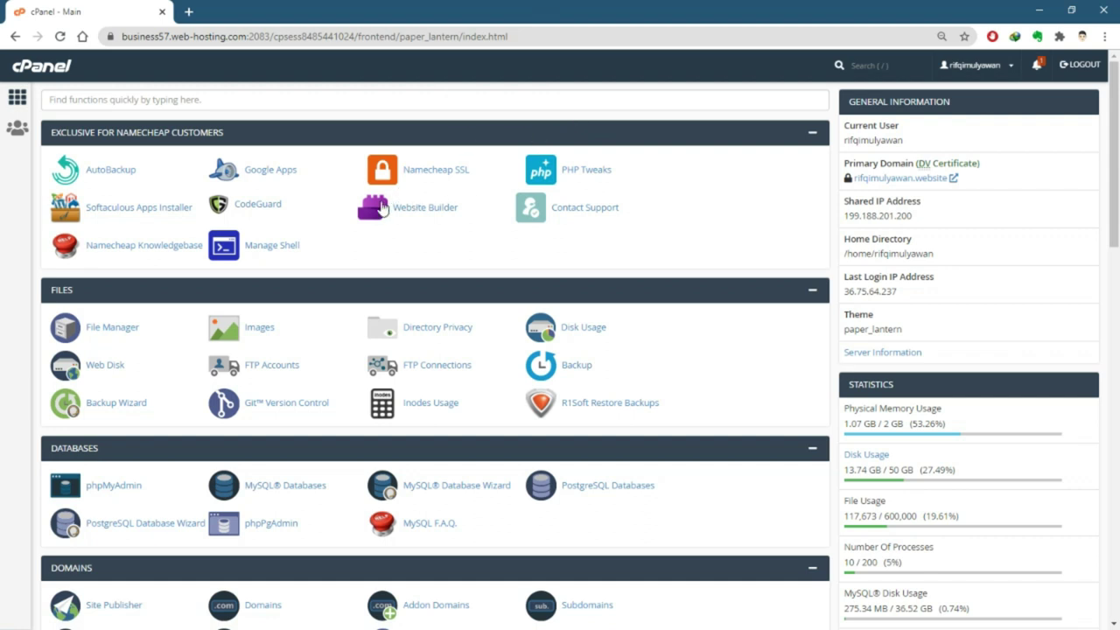
- Open WordPress from Softaculous's Scripts row in a new browser tab
{"action": "scroll", "coordinate": [382, 207], "scroll_direction": "down", "scroll_amount": 6}
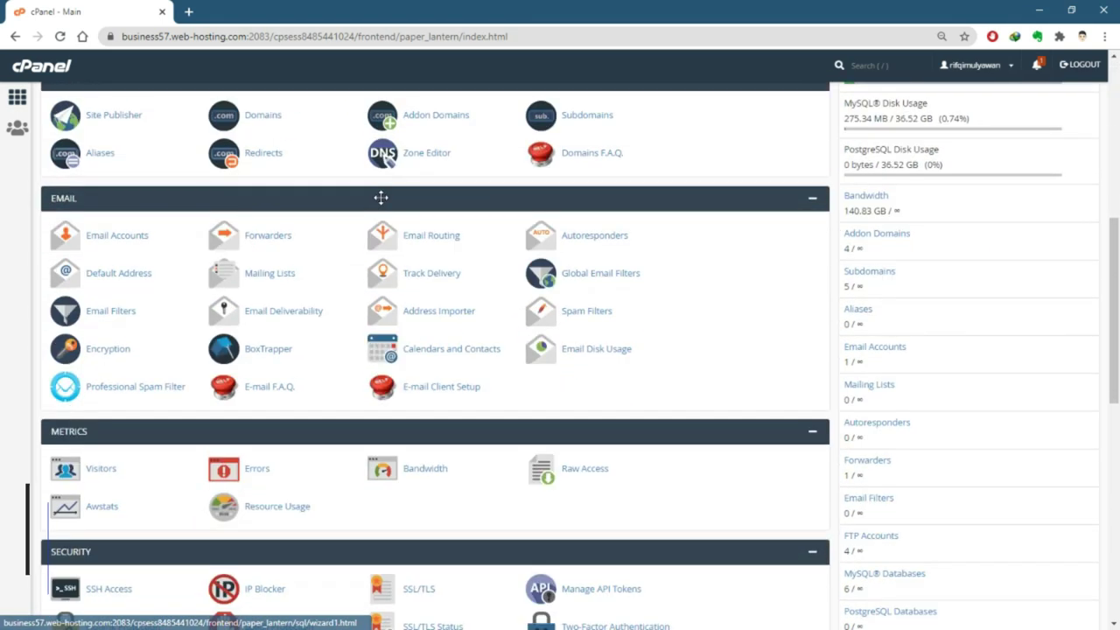
{"action": "scroll", "coordinate": [382, 197], "scroll_direction": "down", "scroll_amount": 9}
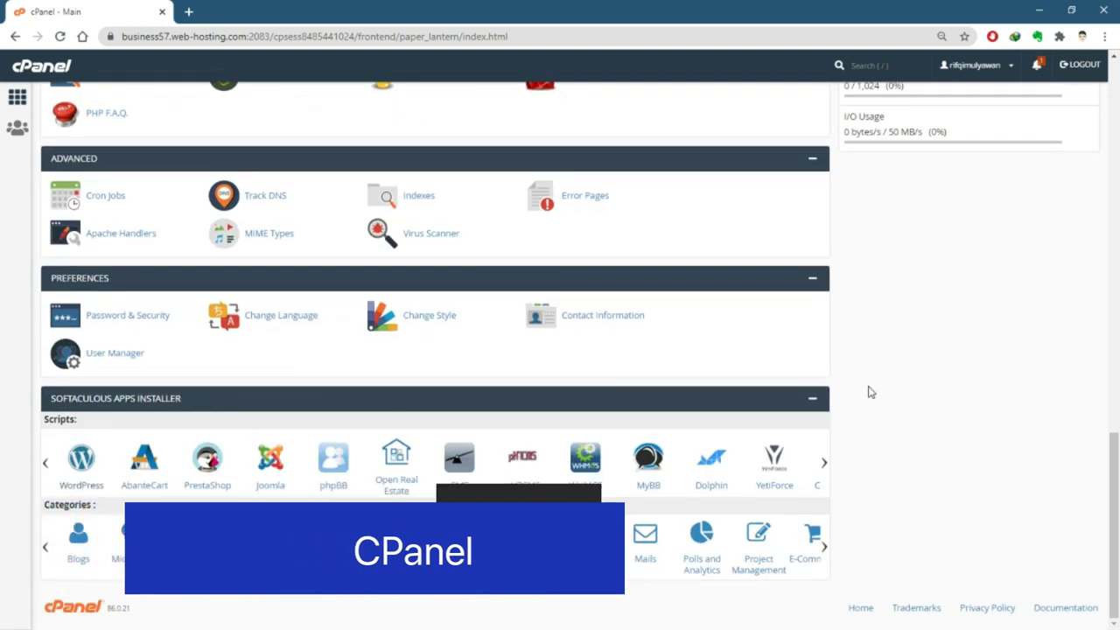
{"action": "left_click", "coordinate": [812, 399]}
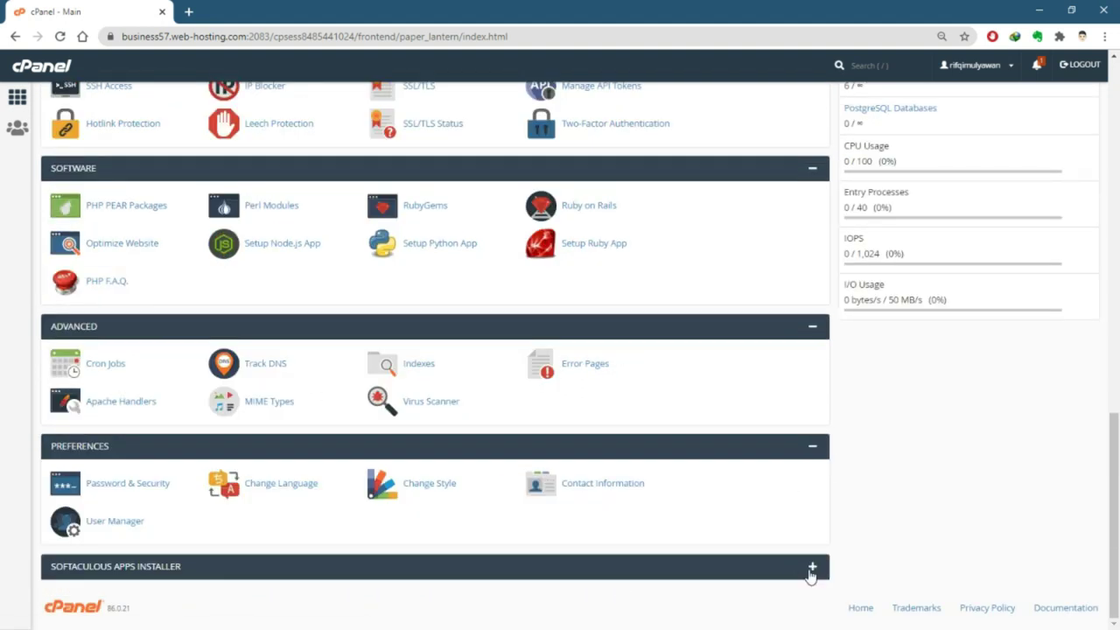
{"action": "left_click", "coordinate": [810, 569]}
{"action": "scroll", "coordinate": [245, 418], "scroll_direction": "down", "scroll_amount": 2}
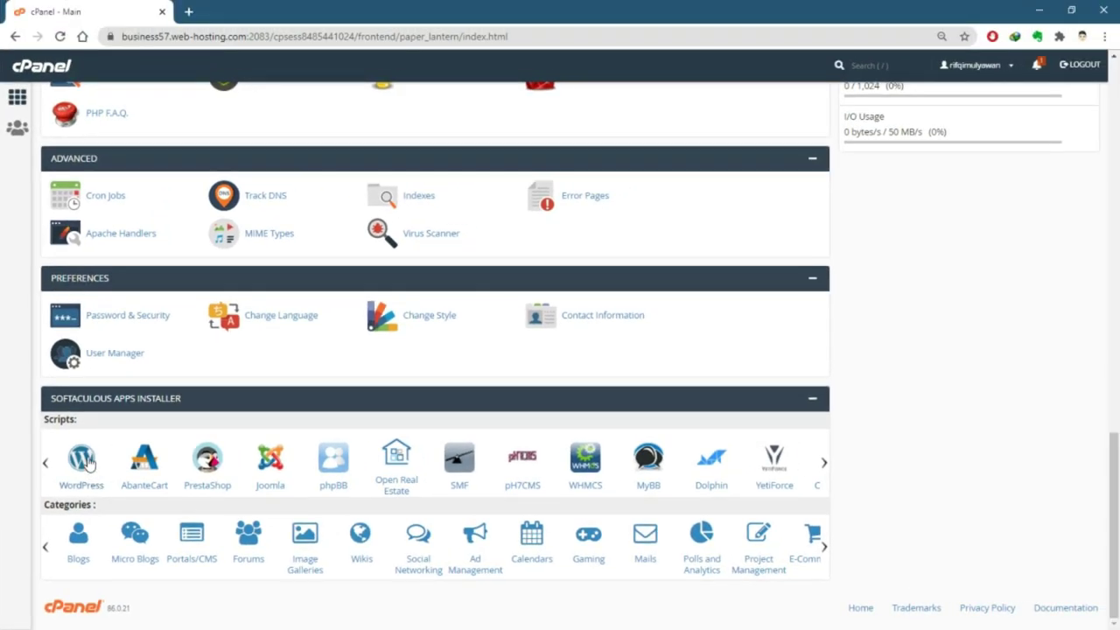
{"action": "left_click", "coordinate": [823, 462]}
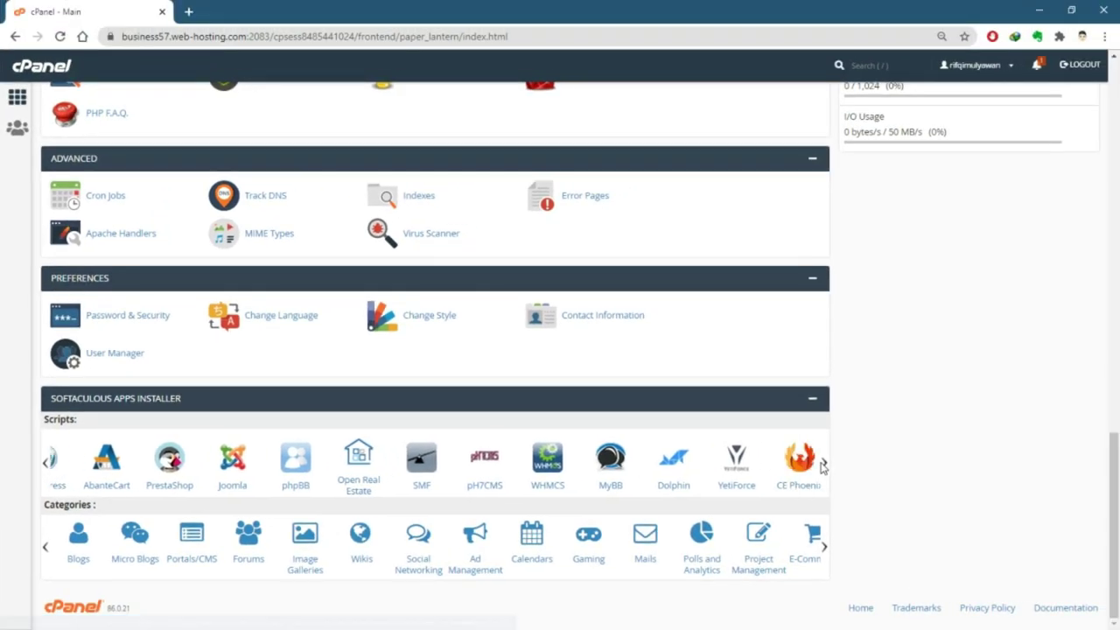
{"action": "left_click", "coordinate": [45, 462]}
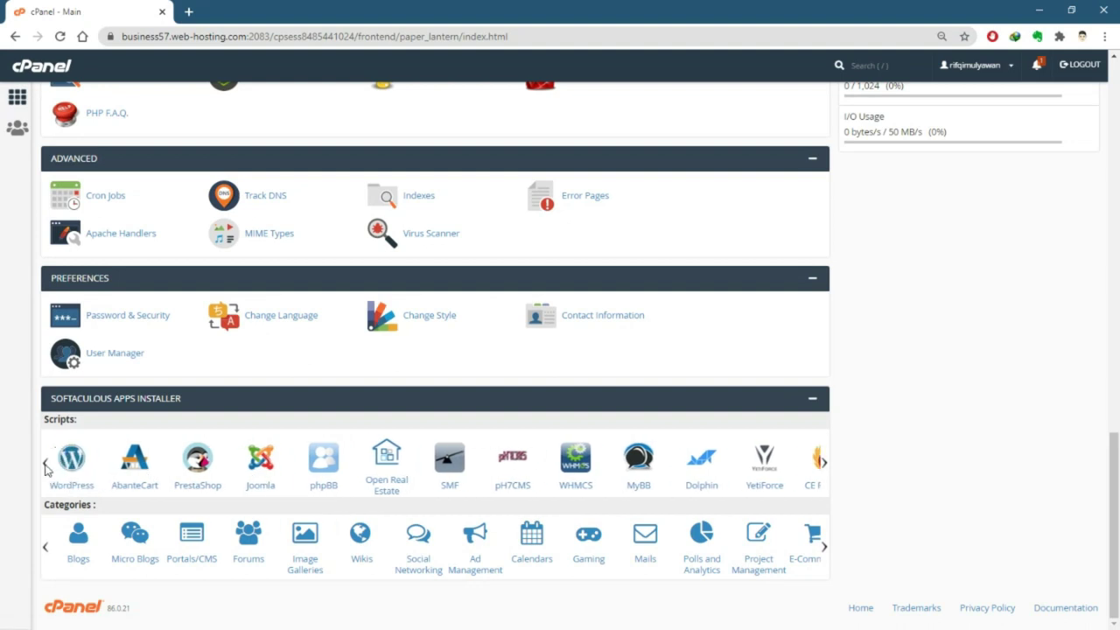
{"action": "right_click", "coordinate": [78, 494]}
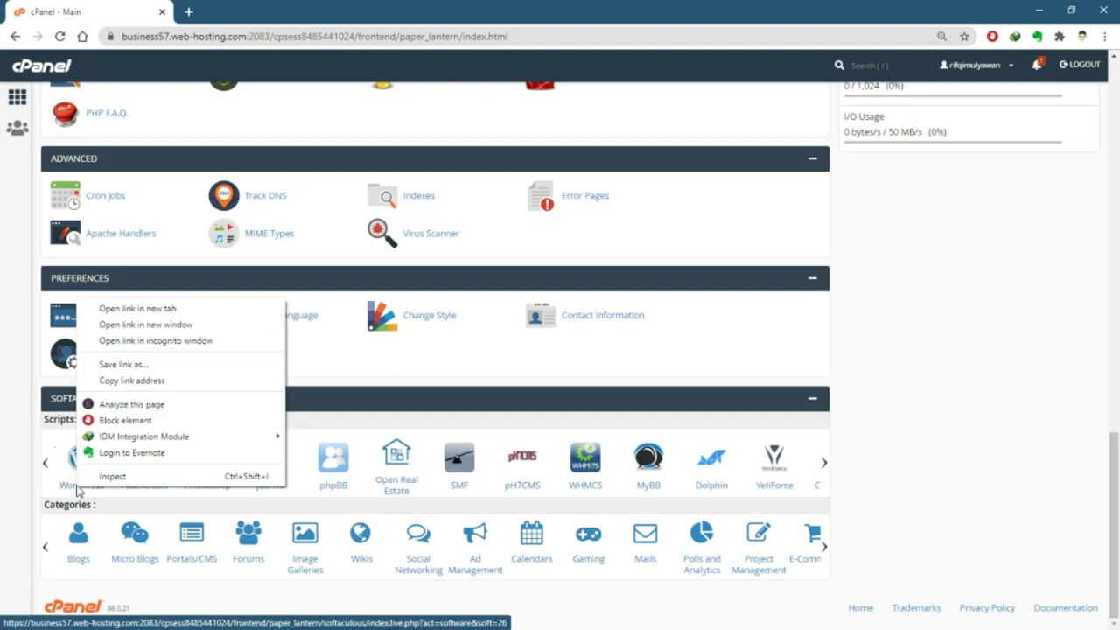
{"action": "left_click", "coordinate": [163, 310]}
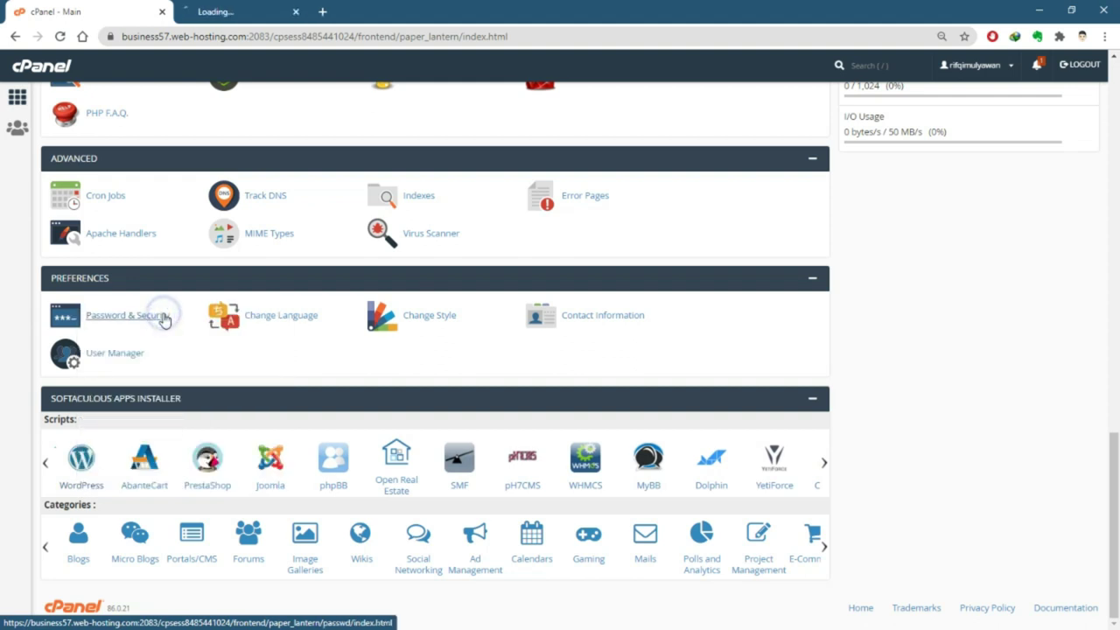
- In the Softaculous WordPress tab, start Install Now to bring up the install form
{"action": "left_click", "coordinate": [258, 15]}
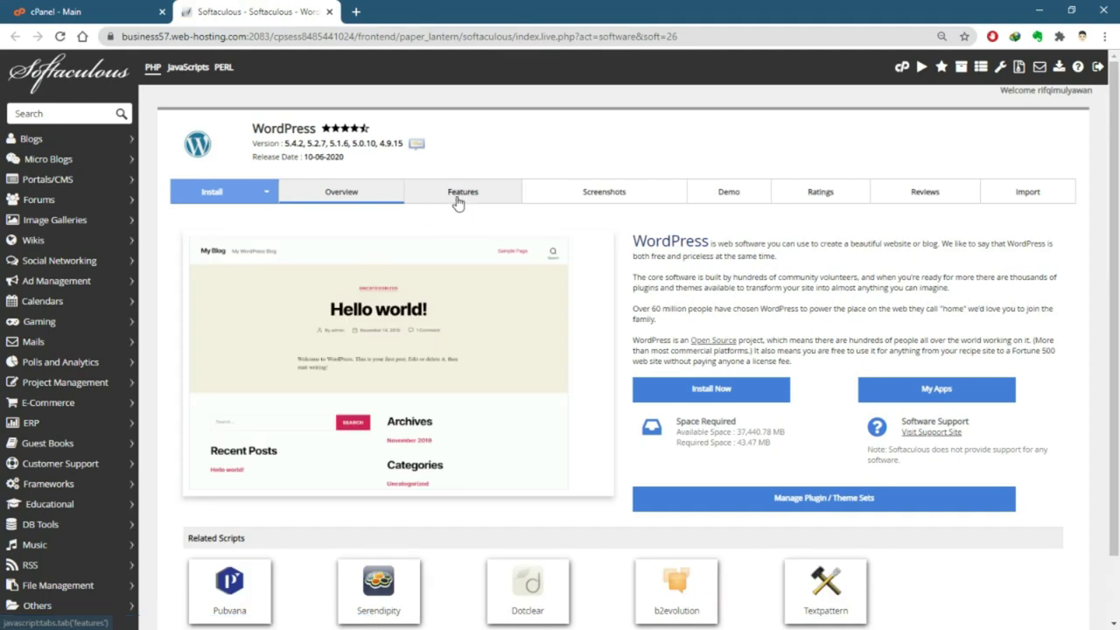
{"action": "scroll", "coordinate": [589, 237], "scroll_direction": "down", "scroll_amount": 2}
{"action": "scroll", "coordinate": [590, 237], "scroll_direction": "up", "scroll_amount": 2}
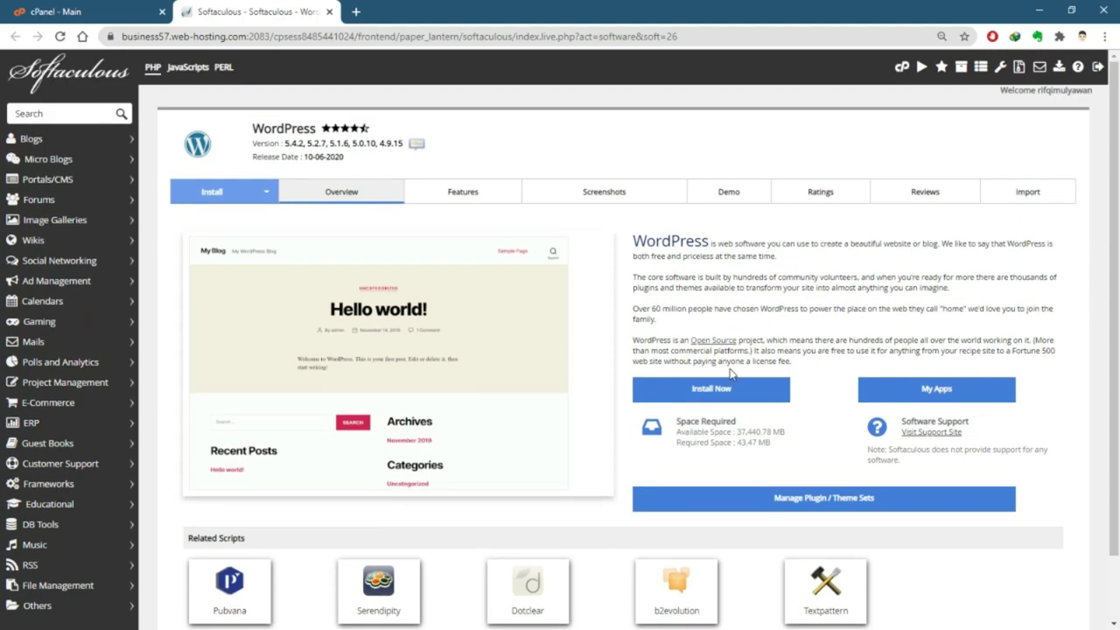
{"action": "scroll", "coordinate": [748, 357], "scroll_direction": "down", "scroll_amount": 2}
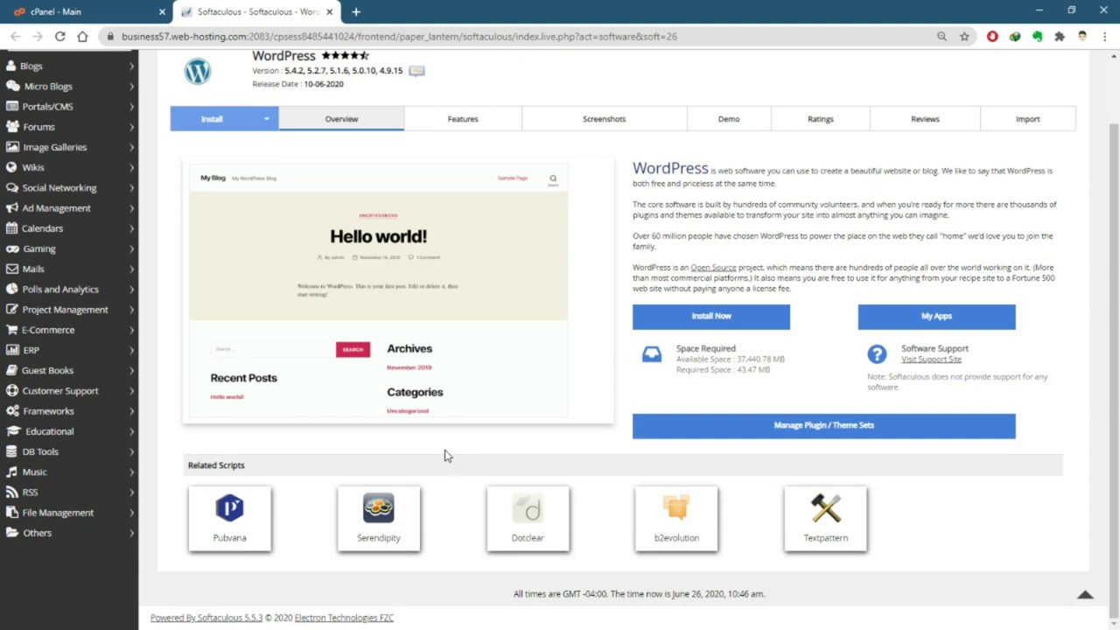
{"action": "scroll", "coordinate": [530, 377], "scroll_direction": "up", "scroll_amount": 2}
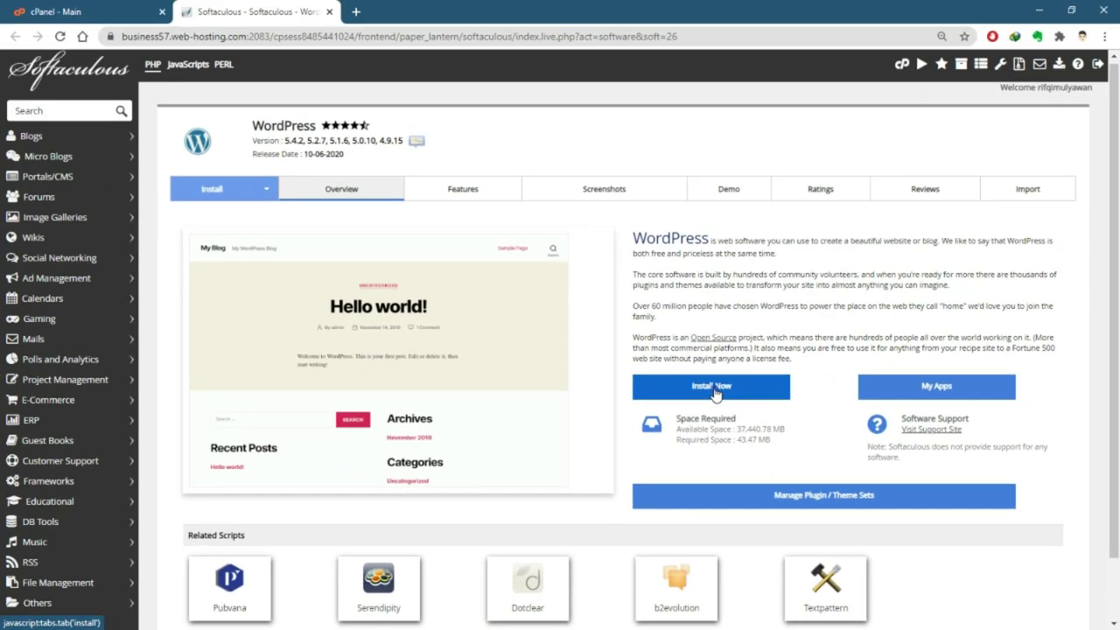
{"action": "left_click", "coordinate": [714, 390]}
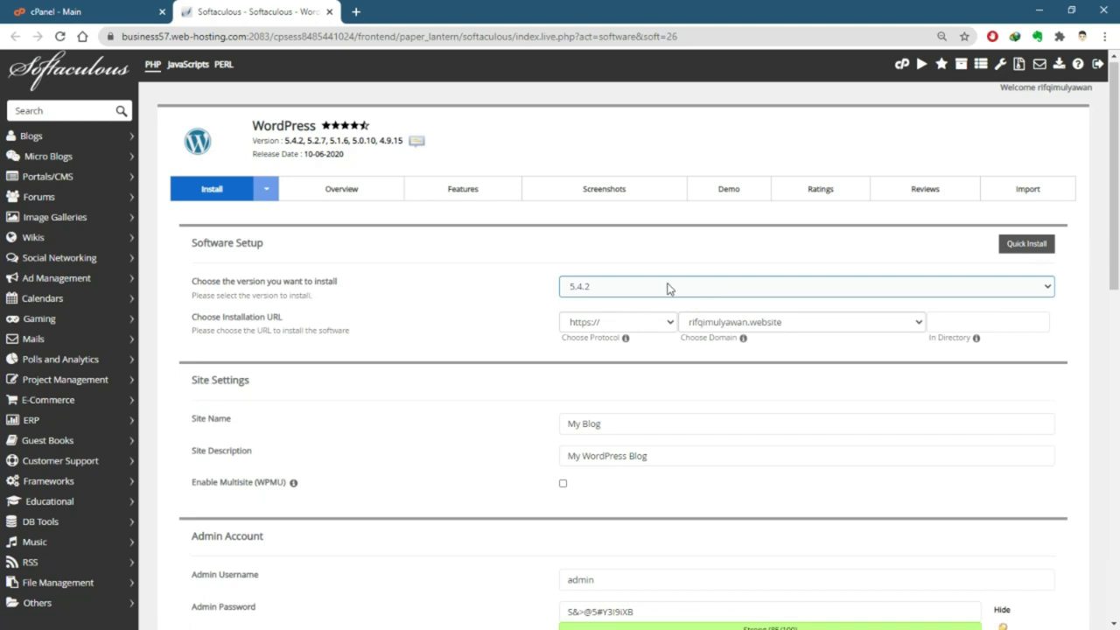
{"action": "left_click", "coordinate": [619, 289]}
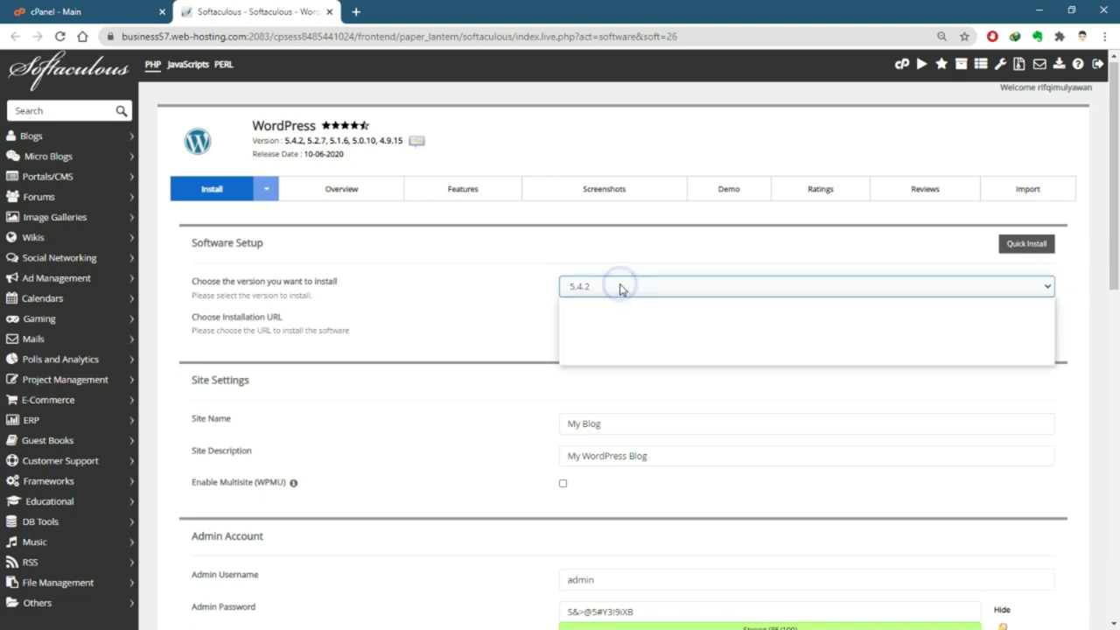
{"action": "left_click", "coordinate": [620, 289]}
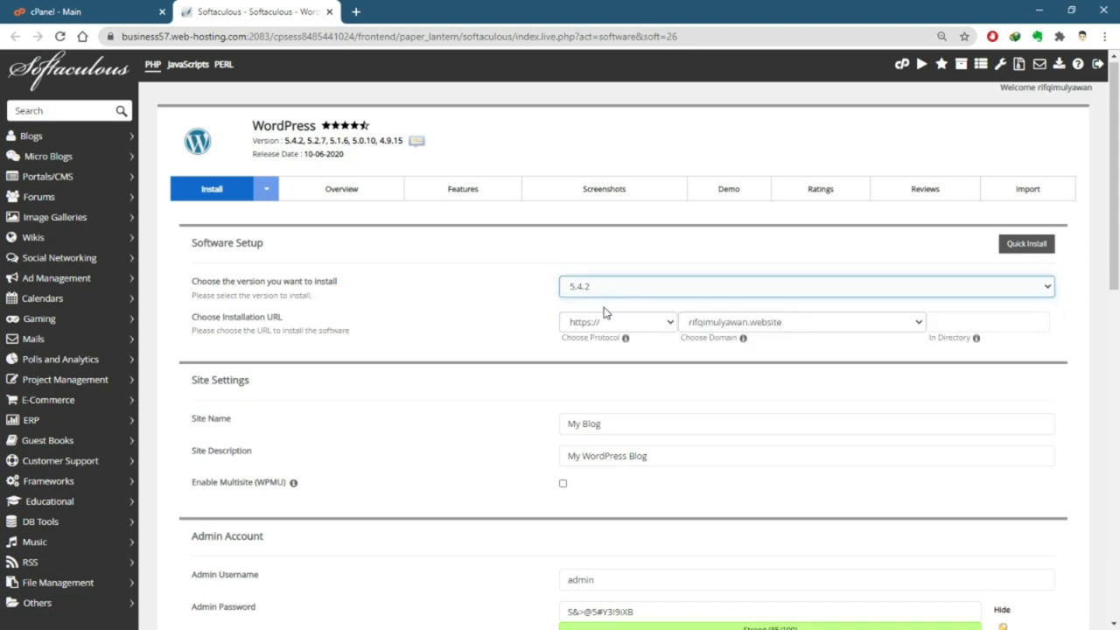
{"action": "left_click", "coordinate": [616, 323]}
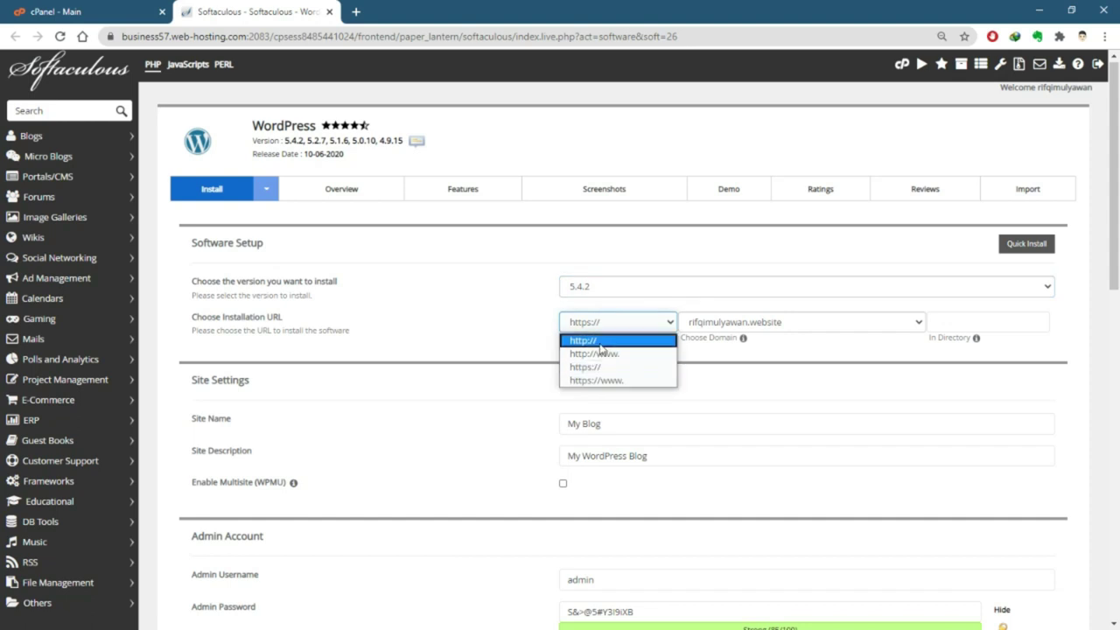
{"action": "left_click", "coordinate": [513, 320]}
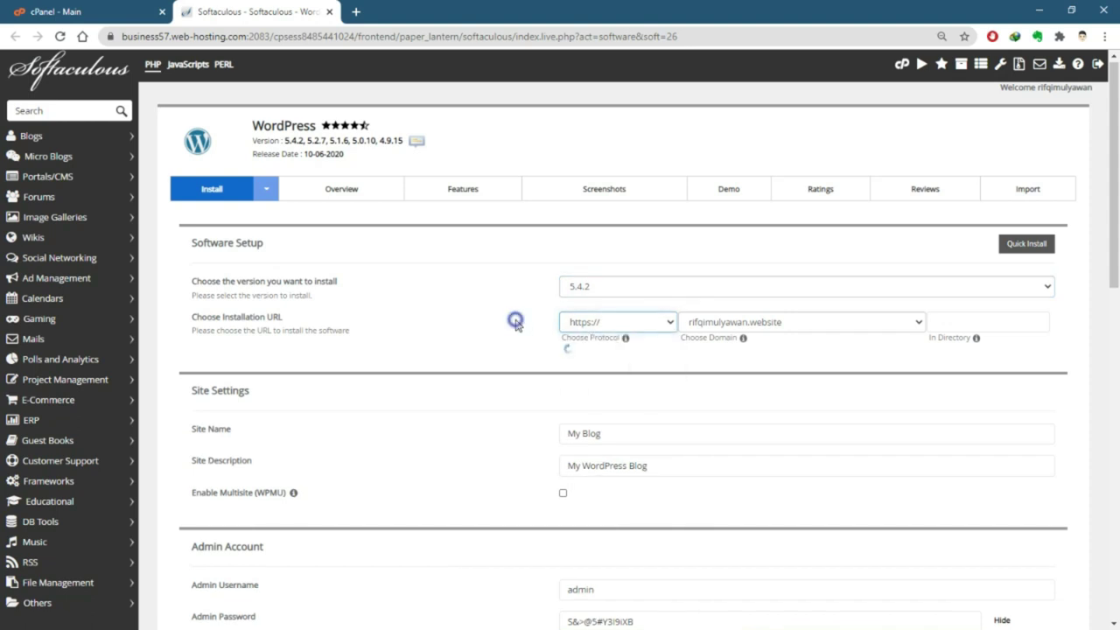
{"action": "scroll", "coordinate": [615, 320], "scroll_direction": "down", "scroll_amount": 1}
- Change the Site Name from My Blog to 'Blog Adsense'
{"action": "left_click", "coordinate": [591, 363]}
{"action": "left_click", "coordinate": [580, 355]}
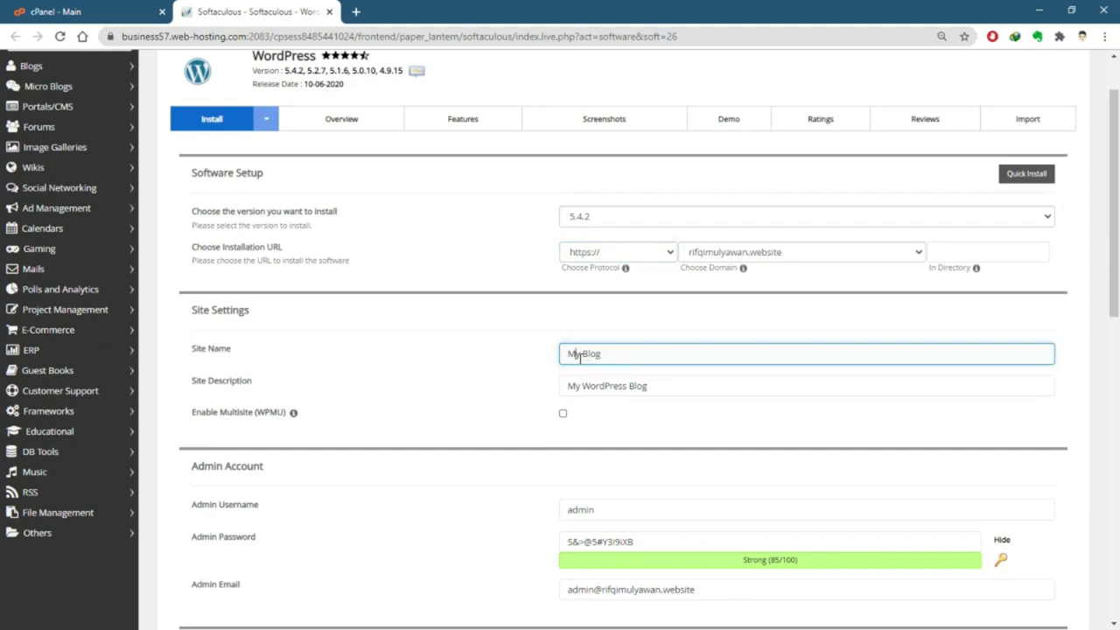
{"action": "key", "text": "ctrl+a"}
{"action": "type", "text": "Blog Ad"}
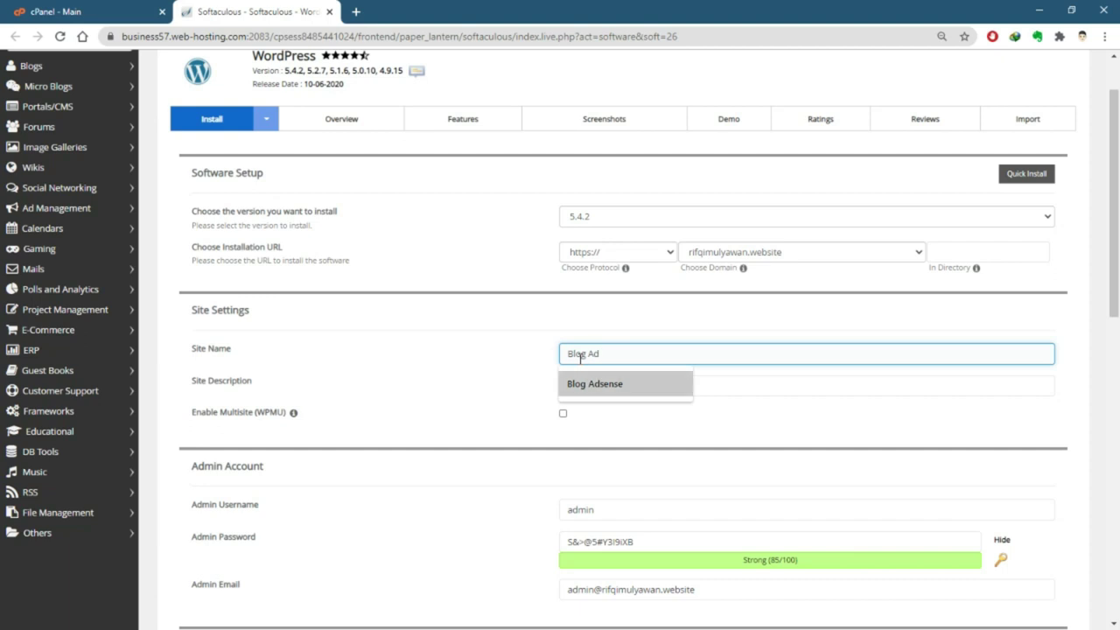
{"action": "key", "text": "Down"}
{"action": "key", "text": "Return"}
- Set the Site Description to 'Tips dan Trik Adsense'
{"action": "left_click", "coordinate": [607, 390]}
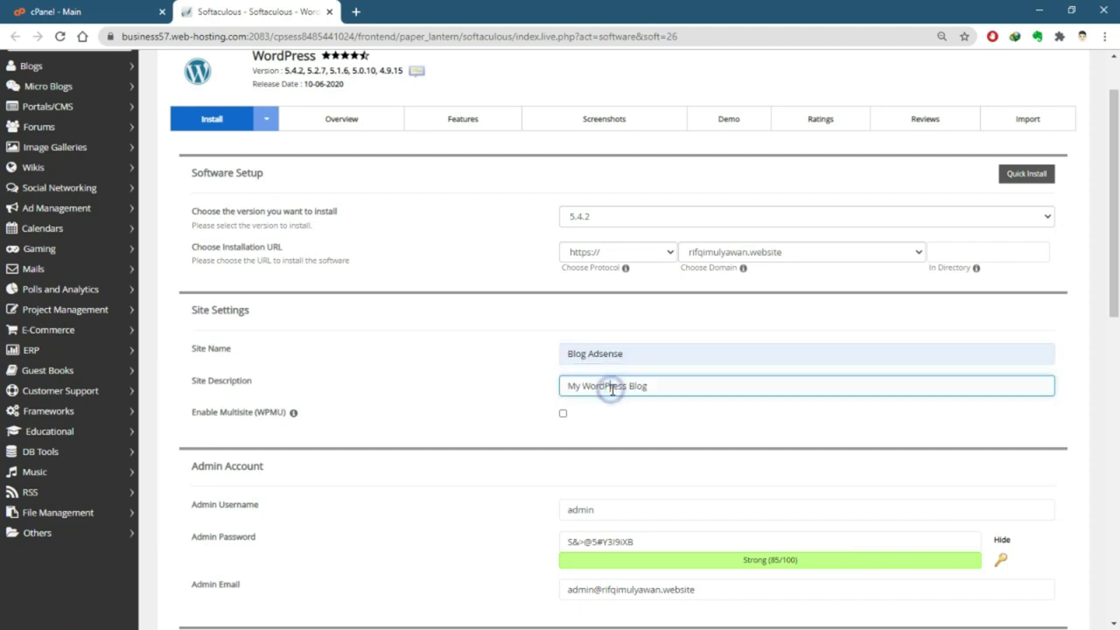
{"action": "key", "text": "ctrl+a"}
{"action": "key", "text": "BackSpace"}
{"action": "type", "text": "T"}
{"action": "key", "text": "Down"}
{"action": "key", "text": "Return"}
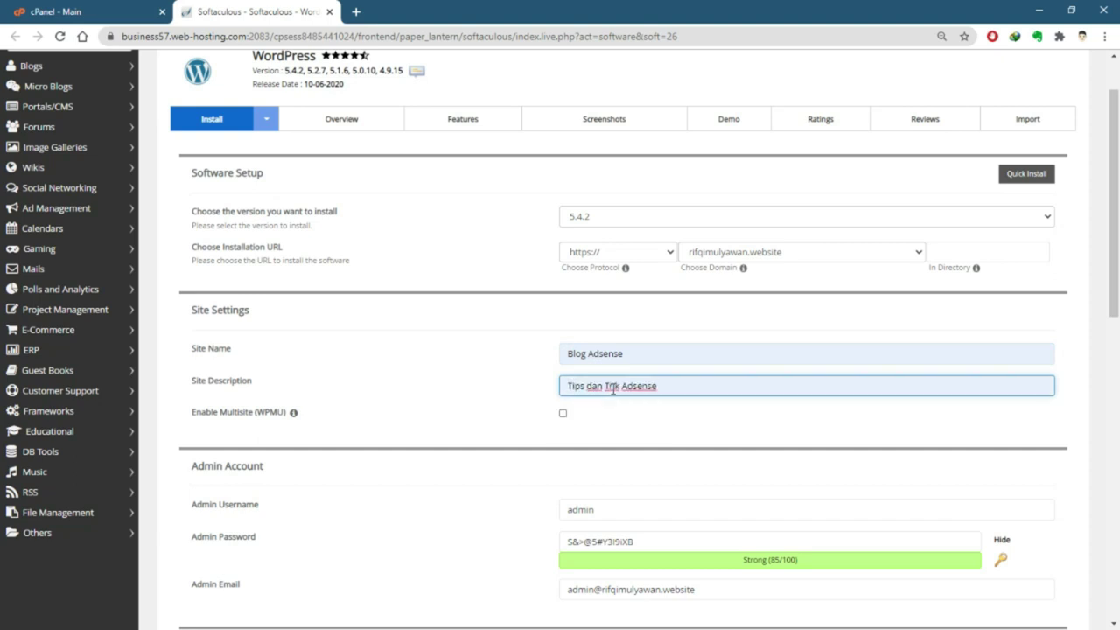
{"action": "left_click", "coordinate": [619, 411]}
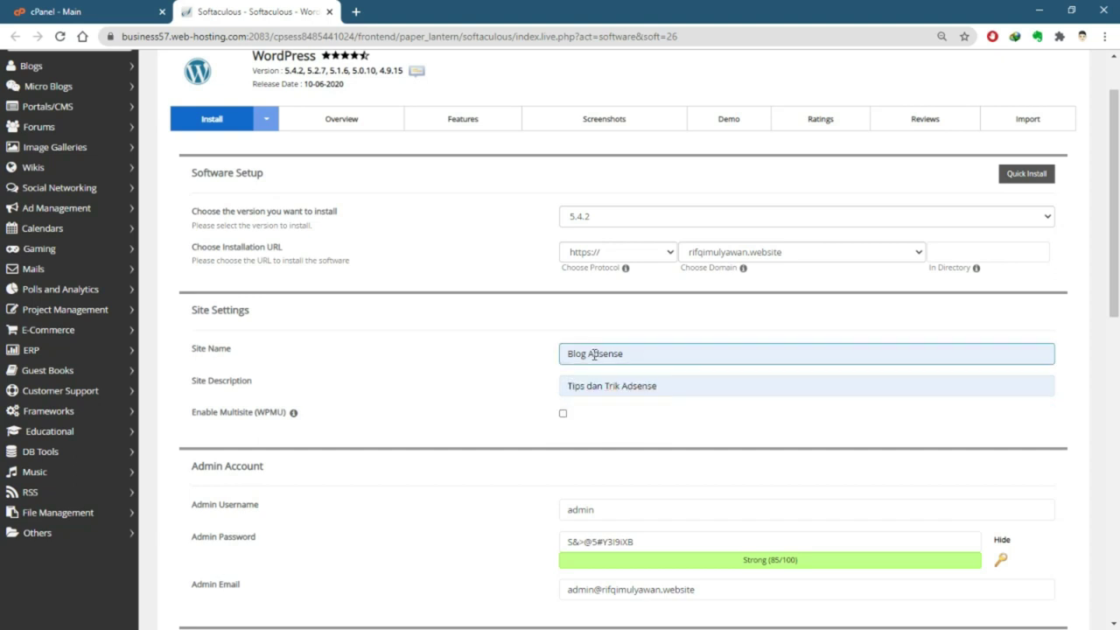
{"action": "left_click", "coordinate": [670, 392]}
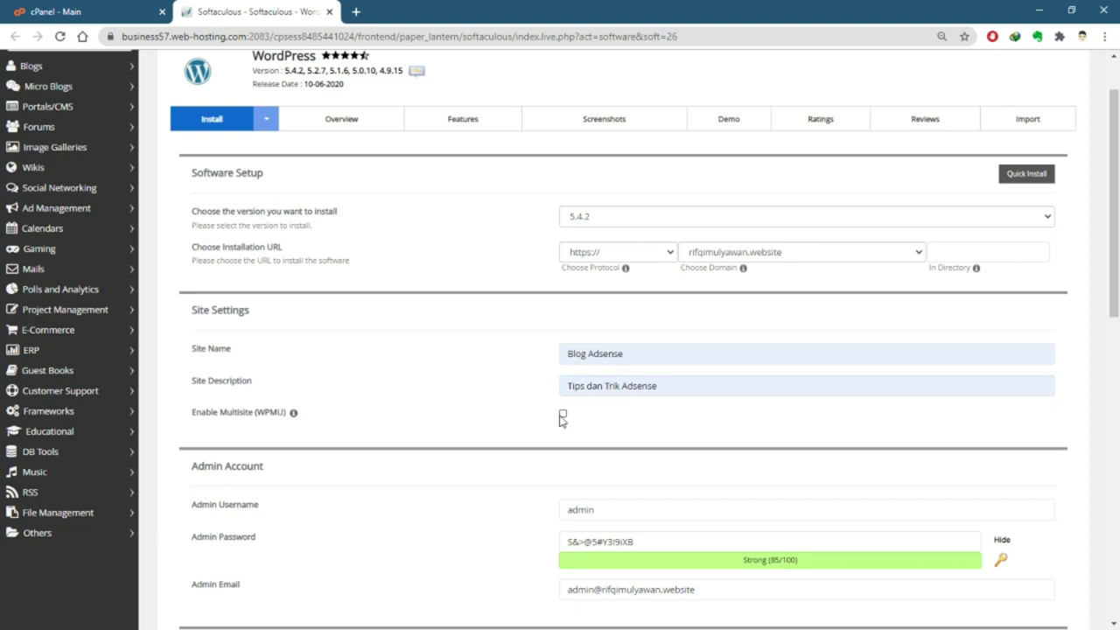
{"action": "scroll", "coordinate": [546, 435], "scroll_direction": "down", "scroll_amount": 3}
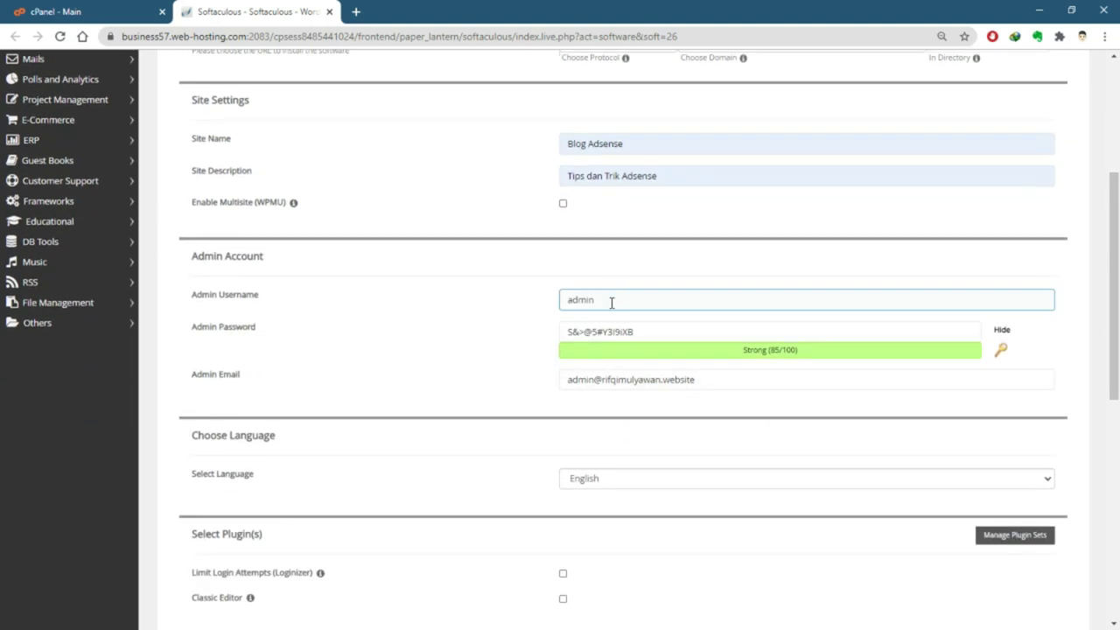
- Replace the admin password with a new one rated Strong
{"action": "left_click", "coordinate": [617, 303]}
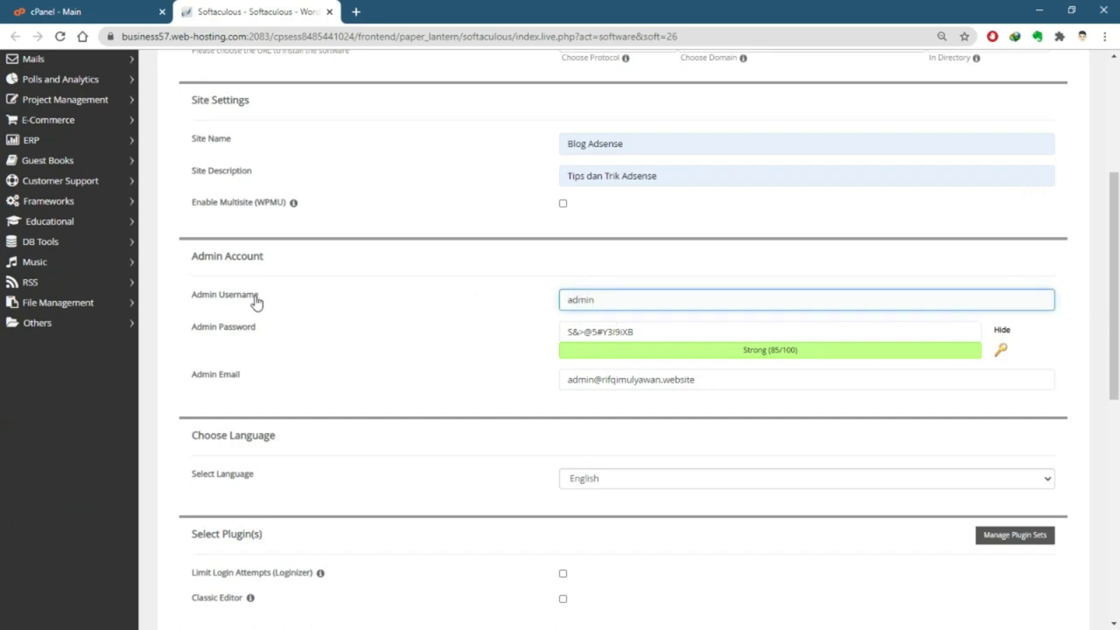
{"action": "left_click", "coordinate": [1000, 349]}
{"action": "left_click", "coordinate": [1001, 330]}
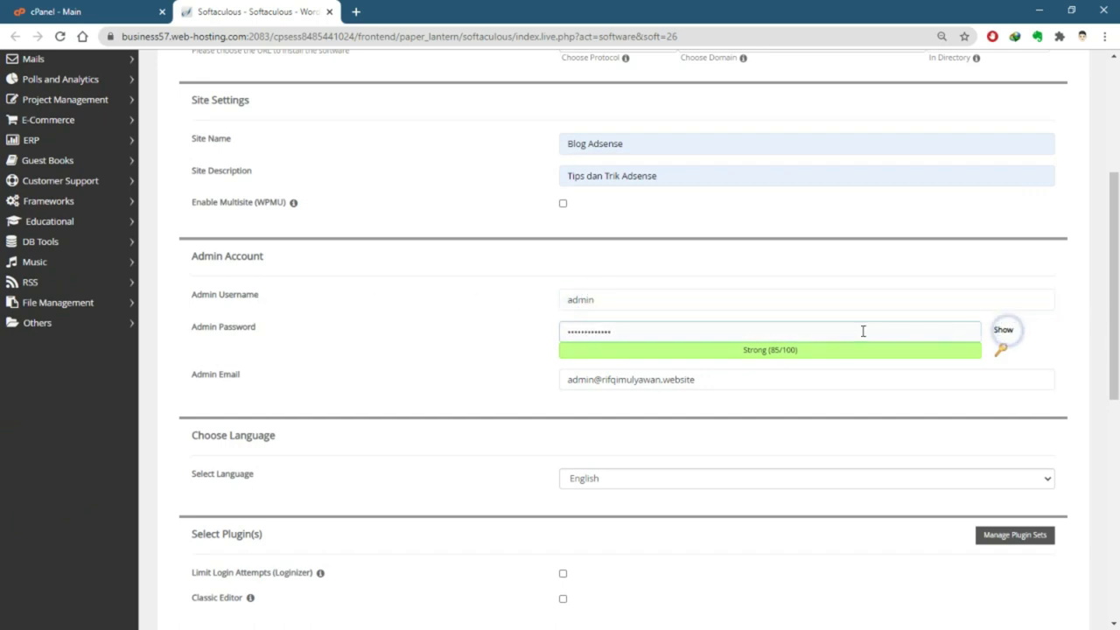
{"action": "left_click", "coordinate": [826, 331]}
{"action": "key", "text": "ctrl+a"}
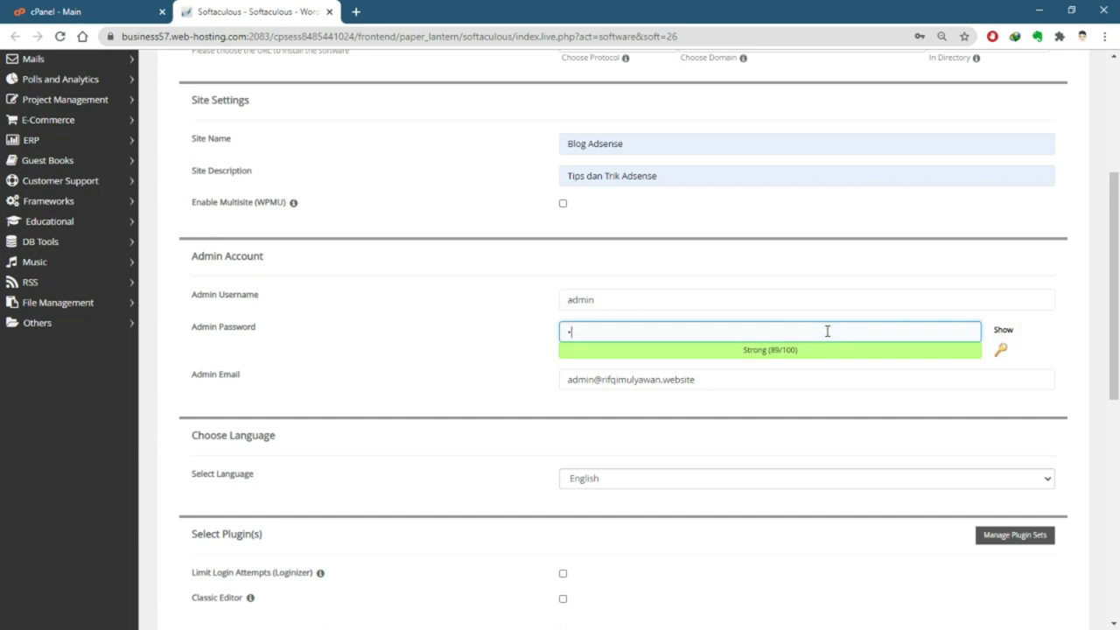
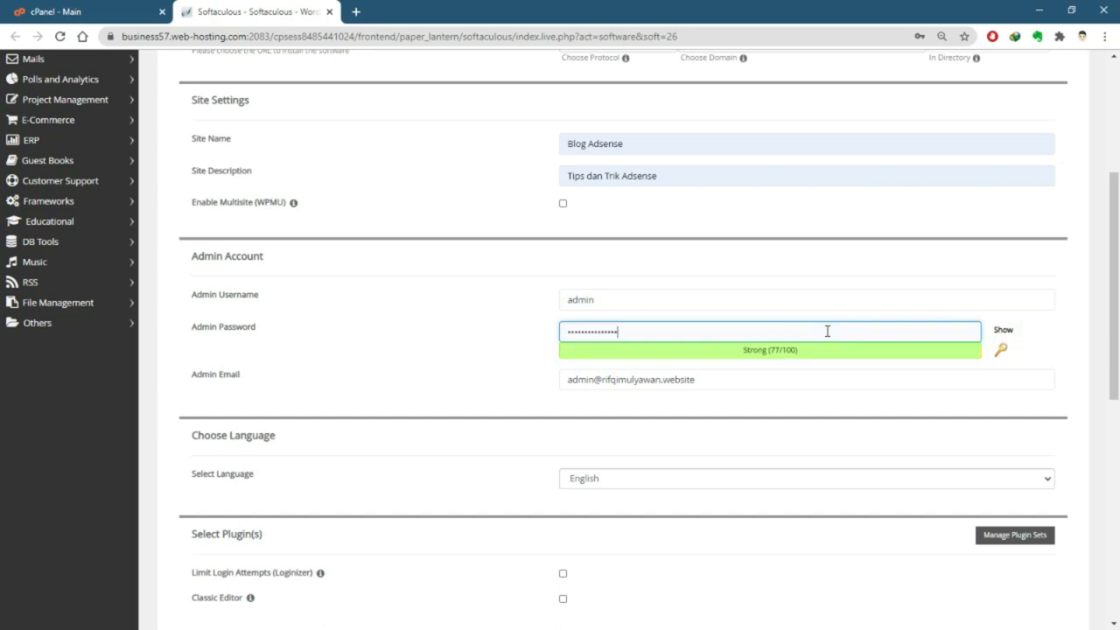
{"action": "left_click", "coordinate": [480, 375]}
- Check the admin e-mail address and leave it unchanged
{"action": "left_click", "coordinate": [653, 378]}
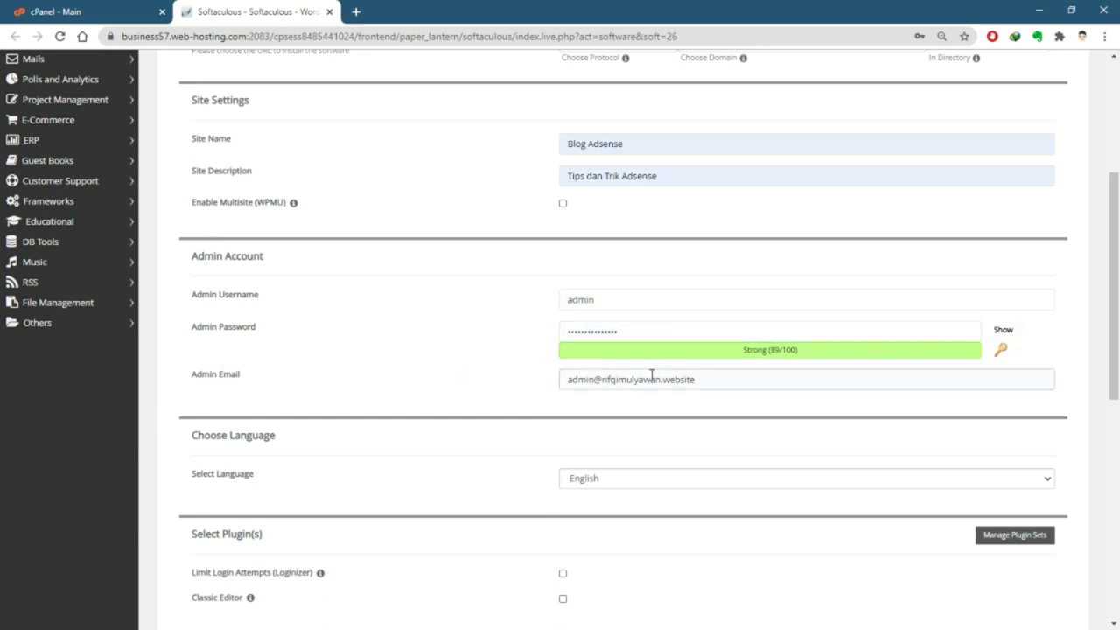
{"action": "left_click", "coordinate": [590, 381]}
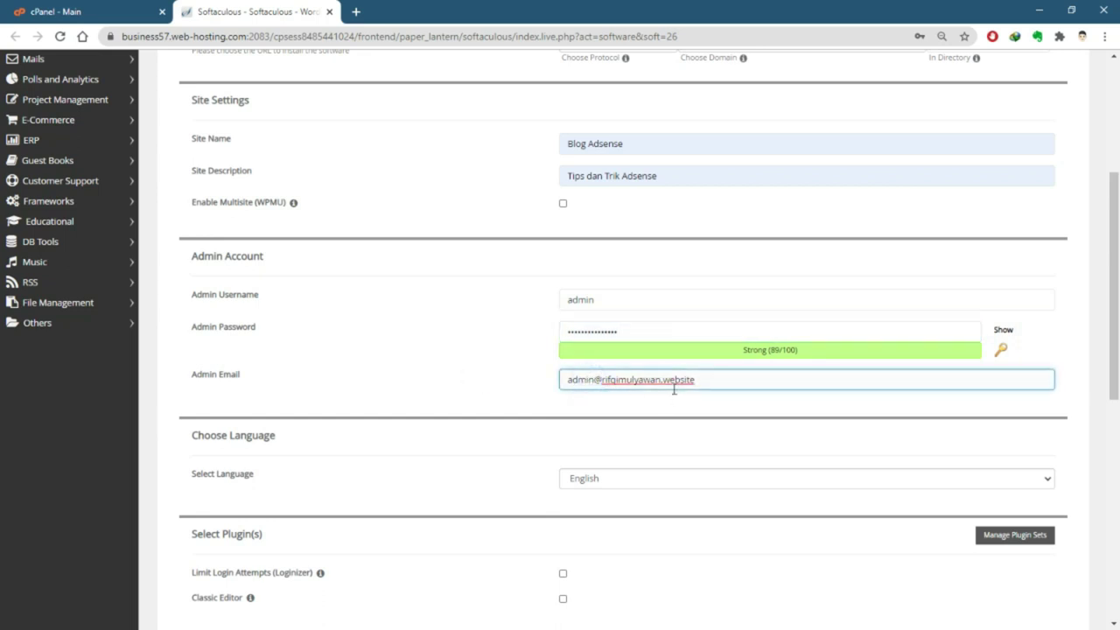
{"action": "left_click", "coordinate": [705, 378]}
{"action": "scroll", "coordinate": [510, 432], "scroll_direction": "down", "scroll_amount": 2}
{"action": "left_click", "coordinate": [600, 340]}
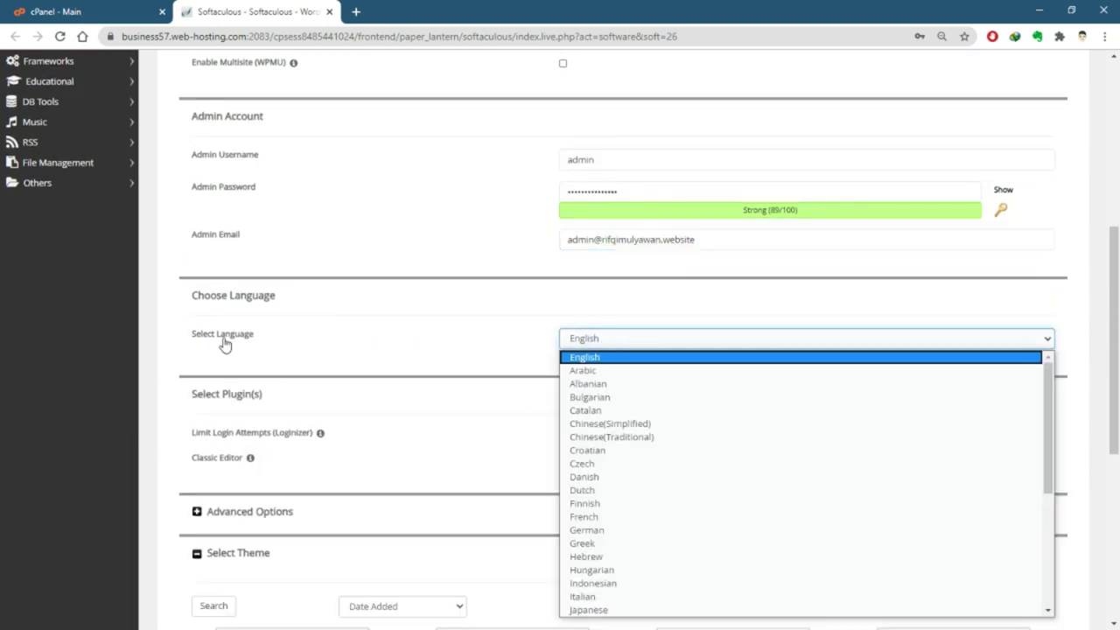
- Set the site language to Indonesian and expand Advanced Options
{"action": "left_click", "coordinate": [617, 583]}
{"action": "scroll", "coordinate": [577, 355], "scroll_direction": "down", "scroll_amount": 2}
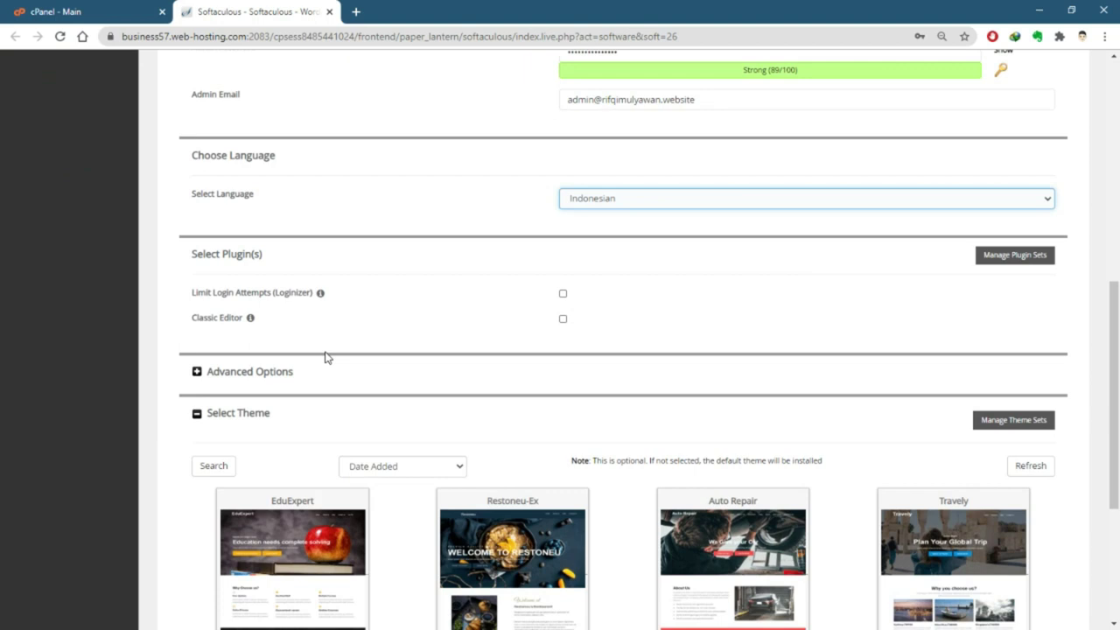
{"action": "left_click", "coordinate": [199, 373]}
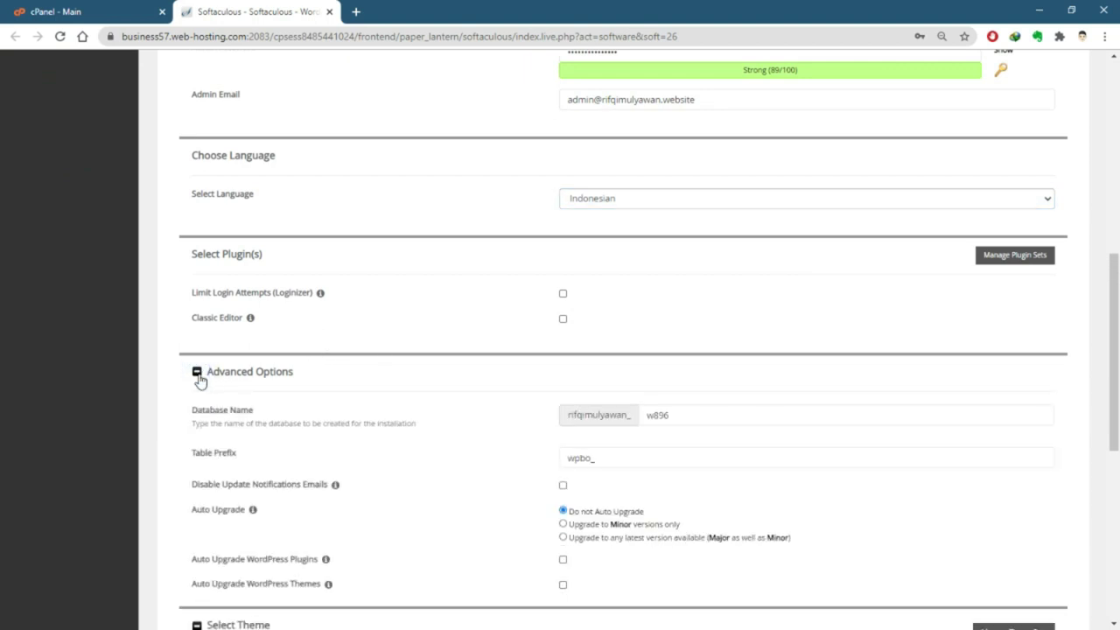
{"action": "scroll", "coordinate": [613, 398], "scroll_direction": "down", "scroll_amount": 2}
- Set the database name to web and the table prefix to web_
{"action": "left_click", "coordinate": [656, 275]}
{"action": "double_click", "coordinate": [657, 276]}
{"action": "type", "text": "wpb"}
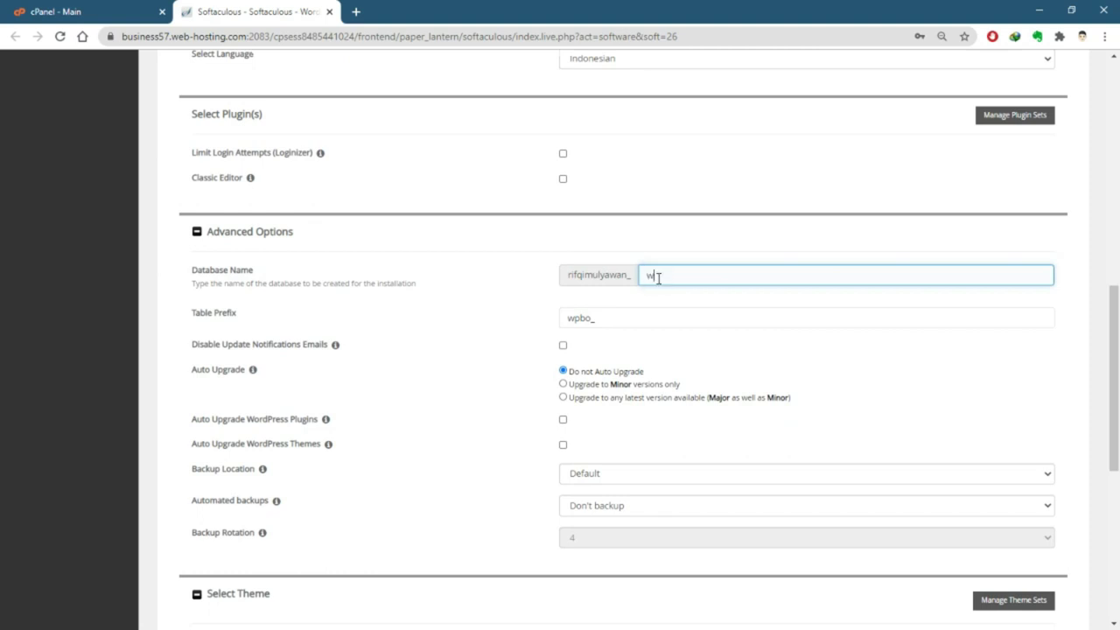
{"action": "key", "text": "Tab"}
{"action": "type", "text": "wpbo"}
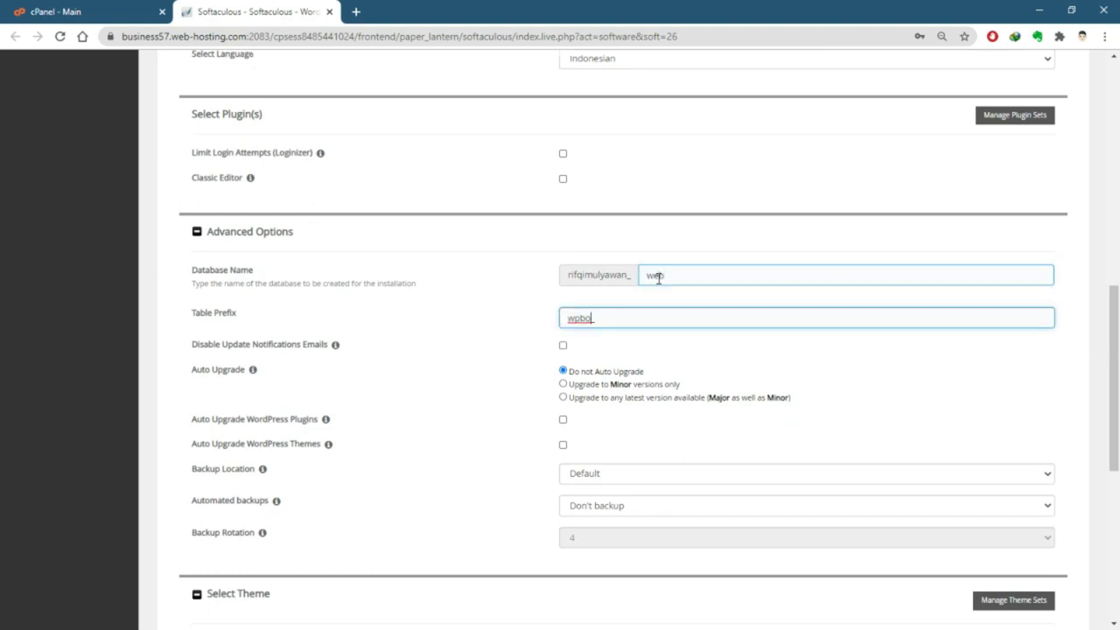
{"action": "key", "text": "BackSpace"}
{"action": "key", "text": "BackSpace"}
{"action": "key", "text": "BackSpace"}
{"action": "key", "text": "BackSpace"}
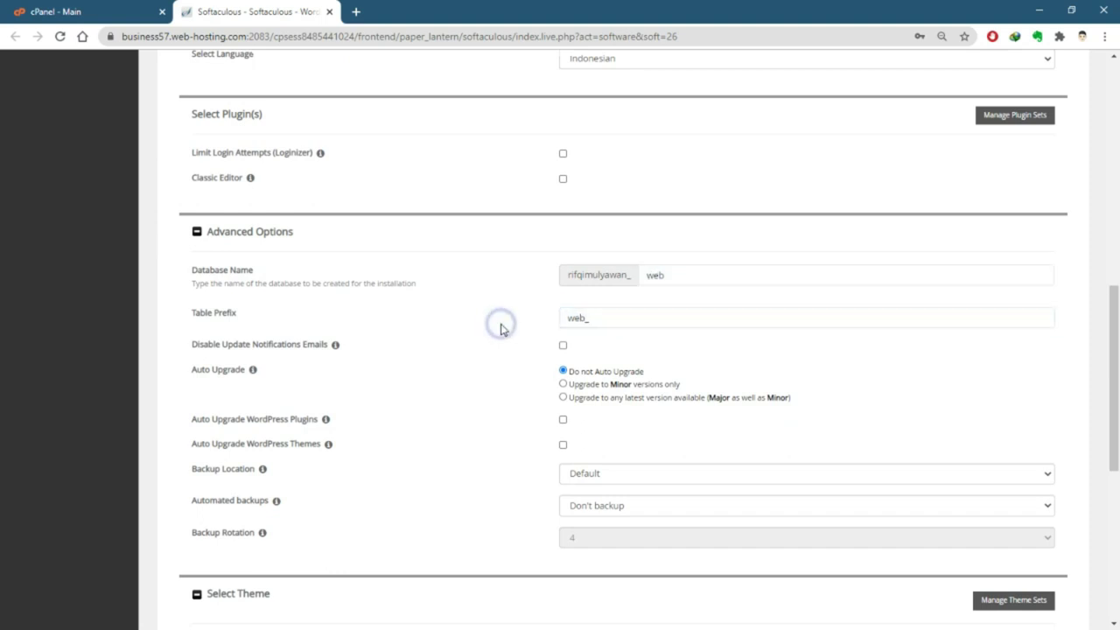
{"action": "left_click", "coordinate": [594, 358]}
- Leave the installation-details e-mail empty and launch the WordPress install
{"action": "scroll", "coordinate": [587, 376], "scroll_direction": "down", "scroll_amount": 1}
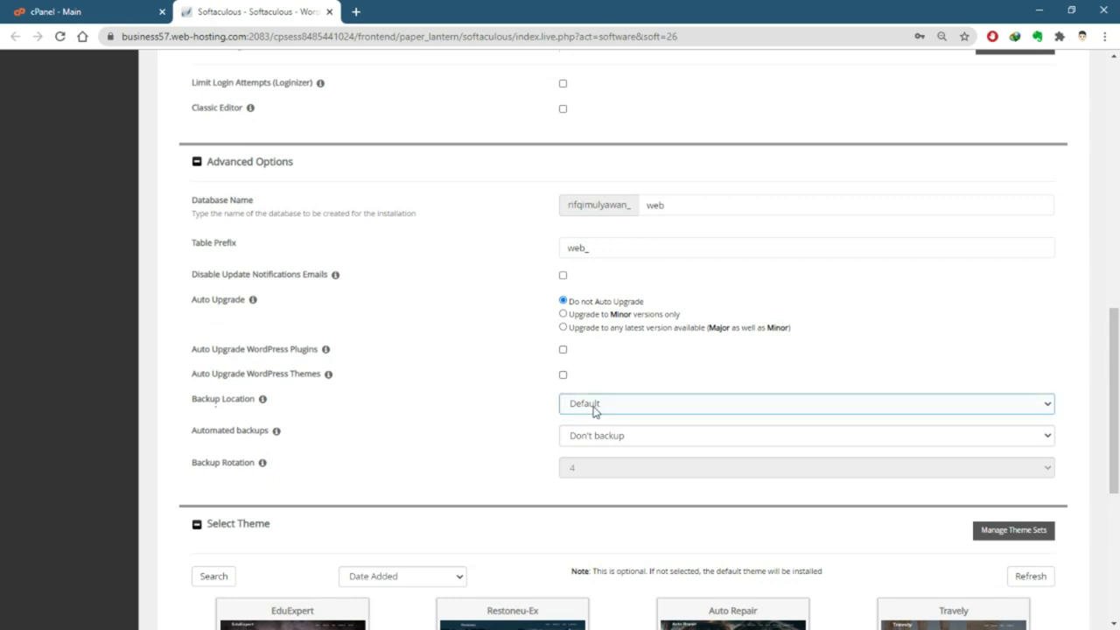
{"action": "scroll", "coordinate": [554, 410], "scroll_direction": "down", "scroll_amount": 2}
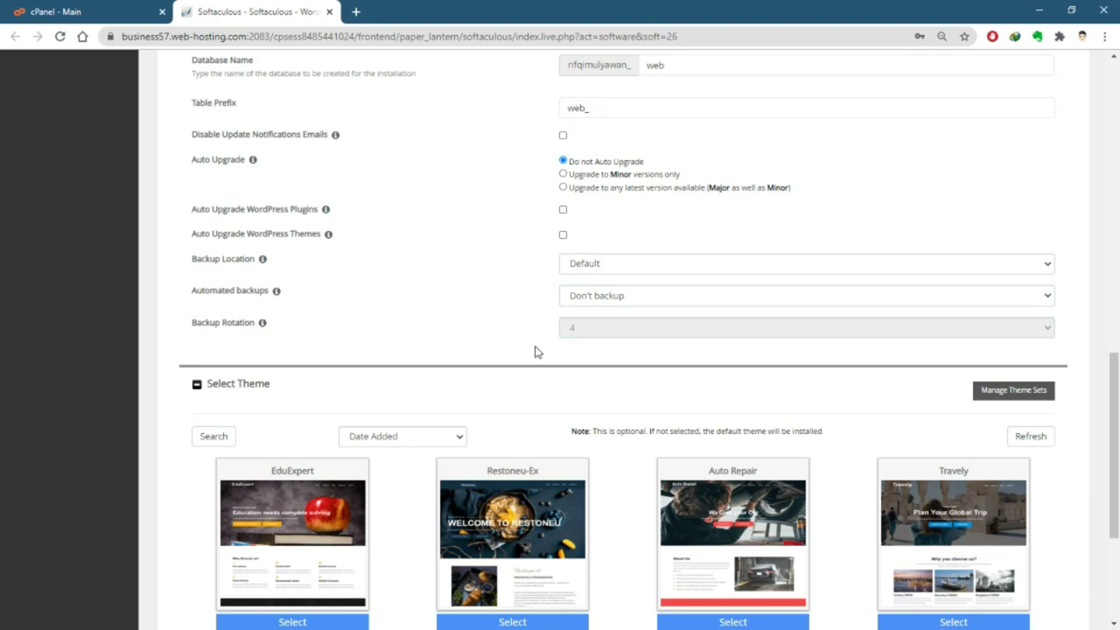
{"action": "scroll", "coordinate": [534, 348], "scroll_direction": "down", "scroll_amount": 2}
{"action": "scroll", "coordinate": [557, 353], "scroll_direction": "up", "scroll_amount": 1}
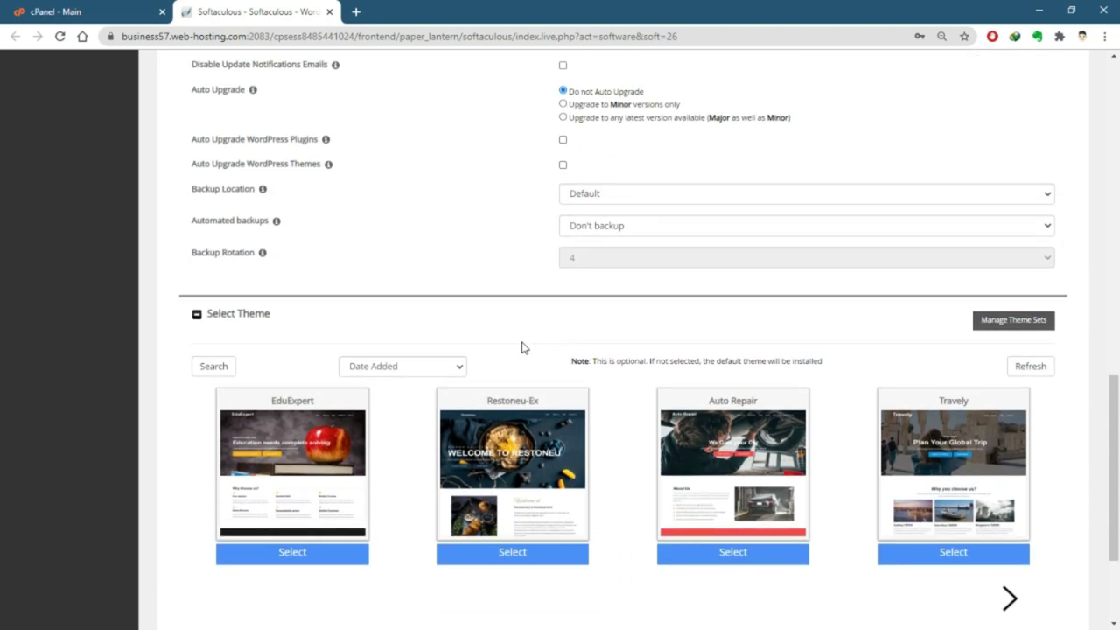
{"action": "scroll", "coordinate": [289, 295], "scroll_direction": "down", "scroll_amount": 2}
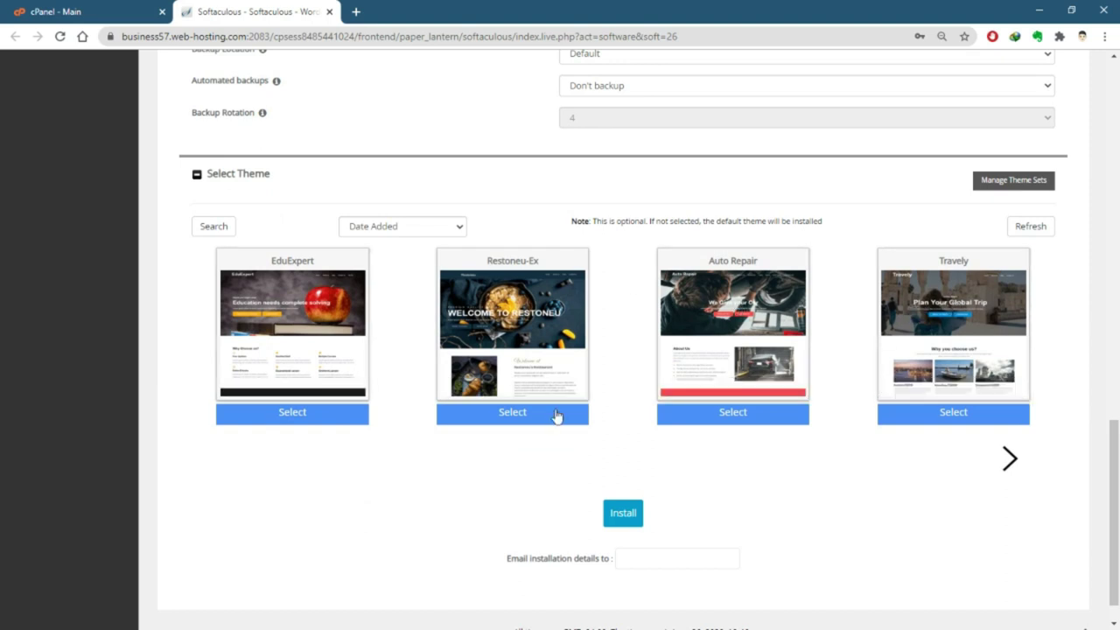
{"action": "scroll", "coordinate": [708, 511], "scroll_direction": "down", "scroll_amount": 1}
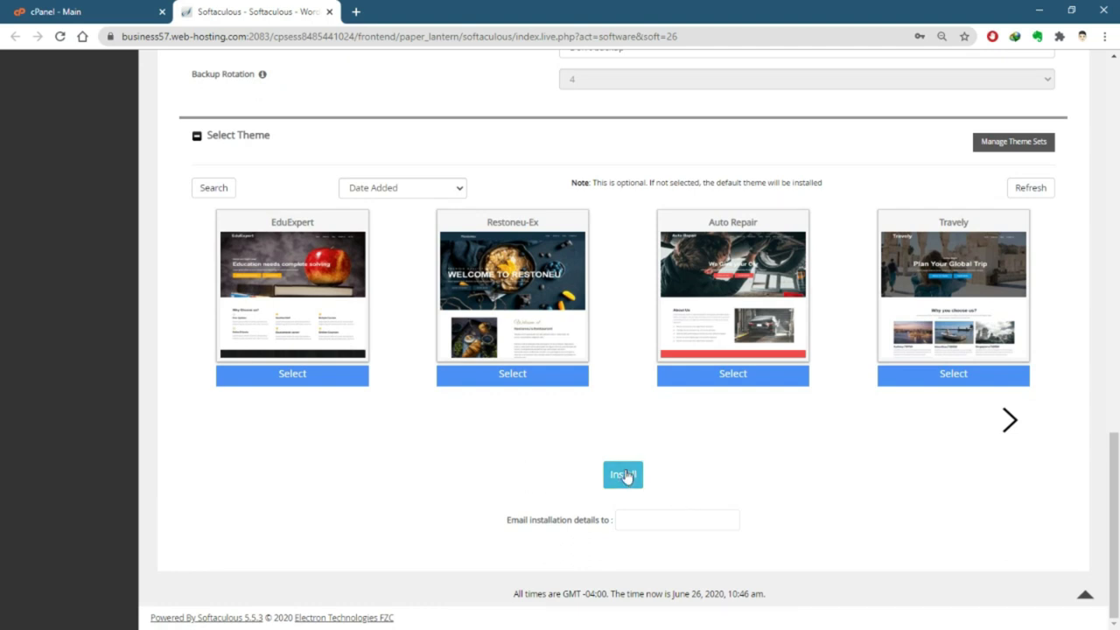
{"action": "left_click", "coordinate": [622, 518]}
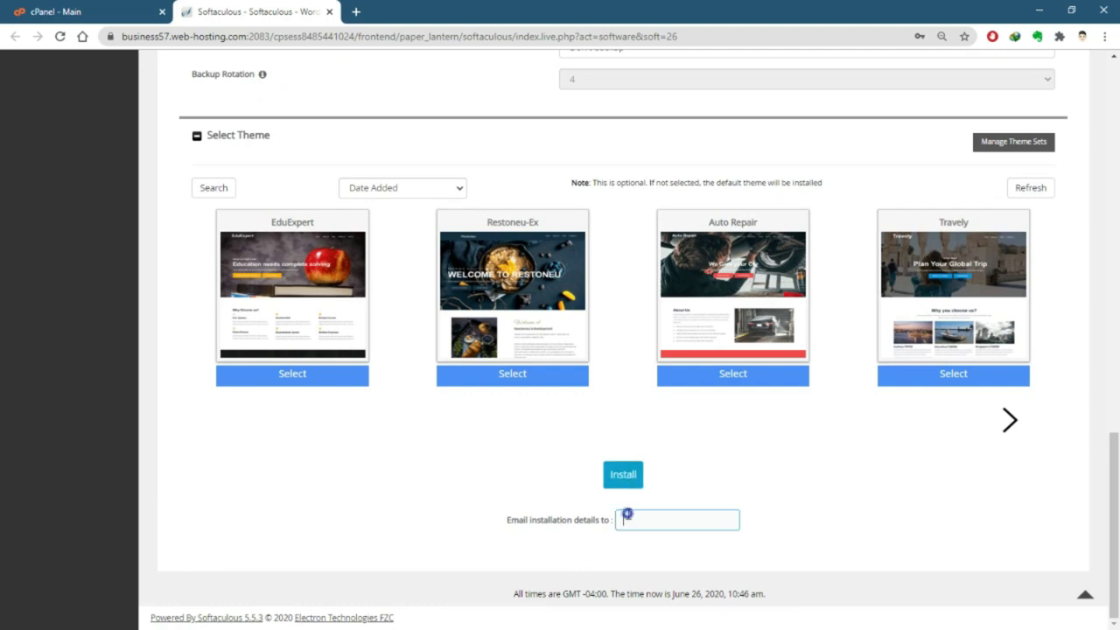
{"action": "left_click", "coordinate": [547, 490]}
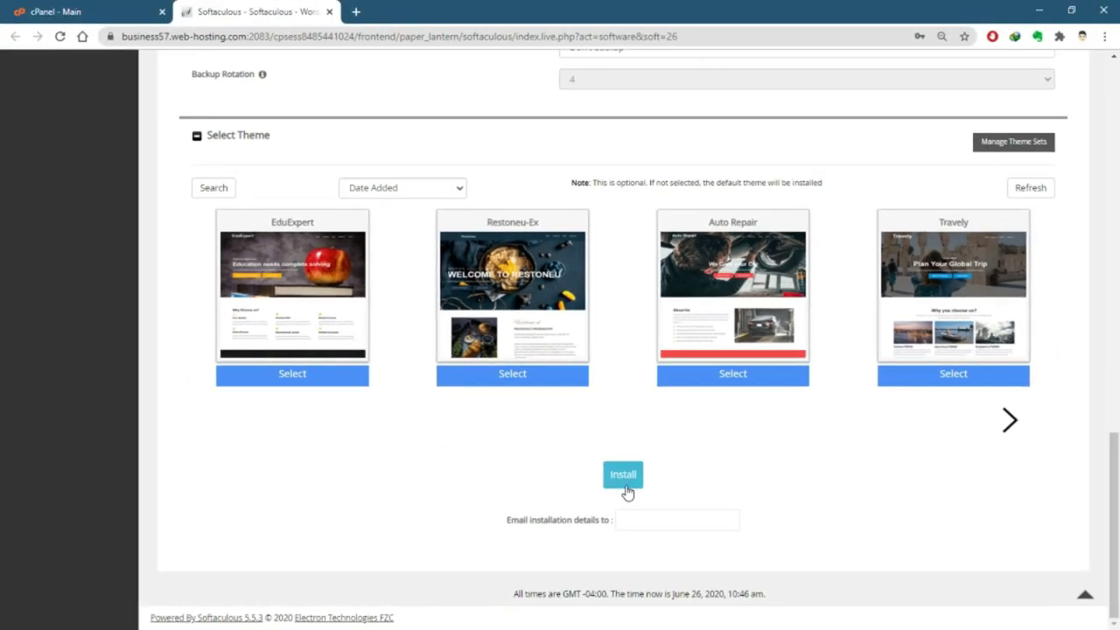
{"action": "left_click", "coordinate": [624, 487]}
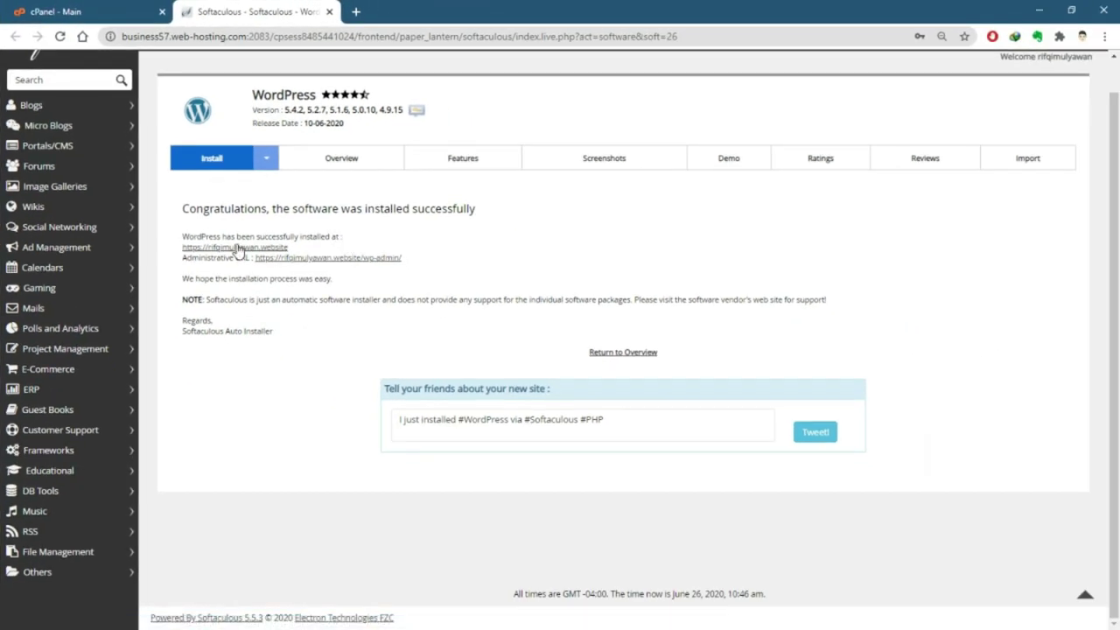
- Open the newly installed site's URL from the success page in a new tab
{"action": "right_click", "coordinate": [234, 249]}
{"action": "left_click", "coordinate": [254, 259]}
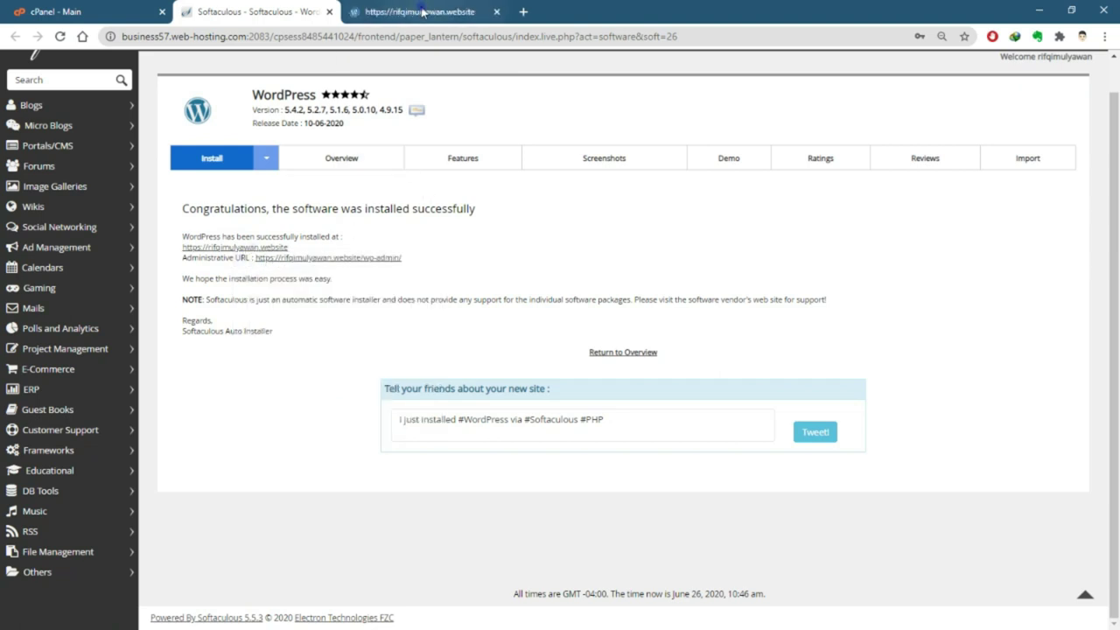
- Look over the new Blog Adsense homepage with its Hello world! post
{"action": "left_click", "coordinate": [413, 12]}
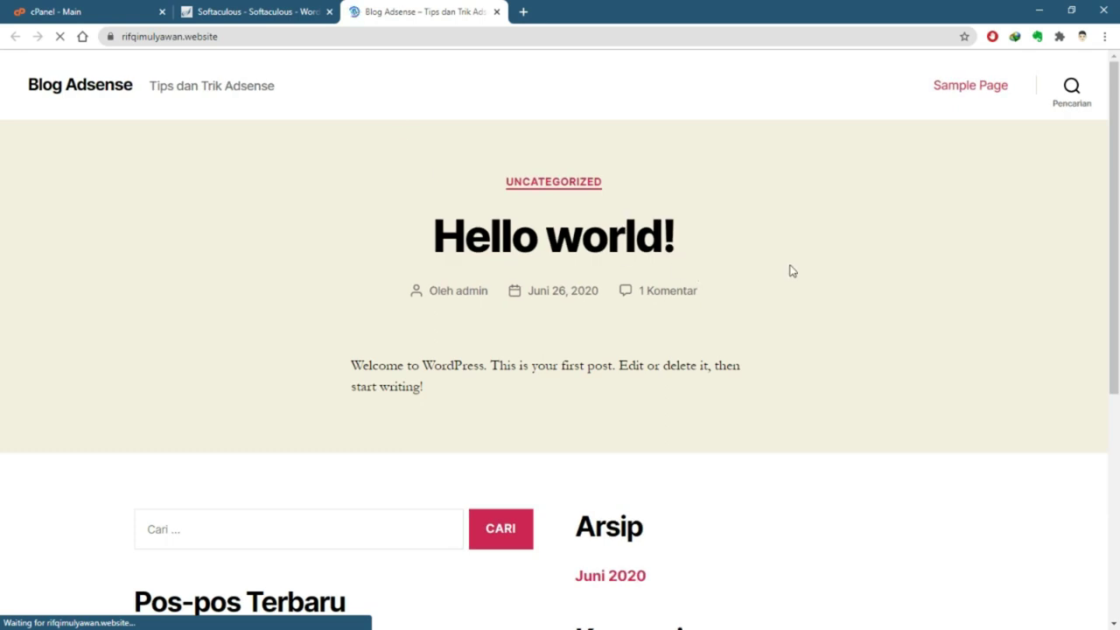
{"action": "scroll", "coordinate": [789, 270], "scroll_direction": "down", "scroll_amount": 5}
{"action": "scroll", "coordinate": [790, 270], "scroll_direction": "up", "scroll_amount": 5}
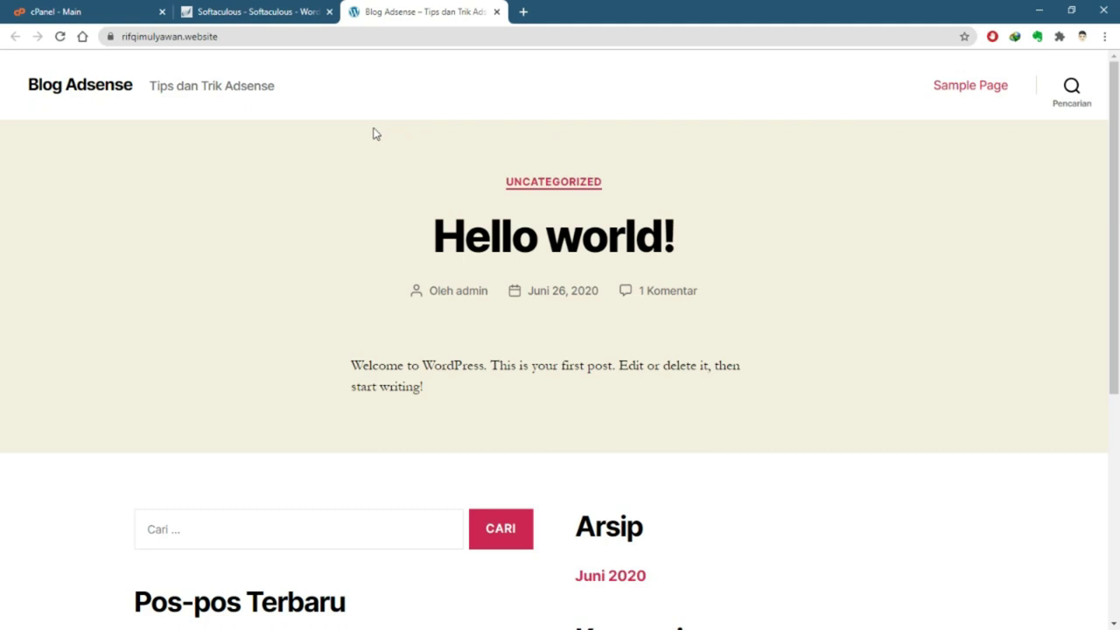
- Go to the site's /wp-admin login page
{"action": "left_click", "coordinate": [373, 36]}
{"action": "left_click", "coordinate": [374, 36]}
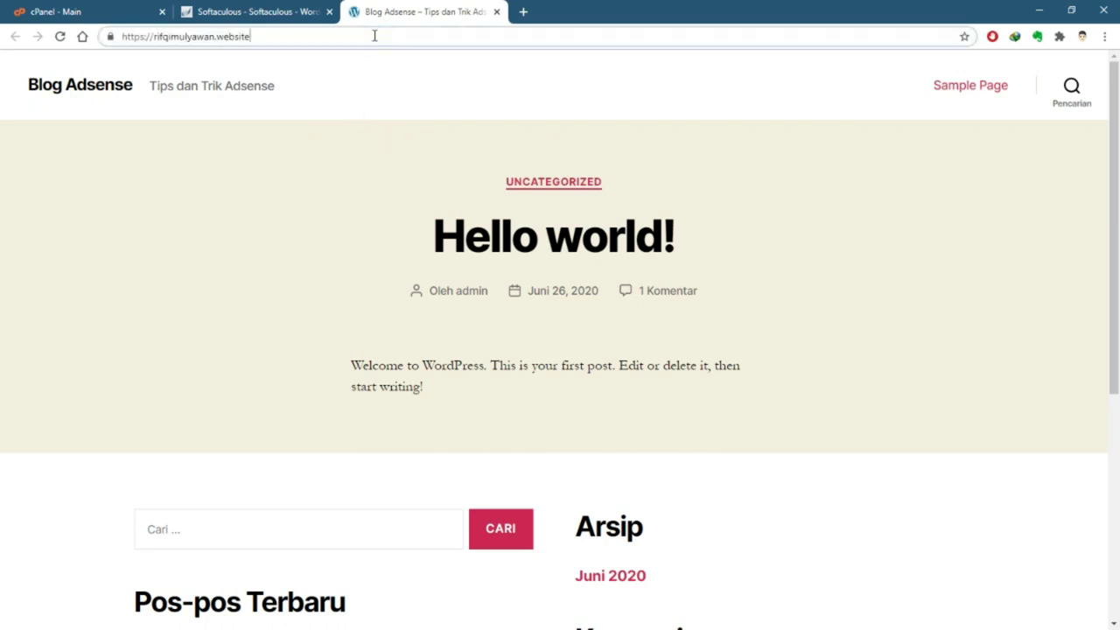
{"action": "type", "text": "/wp-admin"}
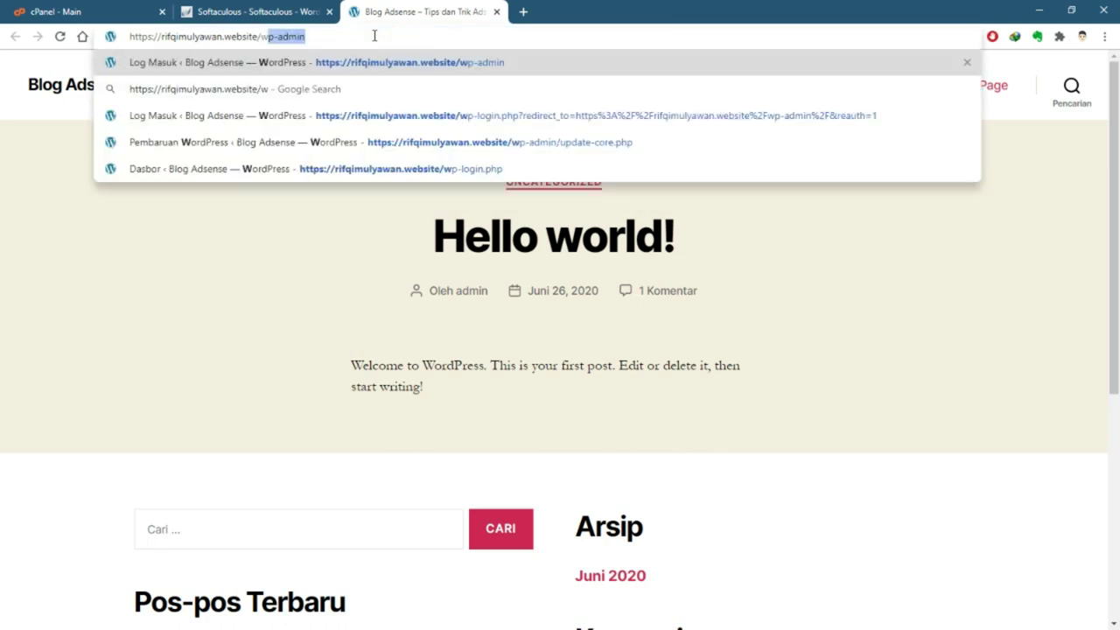
{"action": "key", "text": "End"}
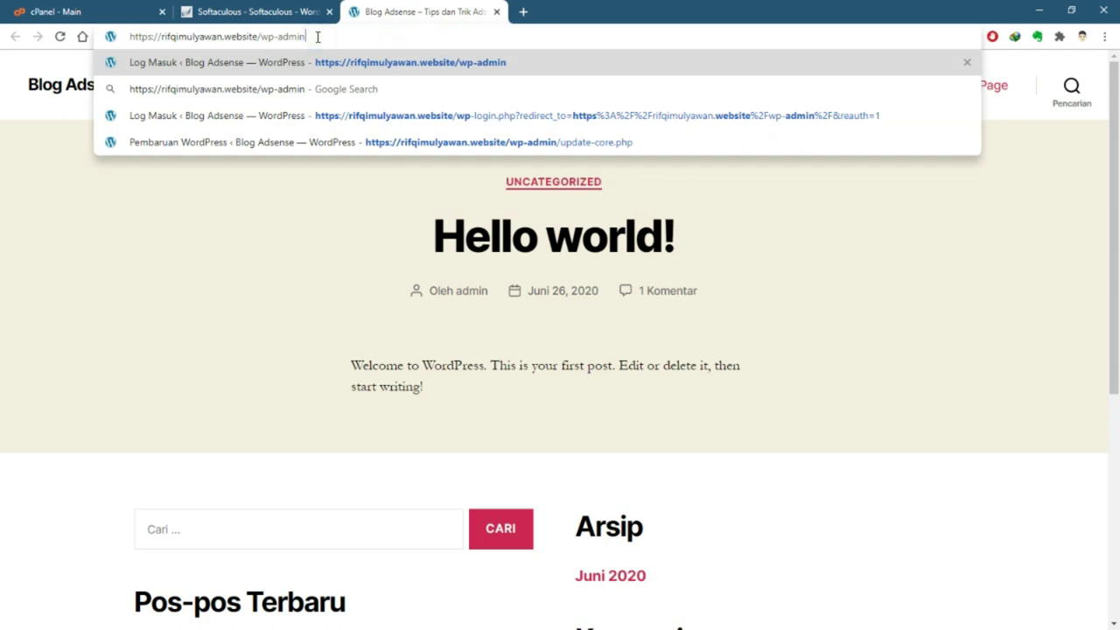
{"action": "key", "text": "Return"}
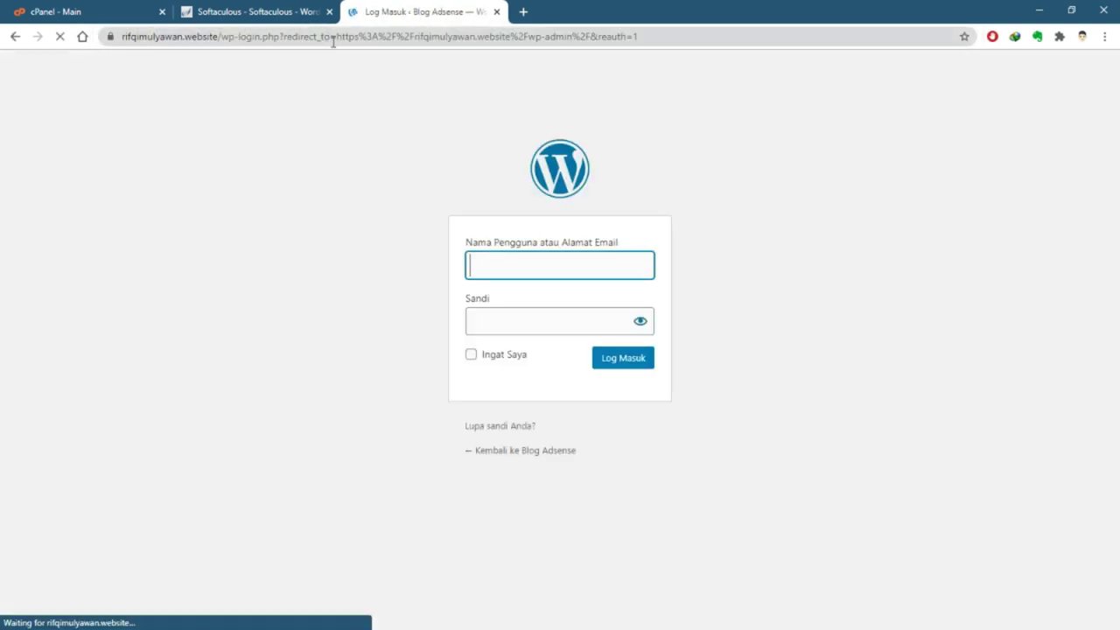
- Log in with the admin username and password, with Ingat Saya ticked
{"action": "left_click", "coordinate": [549, 268]}
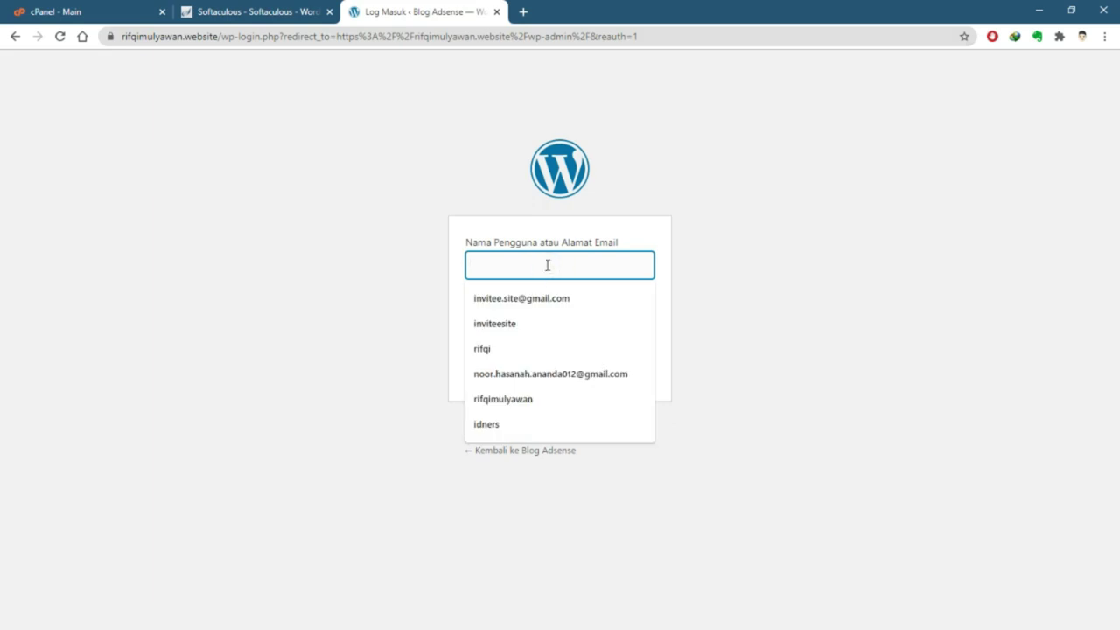
{"action": "type", "text": "ad"}
{"action": "left_click", "coordinate": [534, 298]}
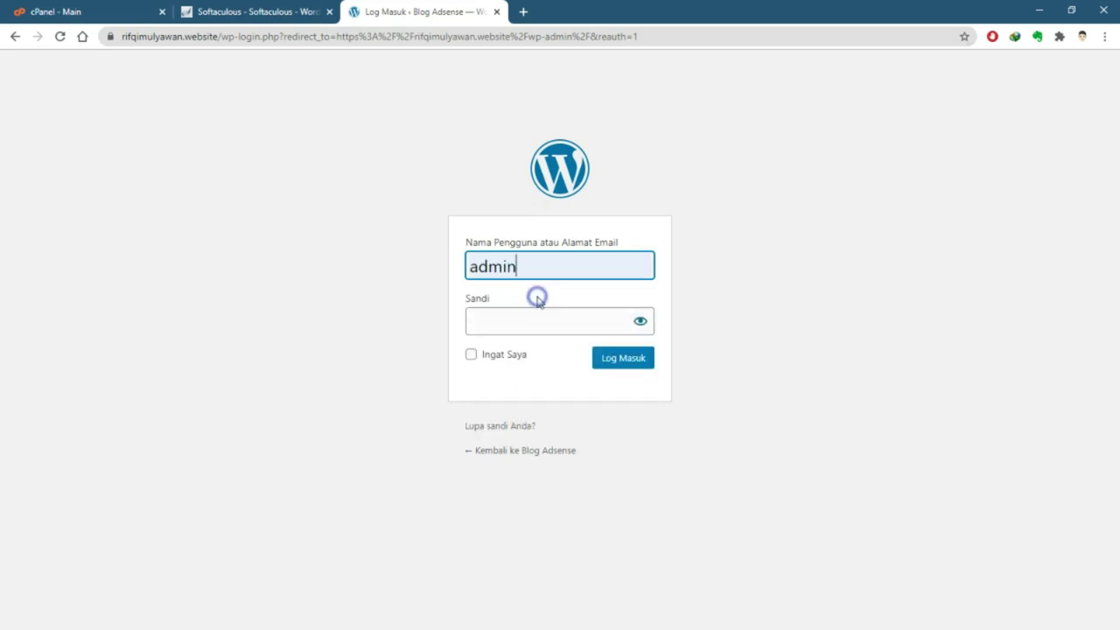
{"action": "left_click", "coordinate": [532, 311]}
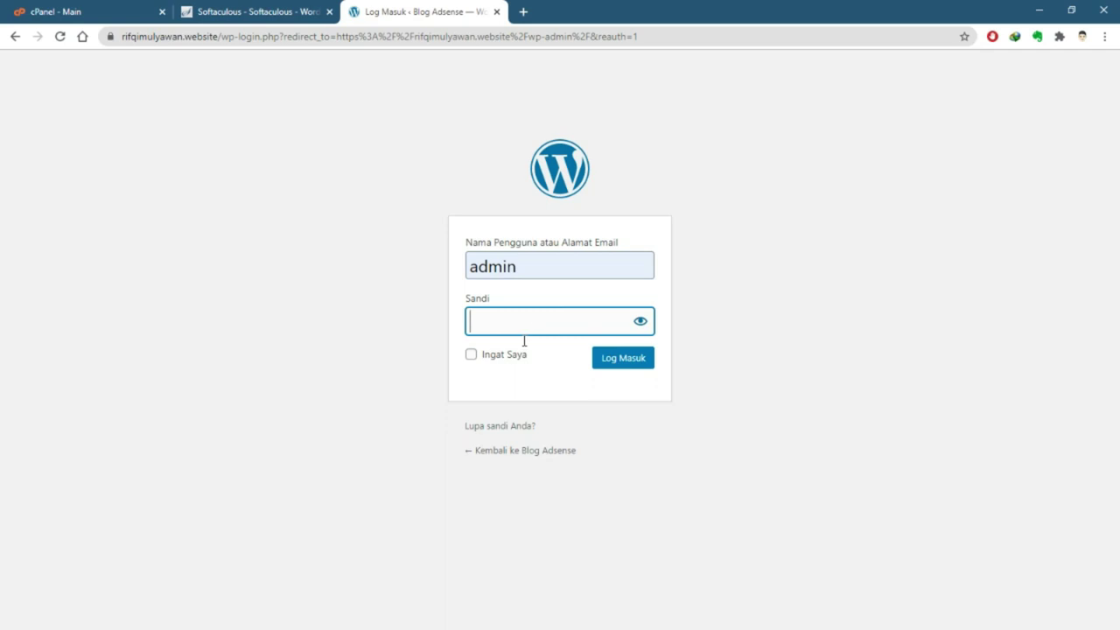
{"action": "type", "text": "•••••••••"}
{"action": "left_click", "coordinate": [523, 378]}
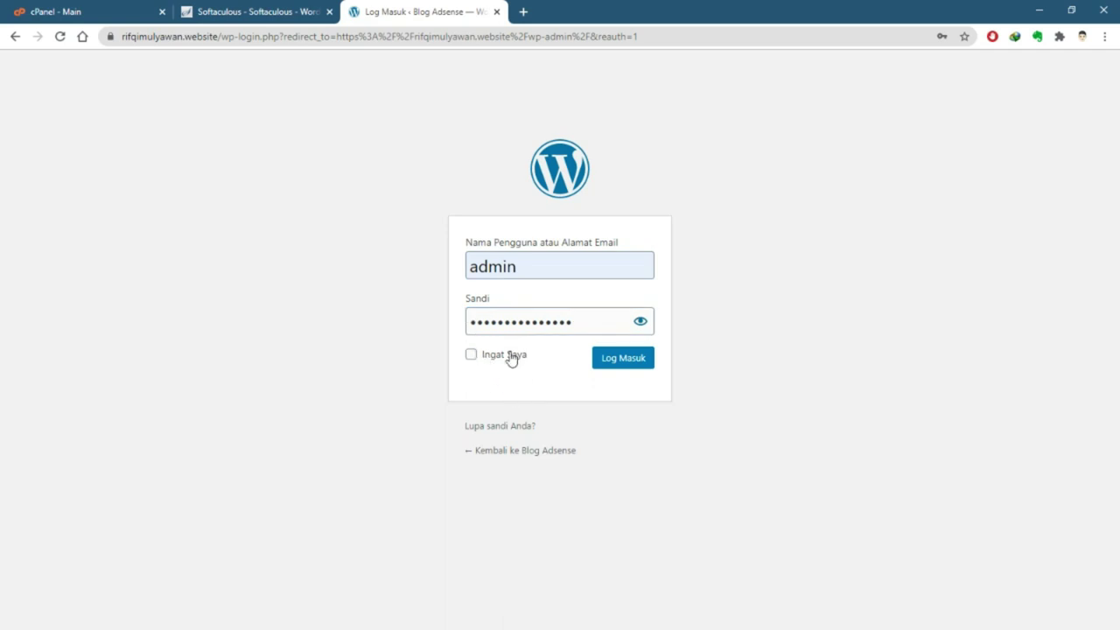
{"action": "left_click", "coordinate": [471, 355]}
{"action": "left_click", "coordinate": [634, 368]}
{"action": "left_click", "coordinate": [634, 368]}
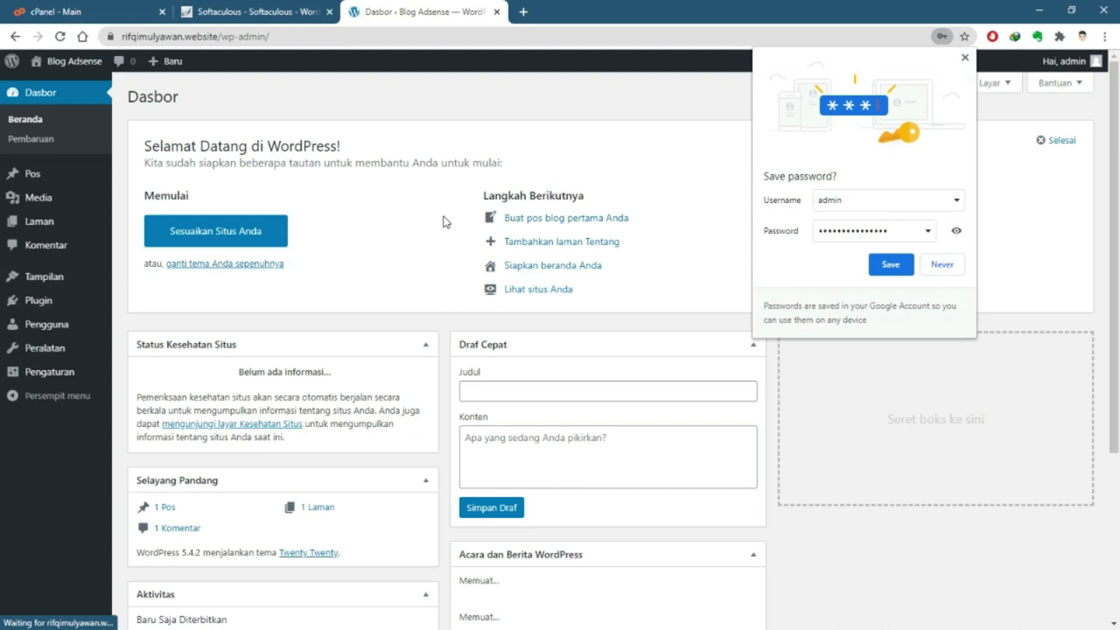
- Save the login password in the browser and look over the Dasbor
{"action": "left_click", "coordinate": [887, 266]}
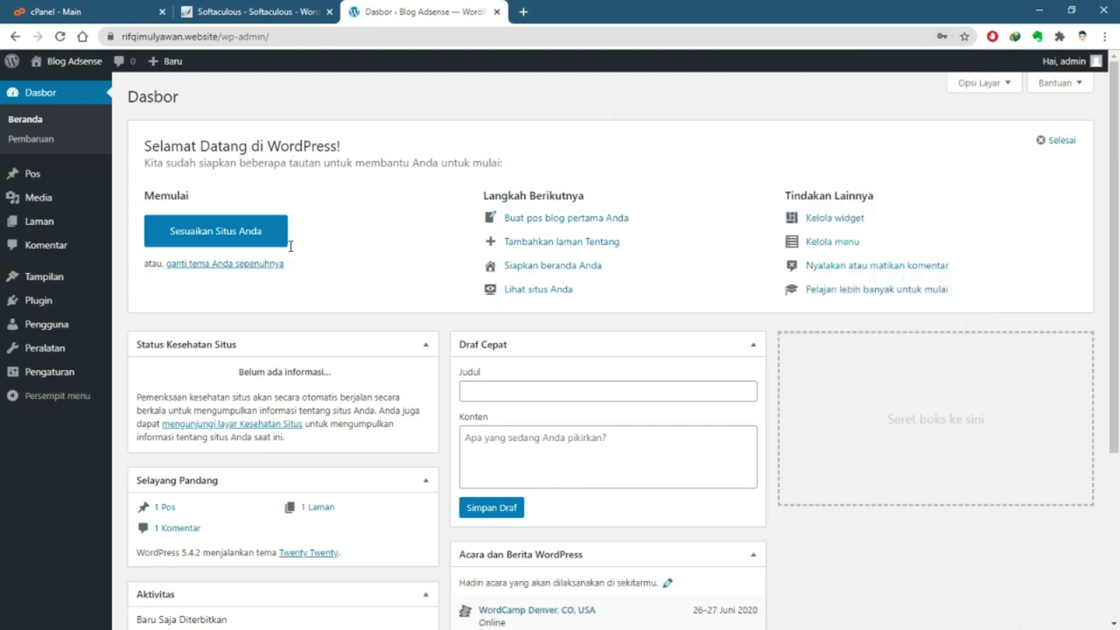
{"action": "scroll", "coordinate": [291, 247], "scroll_direction": "down", "scroll_amount": 3}
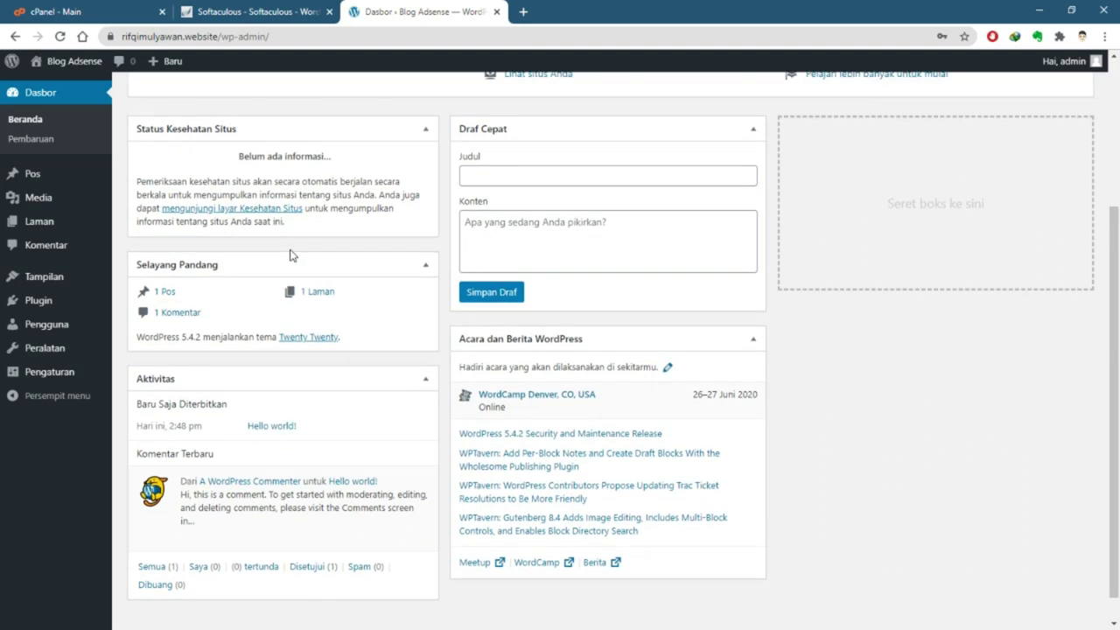
{"action": "scroll", "coordinate": [290, 254], "scroll_direction": "up", "scroll_amount": 3}
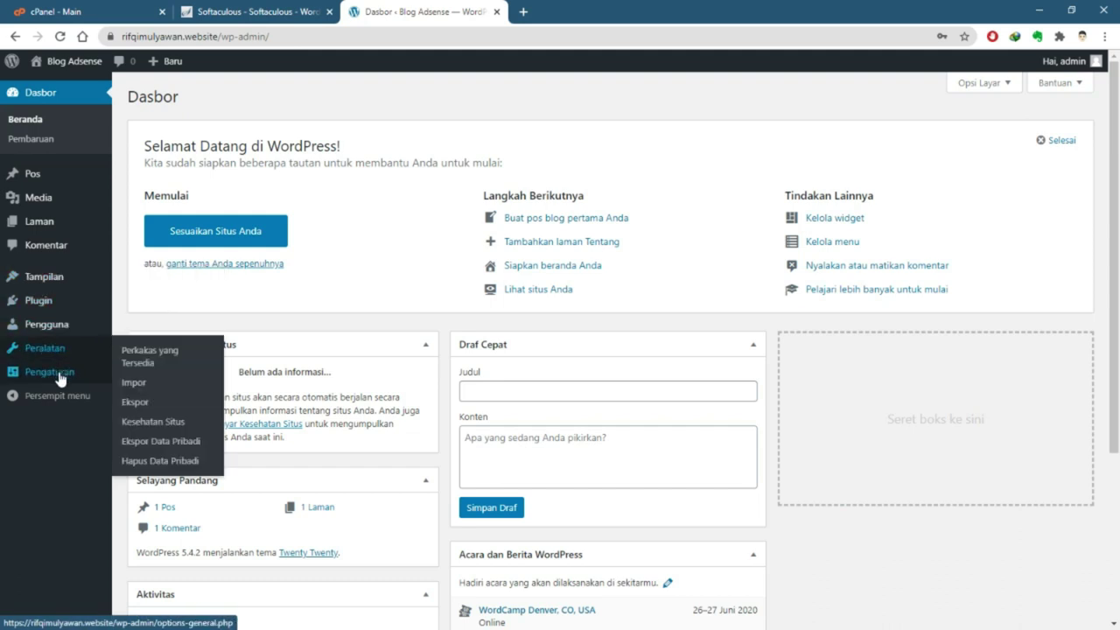
- In Pengaturan > Membaca, discourage search engines from indexing the site and save
{"action": "mouse_move", "coordinate": [60, 379]}
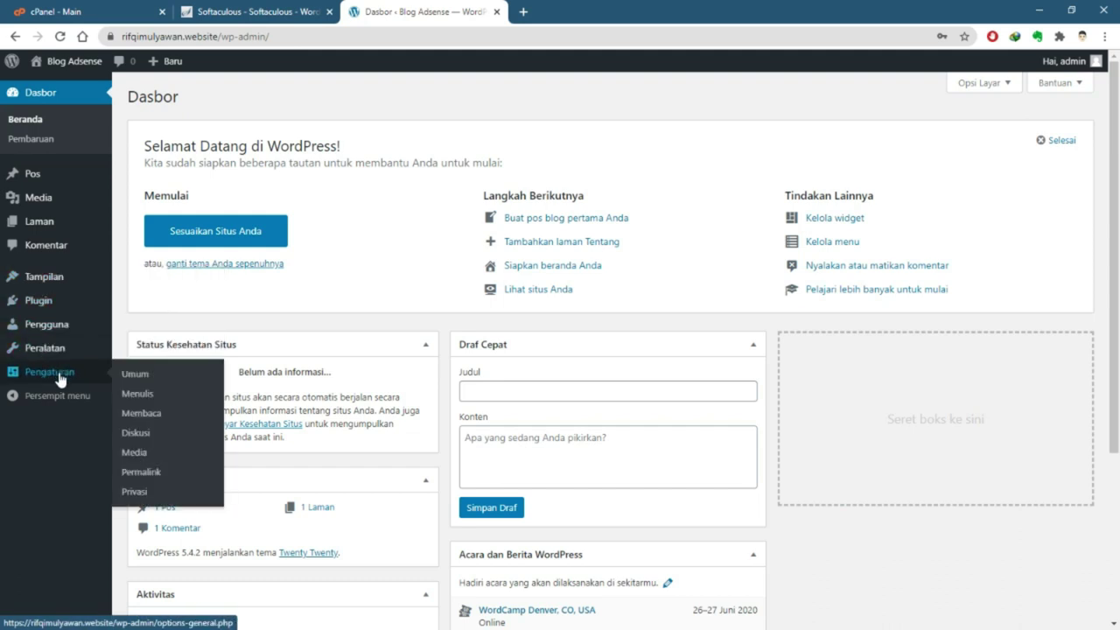
{"action": "right_click", "coordinate": [139, 416]}
{"action": "key", "text": "Escape"}
{"action": "left_click", "coordinate": [132, 414]}
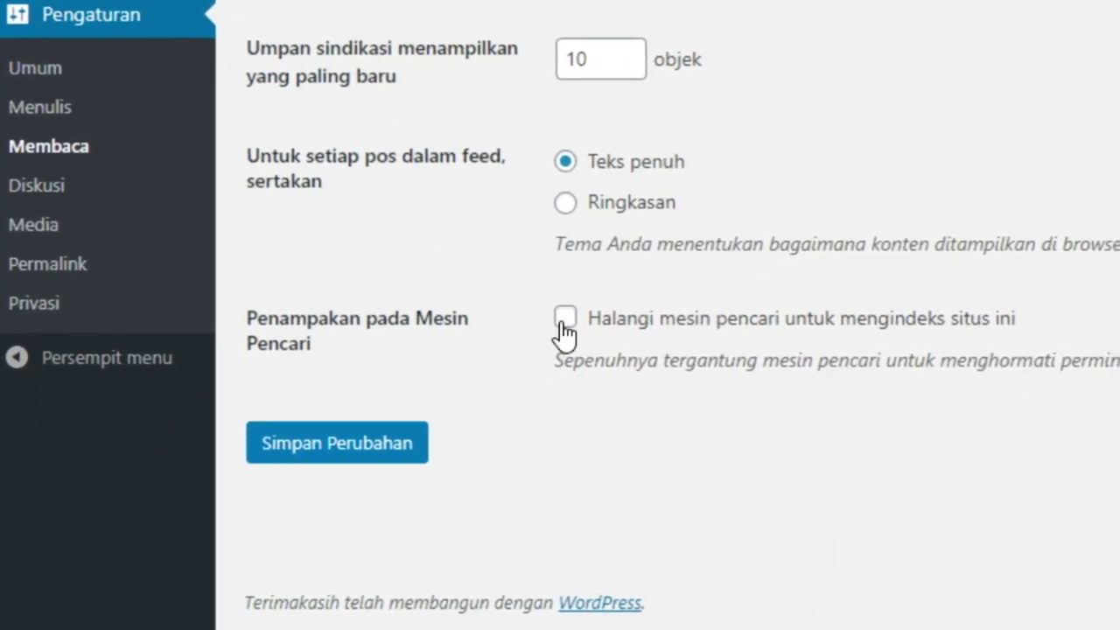
{"action": "left_click", "coordinate": [287, 473]}
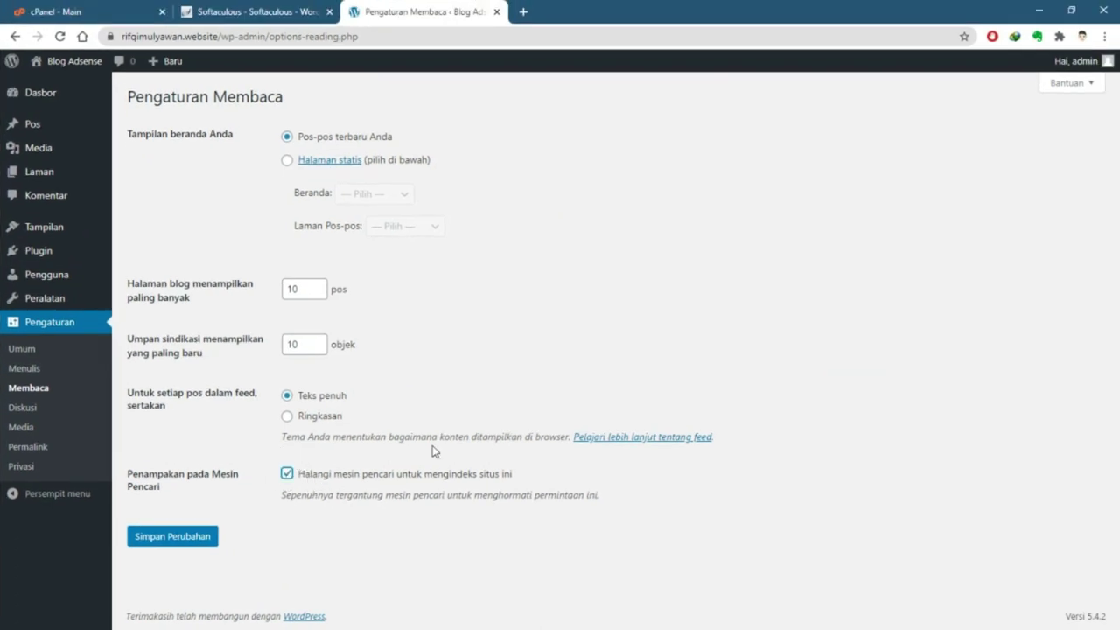
{"action": "left_click", "coordinate": [208, 542]}
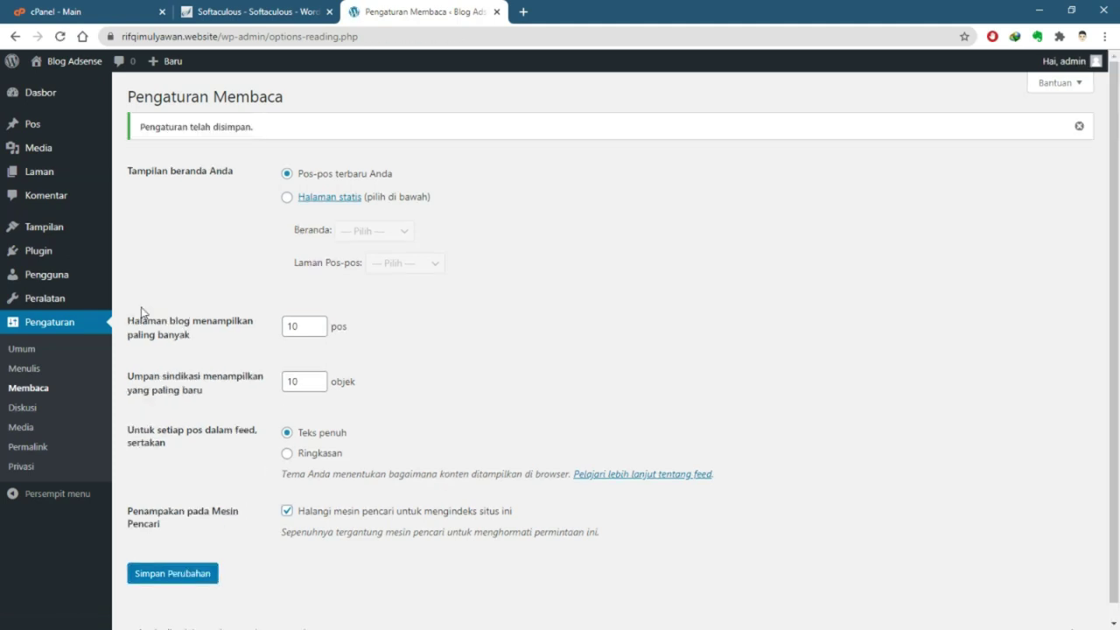
- In Laman, tick Privacy Policy and Sample Page and bulk-move both to Tempat Sampah
{"action": "left_click", "coordinate": [75, 182]}
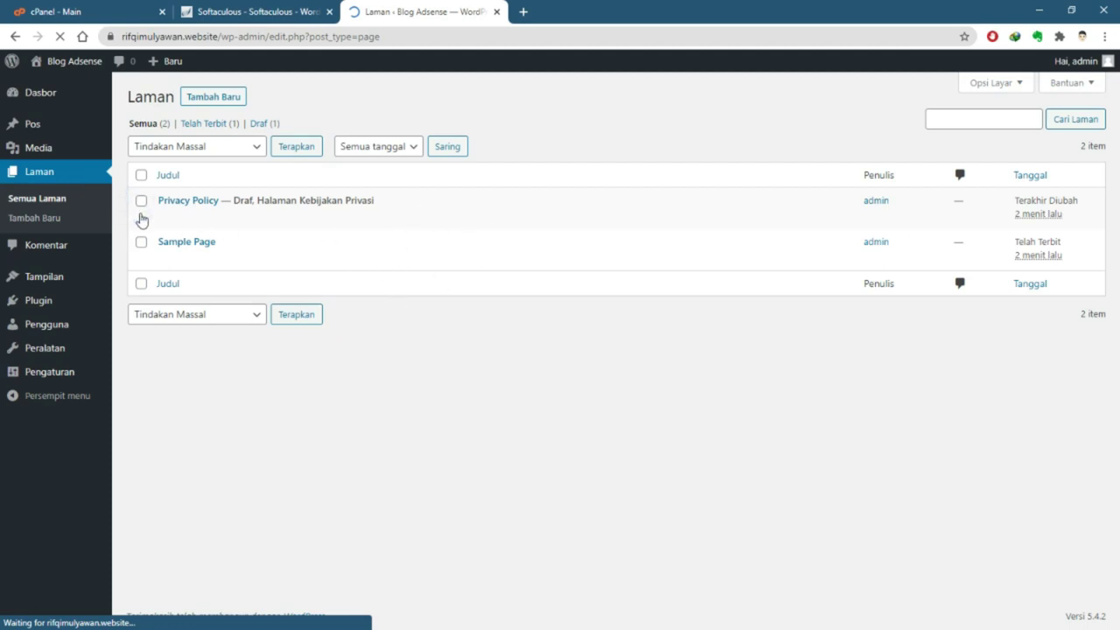
{"action": "left_click", "coordinate": [141, 244]}
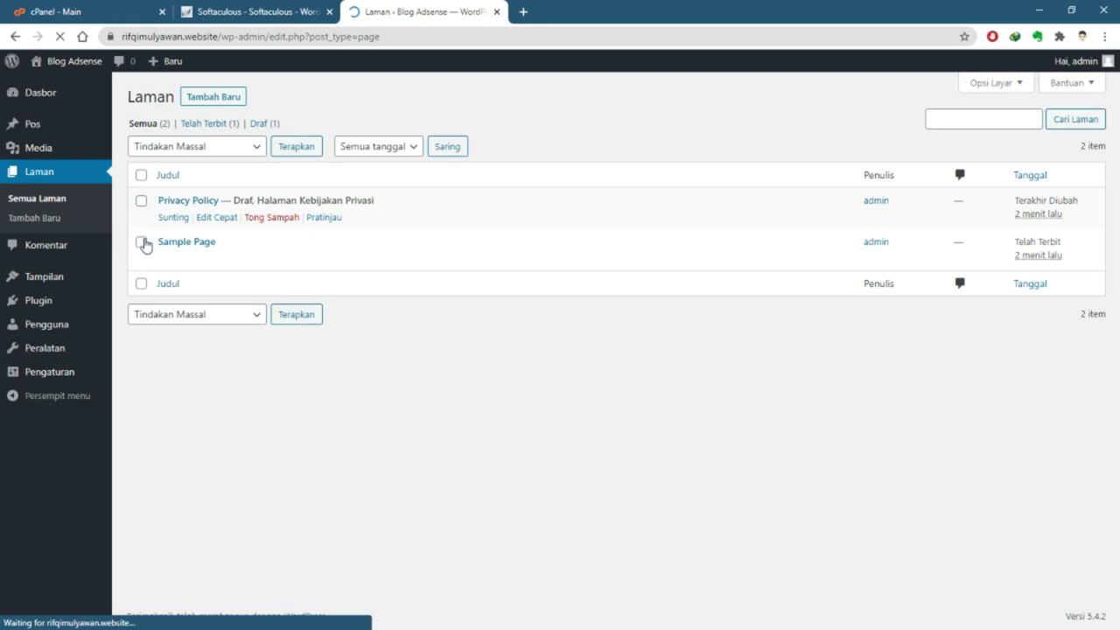
{"action": "left_click", "coordinate": [145, 210]}
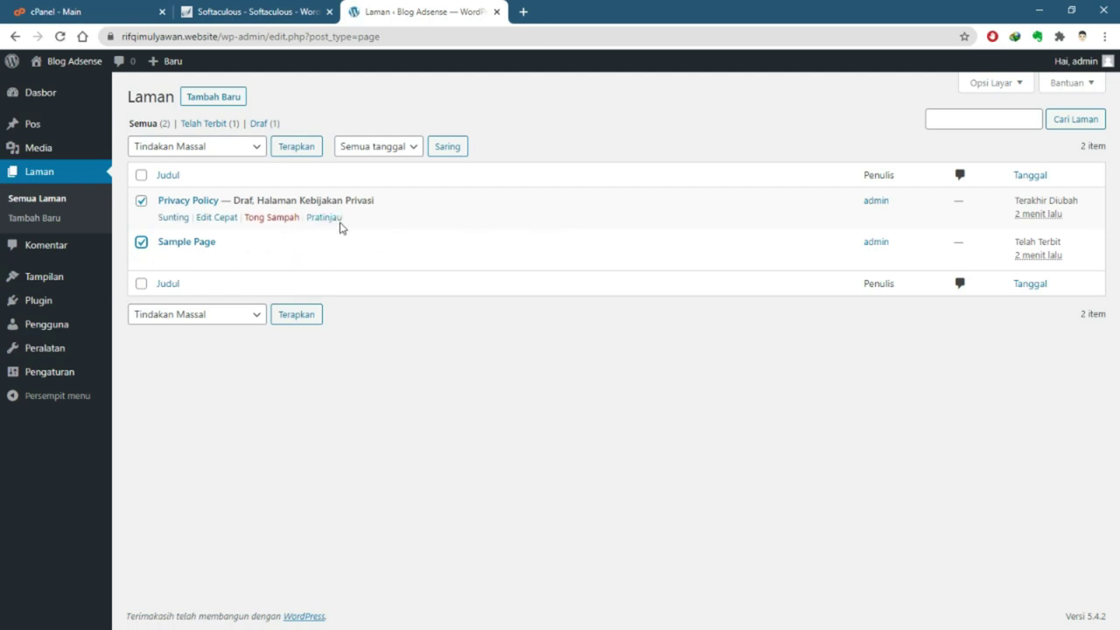
{"action": "left_click", "coordinate": [235, 147]}
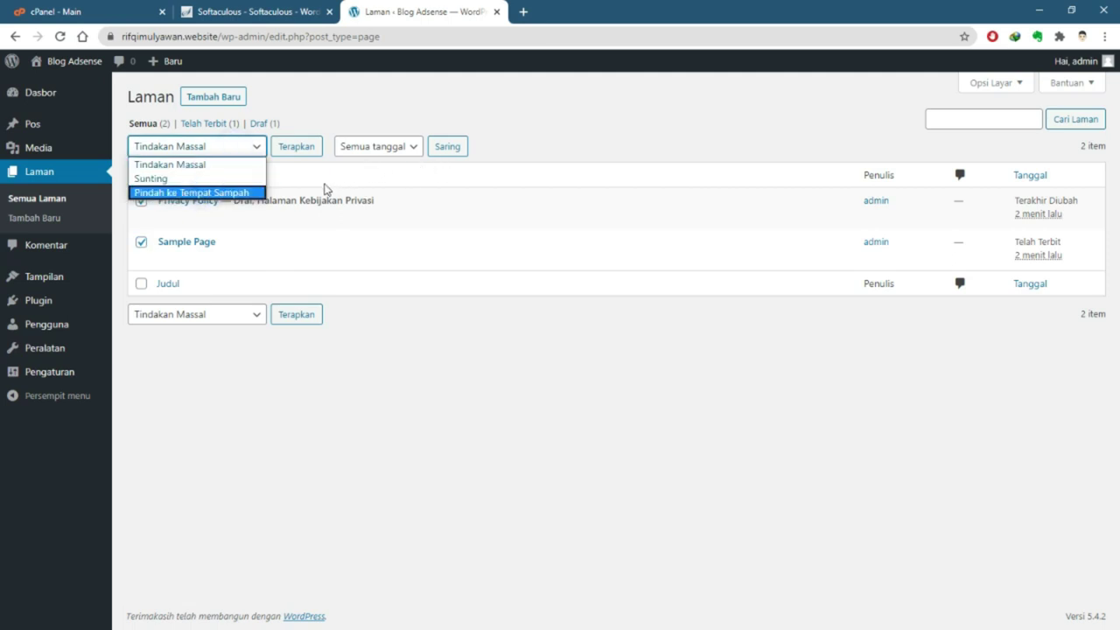
{"action": "left_click", "coordinate": [261, 193]}
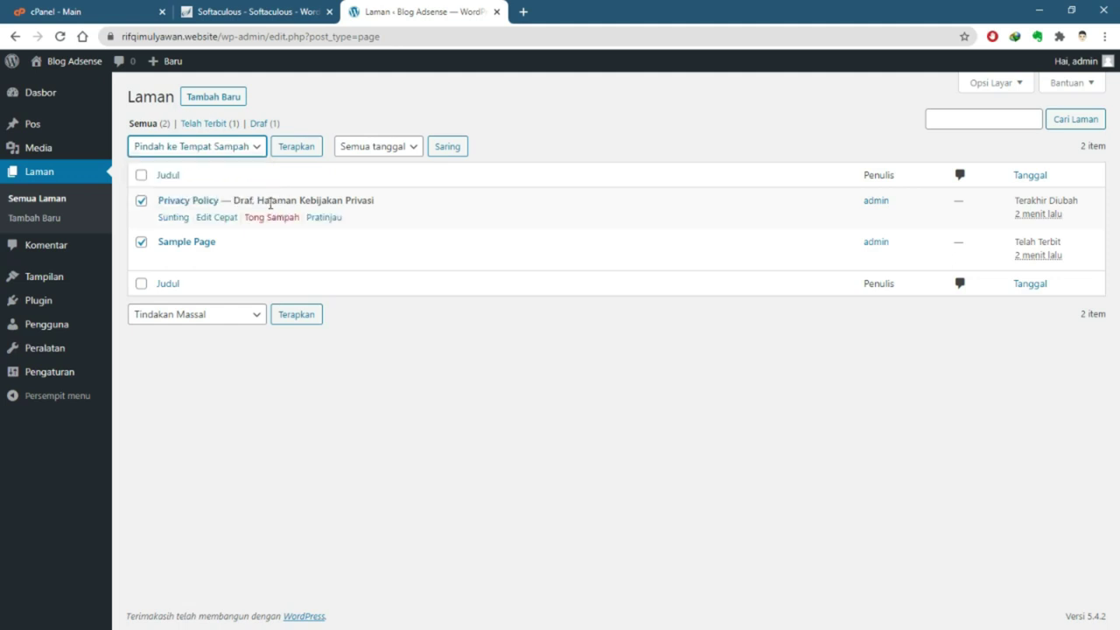
{"action": "left_click", "coordinate": [300, 149]}
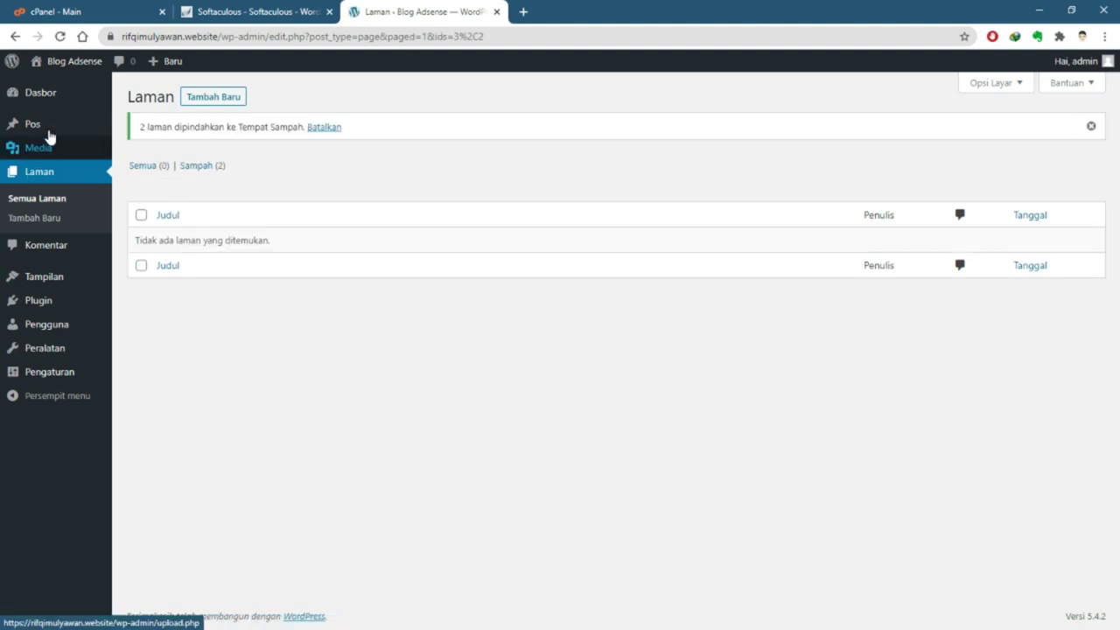
{"action": "mouse_move", "coordinate": [48, 125]}
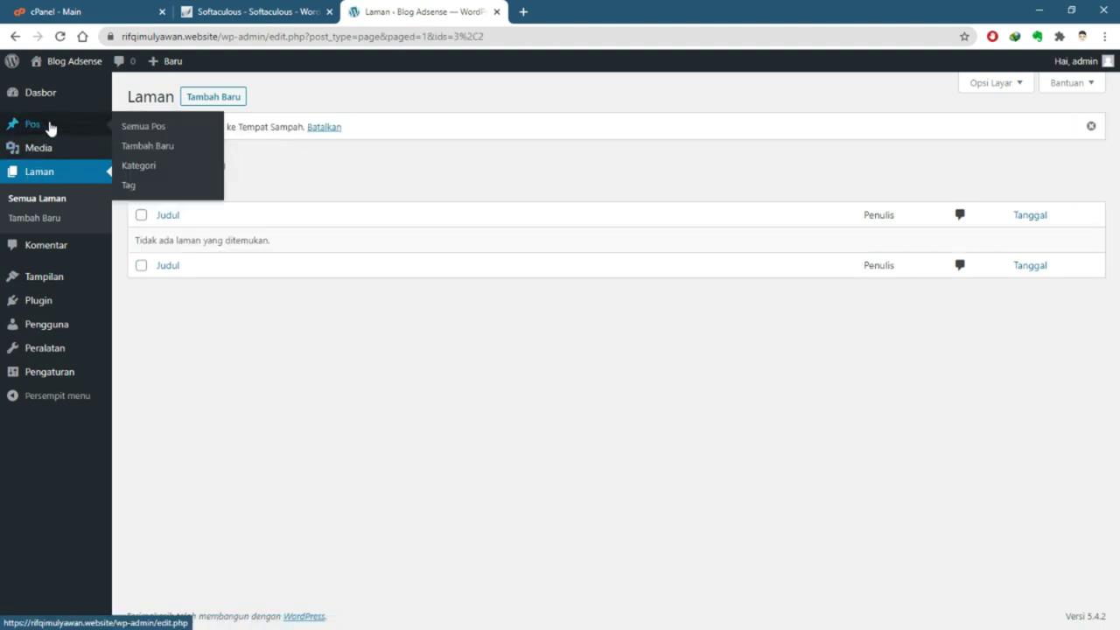
- Trash the Hello world! post, permanently delete it from Sampah, then go to Semua Laman
{"action": "left_click", "coordinate": [136, 128]}
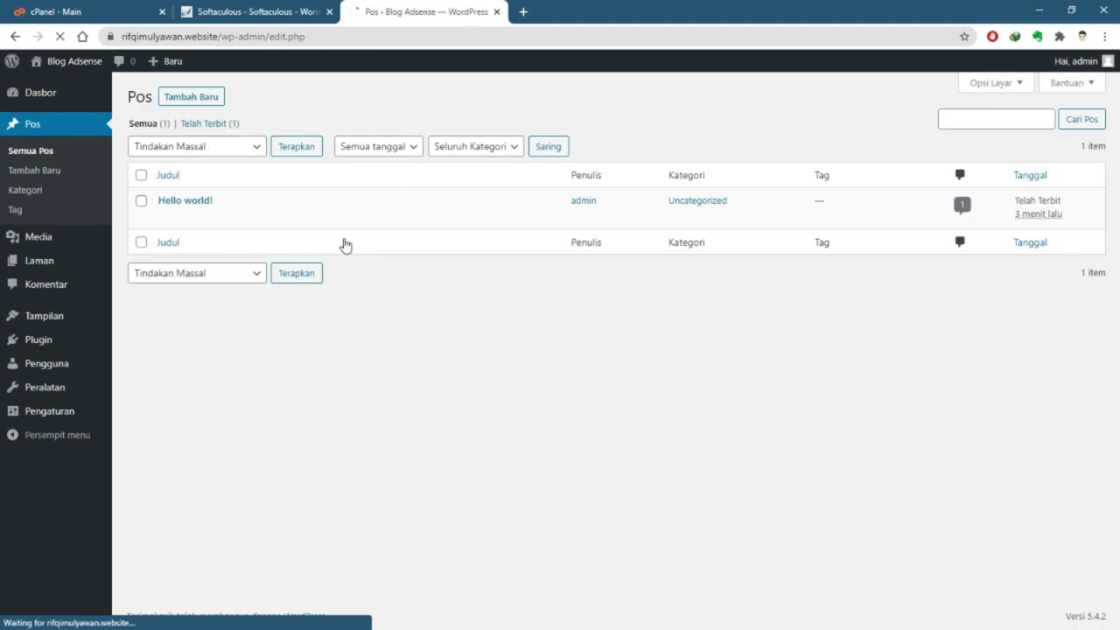
{"action": "left_click", "coordinate": [265, 219]}
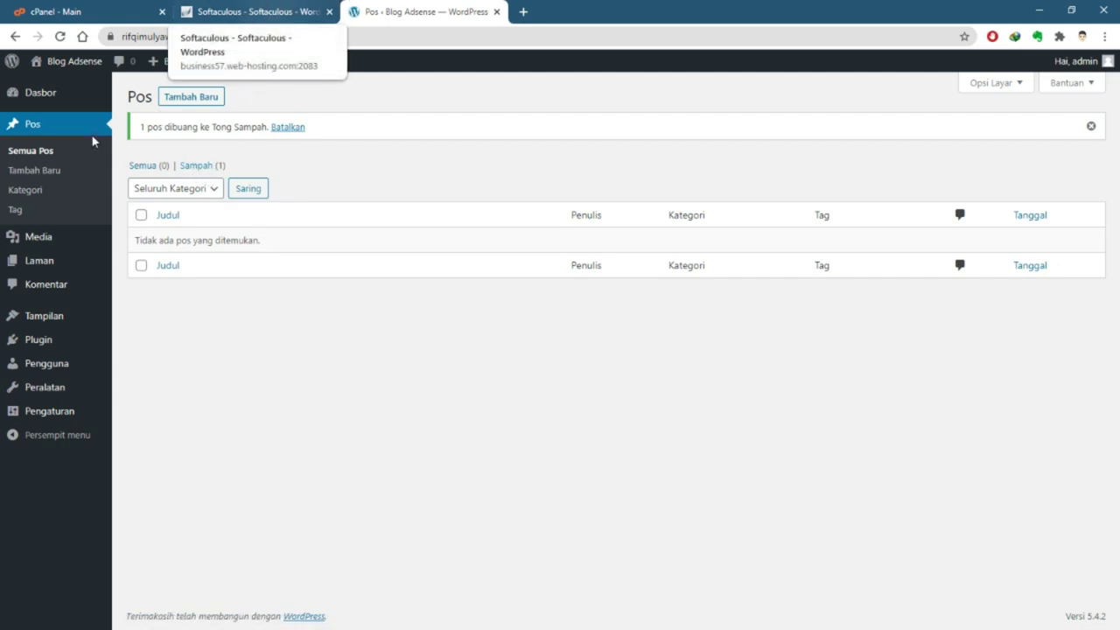
{"action": "left_click", "coordinate": [208, 169]}
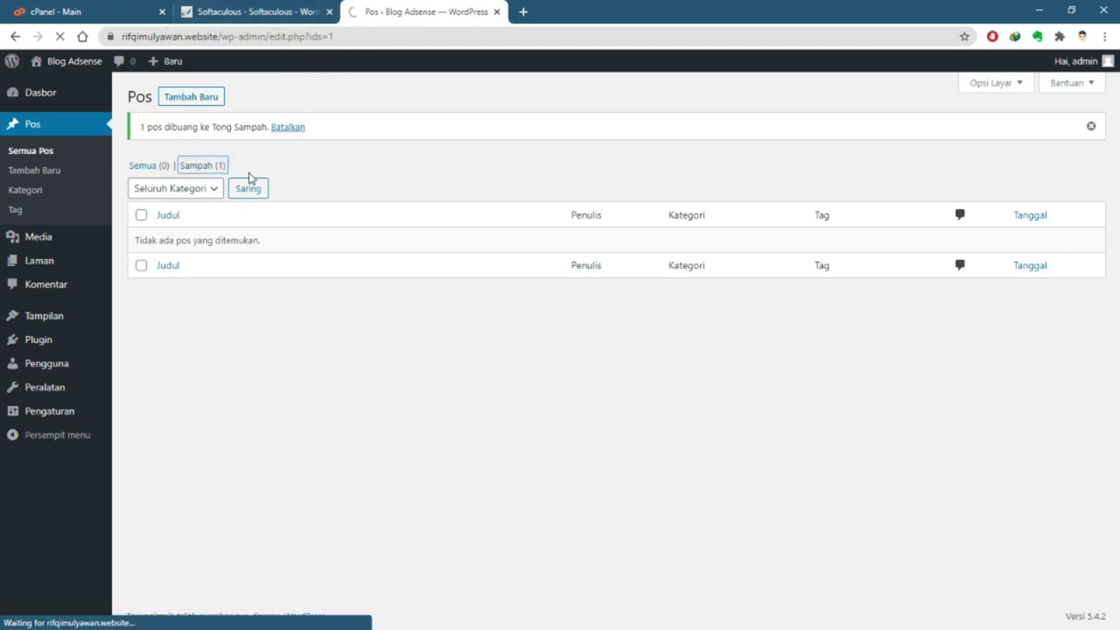
{"action": "mouse_move", "coordinate": [270, 220]}
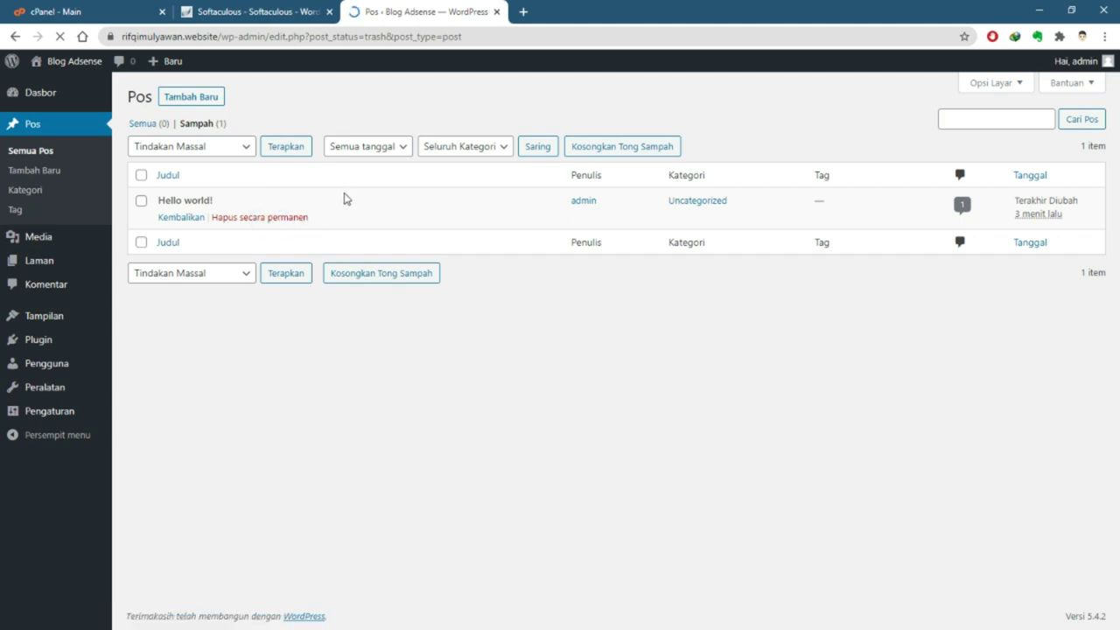
{"action": "key", "text": "Tab"}
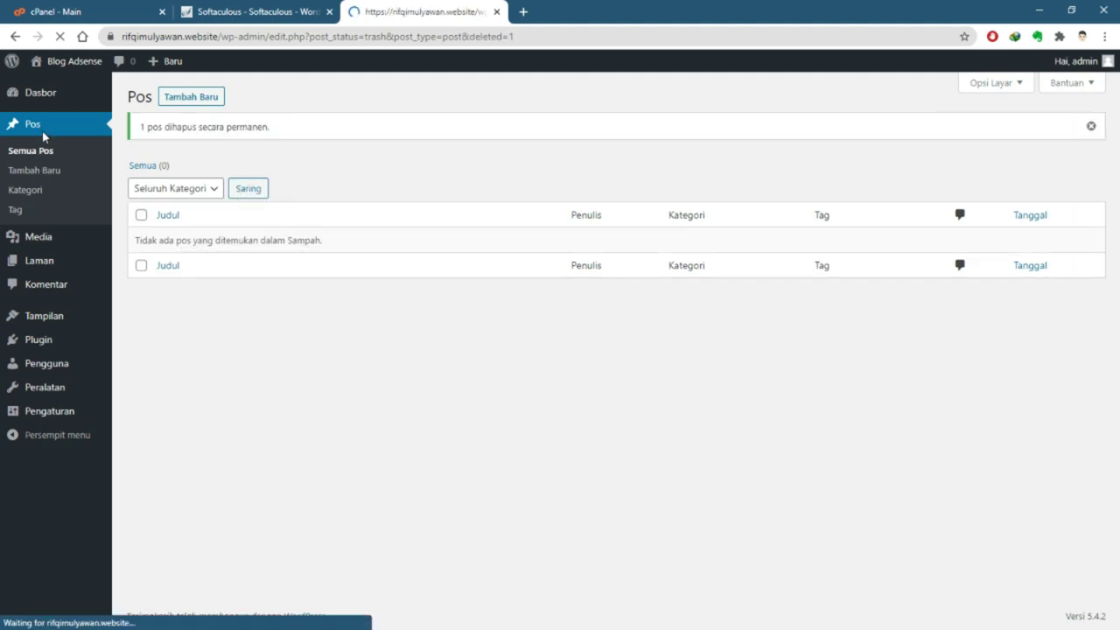
{"action": "mouse_move", "coordinate": [60, 266]}
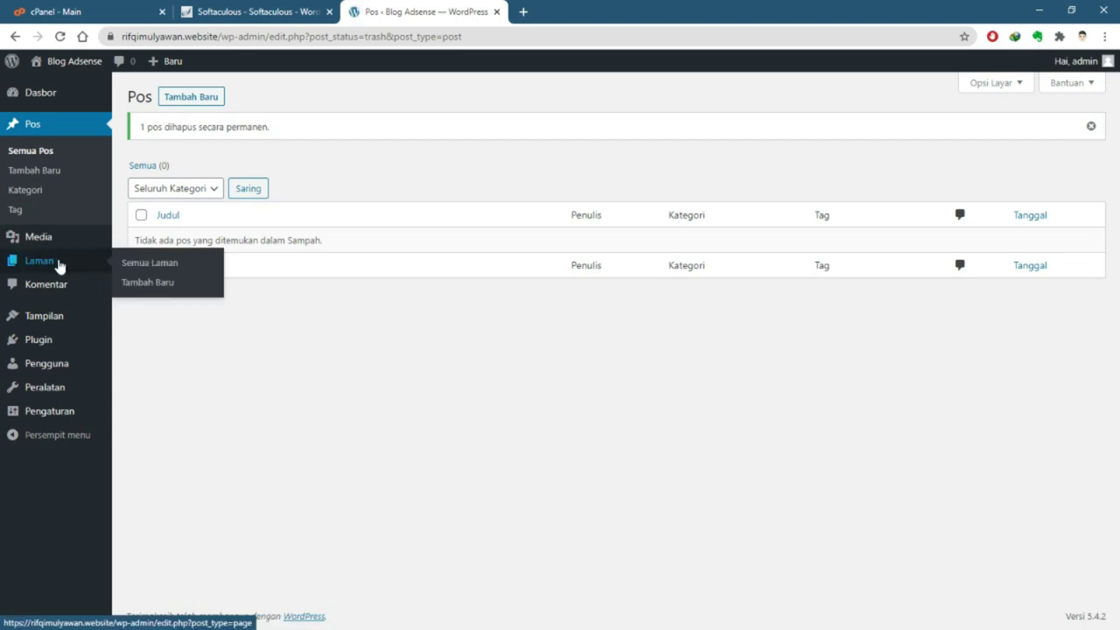
{"action": "left_click", "coordinate": [127, 265]}
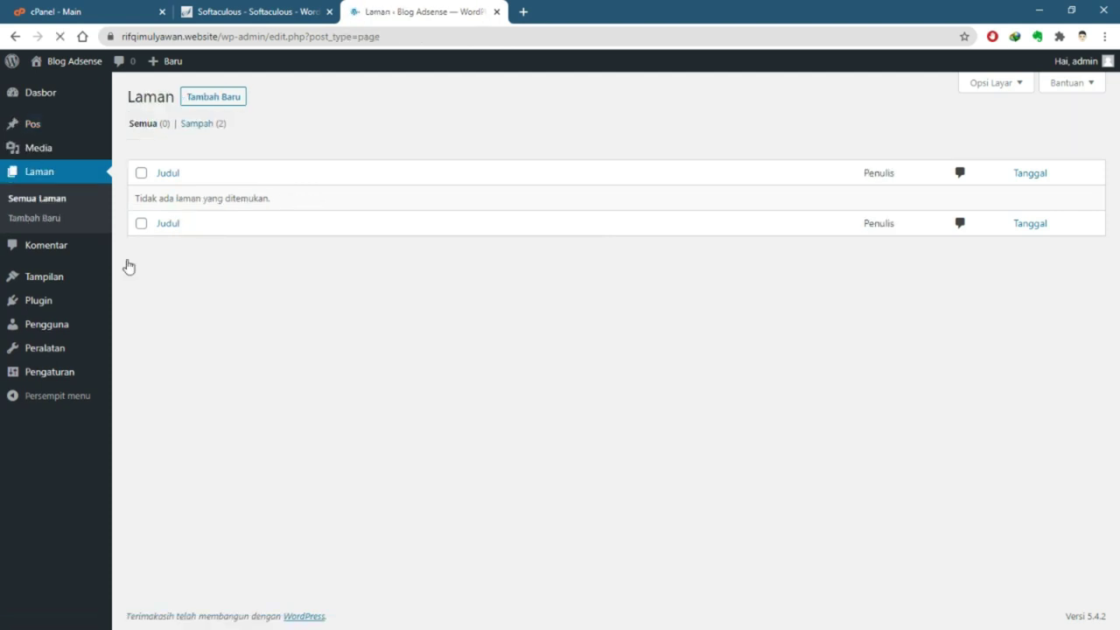
- Select all pages in Laman's Sampah (2) and apply 'Hapus secara permanen' to them
{"action": "left_click", "coordinate": [197, 126]}
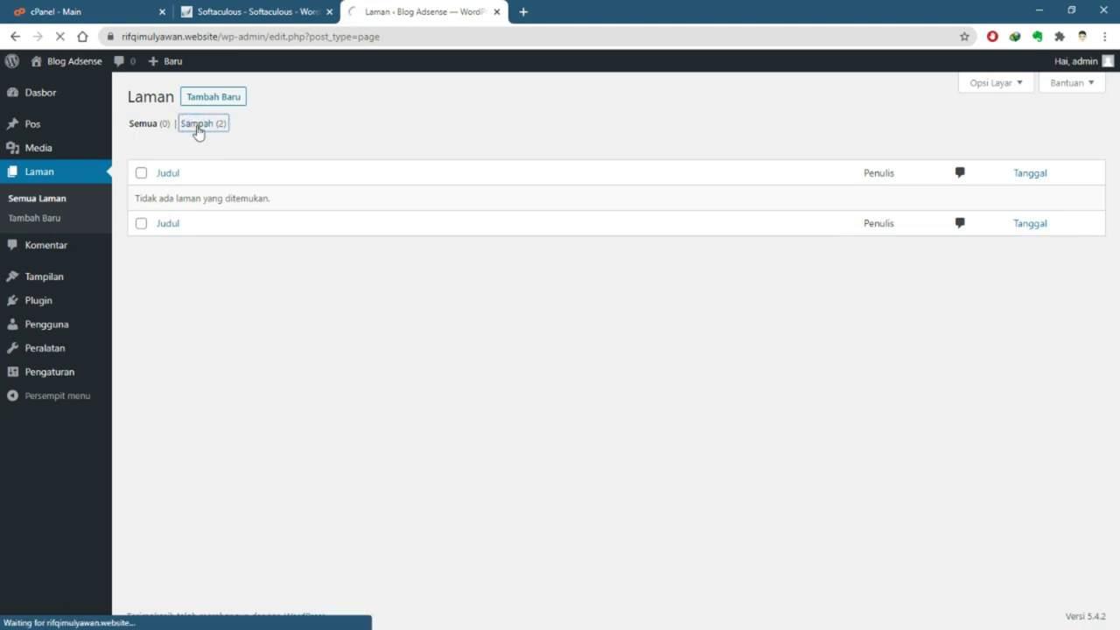
{"action": "left_click", "coordinate": [141, 202]}
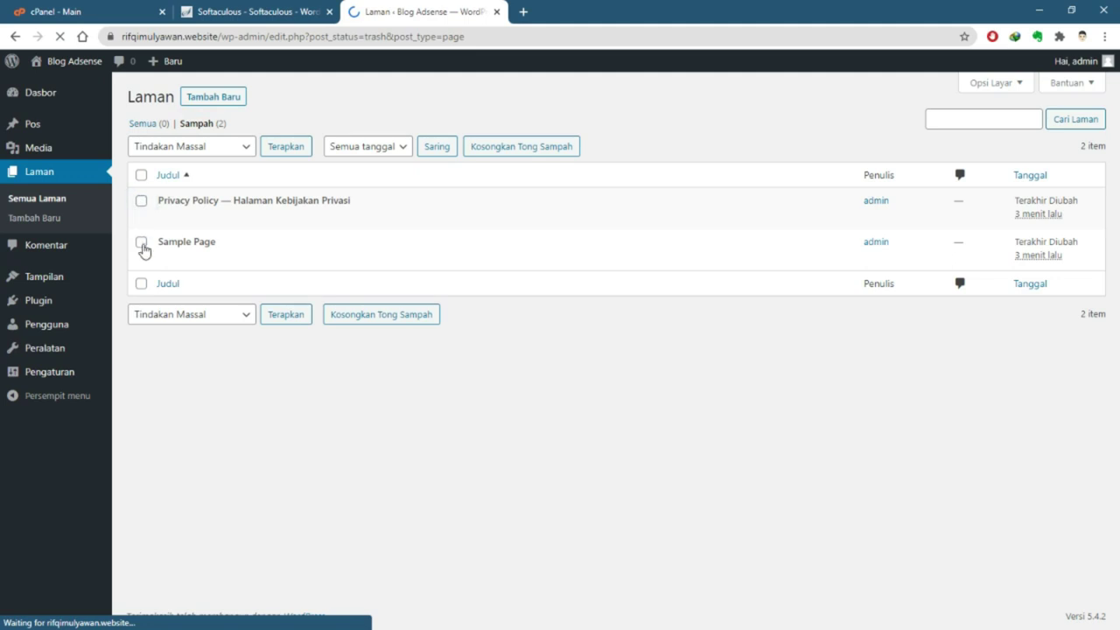
{"action": "left_click", "coordinate": [141, 175]}
{"action": "left_click", "coordinate": [140, 175]}
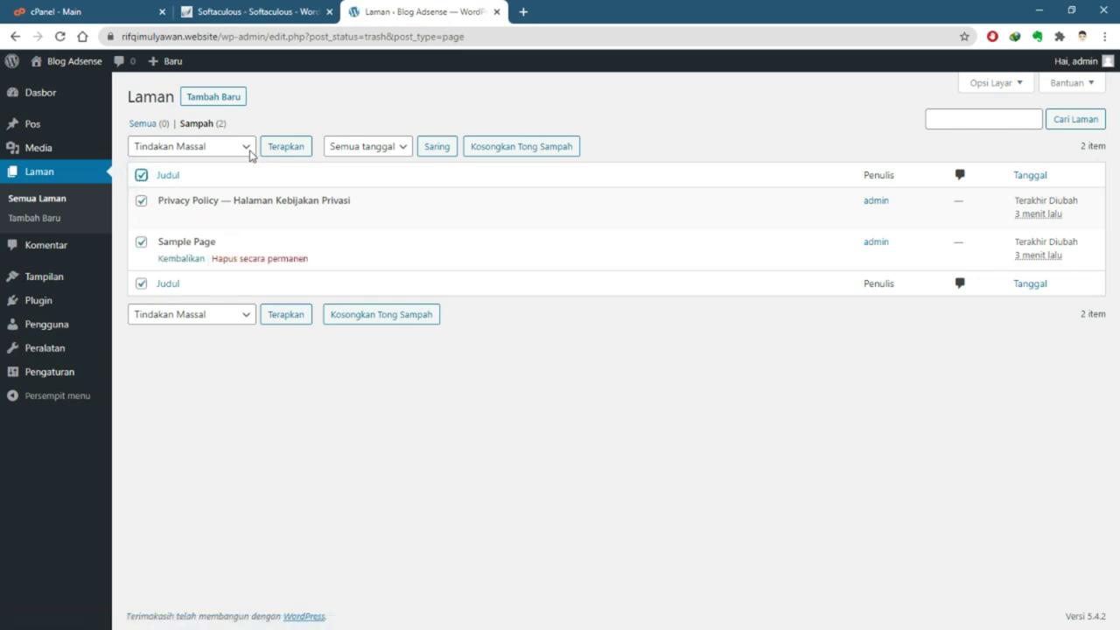
{"action": "left_click", "coordinate": [219, 153]}
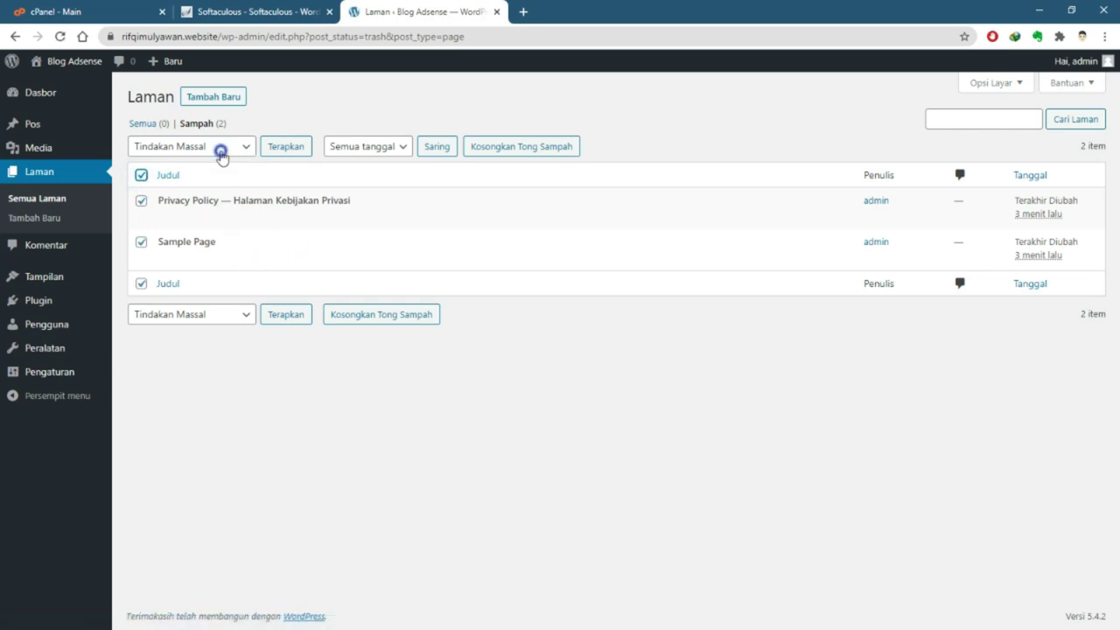
{"action": "left_click", "coordinate": [221, 193]}
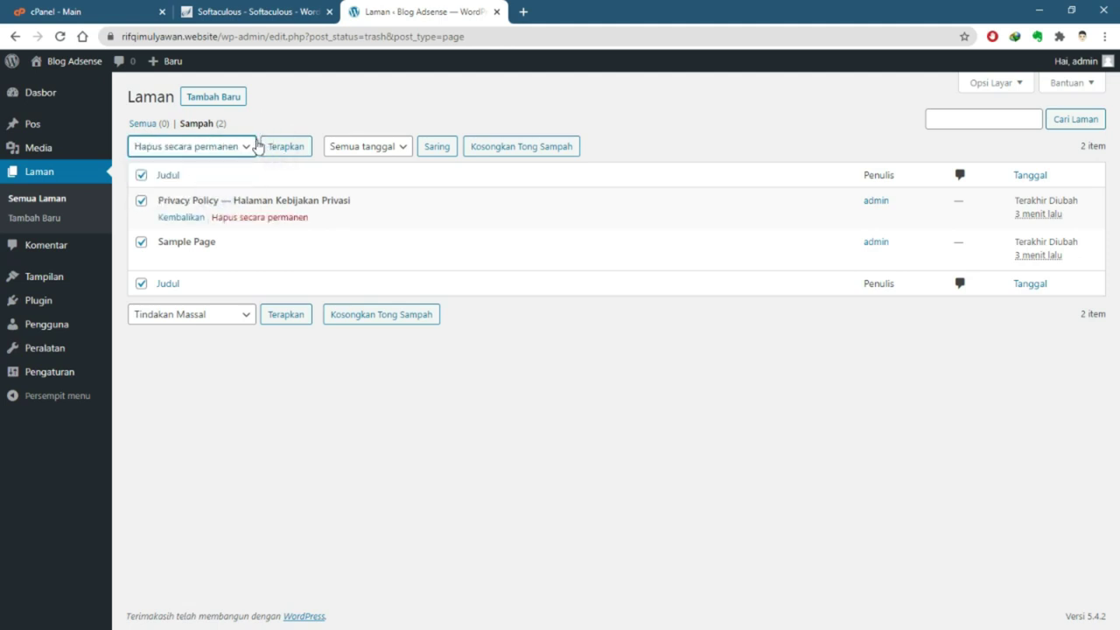
{"action": "key", "text": "Tab"}
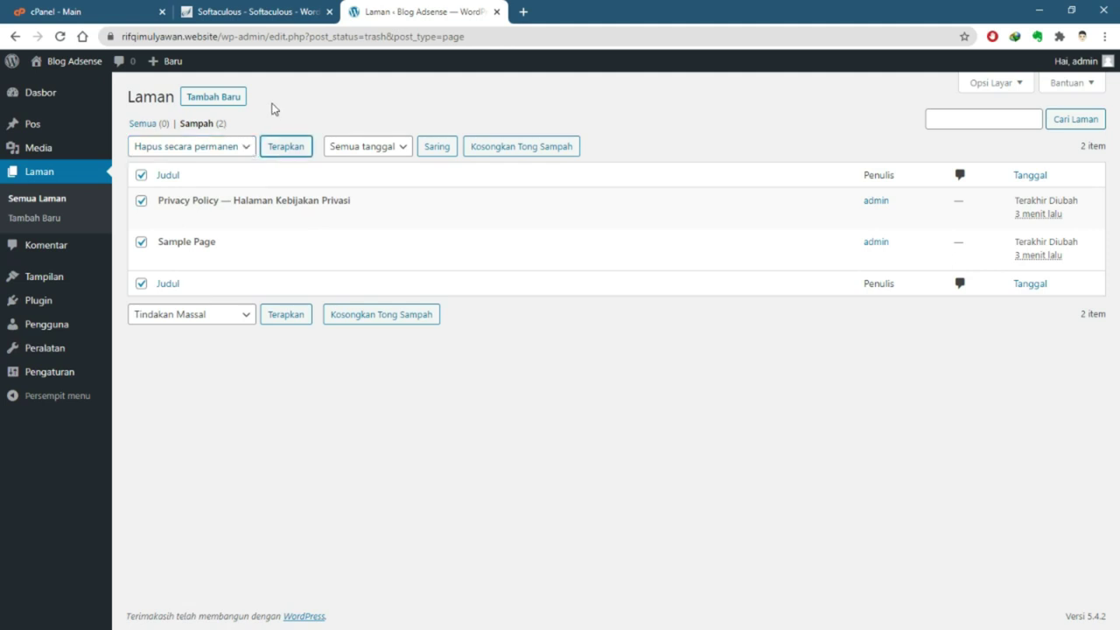
{"action": "mouse_move", "coordinate": [320, 222]}
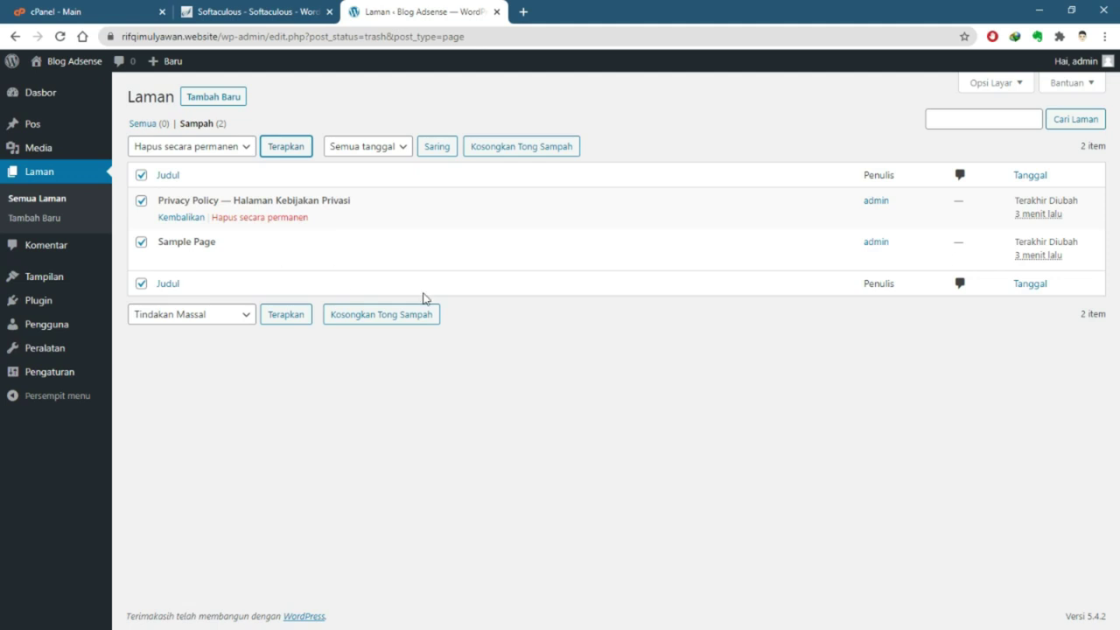
{"action": "left_click", "coordinate": [287, 146]}
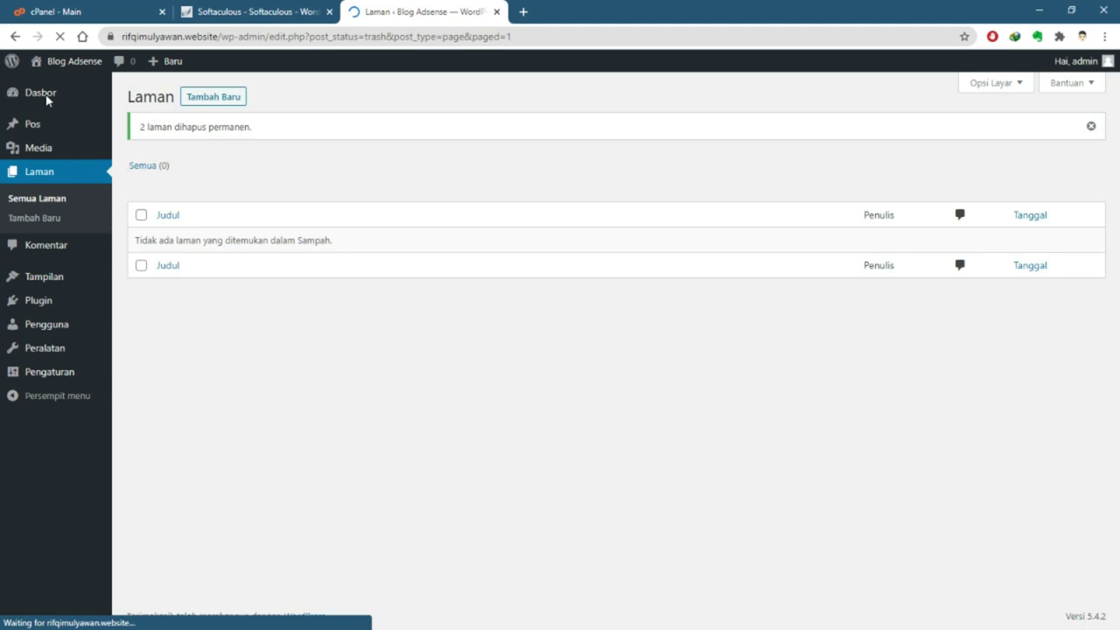
- Close the Softaculous installation tab and the cPanel Main tab
{"action": "mouse_move", "coordinate": [65, 100]}
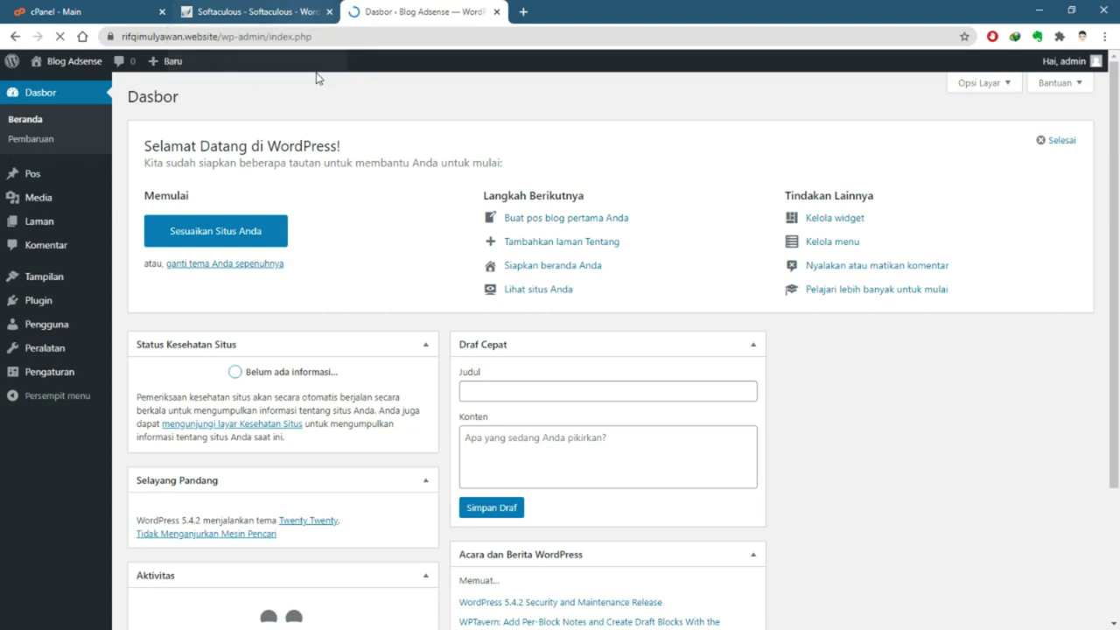
{"action": "scroll", "coordinate": [370, 248], "scroll_direction": "down", "scroll_amount": 3}
{"action": "scroll", "coordinate": [368, 246], "scroll_direction": "up", "scroll_amount": 3}
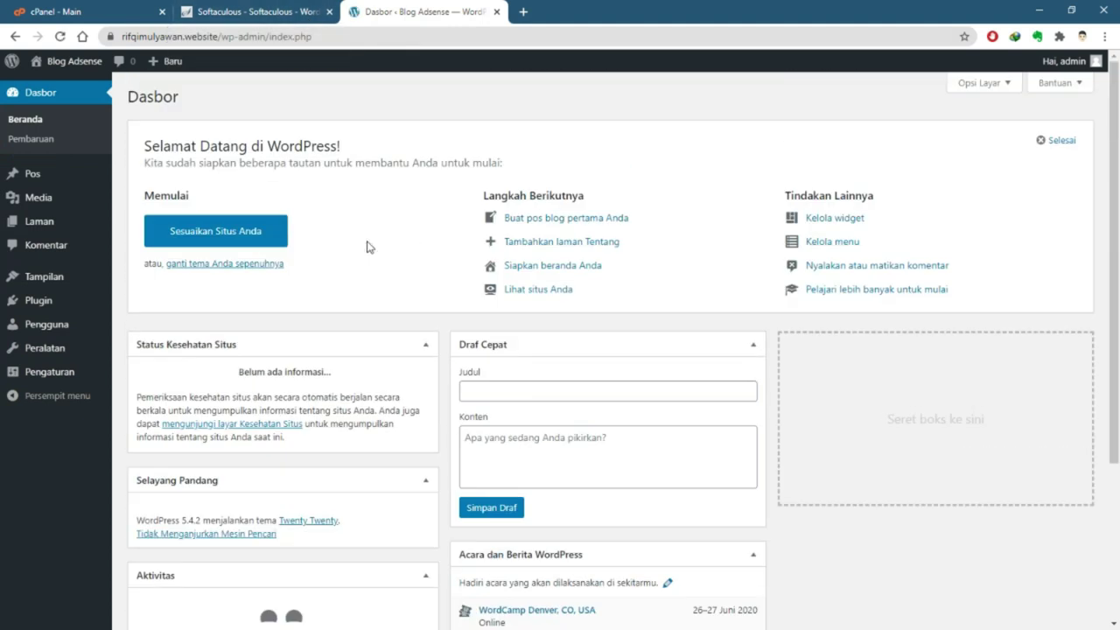
{"action": "left_click", "coordinate": [320, 16]}
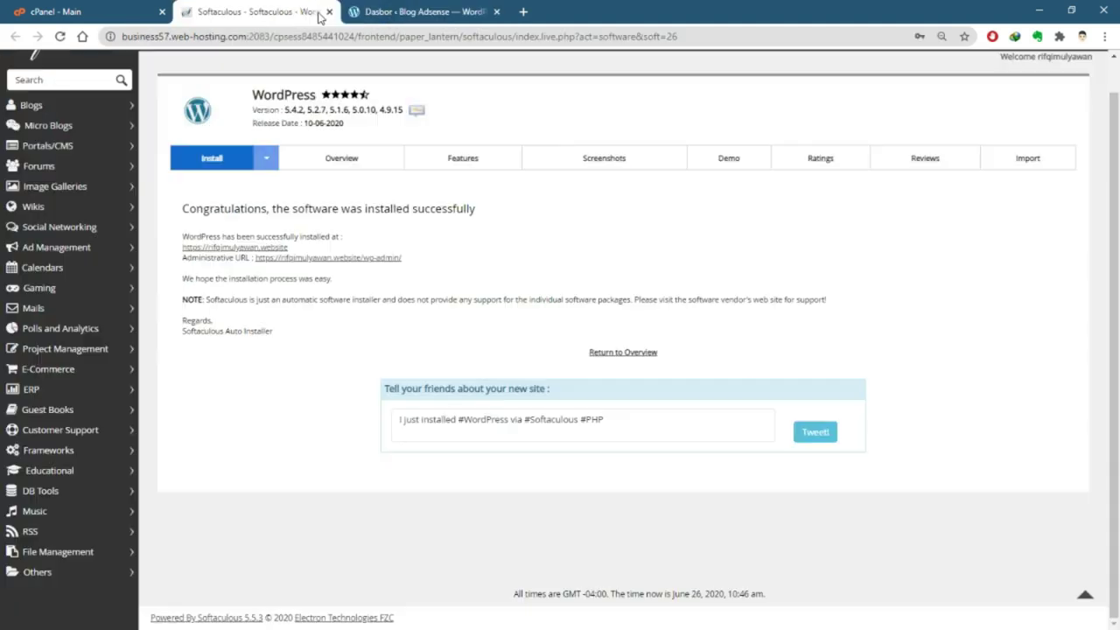
{"action": "left_click", "coordinate": [329, 12]}
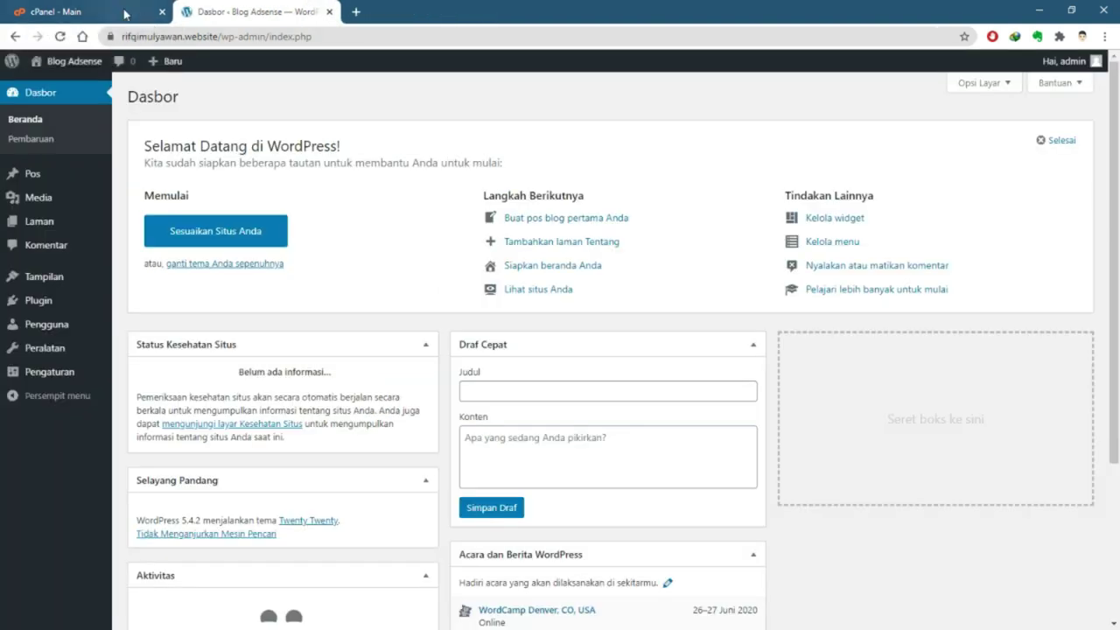
{"action": "left_click", "coordinate": [125, 14]}
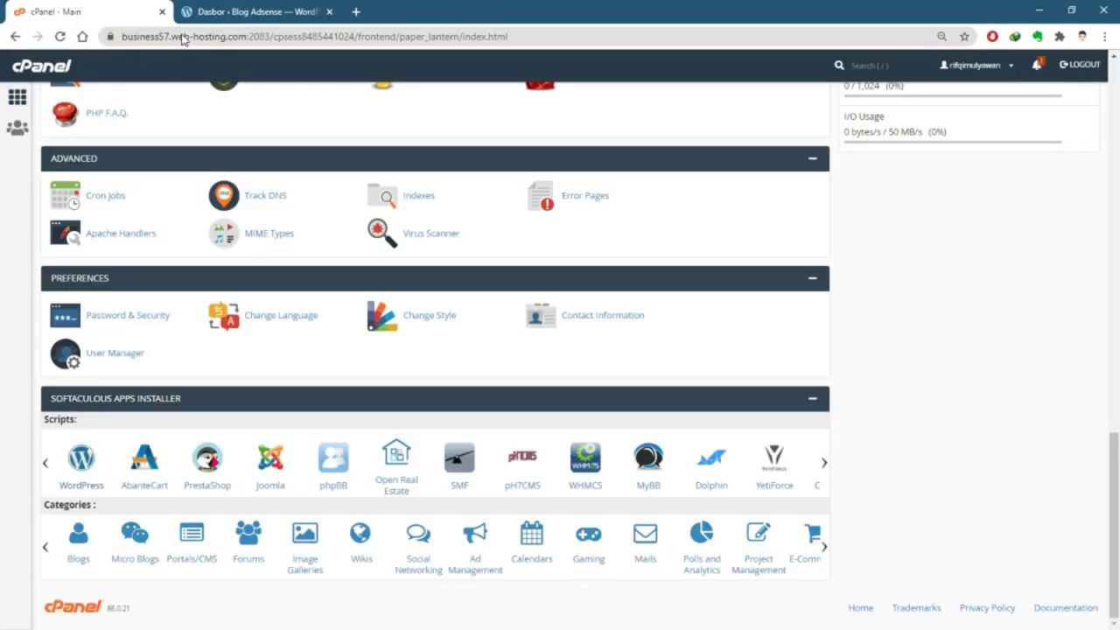
{"action": "left_click", "coordinate": [162, 11]}
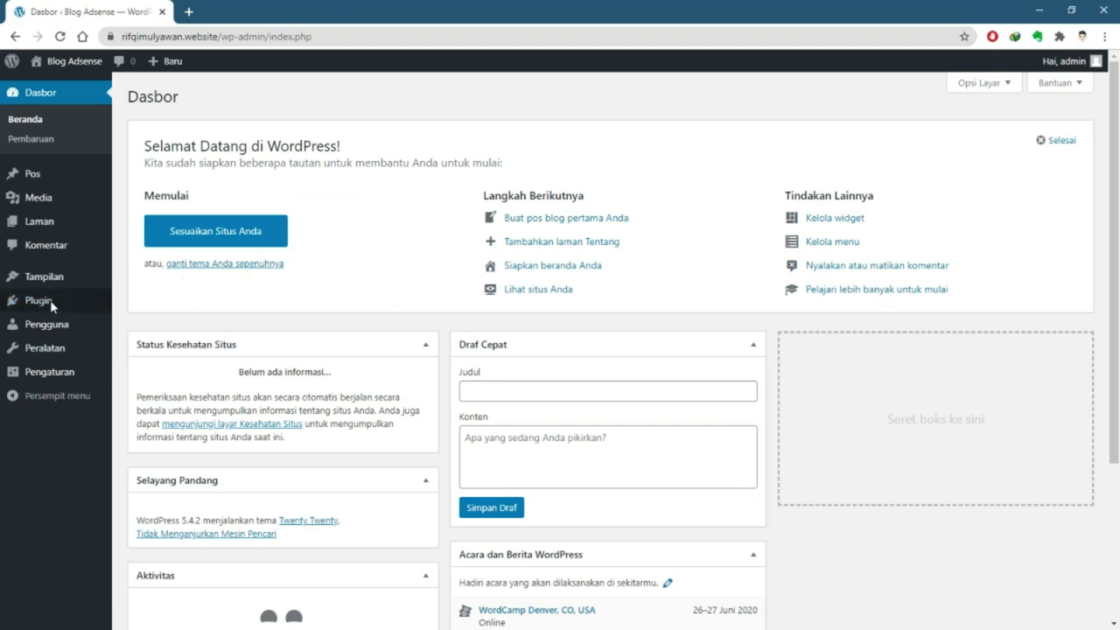
- Bulk-delete Akismet Anti-Spam and Hello Dolly with Hapus and confirm the deletion
{"action": "mouse_move", "coordinate": [50, 301]}
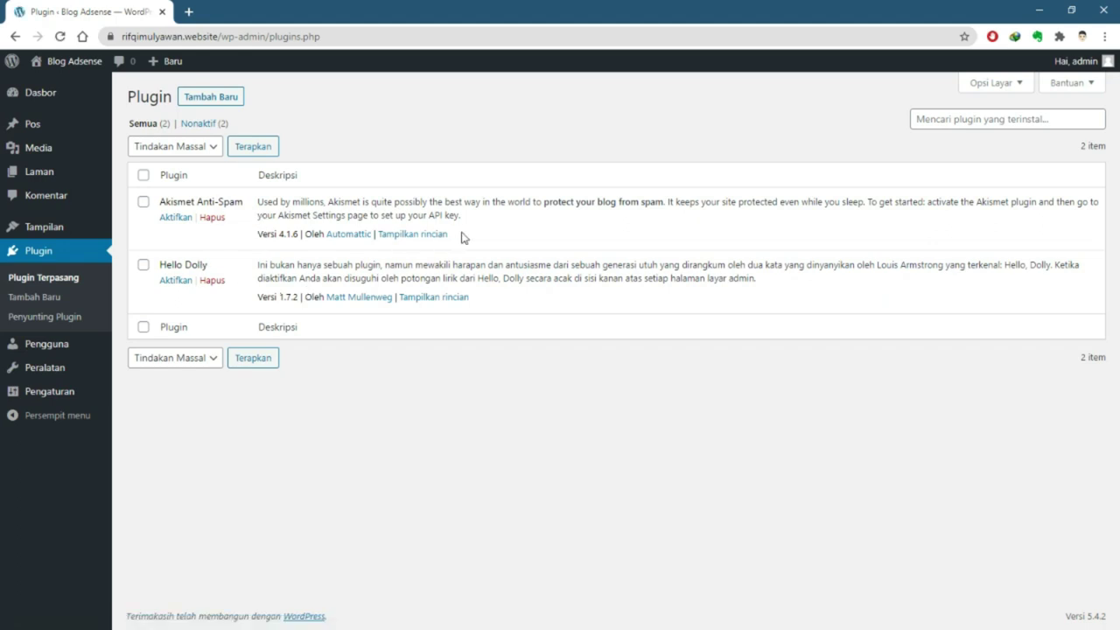
{"action": "left_click", "coordinate": [143, 201]}
{"action": "left_click", "coordinate": [143, 265]}
{"action": "left_click", "coordinate": [200, 147]}
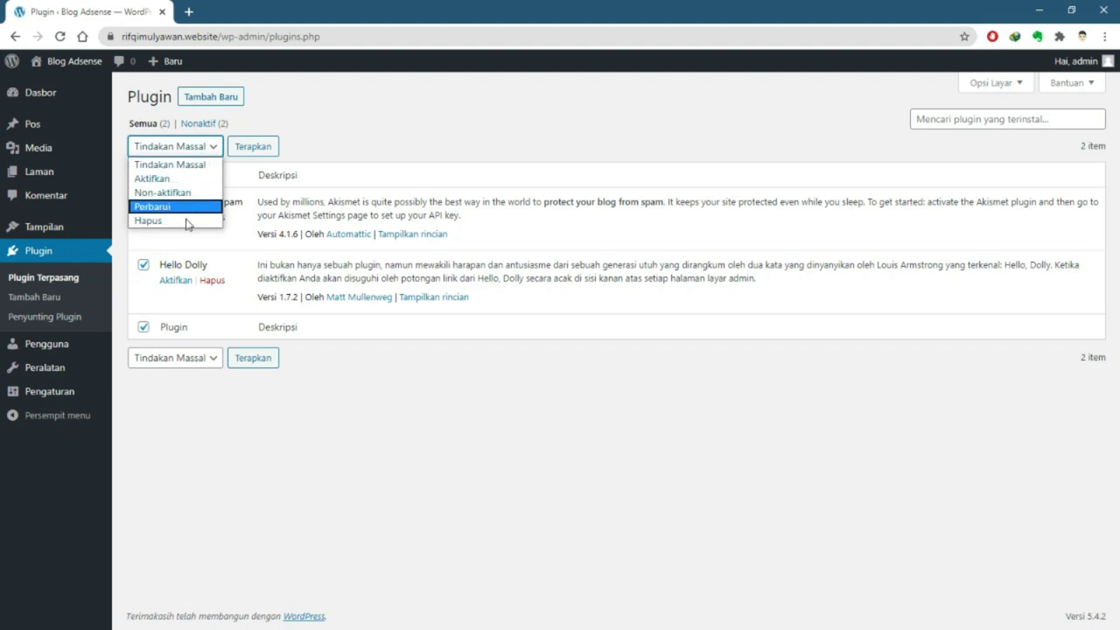
{"action": "left_click", "coordinate": [186, 223]}
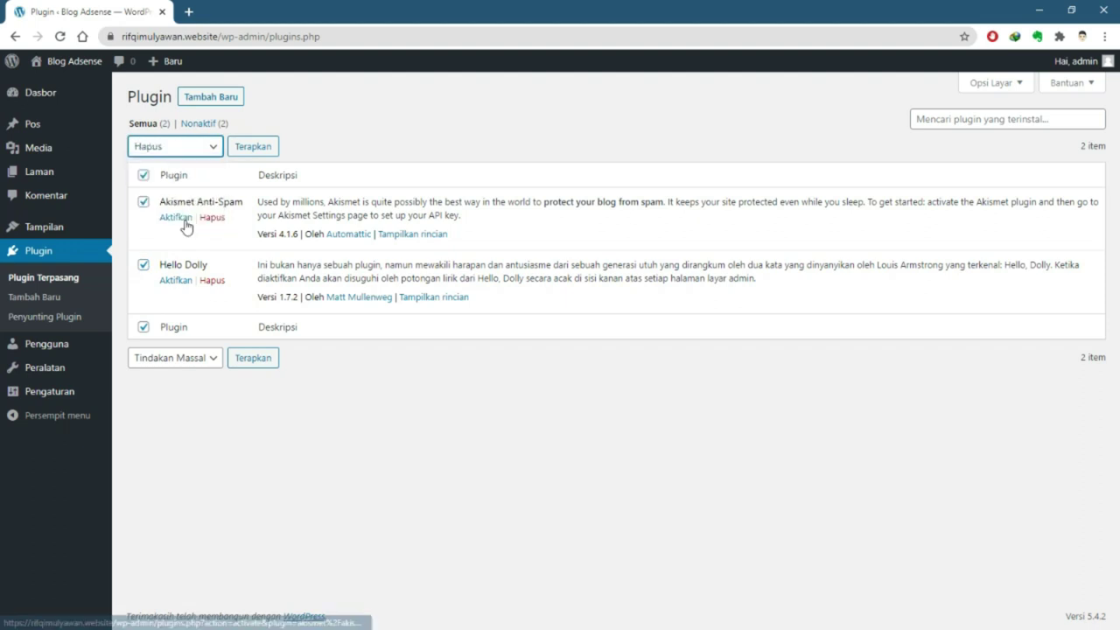
{"action": "left_click", "coordinate": [259, 153]}
{"action": "left_click", "coordinate": [628, 111]}
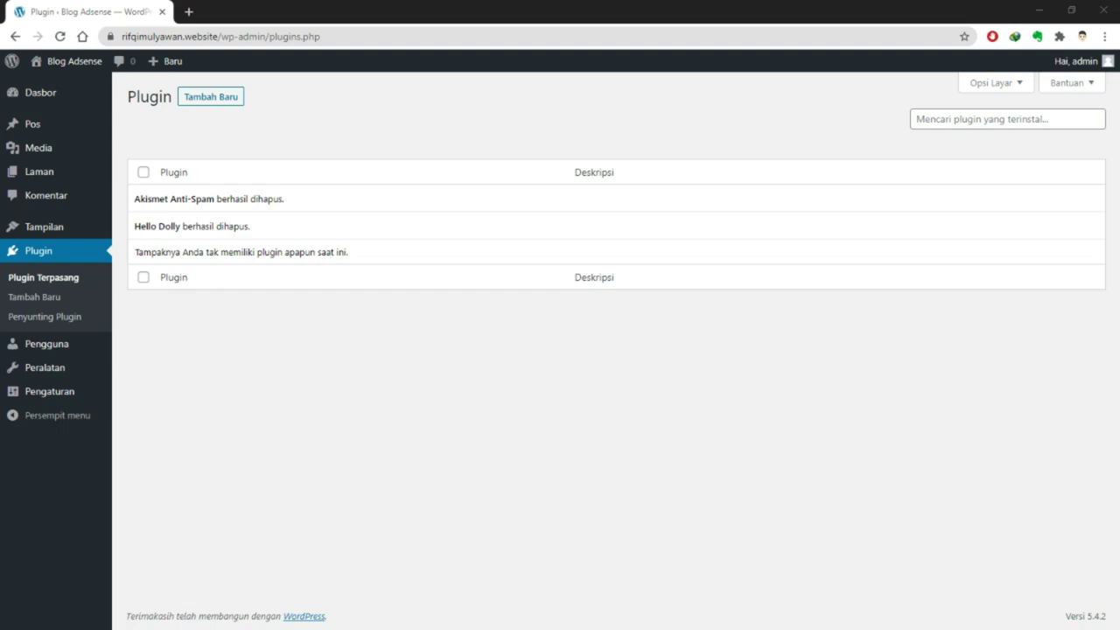
{"action": "left_click", "coordinate": [352, 127]}
{"action": "left_click", "coordinate": [339, 343]}
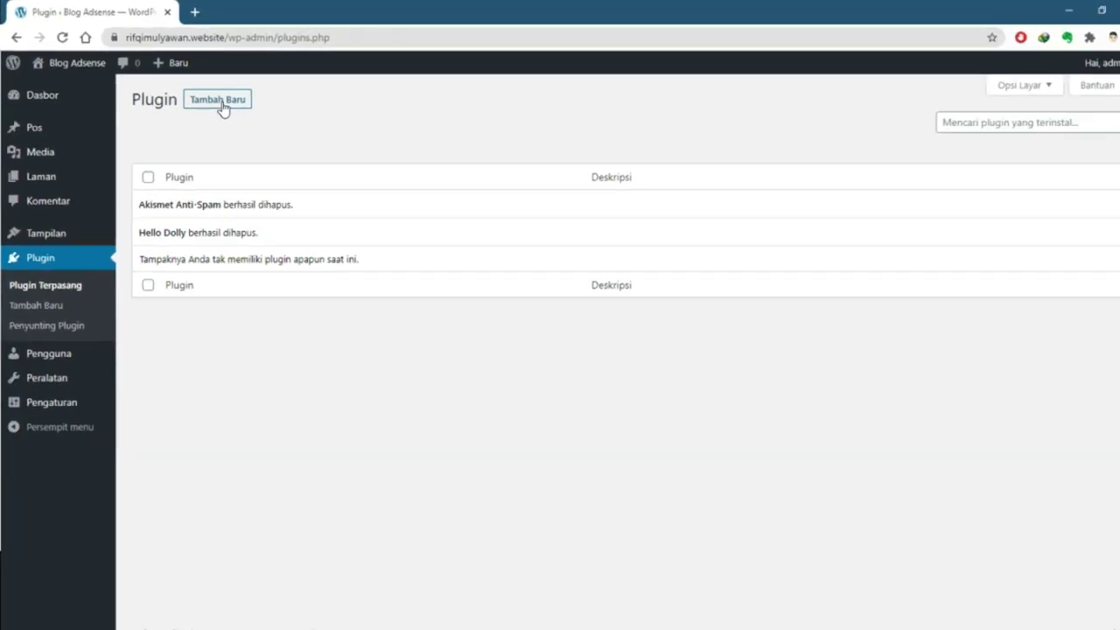
- Search the plugin directory for 'ad inserter' from the Tambah Baru page
{"action": "left_click", "coordinate": [435, 198]}
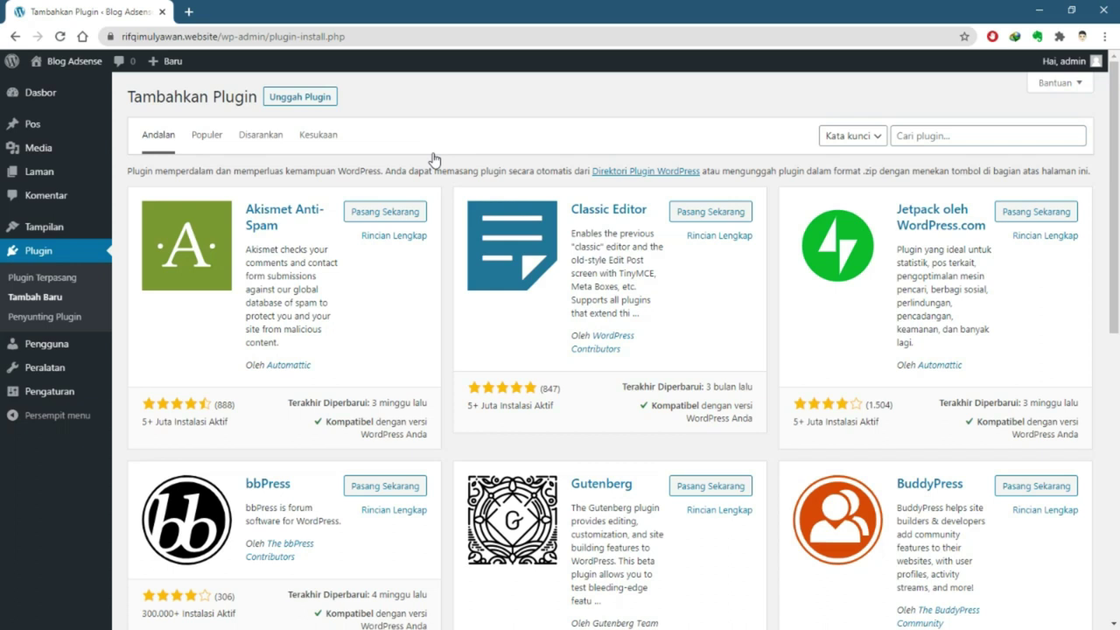
{"action": "left_click", "coordinate": [927, 136]}
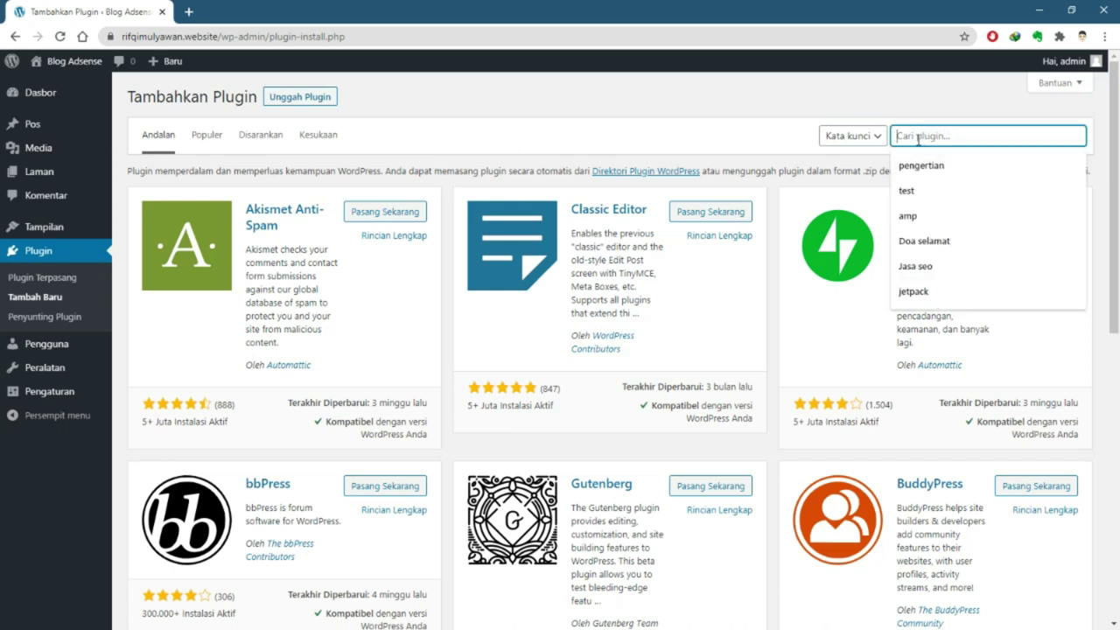
{"action": "type", "text": "ad ins"}
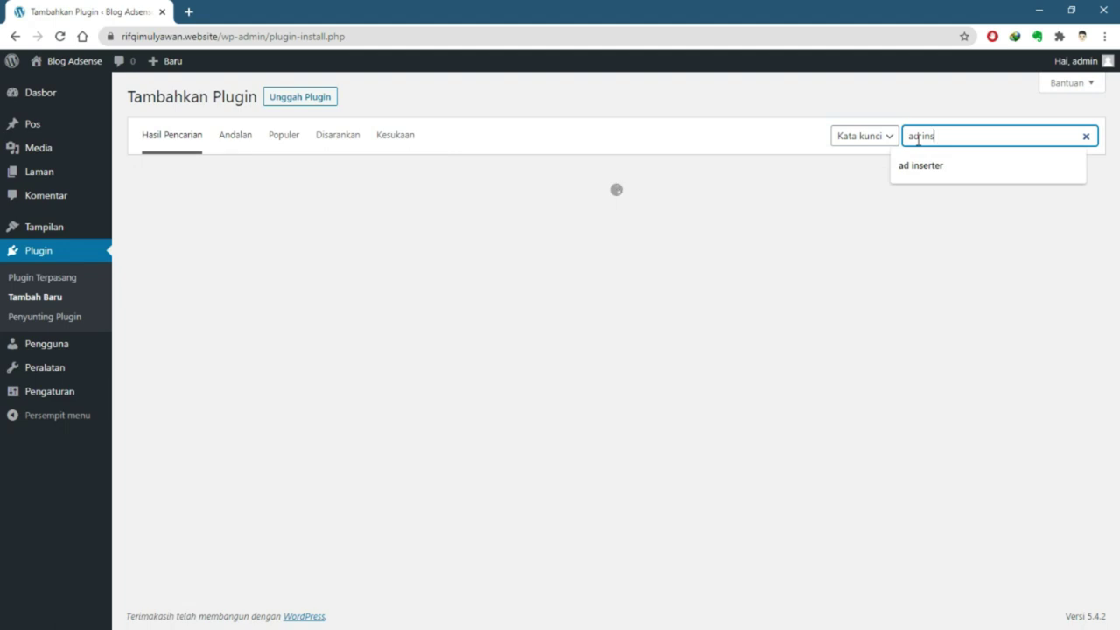
{"action": "left_click", "coordinate": [942, 136]}
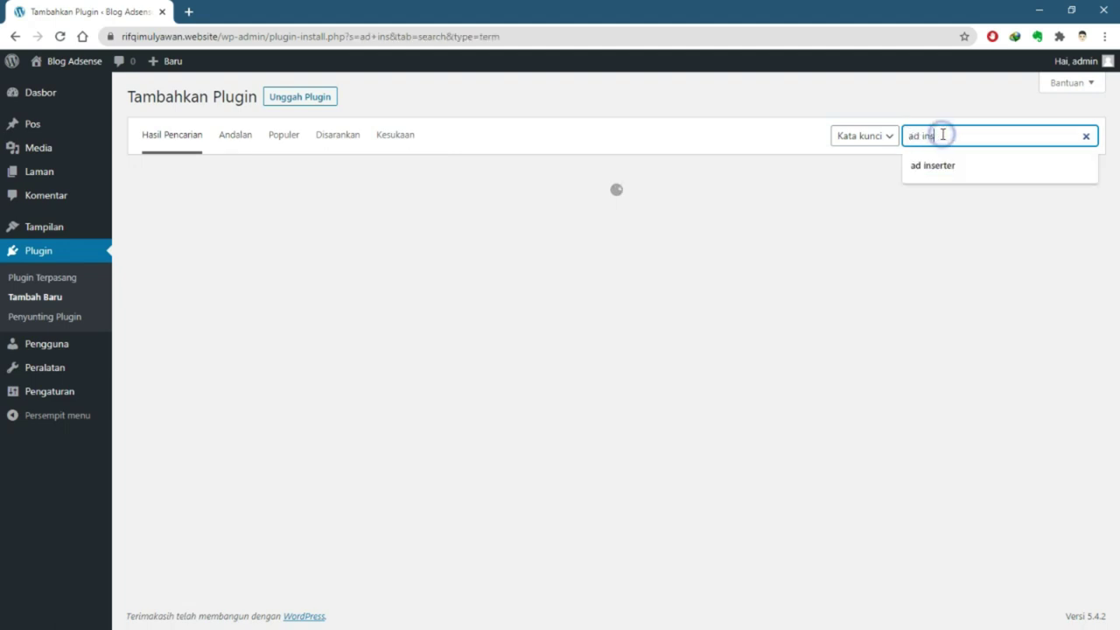
{"action": "left_click", "coordinate": [940, 166]}
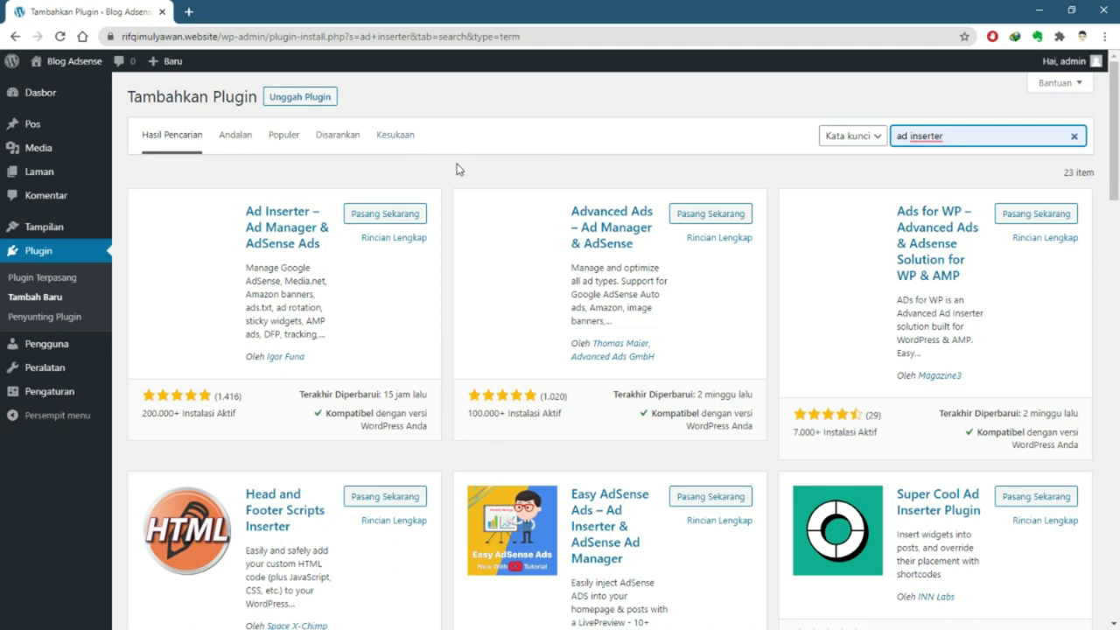
{"action": "scroll", "coordinate": [359, 210], "scroll_direction": "down", "scroll_amount": 3}
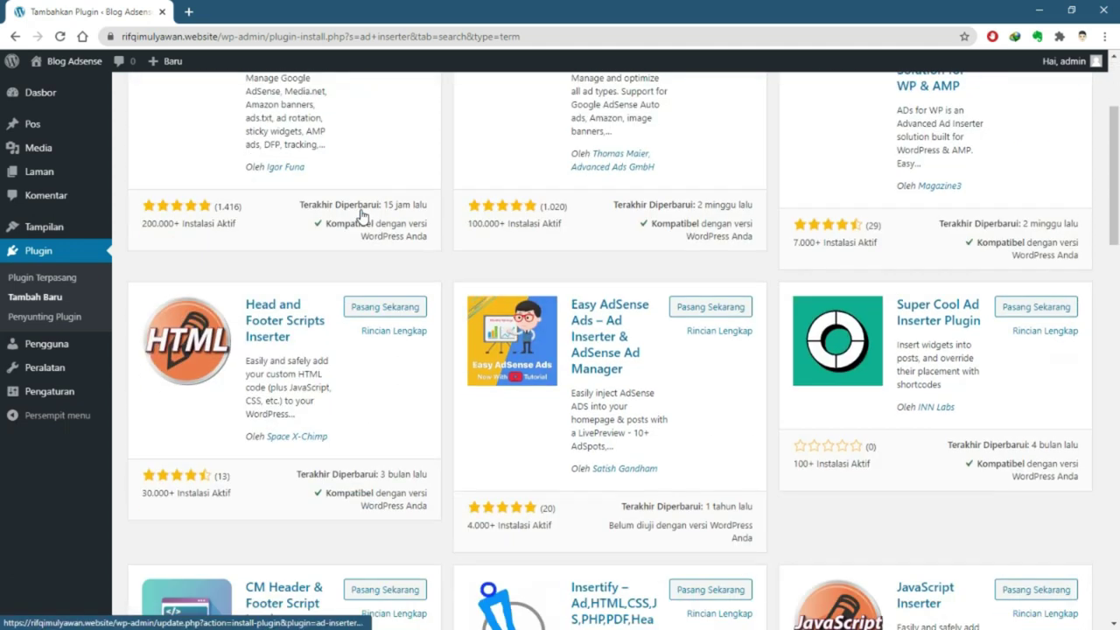
{"action": "scroll", "coordinate": [361, 215], "scroll_direction": "down", "scroll_amount": 3}
{"action": "scroll", "coordinate": [362, 213], "scroll_direction": "up", "scroll_amount": 6}
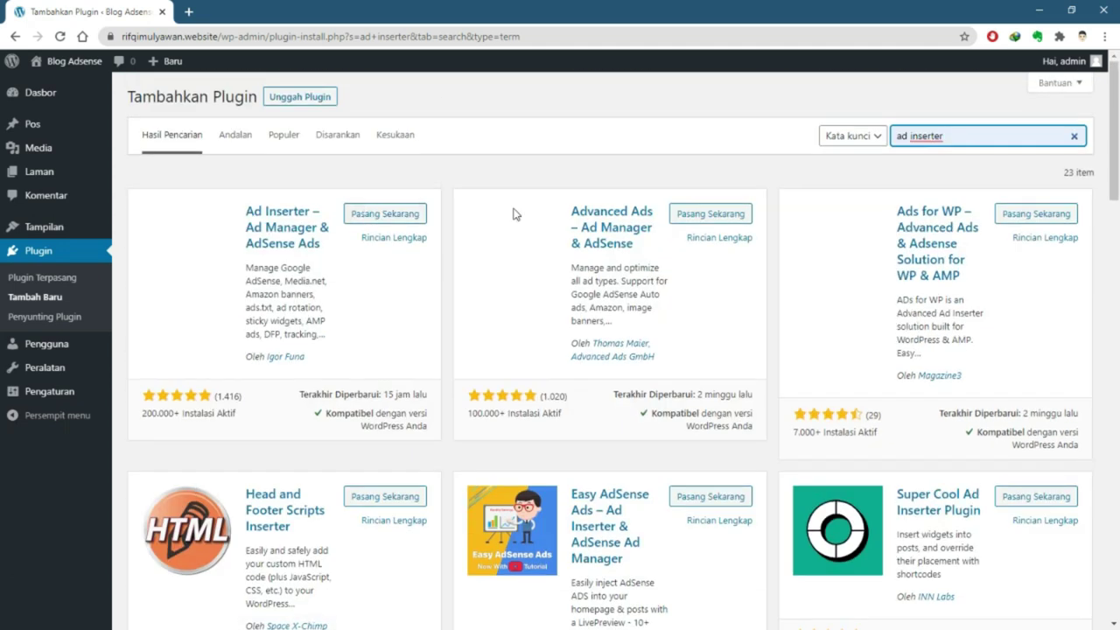
- Review the Ad Inserter plugin details, then reload the search results
{"action": "left_click", "coordinate": [278, 225]}
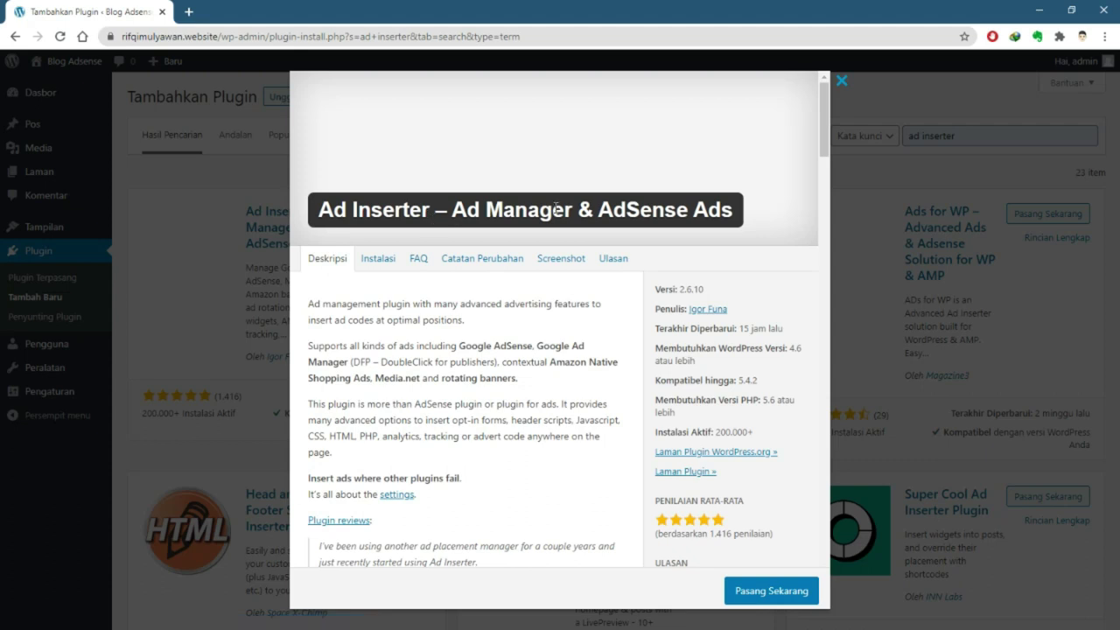
{"action": "scroll", "coordinate": [554, 207], "scroll_direction": "down", "scroll_amount": 6}
{"action": "scroll", "coordinate": [613, 201], "scroll_direction": "up", "scroll_amount": 6}
{"action": "left_click", "coordinate": [839, 82]}
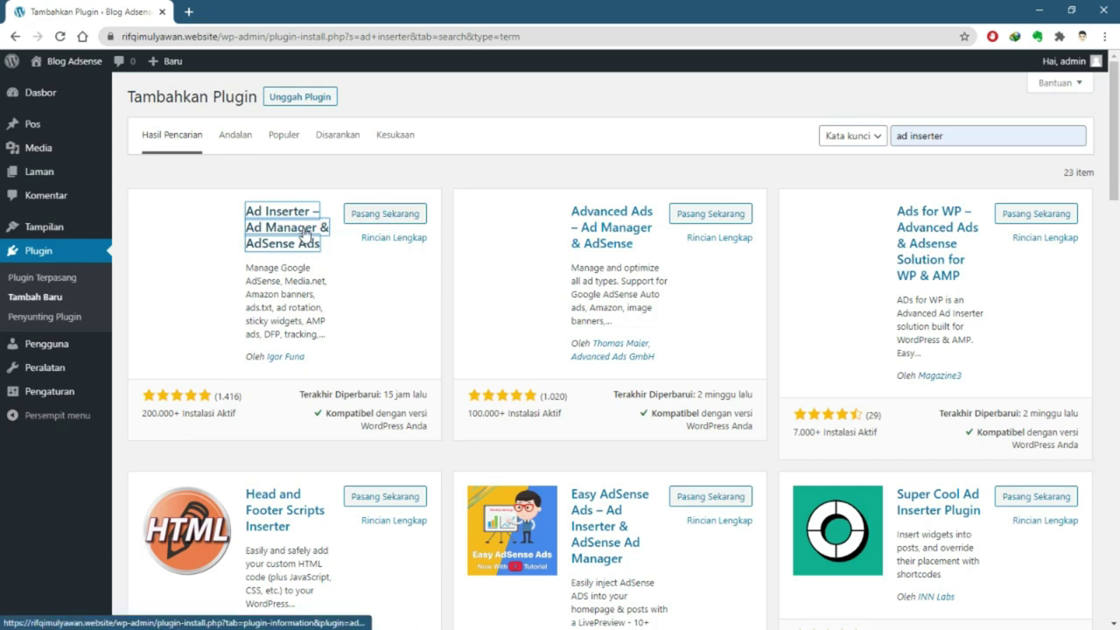
{"action": "left_click", "coordinate": [59, 37]}
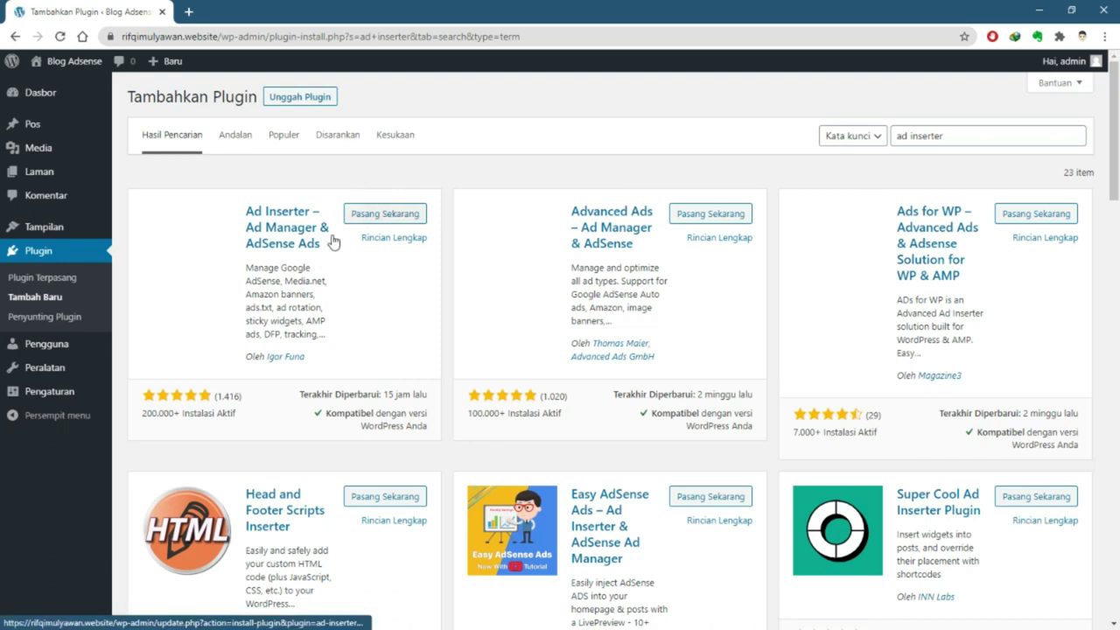
- Install and activate Ad Inserter – Ad Manager & AdSense Ads
{"action": "scroll", "coordinate": [373, 254], "scroll_direction": "down", "scroll_amount": 1}
{"action": "scroll", "coordinate": [374, 256], "scroll_direction": "down", "scroll_amount": 2}
{"action": "scroll", "coordinate": [376, 253], "scroll_direction": "up", "scroll_amount": 3}
{"action": "left_click", "coordinate": [383, 216]}
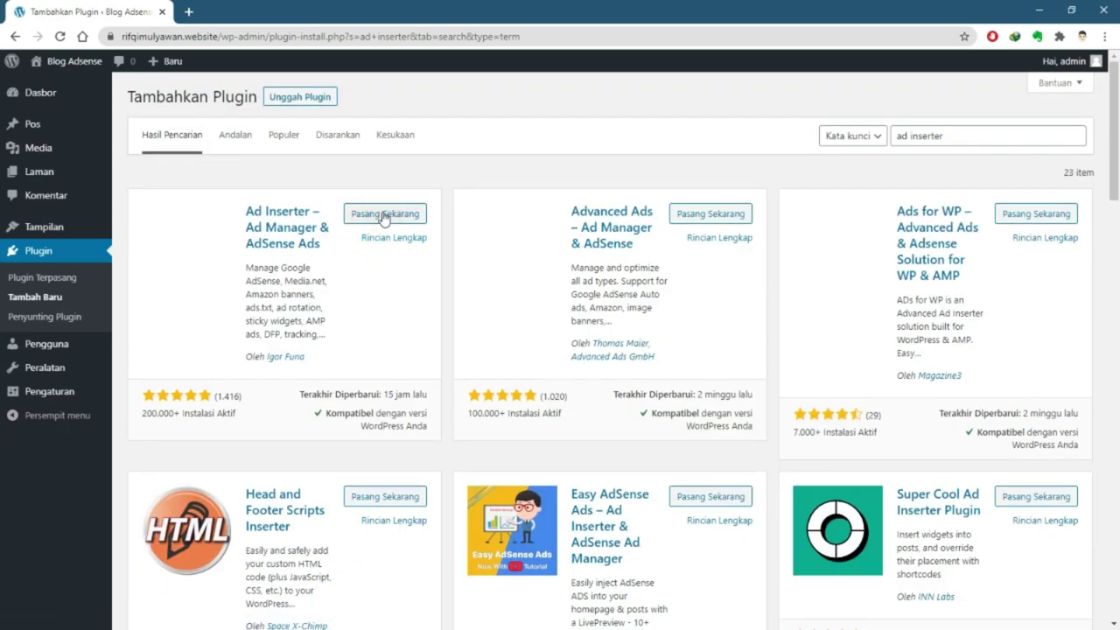
{"action": "left_click", "coordinate": [383, 217]}
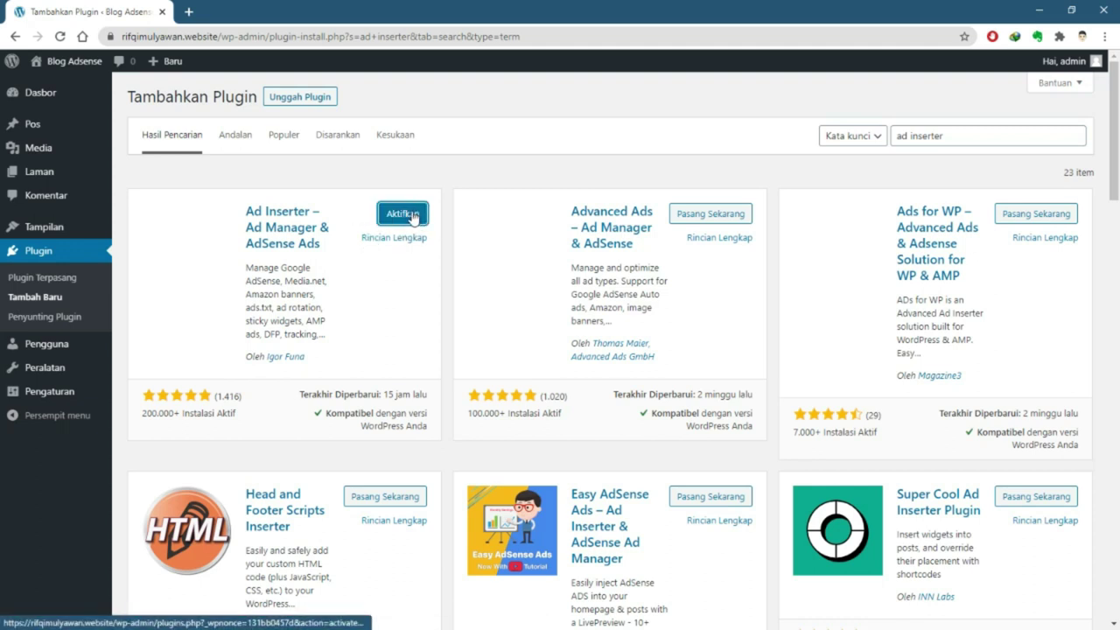
{"action": "left_click", "coordinate": [960, 141]}
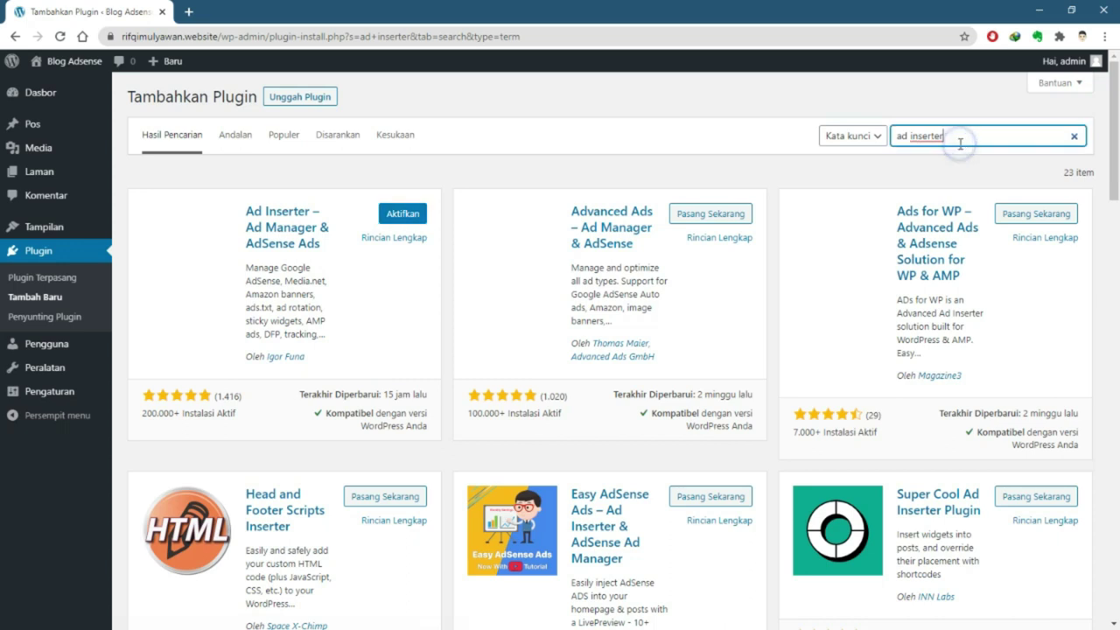
{"action": "left_click", "coordinate": [398, 221]}
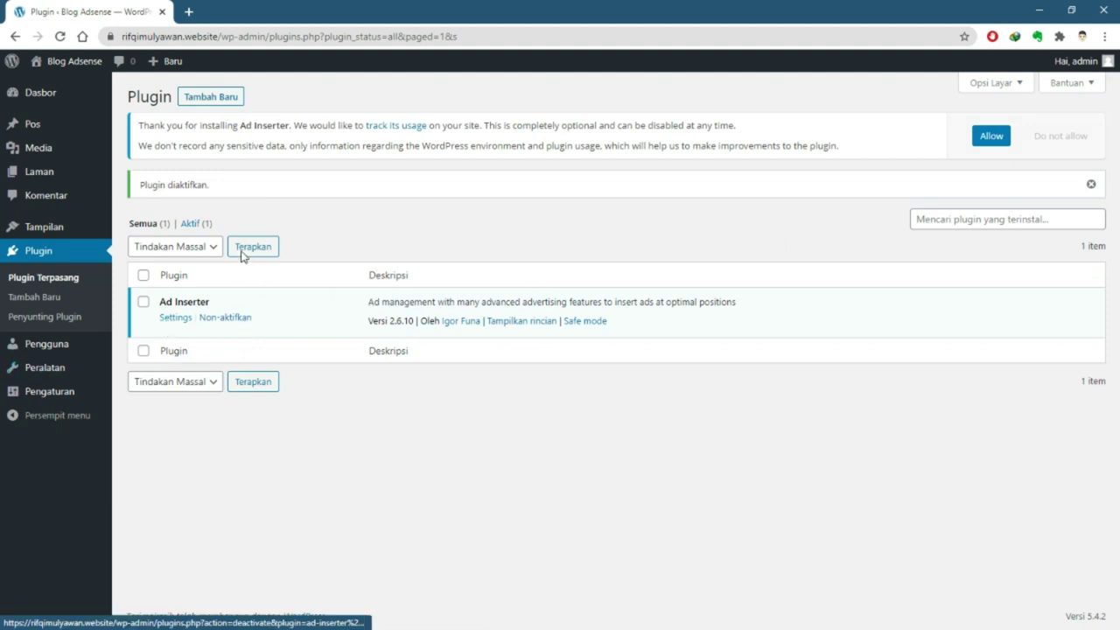
- Search the plugin directory for 'Auto Image Attributes' from Tambah Baru
{"action": "left_click", "coordinate": [218, 98]}
{"action": "left_click", "coordinate": [218, 99]}
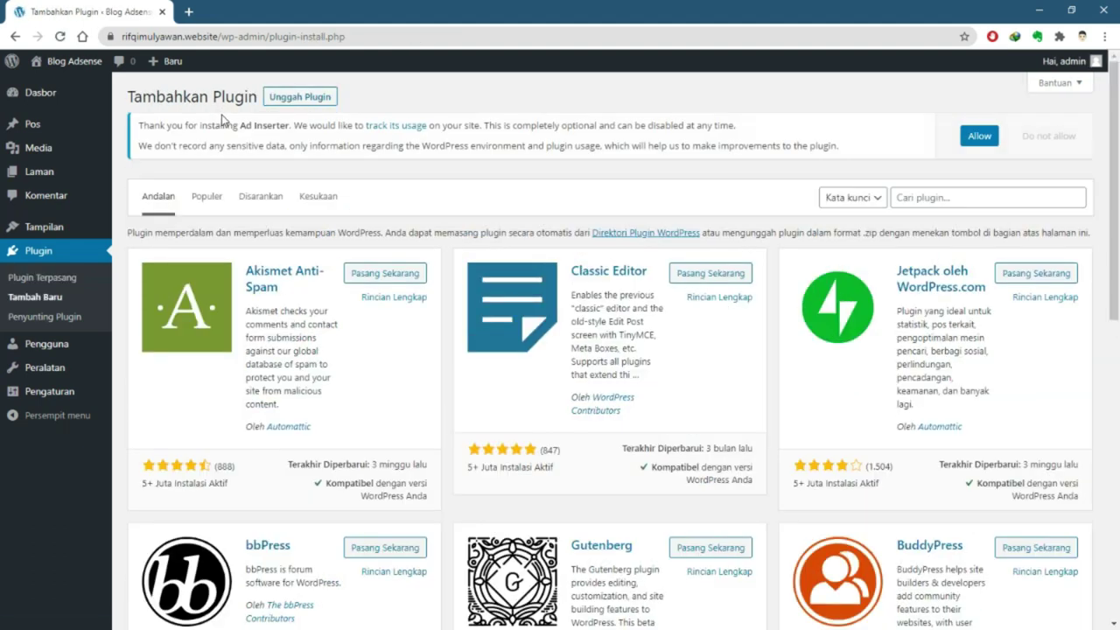
{"action": "left_click", "coordinate": [932, 199]}
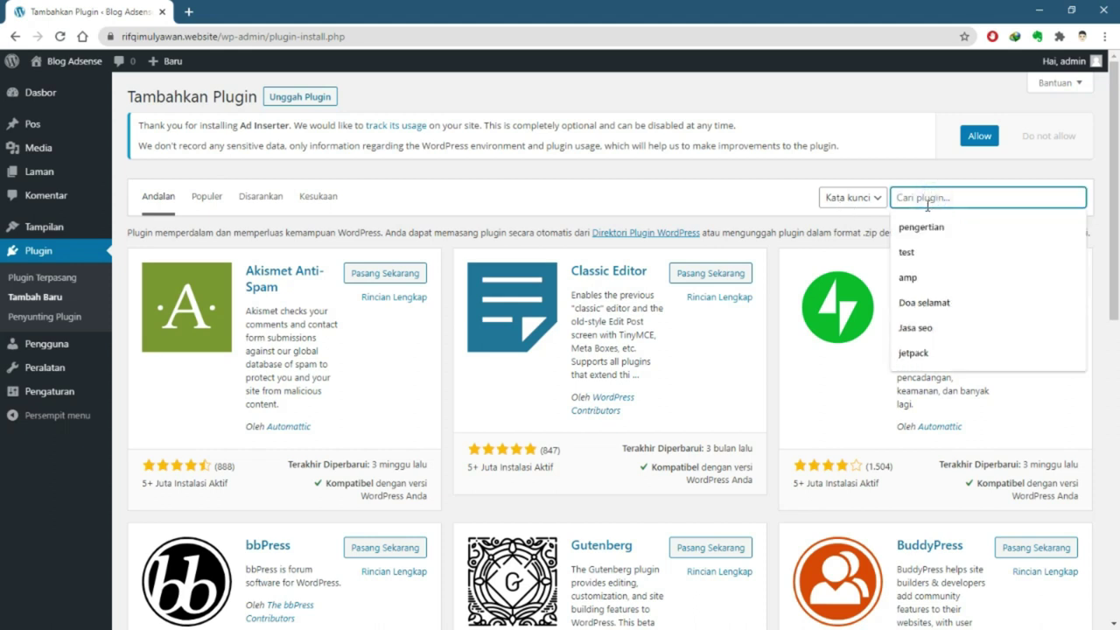
{"action": "type", "text": "Auto Image"}
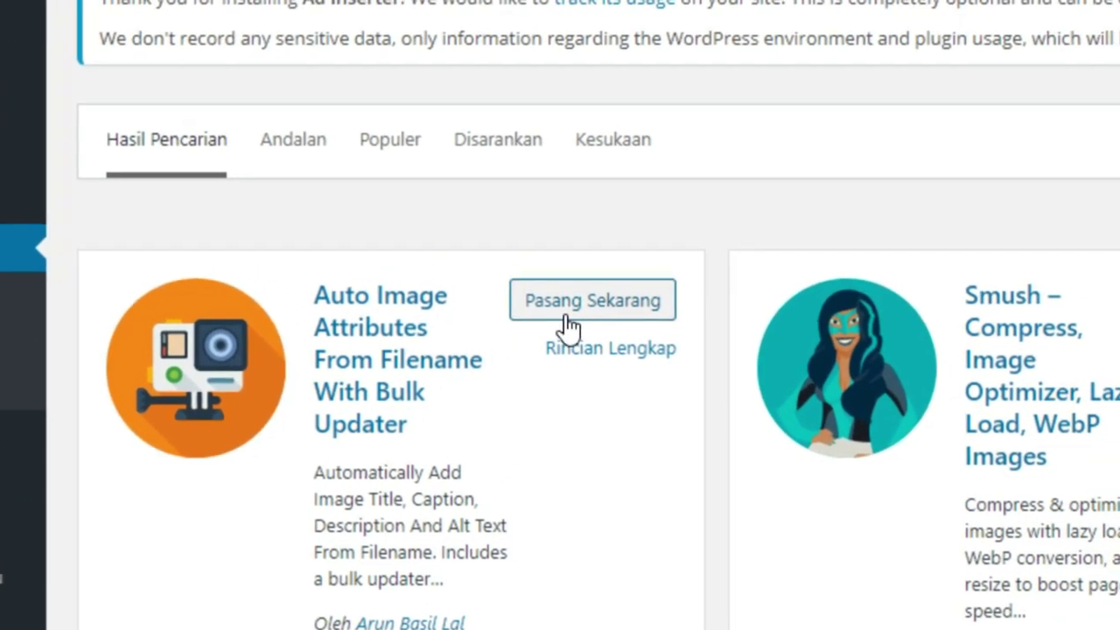
- Install and activate Auto Image Attributes From Filename With Bulk Updater
{"action": "left_click", "coordinate": [564, 306]}
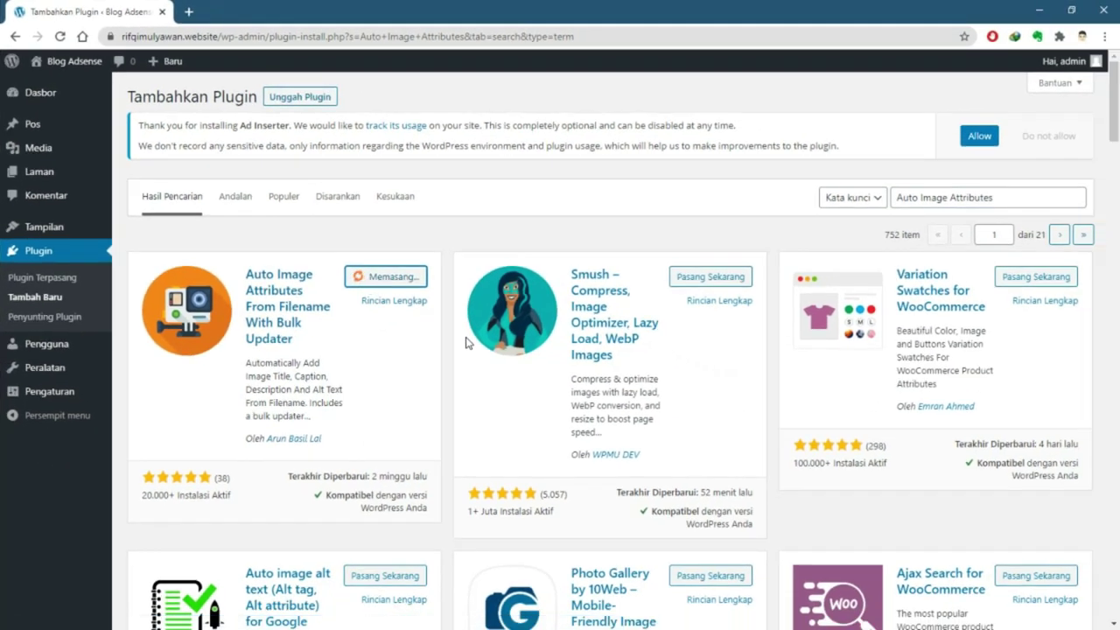
{"action": "scroll", "coordinate": [463, 341], "scroll_direction": "down", "scroll_amount": 3}
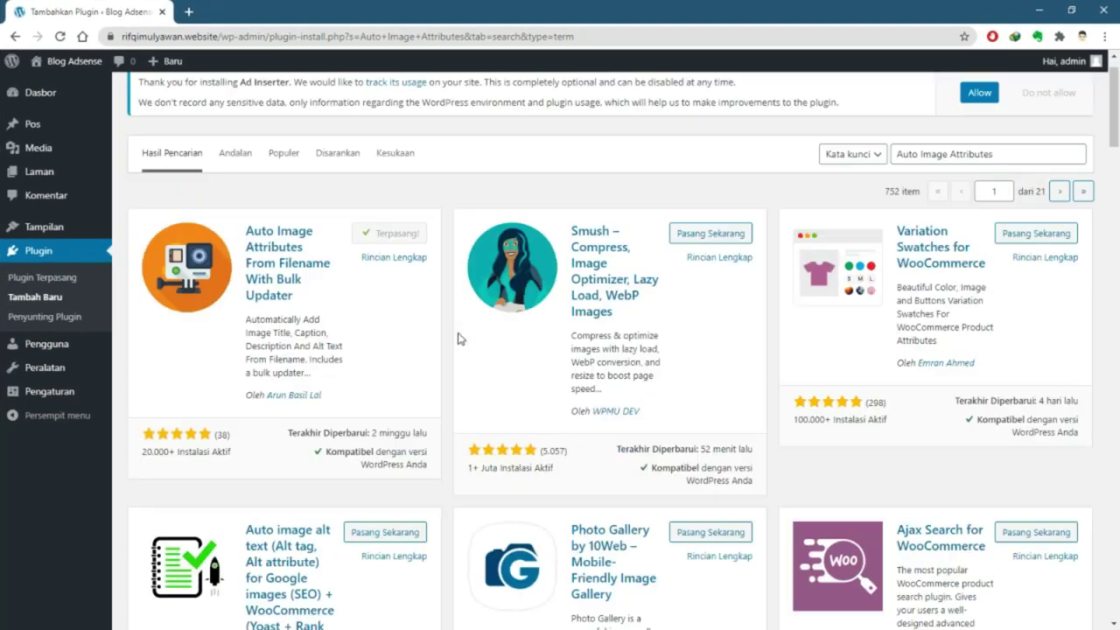
{"action": "scroll", "coordinate": [461, 339], "scroll_direction": "up", "scroll_amount": 1}
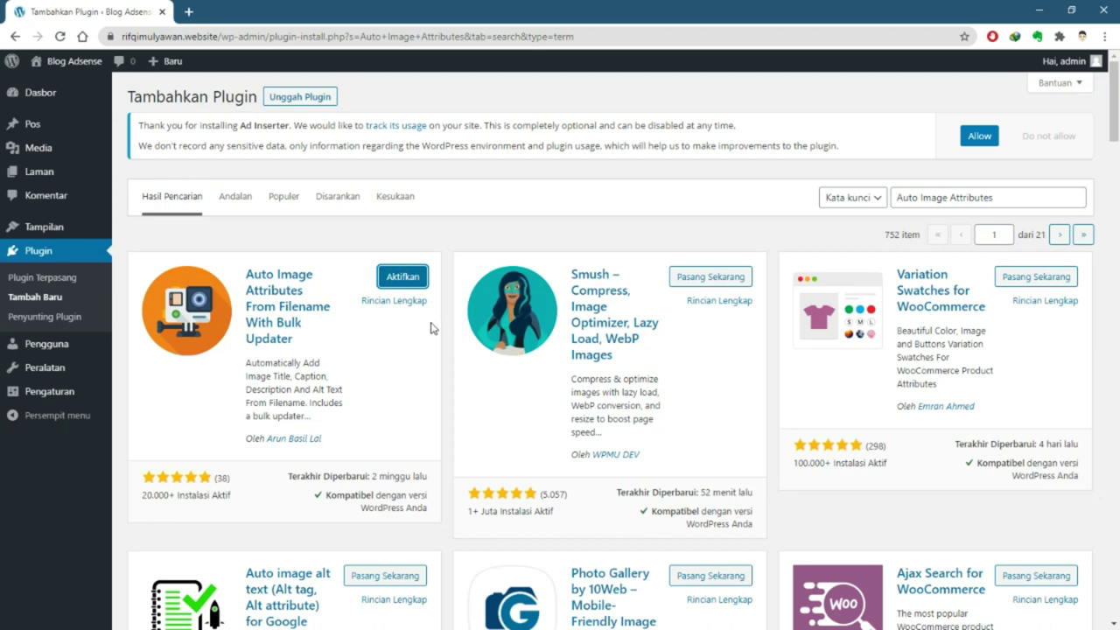
{"action": "left_click", "coordinate": [398, 284]}
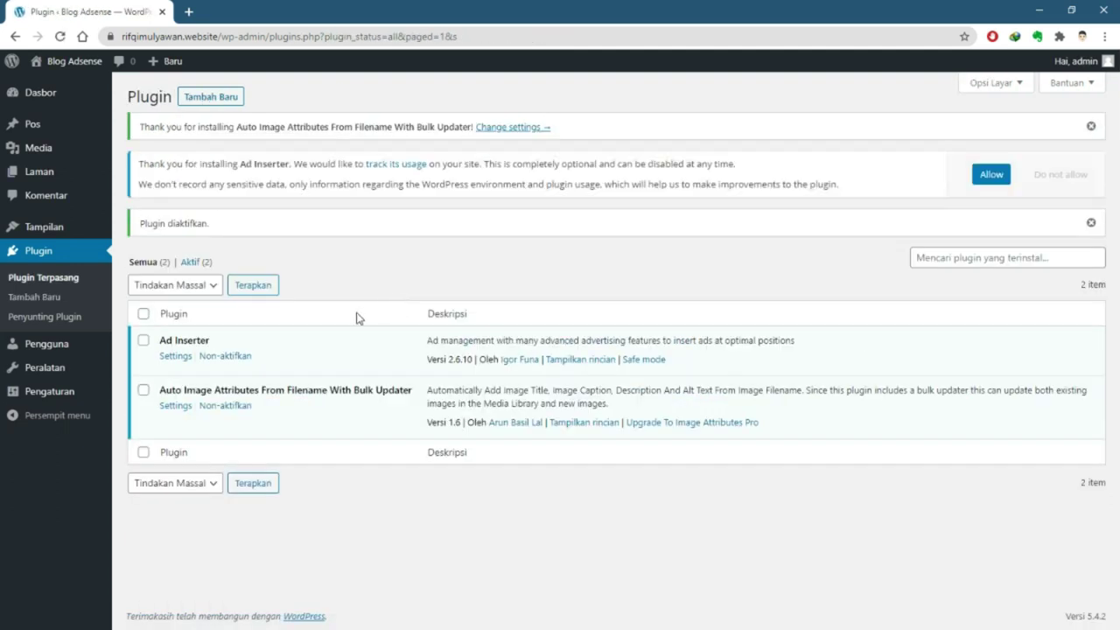
- Save the Auto Image Attributes settings for filename-based title, caption, description and alt text
{"action": "left_click", "coordinate": [178, 407]}
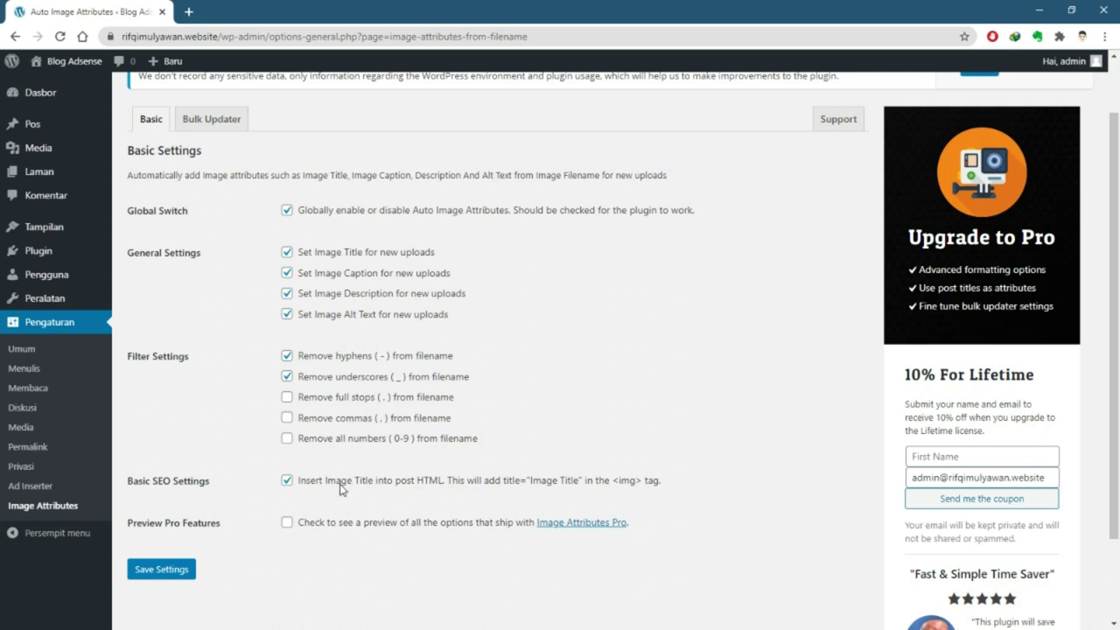
{"action": "scroll", "coordinate": [290, 487], "scroll_direction": "up", "scroll_amount": 1}
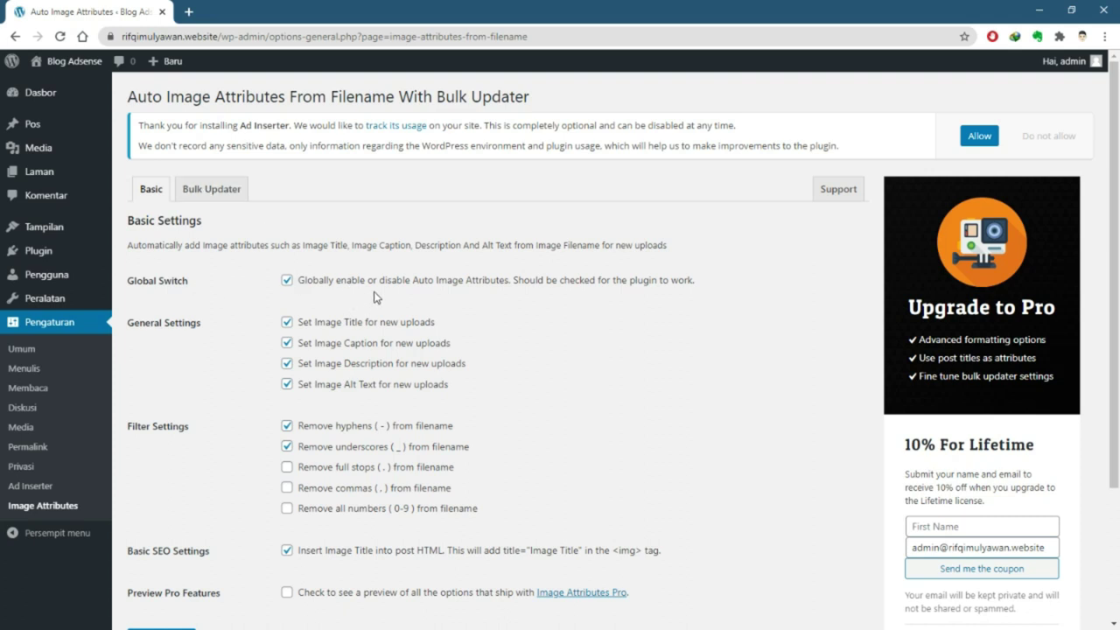
{"action": "scroll", "coordinate": [244, 477], "scroll_direction": "down", "scroll_amount": 3}
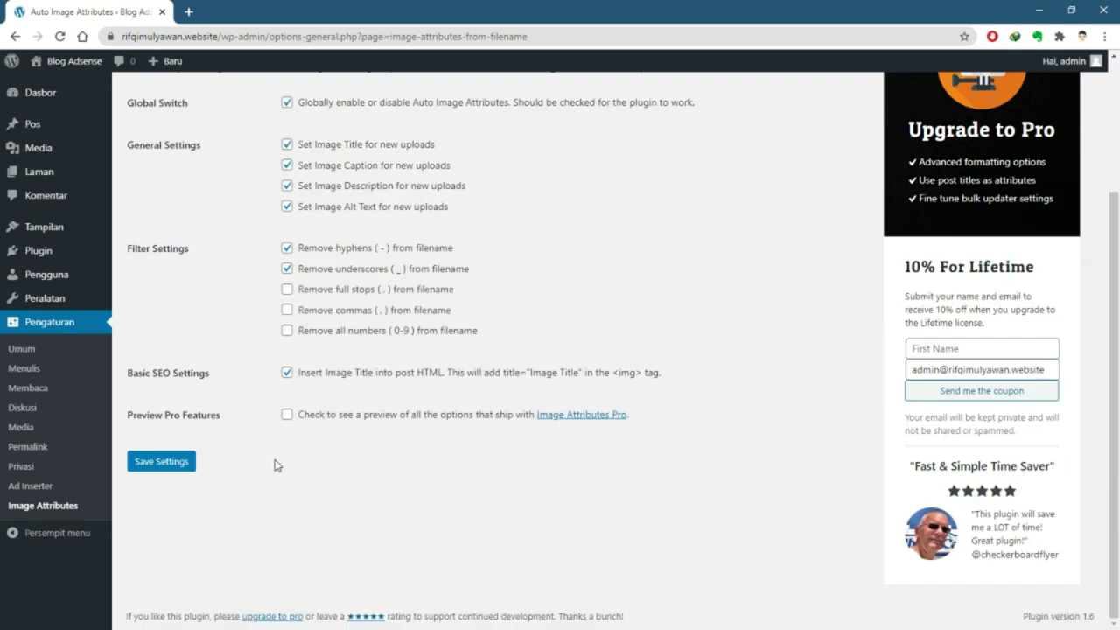
{"action": "scroll", "coordinate": [250, 459], "scroll_direction": "up", "scroll_amount": 1}
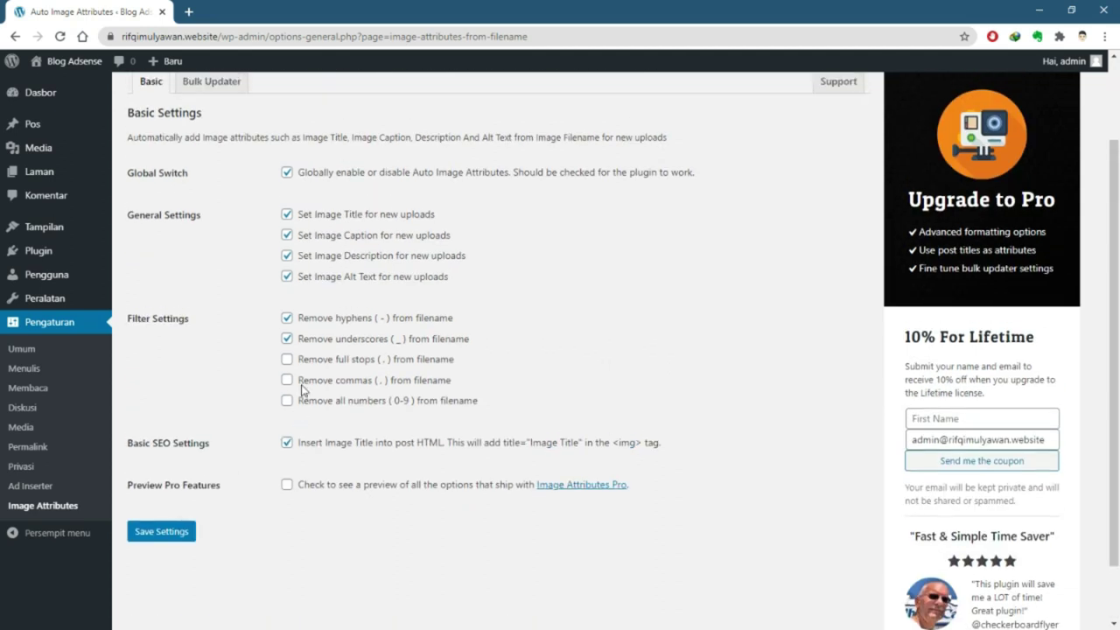
{"action": "left_click", "coordinate": [165, 537]}
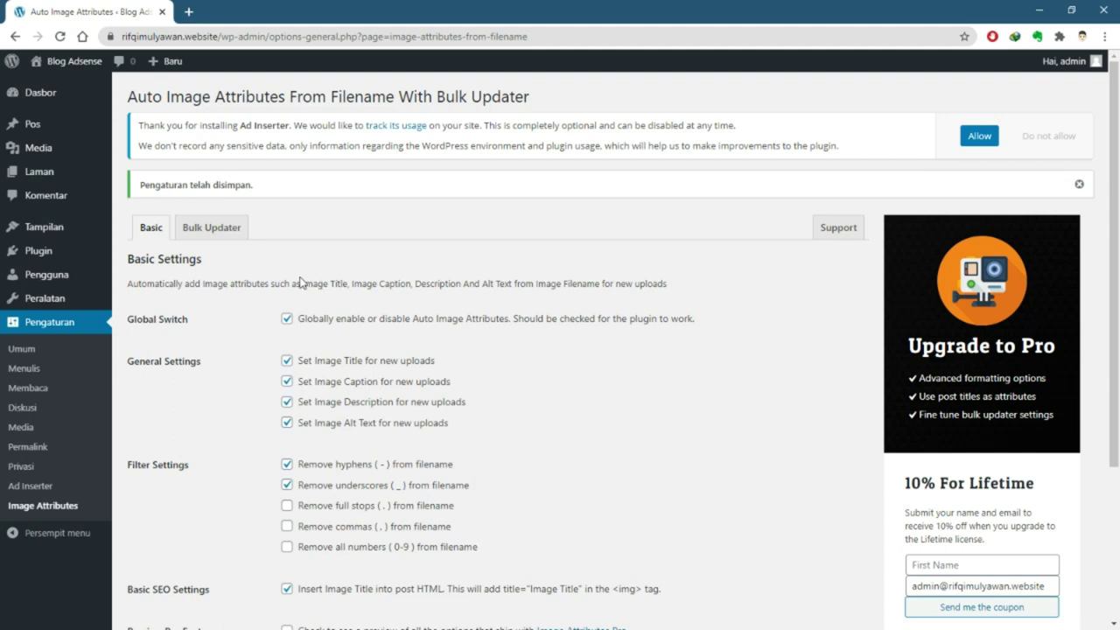
{"action": "mouse_move", "coordinate": [79, 256]}
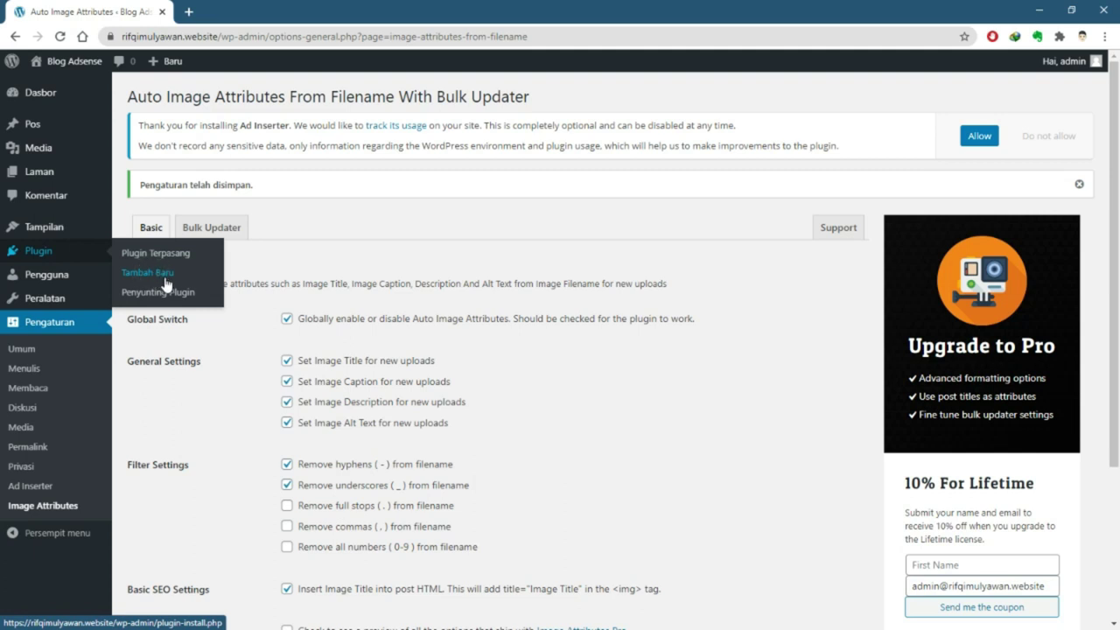
- Search the plugin directory for 'contact Form' from Tambah Baru
{"action": "right_click", "coordinate": [162, 276]}
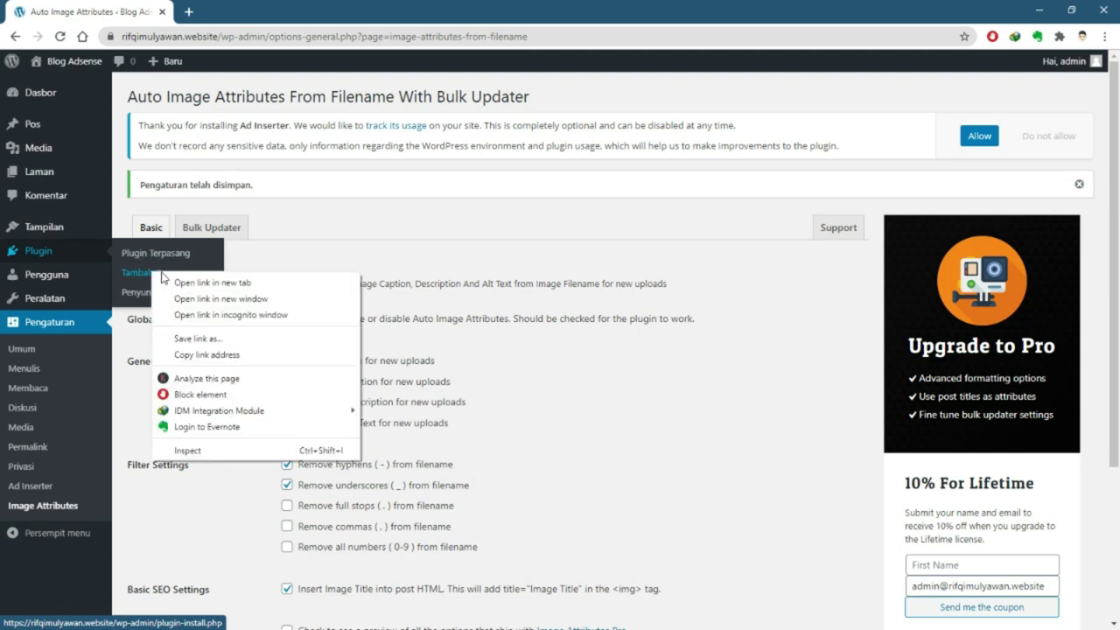
{"action": "left_click", "coordinate": [133, 279]}
{"action": "left_click", "coordinate": [131, 279]}
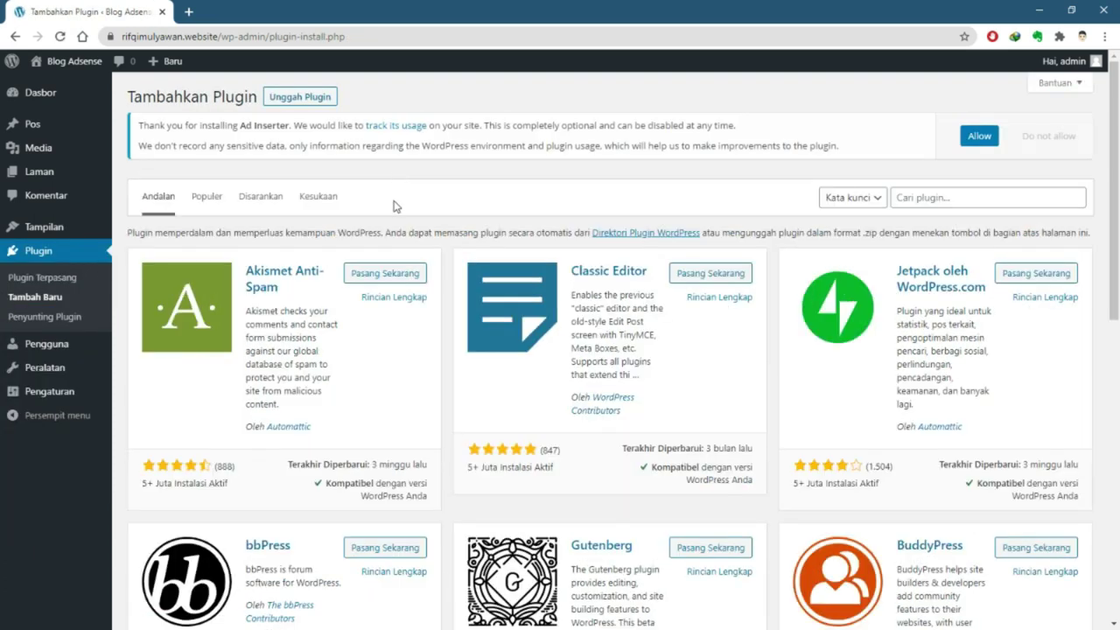
{"action": "left_click", "coordinate": [918, 197]}
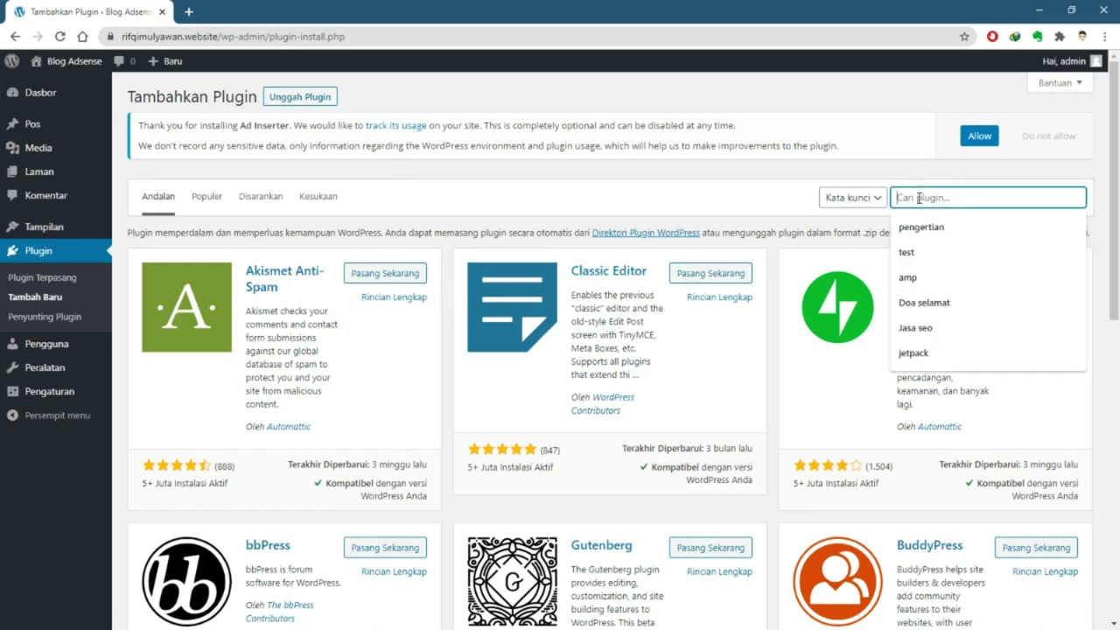
{"action": "type", "text": "c"}
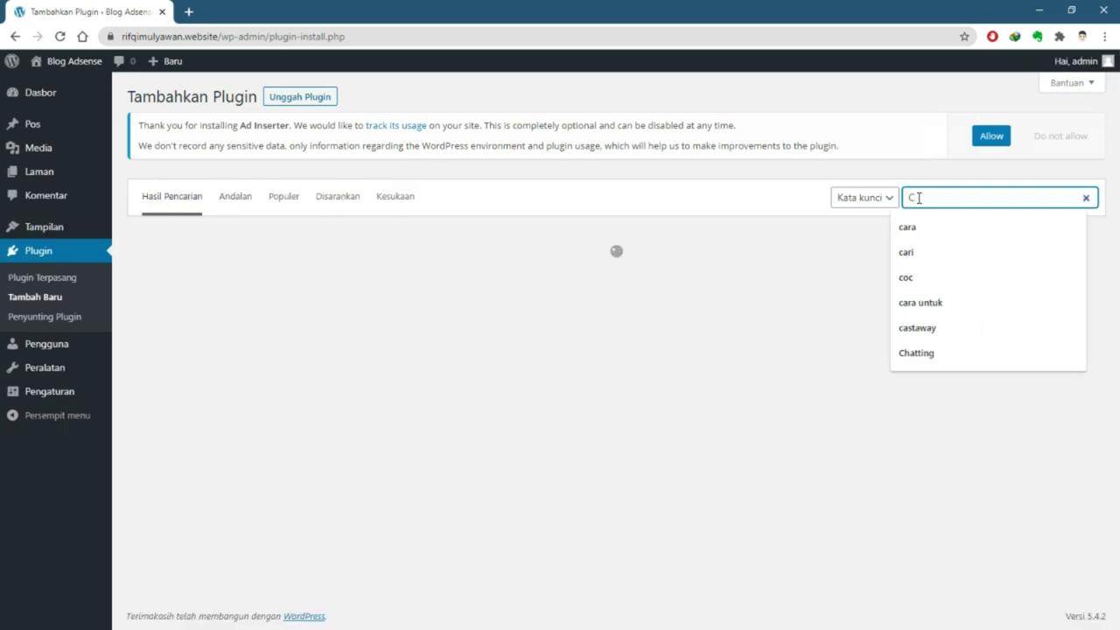
{"action": "type", "text": "ontact Form"}
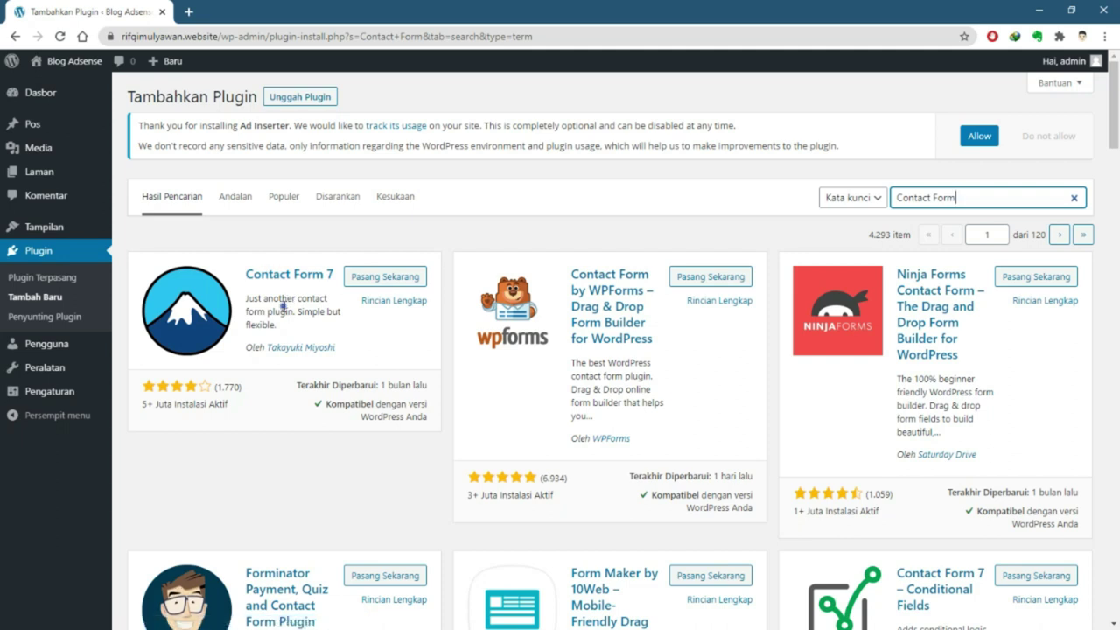
- Install and activate Contact Form 7, then reload the Add Plugins page
{"action": "left_click", "coordinate": [393, 278]}
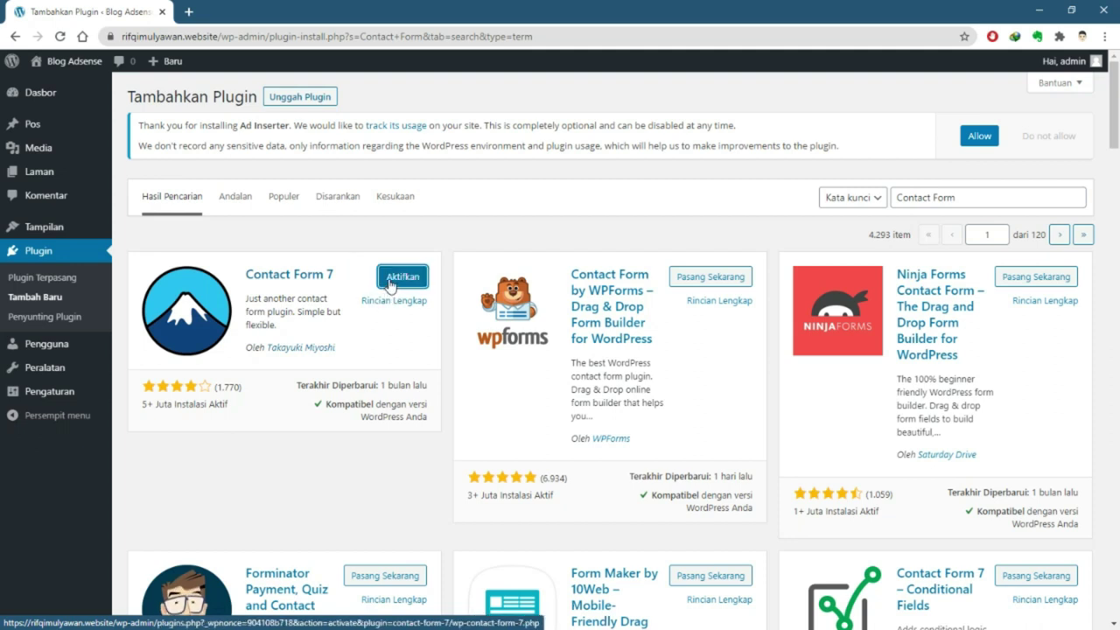
{"action": "left_click", "coordinate": [391, 284]}
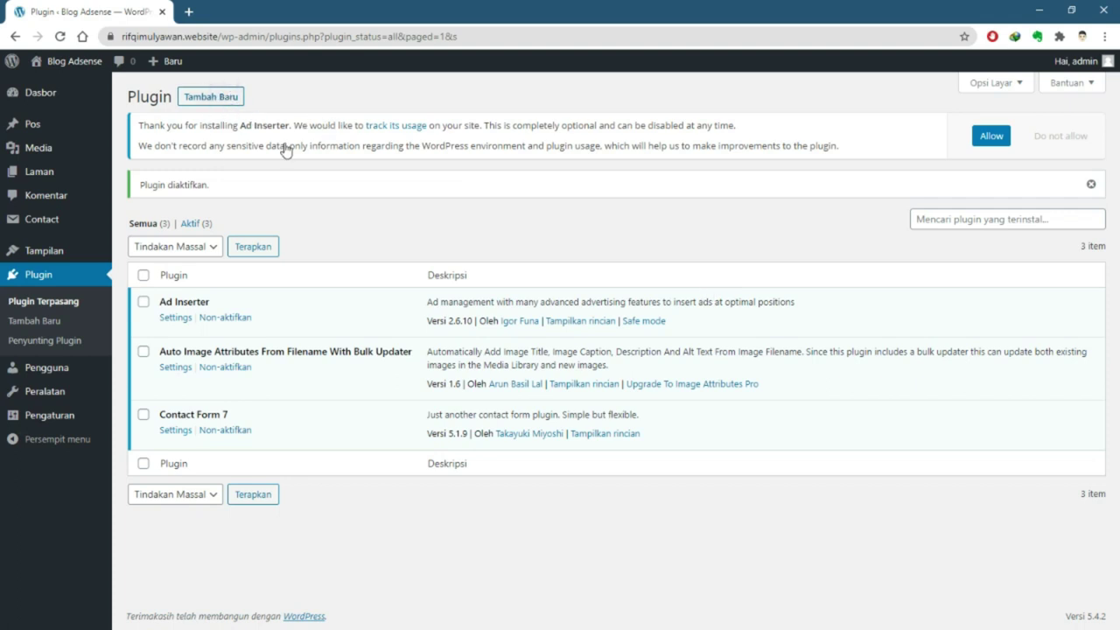
{"action": "key", "text": "F5"}
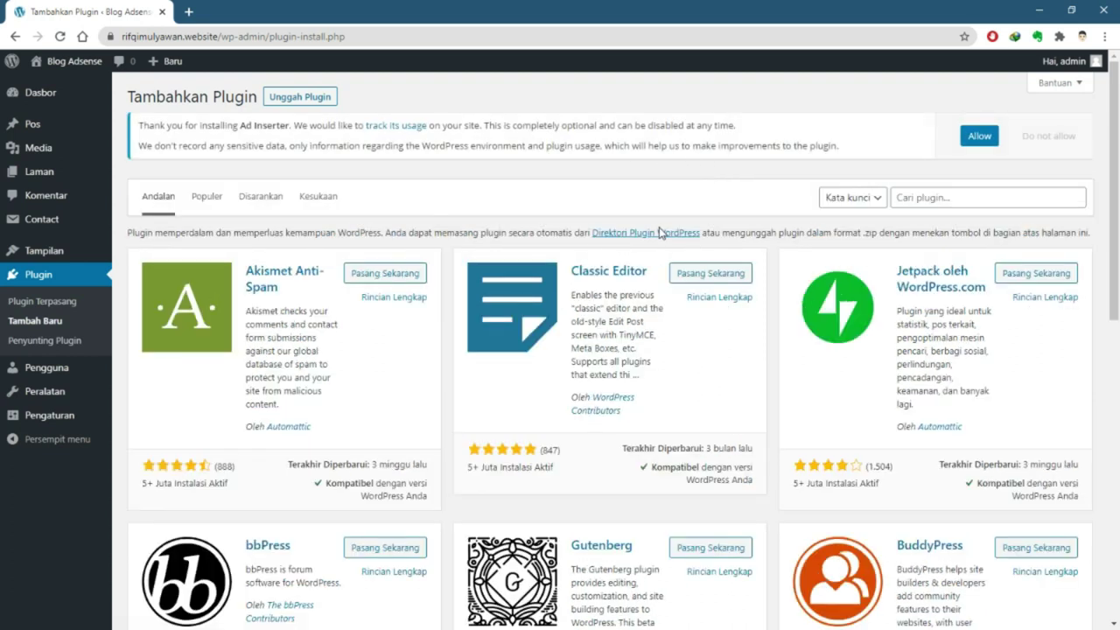
- Search 'Easy Table', install and activate Easy Table of Contents, and open its Settings
{"action": "left_click", "coordinate": [951, 200]}
{"action": "left_click", "coordinate": [945, 202]}
{"action": "type", "text": "Easy"}
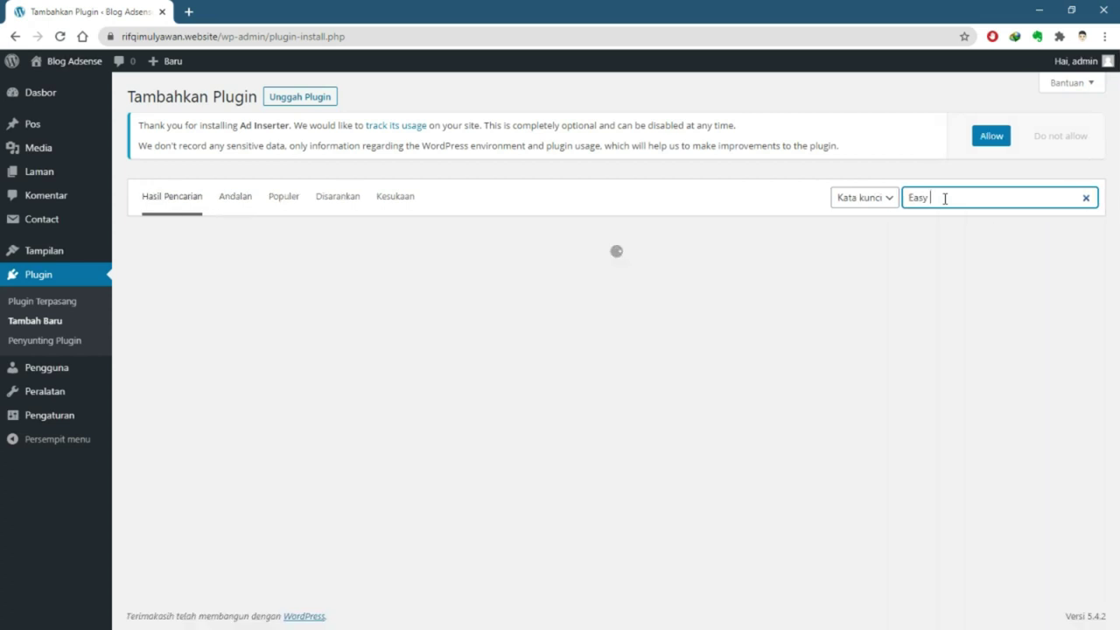
{"action": "type", "text": " Table"}
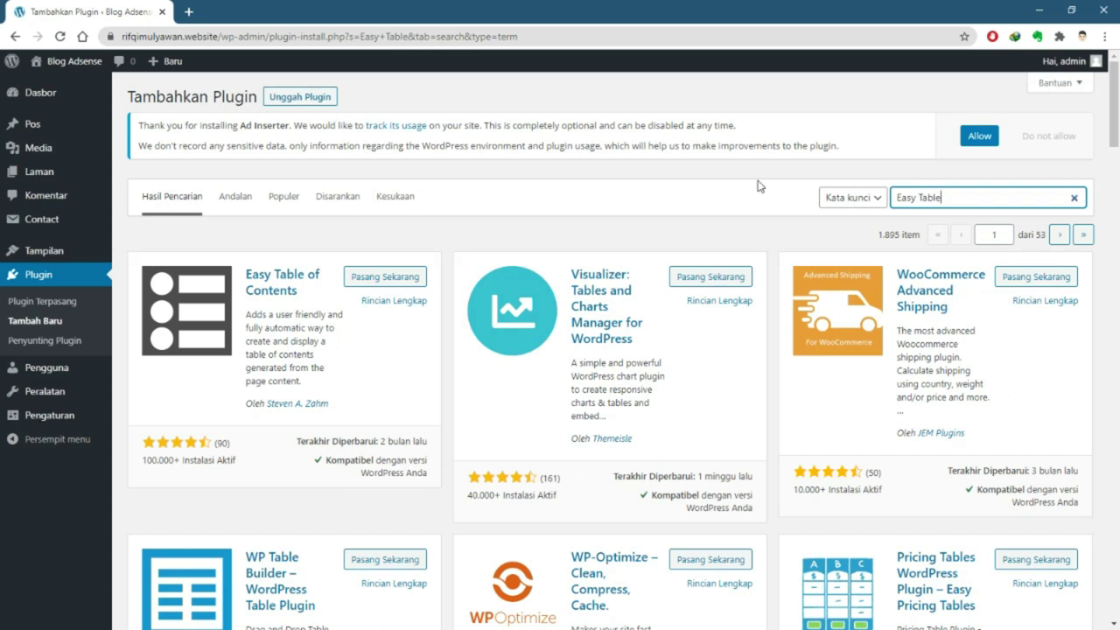
{"action": "left_click", "coordinate": [385, 278]}
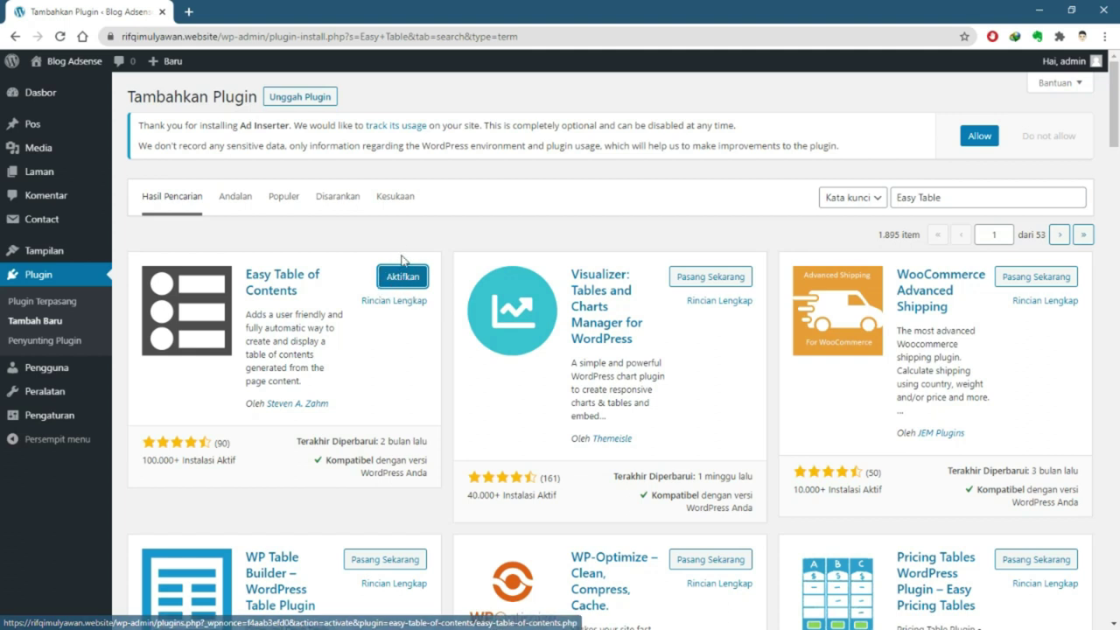
{"action": "left_click", "coordinate": [416, 280]}
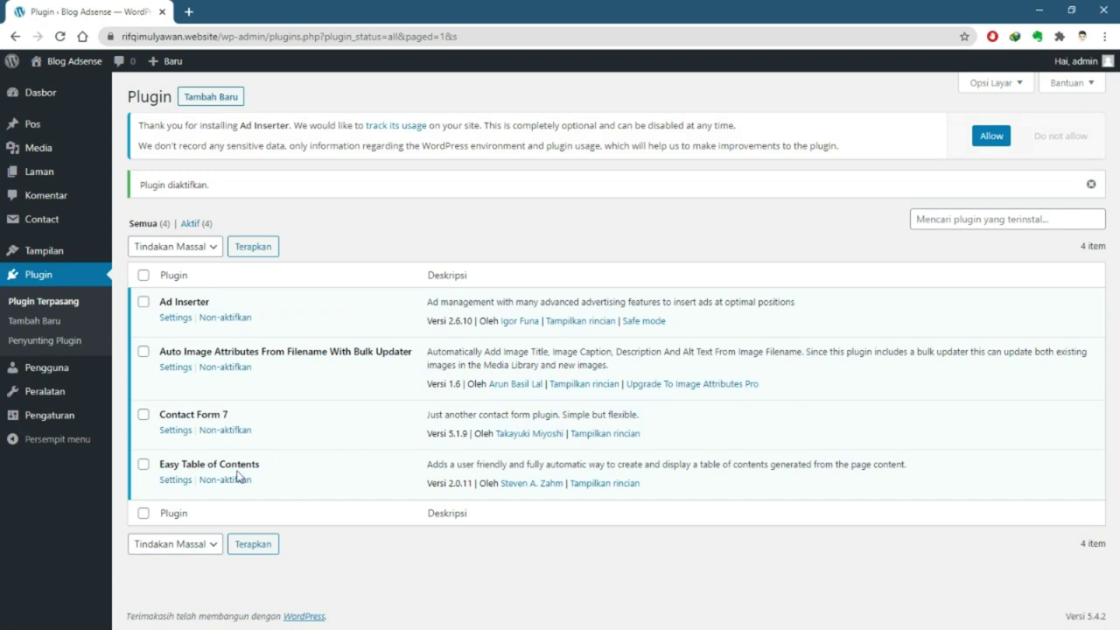
{"action": "left_click", "coordinate": [175, 481]}
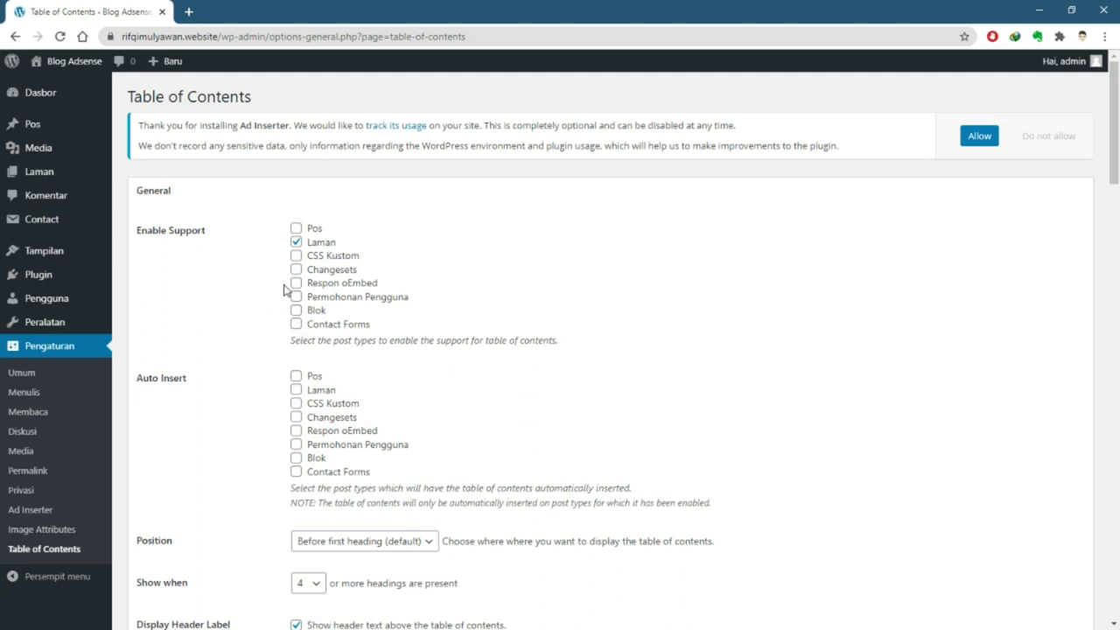
- Auto-insert the table of contents before the first heading, shown when there are 2 or more headings
{"action": "scroll", "coordinate": [274, 255], "scroll_direction": "down", "scroll_amount": 3}
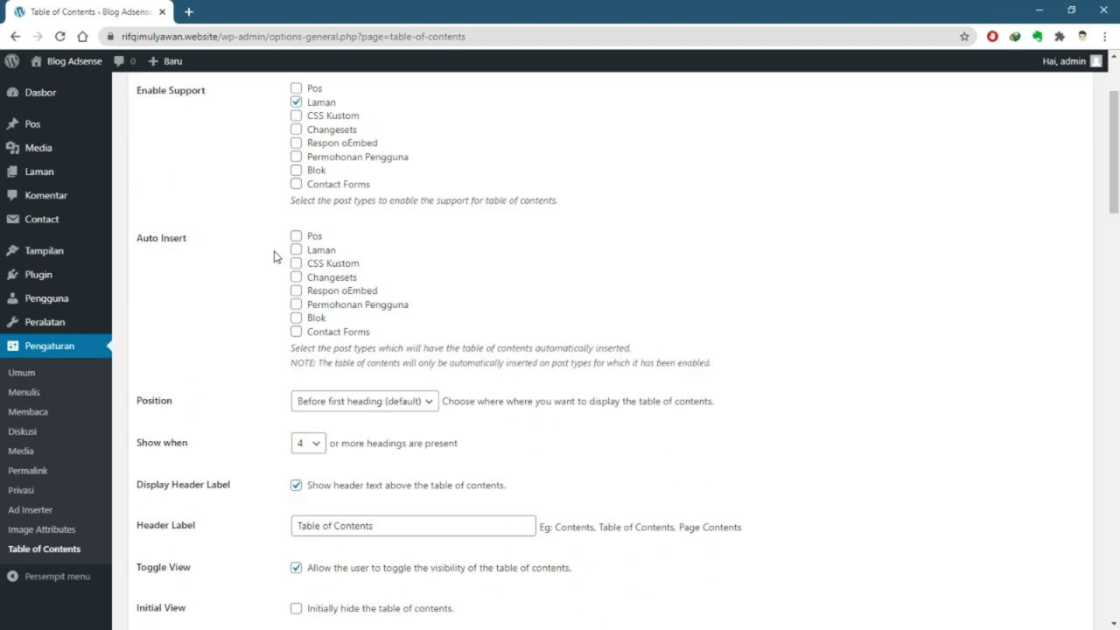
{"action": "left_click", "coordinate": [295, 236]}
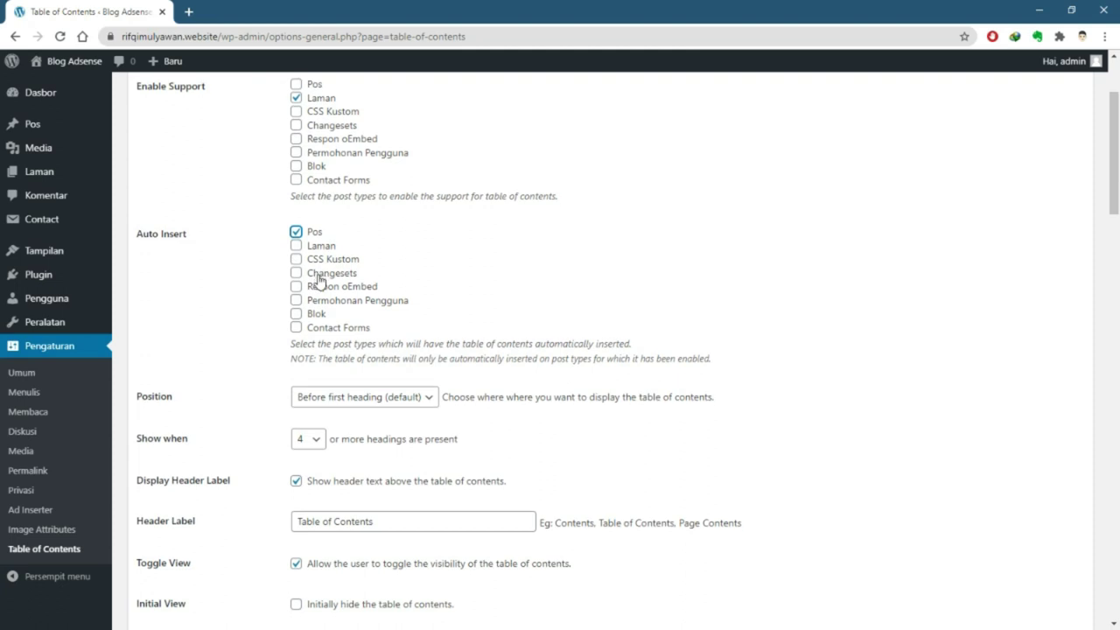
{"action": "scroll", "coordinate": [297, 280], "scroll_direction": "down", "scroll_amount": 1}
{"action": "scroll", "coordinate": [323, 310], "scroll_direction": "down", "scroll_amount": 1}
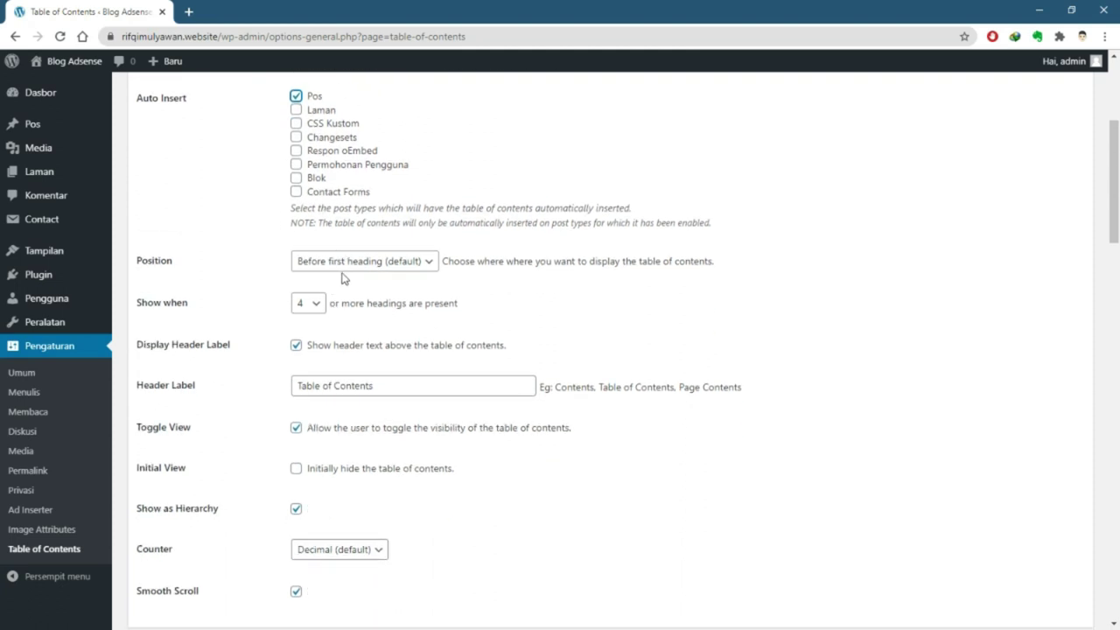
{"action": "left_click", "coordinate": [344, 264]}
{"action": "left_click", "coordinate": [227, 281]}
{"action": "scroll", "coordinate": [247, 291], "scroll_direction": "down", "scroll_amount": 1}
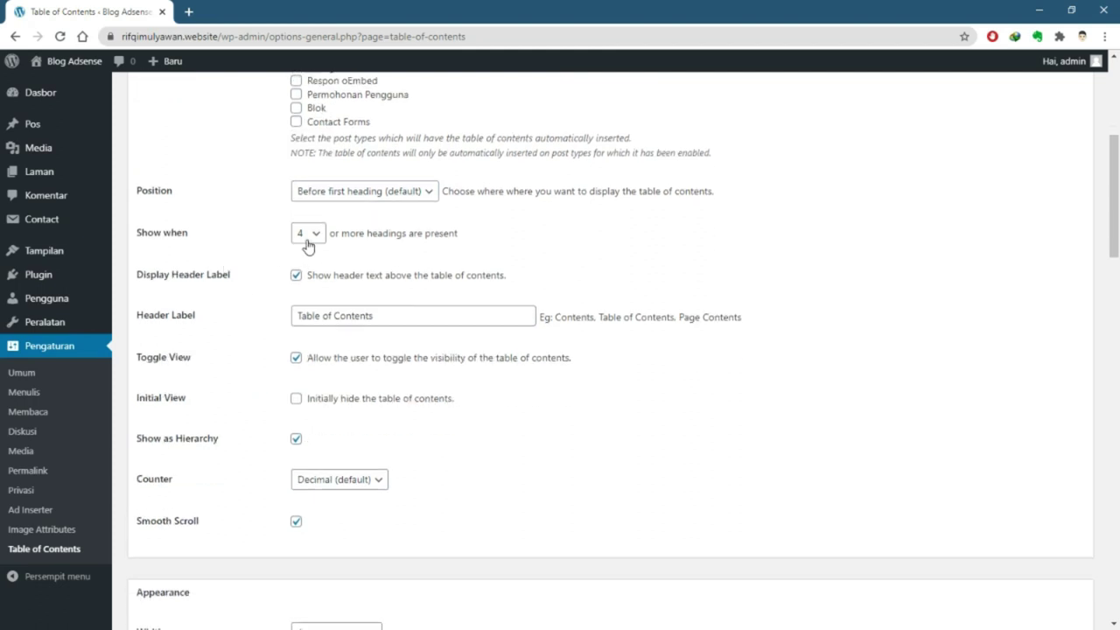
{"action": "left_click", "coordinate": [316, 238]}
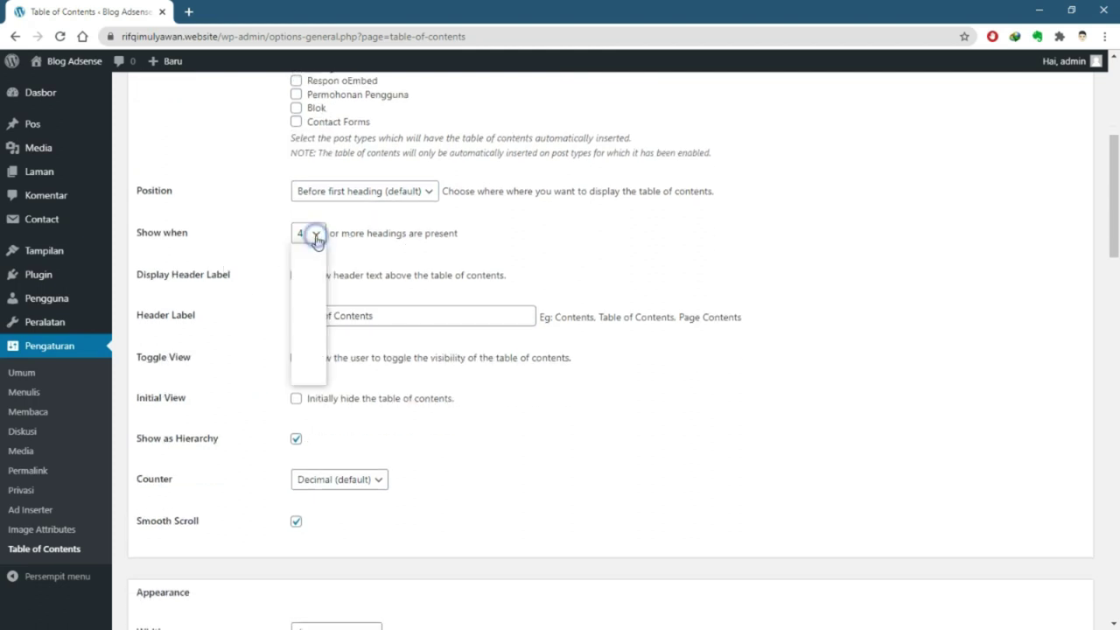
{"action": "left_click", "coordinate": [302, 264]}
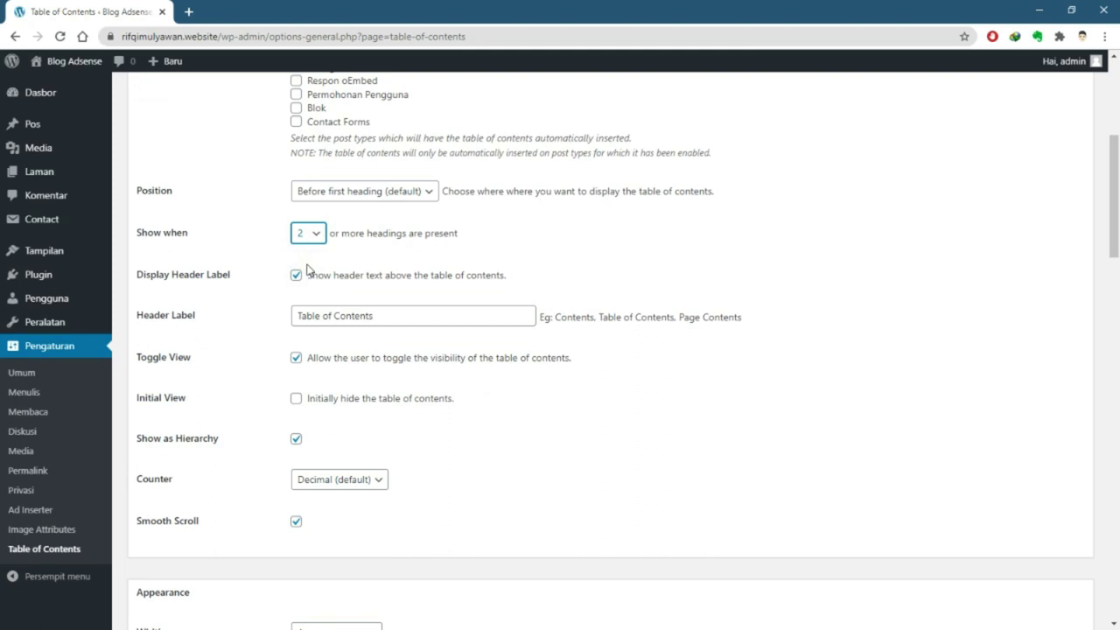
- Set the header label to 'Daftar Isi:' and make the table initially hidden
{"action": "scroll", "coordinate": [249, 266], "scroll_direction": "down", "scroll_amount": 1}
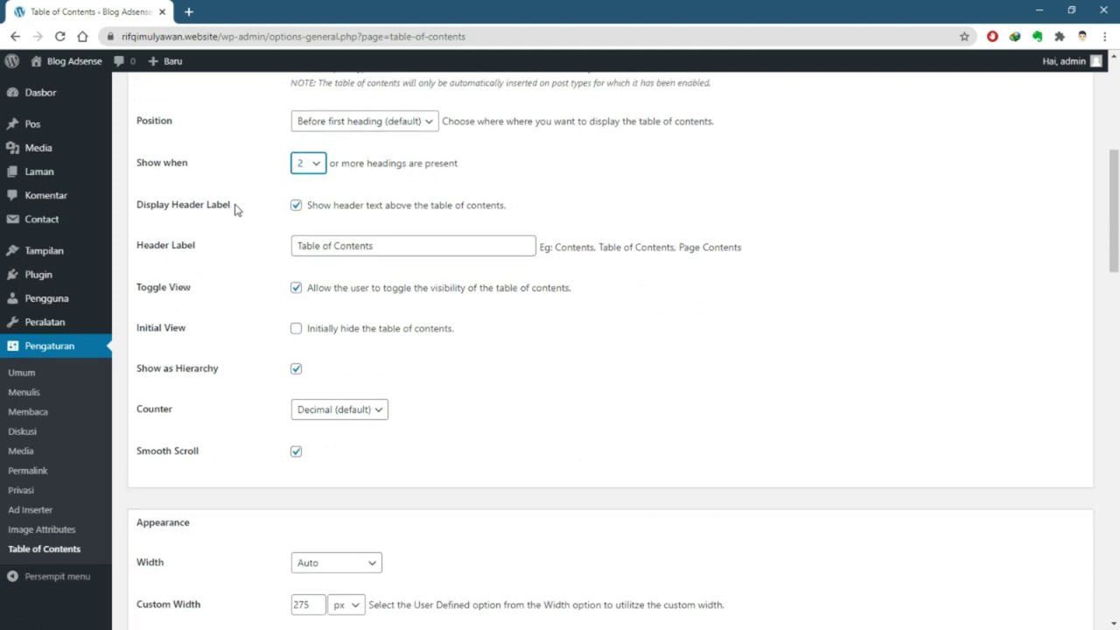
{"action": "triple_click", "coordinate": [317, 252]}
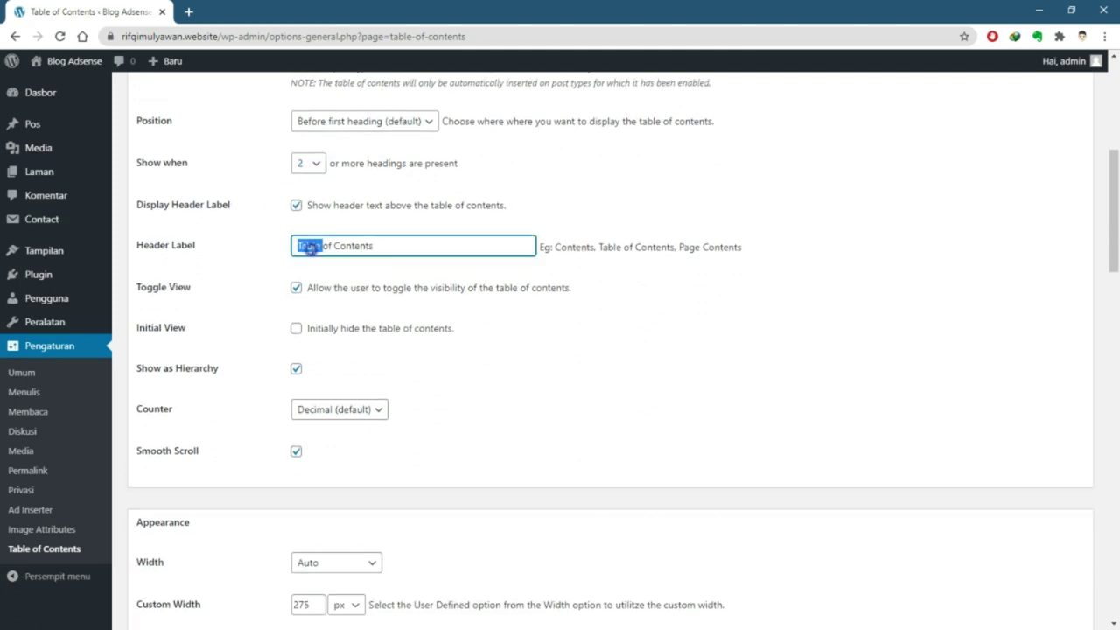
{"action": "type", "text": "Da"}
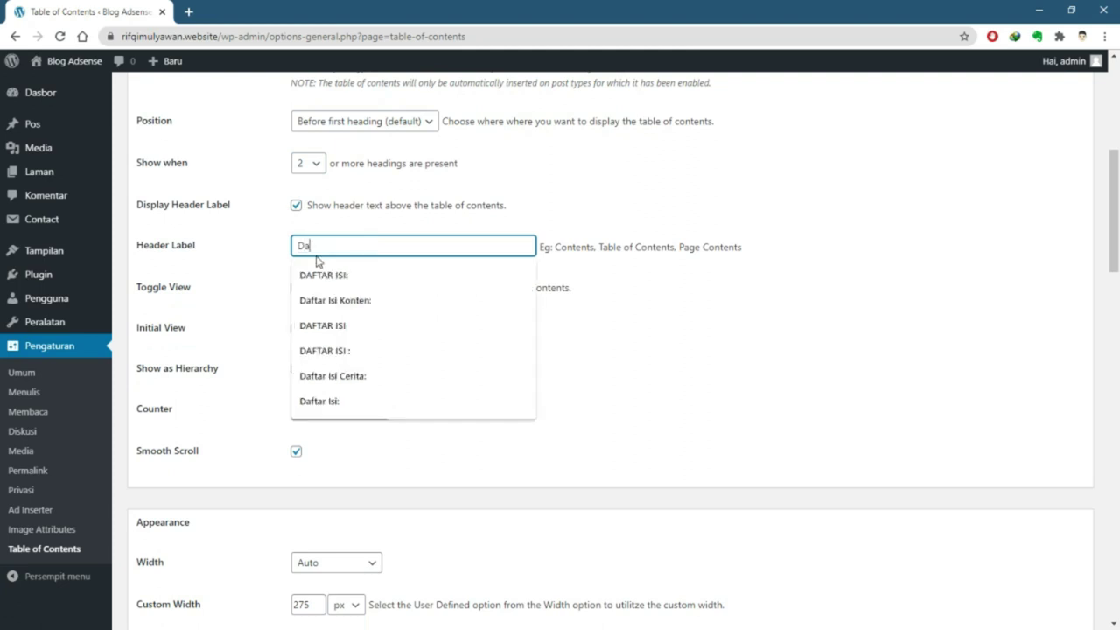
{"action": "type", "text": "ftar Isi:"}
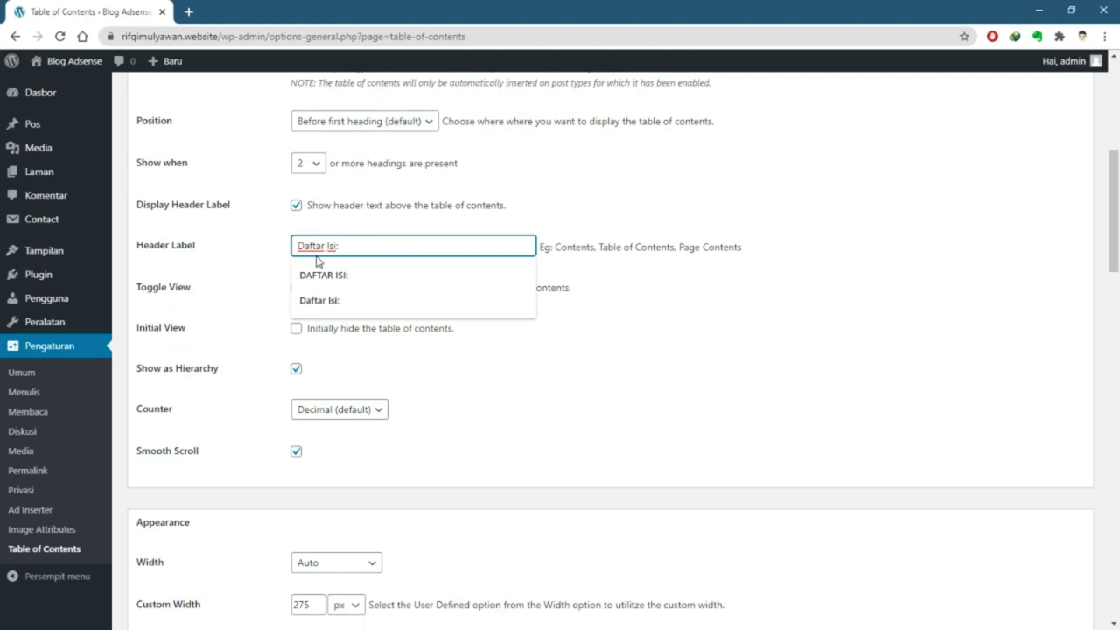
{"action": "left_click", "coordinate": [242, 279]}
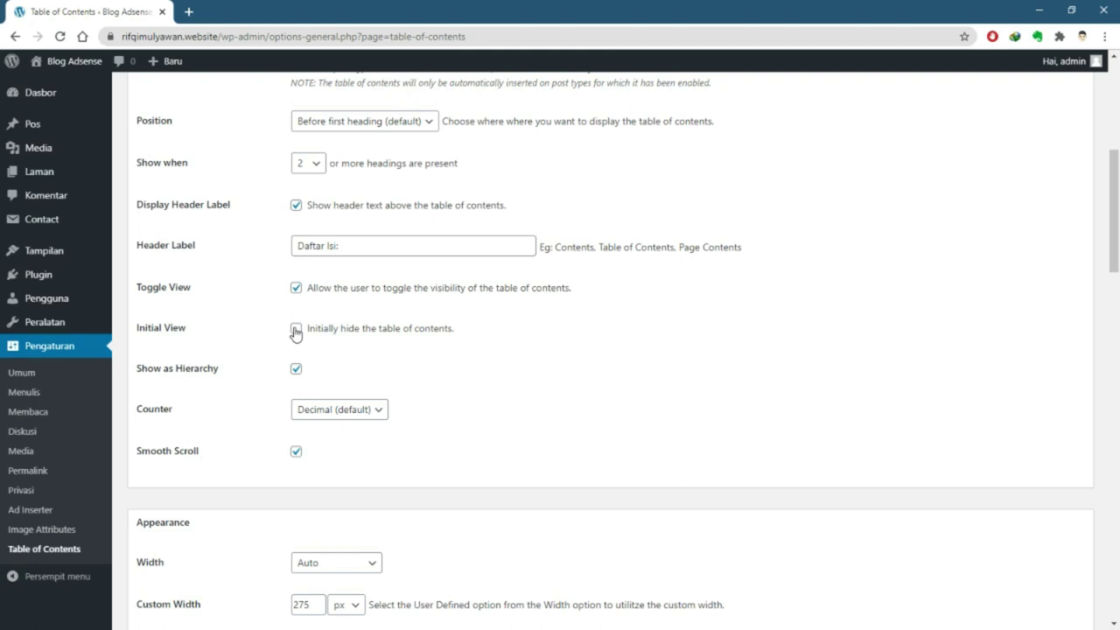
{"action": "left_click", "coordinate": [295, 329]}
- Set the table of contents Counter to None
{"action": "scroll", "coordinate": [295, 332], "scroll_direction": "down", "scroll_amount": 2}
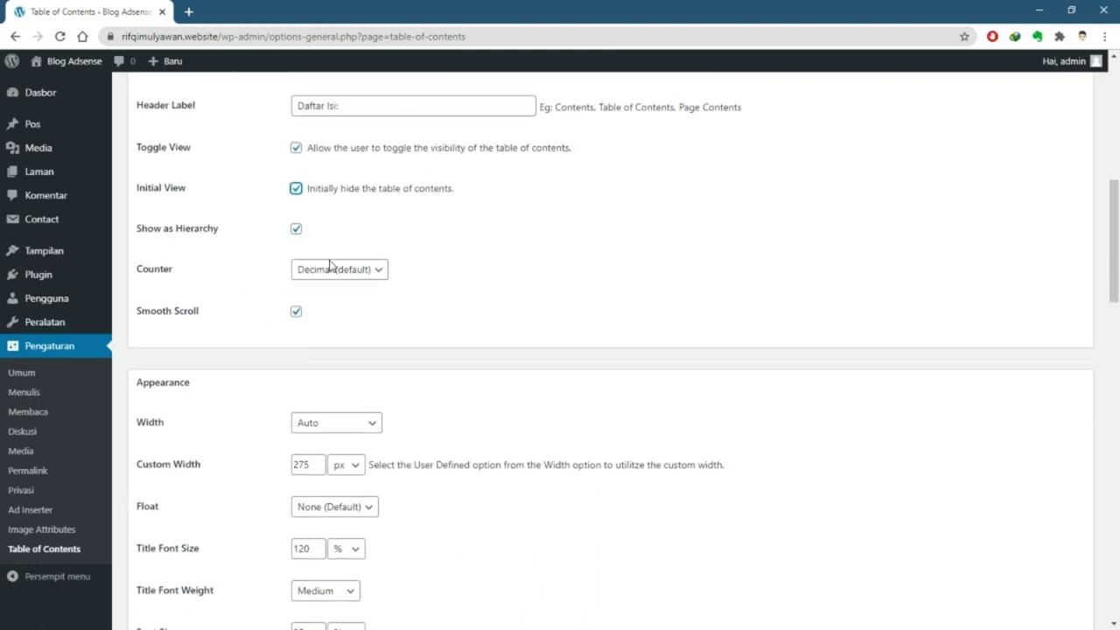
{"action": "left_click", "coordinate": [353, 276]}
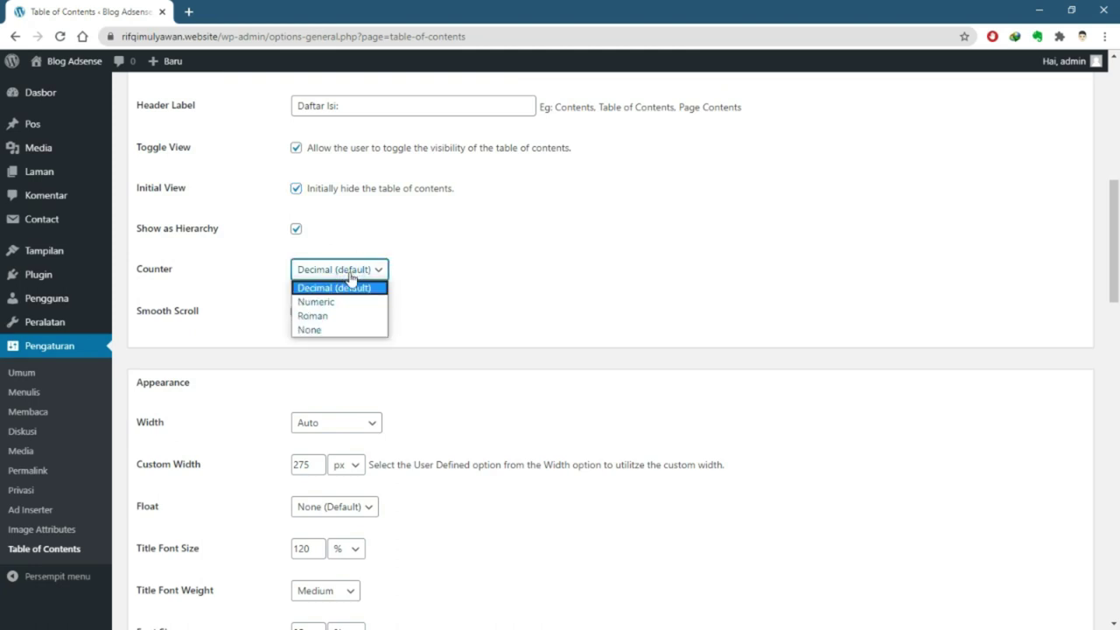
{"action": "left_click", "coordinate": [327, 329]}
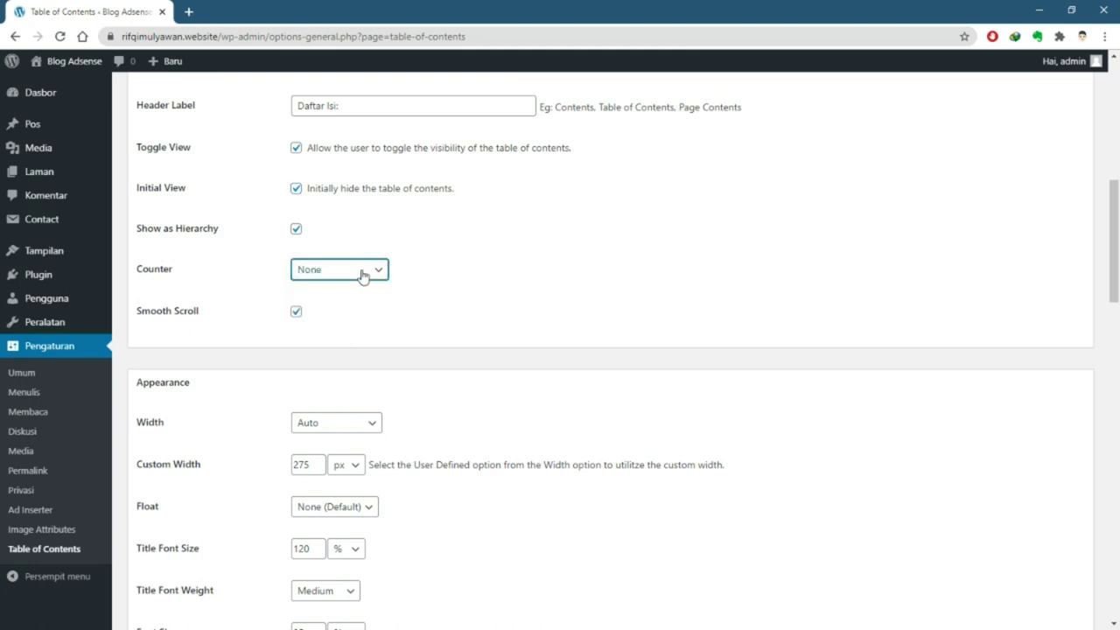
{"action": "left_click", "coordinate": [329, 273]}
{"action": "left_click", "coordinate": [325, 274]}
{"action": "scroll", "coordinate": [255, 321], "scroll_direction": "down", "scroll_amount": 1}
{"action": "scroll", "coordinate": [255, 322], "scroll_direction": "down", "scroll_amount": 2}
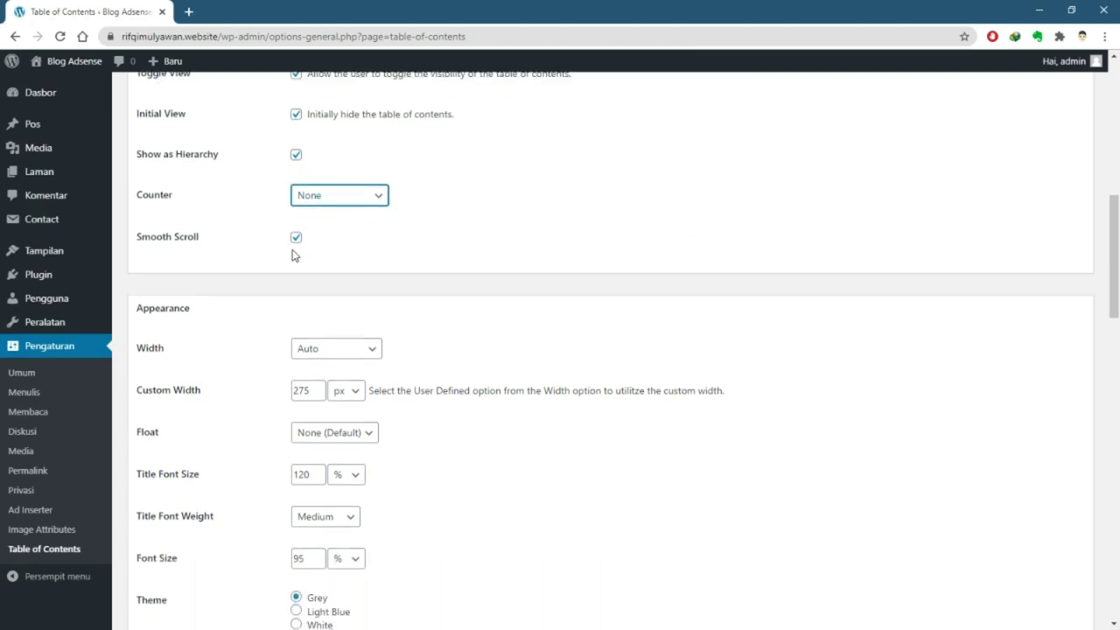
- Select the Transparent theme for the table of contents
{"action": "scroll", "coordinate": [289, 249], "scroll_direction": "down", "scroll_amount": 2}
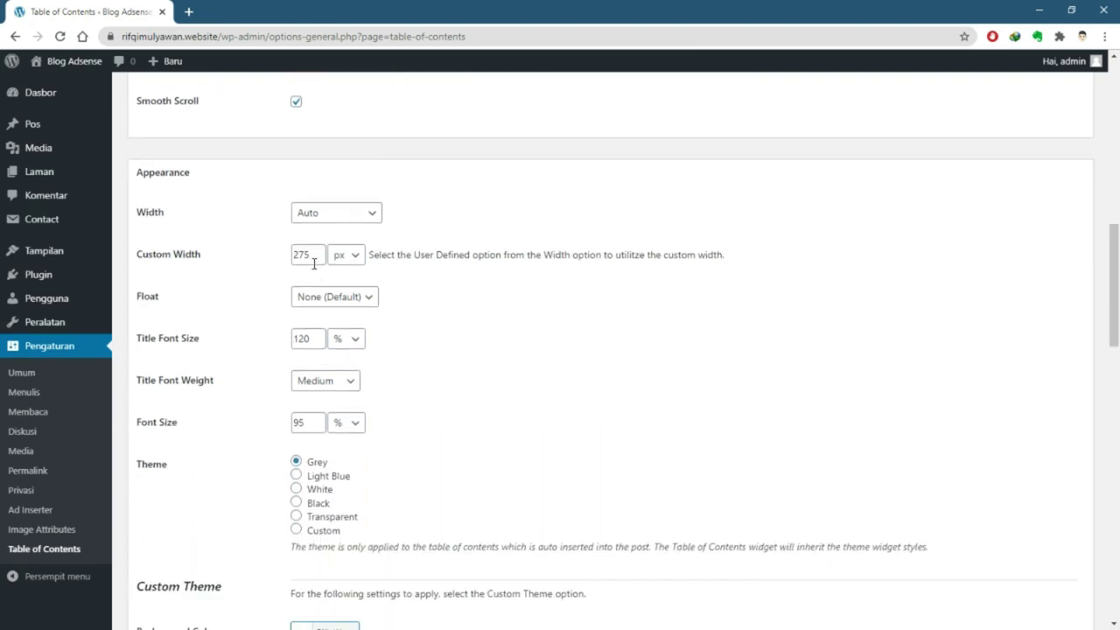
{"action": "scroll", "coordinate": [314, 283], "scroll_direction": "down", "scroll_amount": 2}
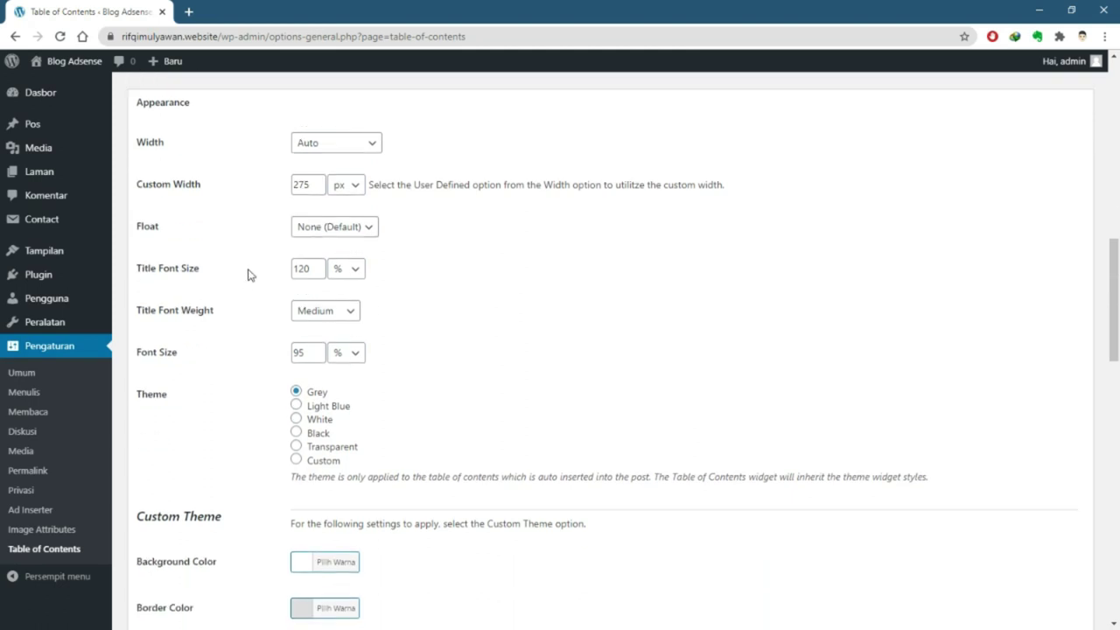
{"action": "scroll", "coordinate": [313, 291], "scroll_direction": "down", "scroll_amount": 2}
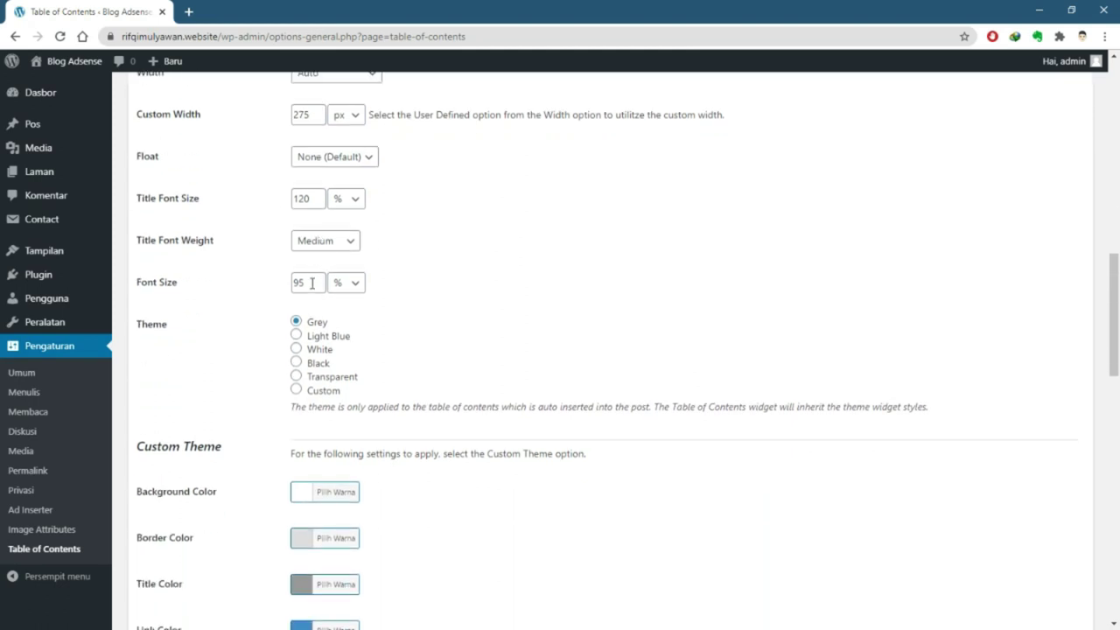
{"action": "scroll", "coordinate": [311, 283], "scroll_direction": "down", "scroll_amount": 2}
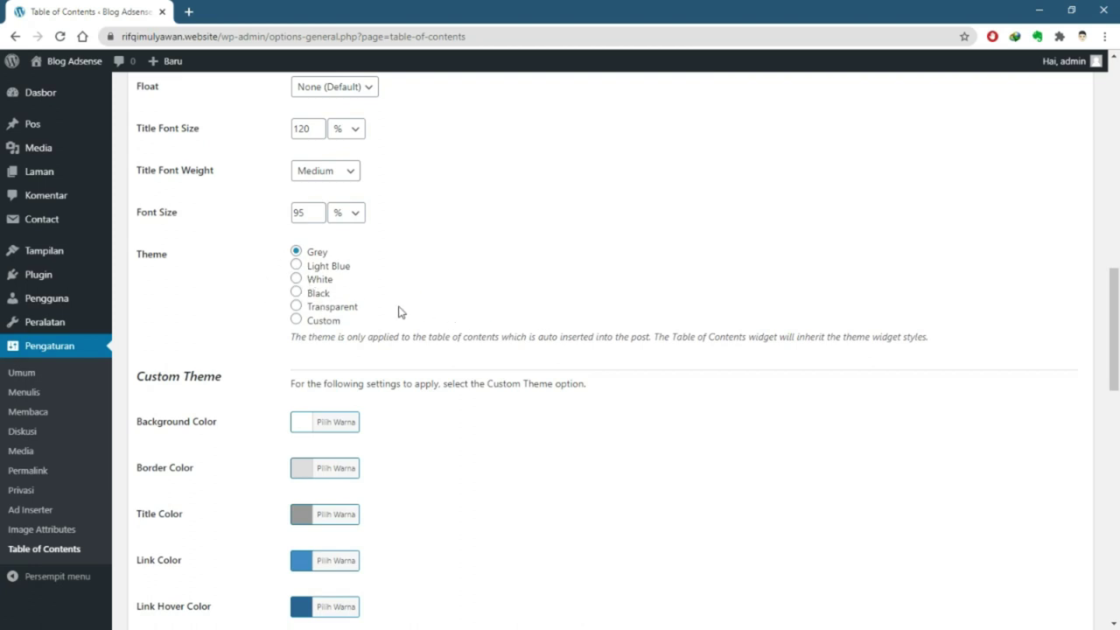
{"action": "left_click", "coordinate": [345, 308]}
- Save the Table of Contents settings with Save Changes
{"action": "scroll", "coordinate": [388, 313], "scroll_direction": "down", "scroll_amount": 4}
{"action": "scroll", "coordinate": [381, 341], "scroll_direction": "down", "scroll_amount": 4}
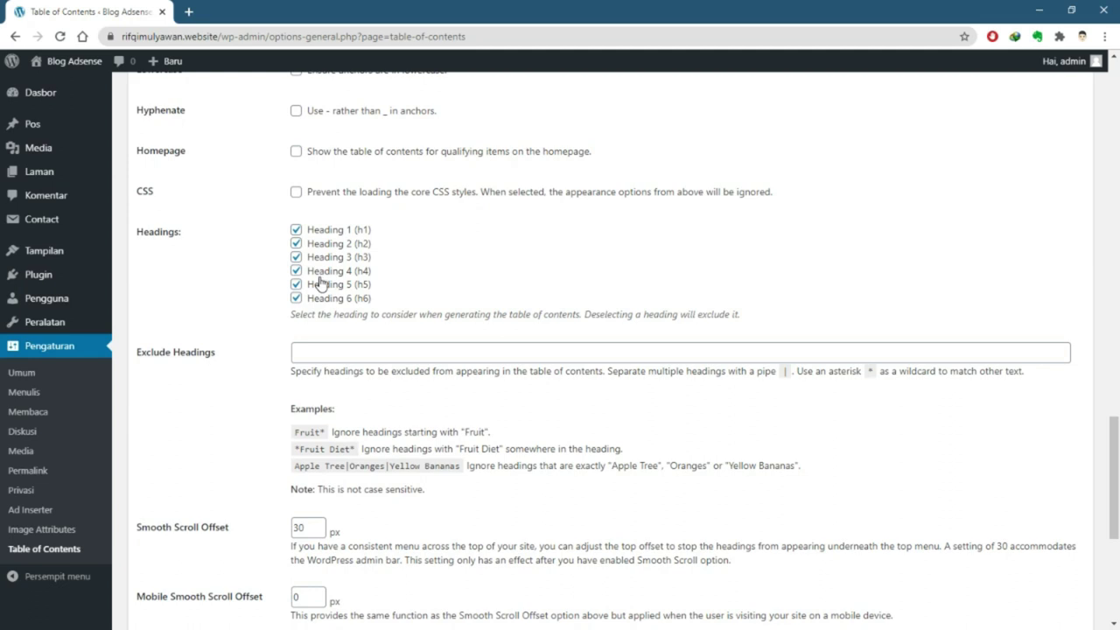
{"action": "scroll", "coordinate": [320, 282], "scroll_direction": "down", "scroll_amount": 4}
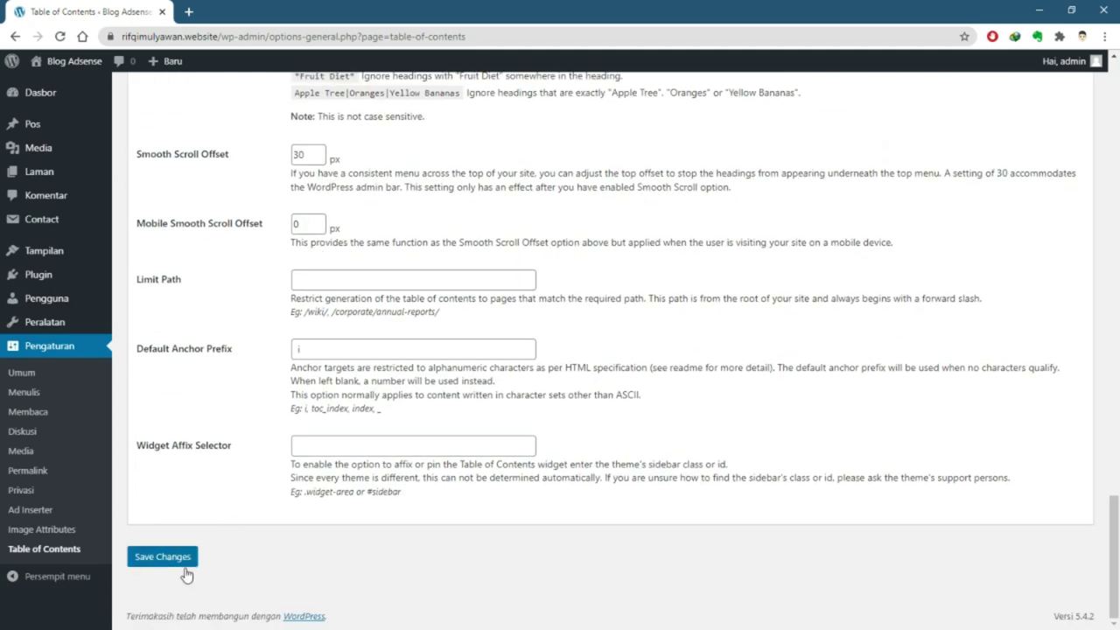
{"action": "left_click", "coordinate": [175, 564]}
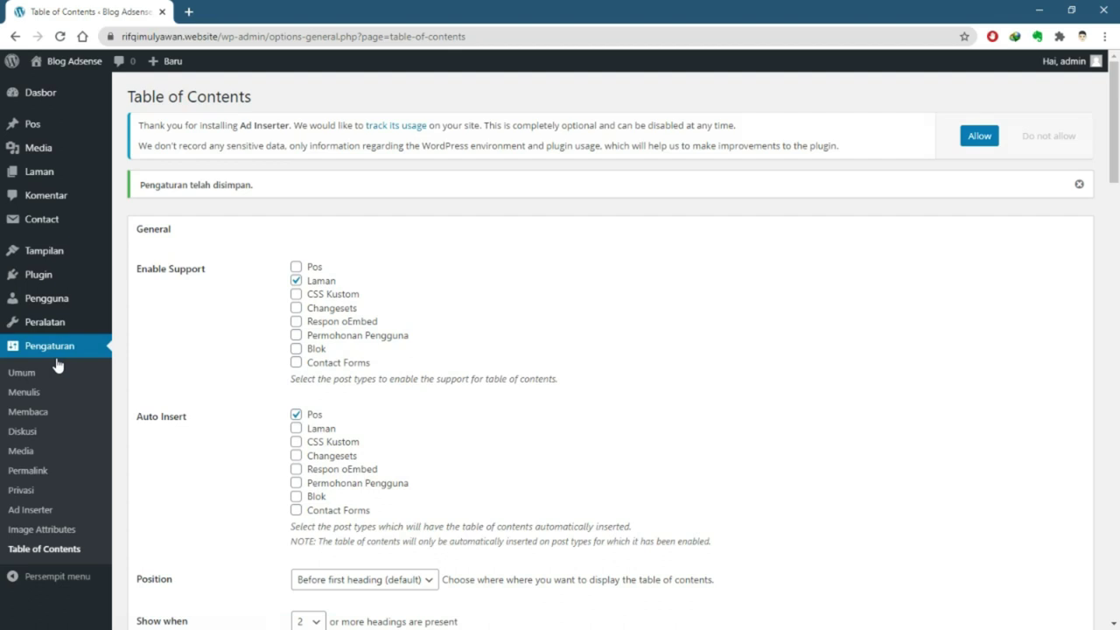
{"action": "scroll", "coordinate": [262, 354], "scroll_direction": "down", "scroll_amount": 1}
{"action": "scroll", "coordinate": [192, 352], "scroll_direction": "up", "scroll_amount": 1}
{"action": "mouse_move", "coordinate": [87, 275]}
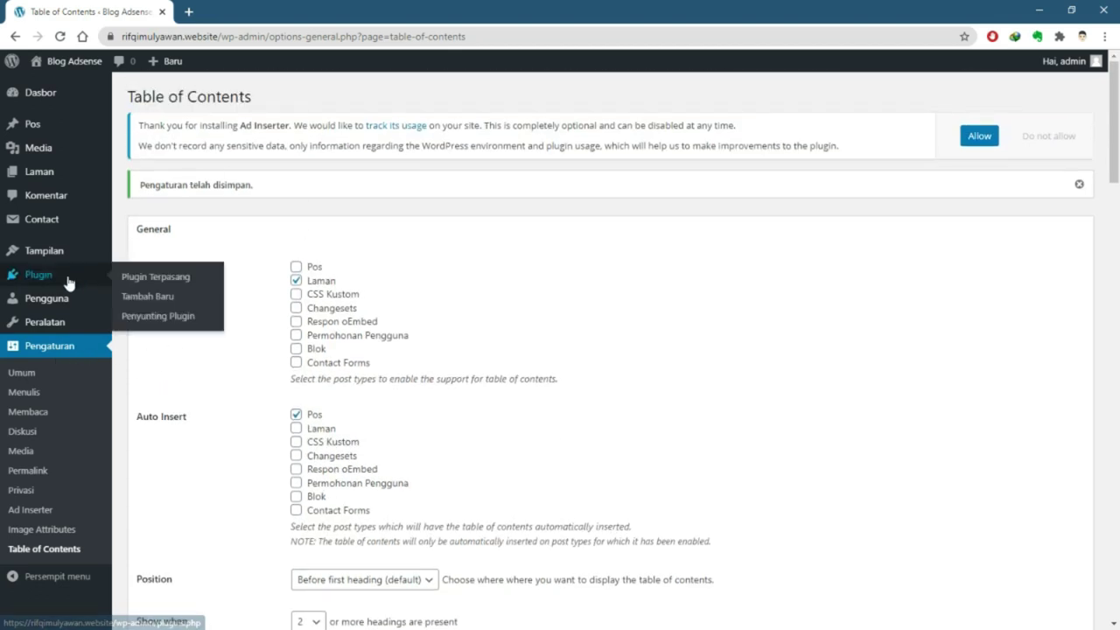
- Go to Plugins > Tambah Baru to add a new plugin
{"action": "left_click", "coordinate": [145, 302]}
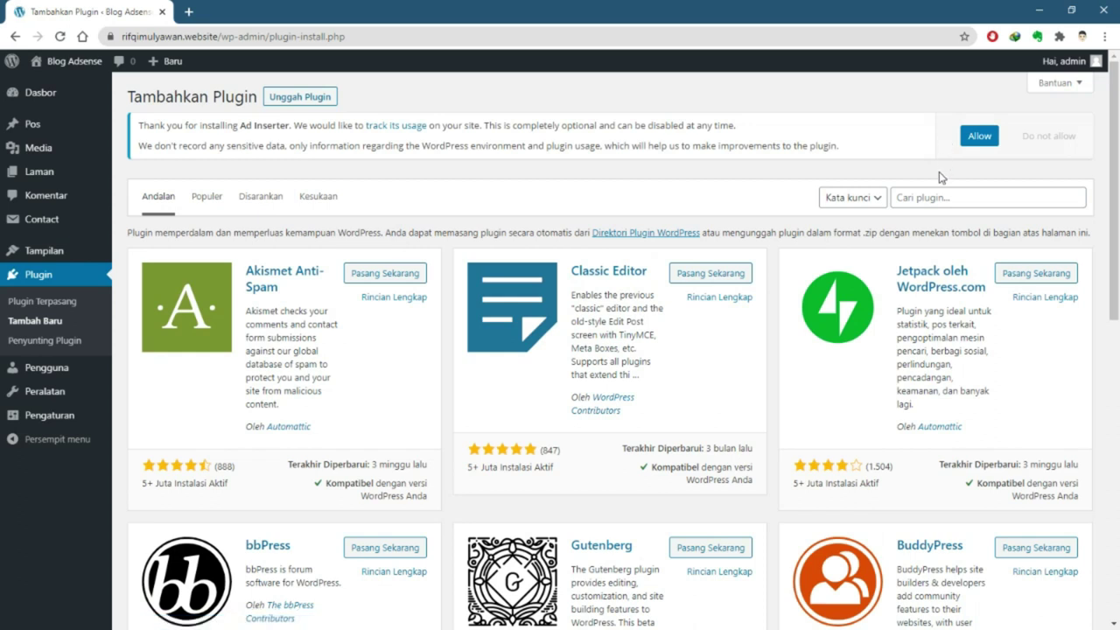
- Search the plugin directory for 'Cookie Consent', replacing the misspelled 'GDRP' term
{"action": "left_click", "coordinate": [935, 199]}
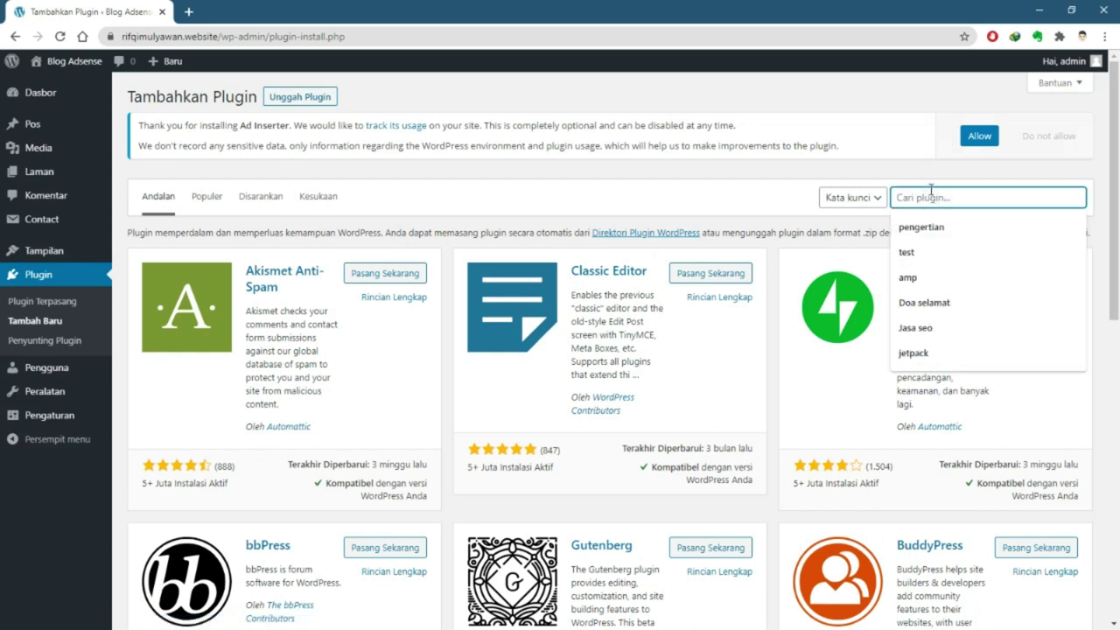
{"action": "type", "text": "GDRP"}
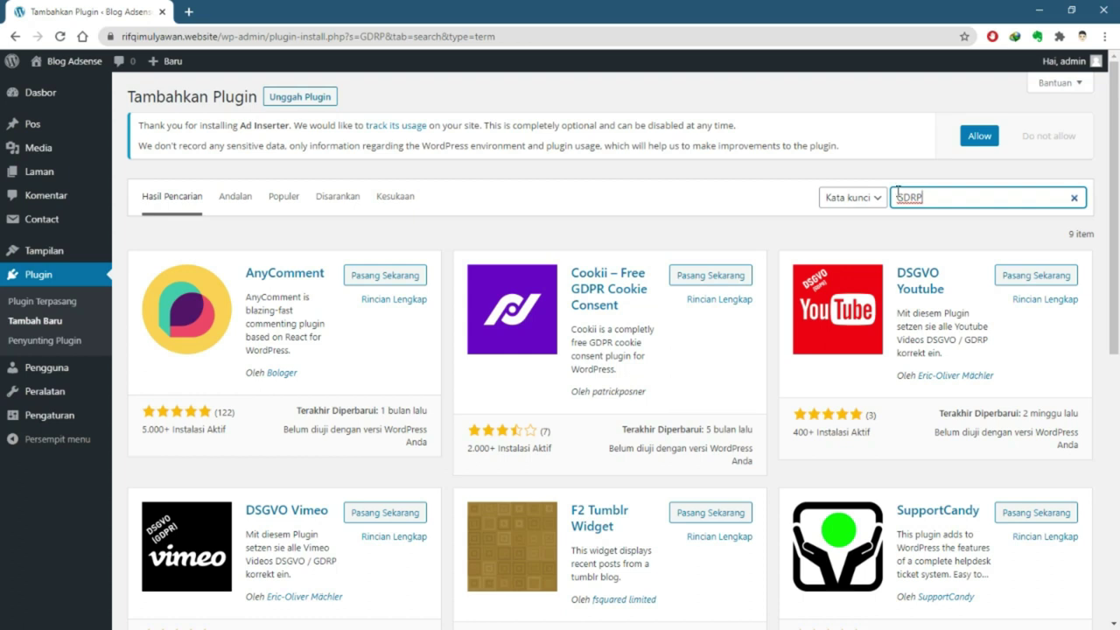
{"action": "scroll", "coordinate": [881, 218], "scroll_direction": "down", "scroll_amount": 6}
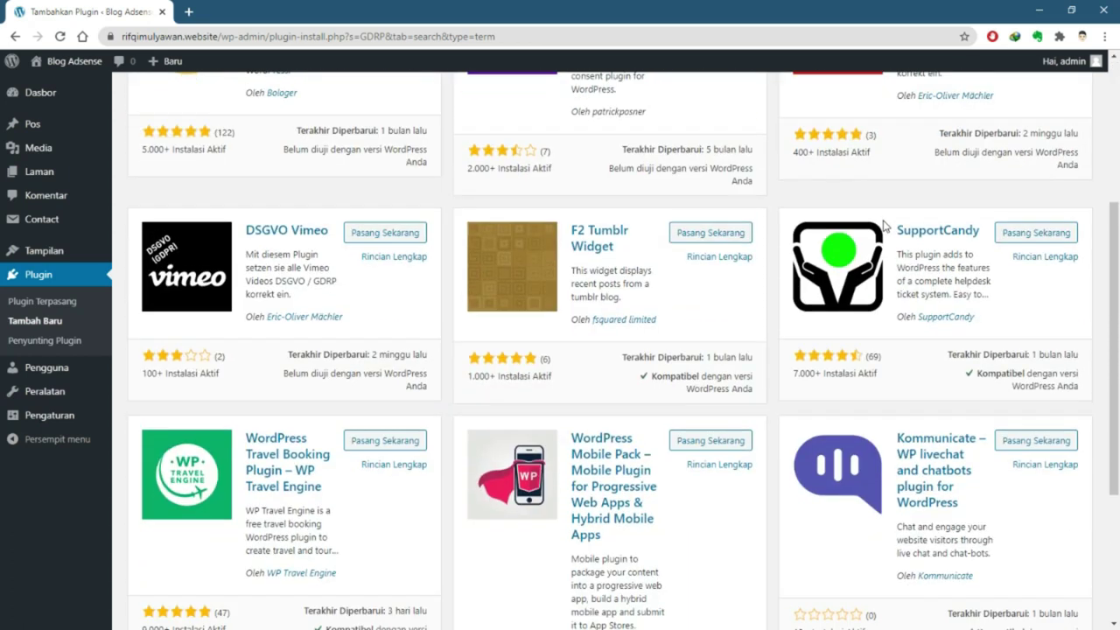
{"action": "scroll", "coordinate": [882, 225], "scroll_direction": "up", "scroll_amount": 6}
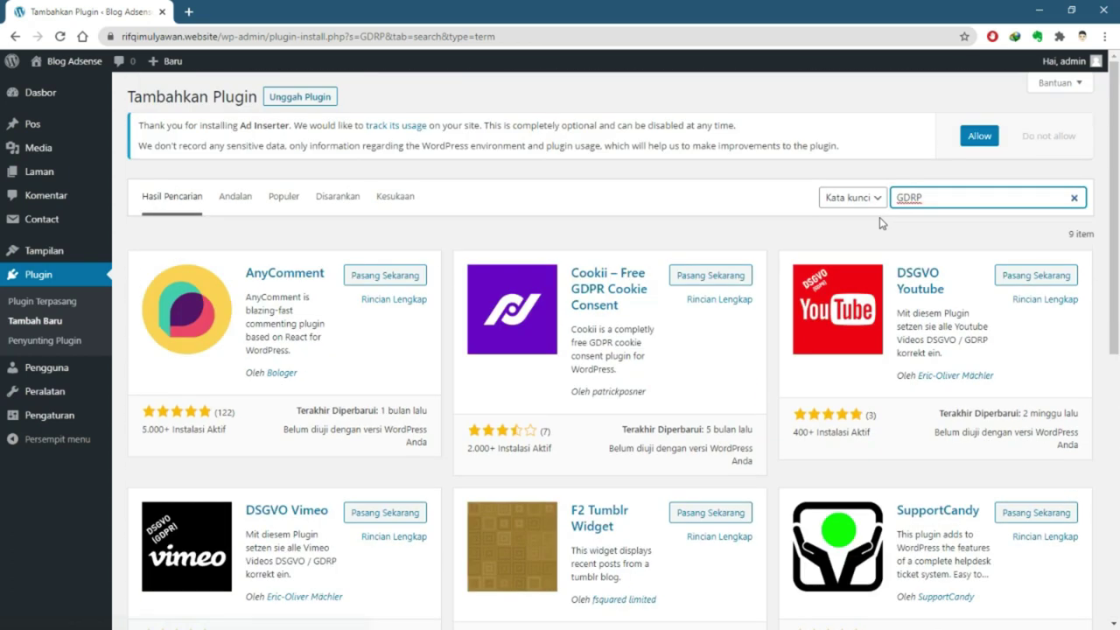
{"action": "double_click", "coordinate": [926, 197]}
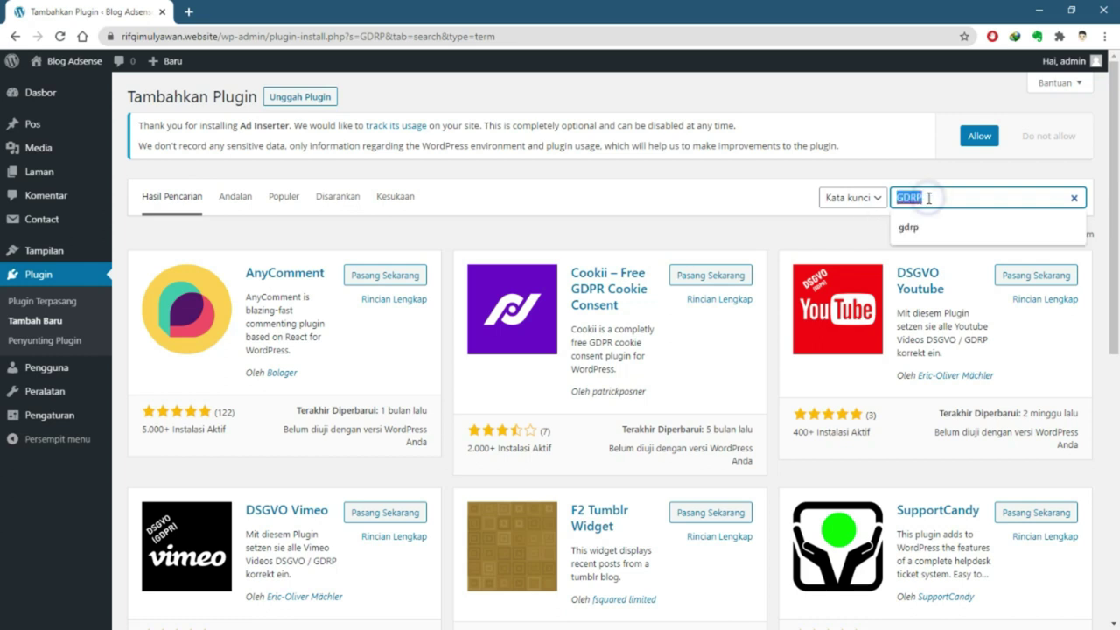
{"action": "type", "text": "Cookie Consent"}
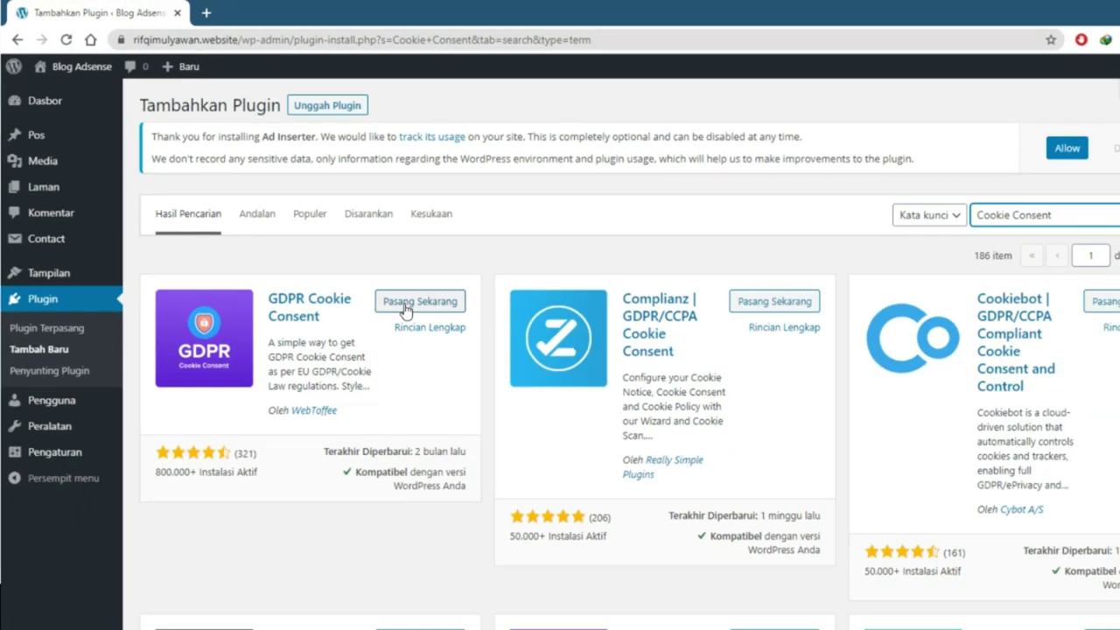
- Install GDPR Cookie Consent by WebToffee via Pasang Sekarang, then activate it
{"action": "left_click", "coordinate": [405, 305]}
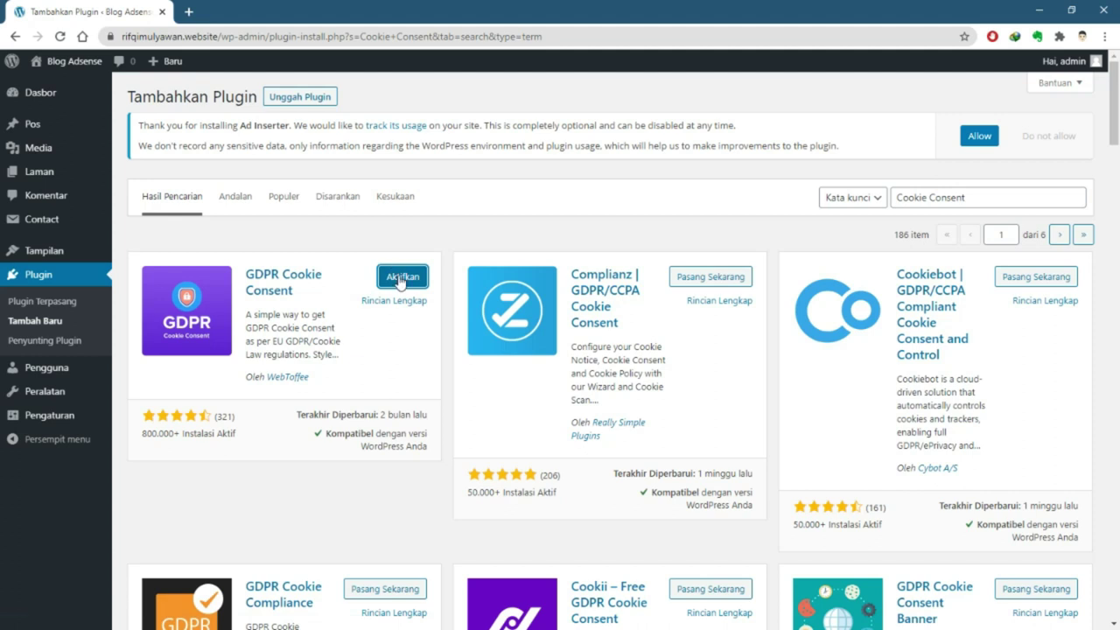
{"action": "left_click", "coordinate": [400, 280]}
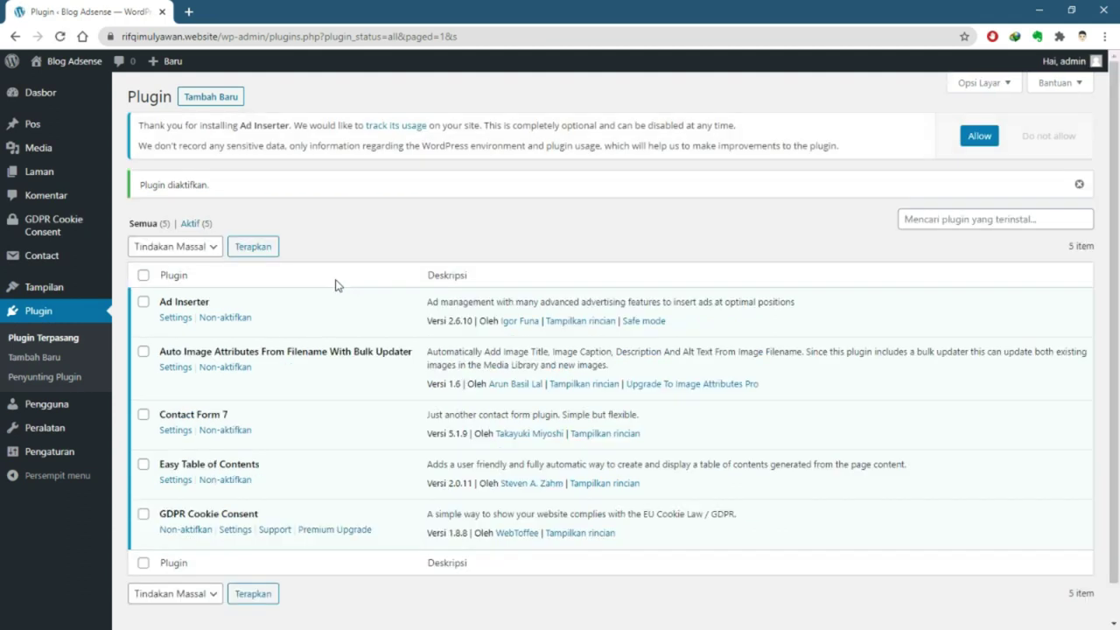
- Open Settings for GDPR Cookie Consent from the installed plugins list
{"action": "scroll", "coordinate": [341, 293], "scroll_direction": "down", "scroll_amount": 1}
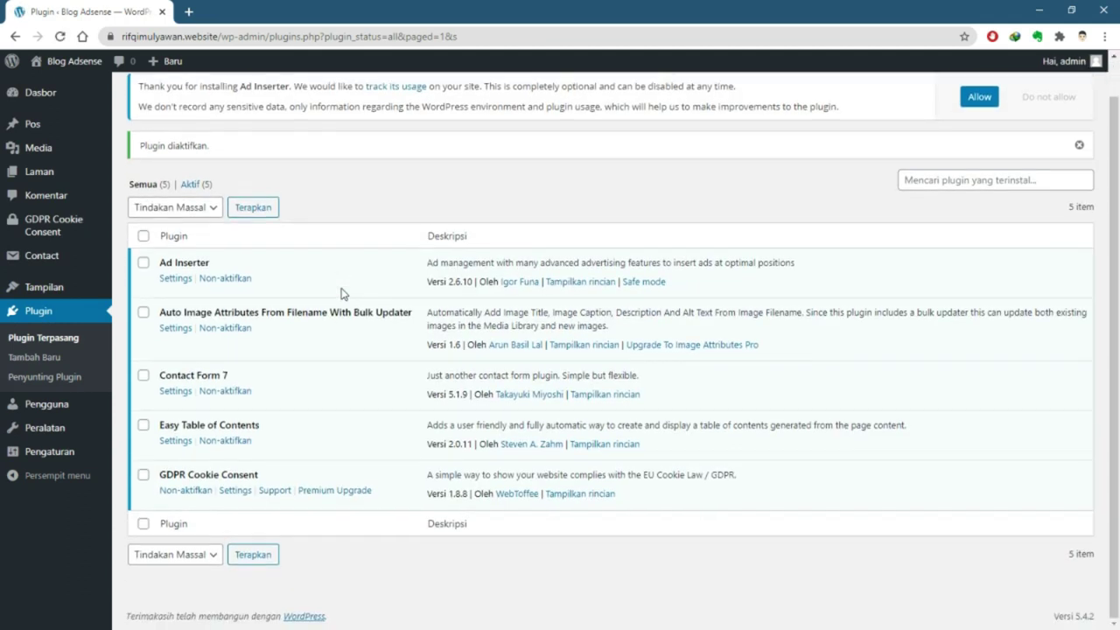
{"action": "left_click", "coordinate": [233, 495]}
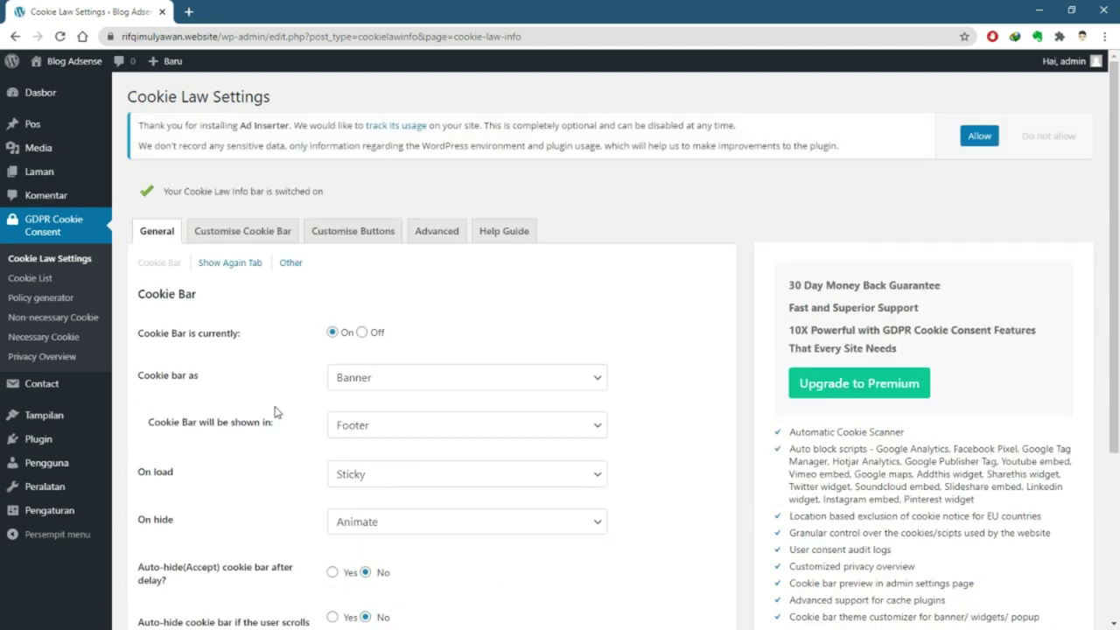
- Keep the cookie bar On load behaviour as Sticky and set On hide to Disappear
{"action": "scroll", "coordinate": [271, 413], "scroll_direction": "down", "scroll_amount": 3}
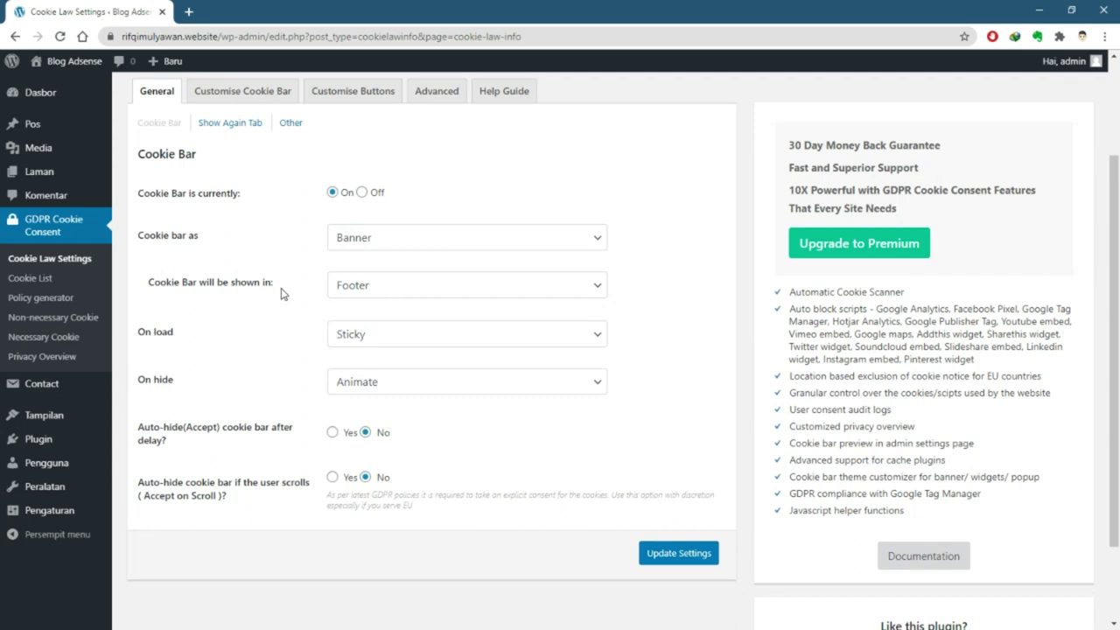
{"action": "left_click", "coordinate": [371, 338]}
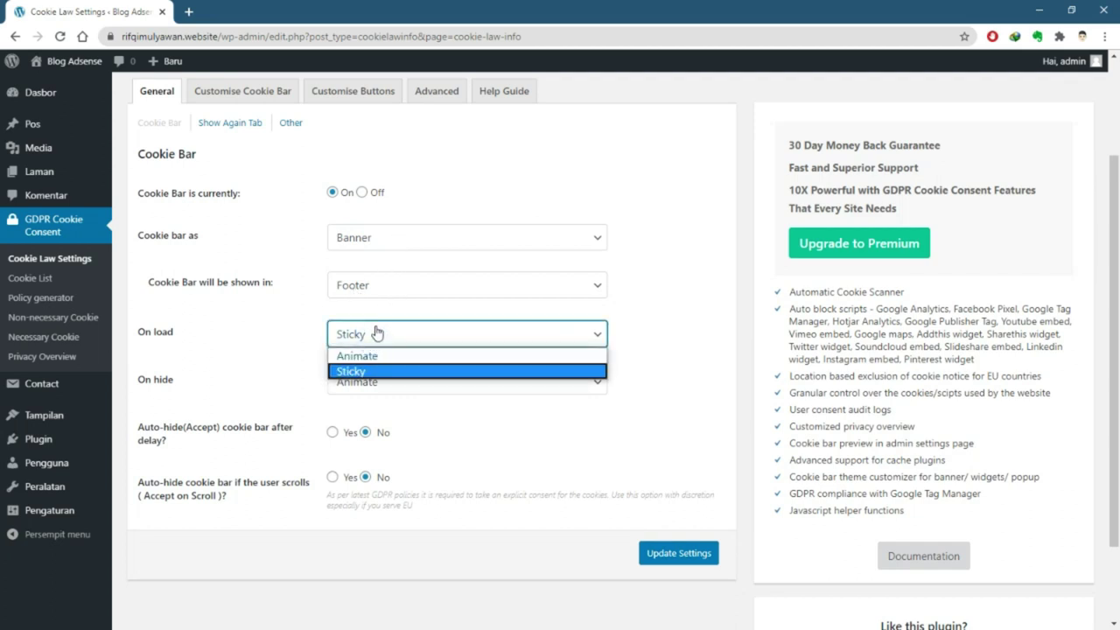
{"action": "left_click", "coordinate": [277, 328]}
{"action": "left_click", "coordinate": [599, 427]}
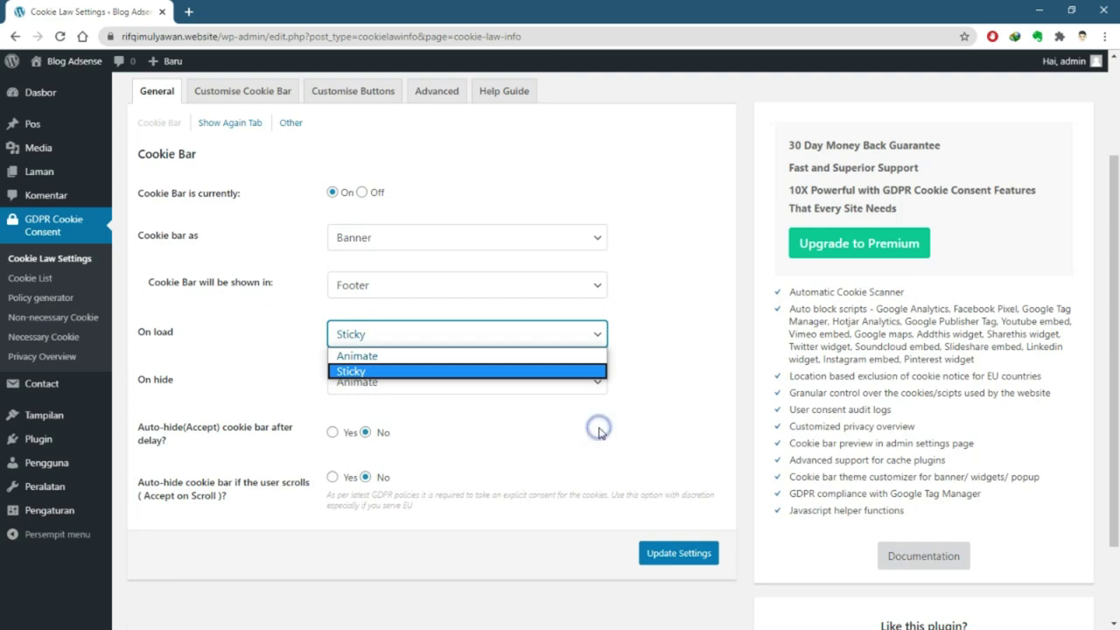
{"action": "left_click", "coordinate": [521, 427]}
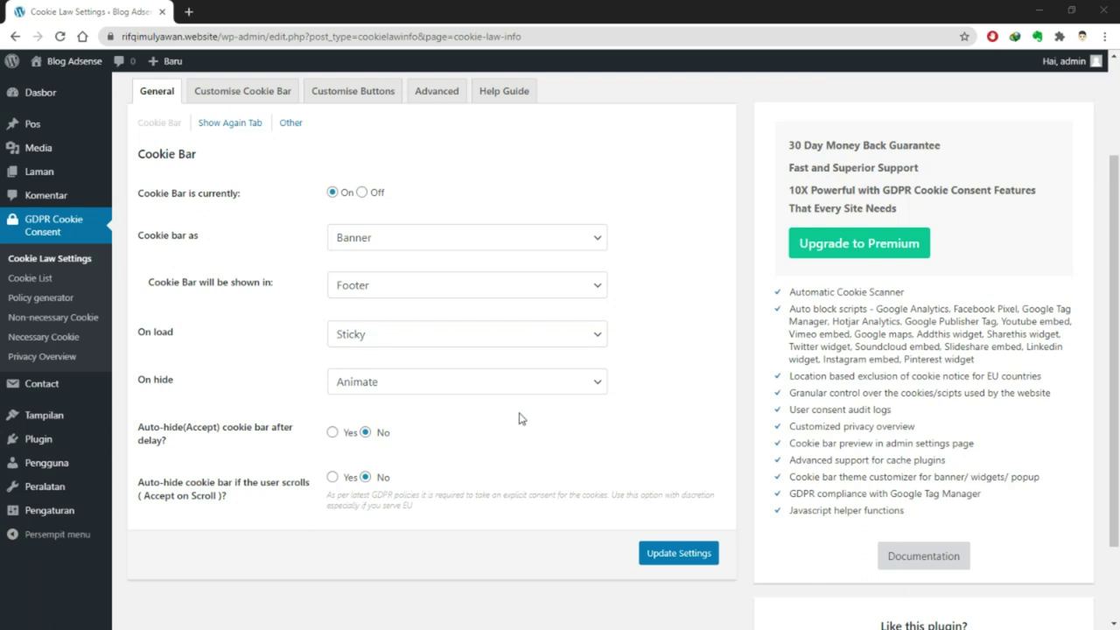
{"action": "left_click", "coordinate": [451, 378]}
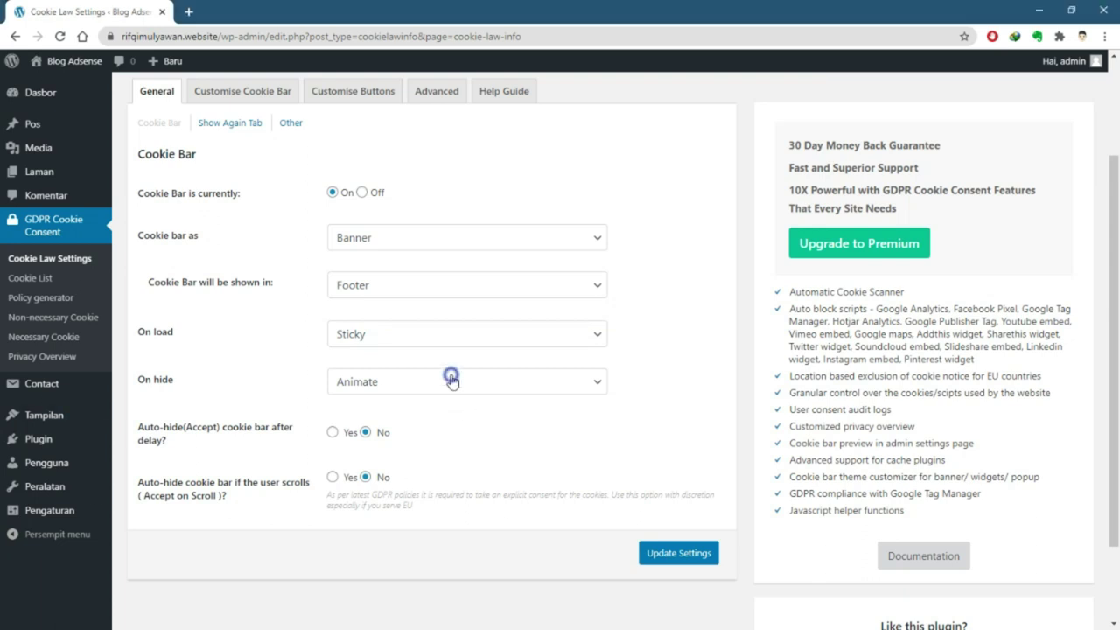
{"action": "left_click", "coordinate": [435, 420]}
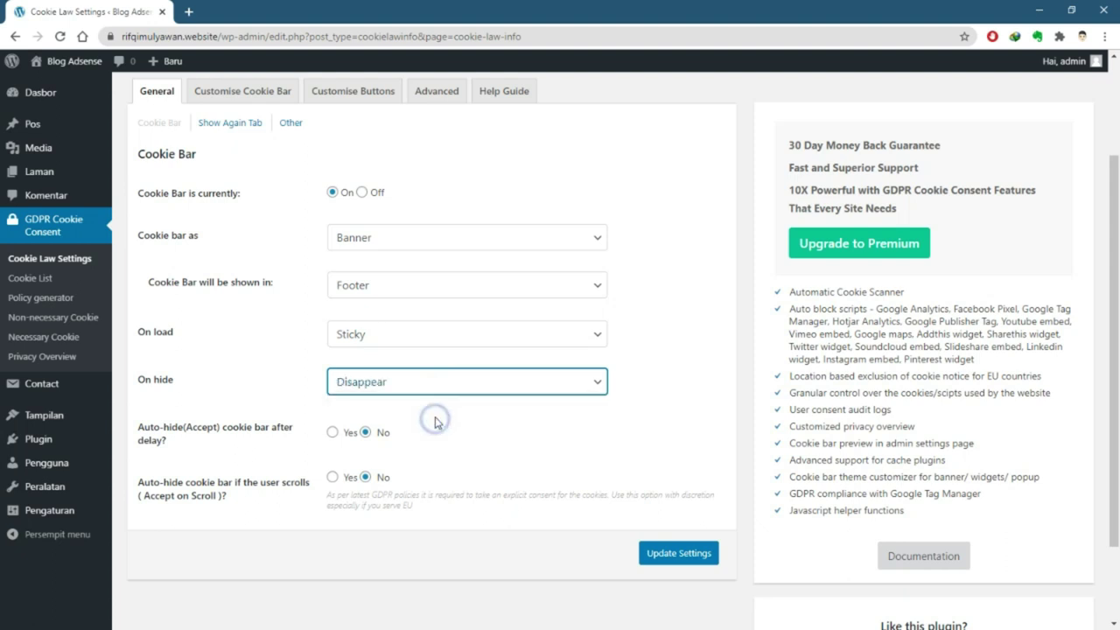
{"action": "left_click", "coordinate": [461, 443]}
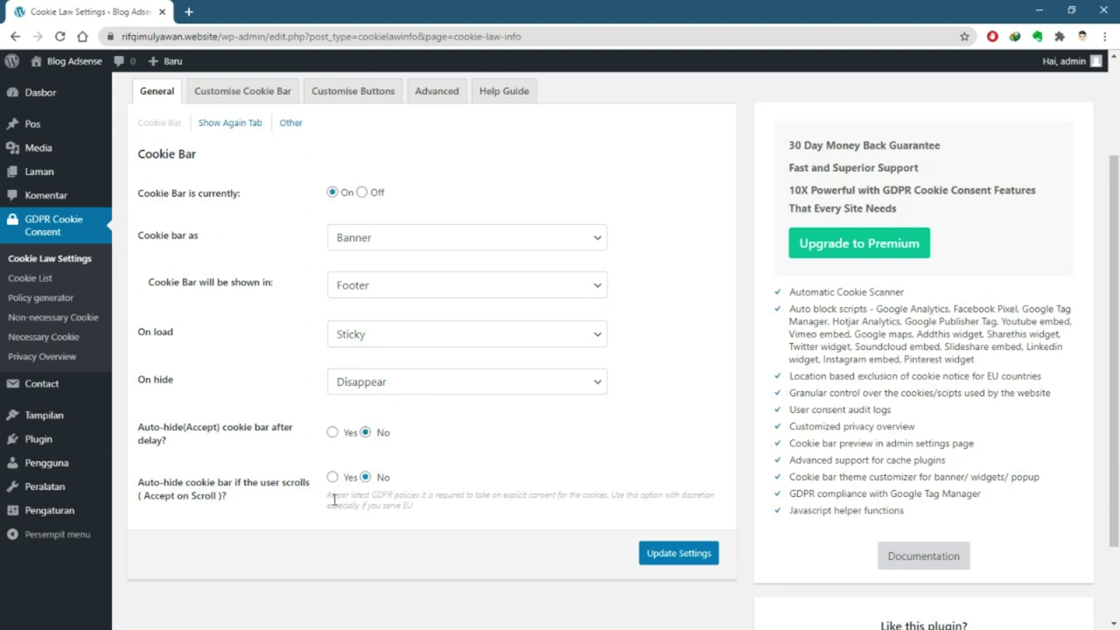
- Bring up the Show Again Tab section of the General settings
{"action": "scroll", "coordinate": [332, 497], "scroll_direction": "up", "scroll_amount": 3}
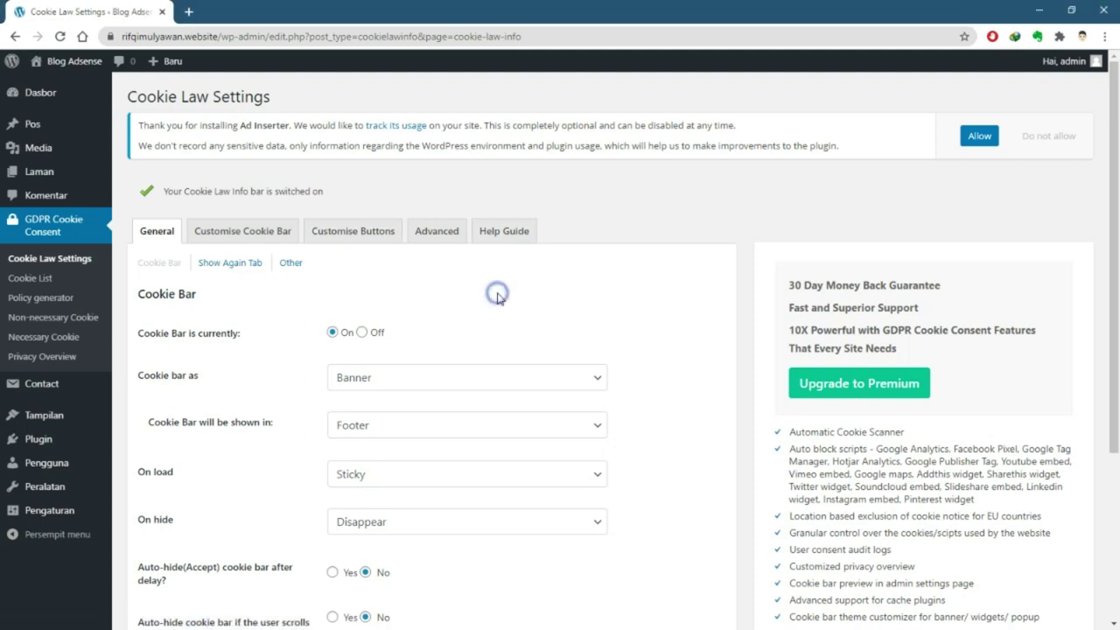
{"action": "scroll", "coordinate": [251, 280], "scroll_direction": "down", "scroll_amount": 1}
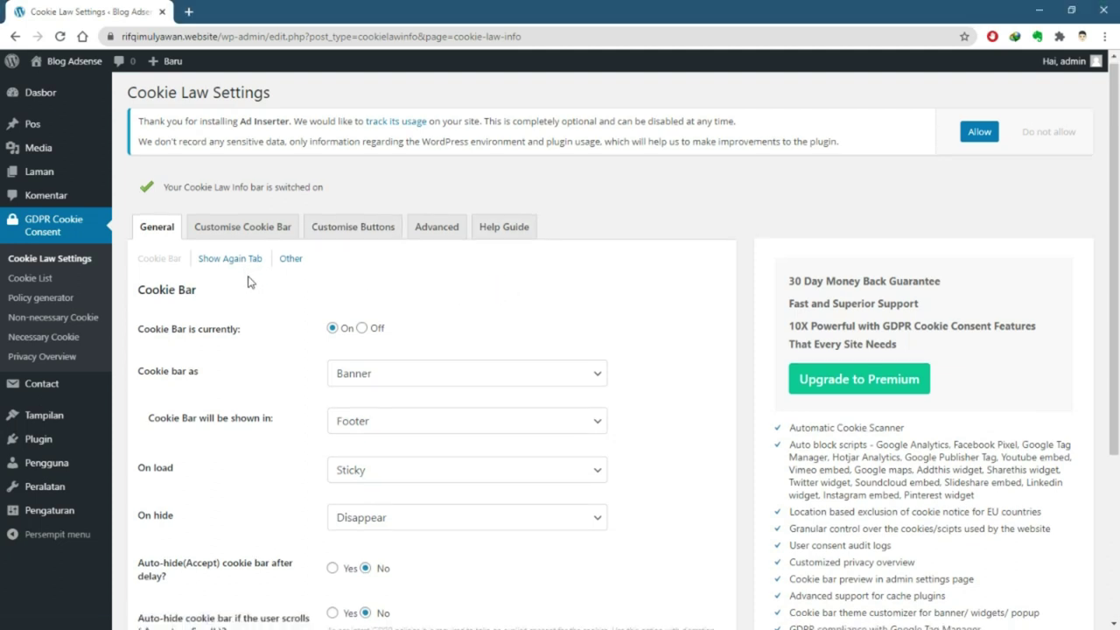
{"action": "scroll", "coordinate": [251, 288], "scroll_direction": "down", "scroll_amount": 2}
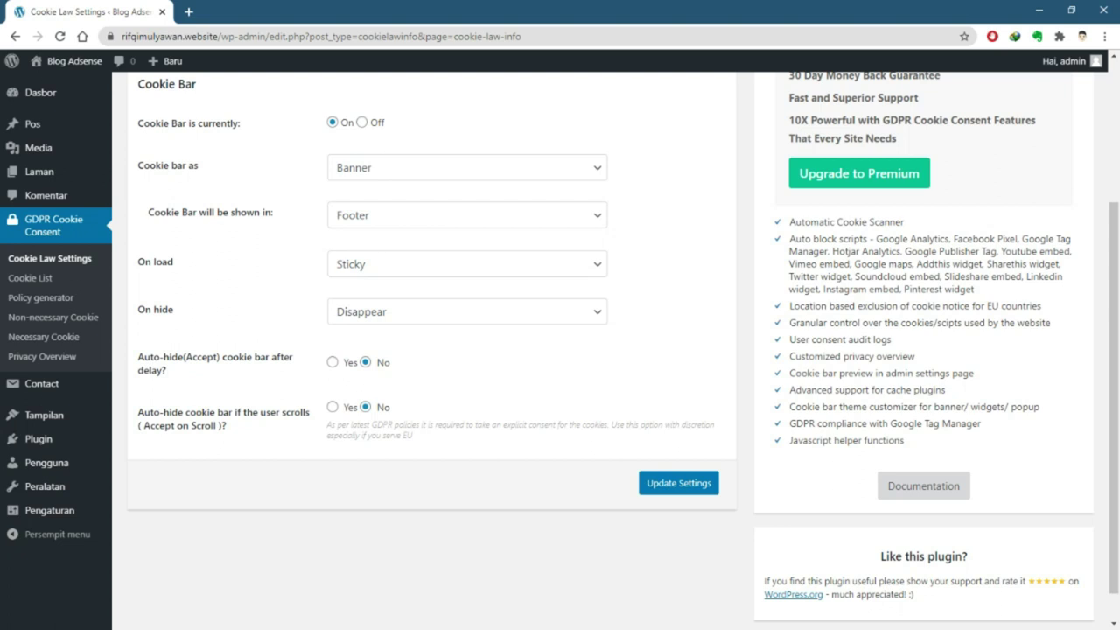
{"action": "scroll", "coordinate": [515, 278], "scroll_direction": "down", "scroll_amount": 1}
{"action": "scroll", "coordinate": [512, 280], "scroll_direction": "up", "scroll_amount": 3}
{"action": "left_click", "coordinate": [232, 230]}
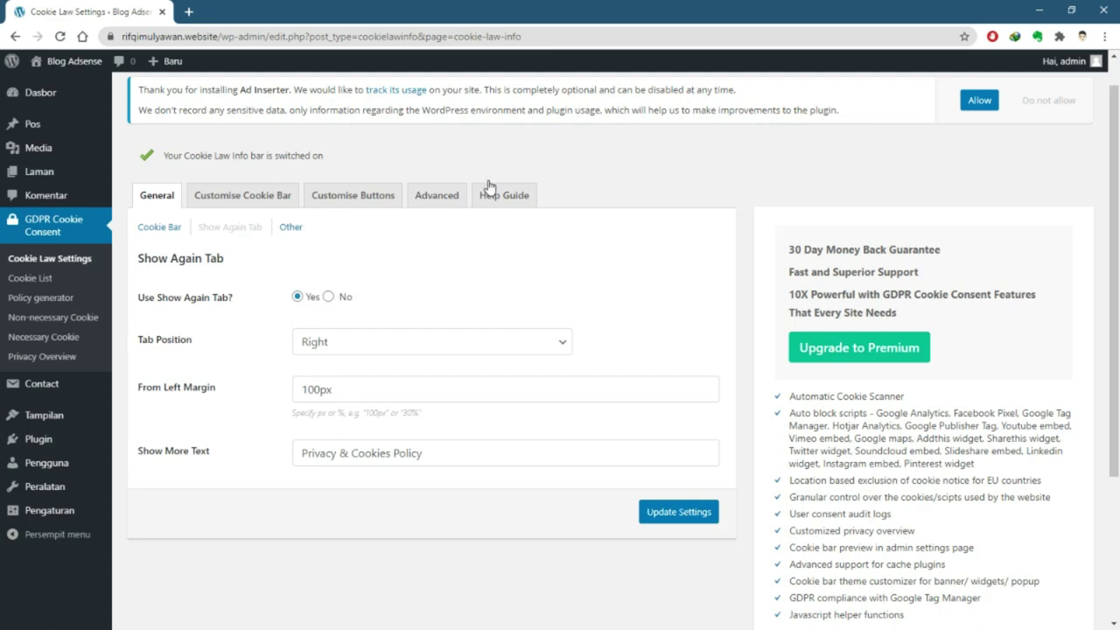
- Set Tab Position to Left and 'Use Show Again Tab?' to No, then go to Other
{"action": "left_click", "coordinate": [531, 350]}
{"action": "left_click", "coordinate": [480, 378]}
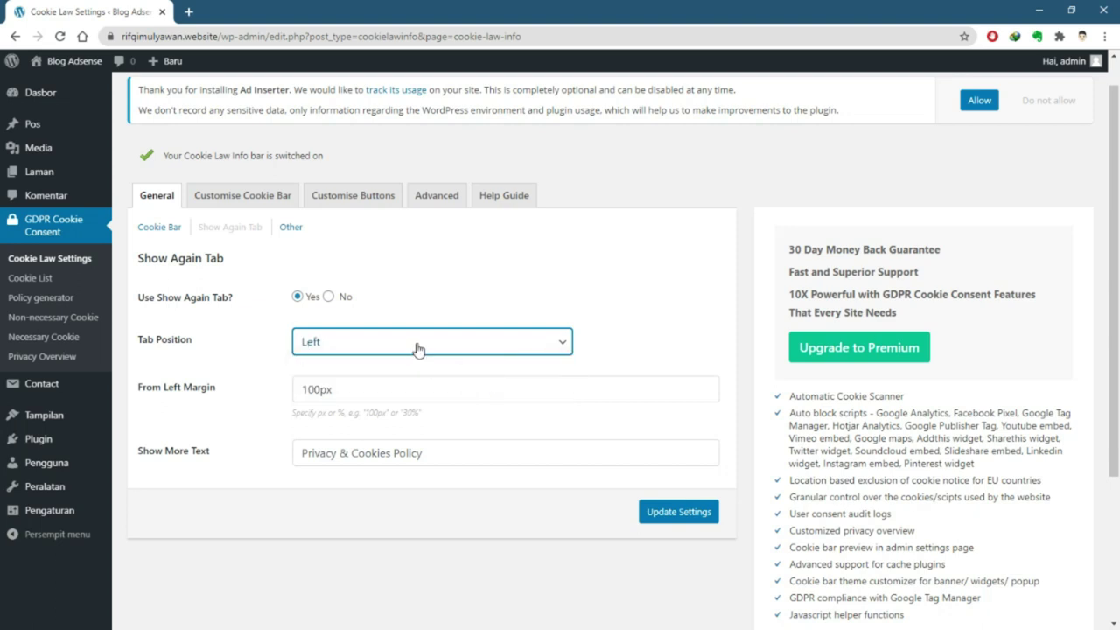
{"action": "left_click", "coordinate": [423, 298]}
{"action": "left_click", "coordinate": [328, 298]}
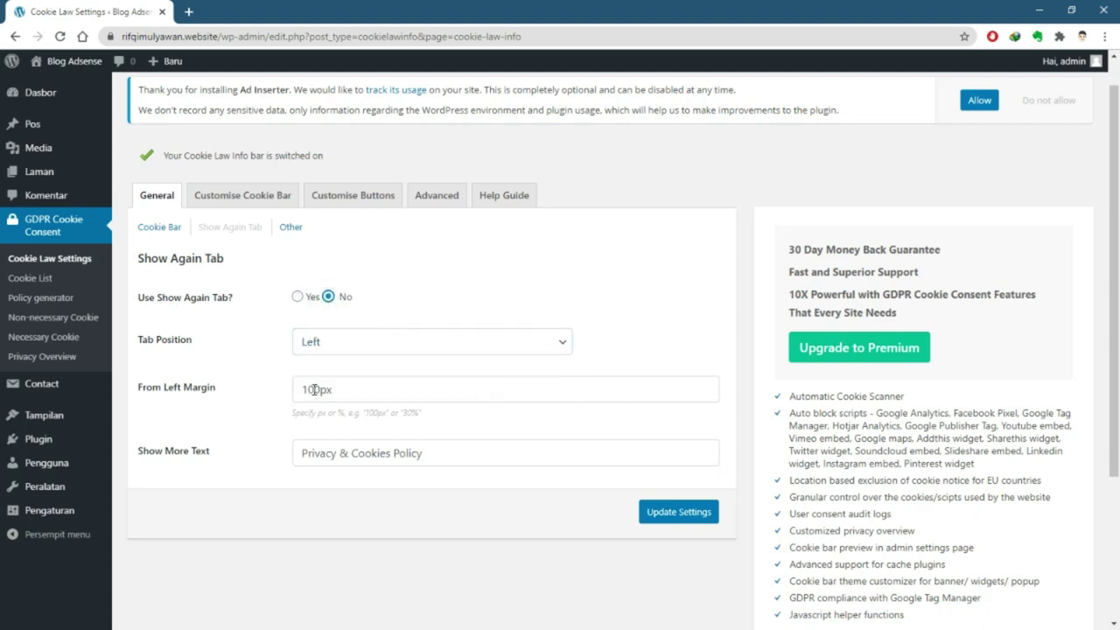
{"action": "scroll", "coordinate": [404, 401], "scroll_direction": "down", "scroll_amount": 1}
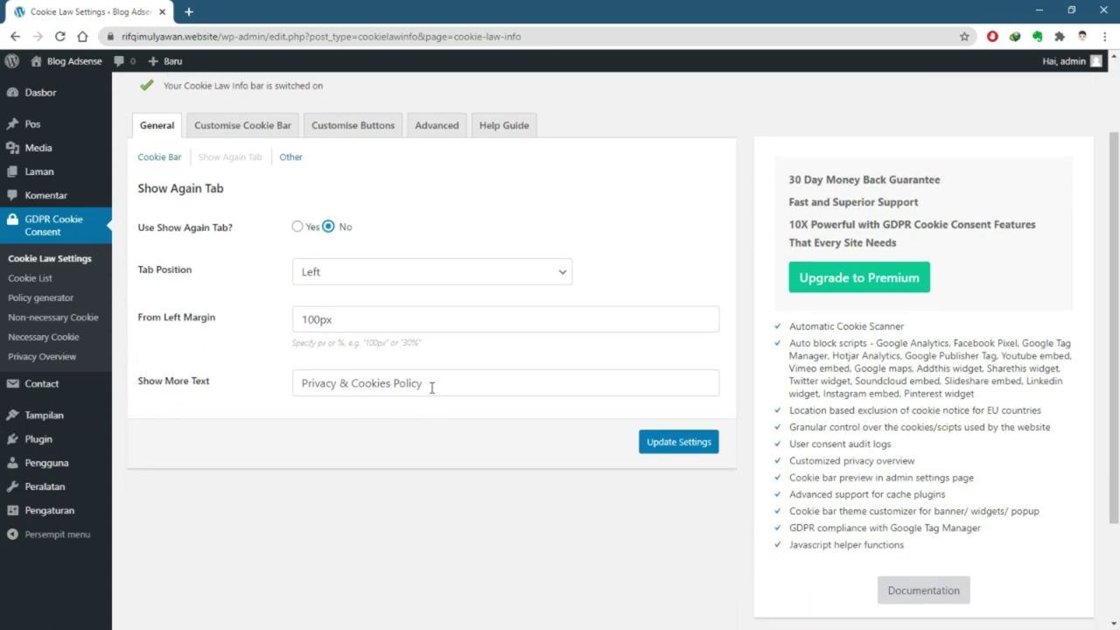
{"action": "left_click", "coordinate": [390, 384]}
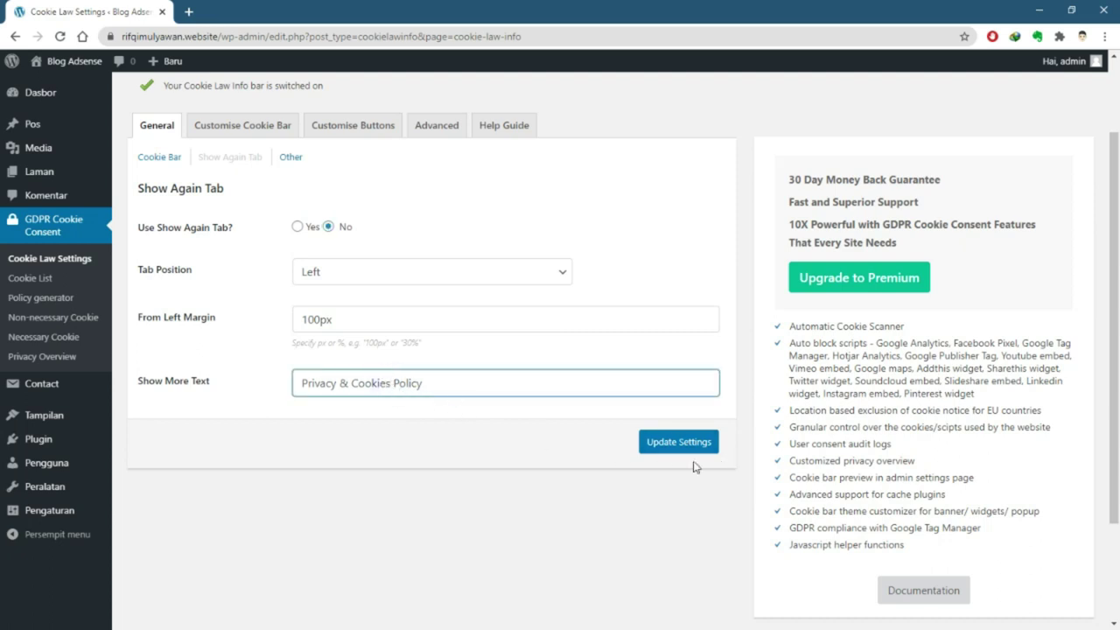
{"action": "left_click", "coordinate": [290, 161]}
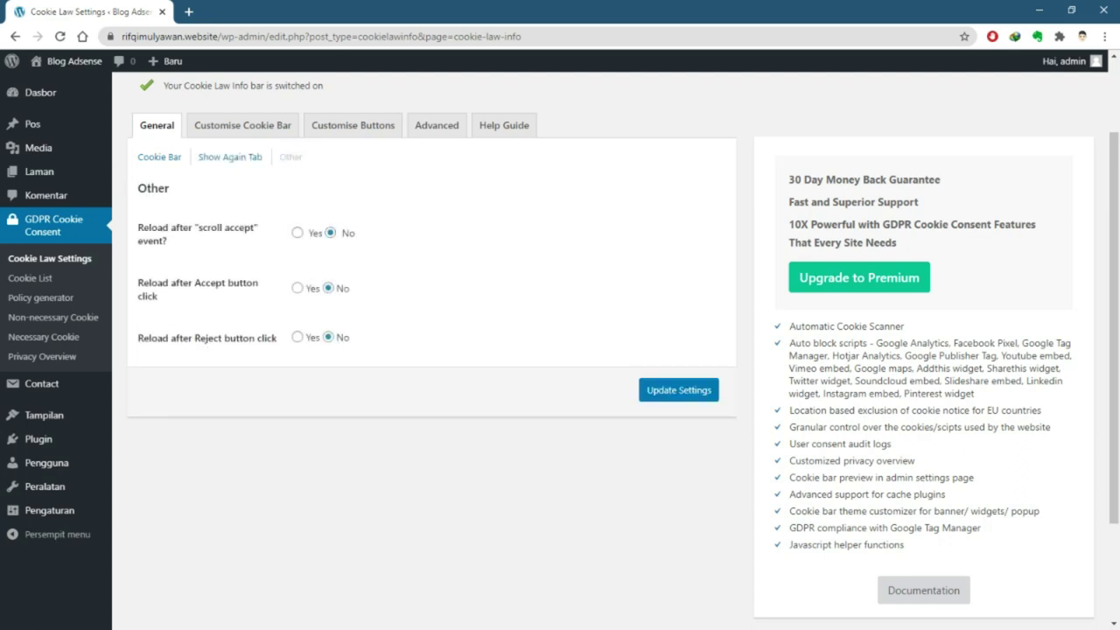
- Set Reload after Accept and Reject clicks to Yes, Update Settings, then open Customise Cookie Bar
{"action": "left_click", "coordinate": [301, 289]}
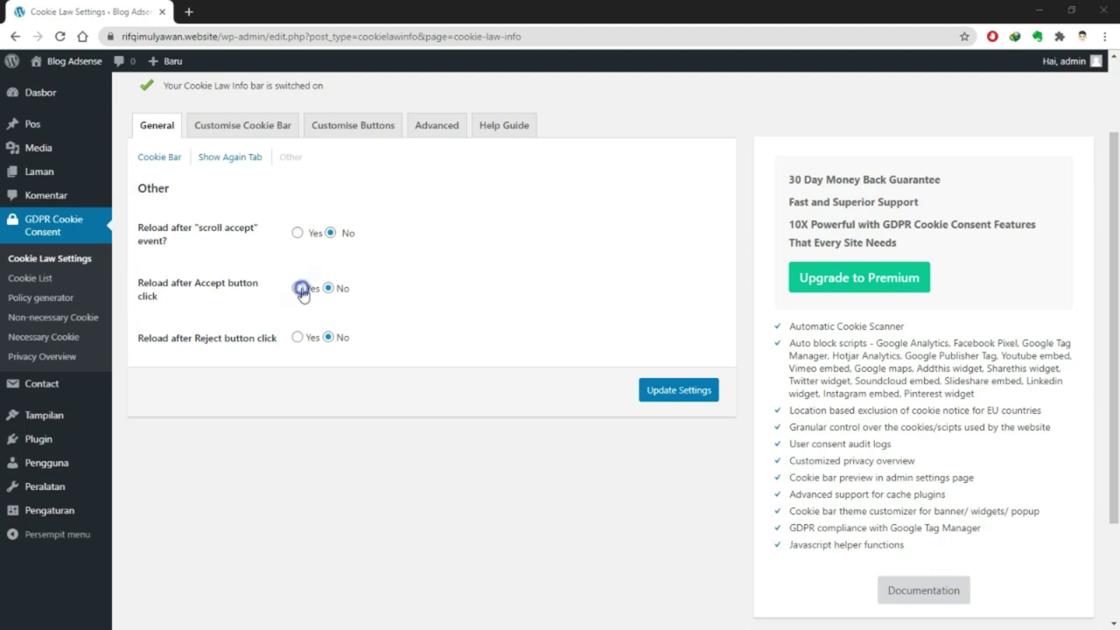
{"action": "left_click", "coordinate": [298, 338]}
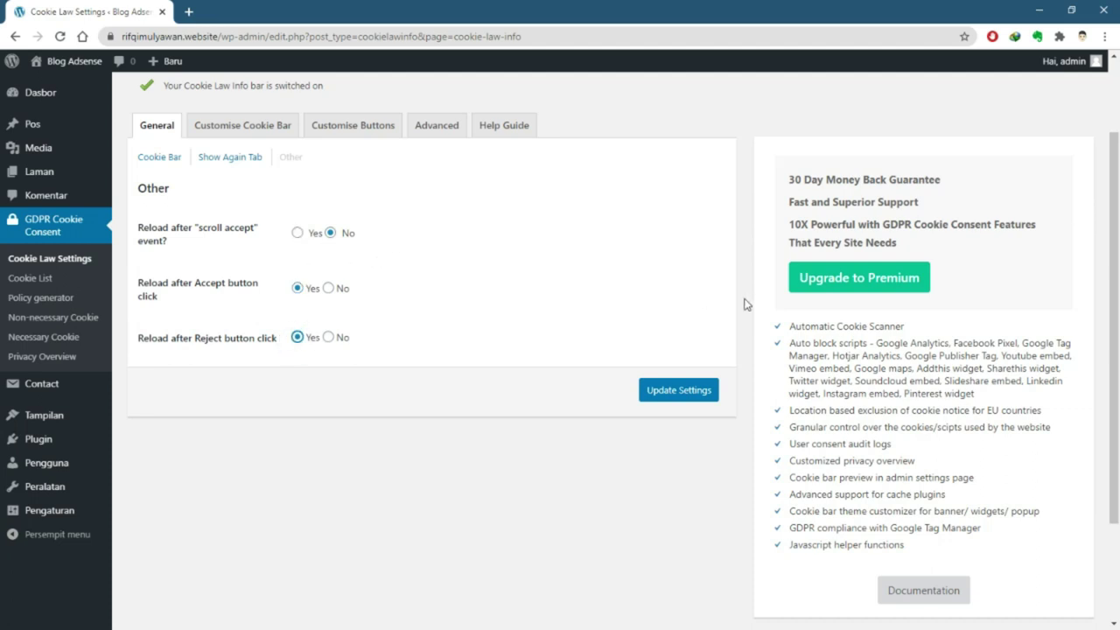
{"action": "left_click", "coordinate": [660, 384]}
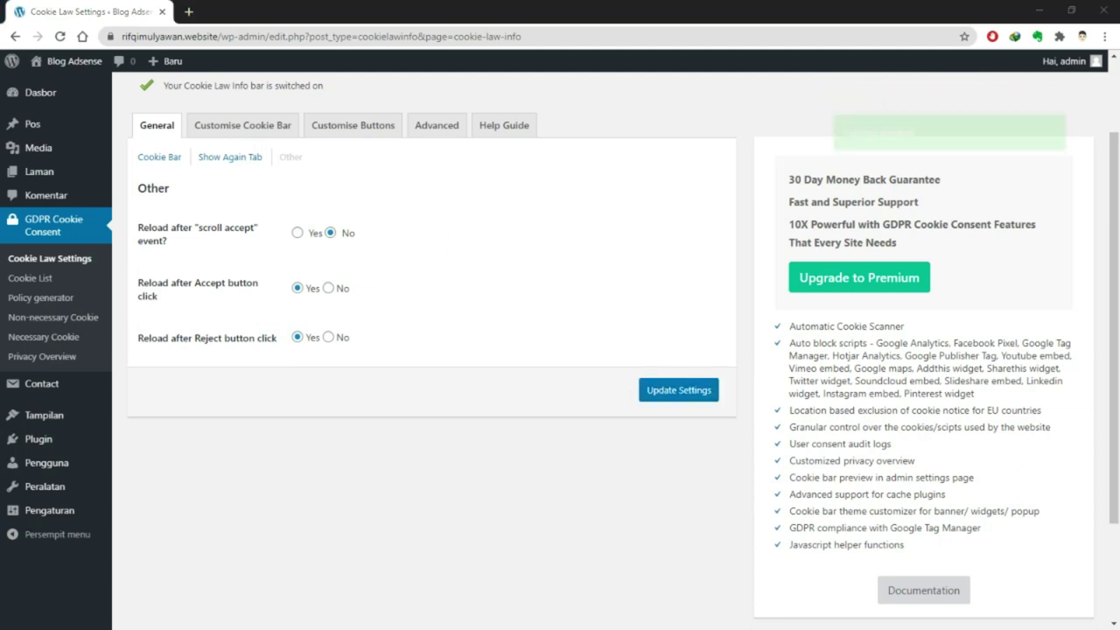
{"action": "left_click", "coordinate": [219, 124]}
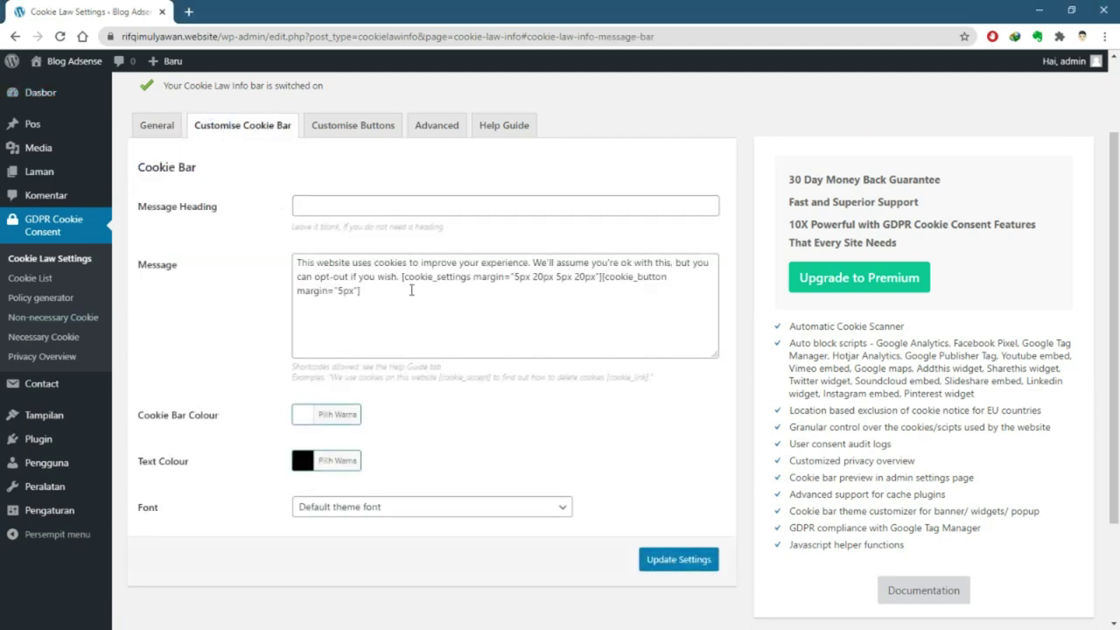
- Select the message text from its start through 'wish' and copy it with Ctrl+C, excluding the shortcodes
{"action": "left_click", "coordinate": [542, 261]}
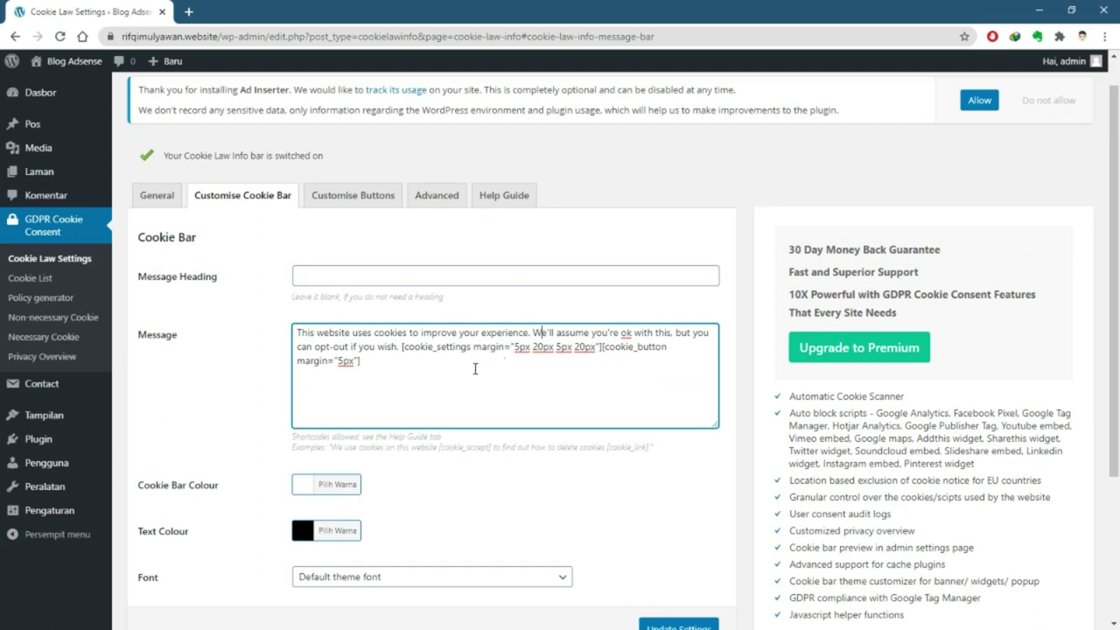
{"action": "left_click_drag", "start_coordinate": [300, 332], "coordinate": [297, 332]}
{"action": "left_click_drag", "start_coordinate": [297, 332], "coordinate": [398, 347]}
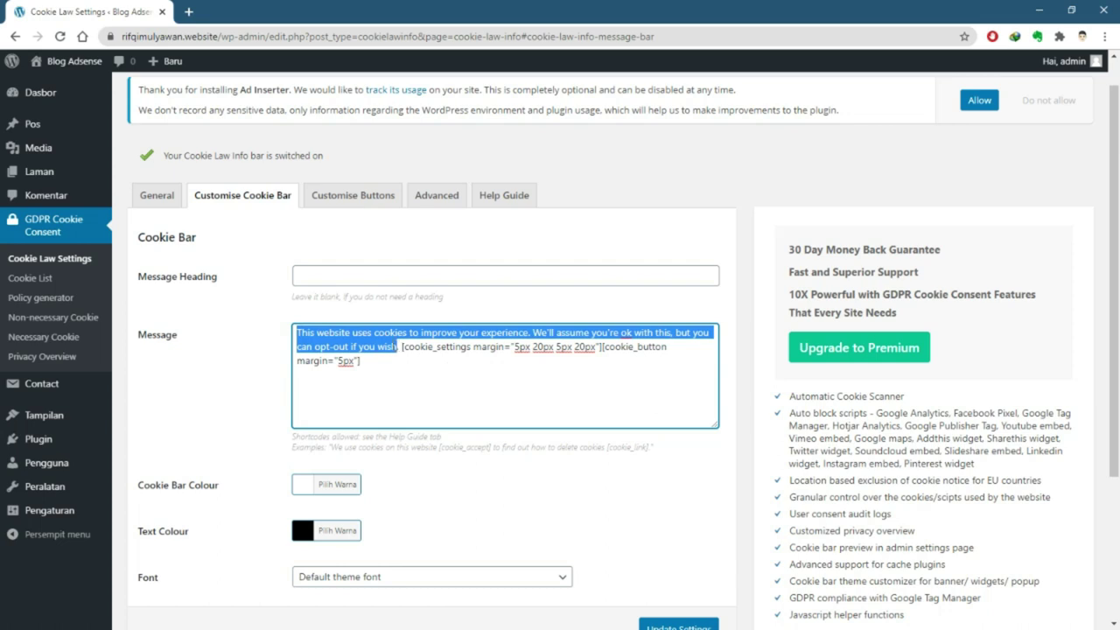
{"action": "left_click", "coordinate": [336, 333]}
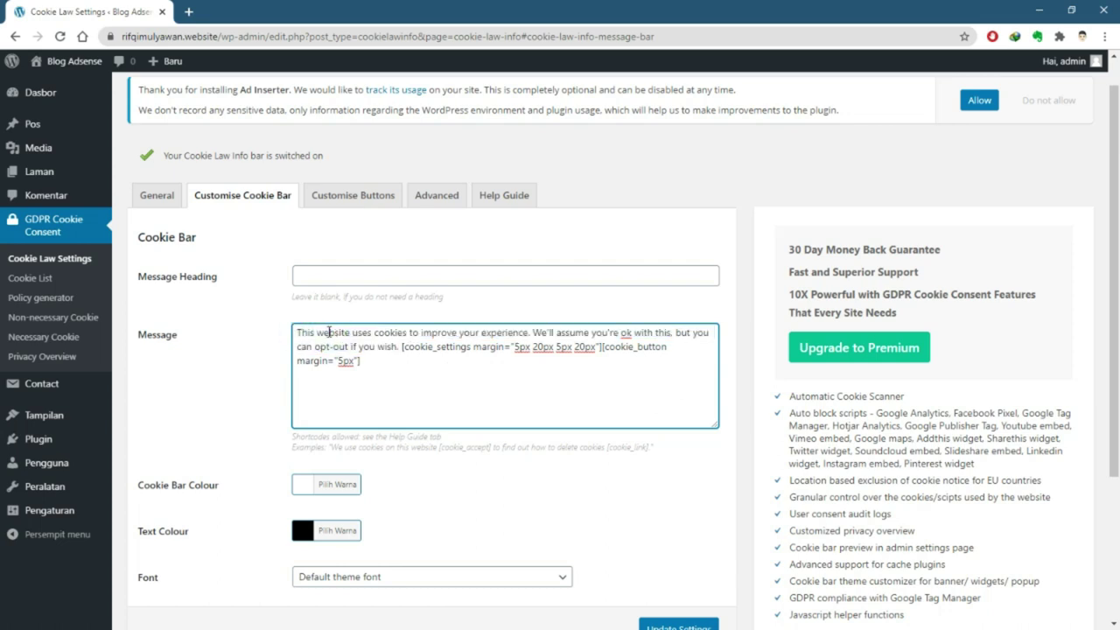
{"action": "type", "text": "W"}
{"action": "key", "text": "BackSpace"}
{"action": "key", "text": "shift+Down"}
{"action": "key", "text": "shift+Right"}
{"action": "key", "text": "shift+Right"}
{"action": "key", "text": "shift+Right"}
{"action": "key", "text": "shift+Right"}
{"action": "key", "text": "shift+Right"}
{"action": "key", "text": "shift+Right"}
{"action": "key", "text": "shift+Right"}
{"action": "key", "text": "shift+Right"}
{"action": "key", "text": "shift+Right"}
{"action": "key", "text": "shift+Right"}
{"action": "key", "text": "shift+Right"}
{"action": "key", "text": "shift+Right"}
{"action": "key", "text": "shift+Right"}
{"action": "key", "text": "shift+Right"}
{"action": "key", "text": "shift+Right"}
{"action": "key", "text": "shift+Right"}
{"action": "key", "text": "shift+Right"}
{"action": "key", "text": "shift+Right"}
{"action": "key", "text": "shift+Right"}
{"action": "key", "text": "shift+Right"}
{"action": "key", "text": "ctrl+c"}
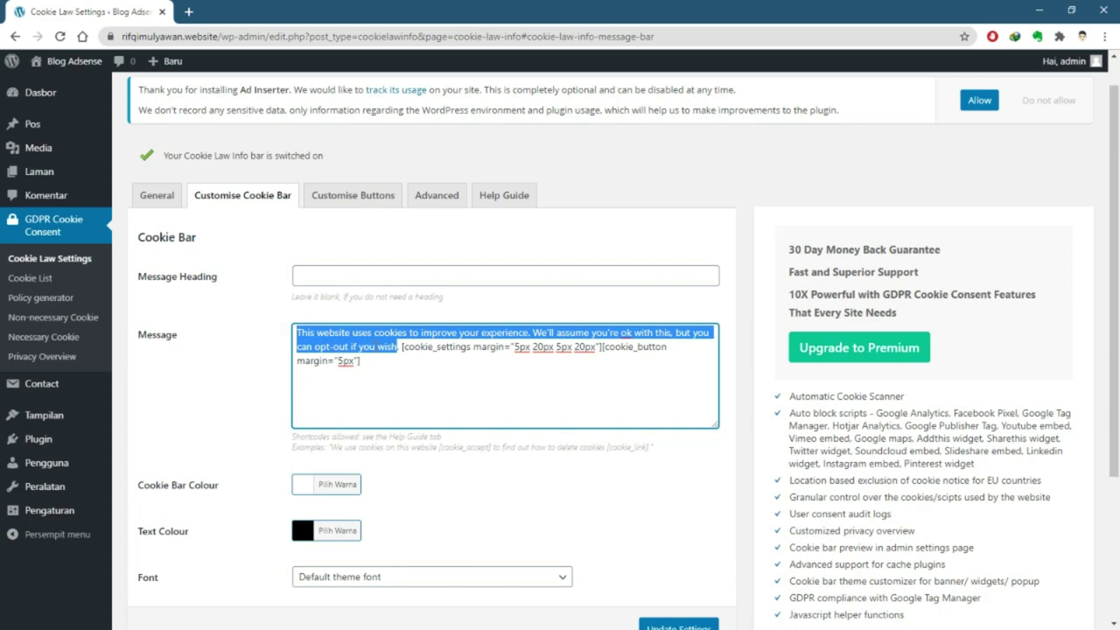
- Open Google Translate in a new browser tab
{"action": "left_click", "coordinate": [188, 12]}
{"action": "type", "text": "tra"}
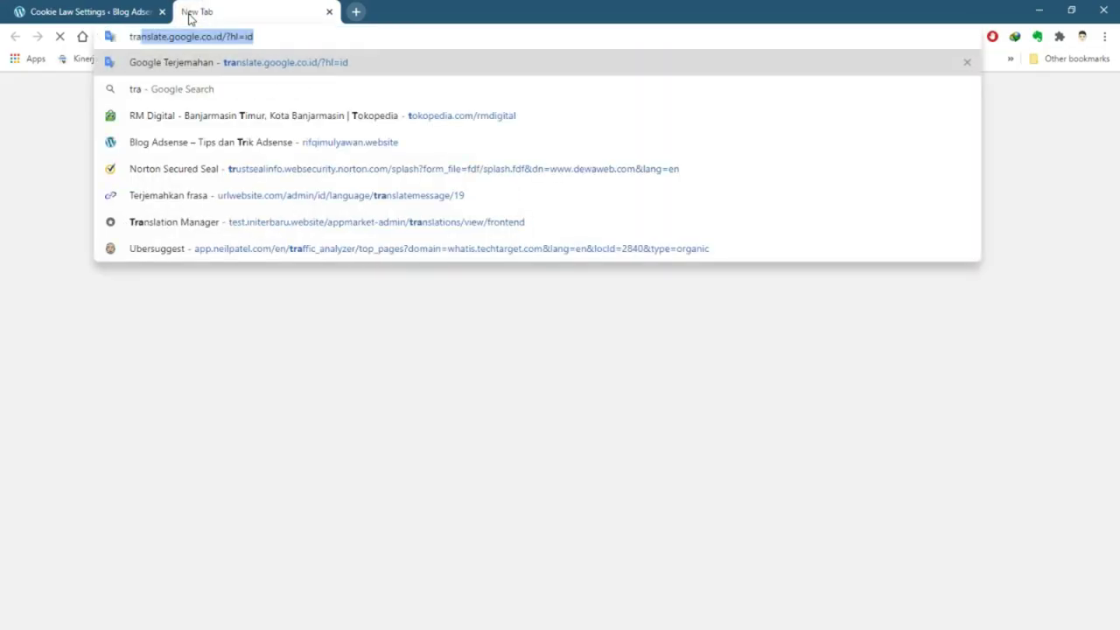
{"action": "key", "text": "Return"}
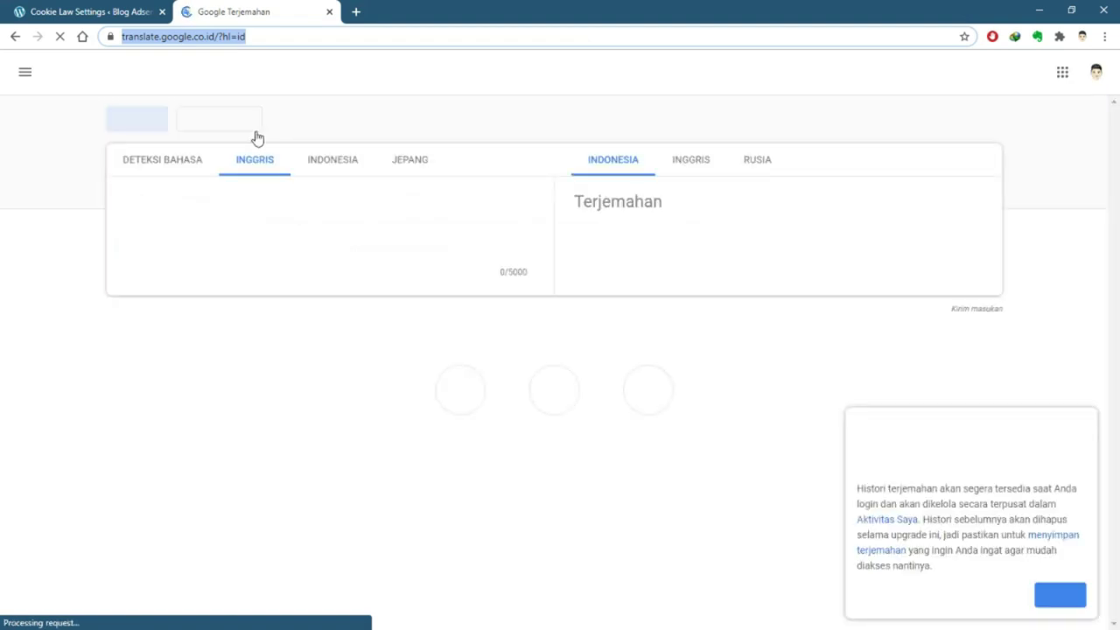
- Paste the English cookie message, copy its Indonesian translation, and return to WordPress
{"action": "left_click", "coordinate": [284, 219]}
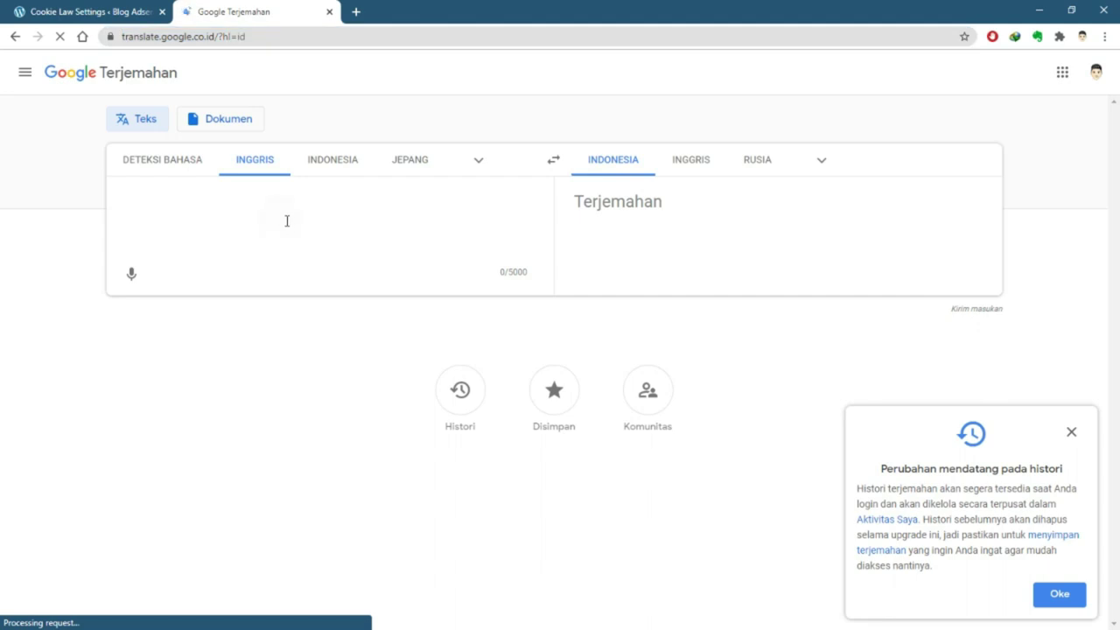
{"action": "right_click", "coordinate": [286, 220]}
{"action": "left_click", "coordinate": [320, 320]}
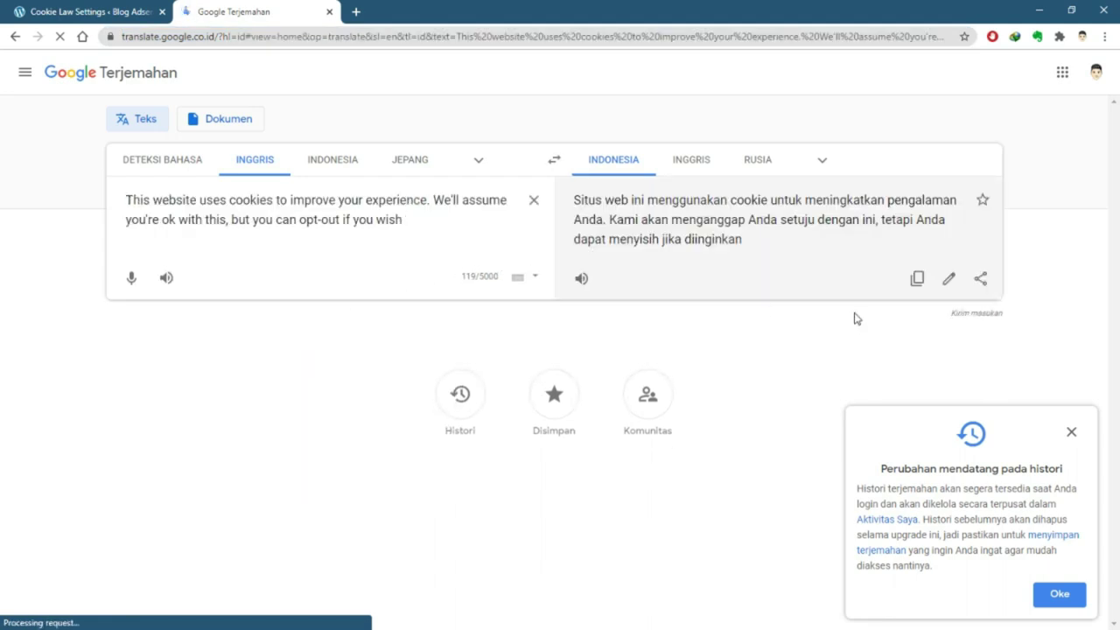
{"action": "left_click", "coordinate": [917, 279]}
{"action": "left_click", "coordinate": [117, 11]}
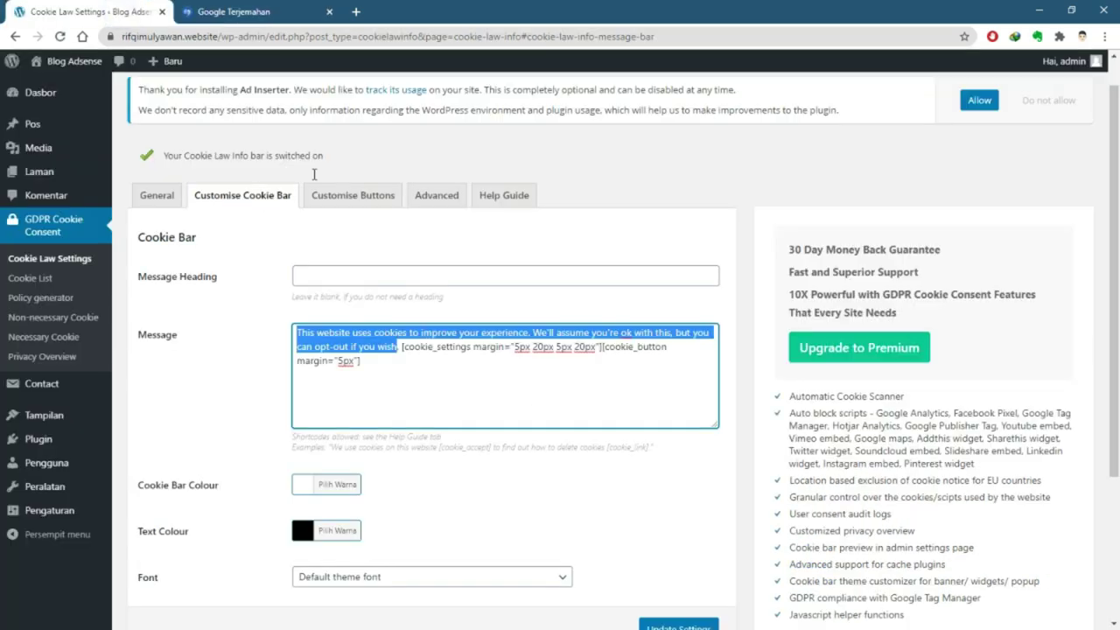
- Replace the English cookie message with the Indonesian text, adding a period and 'nya'
{"action": "left_click", "coordinate": [368, 343]}
{"action": "left_click_drag", "start_coordinate": [297, 332], "coordinate": [398, 347]}
{"action": "key", "text": "ctrl+v"}
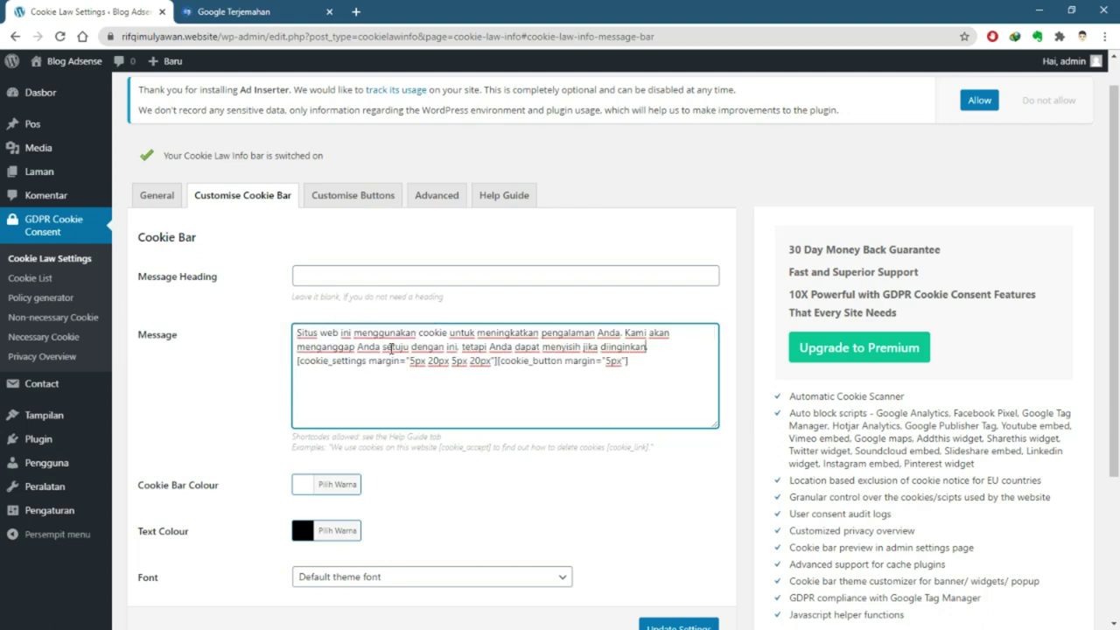
{"action": "type", "text": "."}
{"action": "left_click", "coordinate": [582, 350]}
{"action": "type", "text": "nya"}
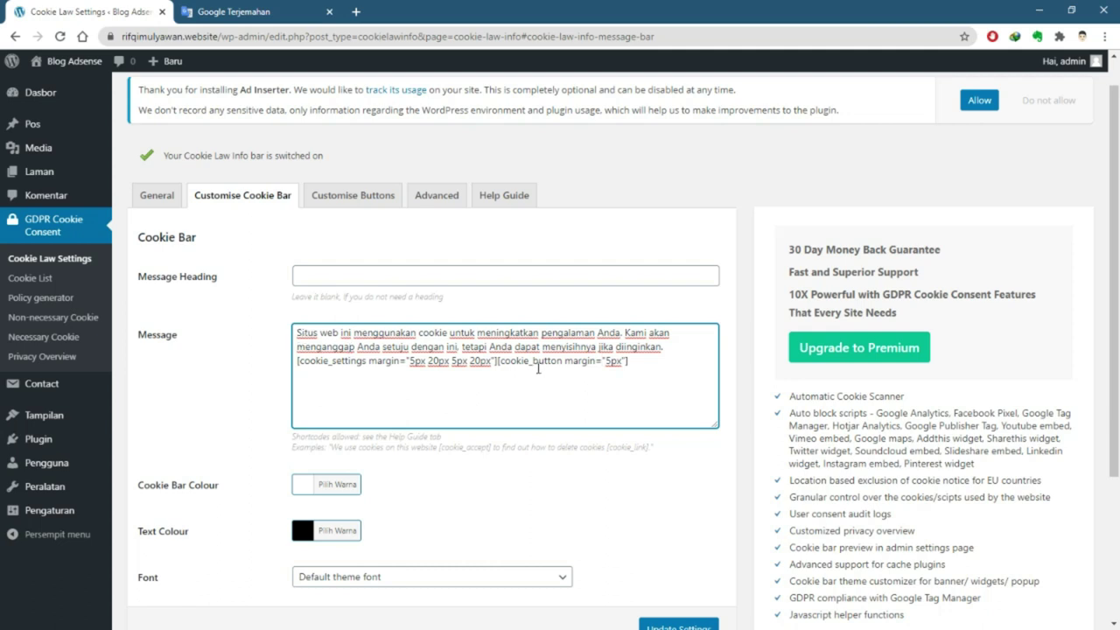
- Save the translated cookie bar message with Update Settings
{"action": "scroll", "coordinate": [537, 368], "scroll_direction": "down", "scroll_amount": 3}
{"action": "scroll", "coordinate": [542, 382], "scroll_direction": "up", "scroll_amount": 3}
{"action": "scroll", "coordinate": [577, 384], "scroll_direction": "down", "scroll_amount": 2}
{"action": "left_click", "coordinate": [679, 559]}
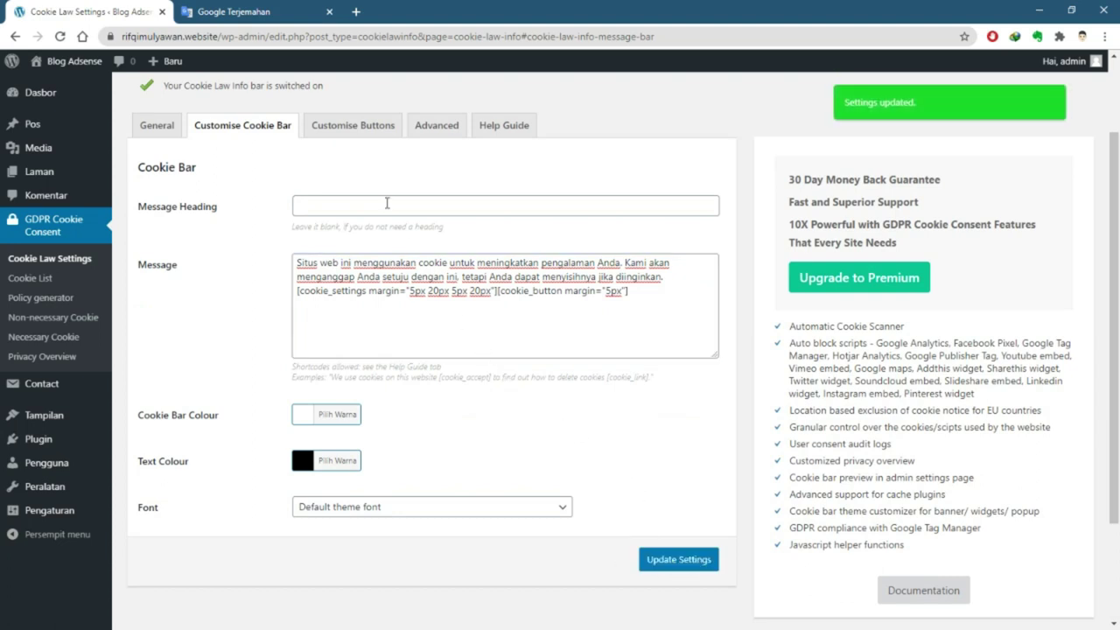
- Relabel the accept button 'Terima' in Customise Buttons, leaving its #000 background unchanged
{"action": "left_click", "coordinate": [360, 129]}
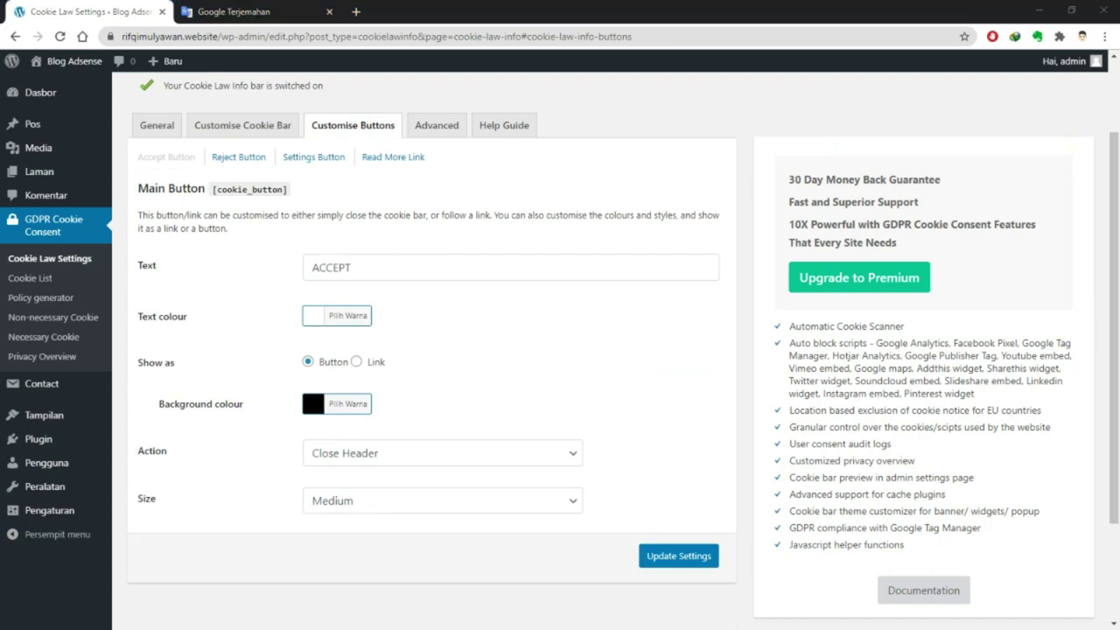
{"action": "double_click", "coordinate": [374, 264]}
{"action": "type", "text": "Terima"}
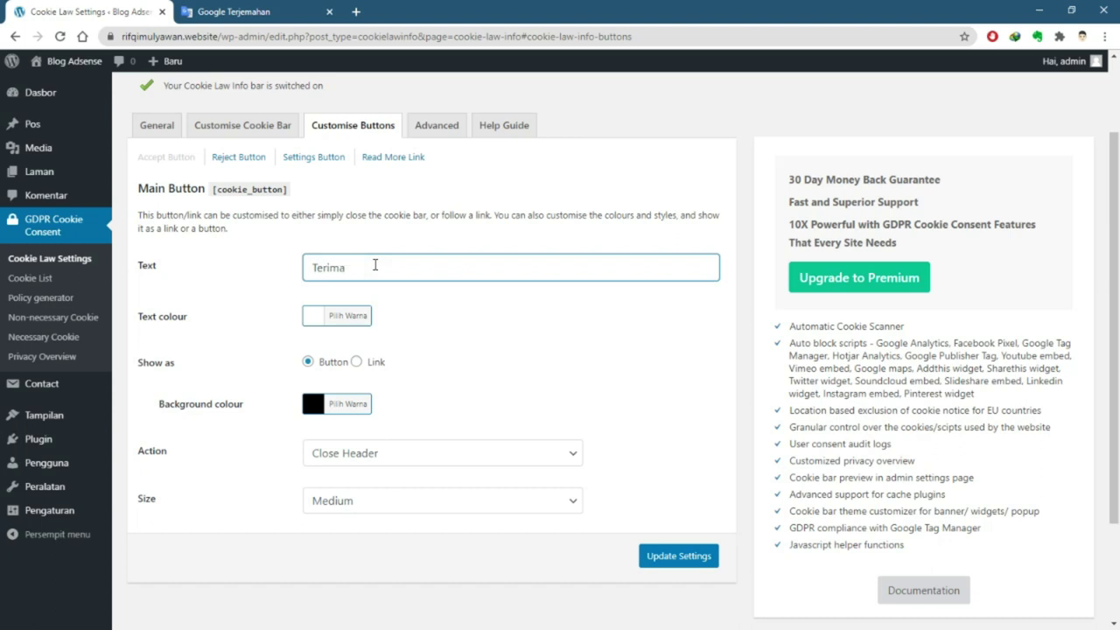
{"action": "left_click", "coordinate": [361, 408]}
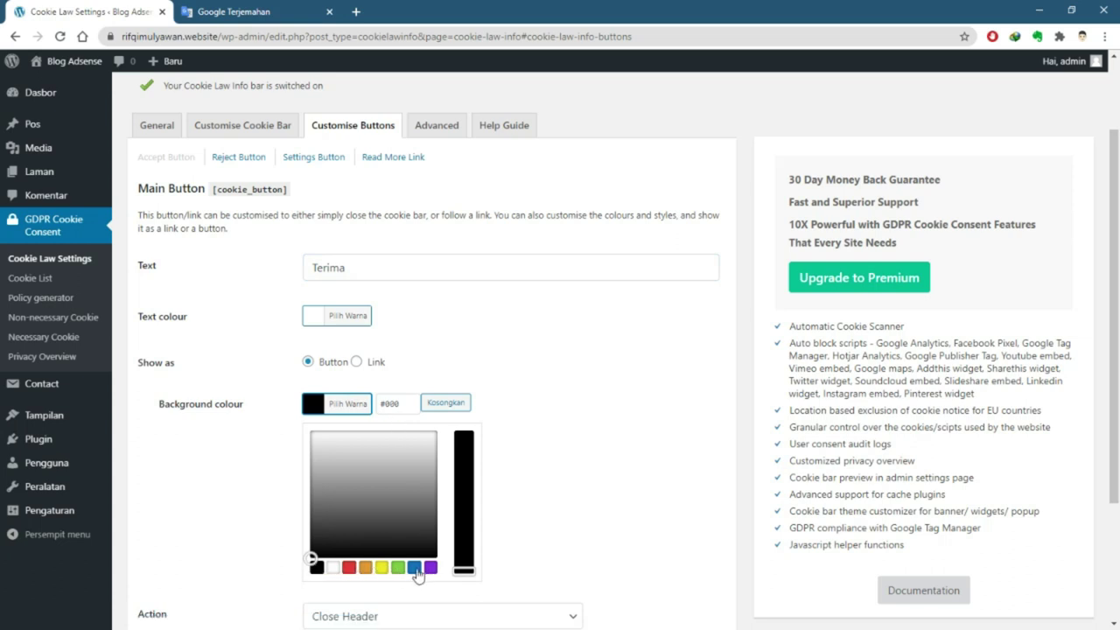
{"action": "left_click", "coordinate": [542, 383]}
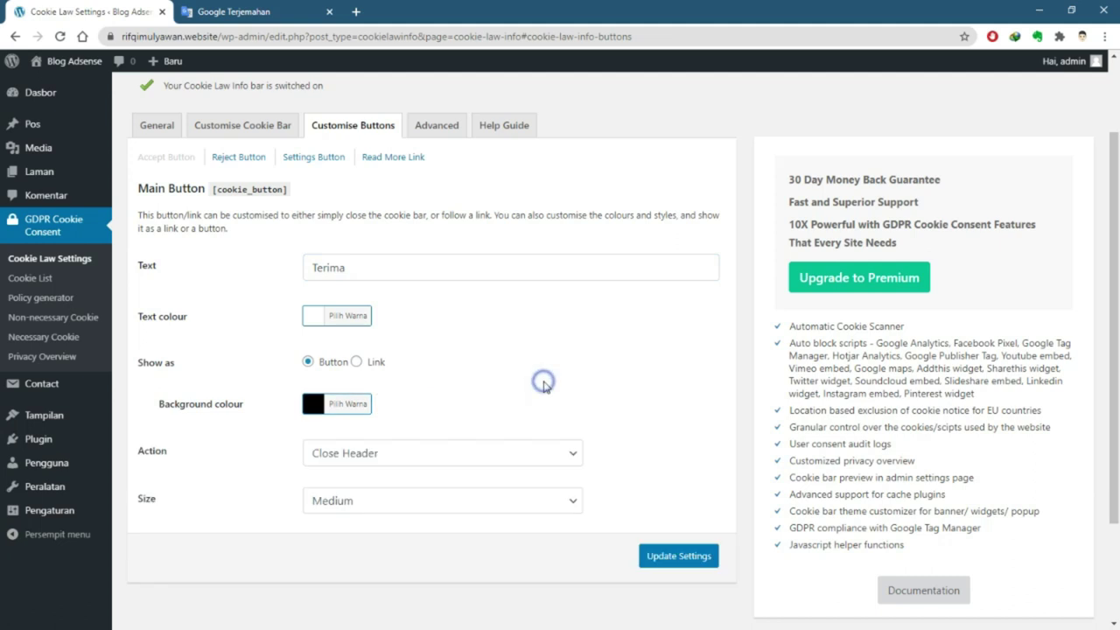
{"action": "scroll", "coordinate": [446, 375], "scroll_direction": "down", "scroll_amount": 3}
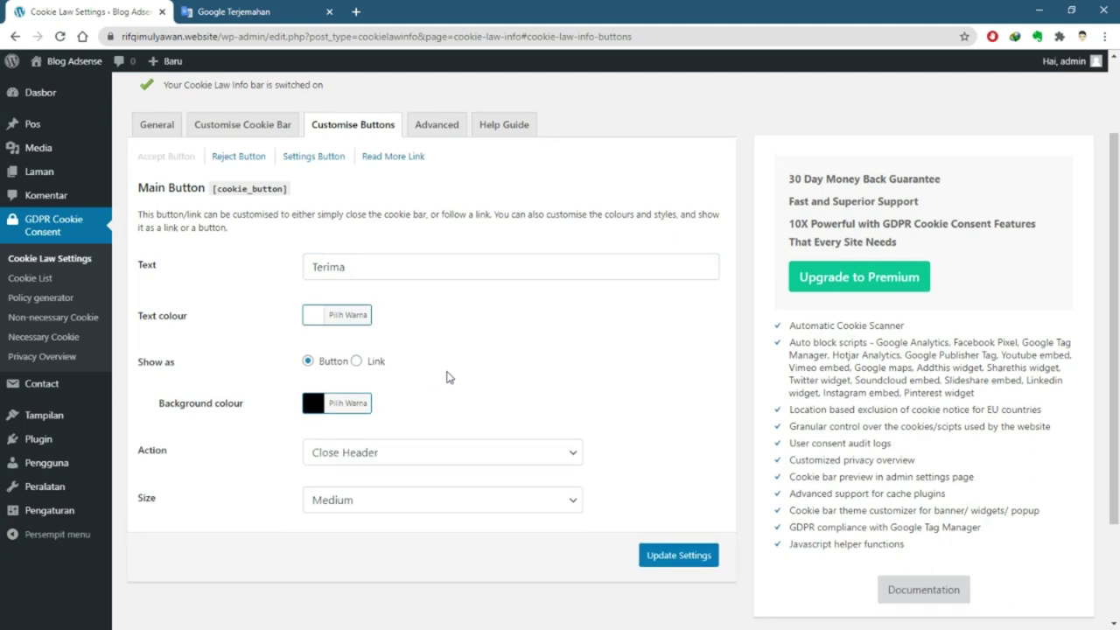
{"action": "scroll", "coordinate": [451, 381], "scroll_direction": "up", "scroll_amount": 4}
{"action": "scroll", "coordinate": [454, 384], "scroll_direction": "up", "scroll_amount": 1}
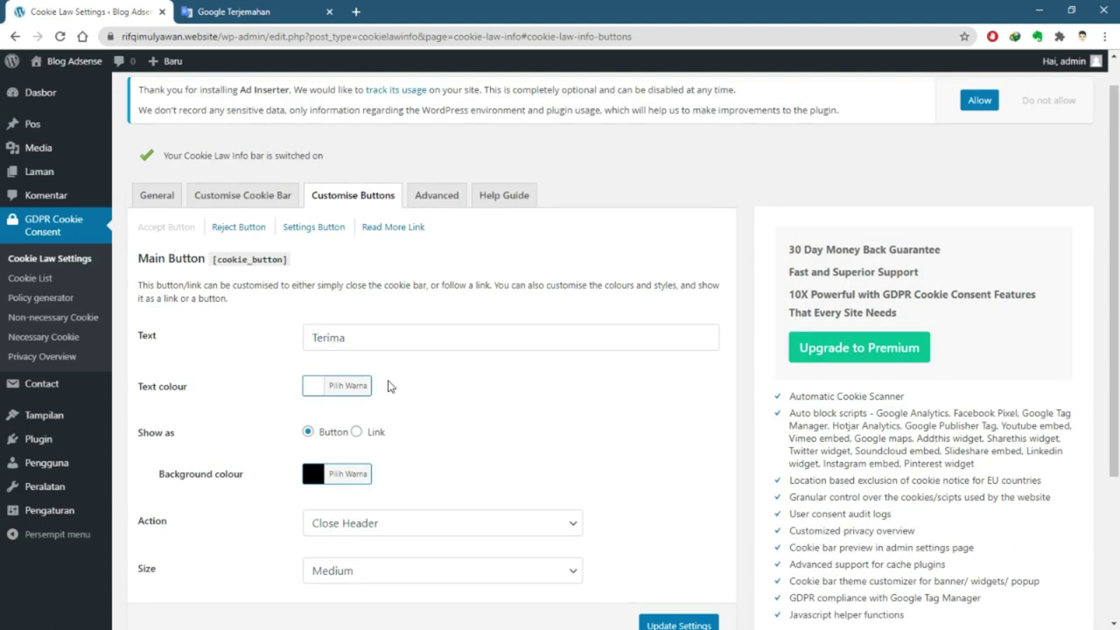
- Relabel the Reject button 'Tolak' and save the button settings
{"action": "left_click", "coordinate": [224, 228]}
{"action": "double_click", "coordinate": [365, 299]}
{"action": "type", "text": "Tolak"}
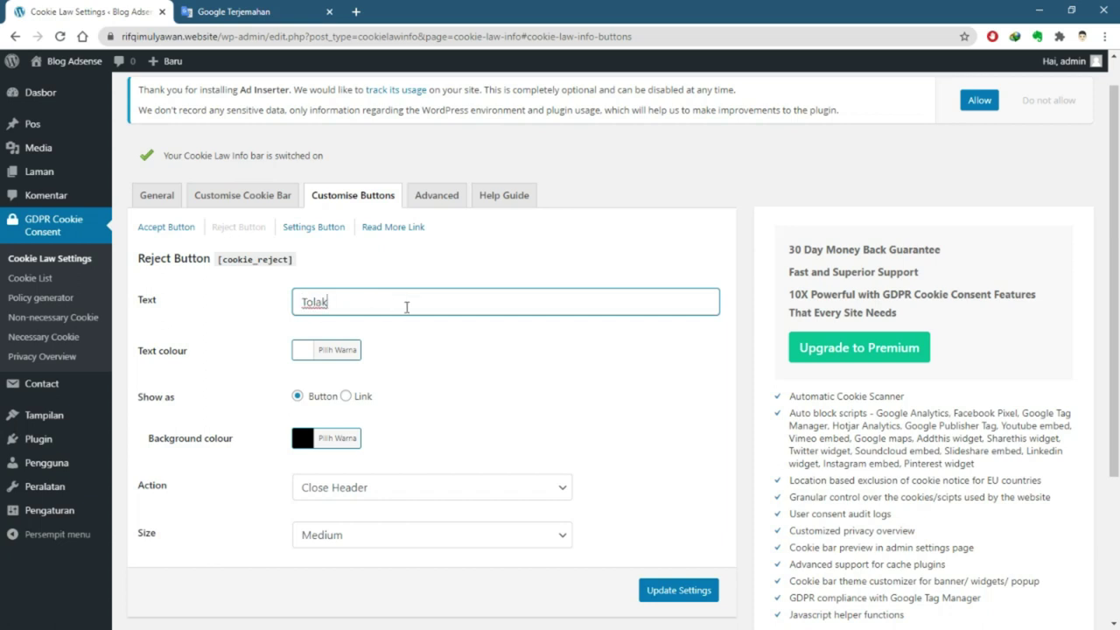
{"action": "left_click", "coordinate": [438, 342]}
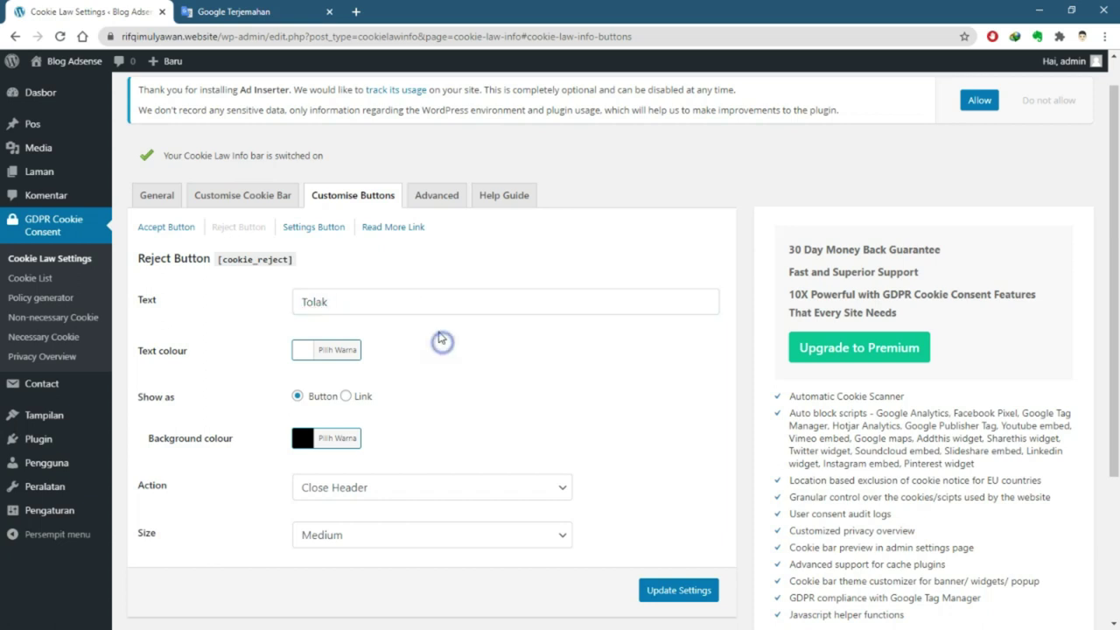
{"action": "scroll", "coordinate": [389, 405], "scroll_direction": "down", "scroll_amount": 2}
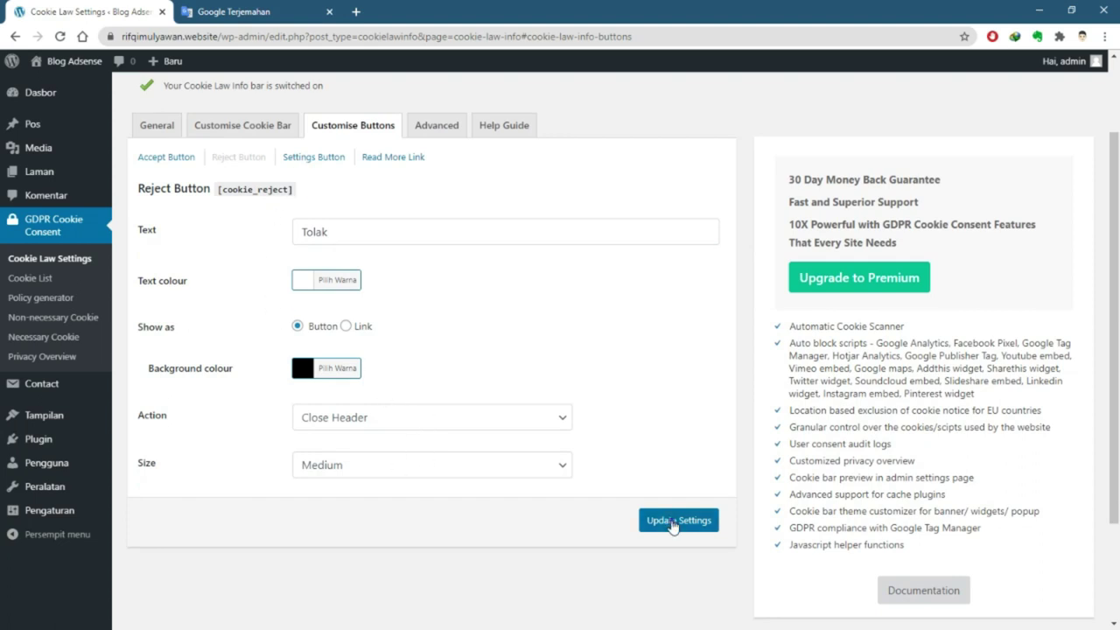
{"action": "left_click", "coordinate": [673, 523]}
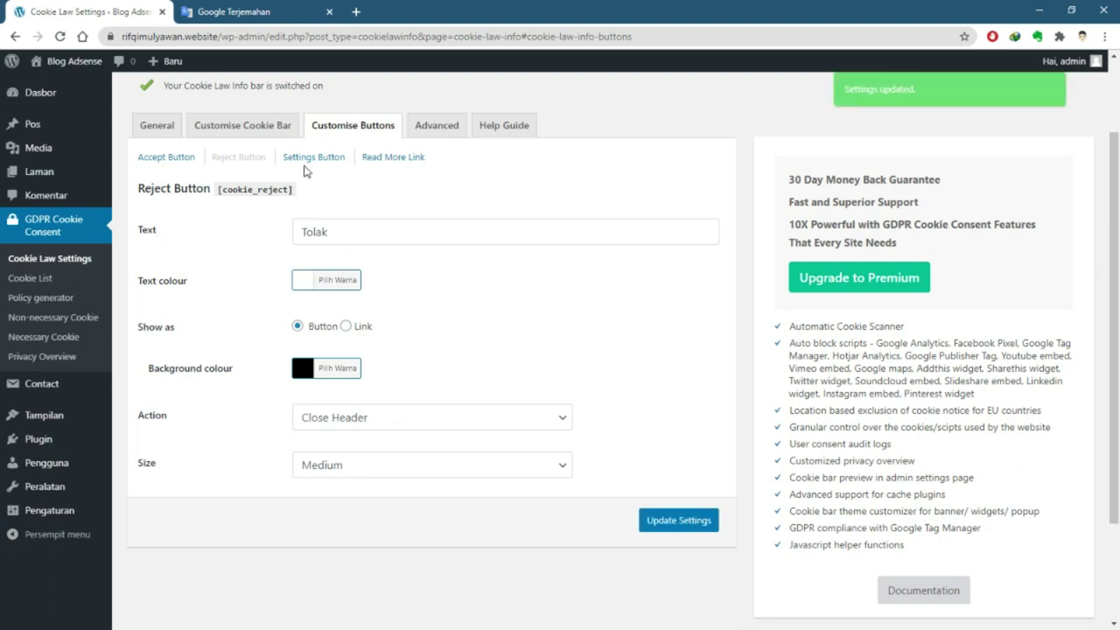
{"action": "left_click", "coordinate": [311, 161]}
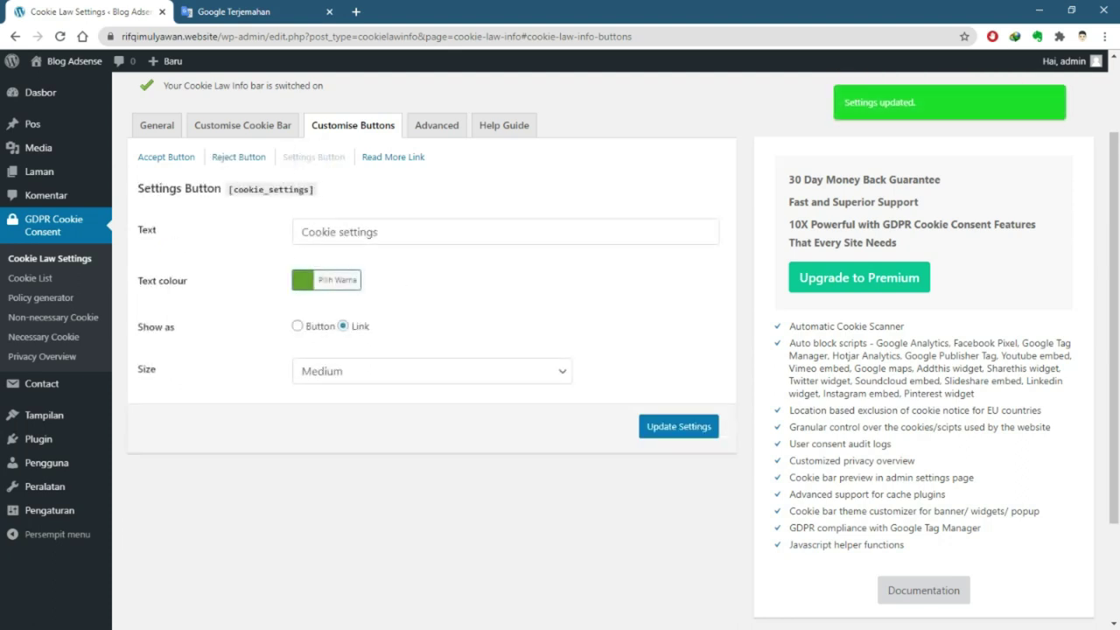
- Relabel the settings button 'Preferensi Cookie', make its text blue, and show it as a Button
{"action": "left_click", "coordinate": [365, 237]}
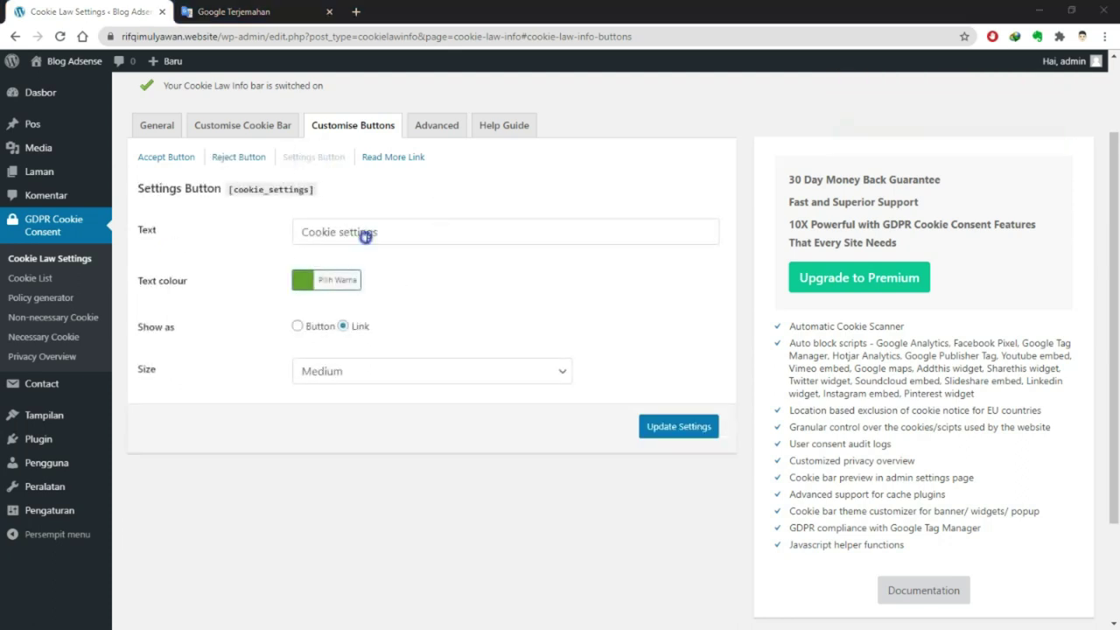
{"action": "double_click", "coordinate": [358, 233]}
{"action": "key", "text": "BackSpace"}
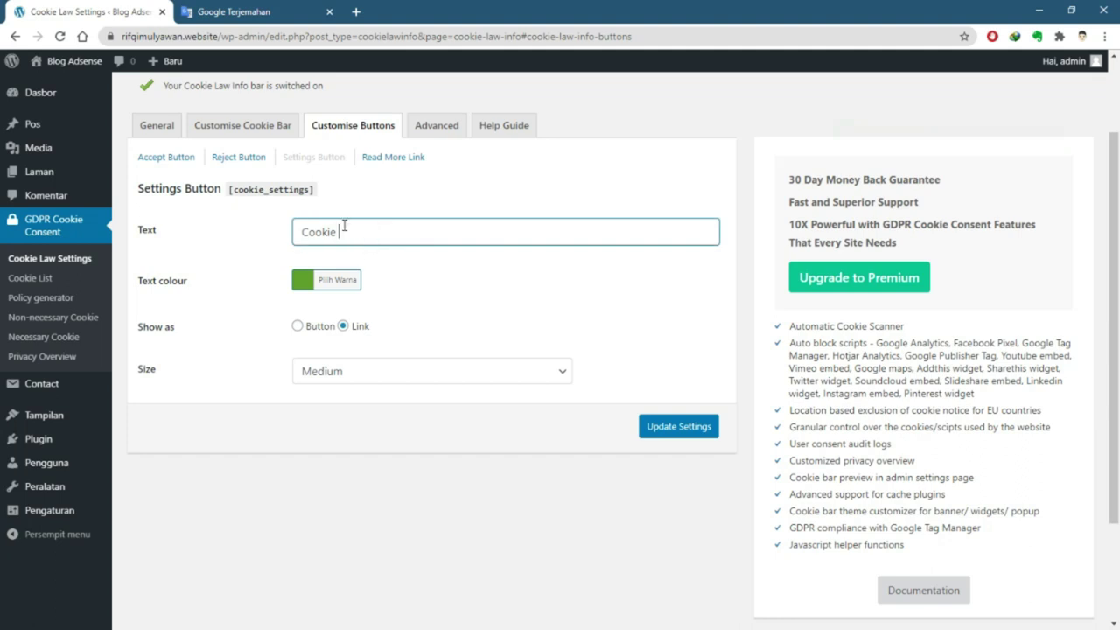
{"action": "key", "text": "Home"}
{"action": "type", "text": "Preferencsi"}
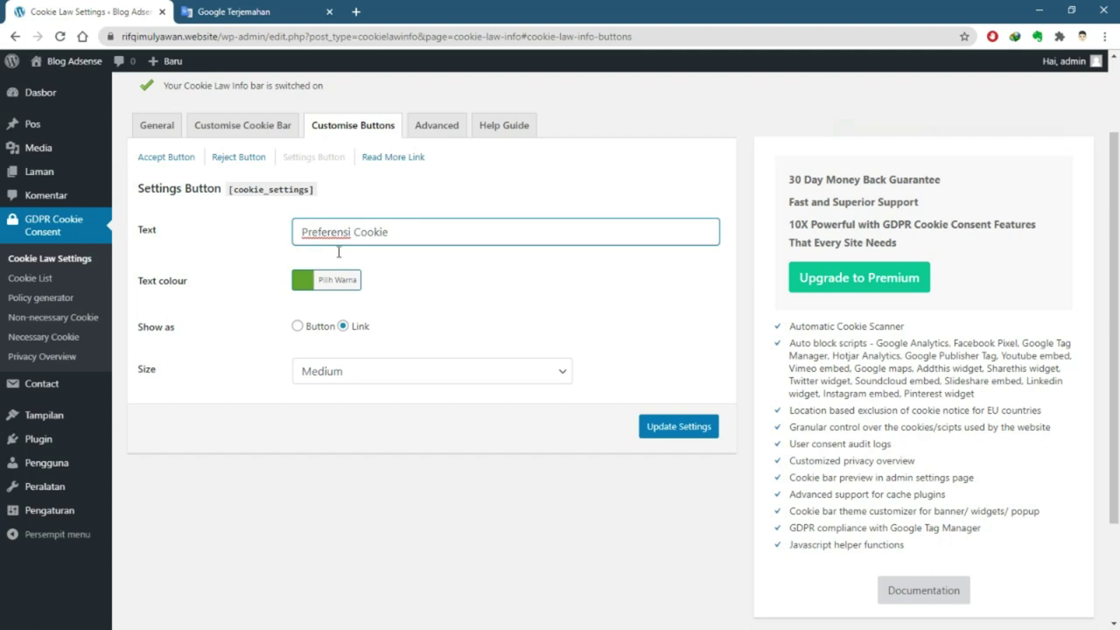
{"action": "left_click", "coordinate": [332, 284]}
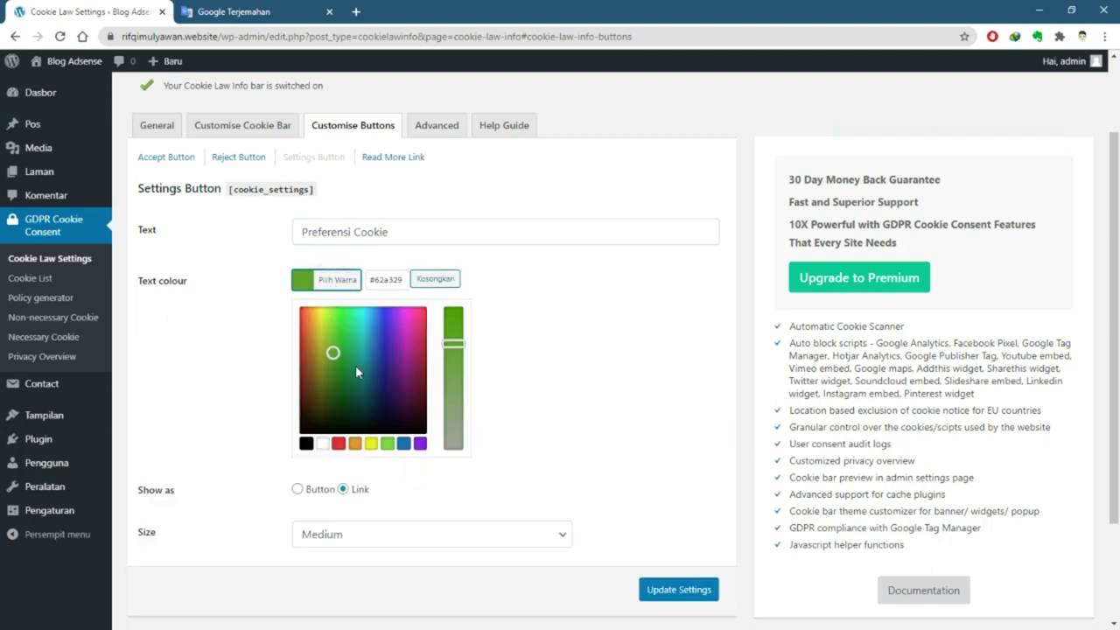
{"action": "left_click", "coordinate": [403, 444]}
{"action": "left_click", "coordinate": [557, 377]}
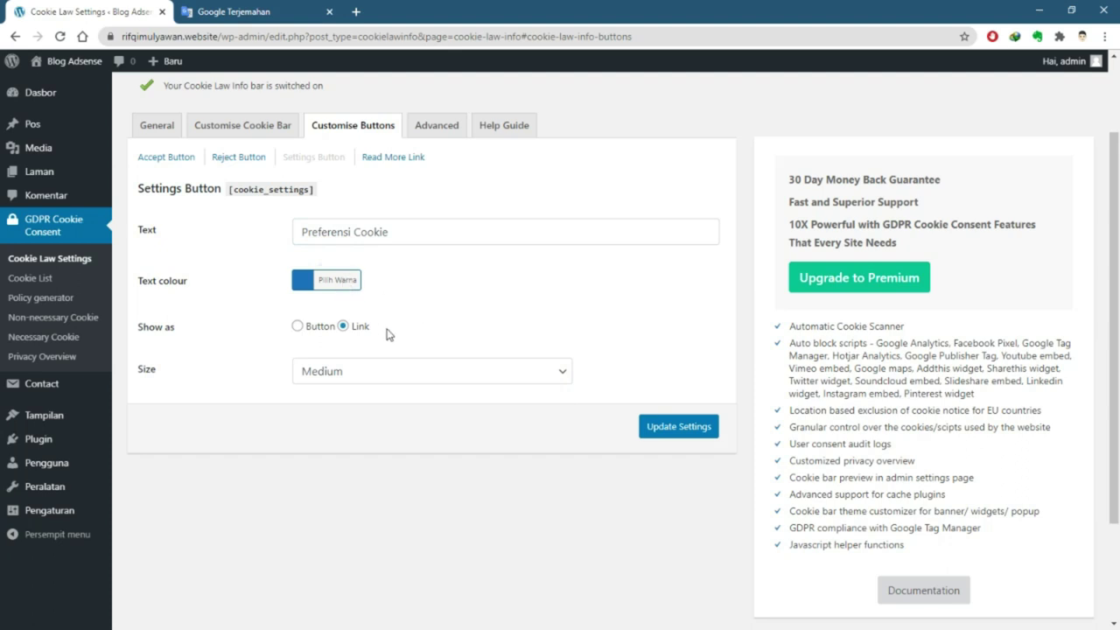
{"action": "left_click", "coordinate": [298, 325]}
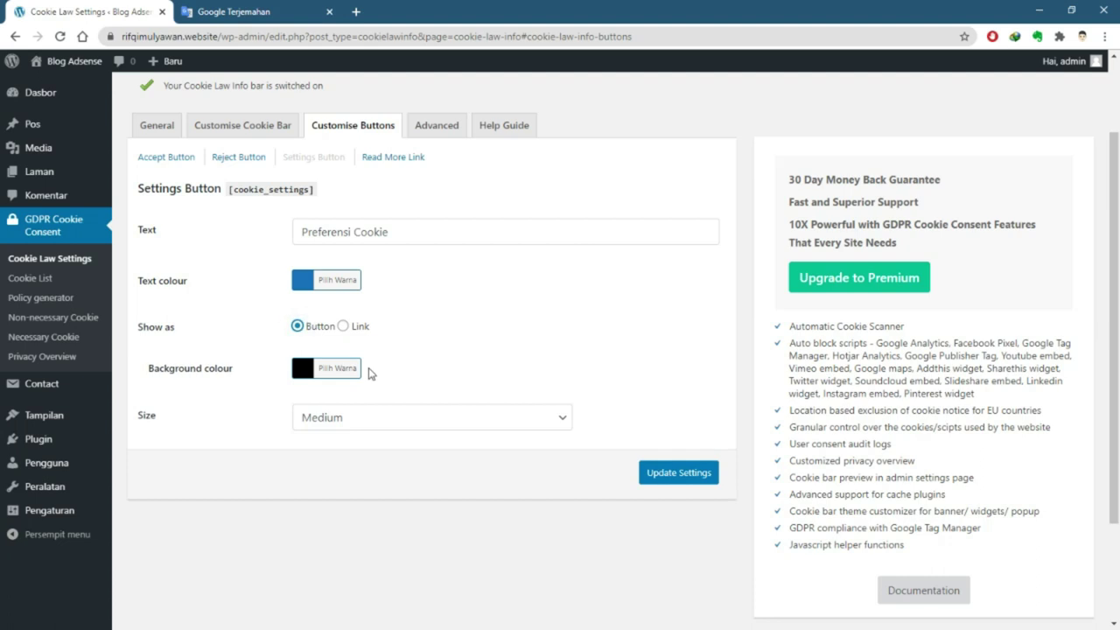
{"action": "scroll", "coordinate": [376, 345], "scroll_direction": "up", "scroll_amount": 1}
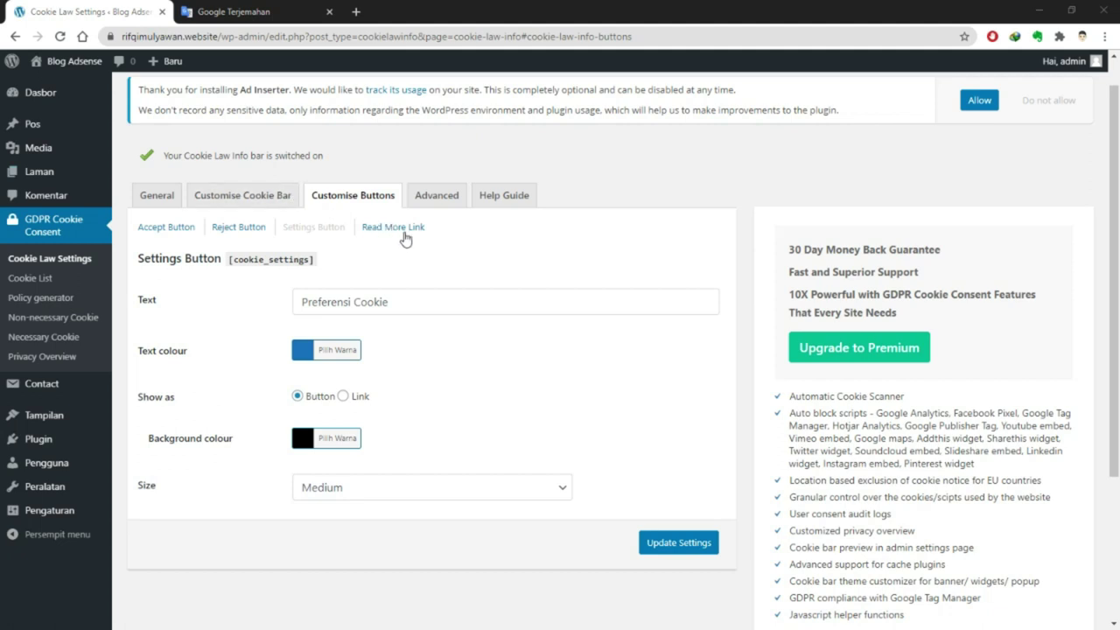
- Relabel the Read More link 'Baca Selengkapnya' and show it as a button
{"action": "left_click", "coordinate": [392, 228]}
{"action": "triple_click", "coordinate": [368, 343]}
{"action": "type", "text": "Bac"}
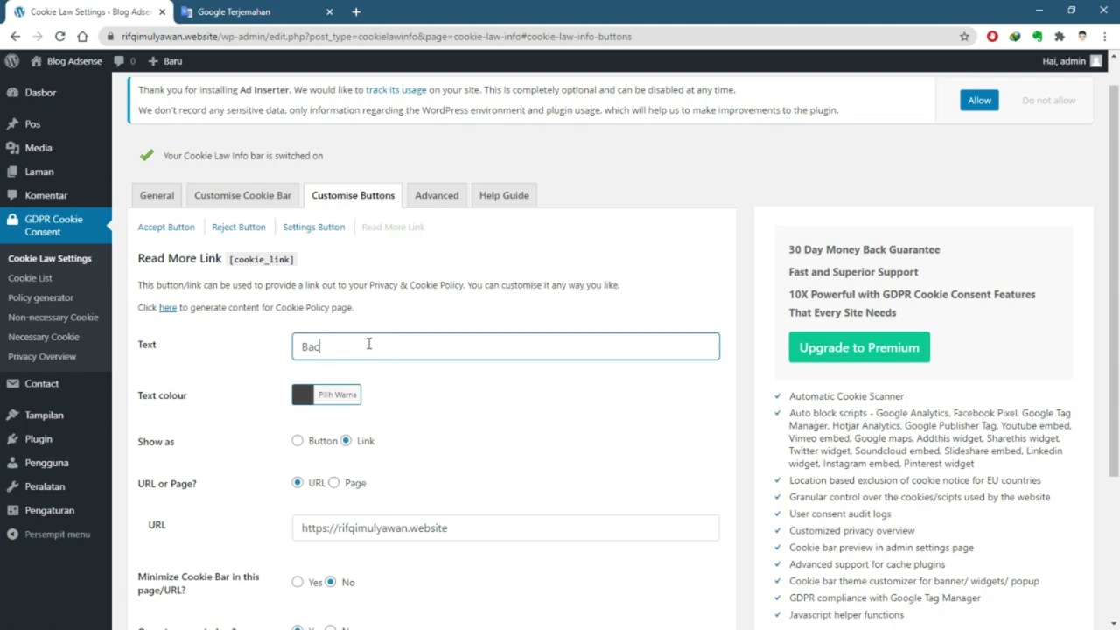
{"action": "type", "text": "a Selengkapnya"}
{"action": "scroll", "coordinate": [368, 350], "scroll_direction": "down", "scroll_amount": 1}
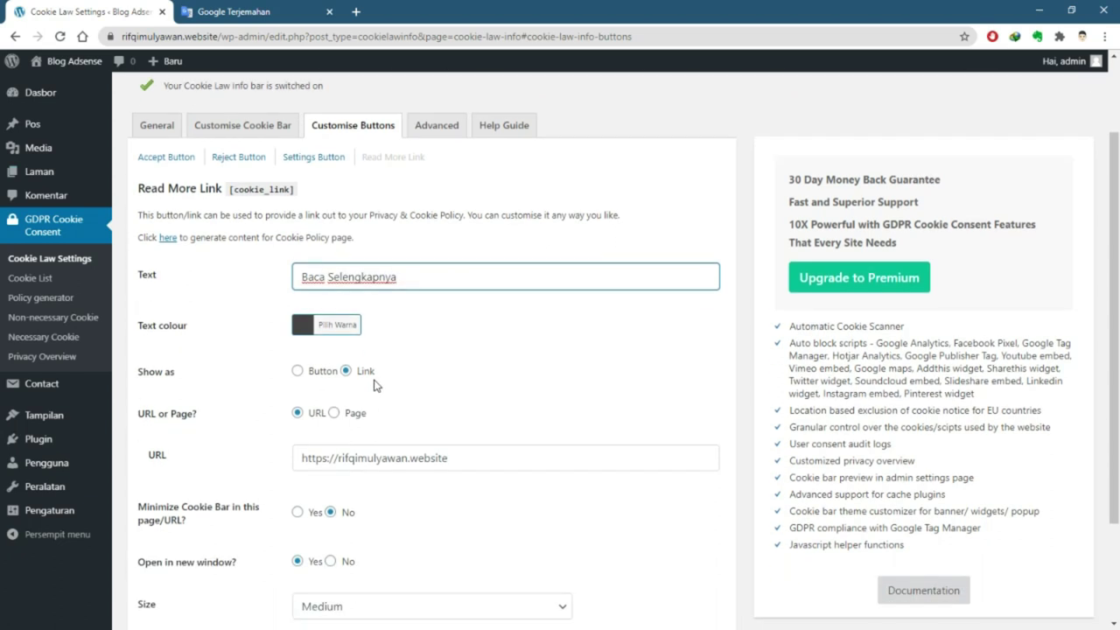
{"action": "left_click", "coordinate": [298, 371]}
- Set the read-more link's custom URL to the /kebijakan-privasi/ page
{"action": "scroll", "coordinate": [304, 385], "scroll_direction": "down", "scroll_amount": 1}
{"action": "scroll", "coordinate": [303, 385], "scroll_direction": "down", "scroll_amount": 2}
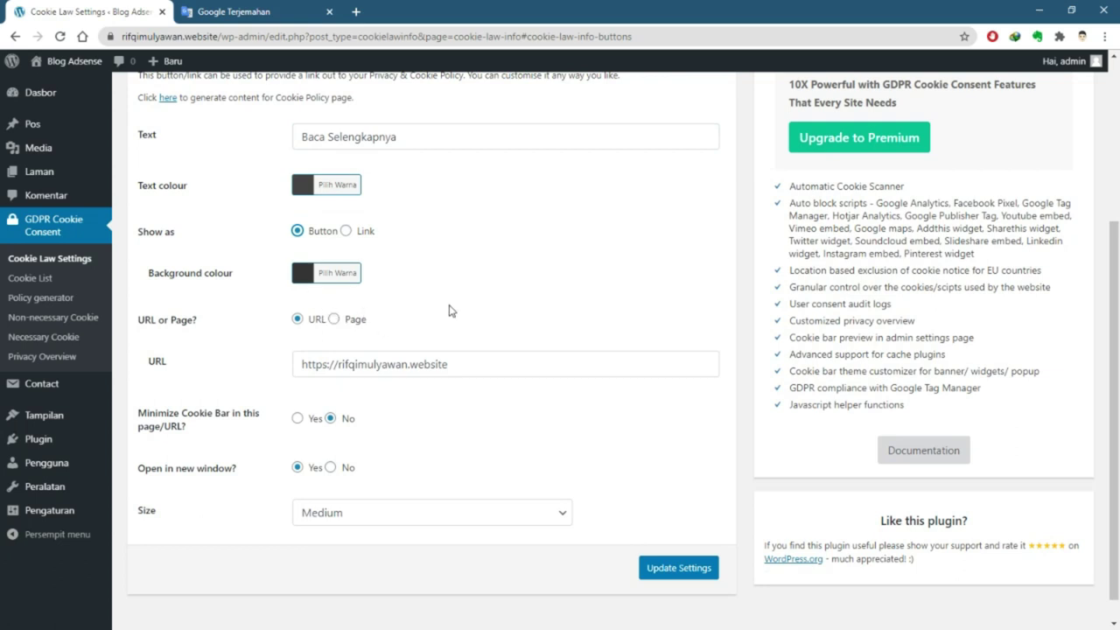
{"action": "scroll", "coordinate": [444, 308], "scroll_direction": "down", "scroll_amount": 1}
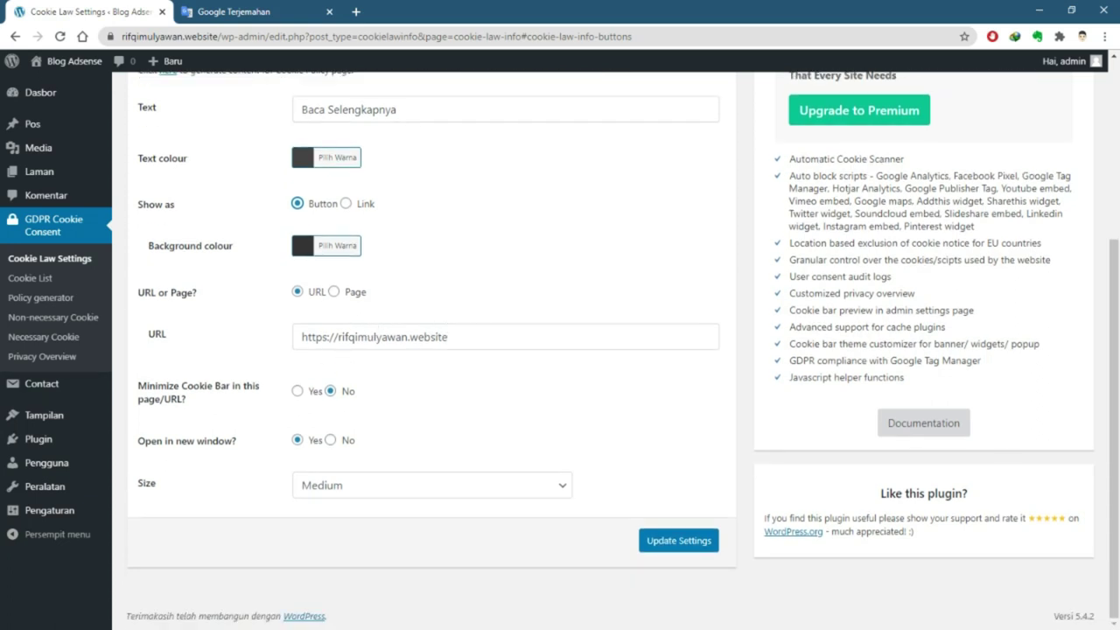
{"action": "left_click", "coordinate": [378, 339]}
{"action": "left_click", "coordinate": [439, 388]}
{"action": "left_click", "coordinate": [334, 291]}
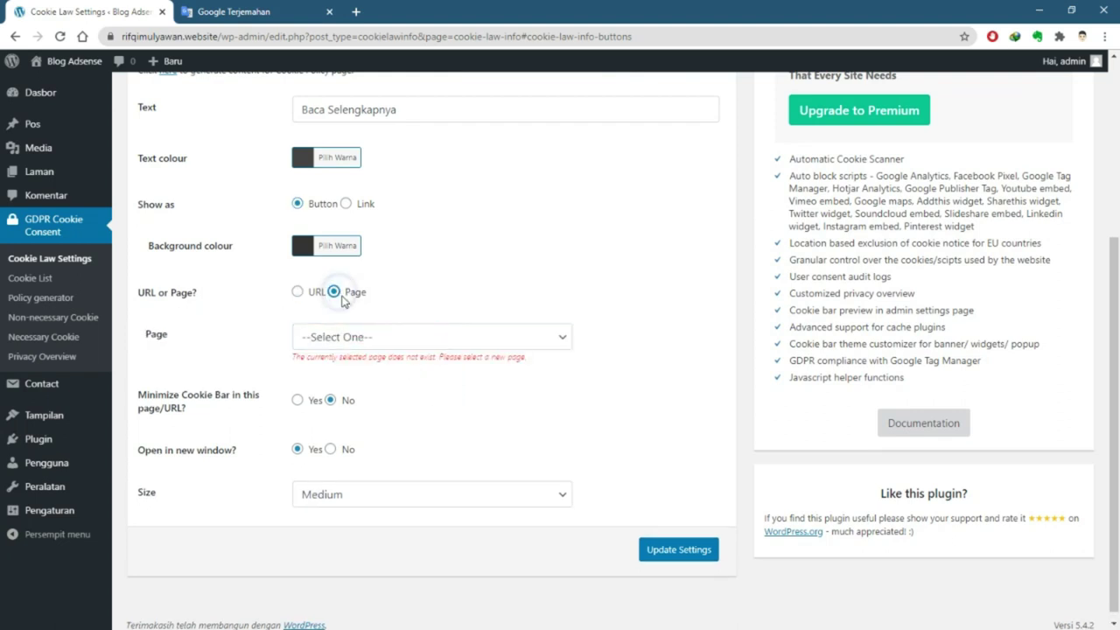
{"action": "left_click", "coordinate": [364, 337]}
{"action": "left_click", "coordinate": [364, 335]}
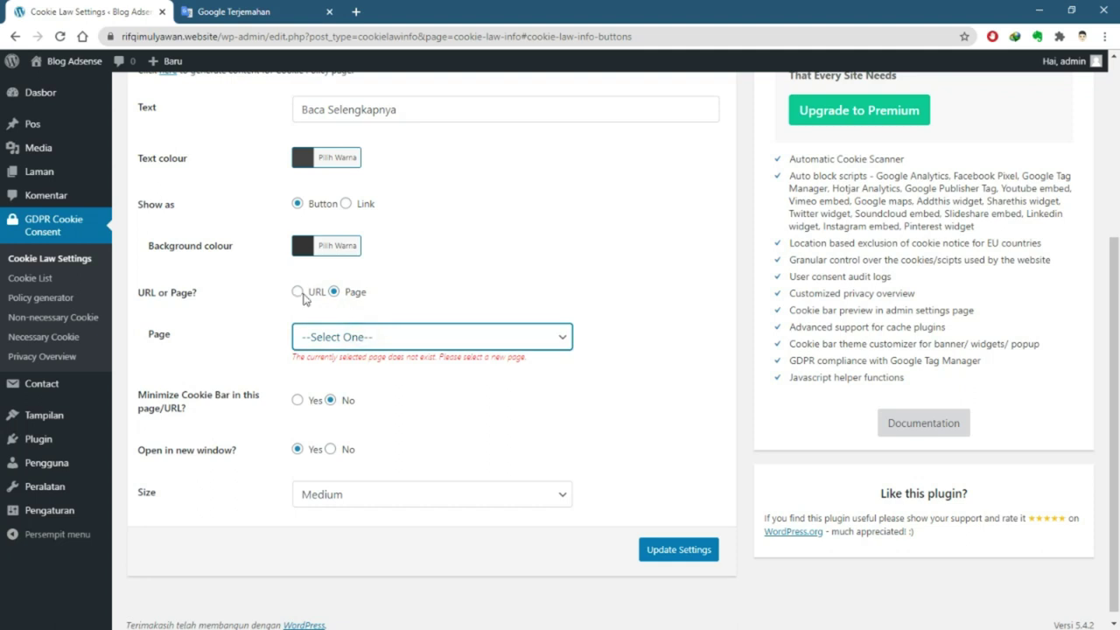
{"action": "left_click", "coordinate": [297, 292]}
{"action": "left_click", "coordinate": [491, 338]}
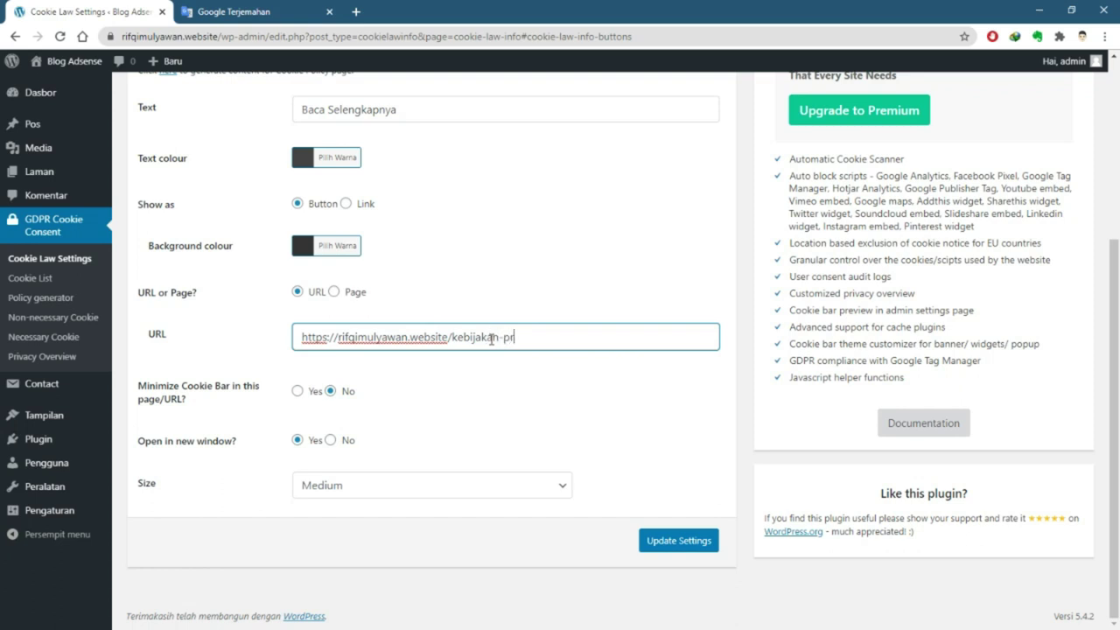
{"action": "type", "text": "/"}
{"action": "left_click", "coordinate": [495, 368]}
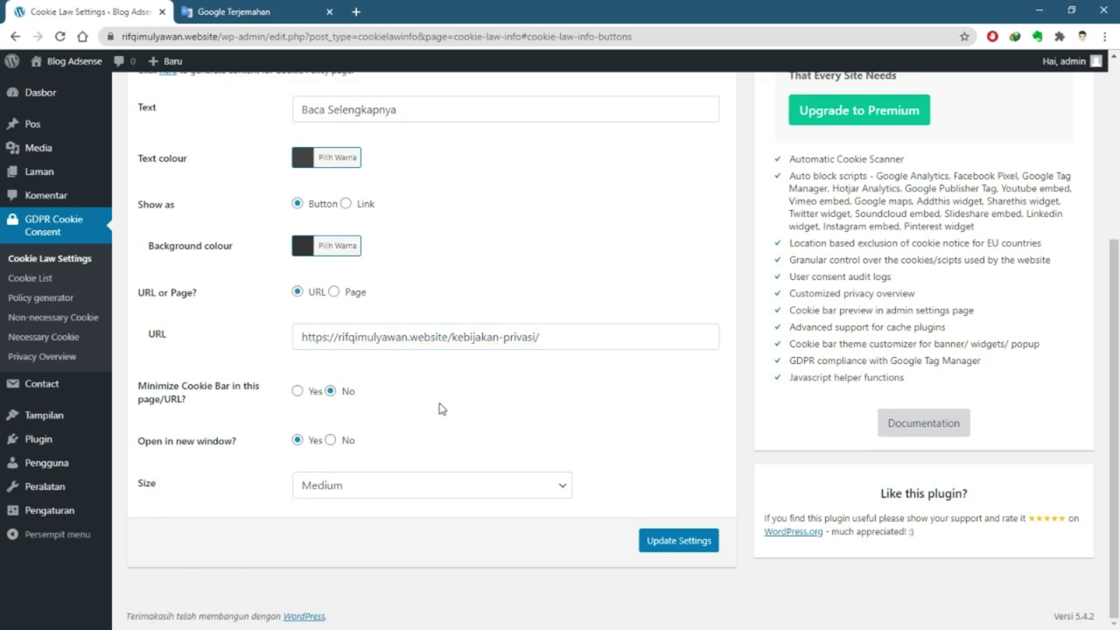
- Set Minimize Cookie Bar to Yes on the policy page and save the read-more settings
{"action": "left_click", "coordinate": [297, 390]}
{"action": "left_click", "coordinate": [682, 539]}
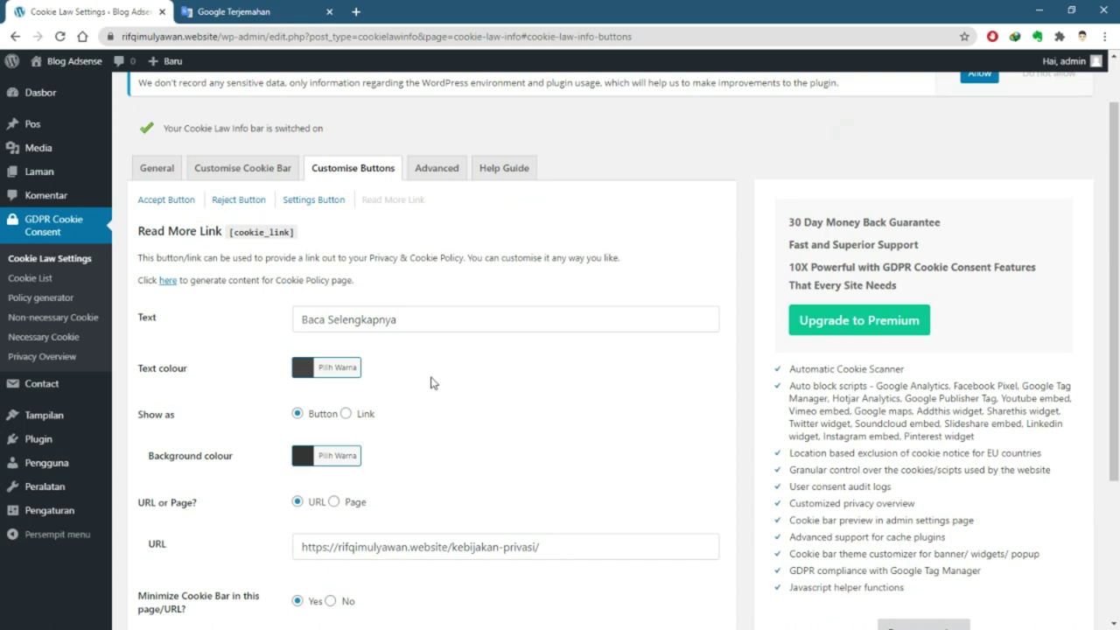
{"action": "scroll", "coordinate": [435, 349], "scroll_direction": "down", "scroll_amount": 2}
{"action": "scroll", "coordinate": [440, 382], "scroll_direction": "up", "scroll_amount": 3}
{"action": "left_click", "coordinate": [457, 243]}
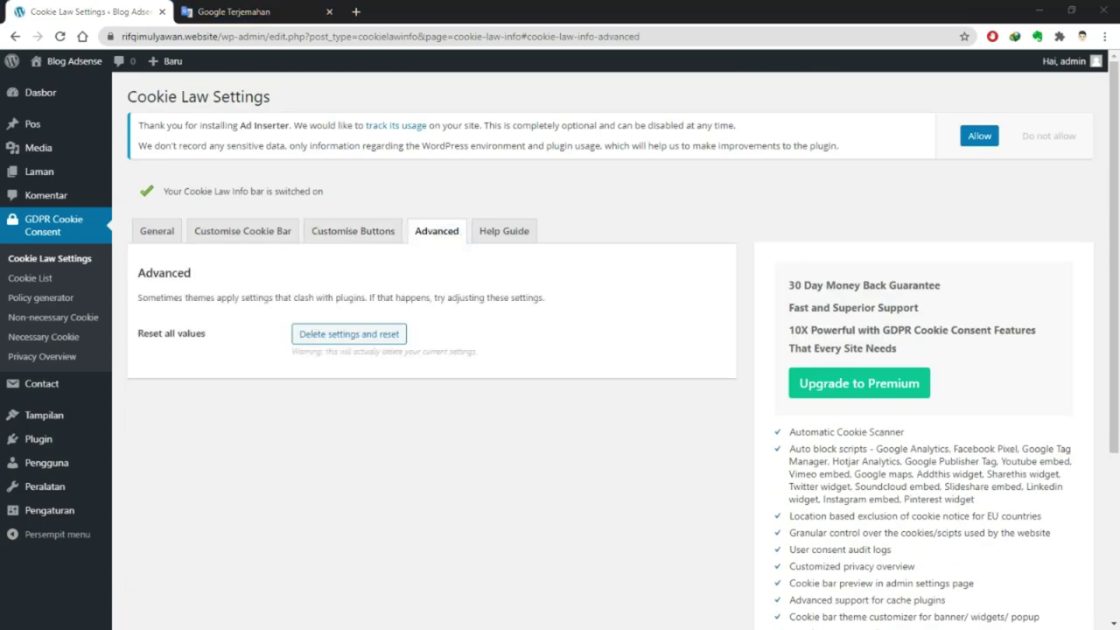
- Look through the Help Guide, then return to the General tab's Other reload options
{"action": "left_click", "coordinate": [492, 231]}
{"action": "scroll", "coordinate": [237, 365], "scroll_direction": "down", "scroll_amount": 3}
{"action": "scroll", "coordinate": [238, 366], "scroll_direction": "up", "scroll_amount": 3}
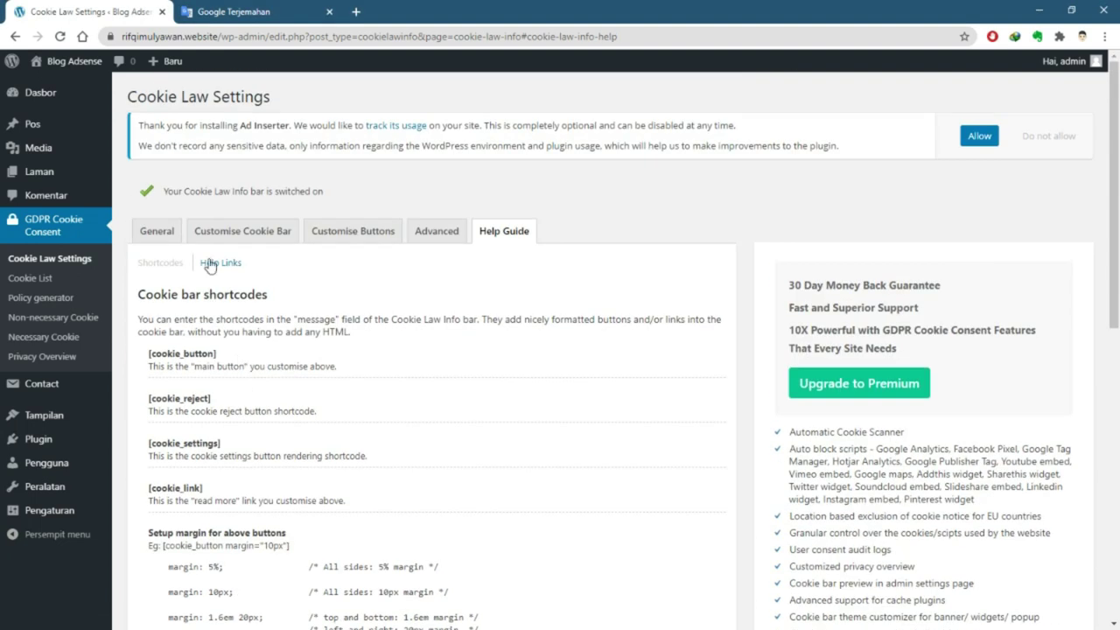
{"action": "left_click", "coordinate": [157, 231]}
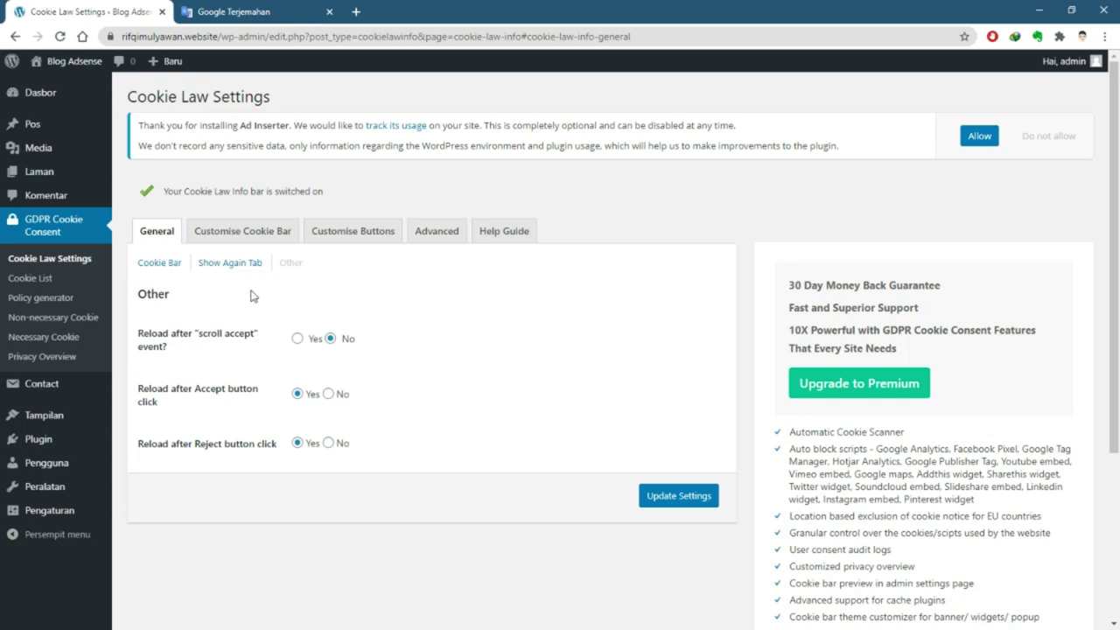
{"action": "mouse_move", "coordinate": [42, 438]}
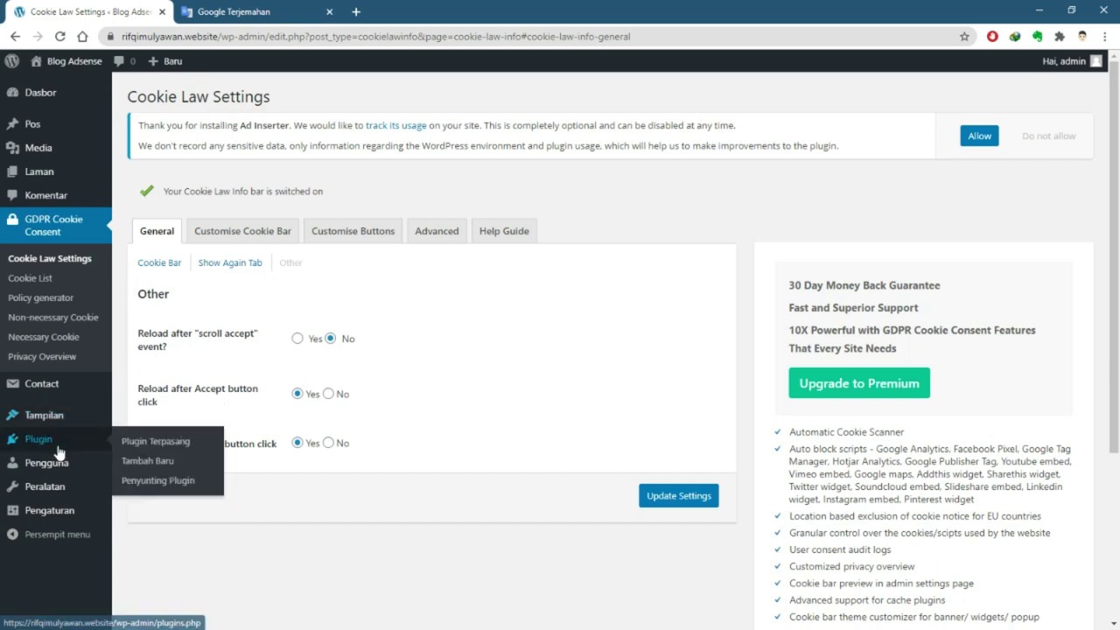
- Go to Plugin Terpasang (installed plugins) from the admin sidebar
{"action": "left_click", "coordinate": [150, 442]}
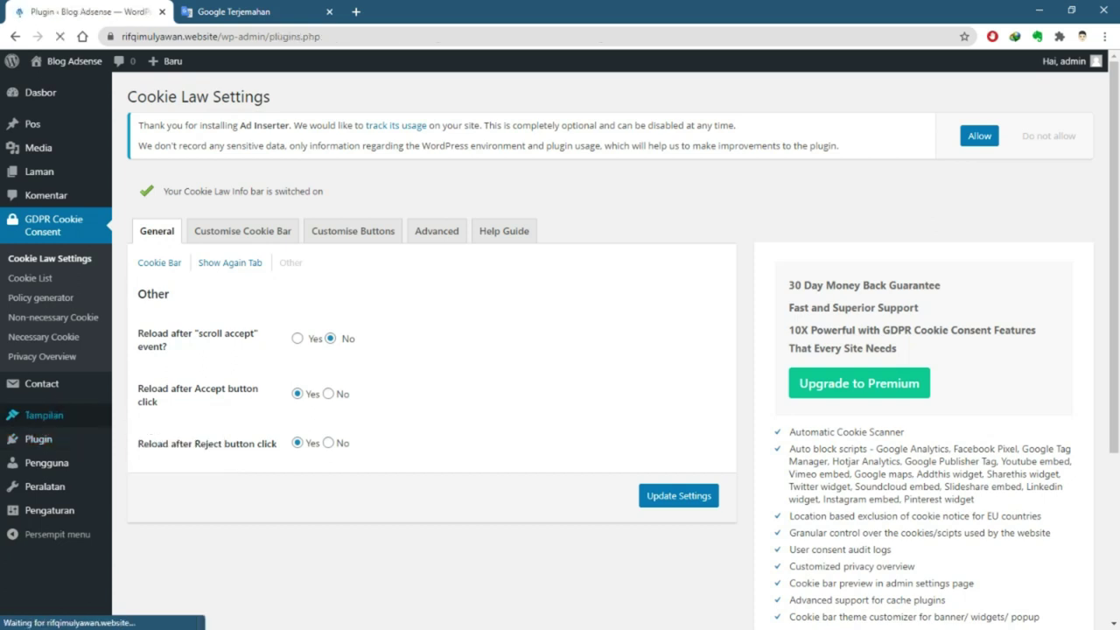
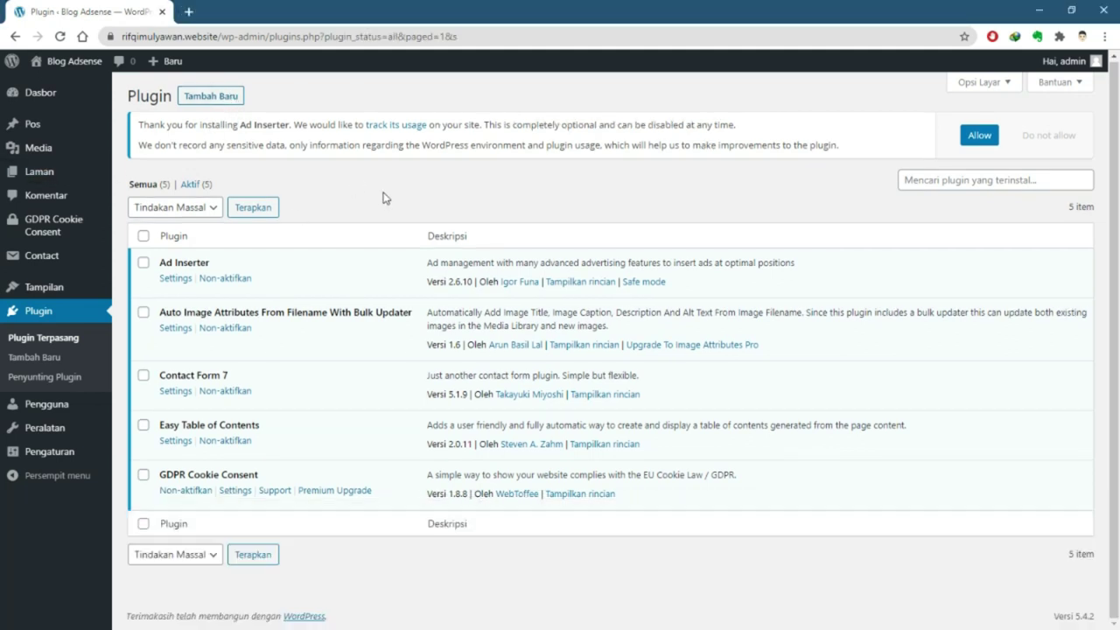
- Search the installed plugins for 'Image Watermark', find no match, then go to Add Plugins
{"action": "left_click", "coordinate": [961, 182]}
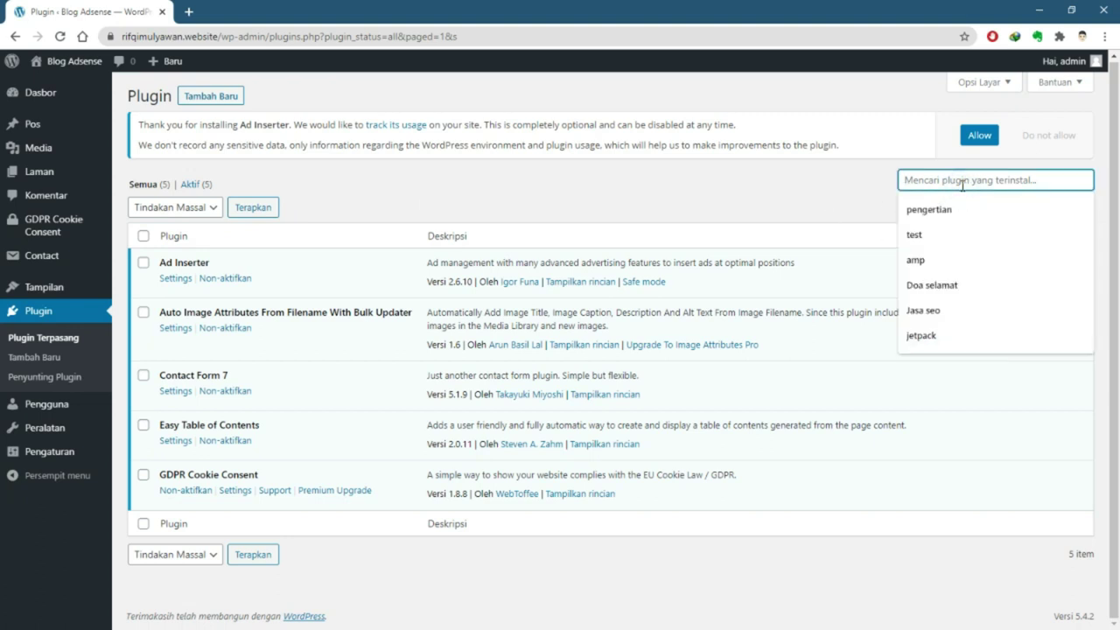
{"action": "type", "text": "Image Watermark"}
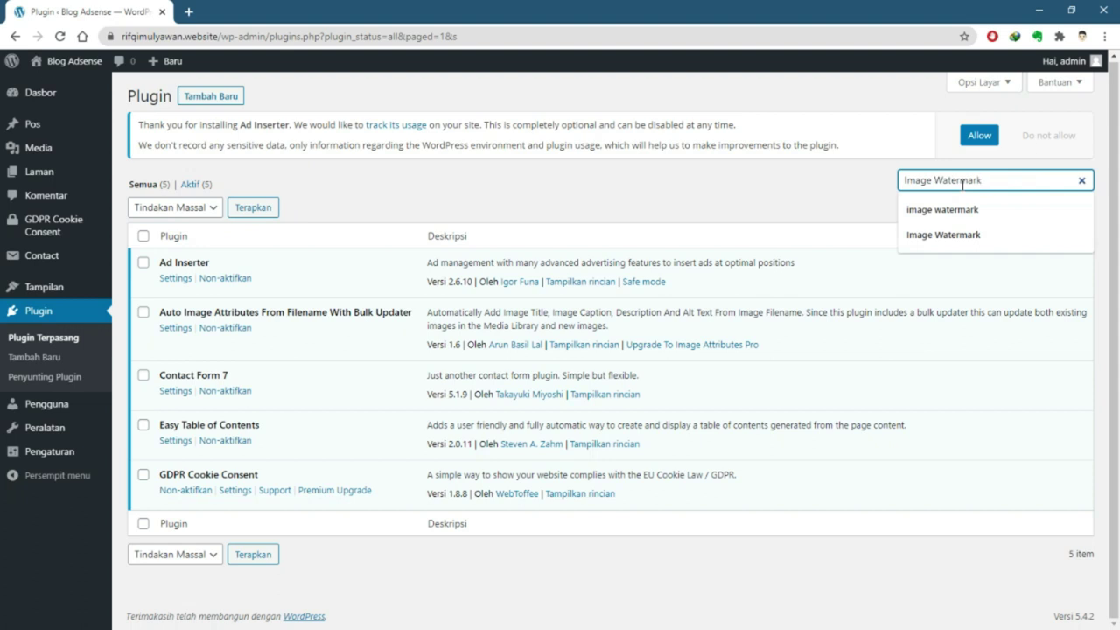
{"action": "key", "text": "Return"}
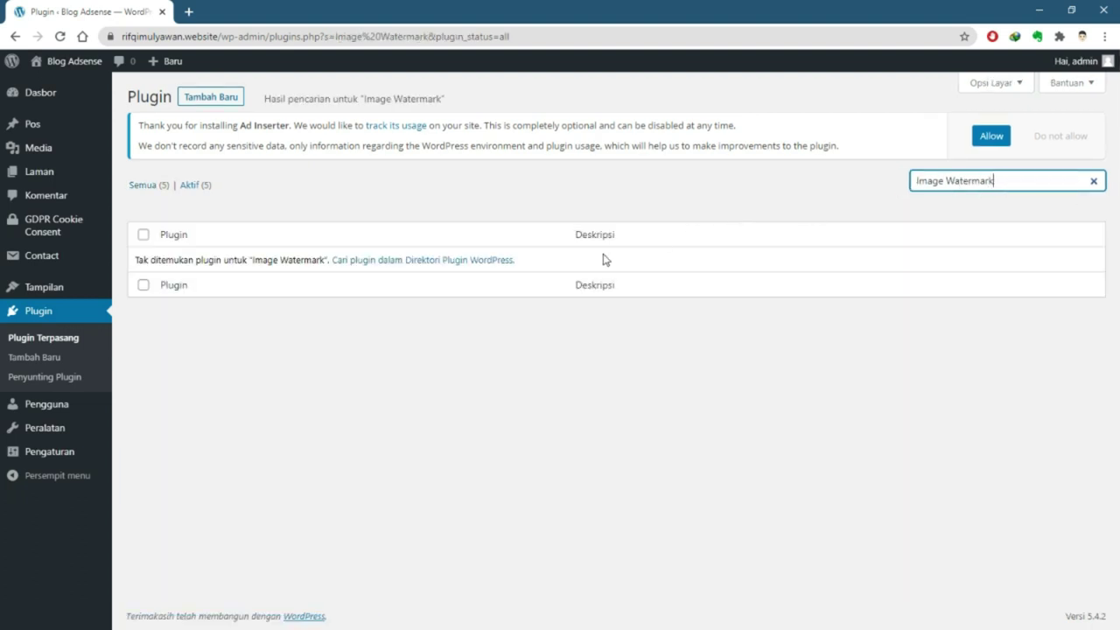
{"action": "left_click", "coordinate": [222, 109]}
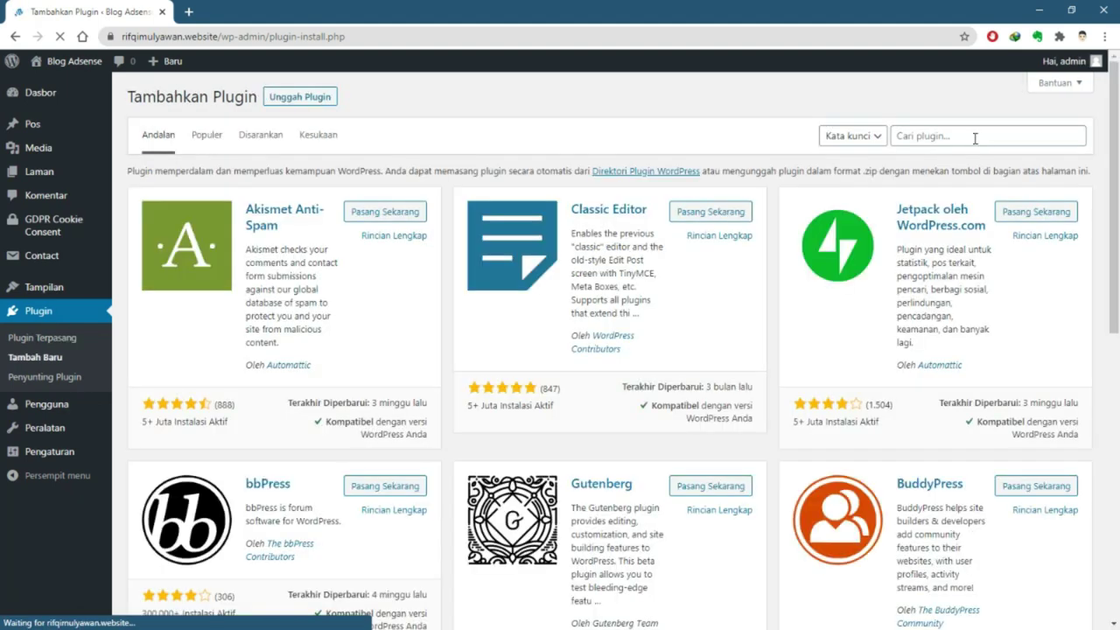
- Search the directory for 'Image Watermark', then install and activate the dFactory plugin
{"action": "left_click", "coordinate": [949, 140]}
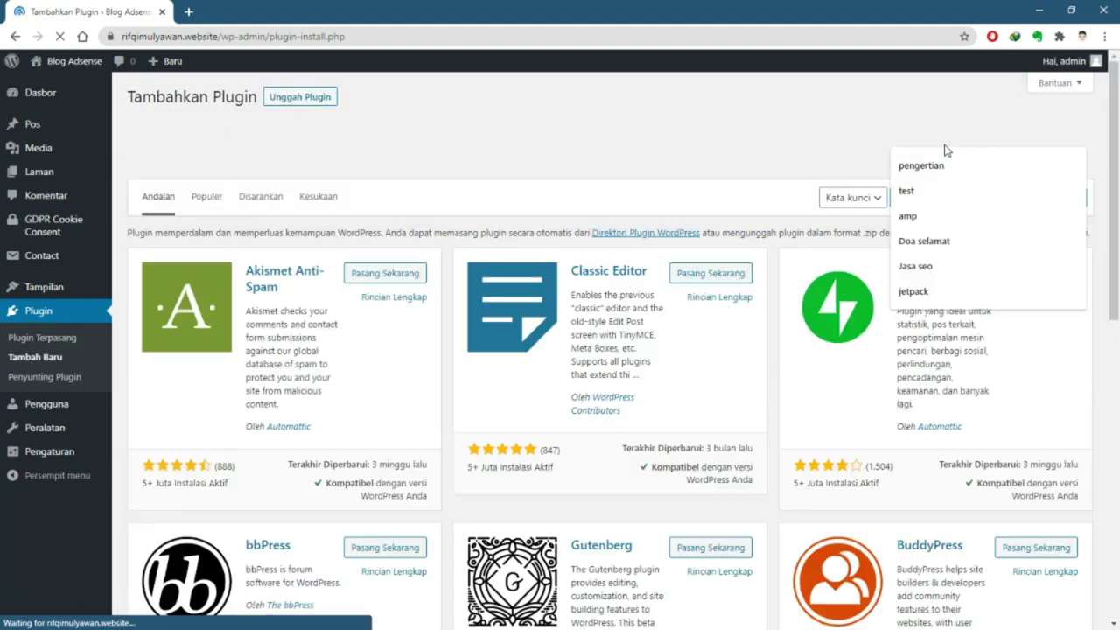
{"action": "type", "text": "Image Watermark"}
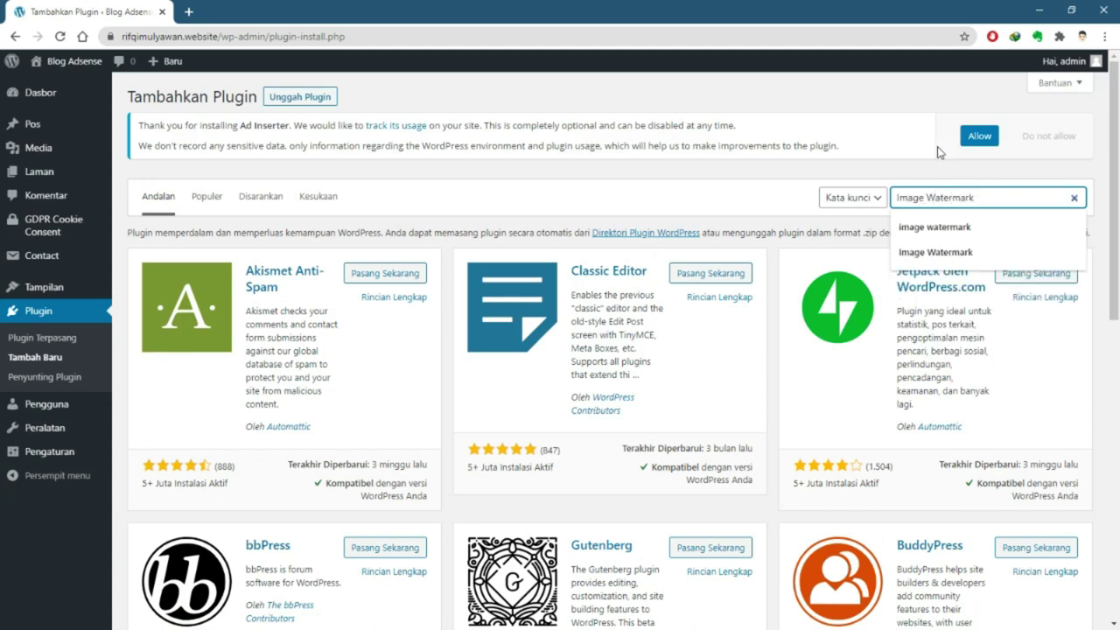
{"action": "key", "text": "Return"}
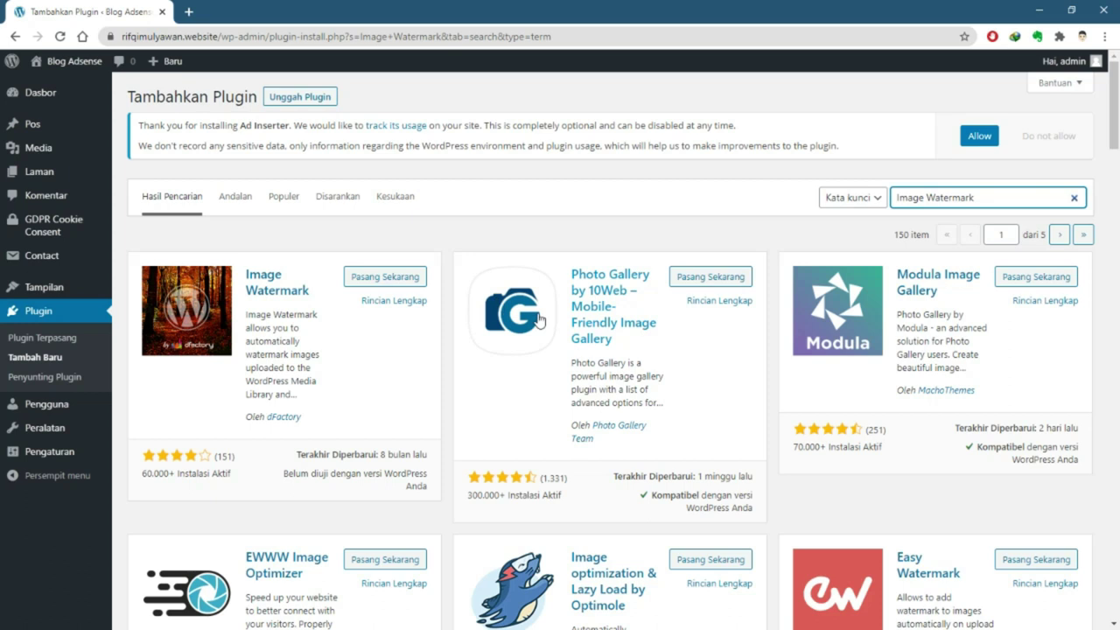
{"action": "scroll", "coordinate": [479, 383], "scroll_direction": "down", "scroll_amount": 1}
{"action": "scroll", "coordinate": [458, 380], "scroll_direction": "up", "scroll_amount": 1}
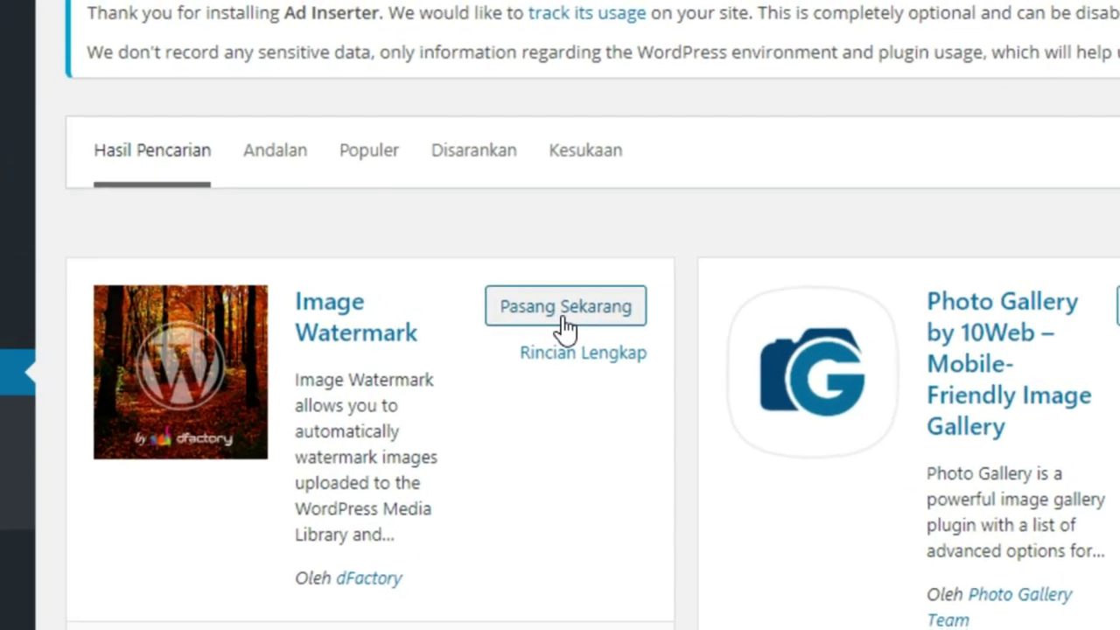
{"action": "left_click", "coordinate": [563, 317]}
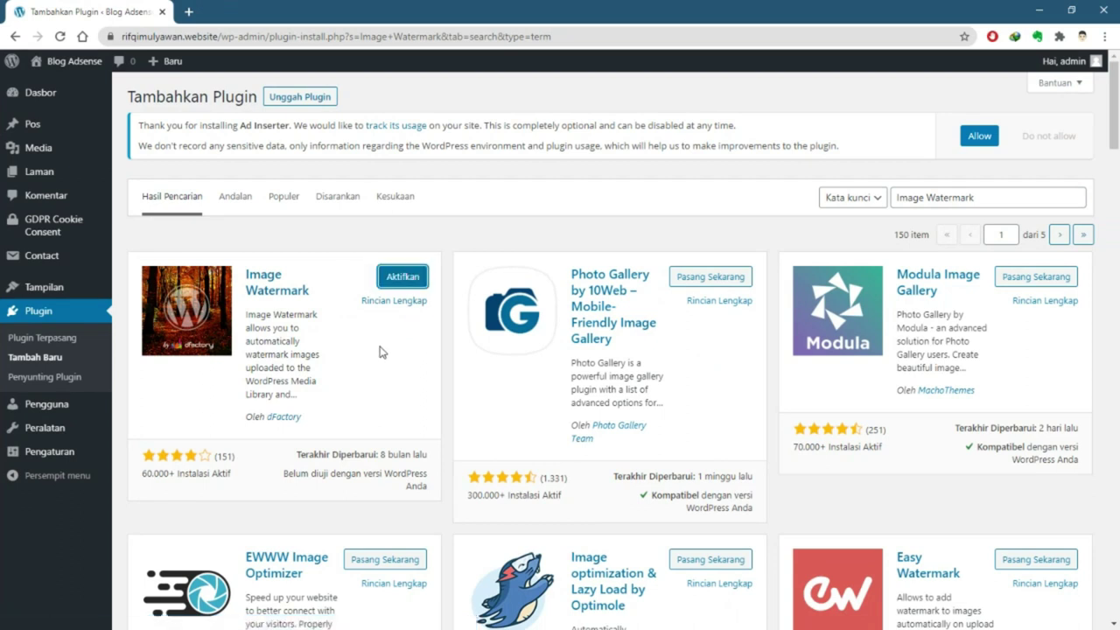
{"action": "left_click", "coordinate": [409, 278]}
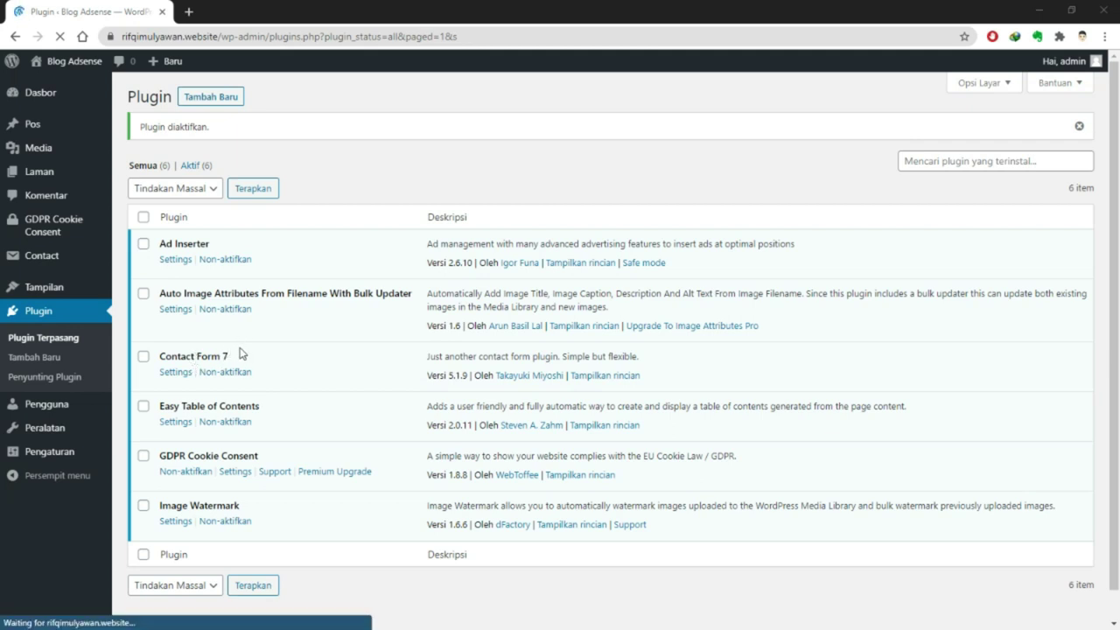
- Open Image Watermark's Settings link from the installed plugins list
{"action": "scroll", "coordinate": [242, 353], "scroll_direction": "down", "scroll_amount": 1}
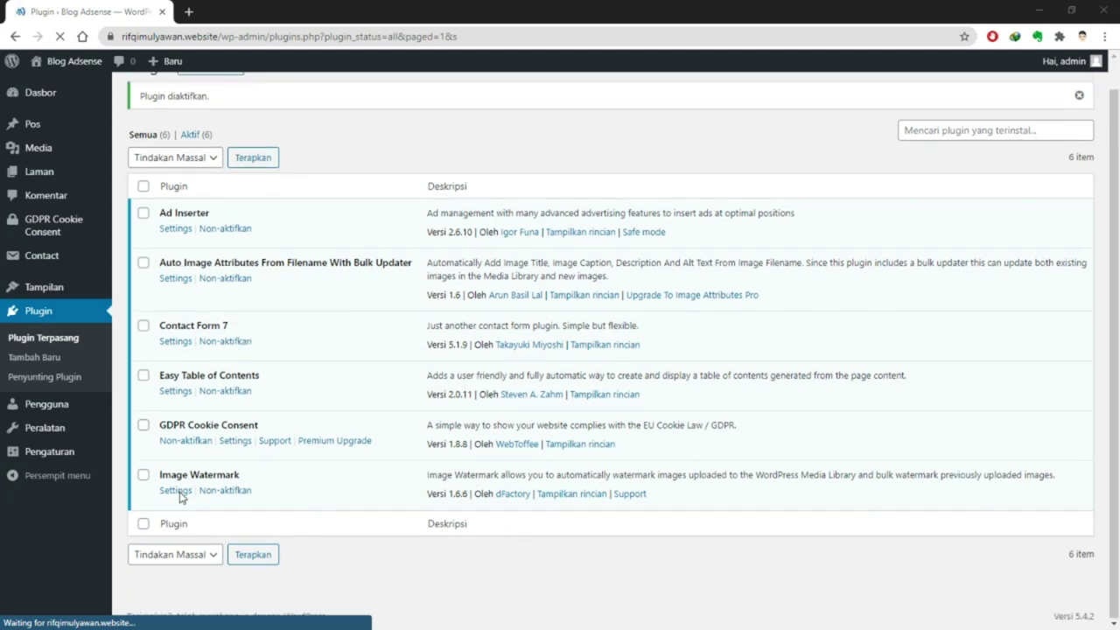
{"action": "left_click", "coordinate": [175, 491]}
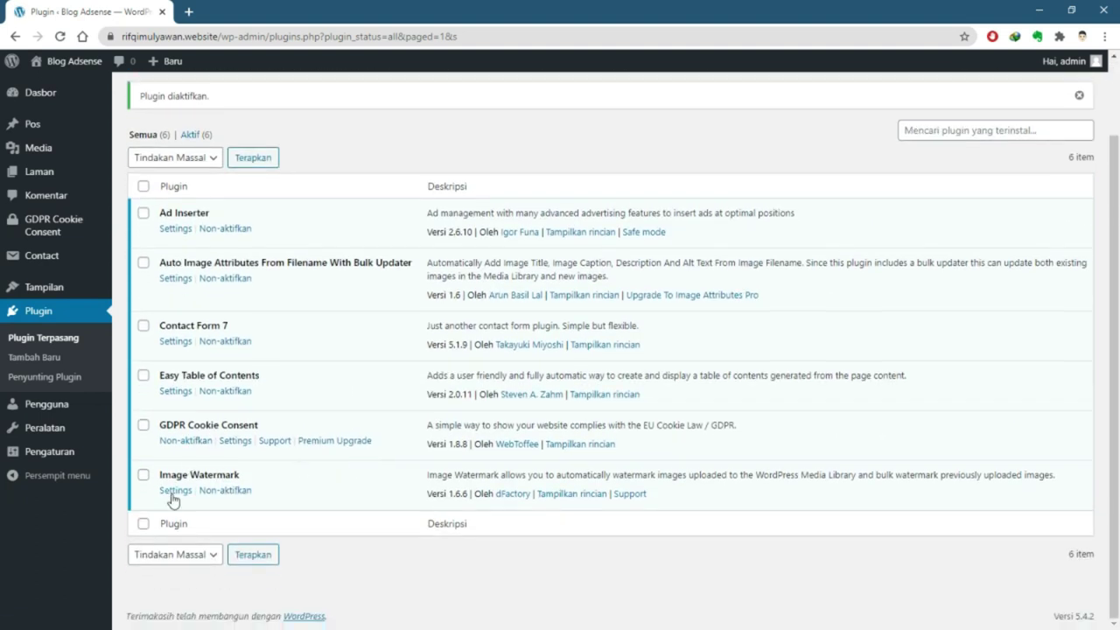
{"action": "left_click", "coordinate": [174, 491]}
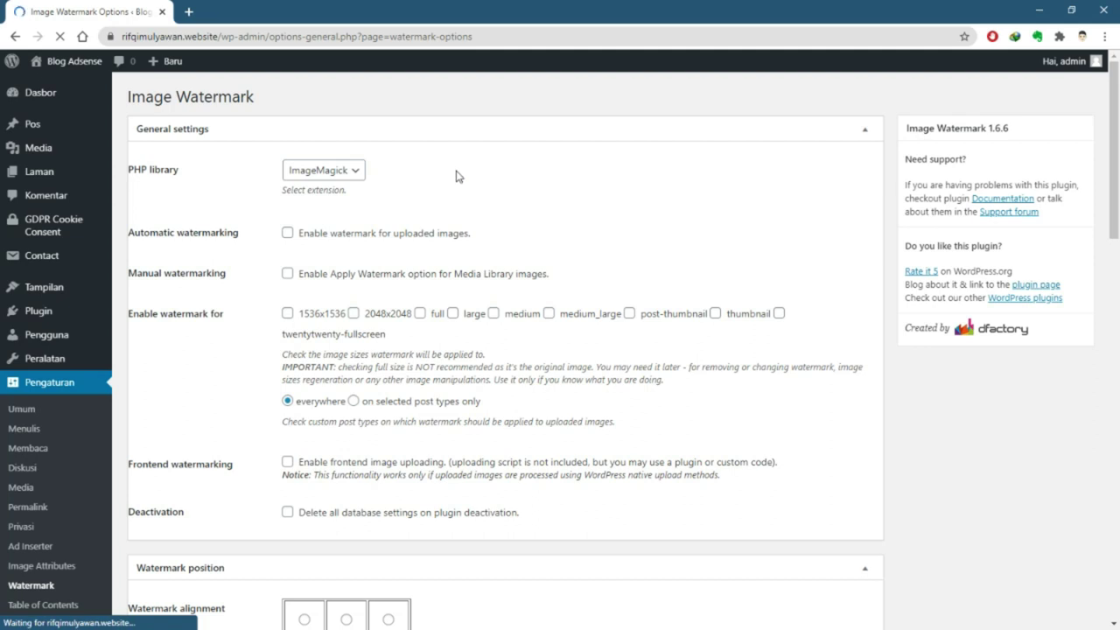
- Enable automatic and manual watermarking, limited to the 'post' post type only
{"action": "scroll", "coordinate": [454, 169], "scroll_direction": "down", "scroll_amount": 2}
{"action": "scroll", "coordinate": [450, 179], "scroll_direction": "up", "scroll_amount": 2}
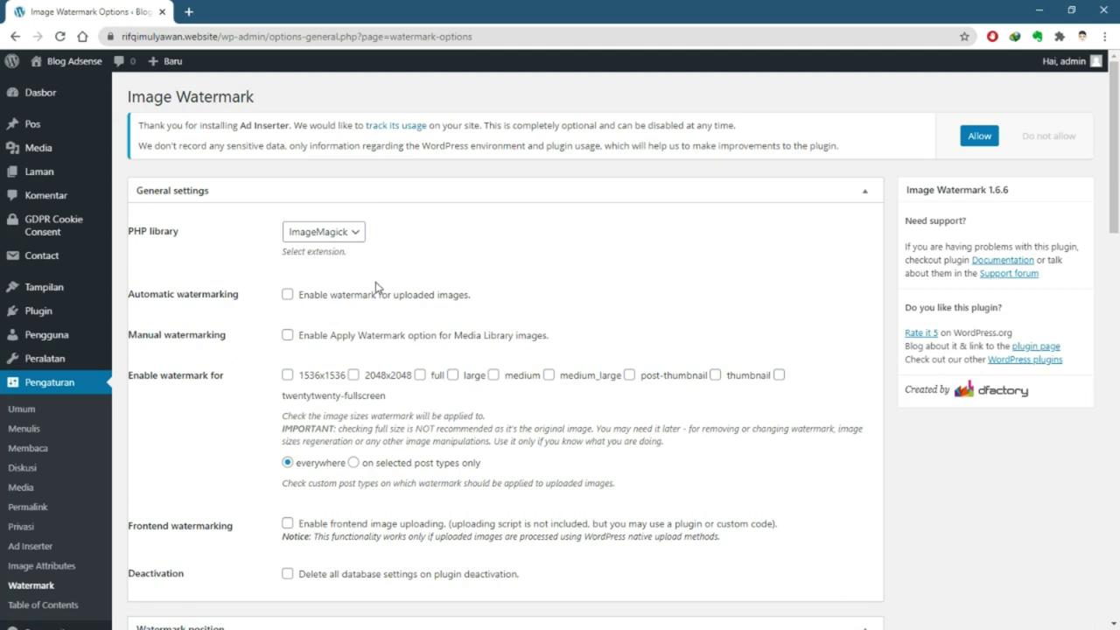
{"action": "left_click", "coordinate": [287, 295]}
{"action": "left_click", "coordinate": [286, 338]}
{"action": "scroll", "coordinate": [307, 344], "scroll_direction": "down", "scroll_amount": 1}
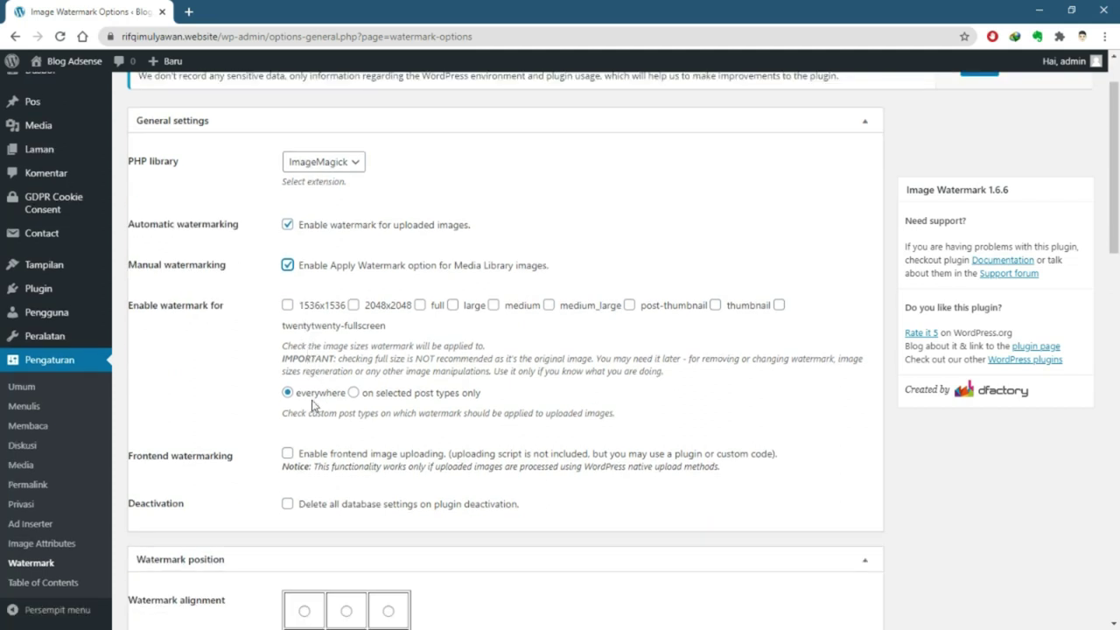
{"action": "left_click", "coordinate": [353, 394]}
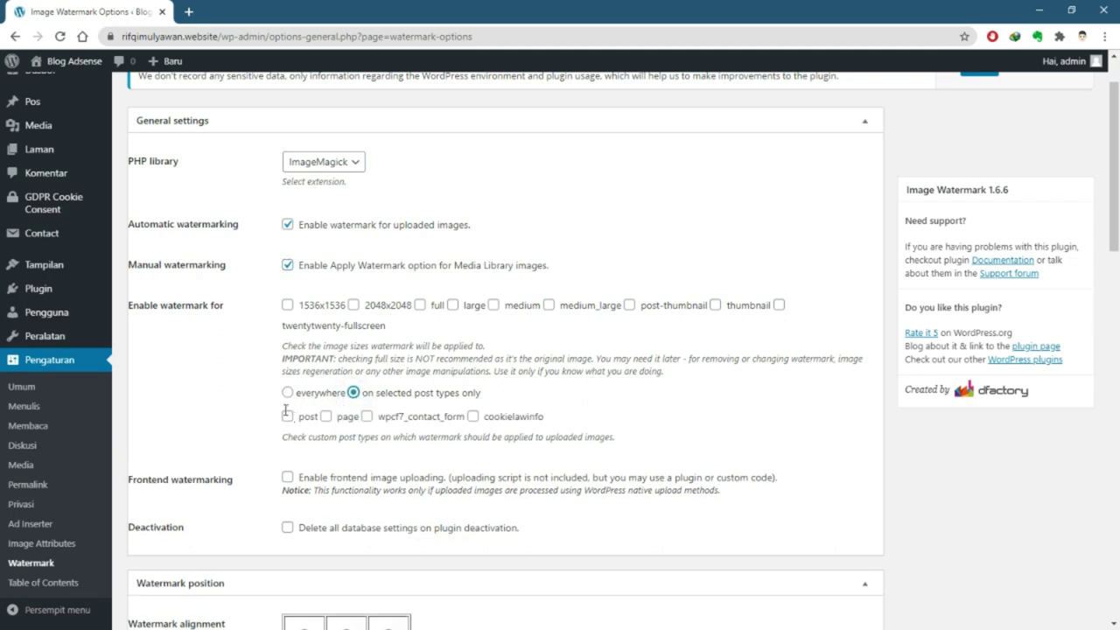
{"action": "left_click", "coordinate": [288, 416]}
- Enable frontend watermarking and keep the watermark alignment at bottom-right
{"action": "scroll", "coordinate": [310, 418], "scroll_direction": "down", "scroll_amount": 1}
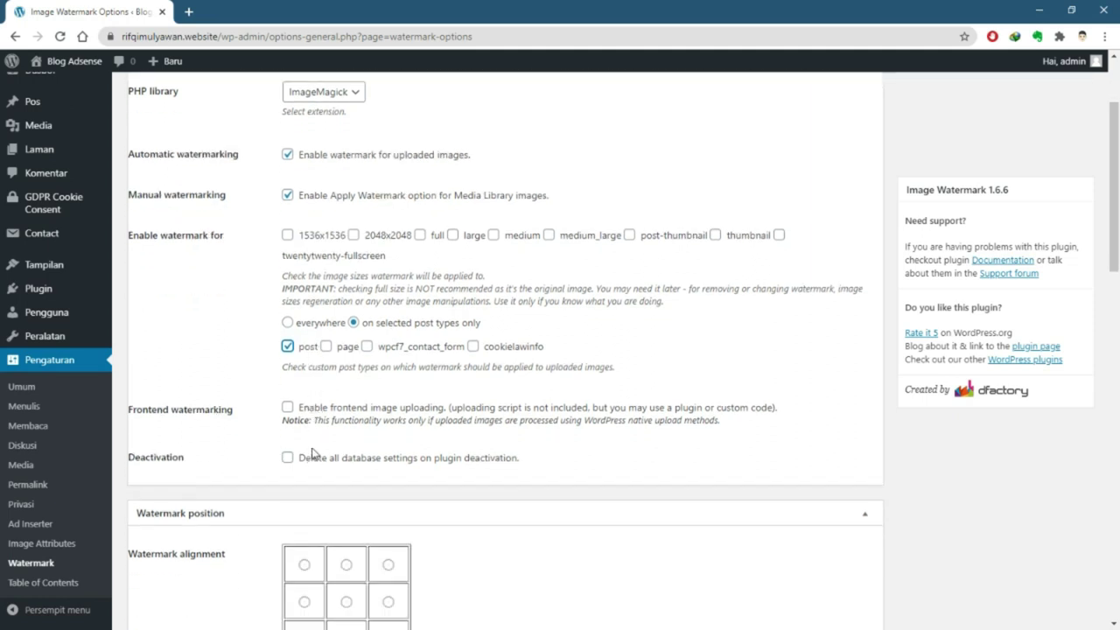
{"action": "scroll", "coordinate": [311, 445], "scroll_direction": "down", "scroll_amount": 1}
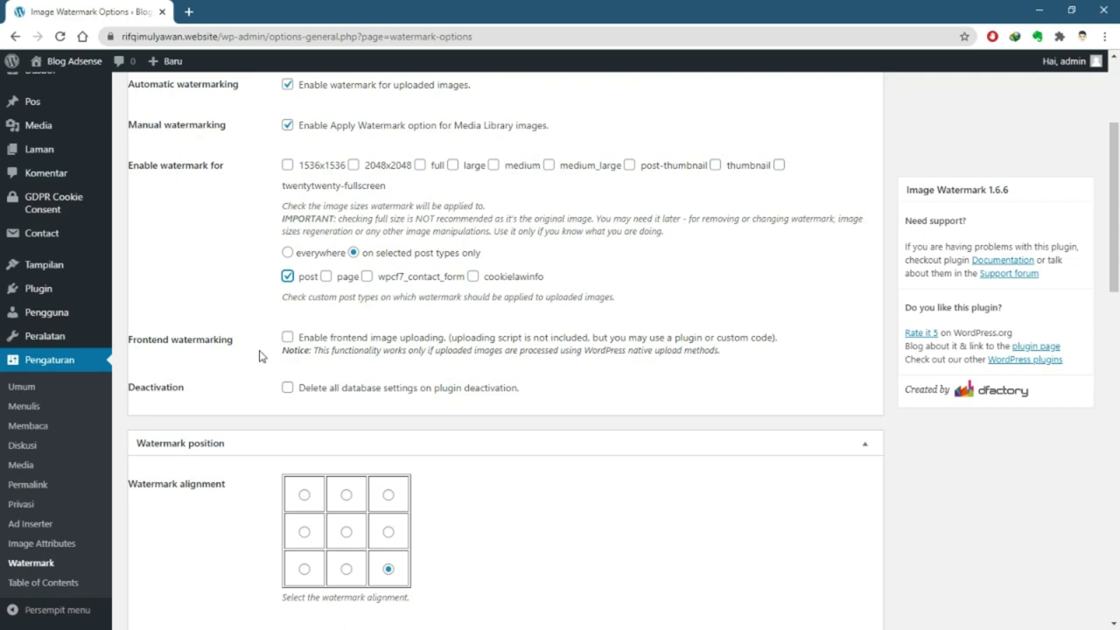
{"action": "scroll", "coordinate": [259, 357], "scroll_direction": "down", "scroll_amount": 1}
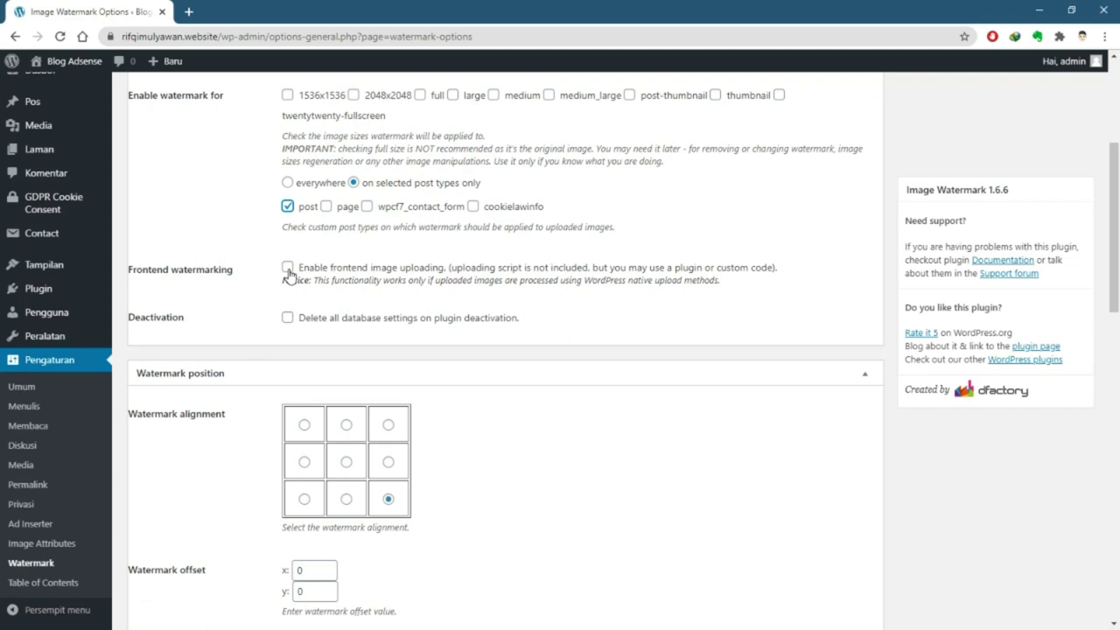
{"action": "left_click", "coordinate": [288, 268]}
{"action": "scroll", "coordinate": [370, 293], "scroll_direction": "down", "scroll_amount": 2}
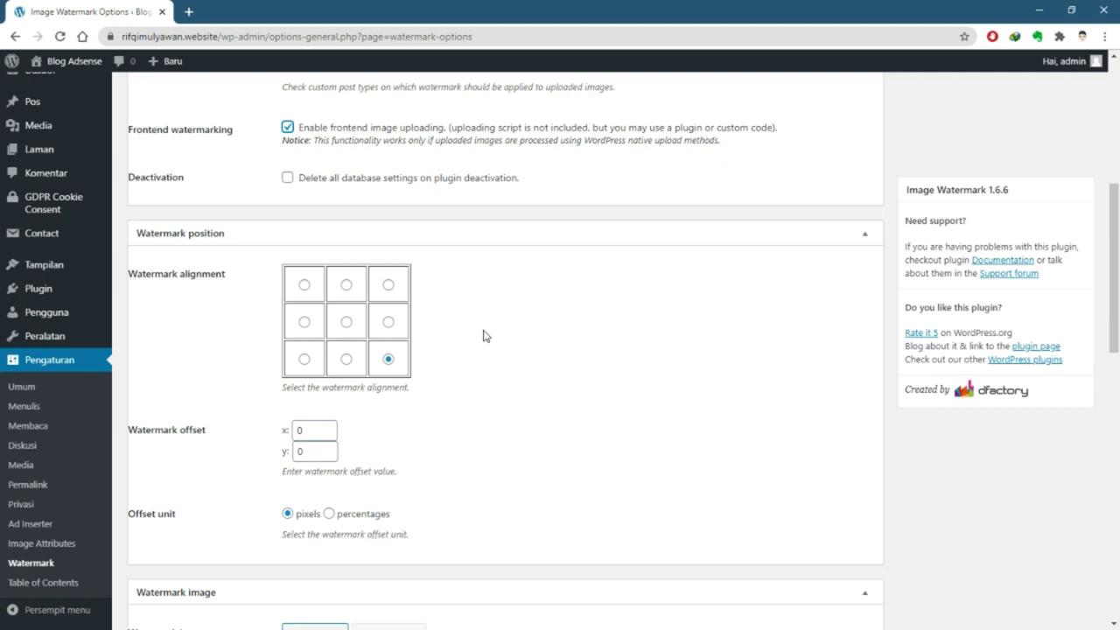
{"action": "scroll", "coordinate": [452, 254], "scroll_direction": "down", "scroll_amount": 1}
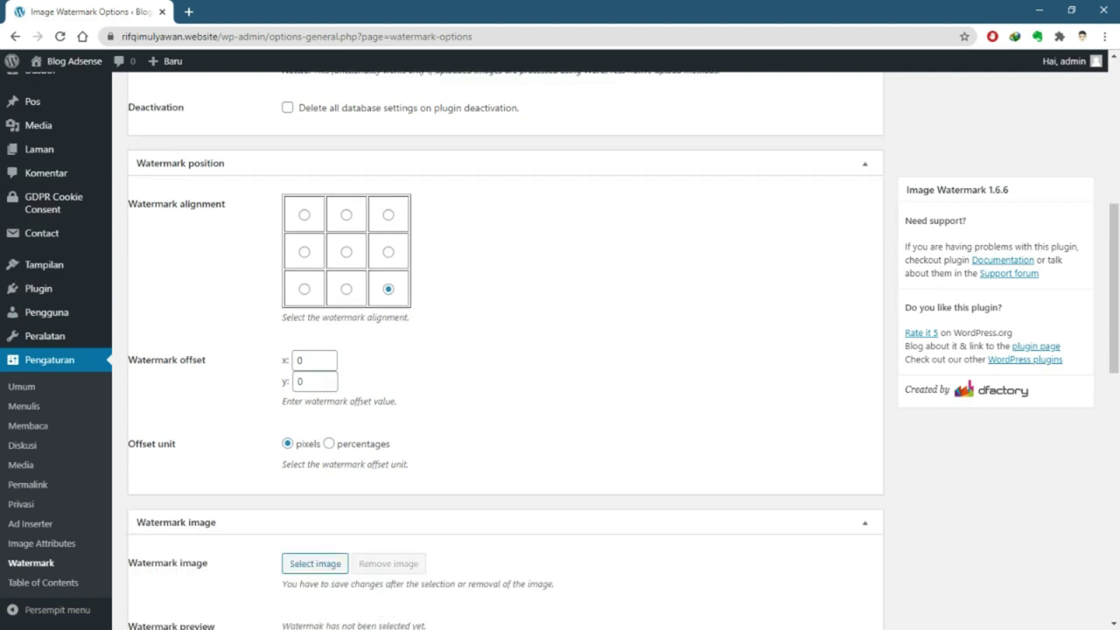
{"action": "left_click", "coordinate": [305, 290]}
{"action": "left_click", "coordinate": [389, 290]}
{"action": "scroll", "coordinate": [440, 347], "scroll_direction": "down", "scroll_amount": 1}
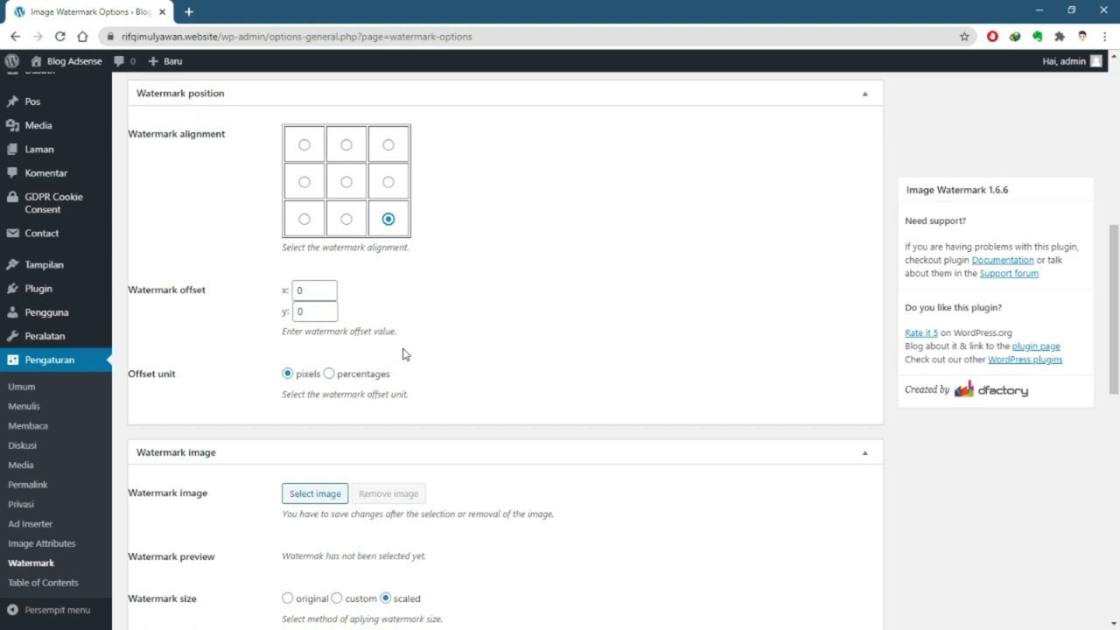
{"action": "scroll", "coordinate": [406, 352], "scroll_direction": "down", "scroll_amount": 2}
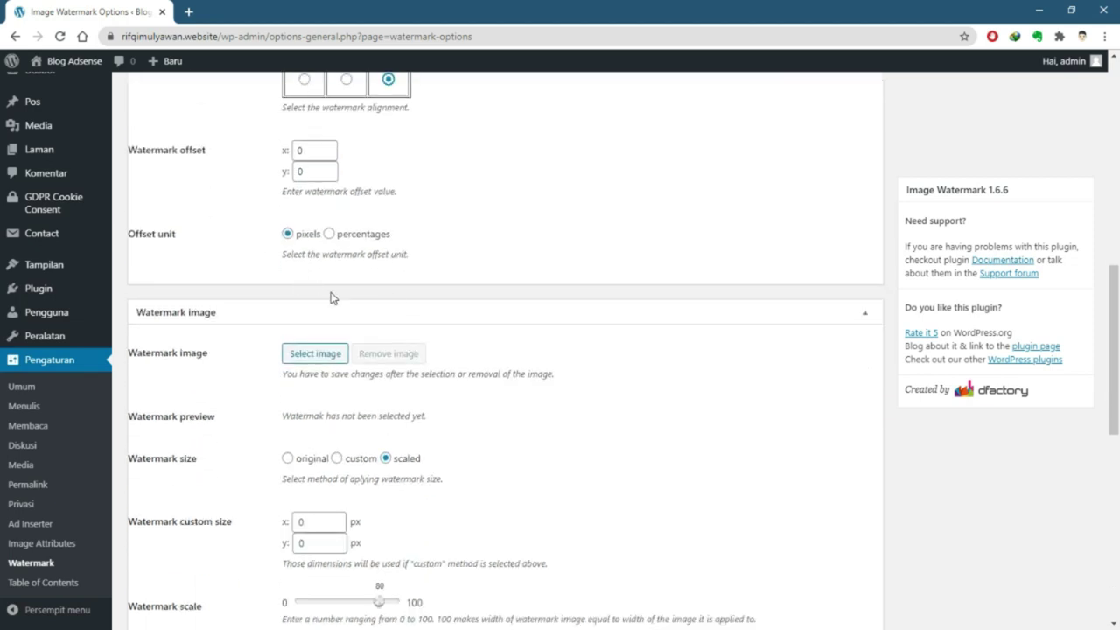
{"action": "scroll", "coordinate": [240, 357], "scroll_direction": "down", "scroll_amount": 2}
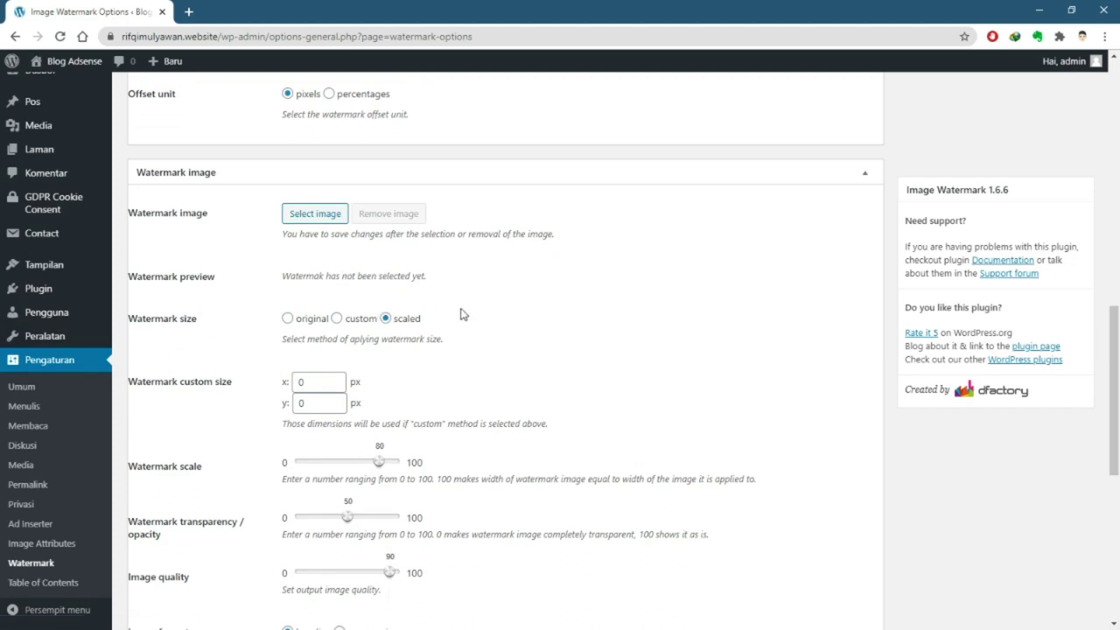
- Browse for a watermark image file in the pinned website project folder
{"action": "left_click", "coordinate": [320, 213]}
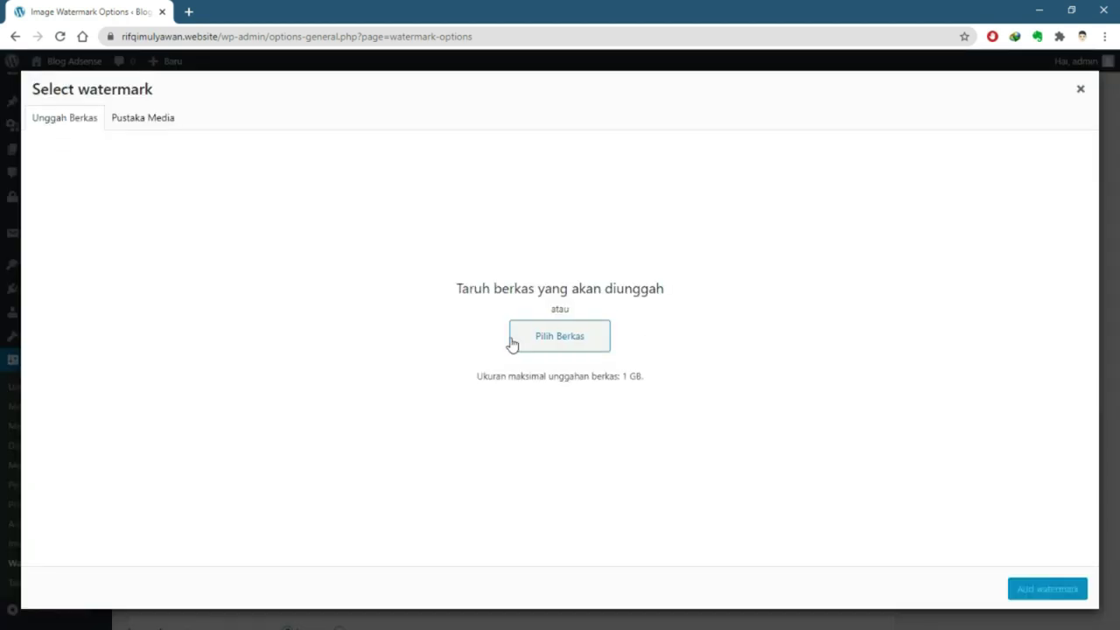
{"action": "left_click", "coordinate": [536, 344]}
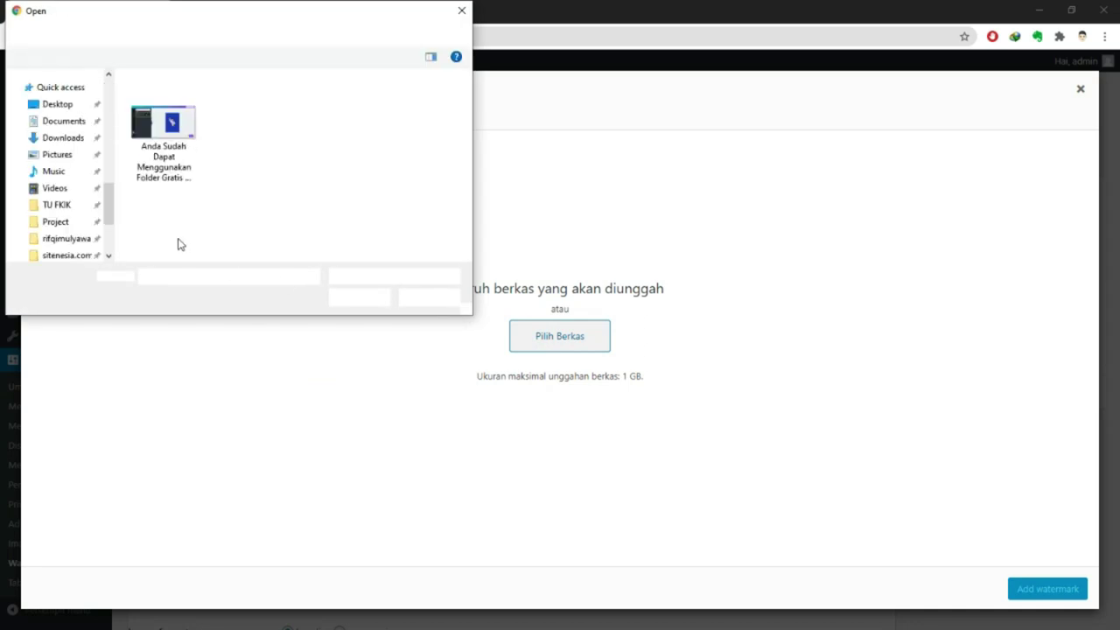
{"action": "scroll", "coordinate": [75, 177], "scroll_direction": "up", "scroll_amount": 4}
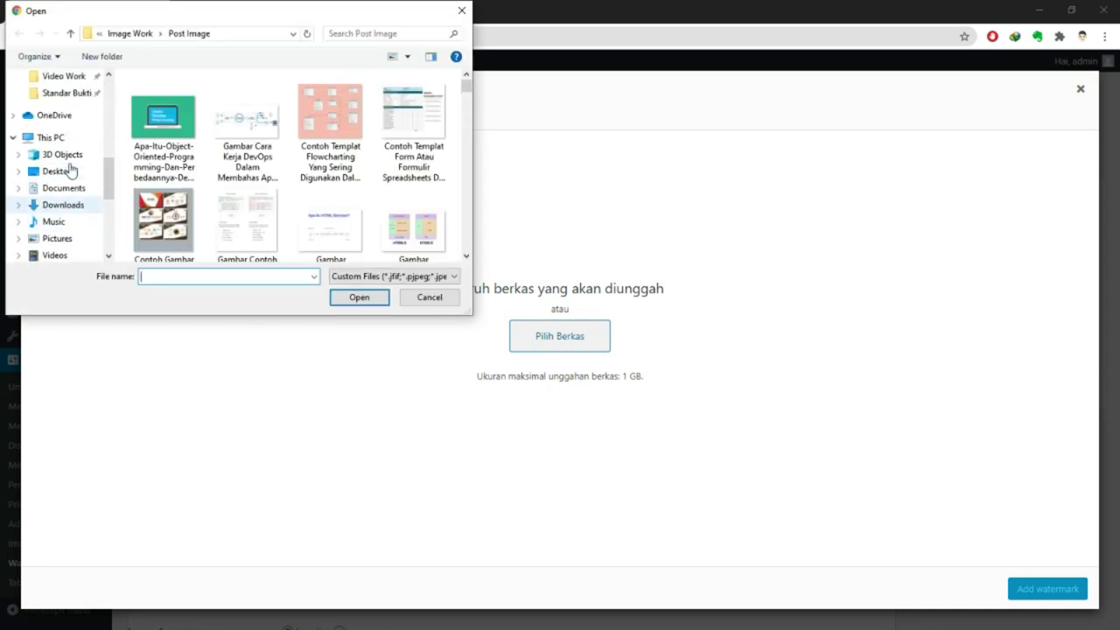
{"action": "scroll", "coordinate": [75, 118], "scroll_direction": "up", "scroll_amount": 4}
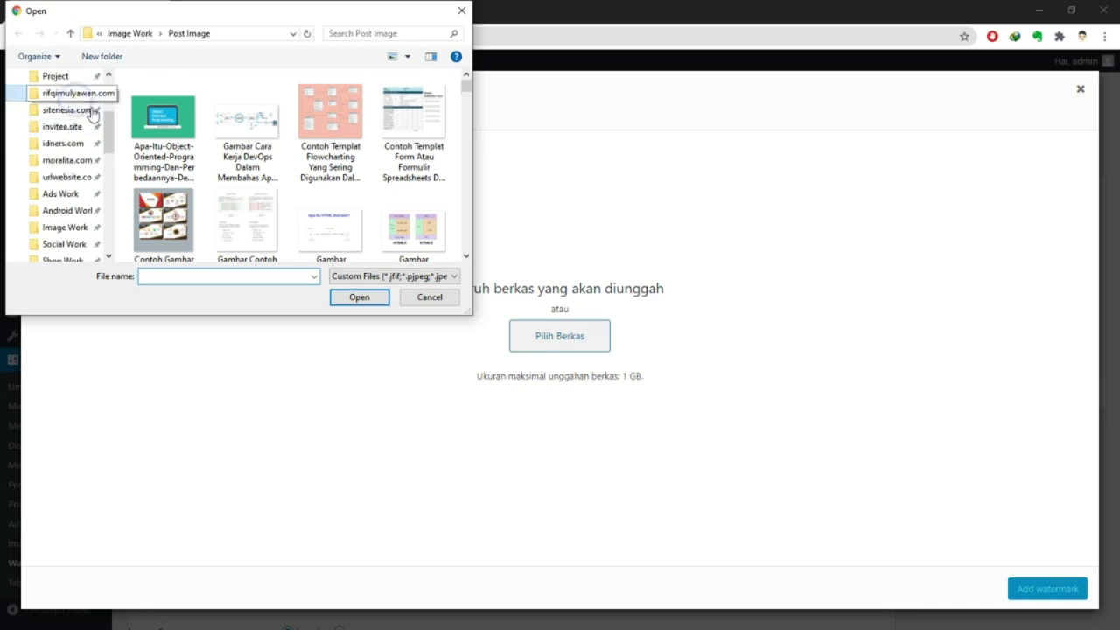
{"action": "left_click", "coordinate": [70, 93]}
- Upload rifqimulyawan-favicon.png and add it as the watermark image
{"action": "scroll", "coordinate": [85, 162], "scroll_direction": "down", "scroll_amount": 10}
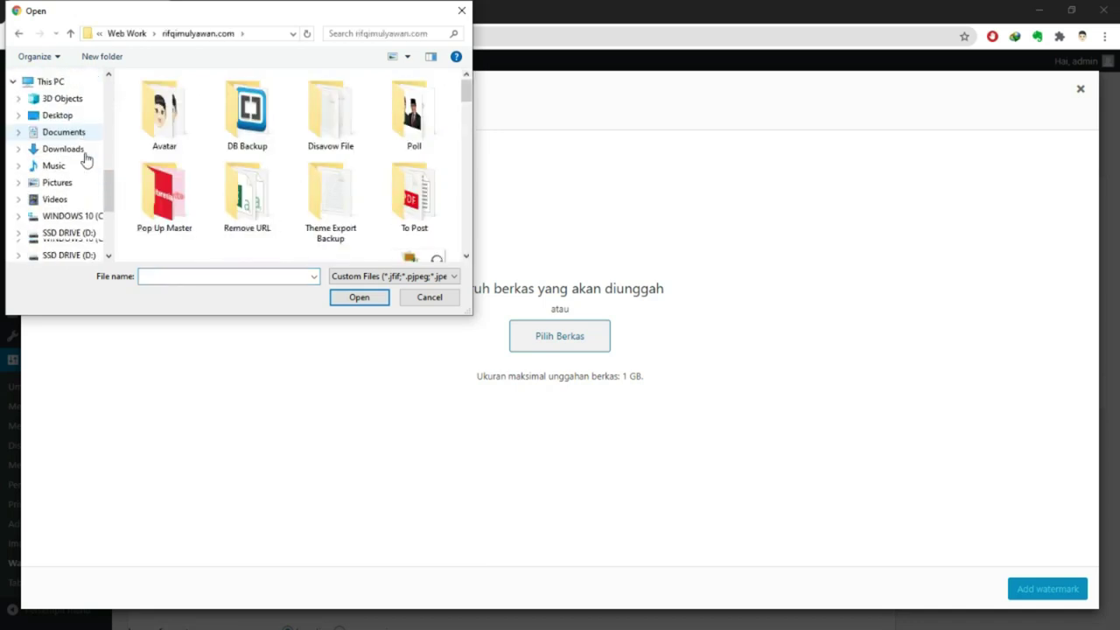
{"action": "scroll", "coordinate": [321, 263], "scroll_direction": "down", "scroll_amount": 10}
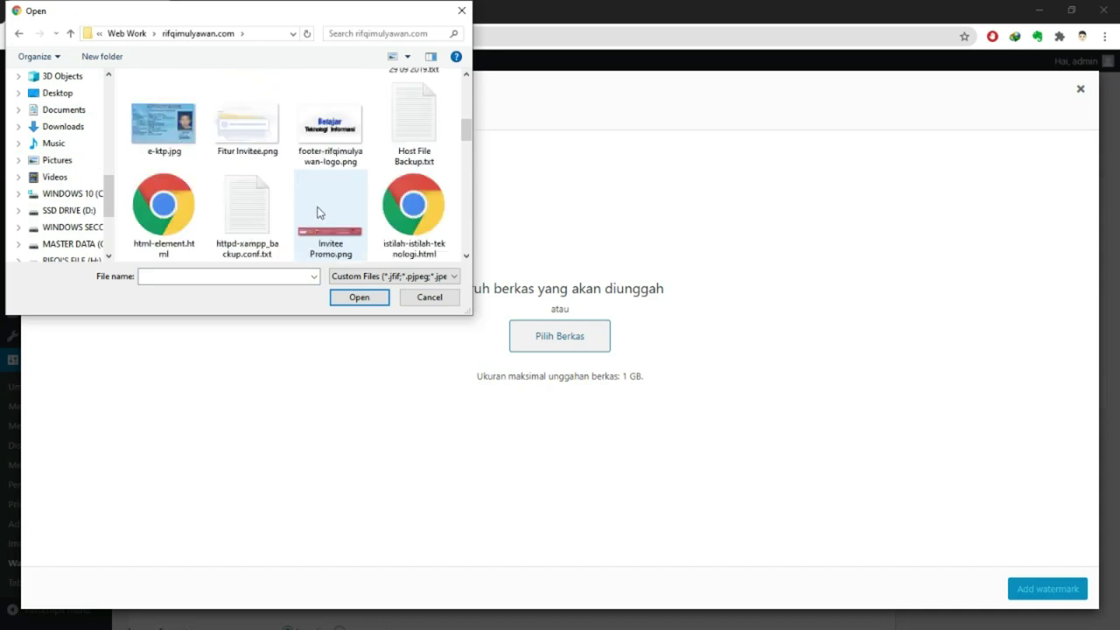
{"action": "scroll", "coordinate": [284, 217], "scroll_direction": "down", "scroll_amount": 5}
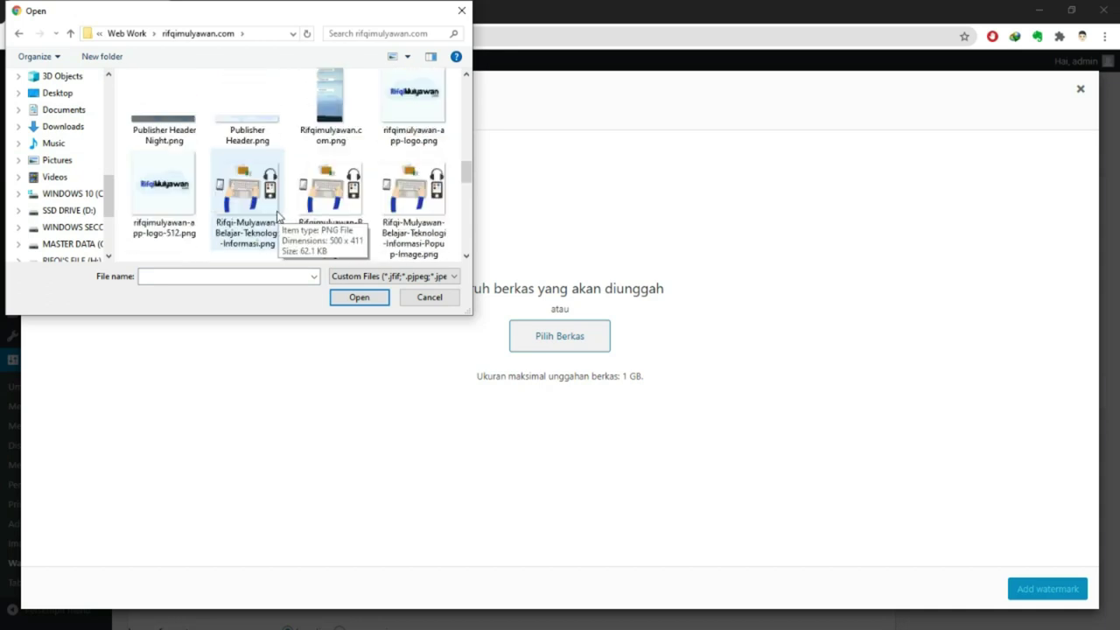
{"action": "scroll", "coordinate": [219, 215], "scroll_direction": "down", "scroll_amount": 3}
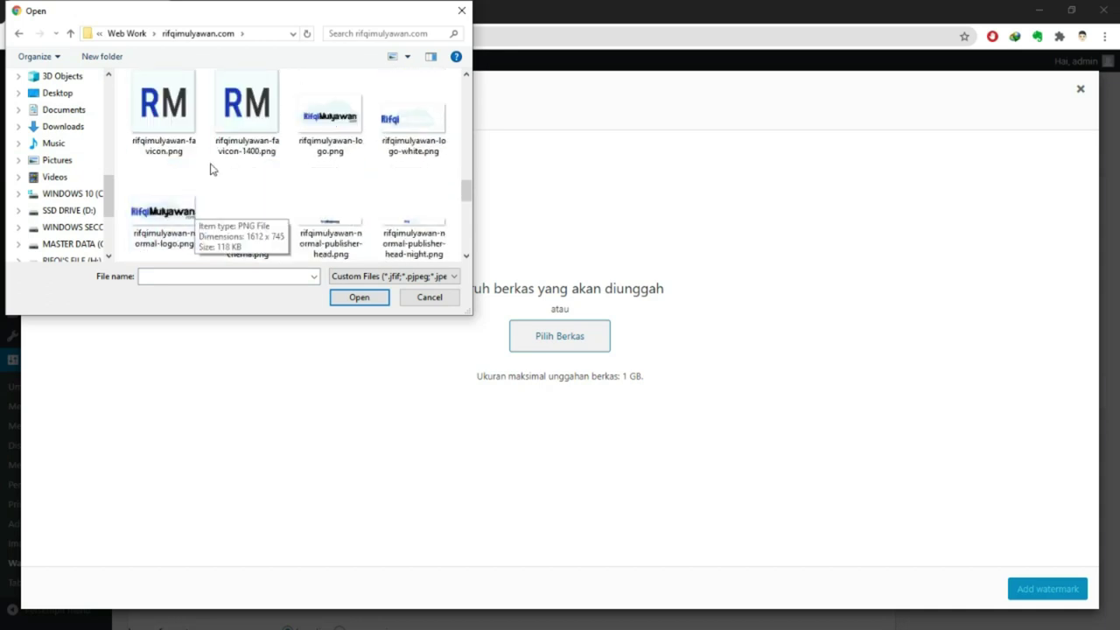
{"action": "left_click", "coordinate": [182, 130]}
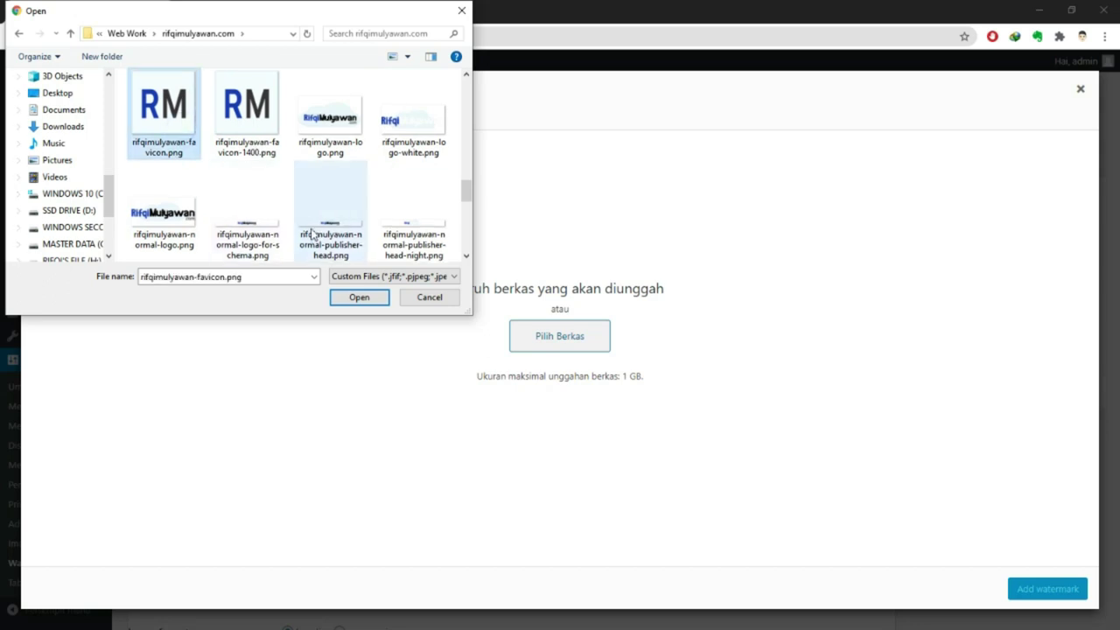
{"action": "scroll", "coordinate": [310, 229], "scroll_direction": "down", "scroll_amount": 5}
{"action": "scroll", "coordinate": [308, 218], "scroll_direction": "up", "scroll_amount": 6}
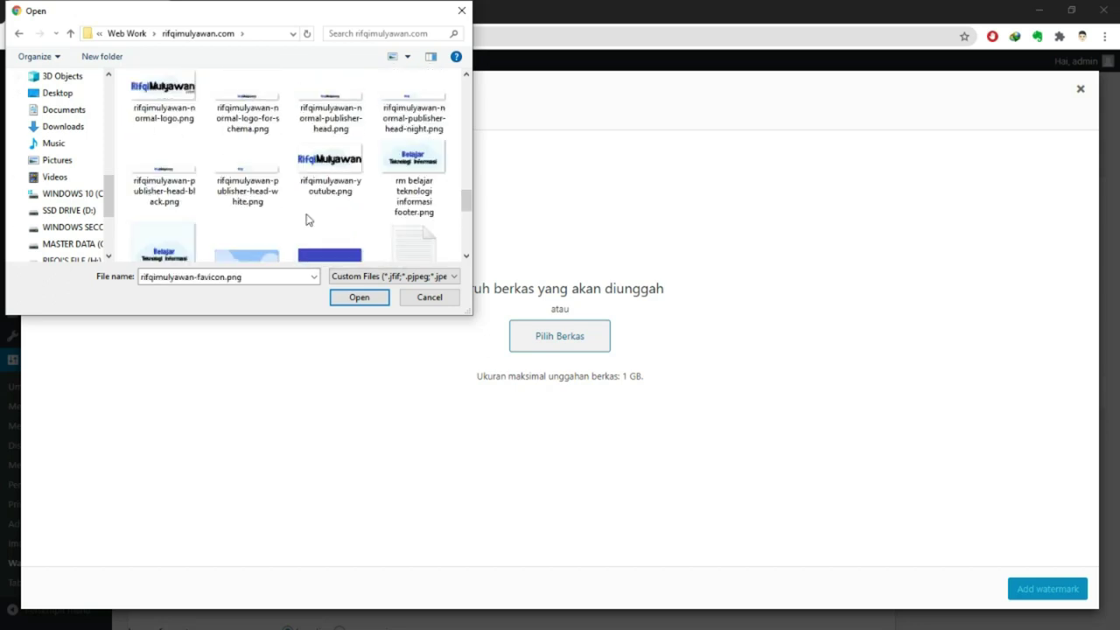
{"action": "scroll", "coordinate": [302, 219], "scroll_direction": "down", "scroll_amount": 1}
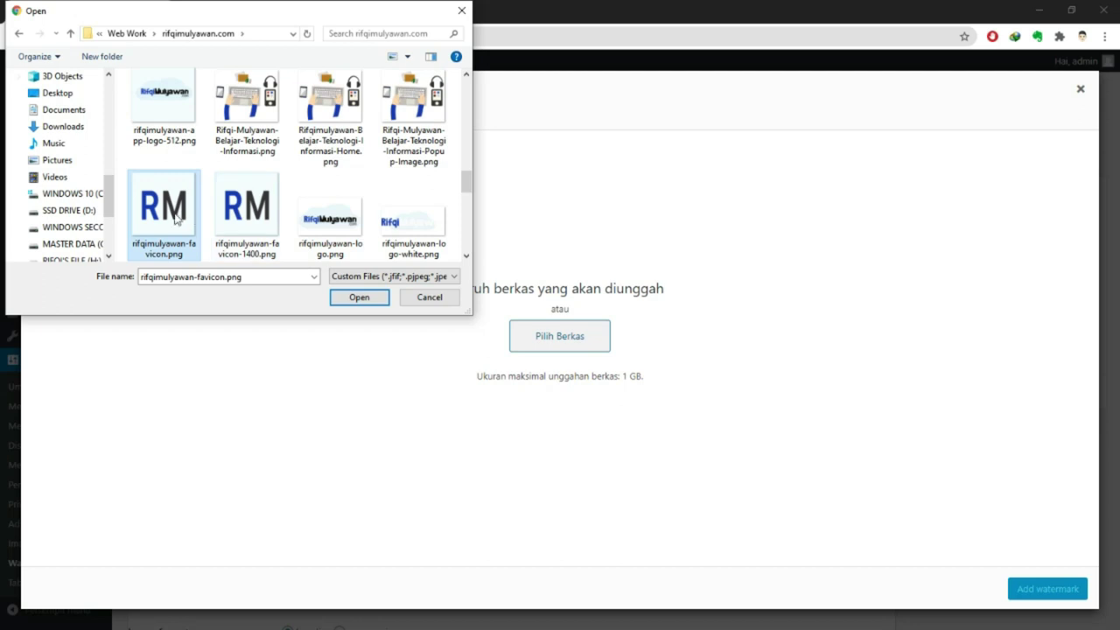
{"action": "left_click", "coordinate": [359, 298]}
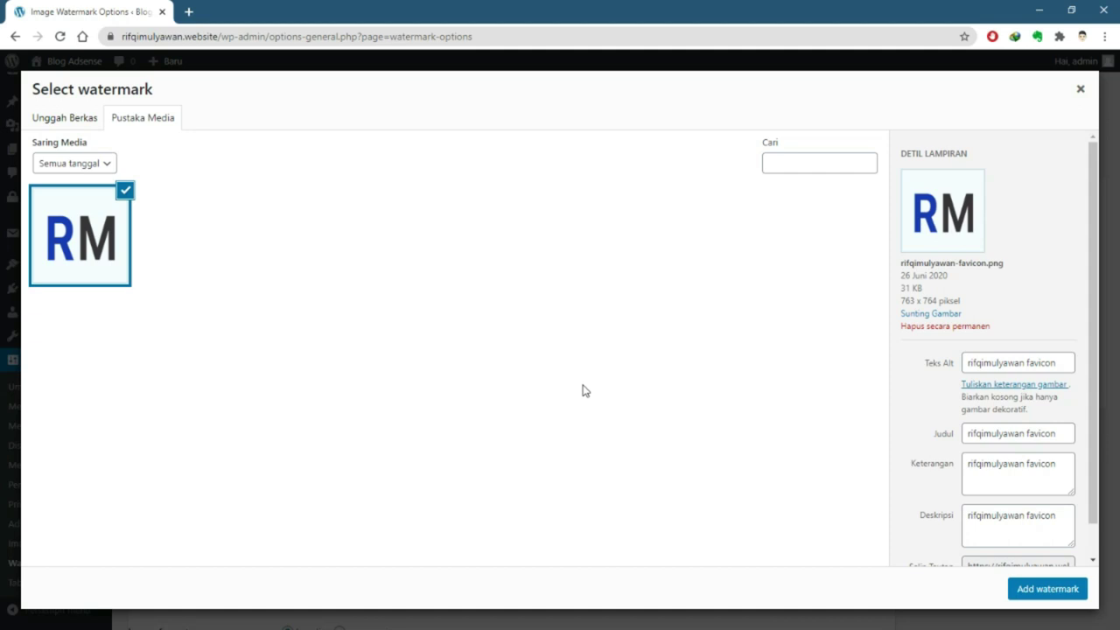
{"action": "left_click", "coordinate": [1045, 593]}
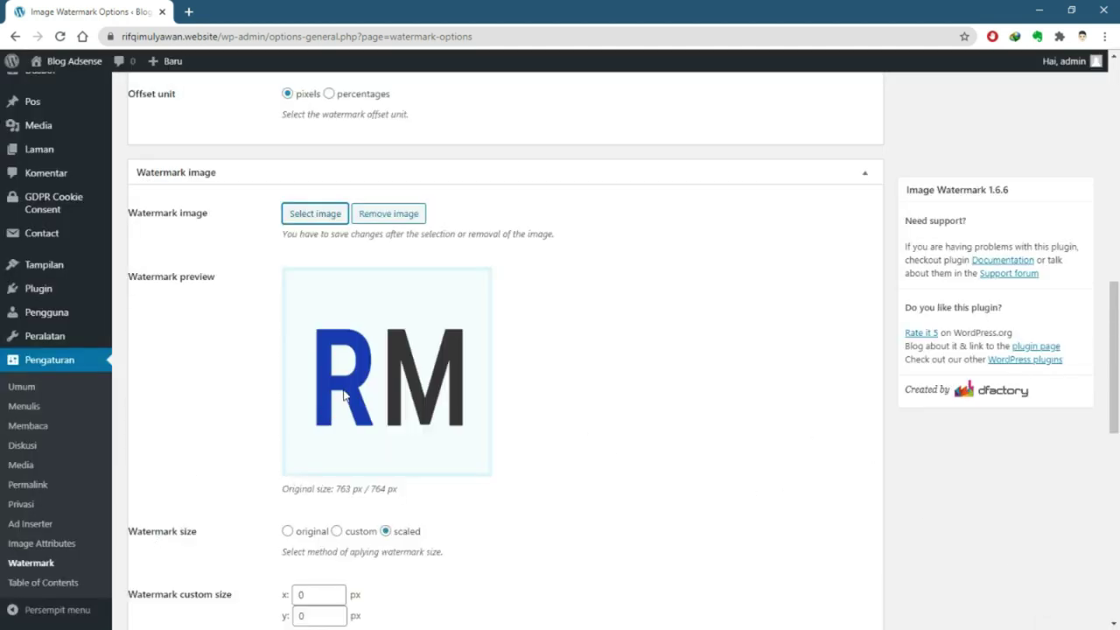
- Set the watermark scale to 30 and the image quality to 70
{"action": "scroll", "coordinate": [346, 398], "scroll_direction": "down", "scroll_amount": 1}
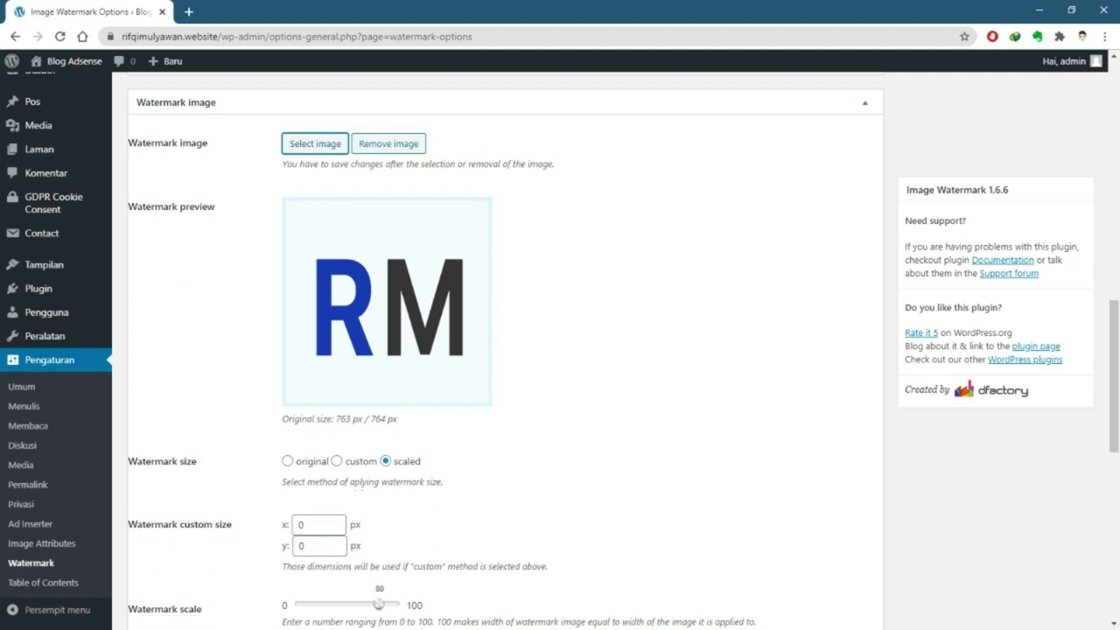
{"action": "scroll", "coordinate": [400, 428], "scroll_direction": "down", "scroll_amount": 3}
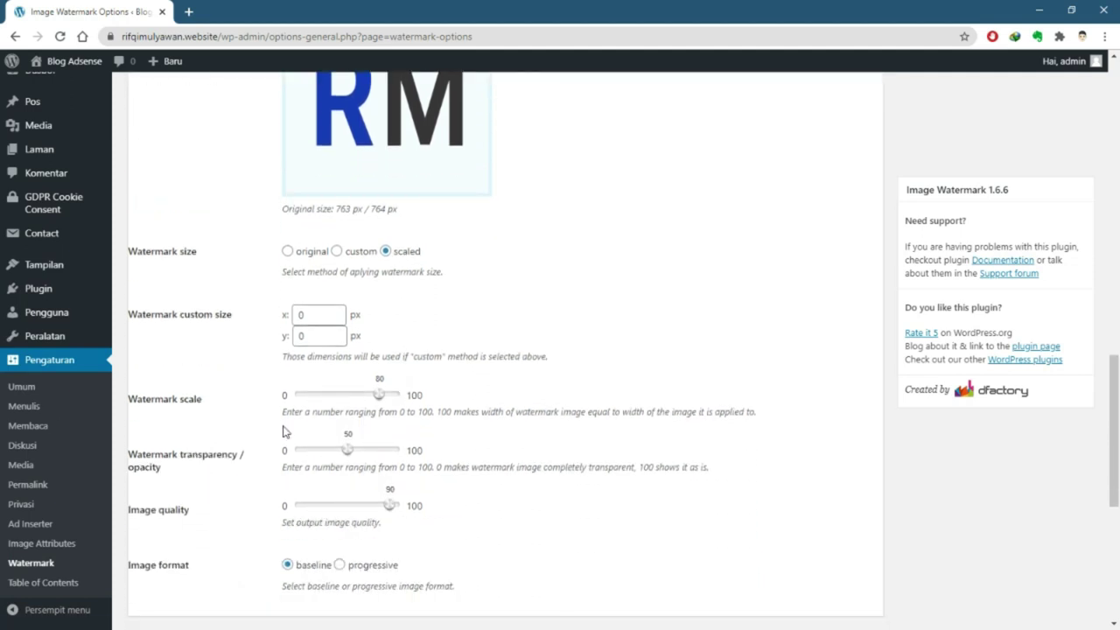
{"action": "mouse_move", "coordinate": [378, 398]}
{"action": "left_click_drag", "start_coordinate": [378, 398], "coordinate": [326, 400]}
{"action": "left_click_drag", "start_coordinate": [388, 507], "coordinate": [369, 509]}
- Save the Image Watermark settings with Simpan Perubahan
{"action": "scroll", "coordinate": [417, 490], "scroll_direction": "down", "scroll_amount": 2}
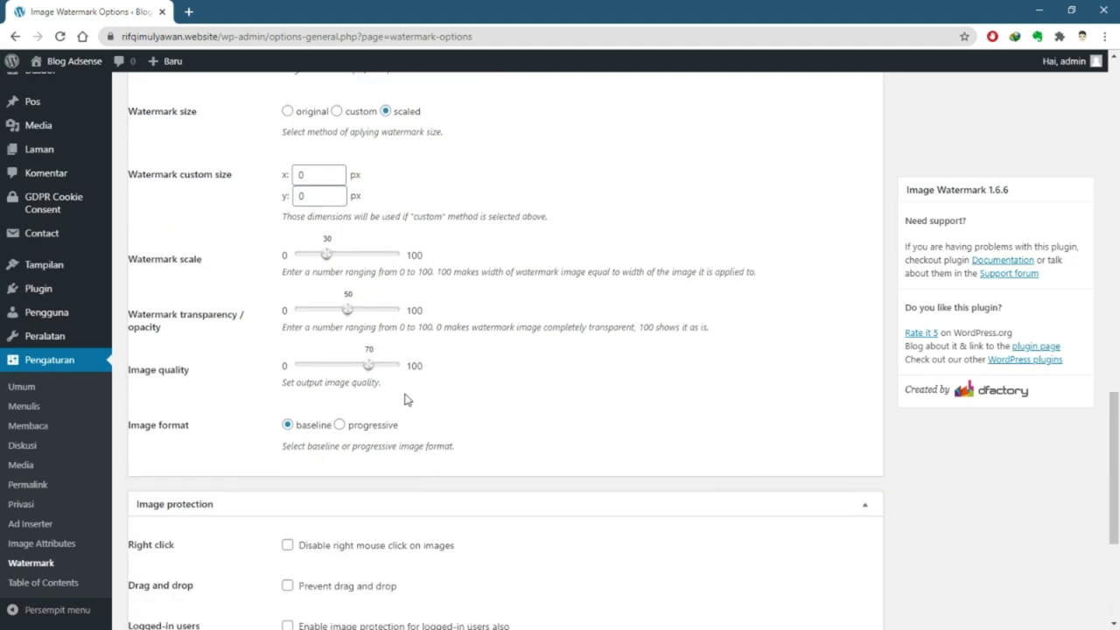
{"action": "scroll", "coordinate": [525, 391], "scroll_direction": "down", "scroll_amount": 3}
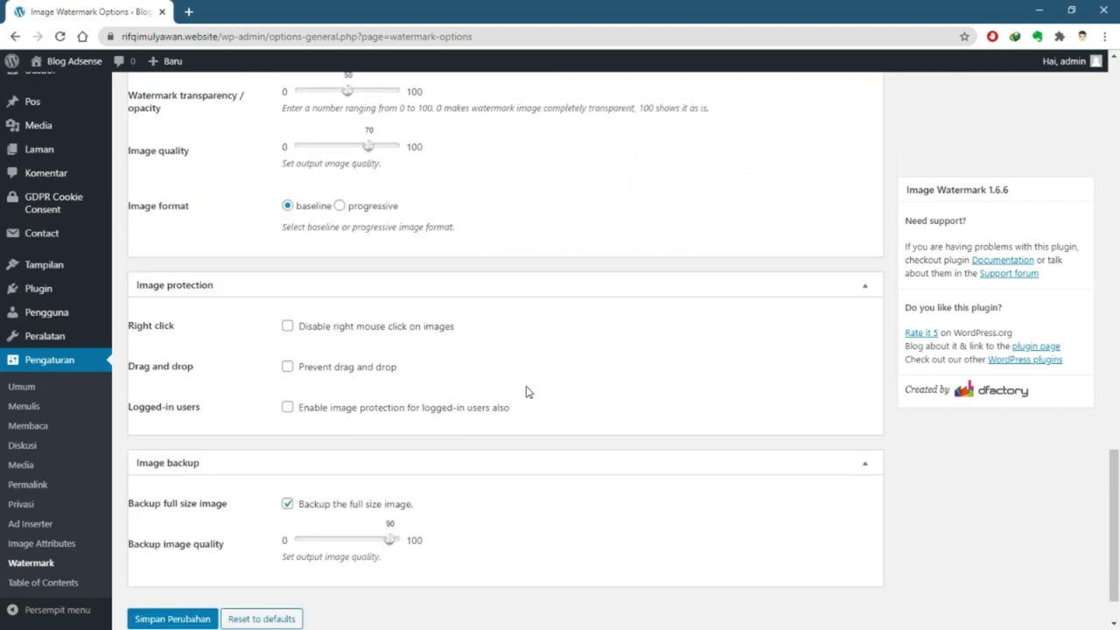
{"action": "scroll", "coordinate": [427, 343], "scroll_direction": "up", "scroll_amount": 3}
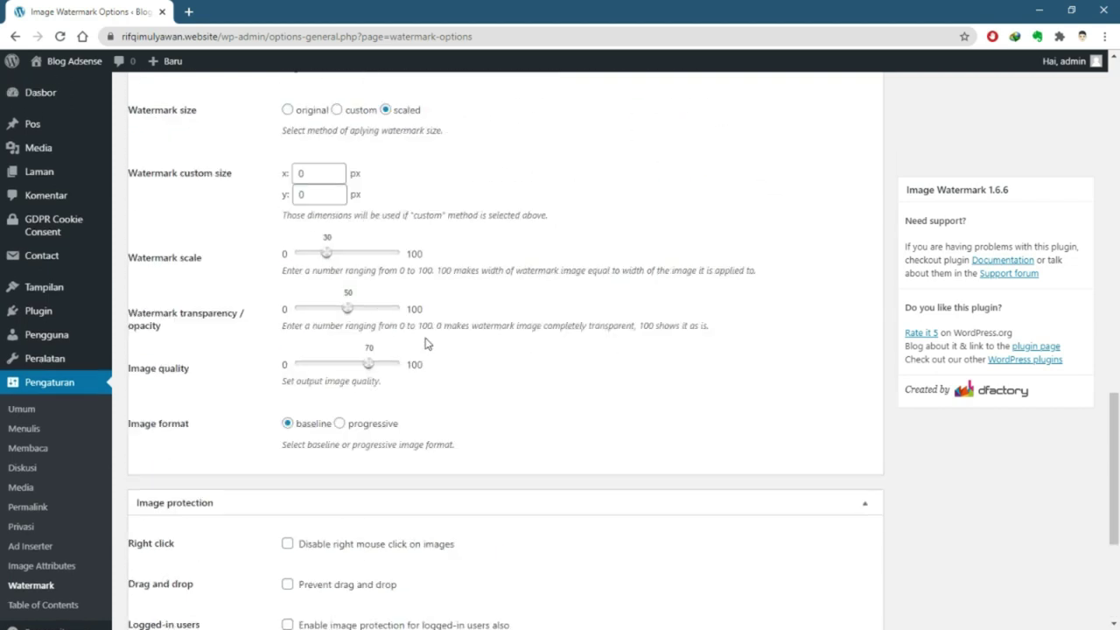
{"action": "scroll", "coordinate": [415, 354], "scroll_direction": "down", "scroll_amount": 3}
{"action": "left_click", "coordinate": [172, 554]}
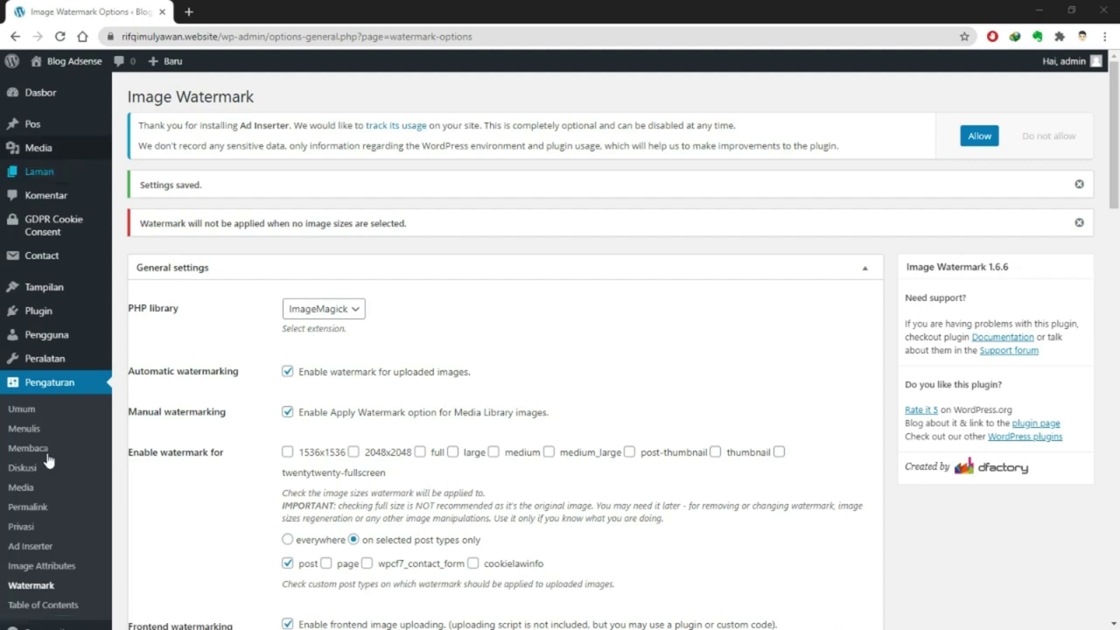
{"action": "scroll", "coordinate": [47, 457], "scroll_direction": "down", "scroll_amount": 2}
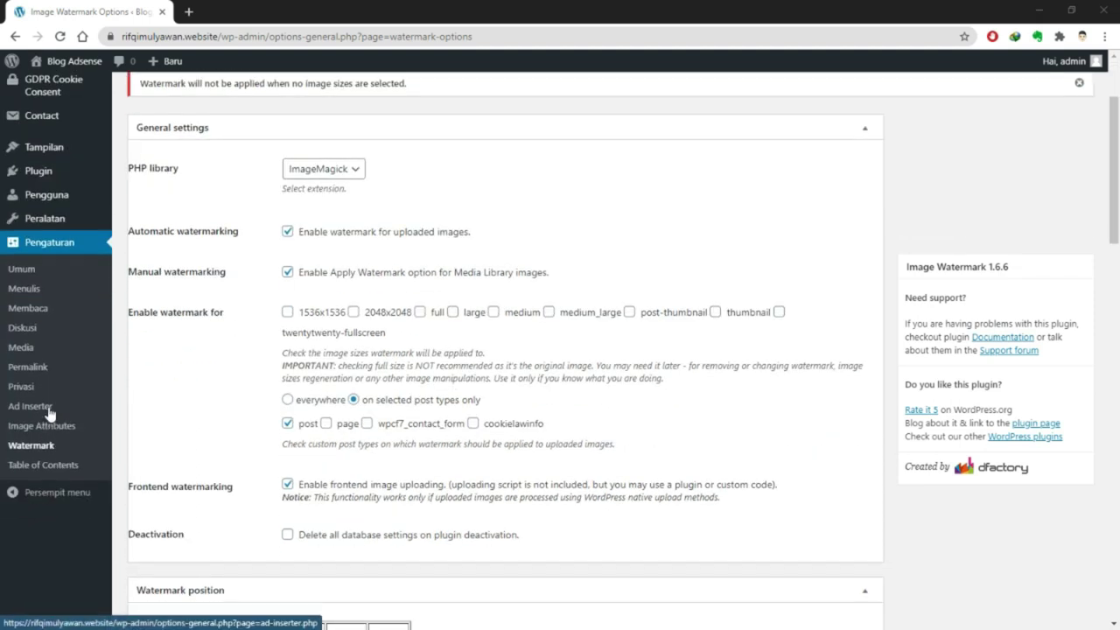
- Enable the watermark for full, large, medium, thumbnail and twentytwenty-fullscreen image sizes
{"action": "scroll", "coordinate": [50, 413], "scroll_direction": "up", "scroll_amount": 2}
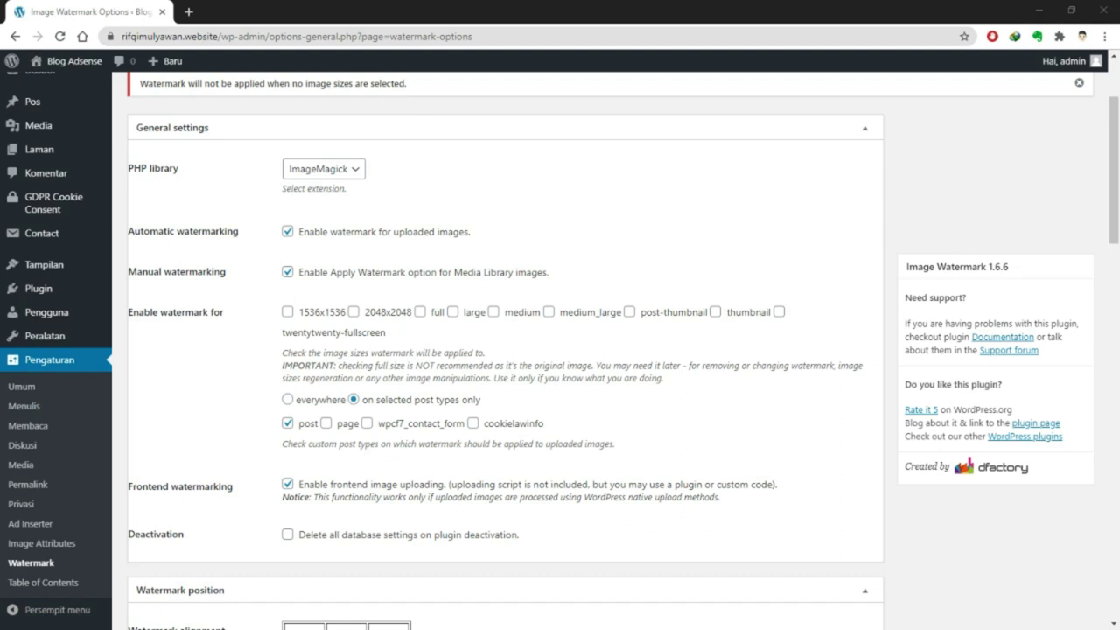
{"action": "left_click", "coordinate": [489, 343]}
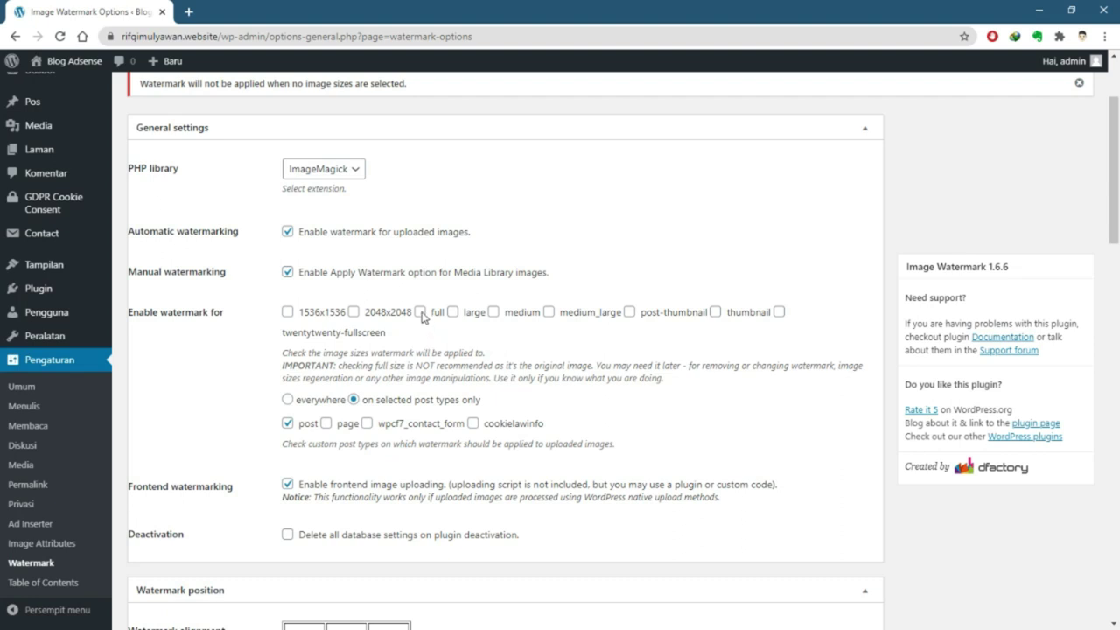
{"action": "left_click", "coordinate": [421, 313]}
{"action": "left_click", "coordinate": [452, 312]}
{"action": "left_click", "coordinate": [494, 313]}
{"action": "left_click", "coordinate": [713, 313]}
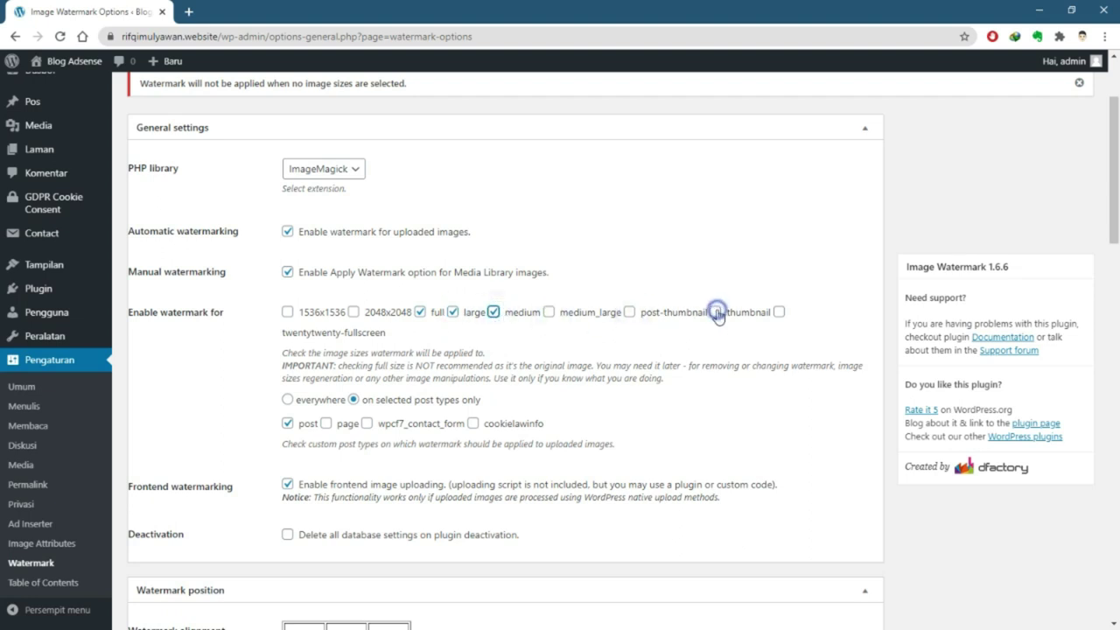
{"action": "left_click", "coordinate": [778, 312]}
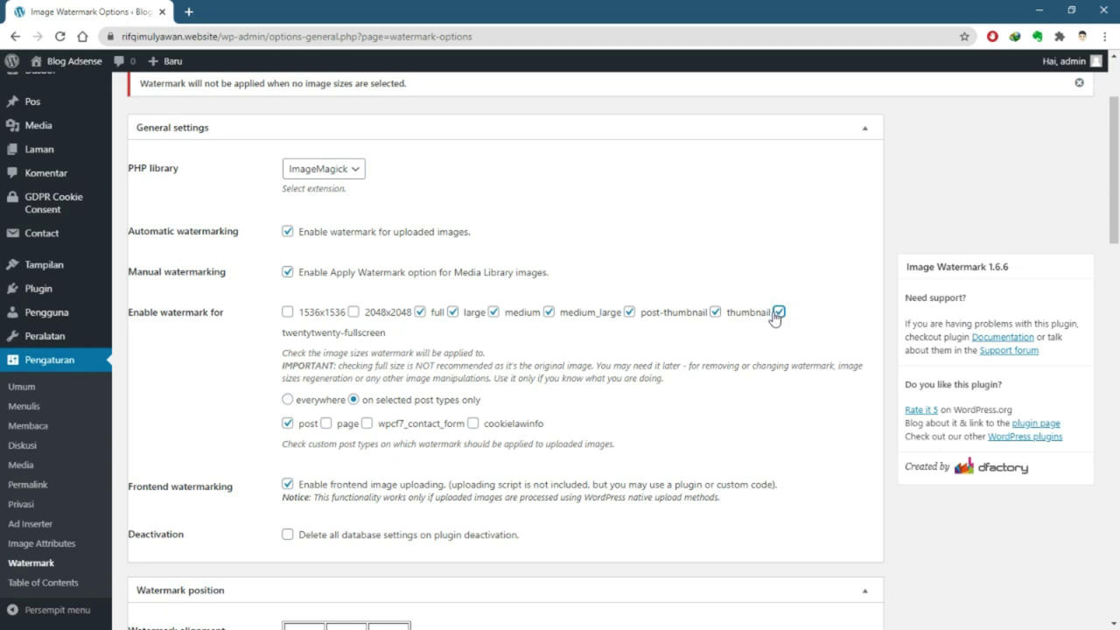
- Save the updated image-size watermark settings
{"action": "scroll", "coordinate": [599, 324], "scroll_direction": "down", "scroll_amount": 2}
{"action": "scroll", "coordinate": [595, 322], "scroll_direction": "down", "scroll_amount": 8}
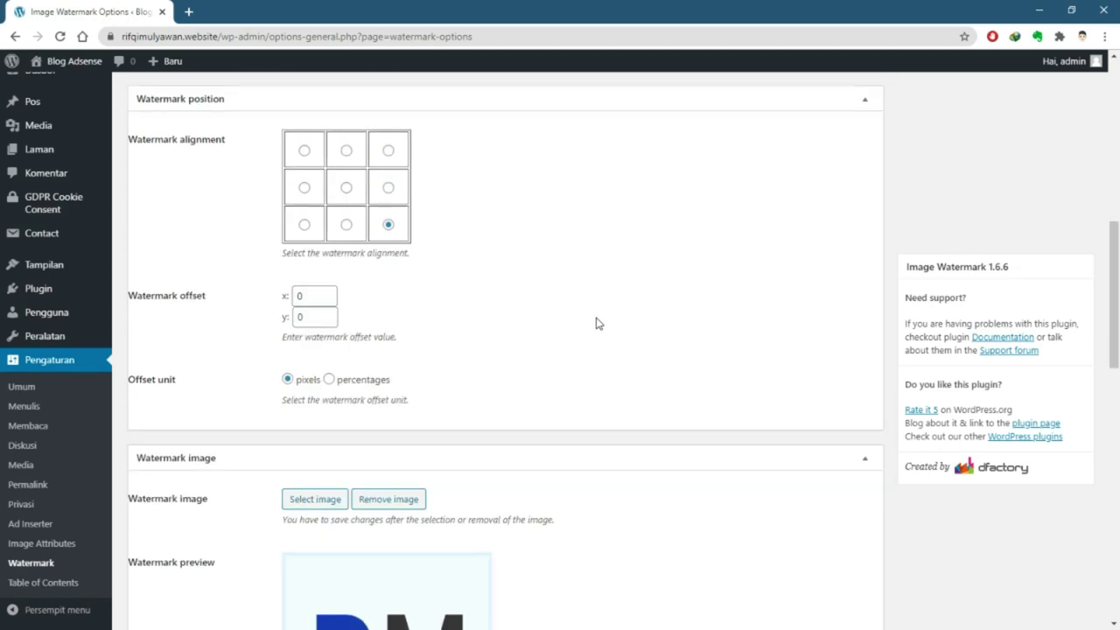
{"action": "scroll", "coordinate": [595, 321], "scroll_direction": "up", "scroll_amount": 8}
{"action": "scroll", "coordinate": [600, 324], "scroll_direction": "up", "scroll_amount": 3}
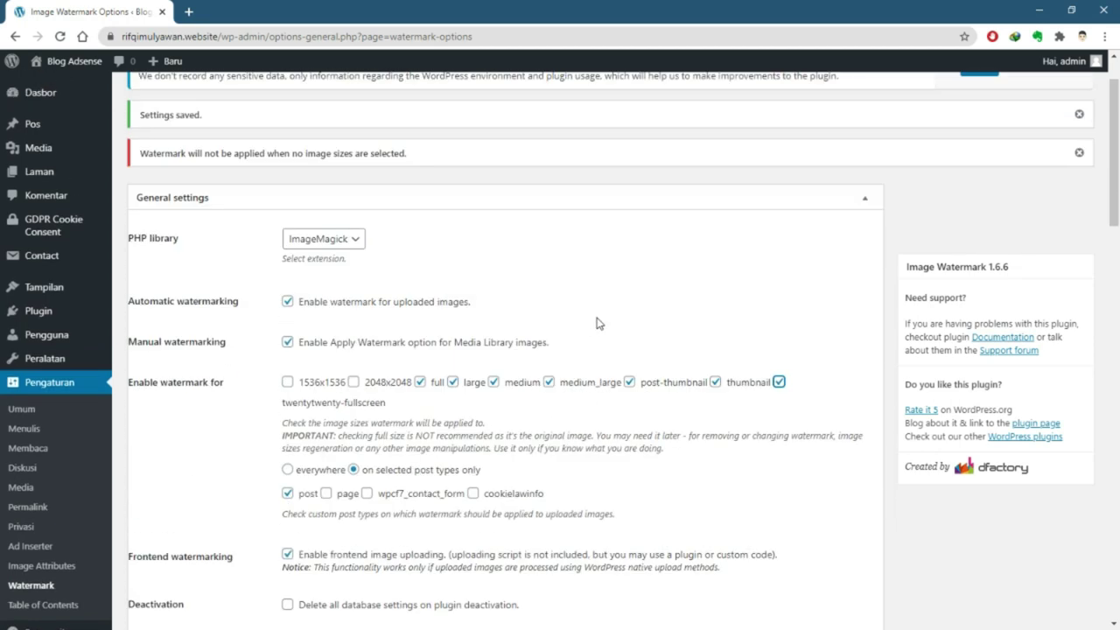
{"action": "scroll", "coordinate": [599, 324], "scroll_direction": "down", "scroll_amount": 3}
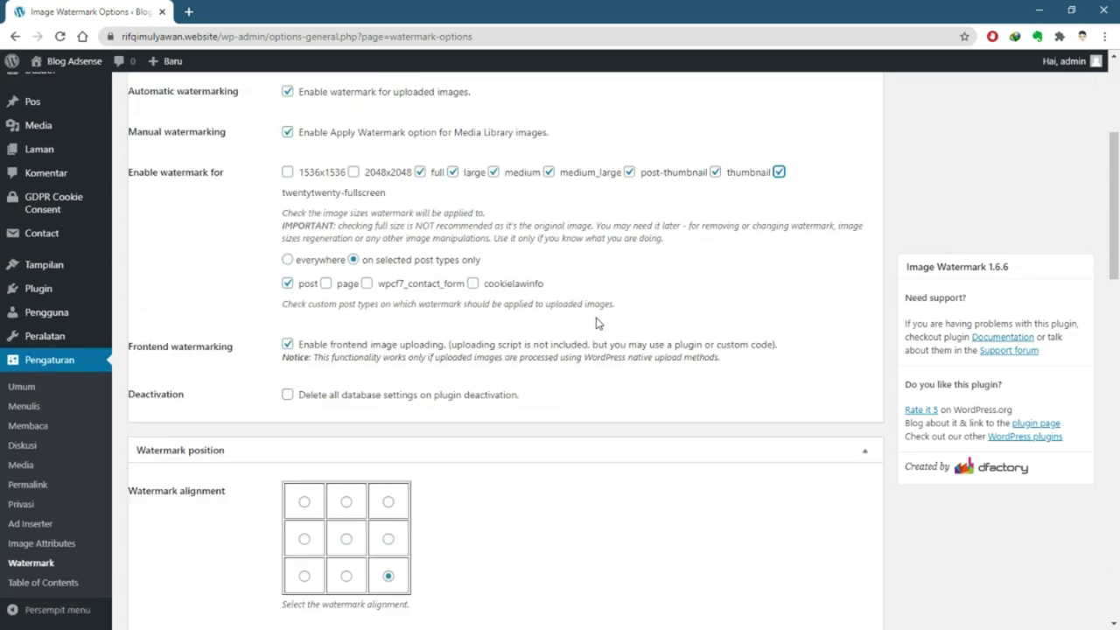
{"action": "scroll", "coordinate": [585, 323], "scroll_direction": "down", "scroll_amount": 18}
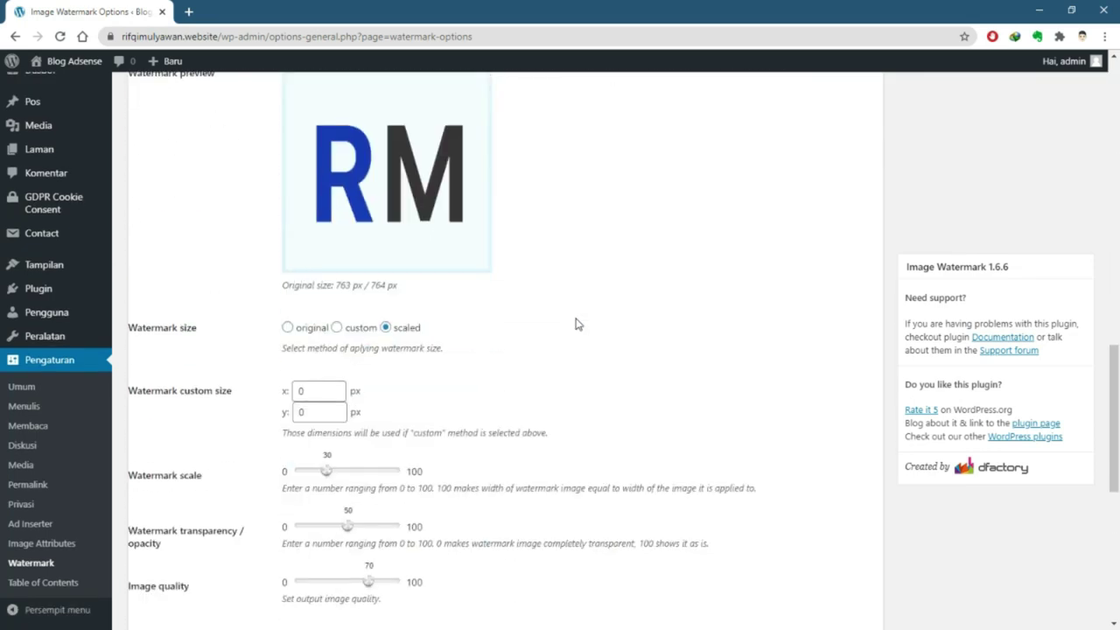
{"action": "left_click", "coordinate": [175, 555]}
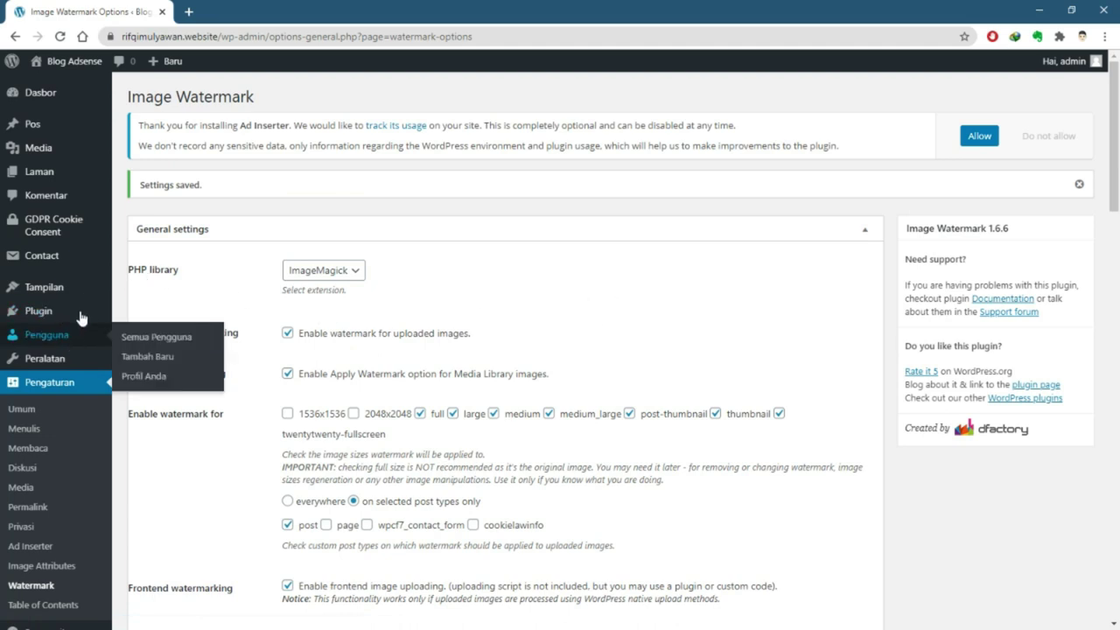
- Review the Plugin Terpasang list, then go to the Tambah Baru plugins page
{"action": "mouse_move", "coordinate": [89, 310]}
{"action": "left_click", "coordinate": [146, 315]}
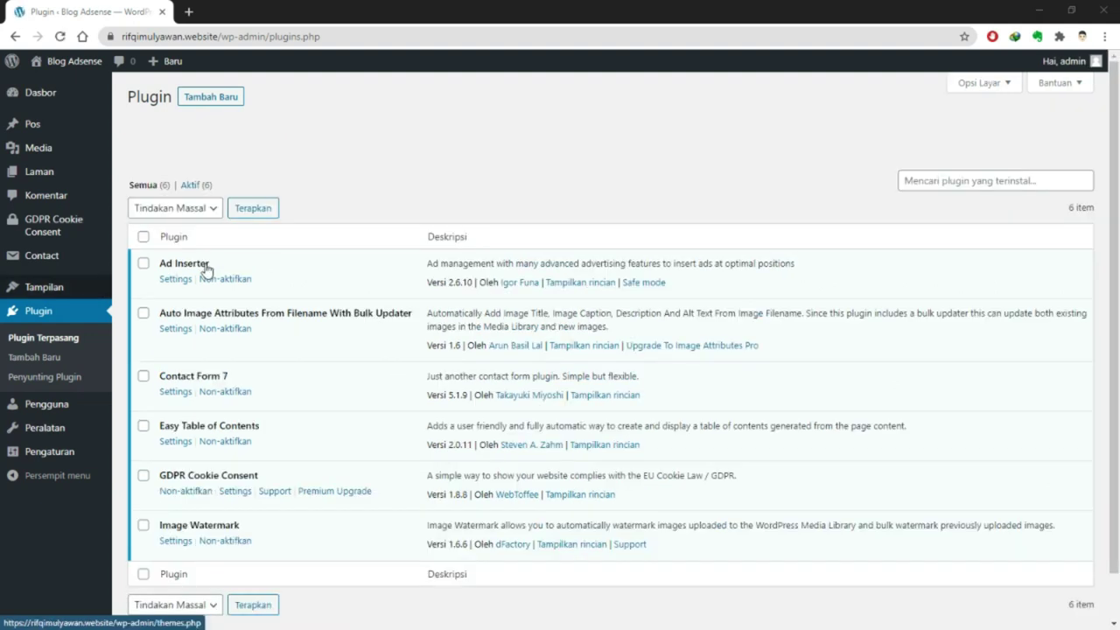
{"action": "scroll", "coordinate": [355, 267], "scroll_direction": "down", "scroll_amount": 1}
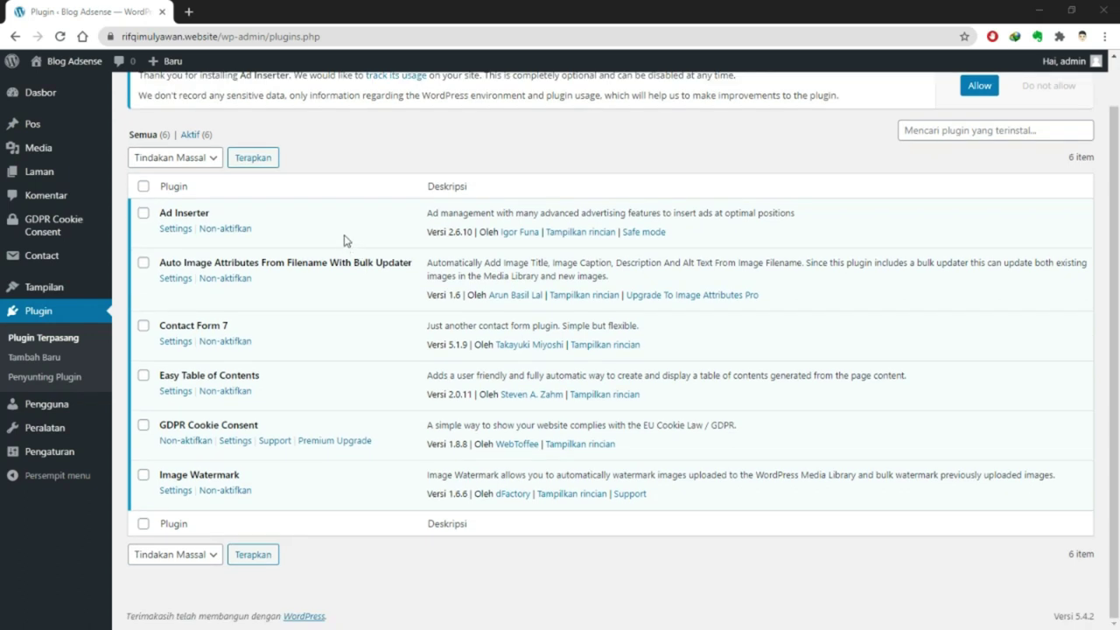
{"action": "scroll", "coordinate": [345, 241], "scroll_direction": "up", "scroll_amount": 1}
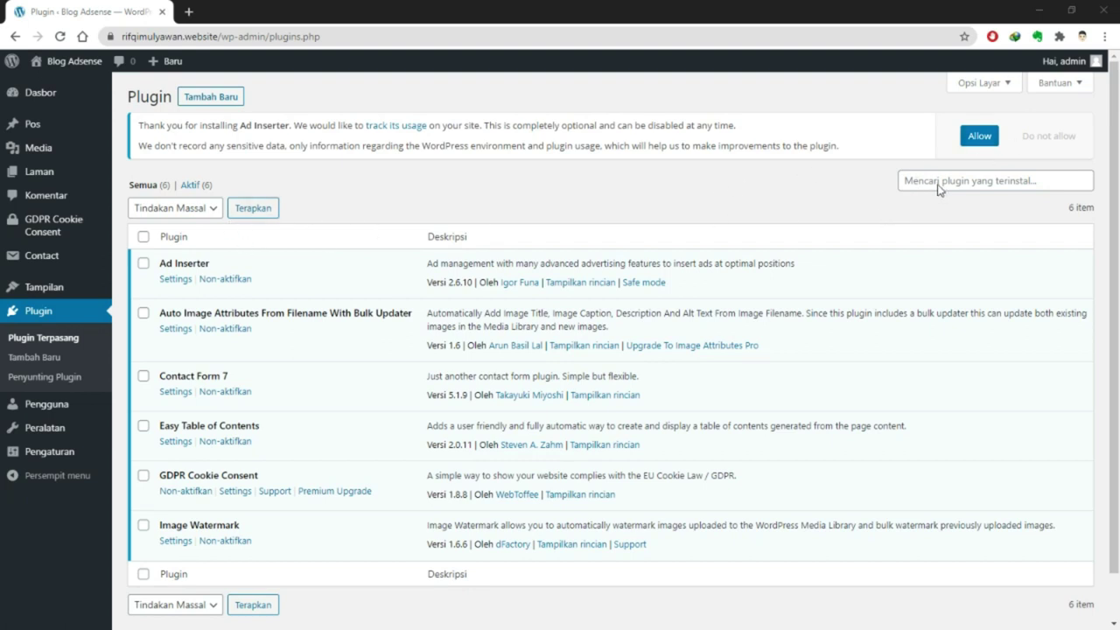
{"action": "left_click", "coordinate": [311, 99]}
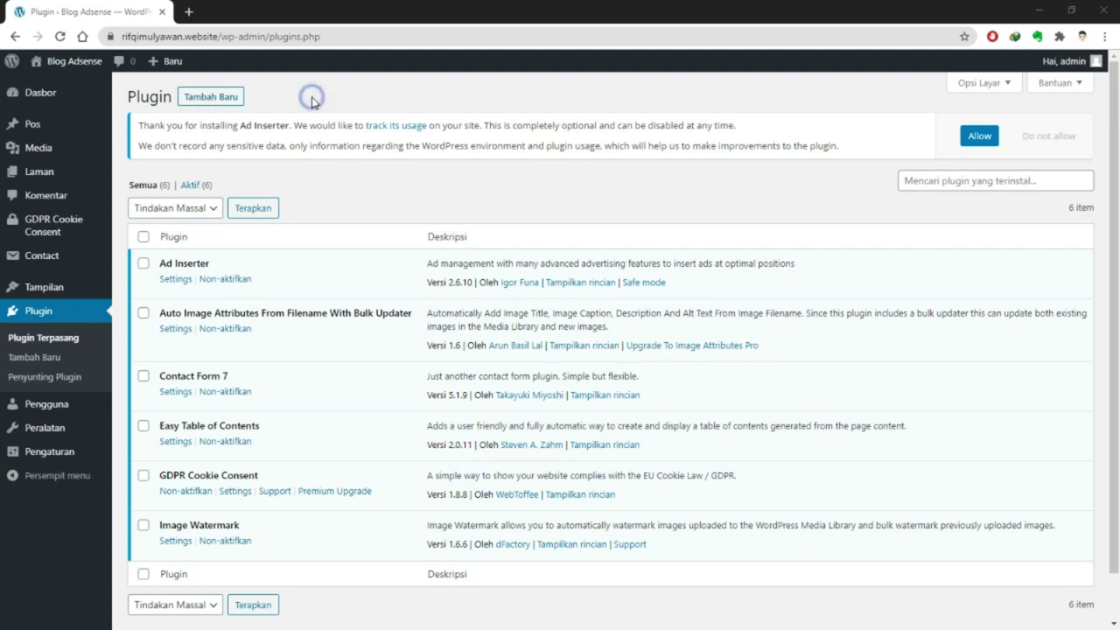
{"action": "left_click", "coordinate": [233, 104]}
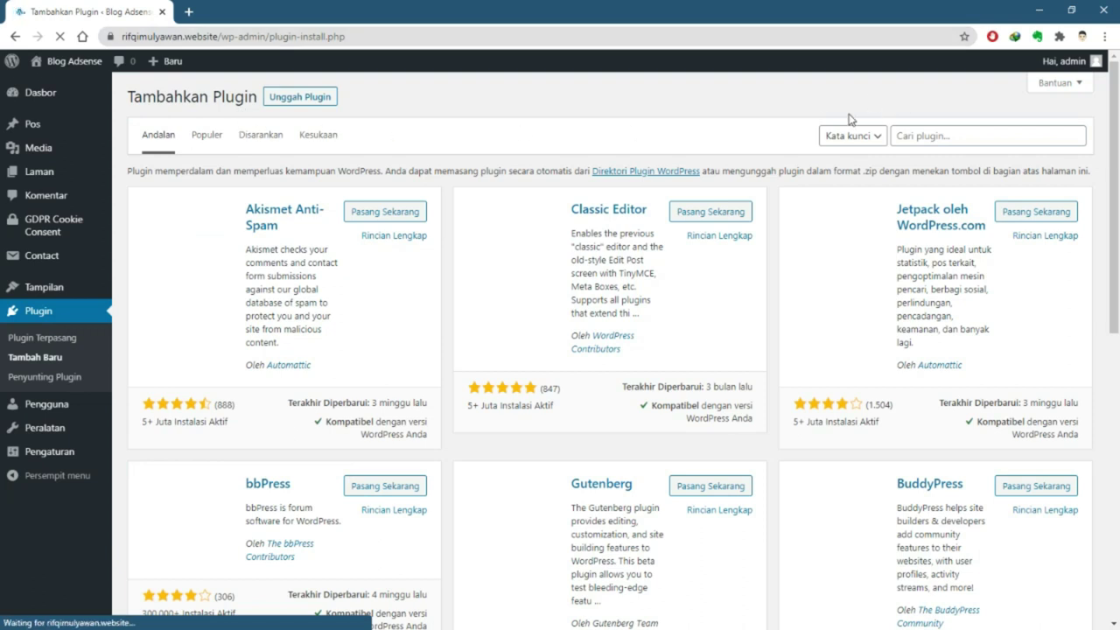
- Search for 'Inline Related', then install and activate the Inline Related Posts plugin
{"action": "left_click", "coordinate": [939, 135]}
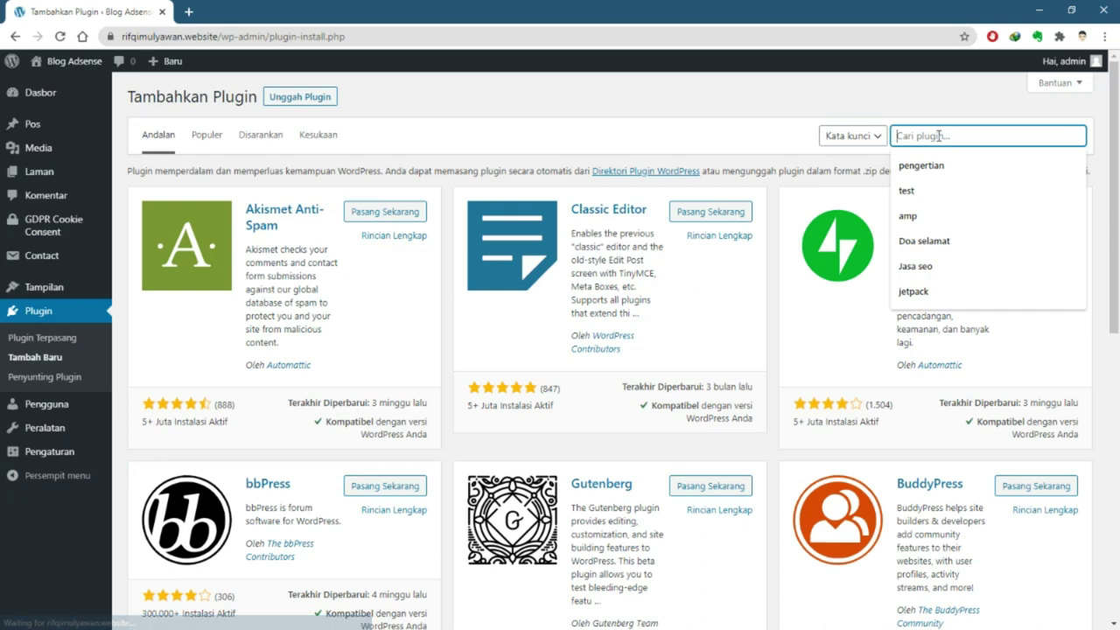
{"action": "type", "text": "In"}
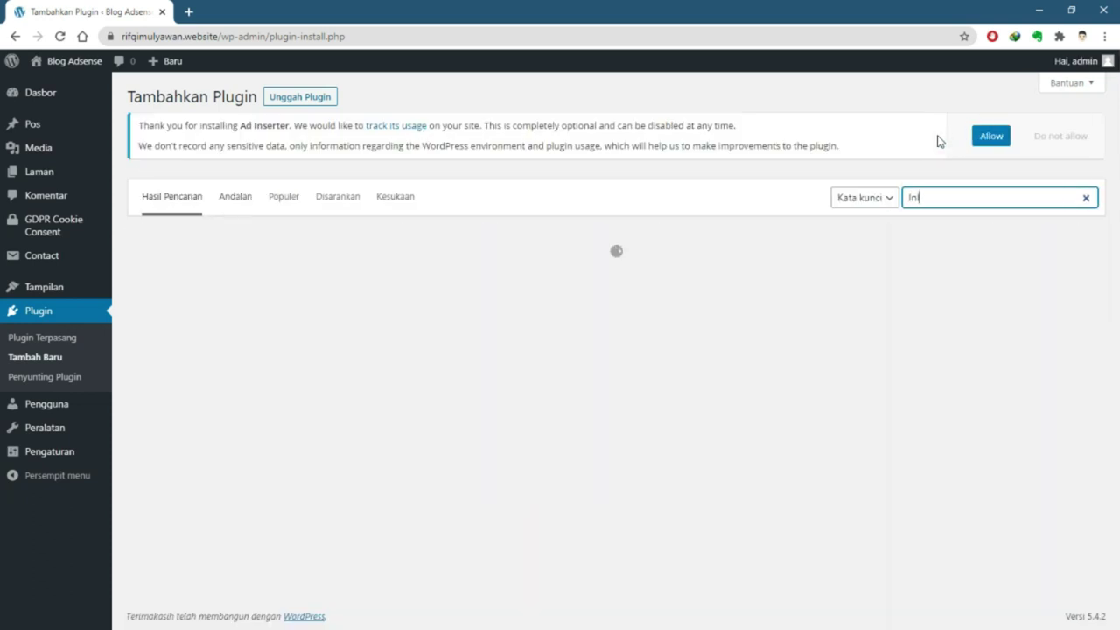
{"action": "type", "text": "line Related"}
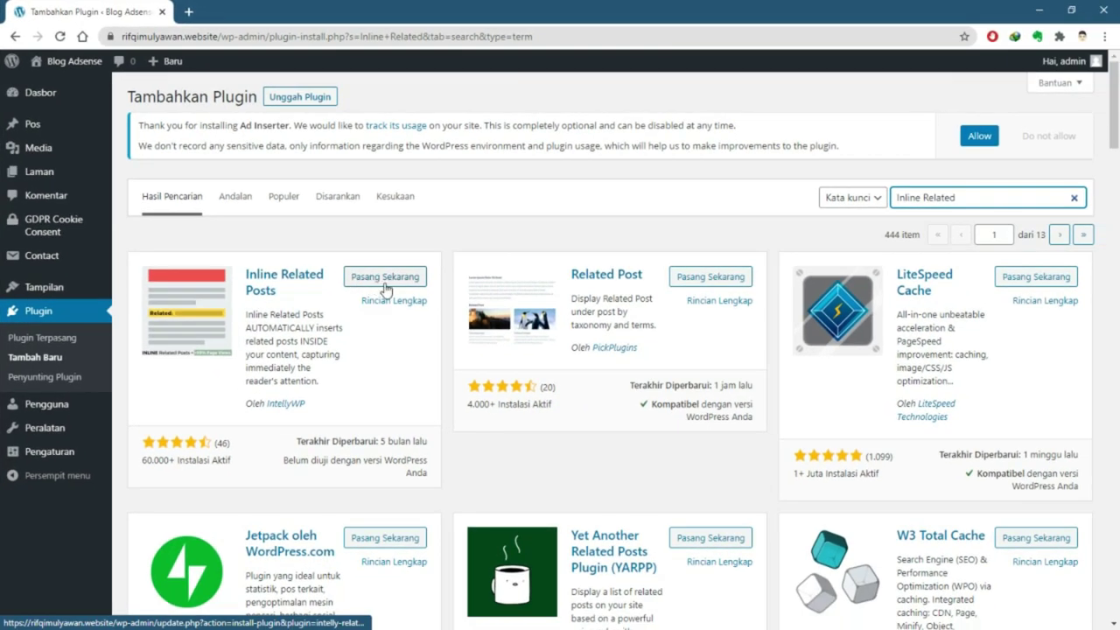
{"action": "left_click", "coordinate": [385, 281]}
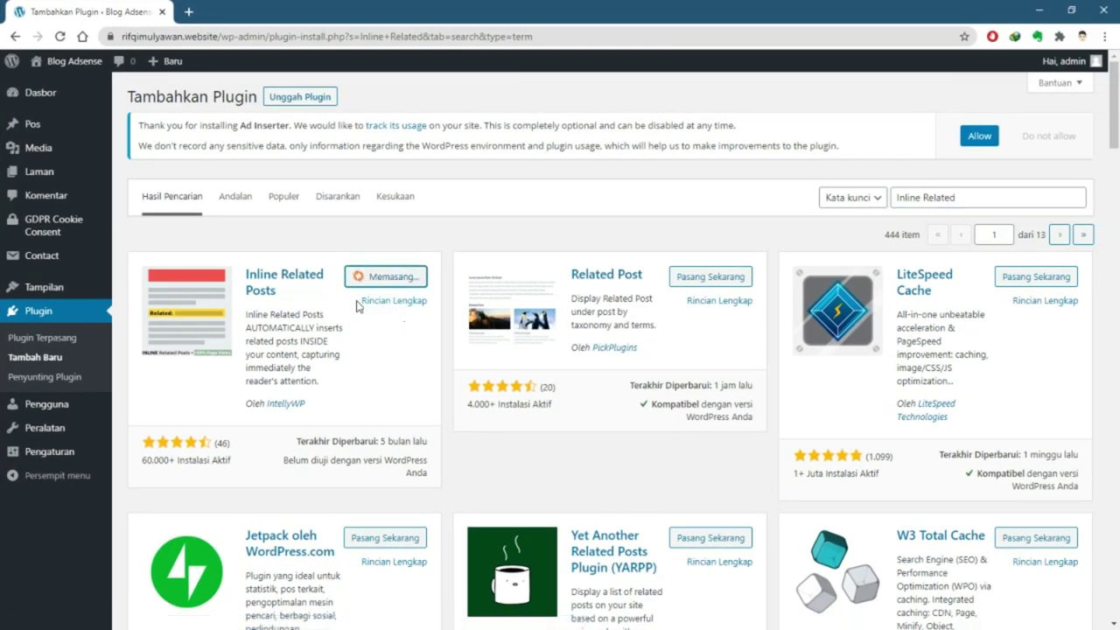
{"action": "scroll", "coordinate": [358, 310], "scroll_direction": "down", "scroll_amount": 1}
{"action": "scroll", "coordinate": [359, 311], "scroll_direction": "up", "scroll_amount": 1}
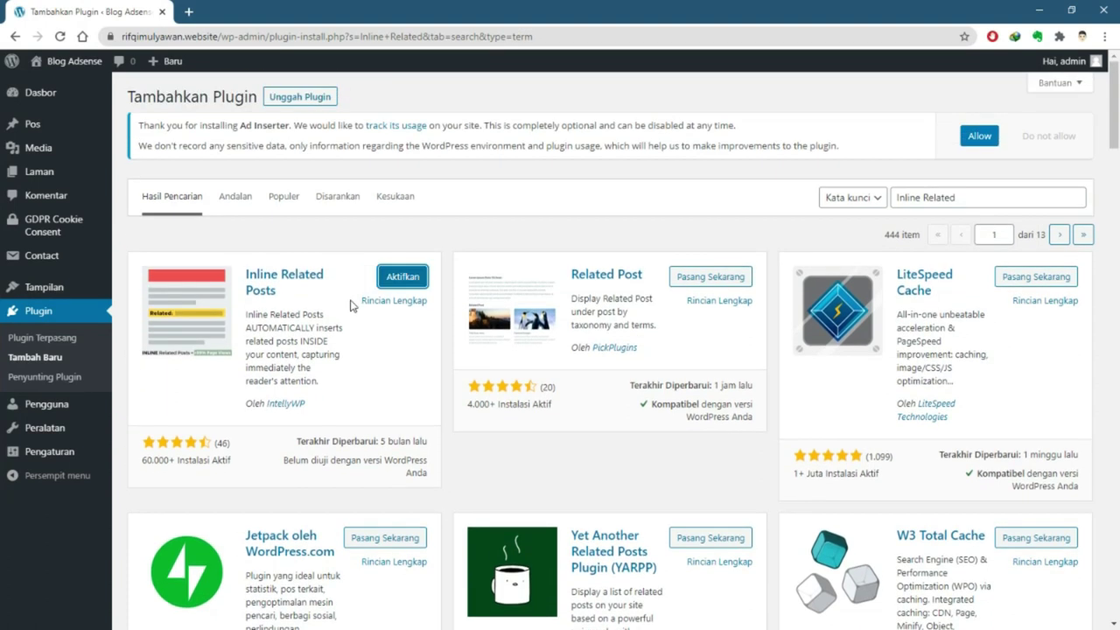
{"action": "left_click", "coordinate": [404, 278]}
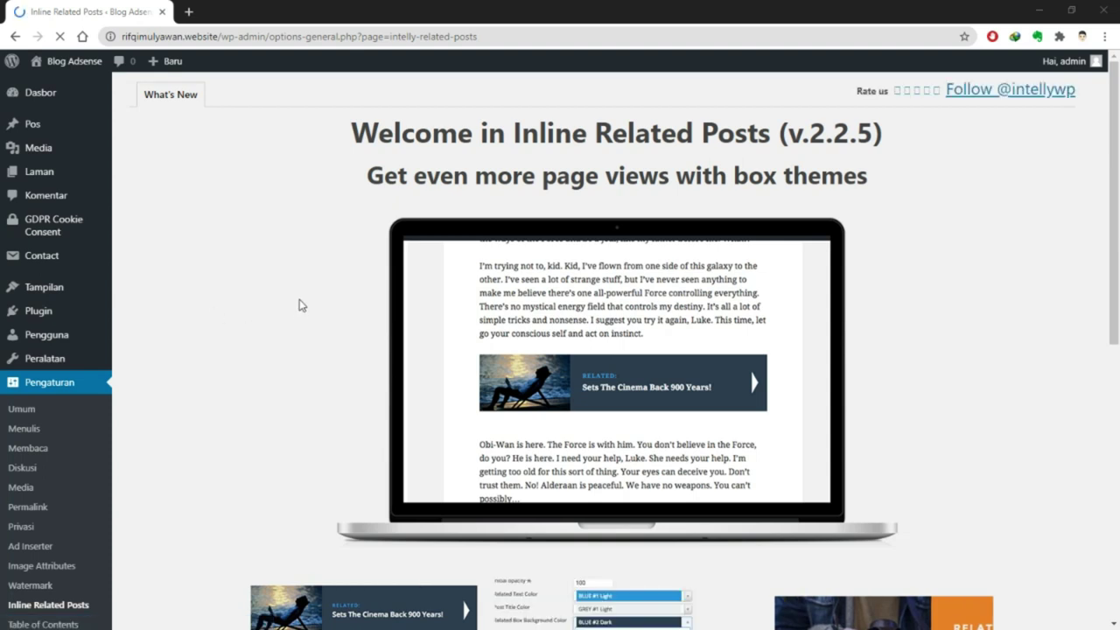
- Choose CONTINUE USING FREE VERSION on the Inline Related Posts welcome page
{"action": "scroll", "coordinate": [299, 308], "scroll_direction": "down", "scroll_amount": 2}
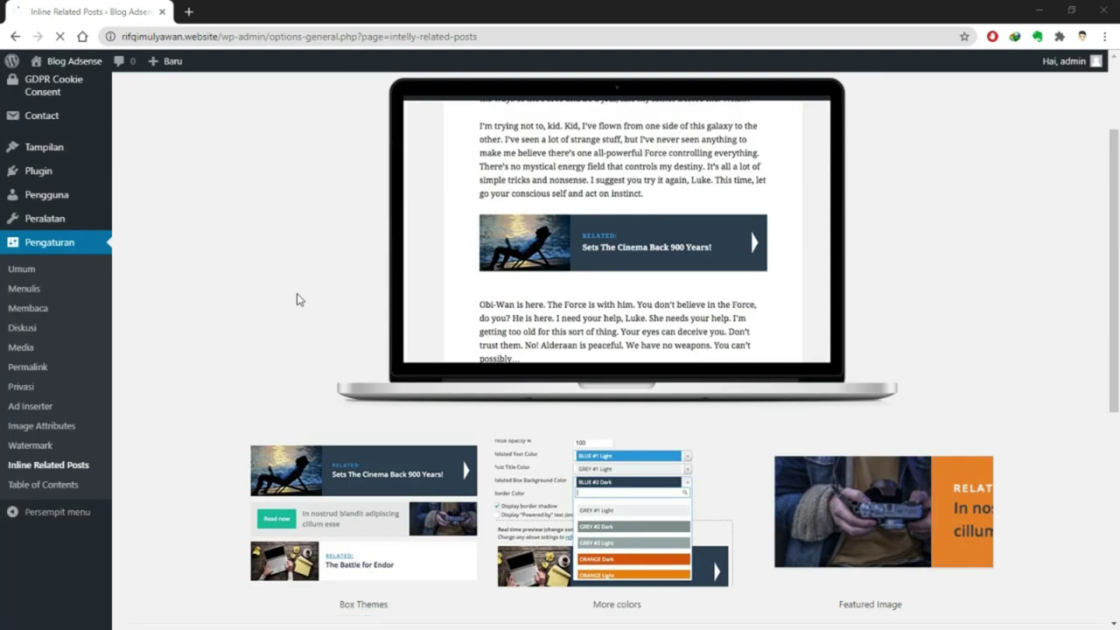
{"action": "scroll", "coordinate": [295, 295], "scroll_direction": "up", "scroll_amount": 2}
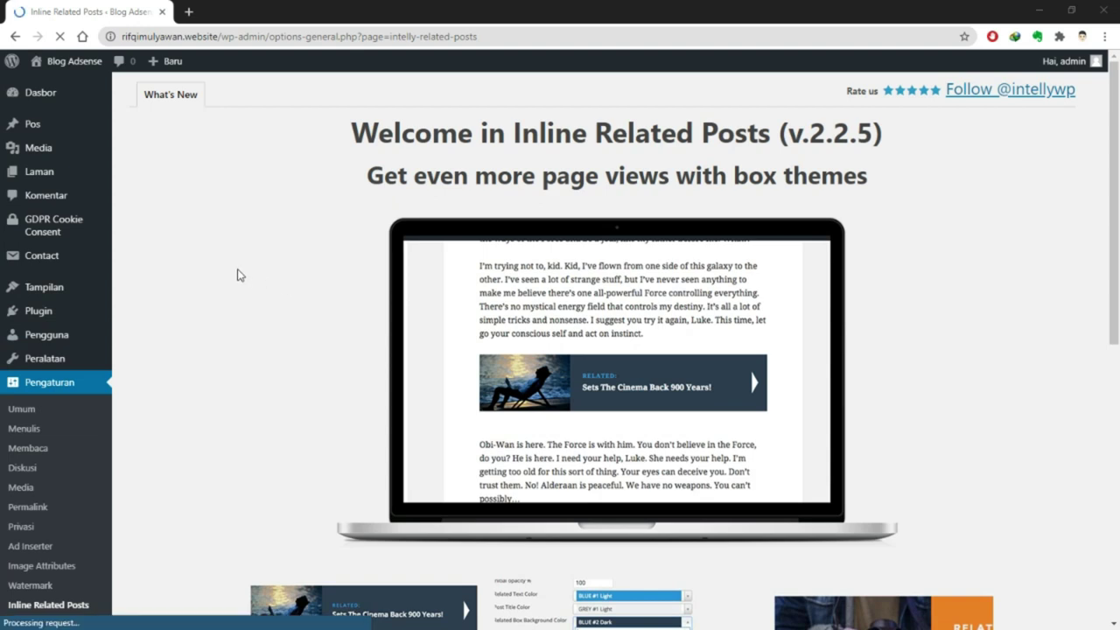
{"action": "scroll", "coordinate": [314, 282], "scroll_direction": "down", "scroll_amount": 7}
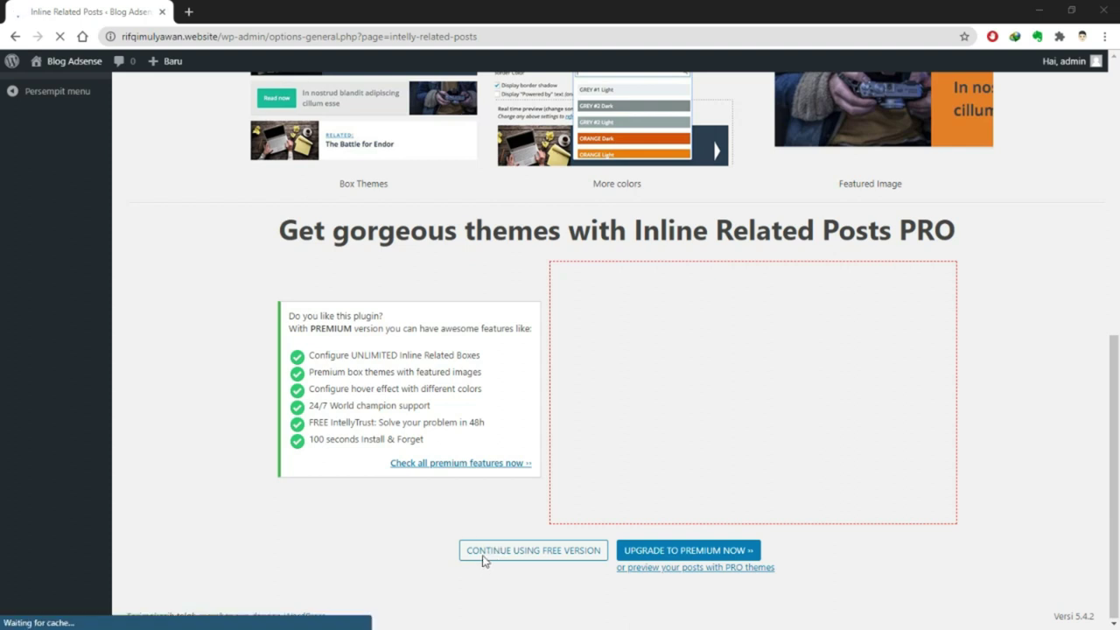
{"action": "left_click", "coordinate": [483, 556]}
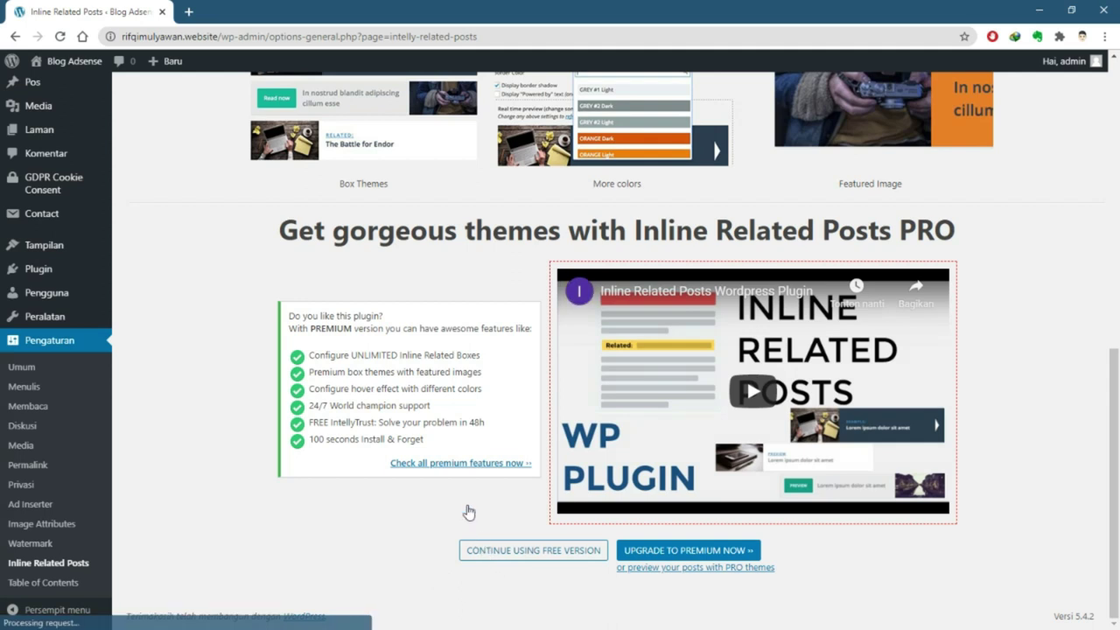
{"action": "left_click", "coordinate": [478, 557]}
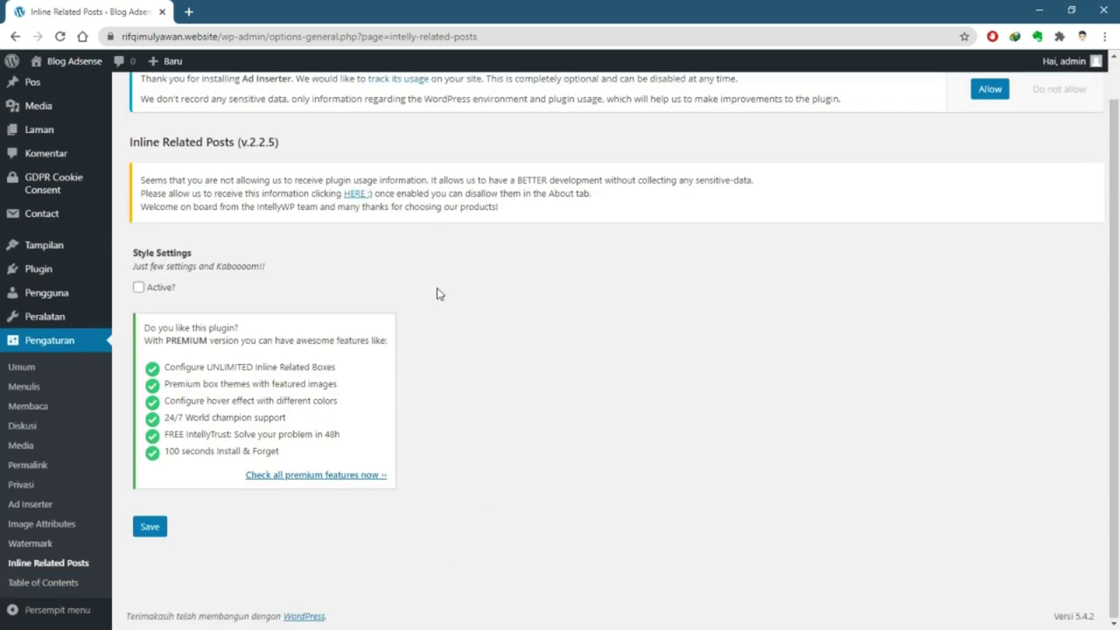
- Activate the related-posts styling and change the related text from READ to 'Baca Juga :'
{"action": "left_click", "coordinate": [139, 331]}
{"action": "scroll", "coordinate": [170, 335], "scroll_direction": "down", "scroll_amount": 1}
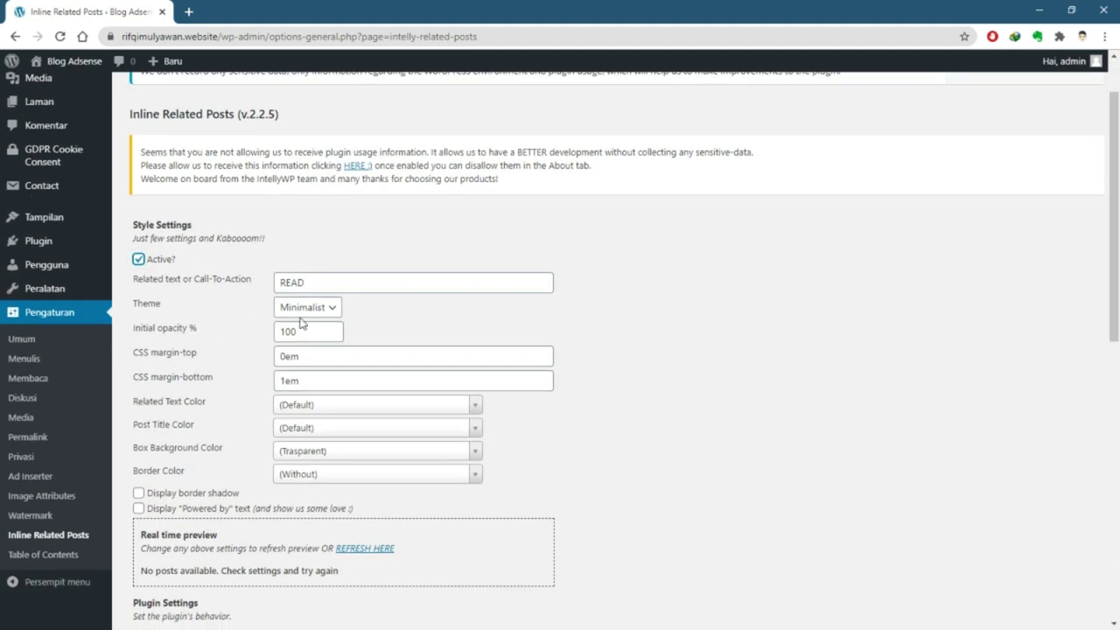
{"action": "double_click", "coordinate": [330, 280]}
{"action": "type", "text": "Baca Juga'"}
{"action": "left_click", "coordinate": [329, 275]}
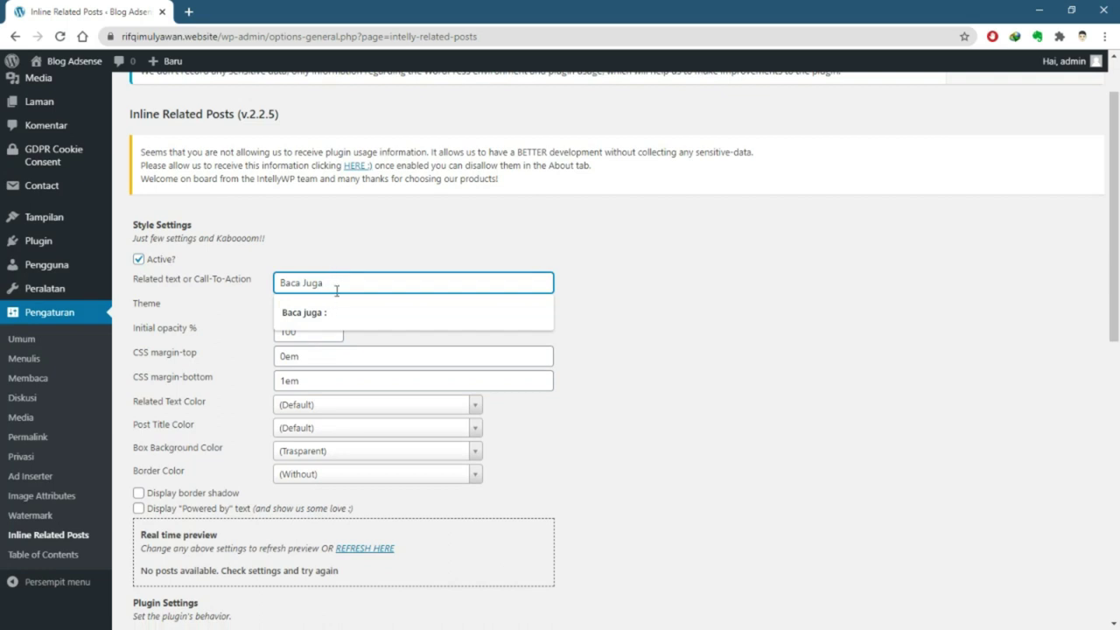
{"action": "type", "text": ":"}
{"action": "left_click", "coordinate": [367, 253]}
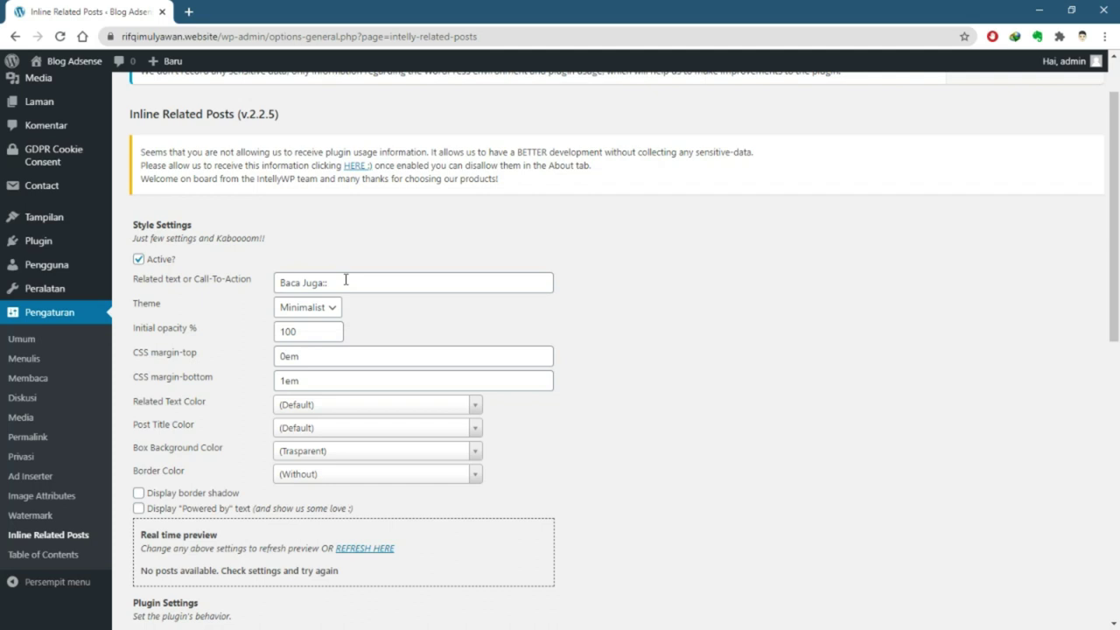
{"action": "left_click", "coordinate": [345, 280]}
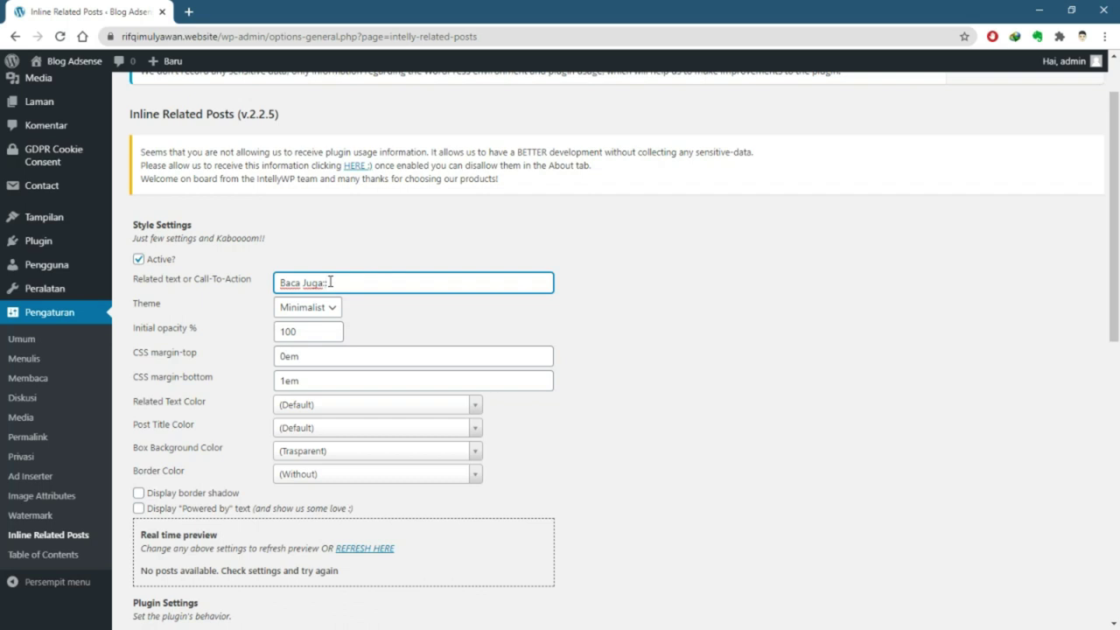
{"action": "key", "text": "BackSpace"}
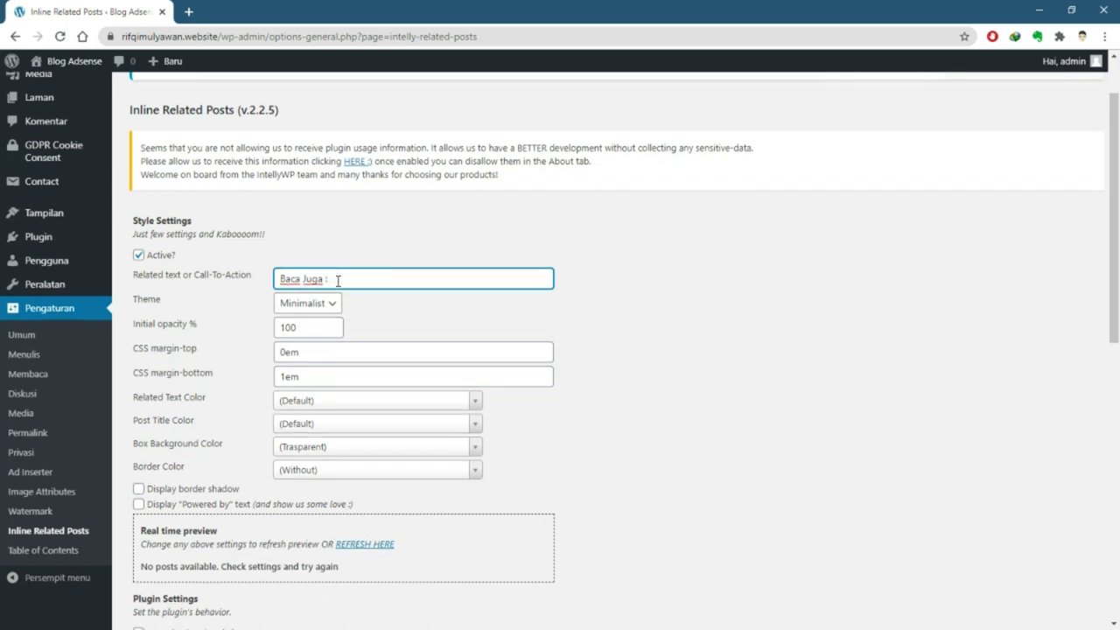
- Set the Box Background Color to WHITE Dark
{"action": "scroll", "coordinate": [341, 275], "scroll_direction": "down", "scroll_amount": 1}
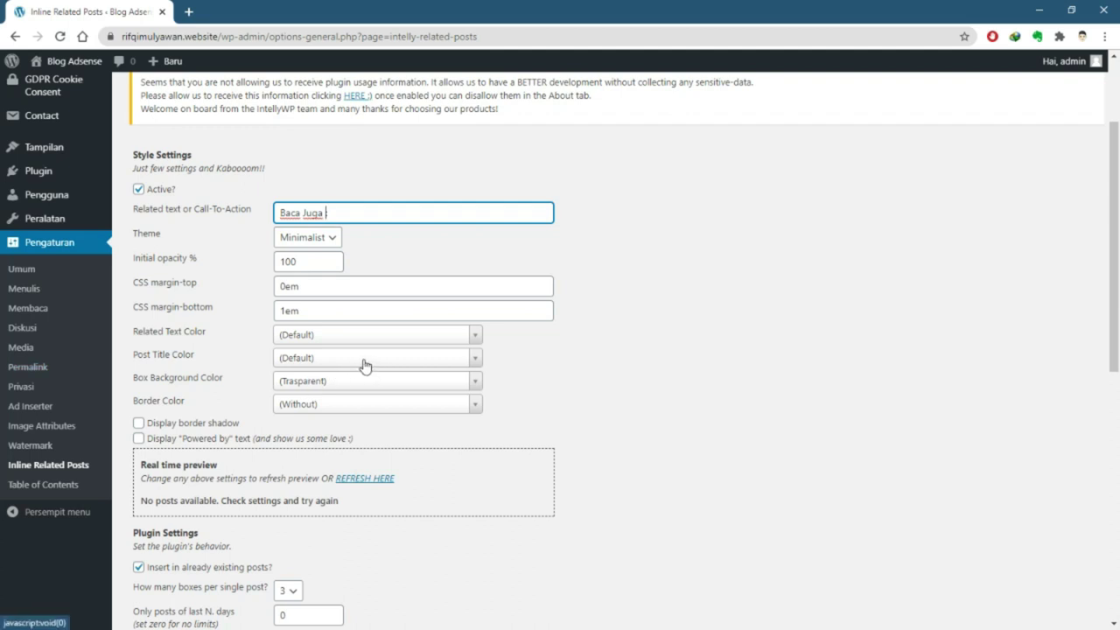
{"action": "left_click", "coordinate": [463, 382]}
{"action": "left_click", "coordinate": [464, 385]}
{"action": "scroll", "coordinate": [407, 459], "scroll_direction": "down", "scroll_amount": 3}
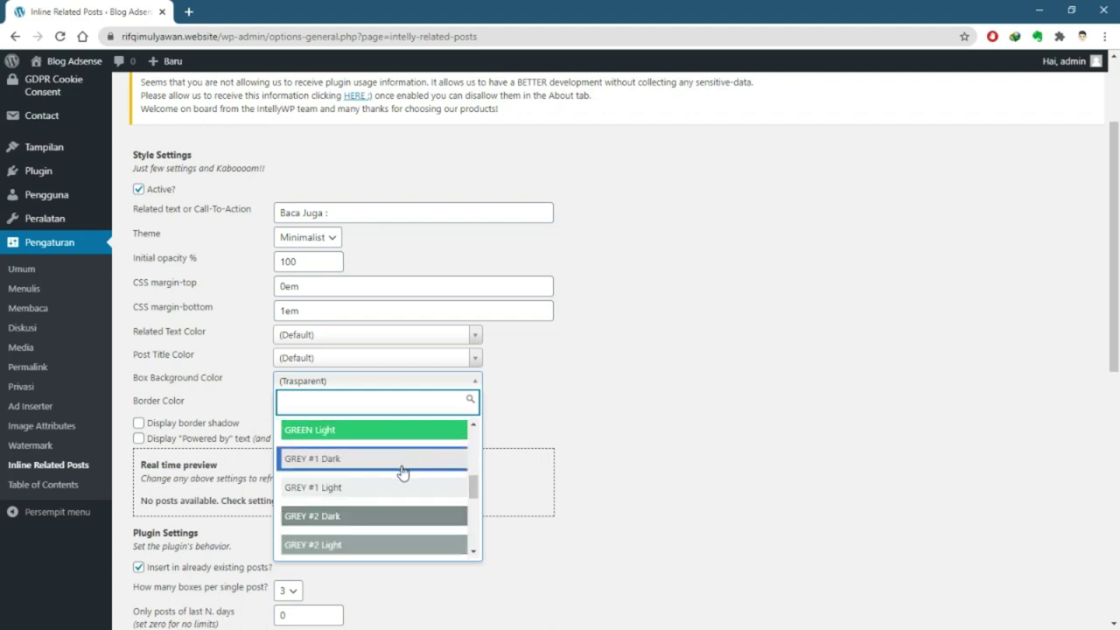
{"action": "scroll", "coordinate": [400, 488], "scroll_direction": "down", "scroll_amount": 6}
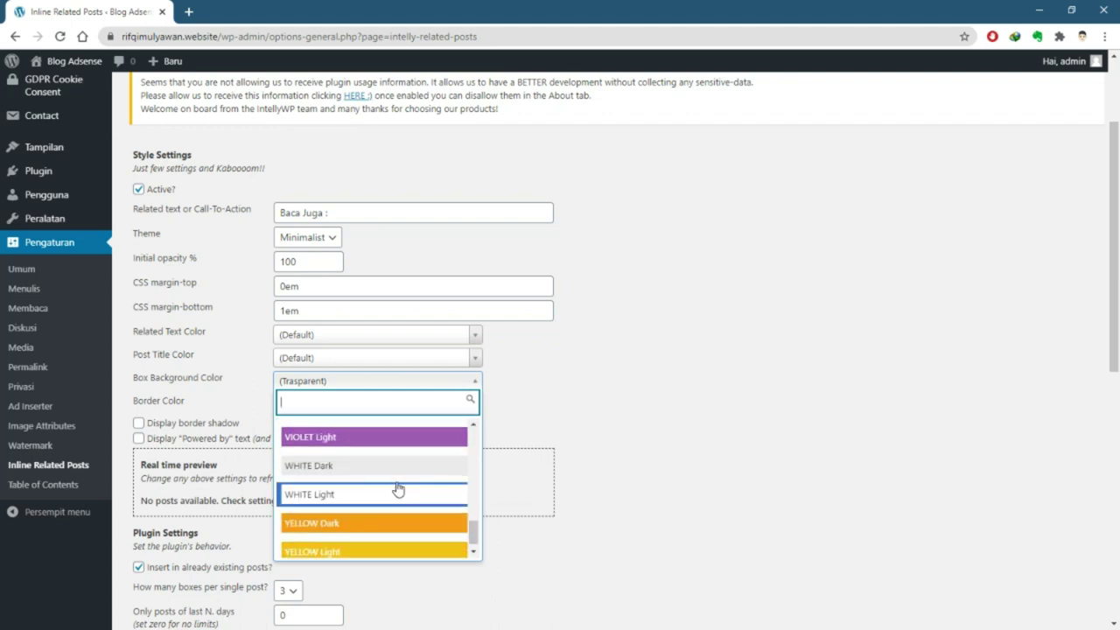
{"action": "left_click", "coordinate": [395, 465]}
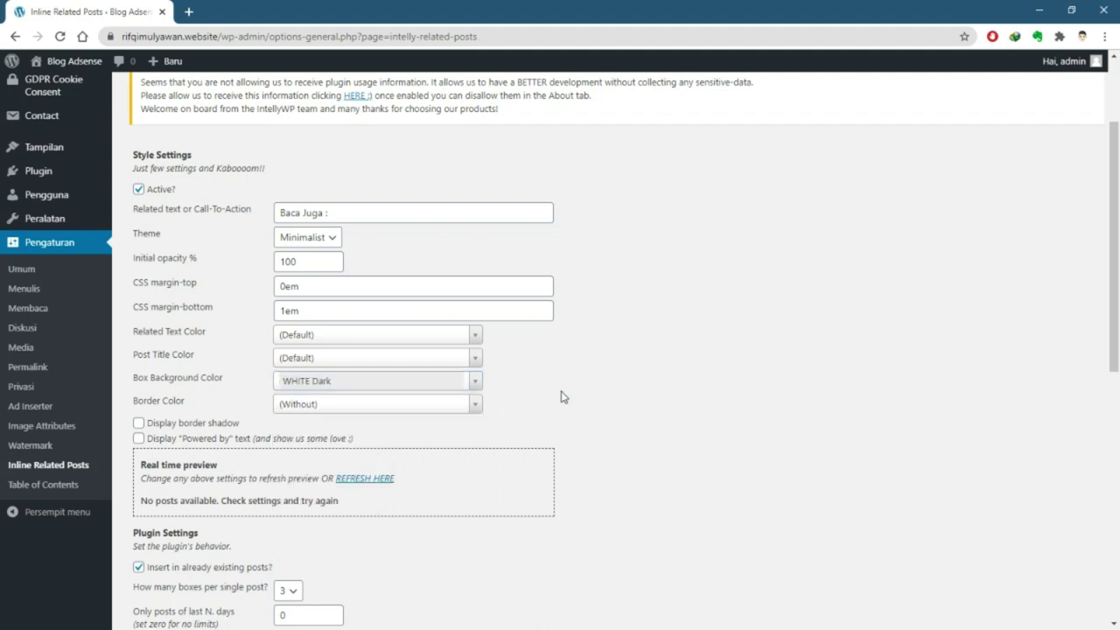
- Save the Inline Related Posts settings
{"action": "scroll", "coordinate": [559, 385], "scroll_direction": "down", "scroll_amount": 1}
{"action": "scroll", "coordinate": [549, 383], "scroll_direction": "down", "scroll_amount": 1}
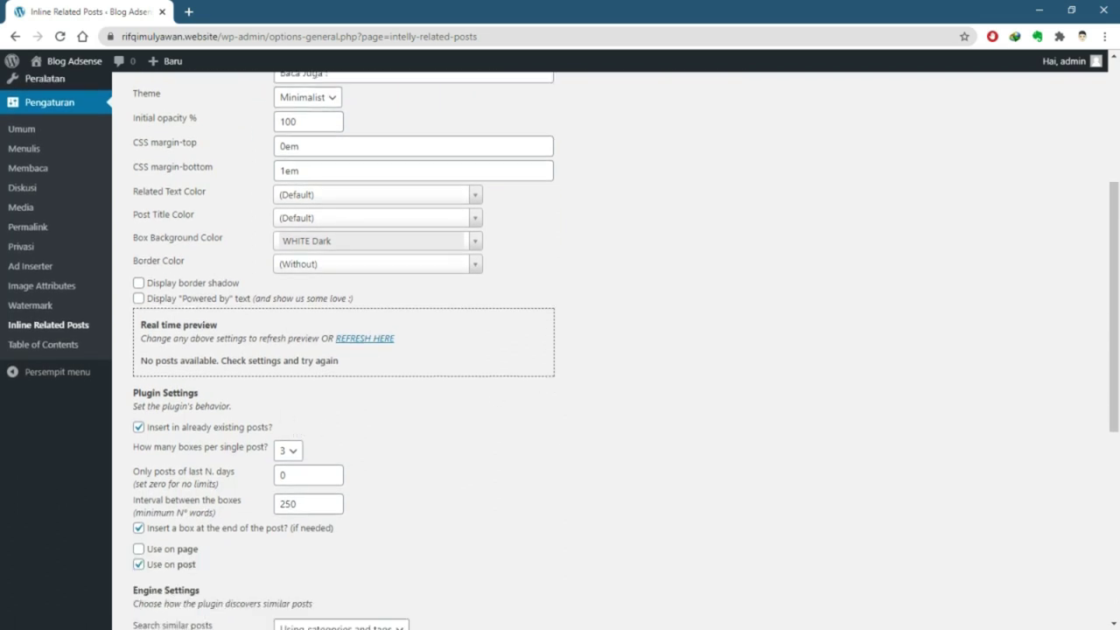
{"action": "scroll", "coordinate": [577, 381], "scroll_direction": "down", "scroll_amount": 2}
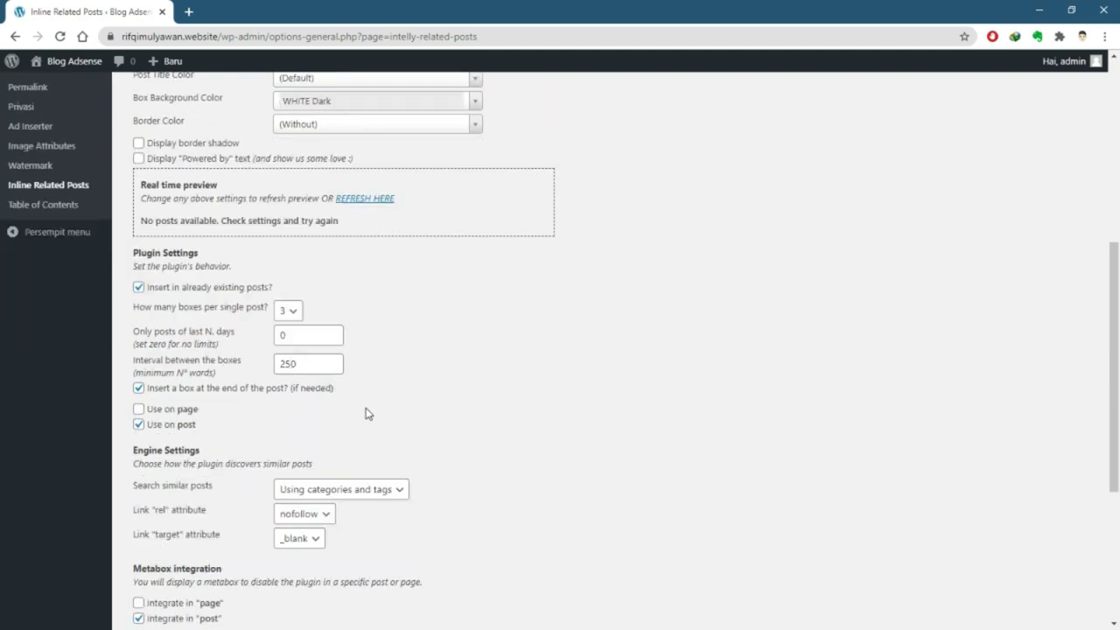
{"action": "scroll", "coordinate": [382, 405], "scroll_direction": "down", "scroll_amount": 1}
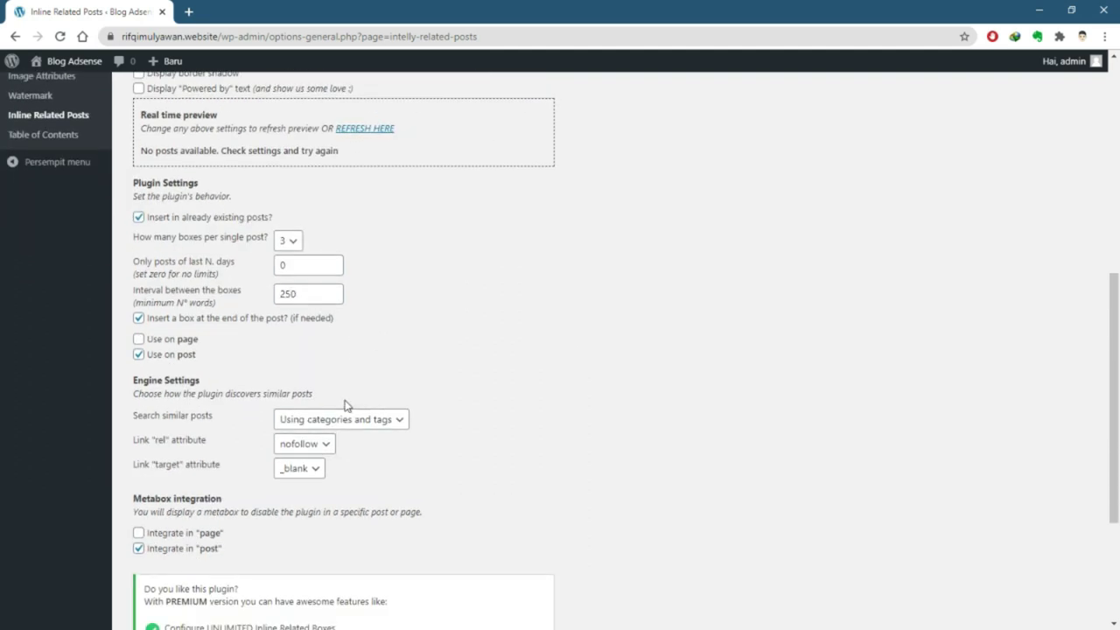
{"action": "scroll", "coordinate": [205, 376], "scroll_direction": "down", "scroll_amount": 1}
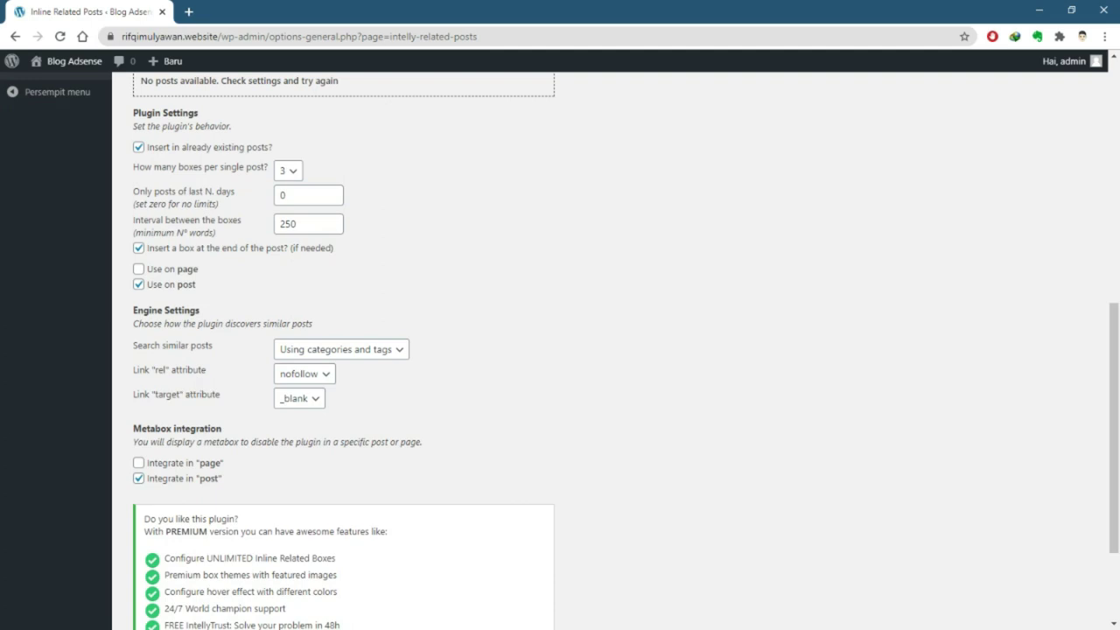
{"action": "scroll", "coordinate": [433, 393], "scroll_direction": "down", "scroll_amount": 1}
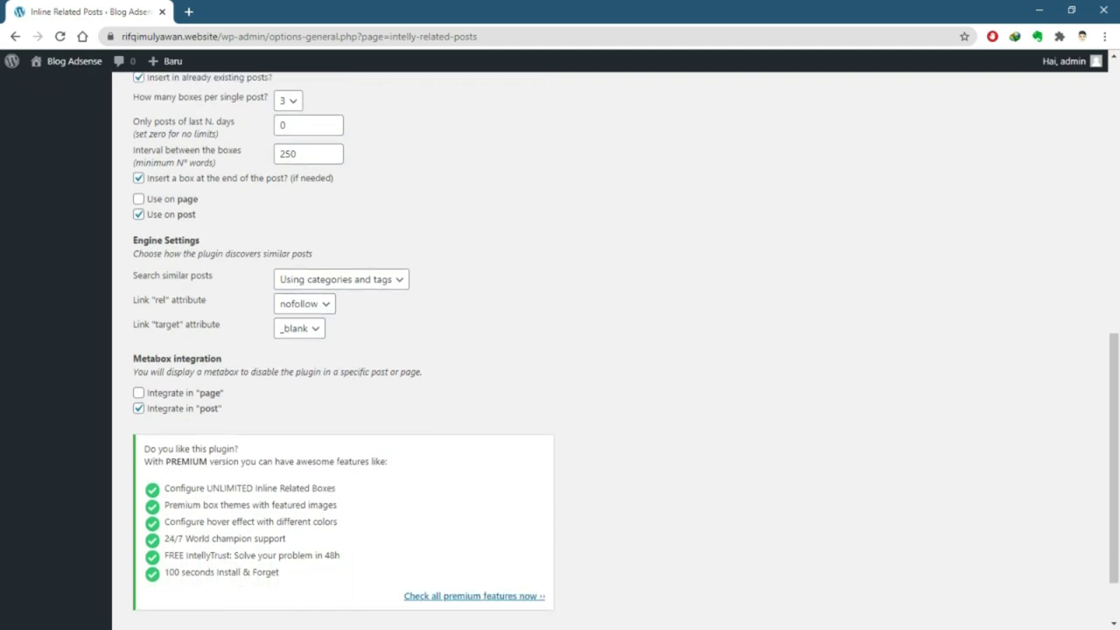
{"action": "scroll", "coordinate": [413, 374], "scroll_direction": "down", "scroll_amount": 1}
{"action": "scroll", "coordinate": [407, 379], "scroll_direction": "up", "scroll_amount": 4}
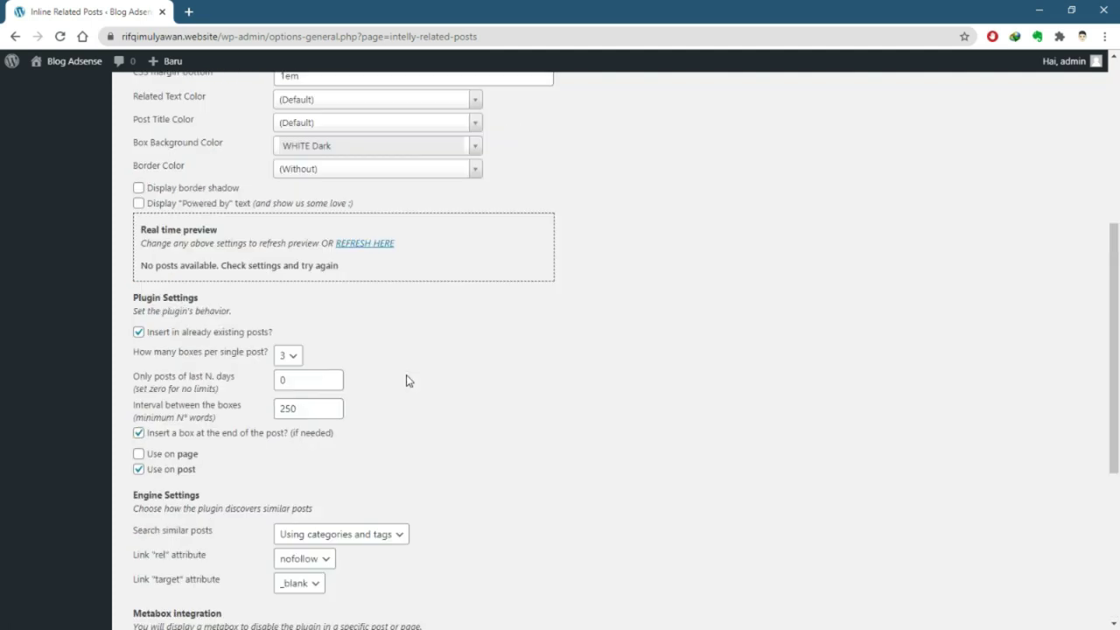
{"action": "scroll", "coordinate": [405, 381], "scroll_direction": "down", "scroll_amount": 4}
{"action": "left_click", "coordinate": [156, 566]}
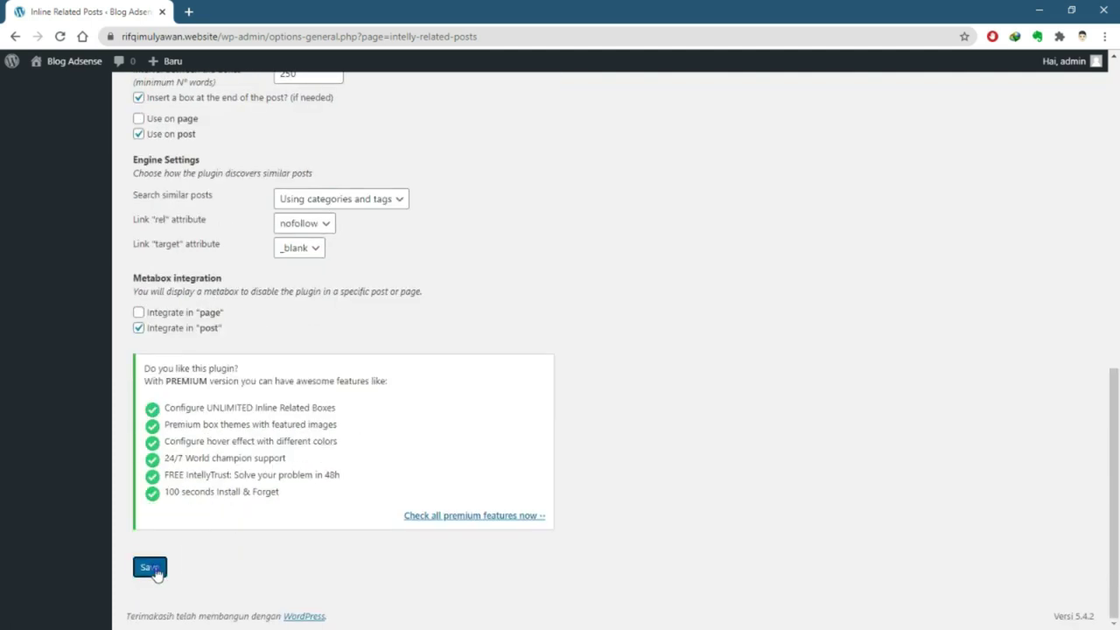
- Review the saved related-posts settings, then go to Plugin > Plugin Terpasang
{"action": "scroll", "coordinate": [540, 394], "scroll_direction": "up", "scroll_amount": 6}
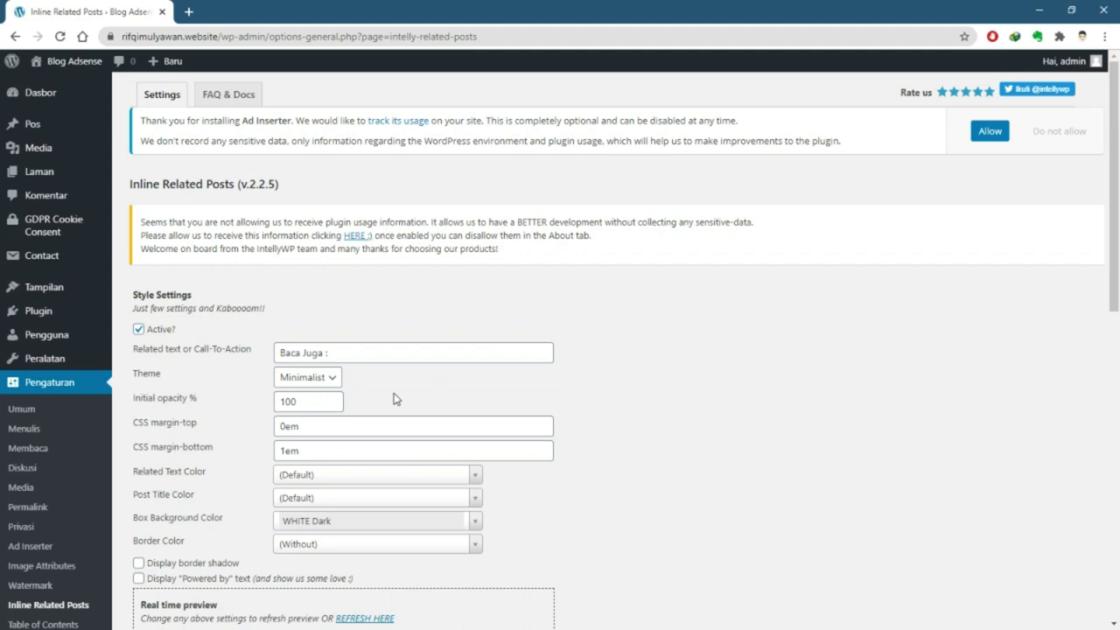
{"action": "scroll", "coordinate": [394, 399], "scroll_direction": "down", "scroll_amount": 2}
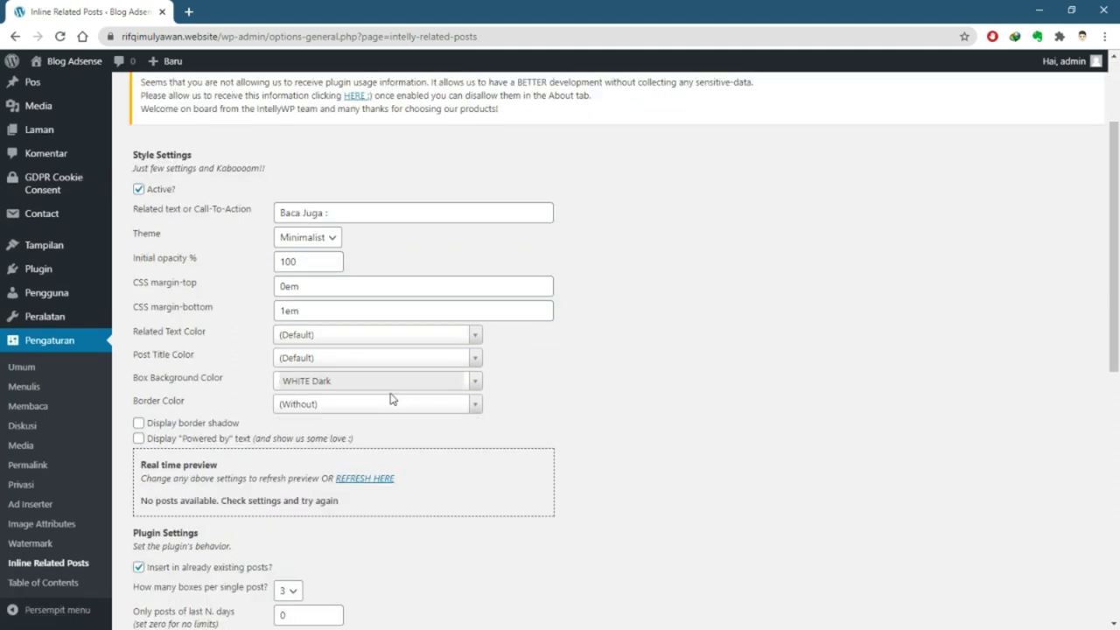
{"action": "scroll", "coordinate": [390, 396], "scroll_direction": "up", "scroll_amount": 1}
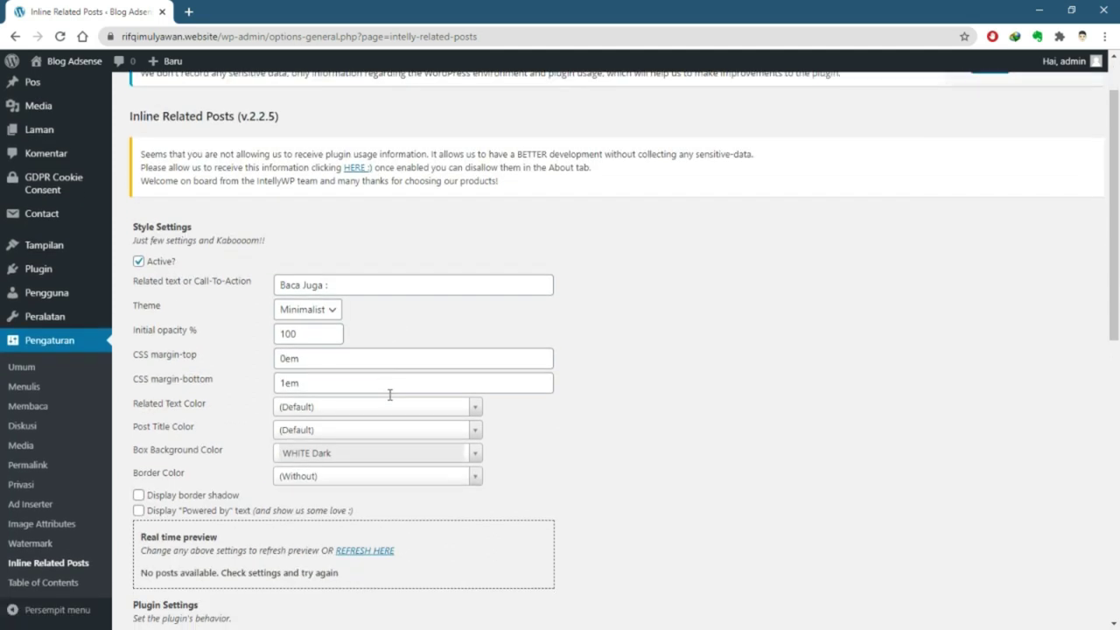
{"action": "scroll", "coordinate": [389, 394], "scroll_direction": "down", "scroll_amount": 5}
{"action": "scroll", "coordinate": [386, 400], "scroll_direction": "down", "scroll_amount": 4}
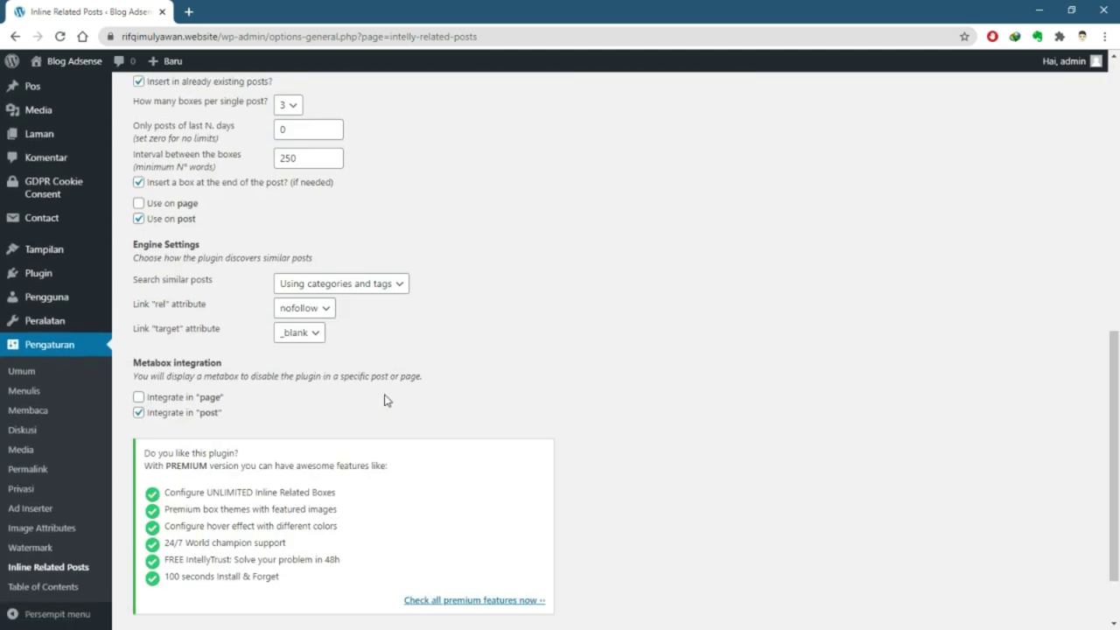
{"action": "scroll", "coordinate": [386, 399], "scroll_direction": "up", "scroll_amount": 9}
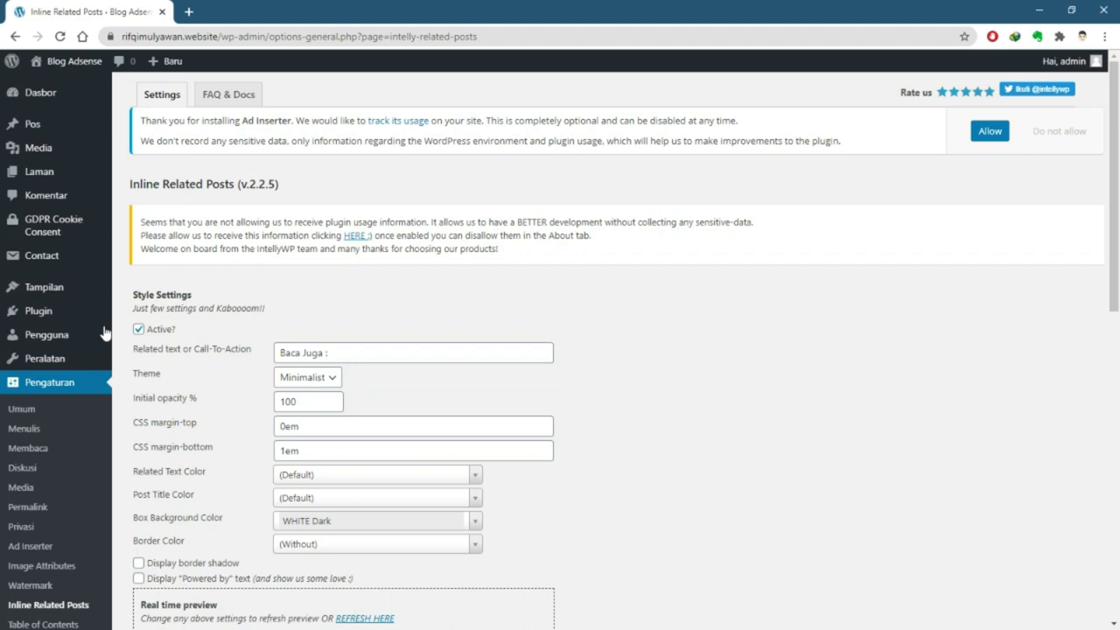
{"action": "mouse_move", "coordinate": [70, 313]}
{"action": "left_click", "coordinate": [128, 316]}
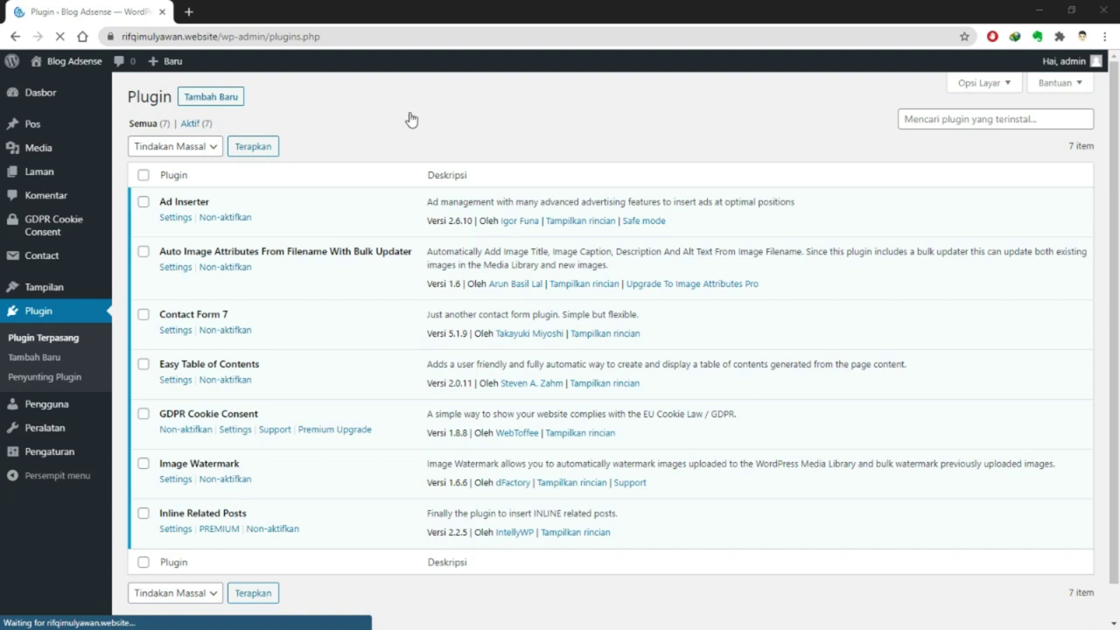
- Use Tambah Baru on the Plugins page to reach the featured plugin directory
{"action": "left_click", "coordinate": [514, 17]}
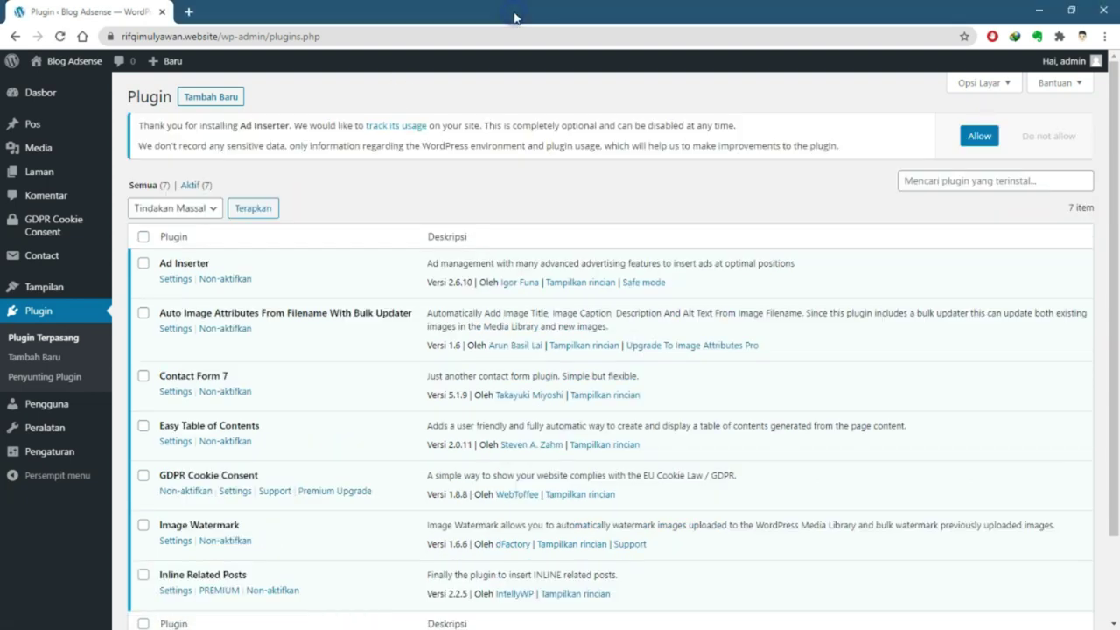
{"action": "scroll", "coordinate": [437, 113], "scroll_direction": "down", "scroll_amount": 2}
{"action": "scroll", "coordinate": [438, 112], "scroll_direction": "up", "scroll_amount": 3}
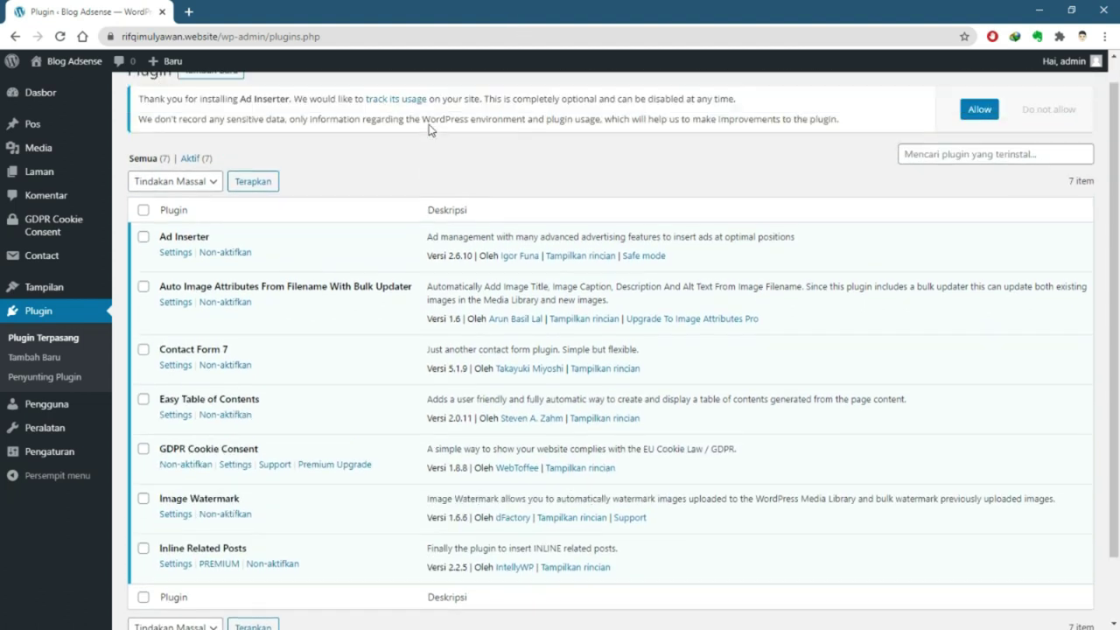
{"action": "scroll", "coordinate": [402, 134], "scroll_direction": "up", "scroll_amount": 1}
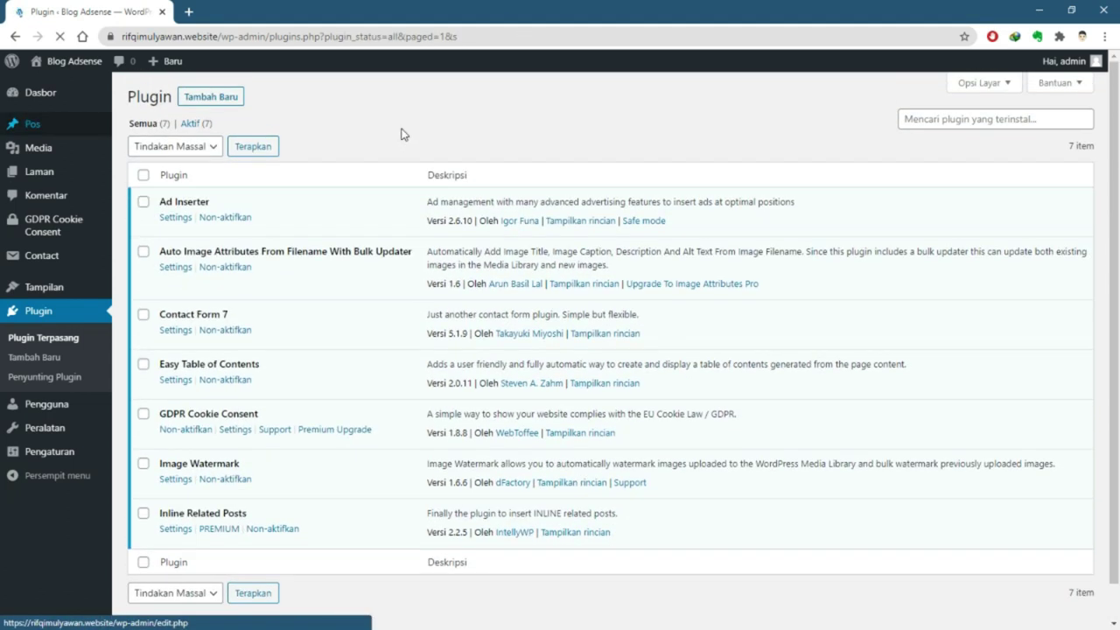
{"action": "left_click", "coordinate": [220, 103]}
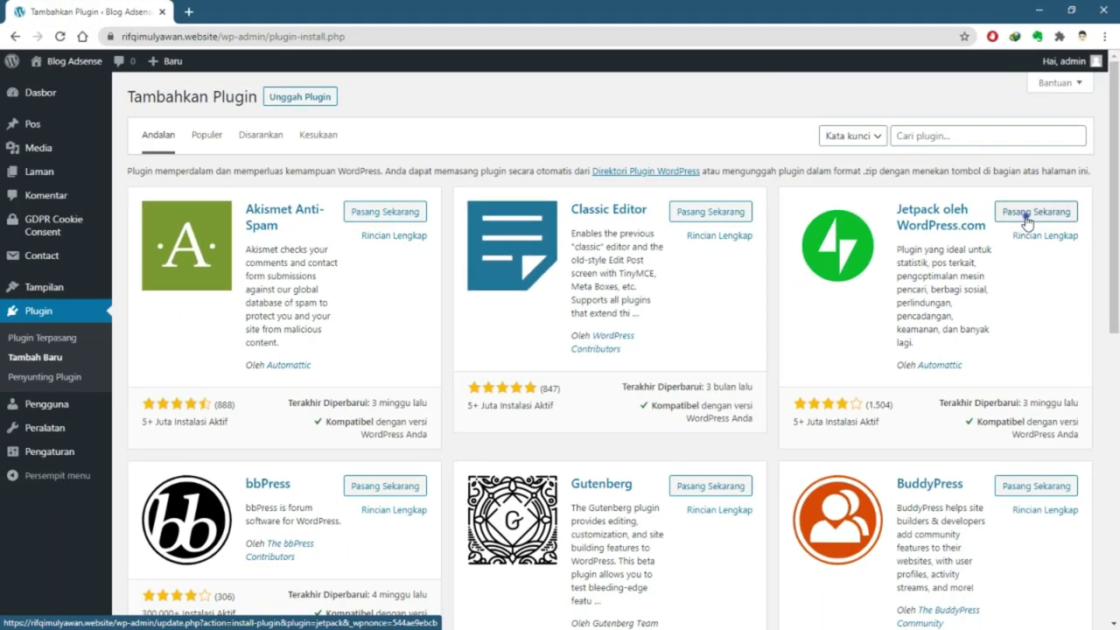
- Install Jetpack with Pasang Sekarang and then activate it with Aktifkan
{"action": "left_click", "coordinate": [1027, 221]}
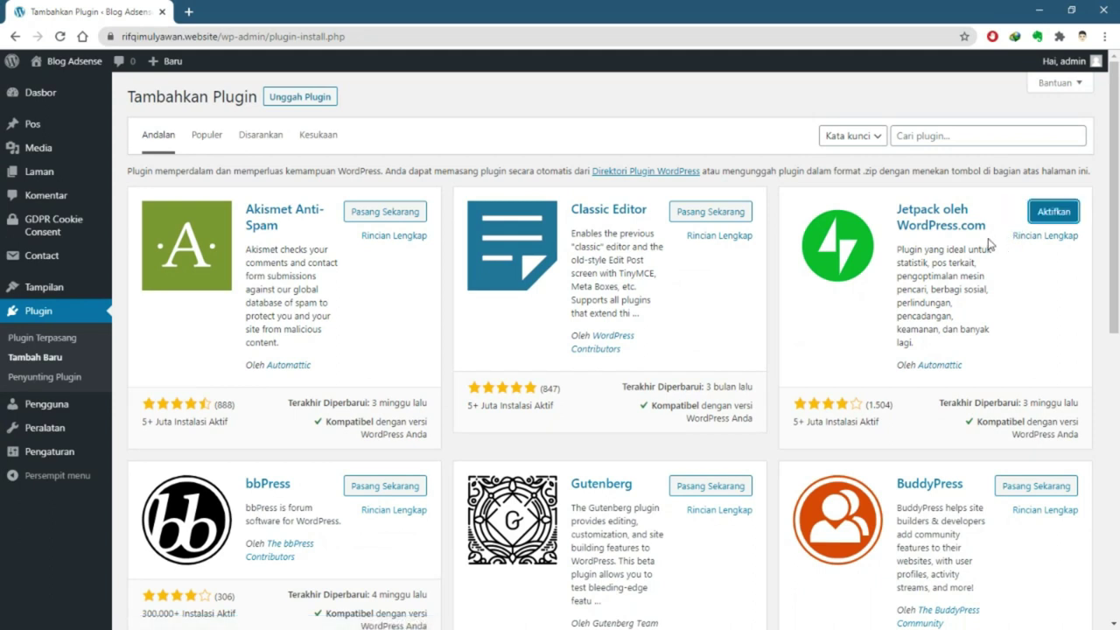
{"action": "left_click", "coordinate": [1050, 219]}
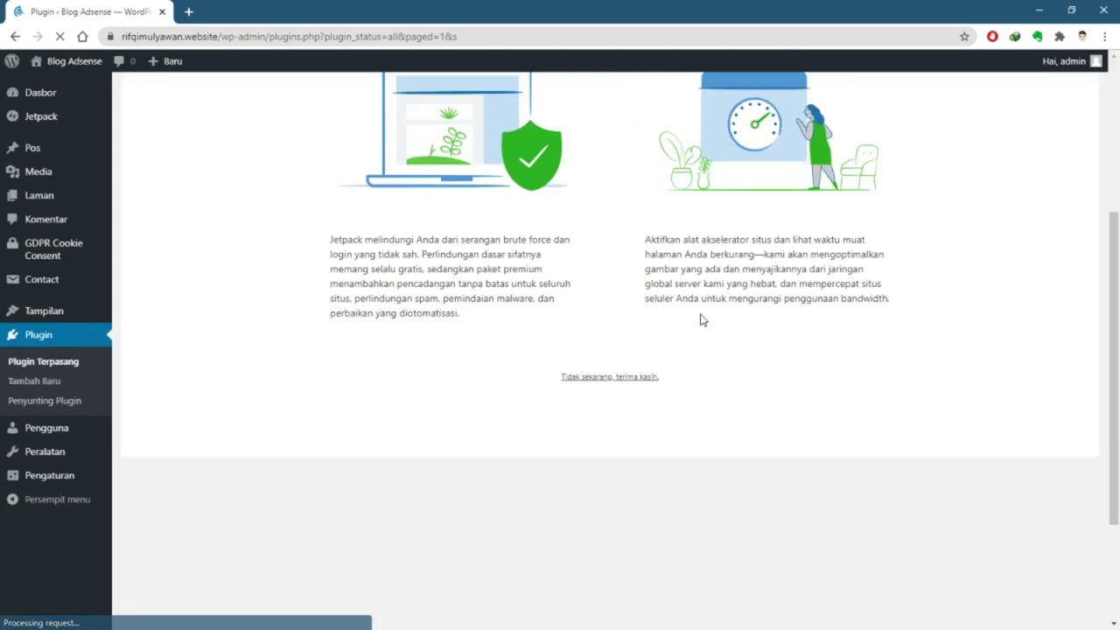
- Launch Jetpack setup with Siapkan Jetpack to get the WordPress.com connection prompt
{"action": "scroll", "coordinate": [701, 320], "scroll_direction": "up", "scroll_amount": 3}
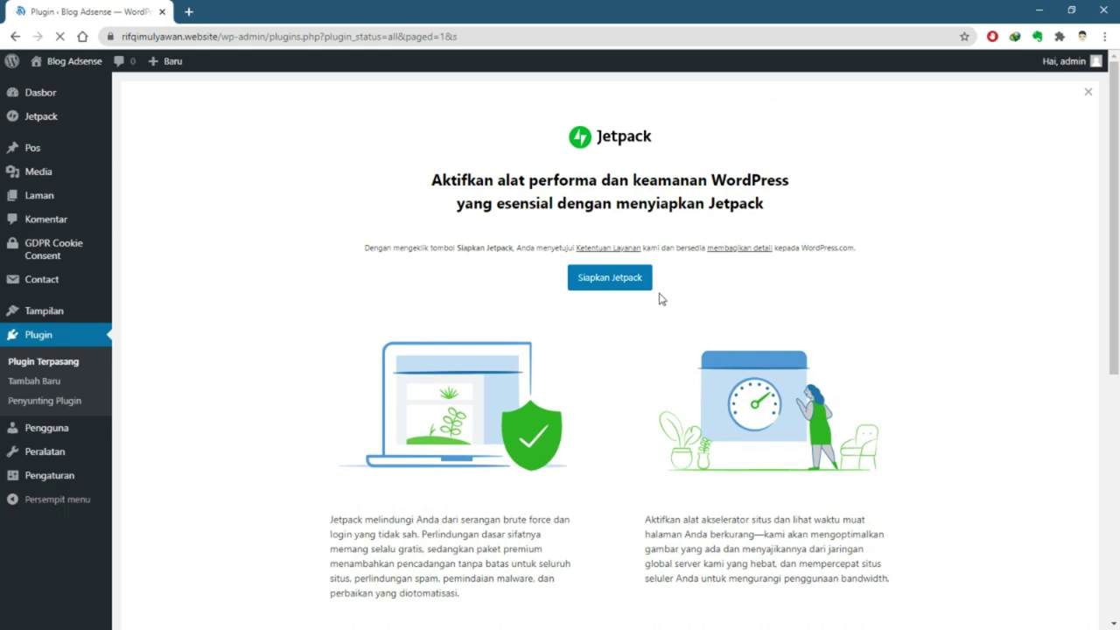
{"action": "scroll", "coordinate": [590, 373], "scroll_direction": "down", "scroll_amount": 1}
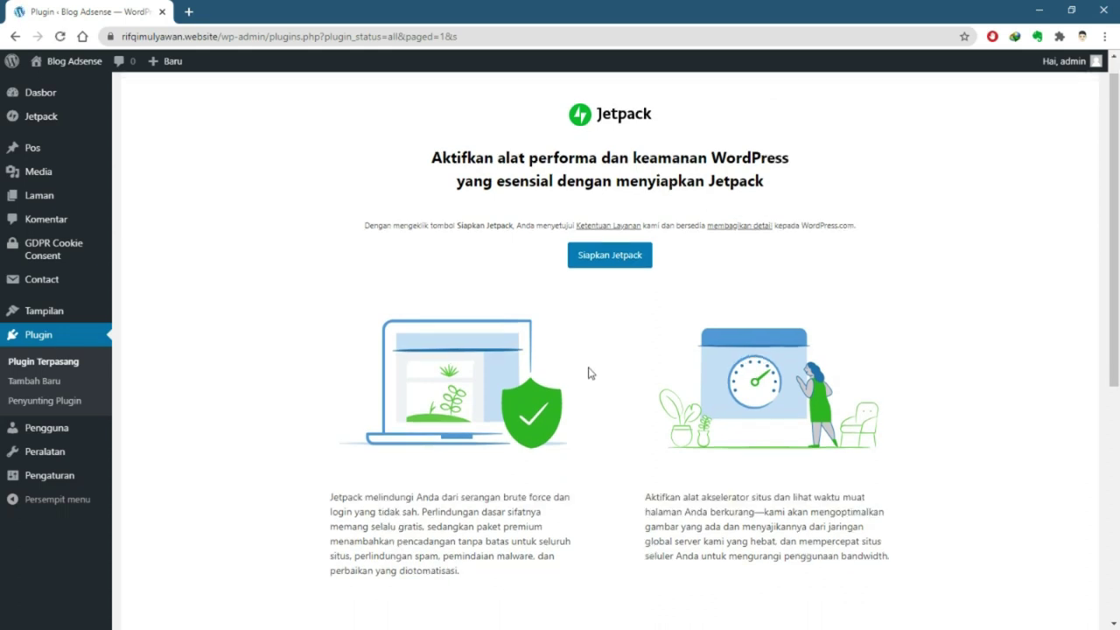
{"action": "scroll", "coordinate": [589, 372], "scroll_direction": "down", "scroll_amount": 2}
{"action": "scroll", "coordinate": [586, 373], "scroll_direction": "up", "scroll_amount": 3}
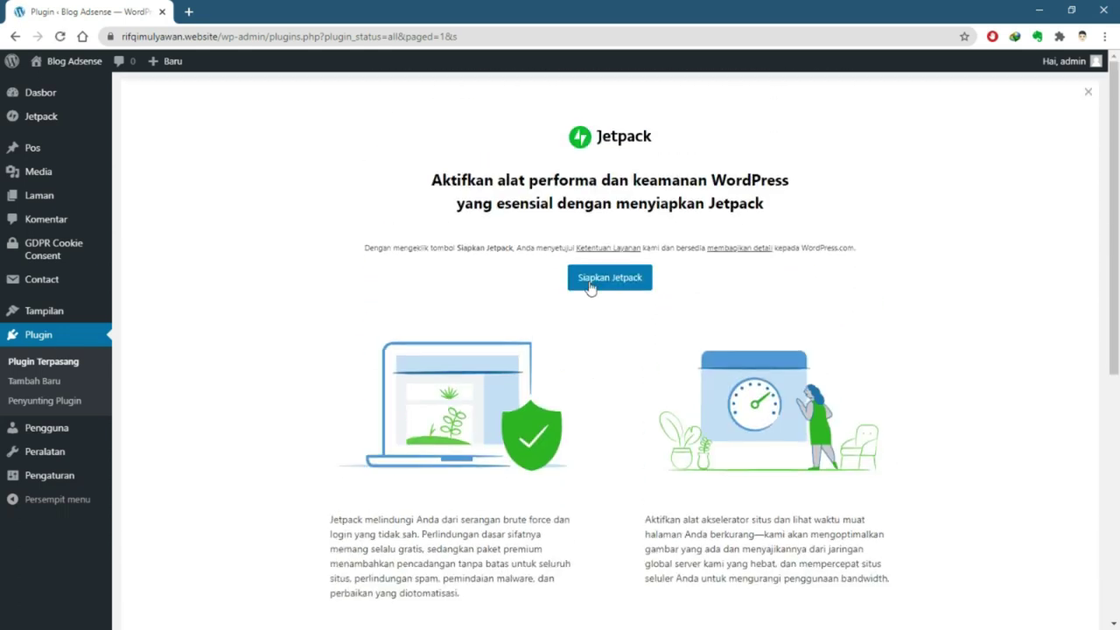
{"action": "left_click", "coordinate": [591, 285]}
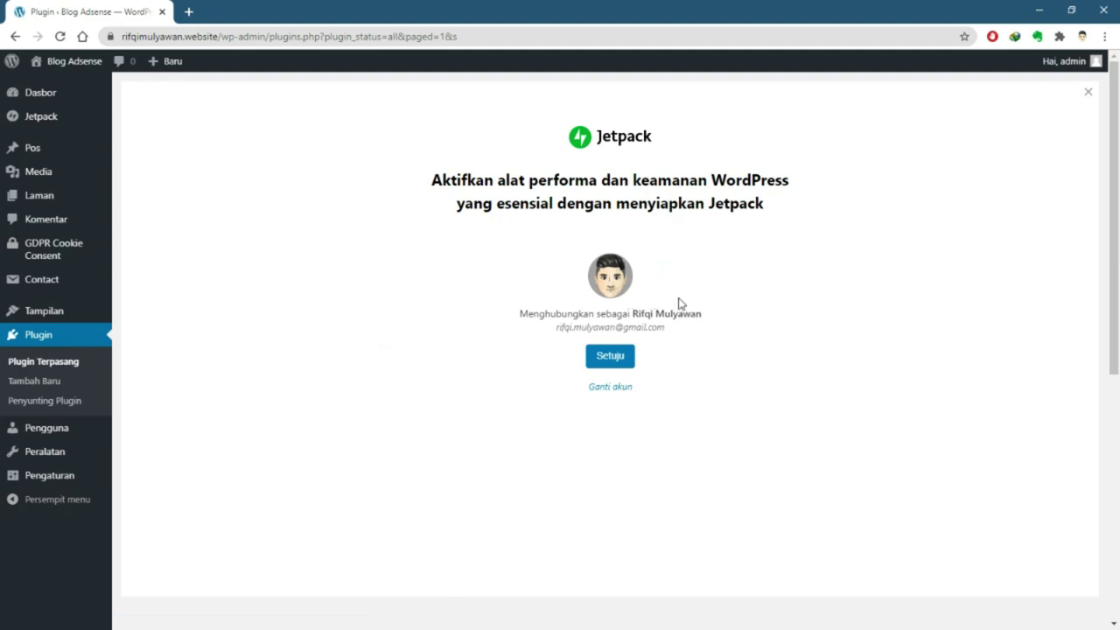
- Abandon the Ganti akun login popup after pasting the account e-mail, and return to Add Plugins
{"action": "left_click", "coordinate": [621, 395]}
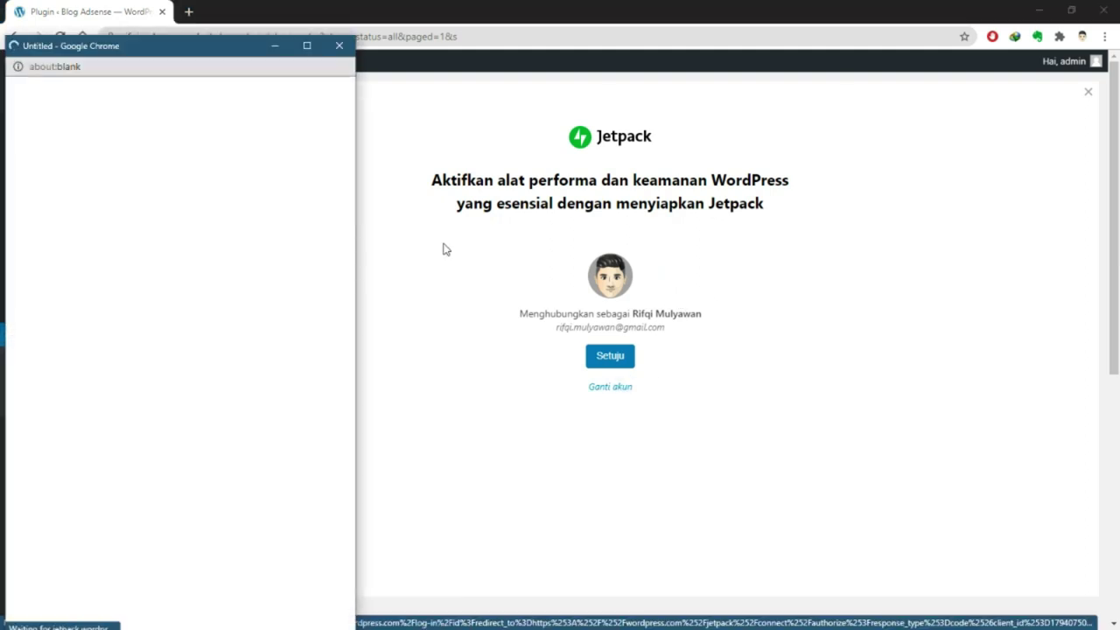
{"action": "left_click_drag", "start_coordinate": [187, 49], "coordinate": [585, 54]}
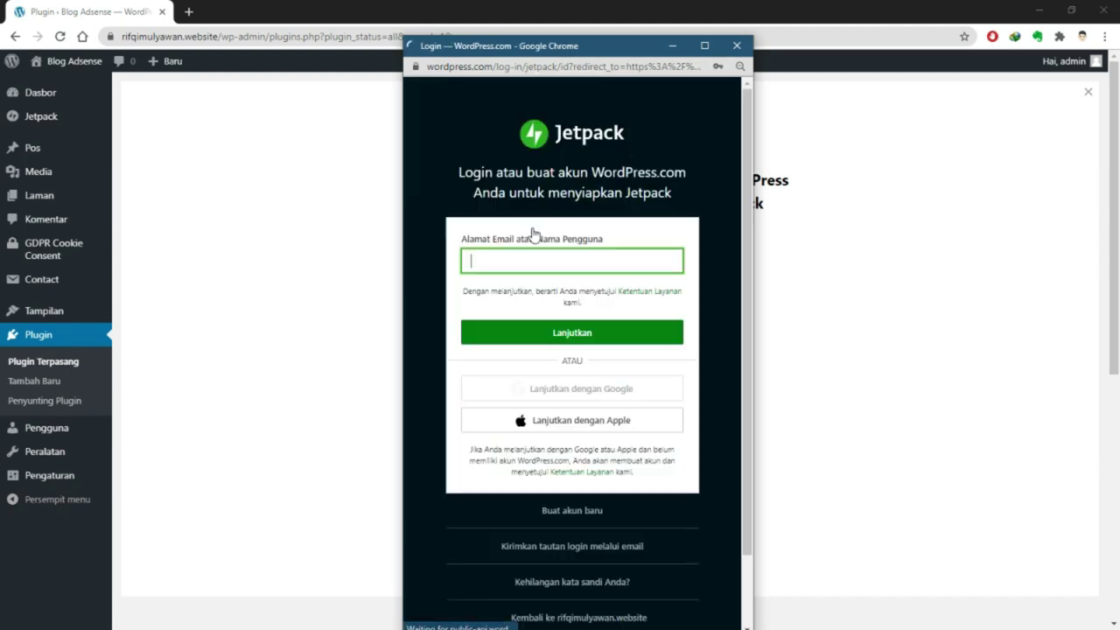
{"action": "key", "text": "ctrl+v"}
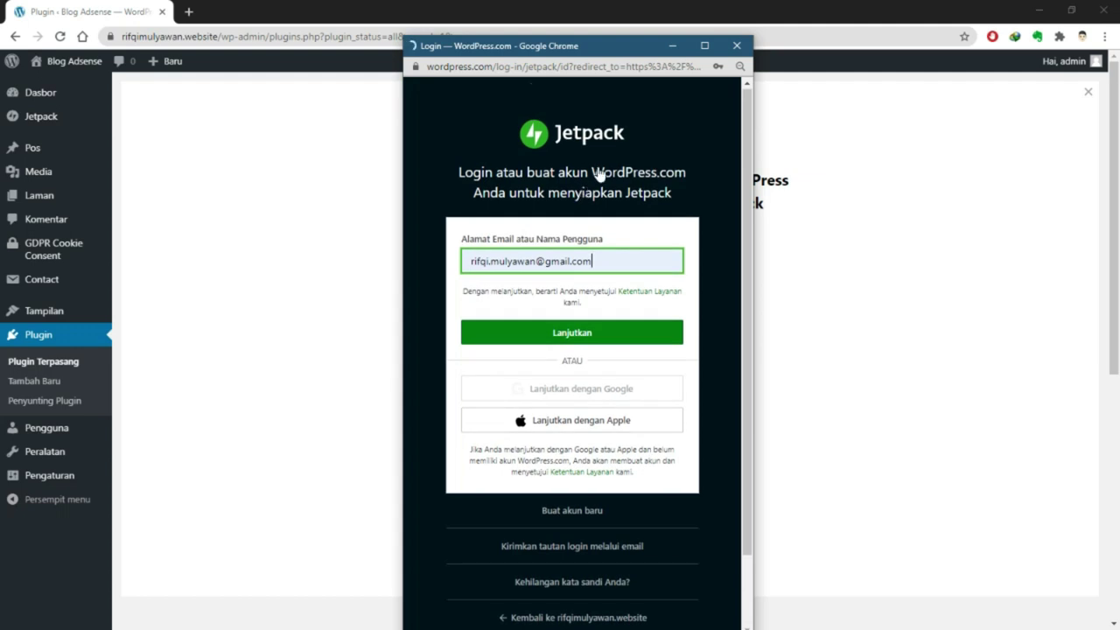
{"action": "left_click", "coordinate": [735, 46]}
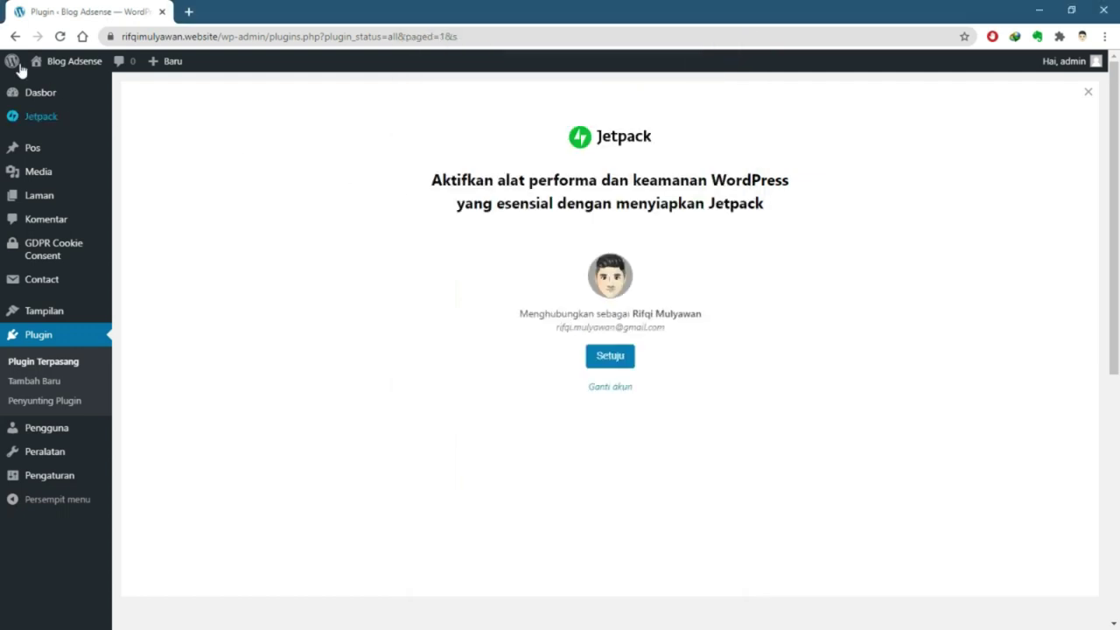
{"action": "left_click", "coordinate": [12, 37]}
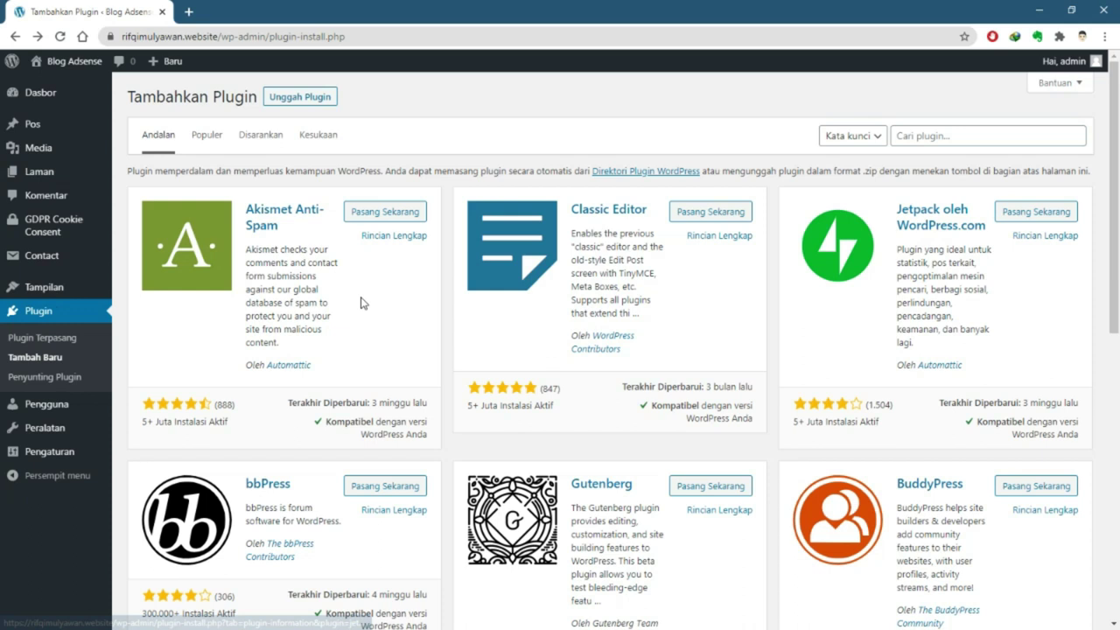
- Go through the installed plugins list to the Jetpack admin page in the sidebar
{"action": "left_click", "coordinate": [50, 344]}
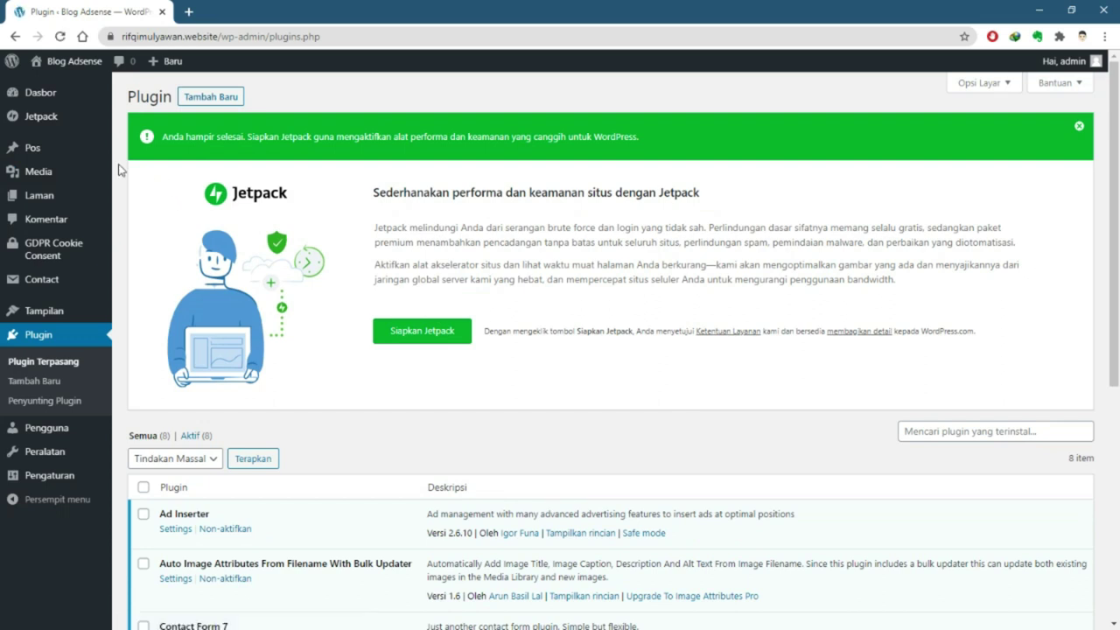
{"action": "left_click", "coordinate": [47, 125]}
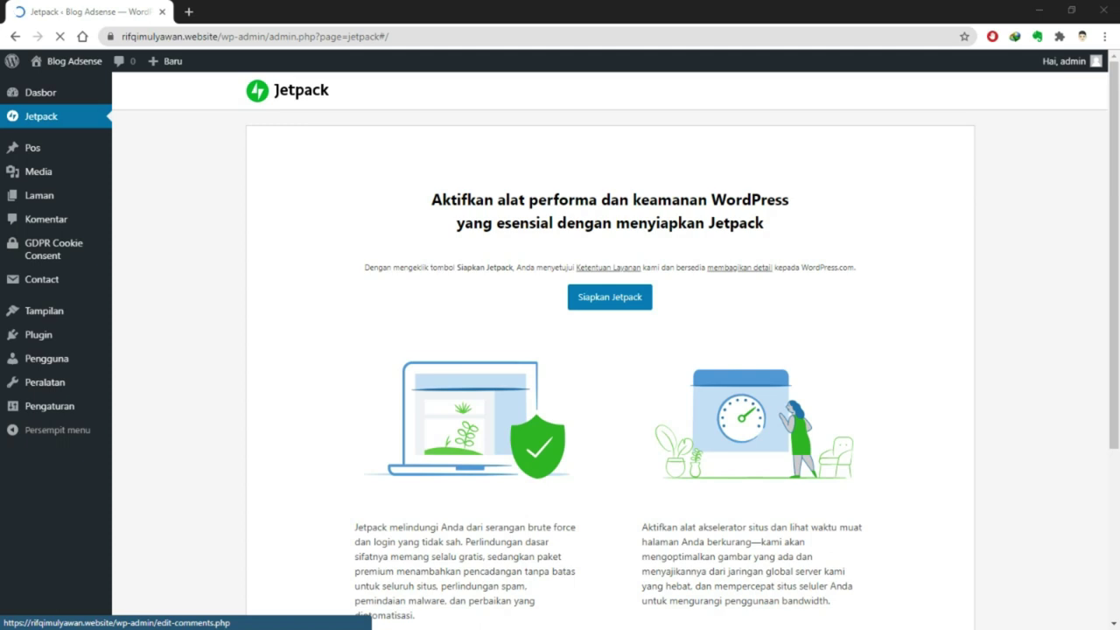
- Start Jetpack setup via Siapkan Jetpack to reach the WordPress.com or Google choice
{"action": "scroll", "coordinate": [650, 302], "scroll_direction": "down", "scroll_amount": 3}
{"action": "scroll", "coordinate": [626, 322], "scroll_direction": "up", "scroll_amount": 3}
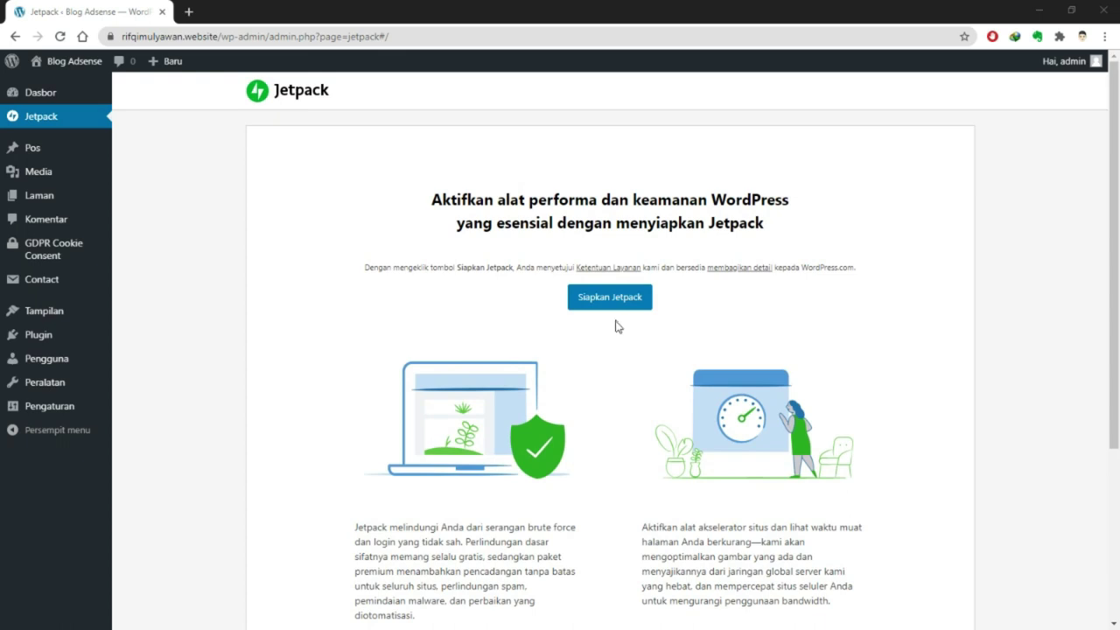
{"action": "scroll", "coordinate": [615, 327], "scroll_direction": "down", "scroll_amount": 2}
{"action": "scroll", "coordinate": [607, 327], "scroll_direction": "up", "scroll_amount": 1}
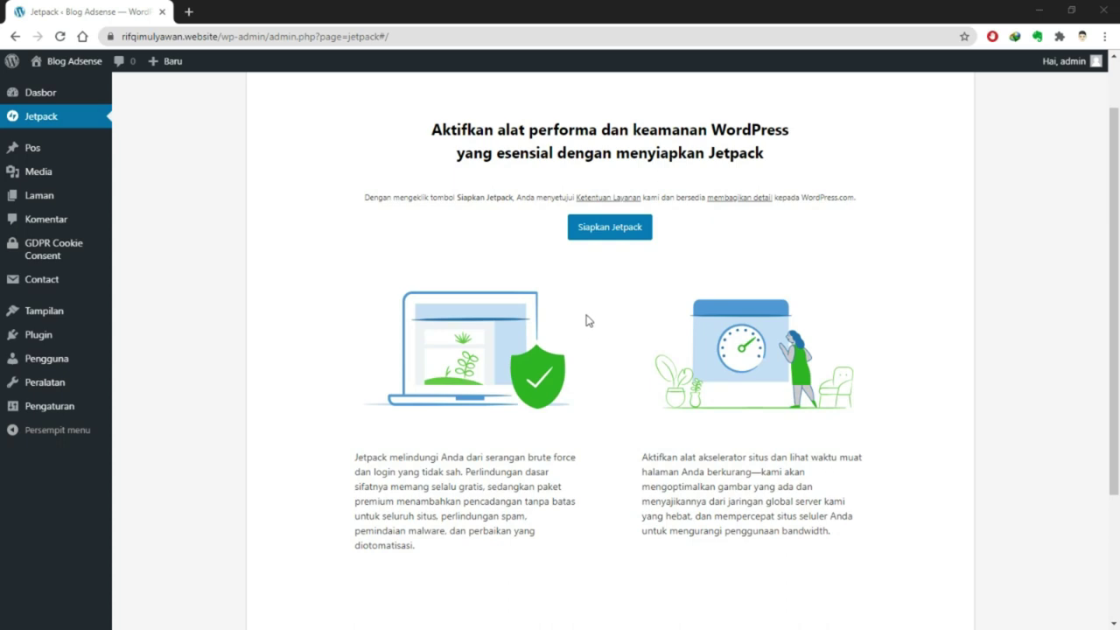
{"action": "left_click", "coordinate": [622, 234]}
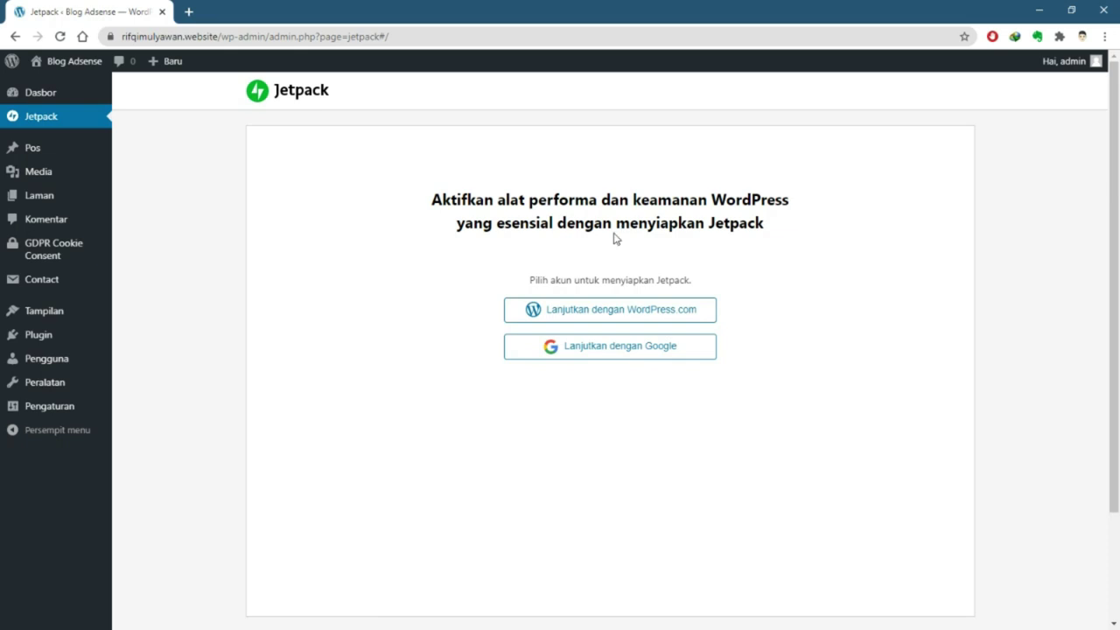
{"action": "scroll", "coordinate": [615, 241], "scroll_direction": "down", "scroll_amount": 2}
{"action": "scroll", "coordinate": [621, 249], "scroll_direction": "up", "scroll_amount": 2}
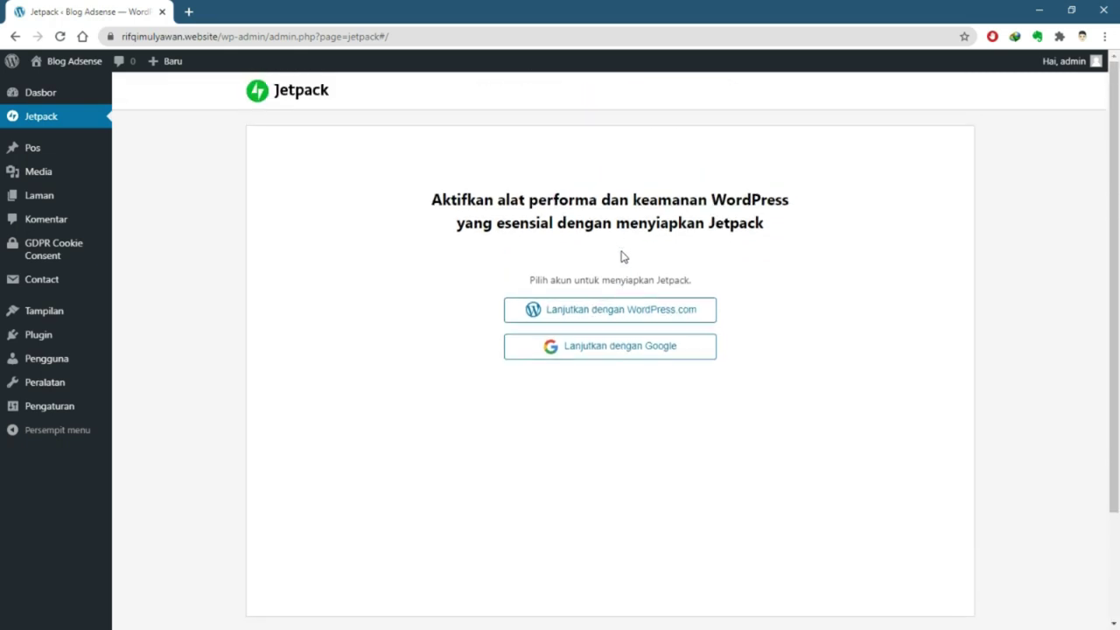
- Choose Lanjutkan dengan Google and pick an account from the Pilih akun list
{"action": "left_click", "coordinate": [617, 357]}
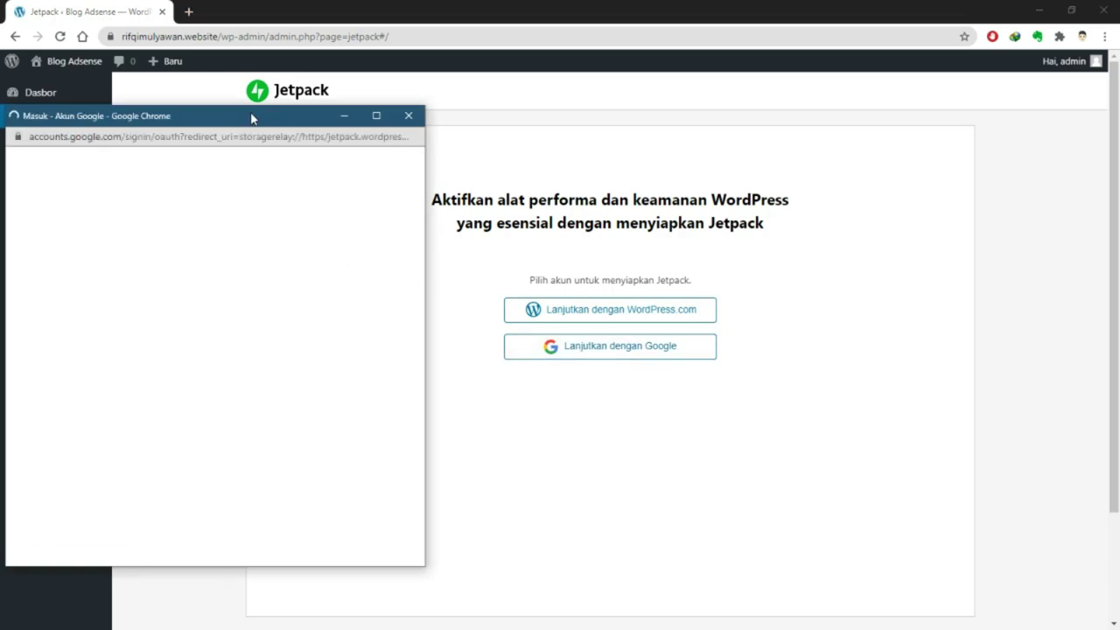
{"action": "left_click_drag", "start_coordinate": [251, 119], "coordinate": [646, 120]}
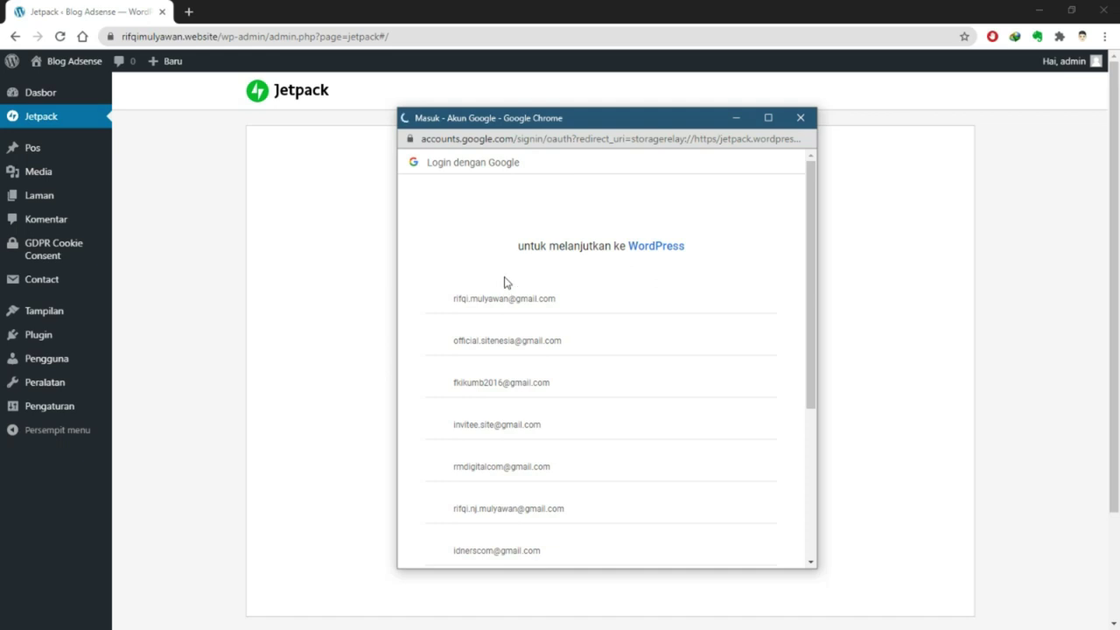
{"action": "scroll", "coordinate": [509, 270], "scroll_direction": "down", "scroll_amount": 3}
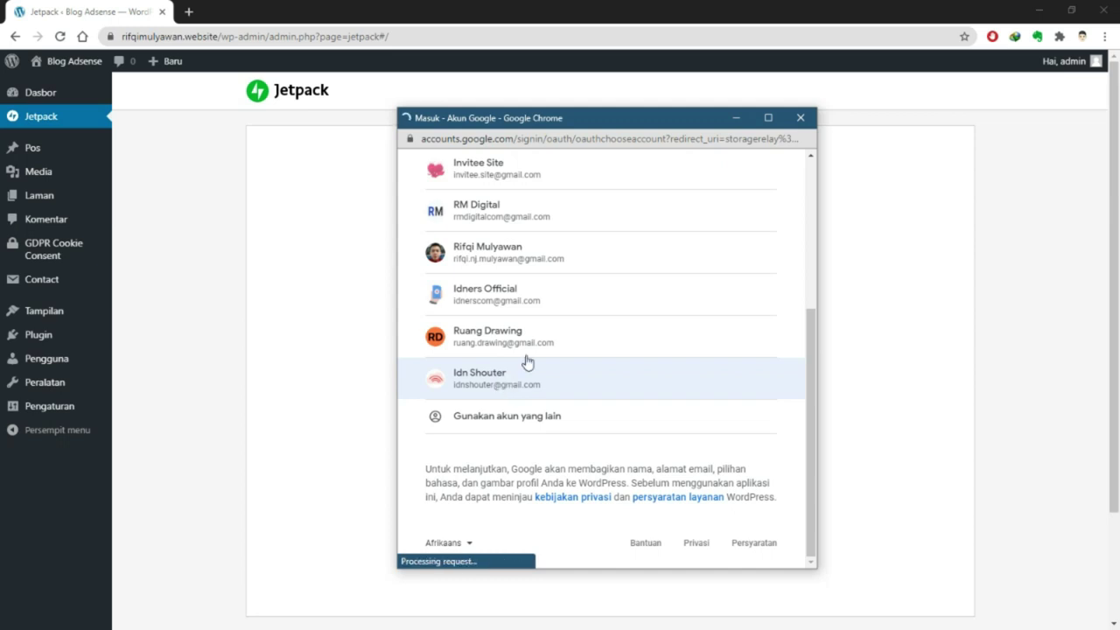
{"action": "scroll", "coordinate": [562, 310], "scroll_direction": "up", "scroll_amount": 3}
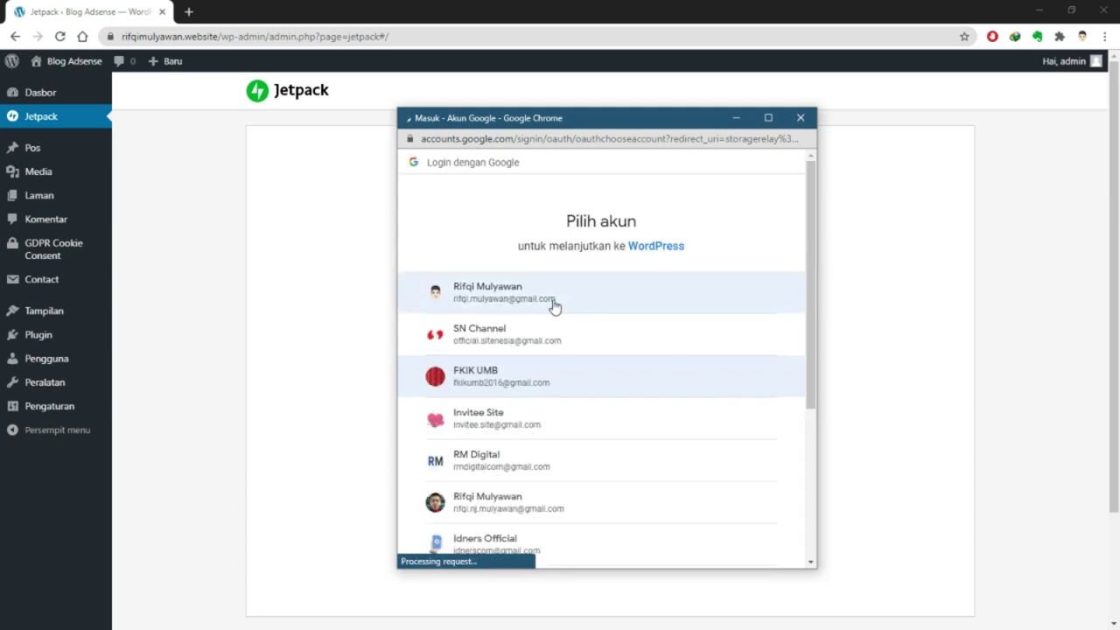
{"action": "scroll", "coordinate": [551, 306], "scroll_direction": "down", "scroll_amount": 3}
{"action": "left_click", "coordinate": [490, 421]}
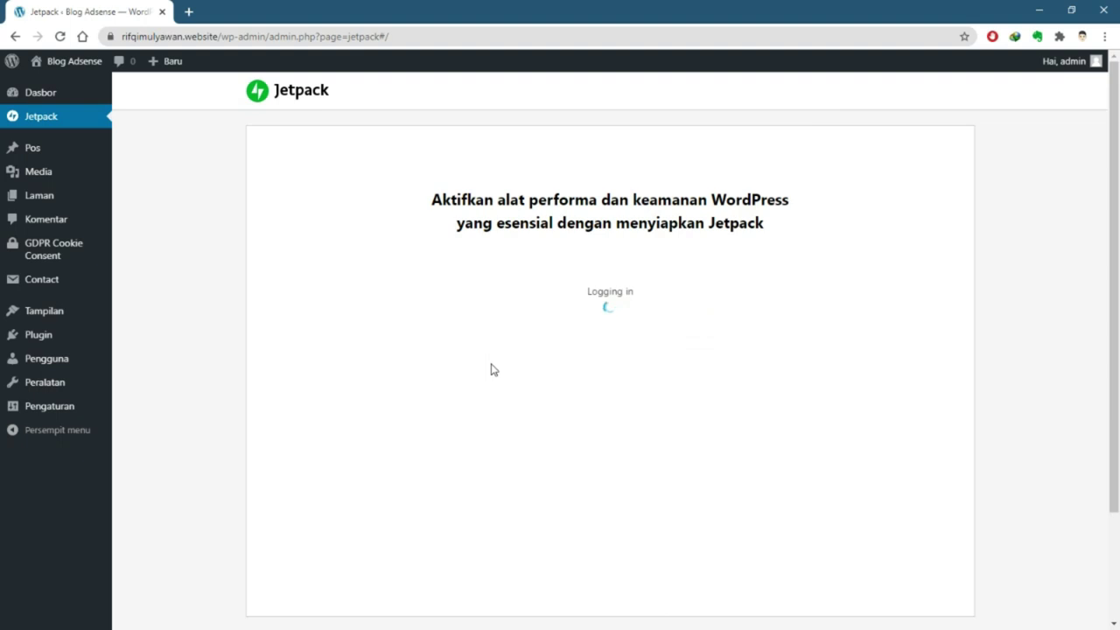
- Wait for Jetpack to authorize the connection until the Jetpack plans page appears
{"action": "scroll", "coordinate": [547, 371], "scroll_direction": "down", "scroll_amount": 2}
{"action": "scroll", "coordinate": [551, 358], "scroll_direction": "up", "scroll_amount": 2}
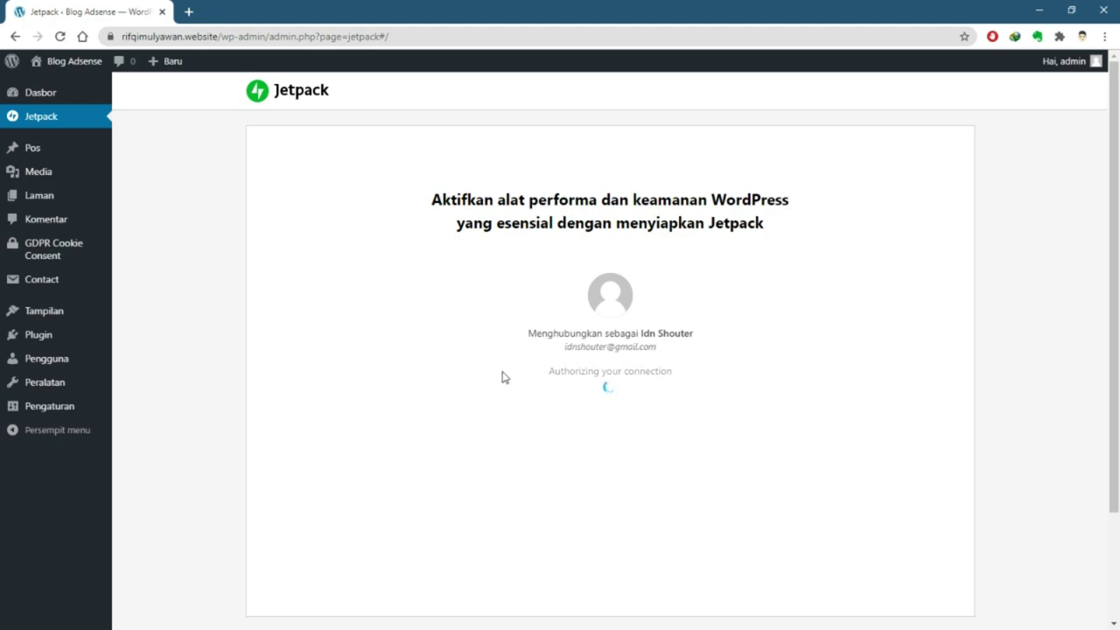
{"action": "scroll", "coordinate": [525, 367], "scroll_direction": "down", "scroll_amount": 3}
{"action": "scroll", "coordinate": [538, 328], "scroll_direction": "up", "scroll_amount": 3}
{"action": "left_click", "coordinate": [711, 307]}
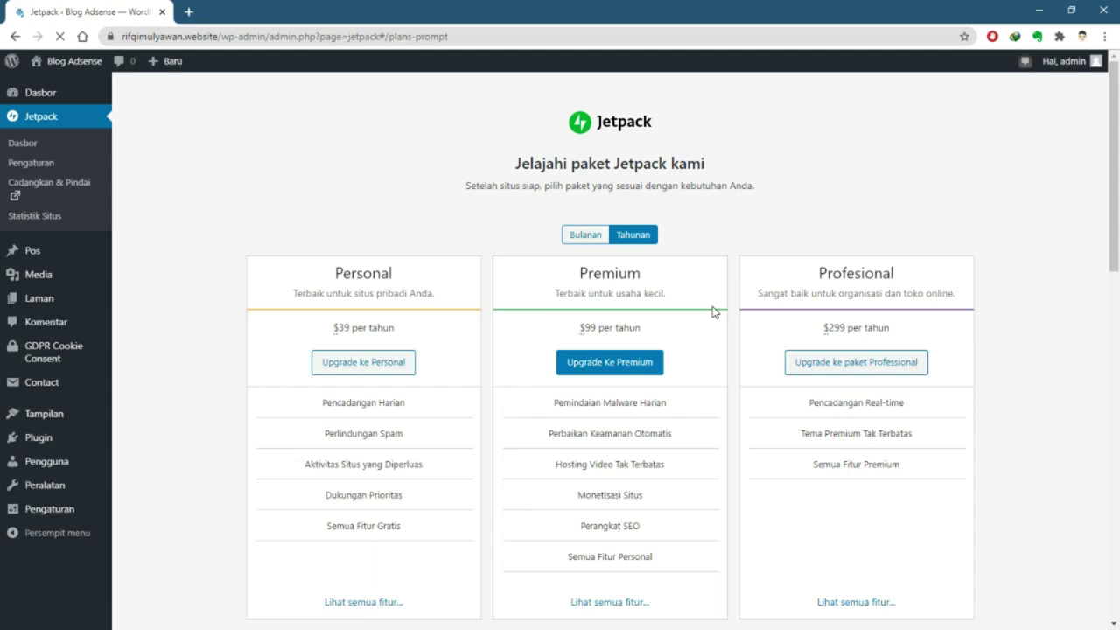
- Choose Jetpack's free plan with Mulai gratis at the bottom of the plans page
{"action": "scroll", "coordinate": [657, 277], "scroll_direction": "down", "scroll_amount": 4}
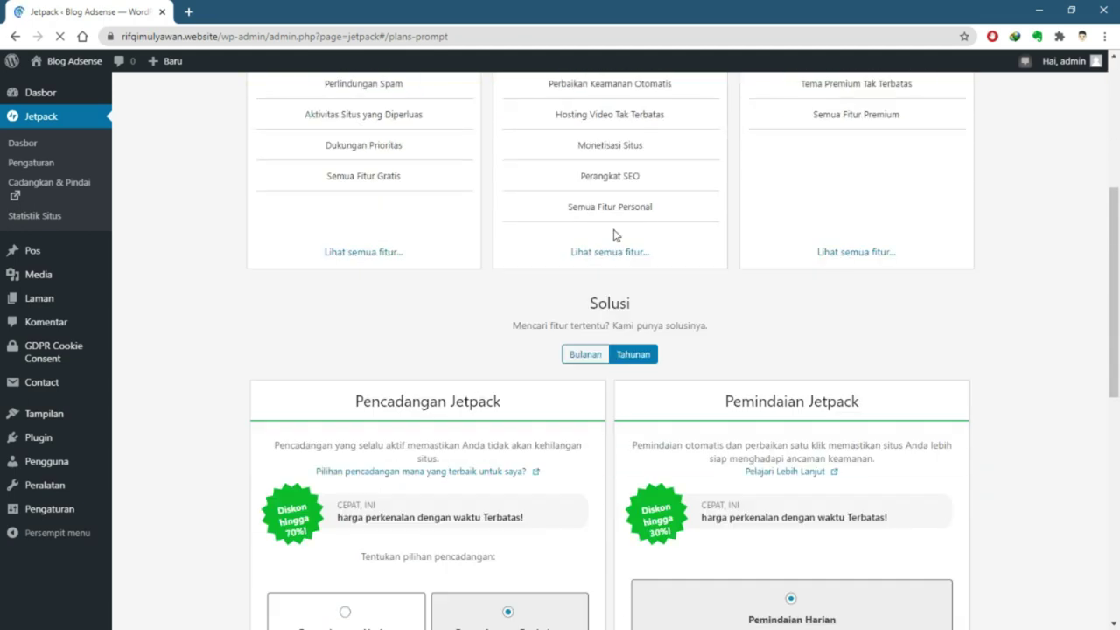
{"action": "scroll", "coordinate": [565, 274], "scroll_direction": "down", "scroll_amount": 5}
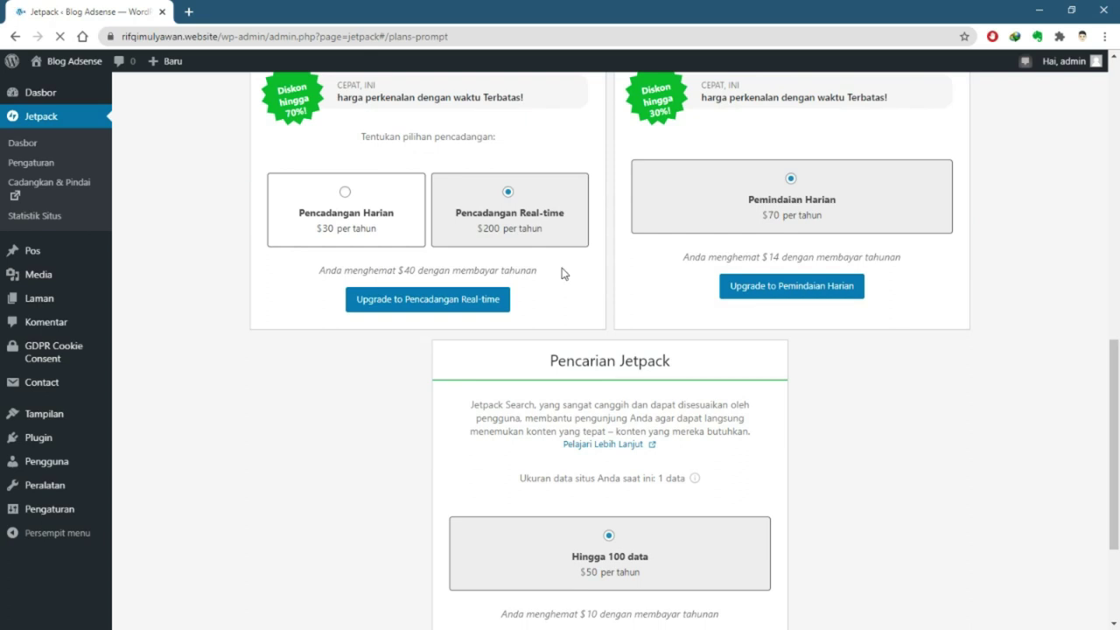
{"action": "scroll", "coordinate": [564, 274], "scroll_direction": "down", "scroll_amount": 2}
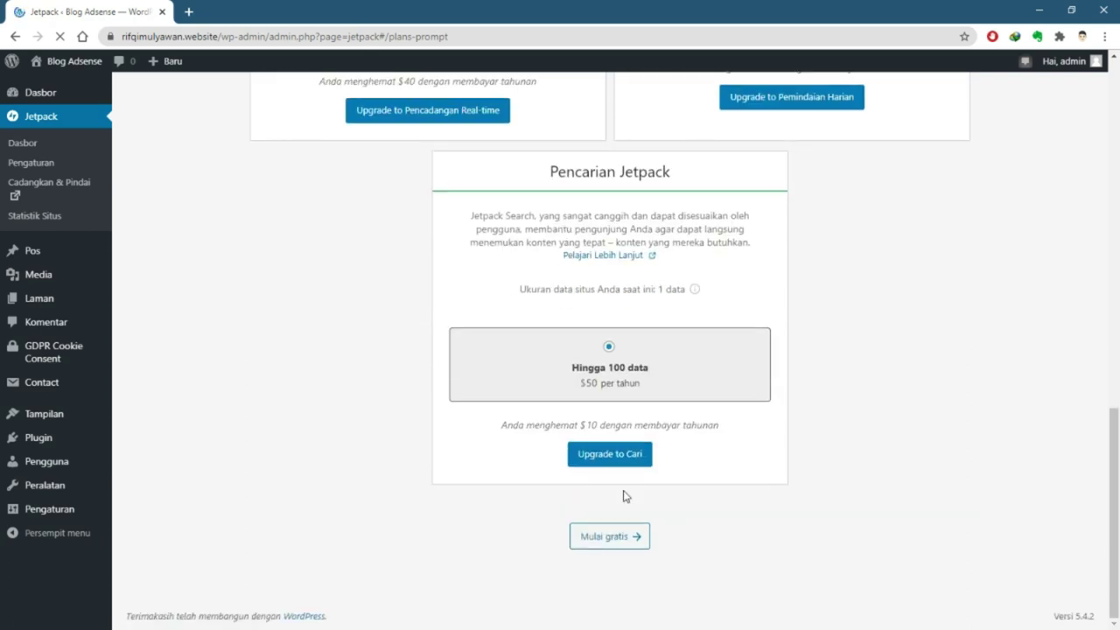
{"action": "left_click", "coordinate": [626, 544]}
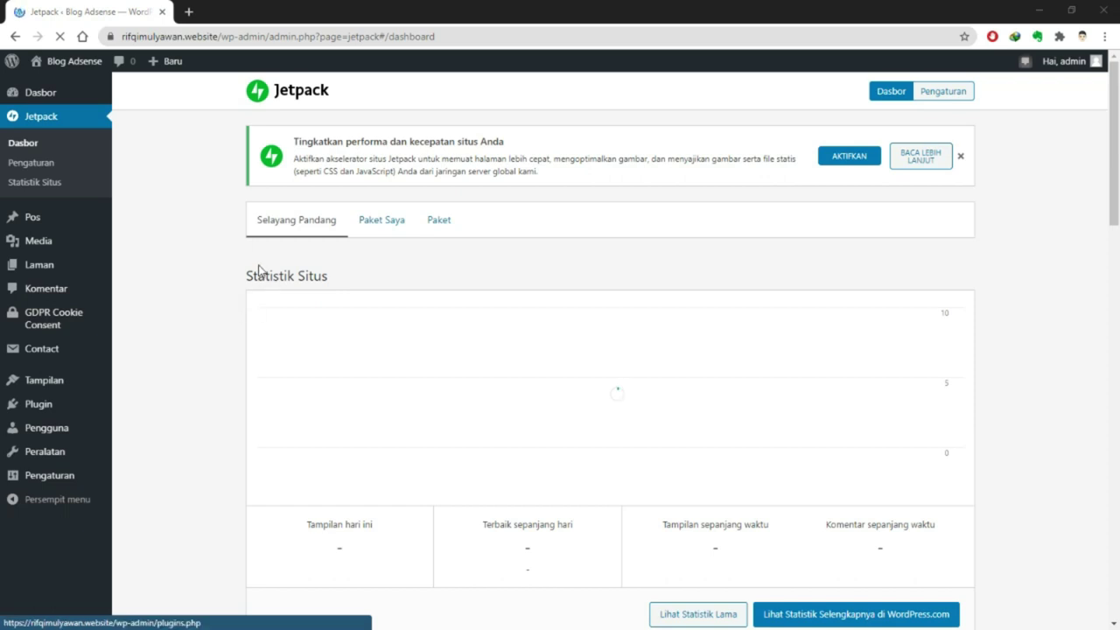
{"action": "scroll", "coordinate": [258, 276], "scroll_direction": "down", "scroll_amount": 2}
{"action": "scroll", "coordinate": [246, 265], "scroll_direction": "down", "scroll_amount": 4}
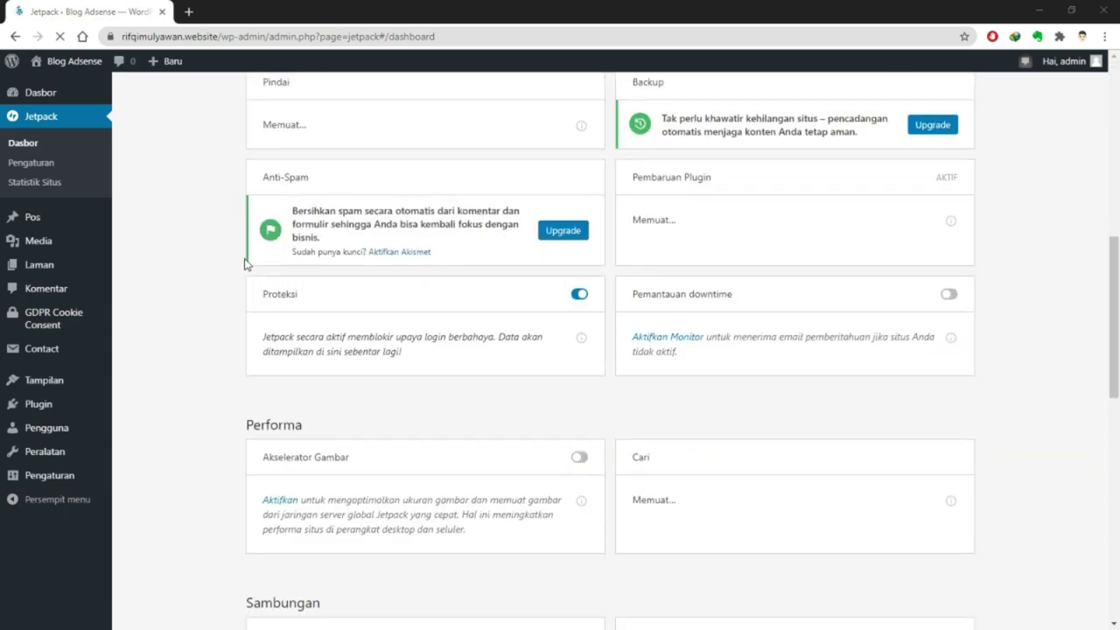
{"action": "scroll", "coordinate": [243, 258], "scroll_direction": "down", "scroll_amount": 6}
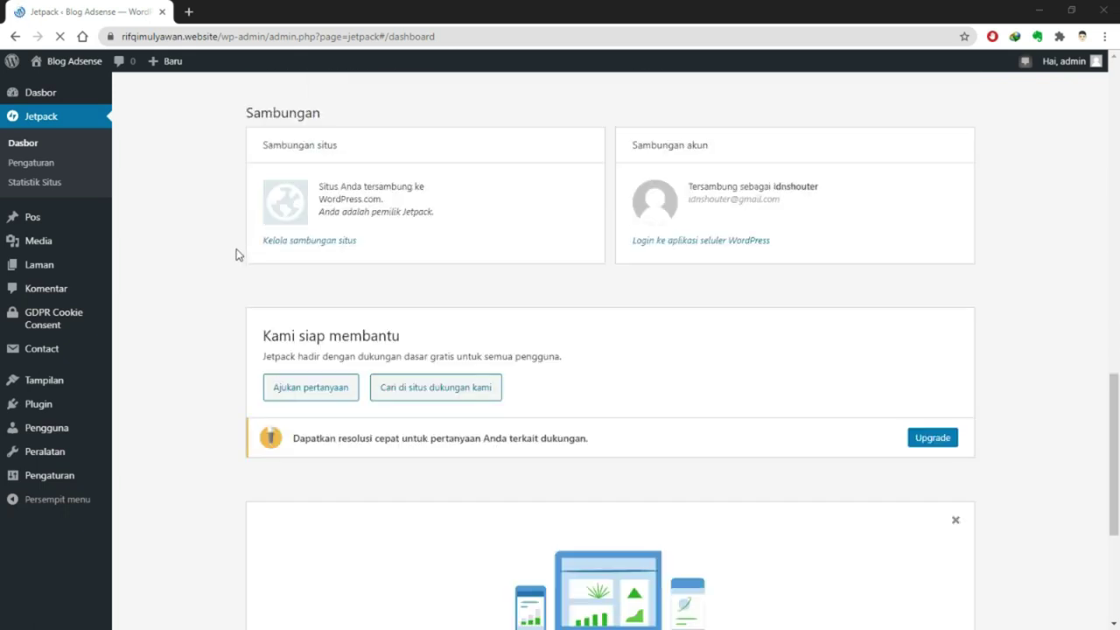
{"action": "scroll", "coordinate": [235, 254], "scroll_direction": "down", "scroll_amount": 1}
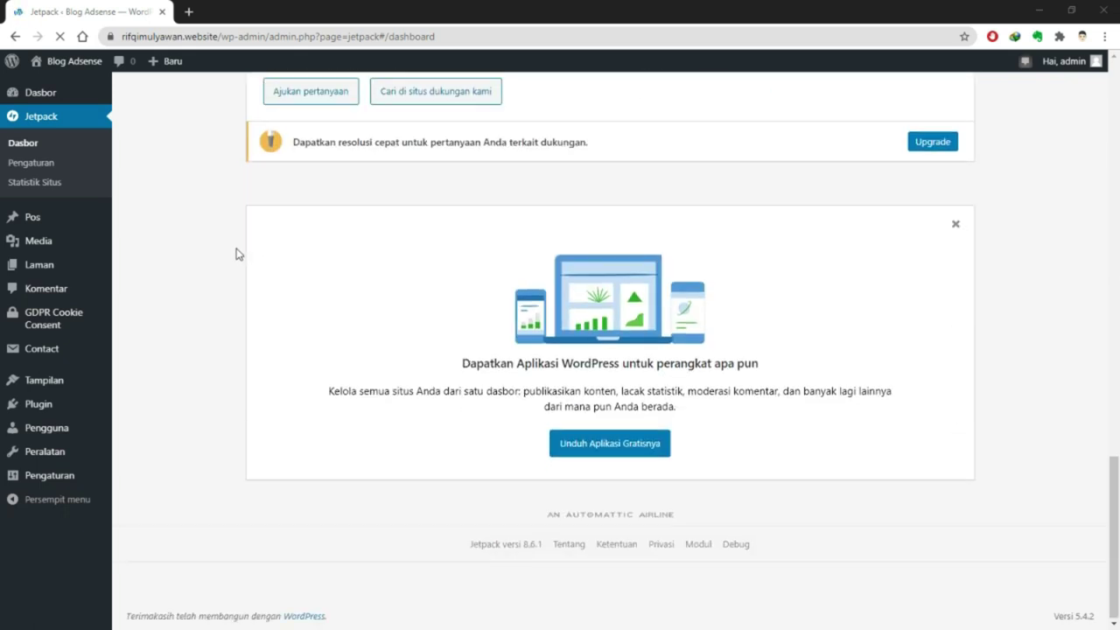
{"action": "scroll", "coordinate": [236, 250], "scroll_direction": "up", "scroll_amount": 3}
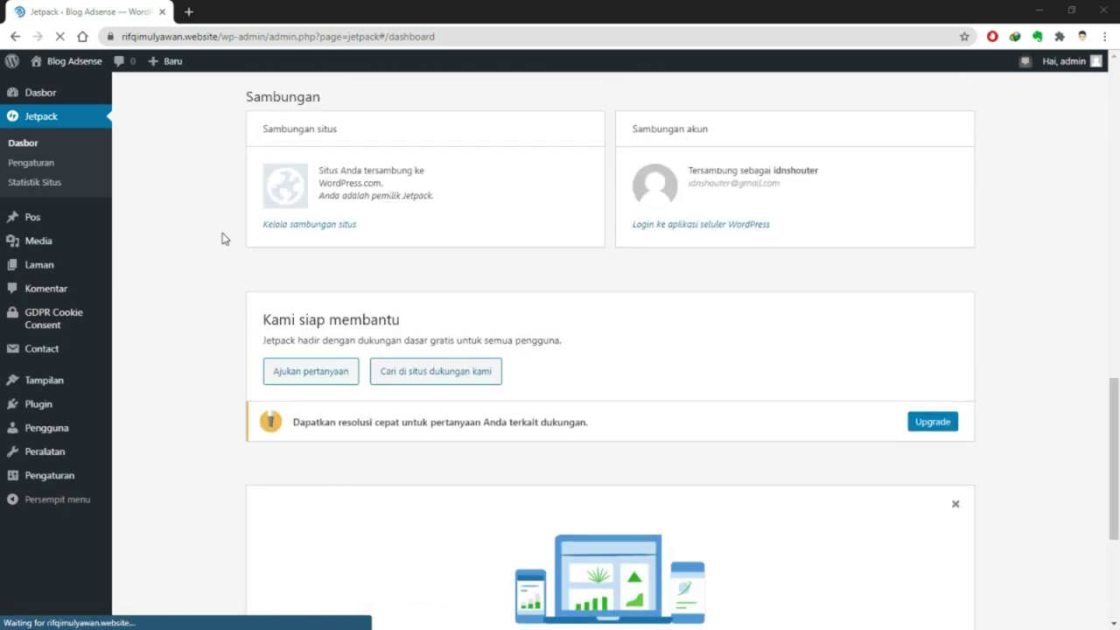
{"action": "scroll", "coordinate": [248, 210], "scroll_direction": "up", "scroll_amount": 6}
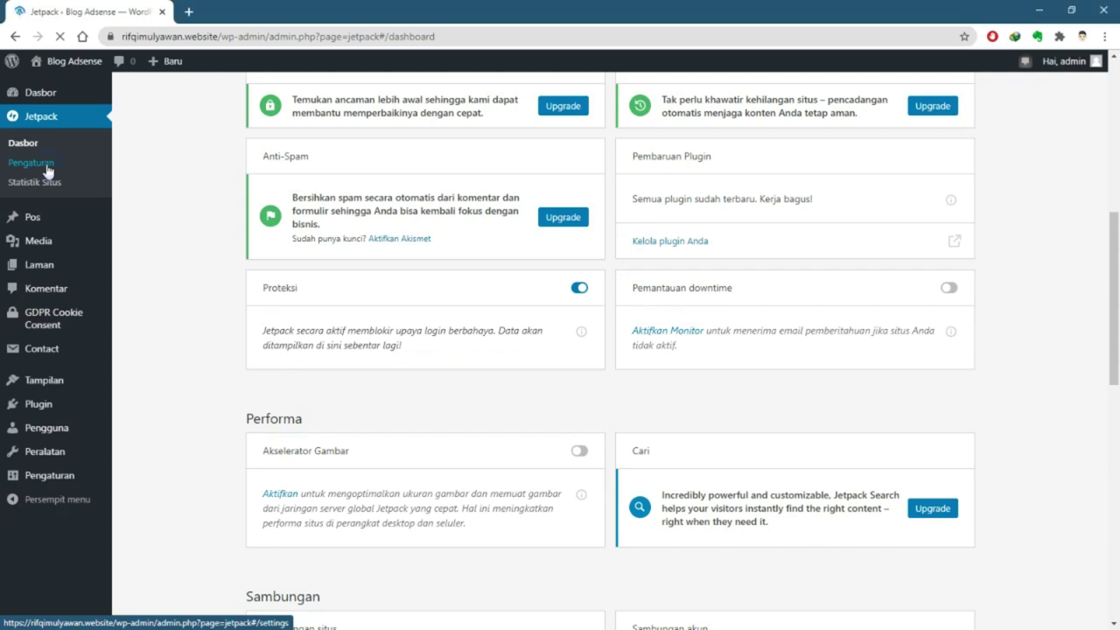
- Review Jetpack's Keamanan security settings and allow logging in with WordPress.com accounts
{"action": "left_click", "coordinate": [47, 167]}
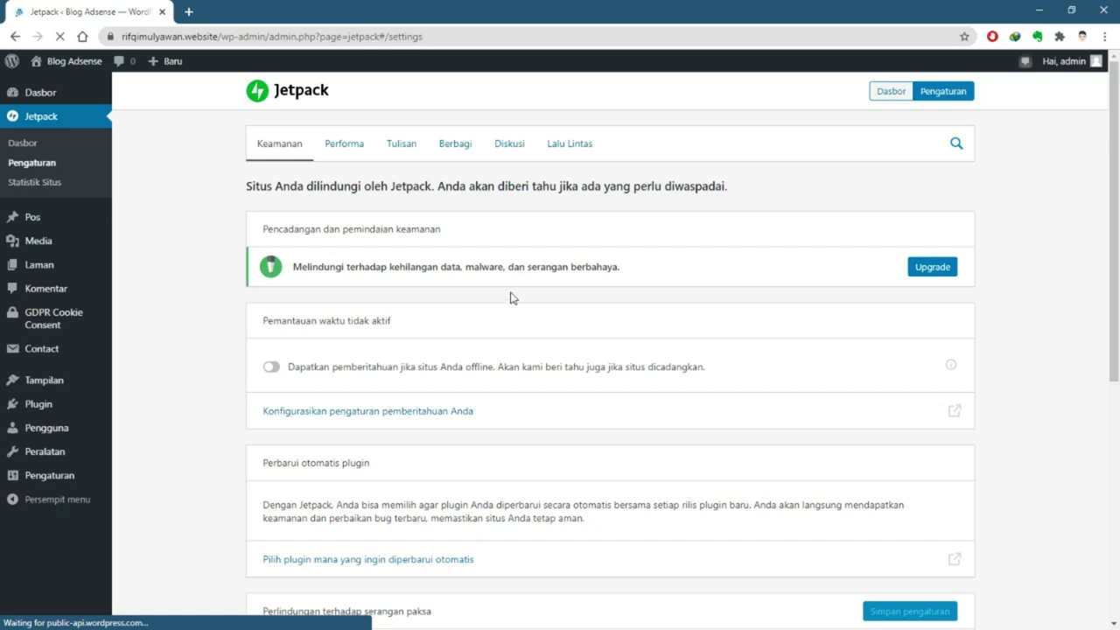
{"action": "scroll", "coordinate": [510, 297], "scroll_direction": "down", "scroll_amount": 1}
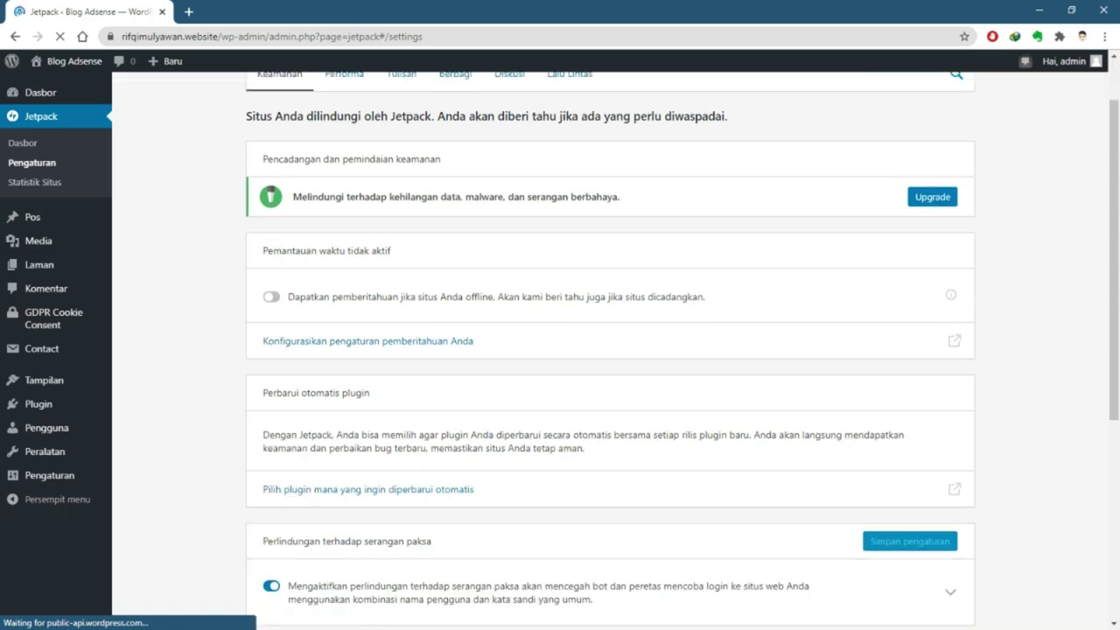
{"action": "scroll", "coordinate": [499, 344], "scroll_direction": "up", "scroll_amount": 1}
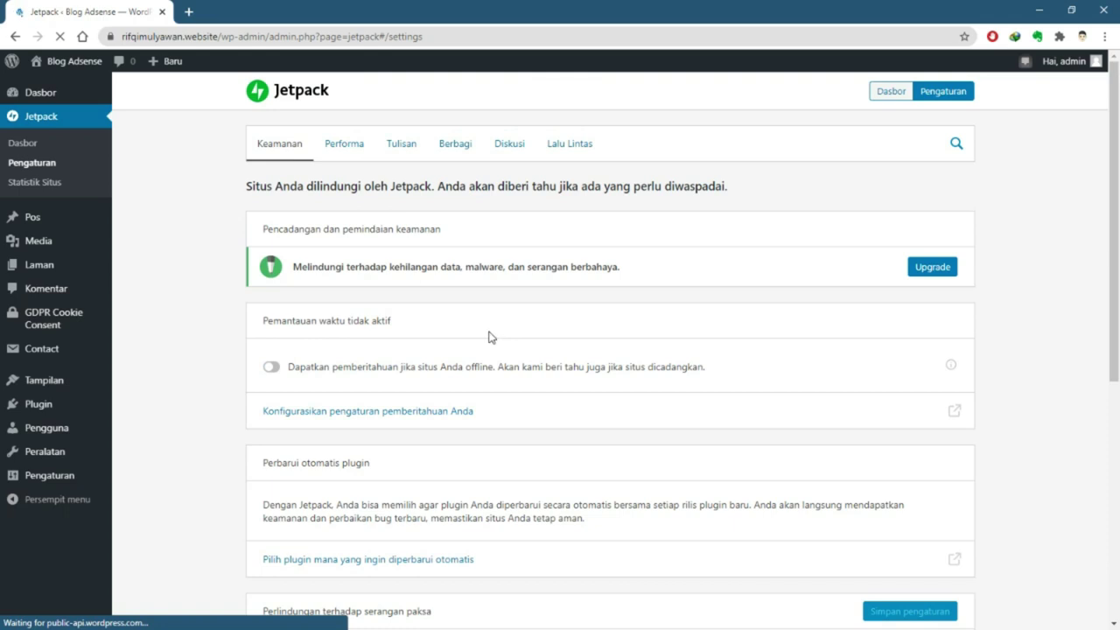
{"action": "scroll", "coordinate": [489, 337], "scroll_direction": "down", "scroll_amount": 3}
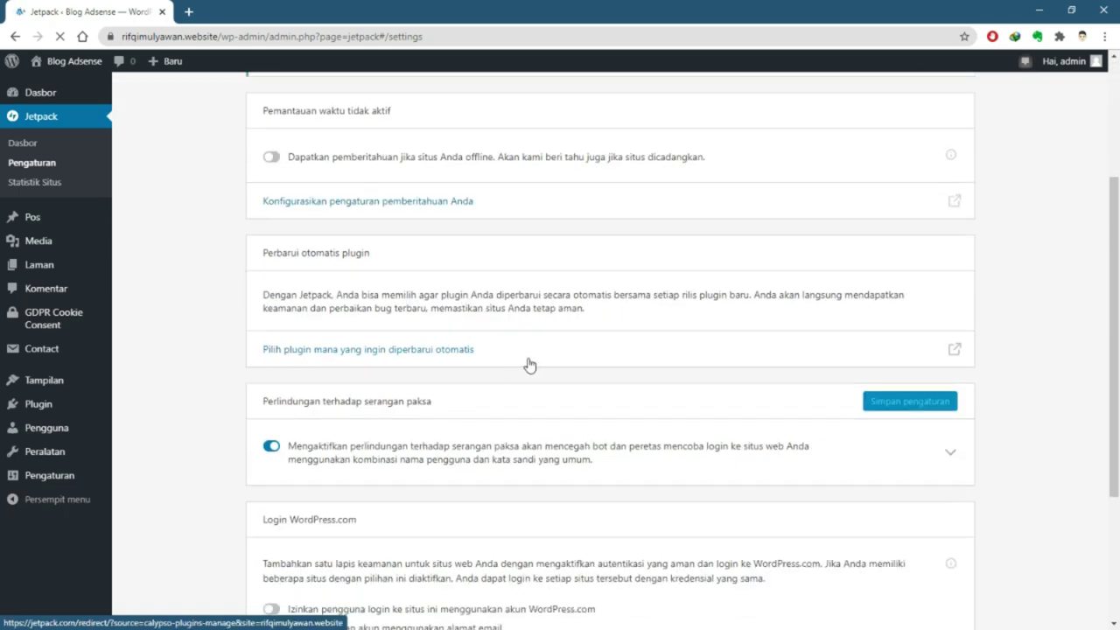
{"action": "scroll", "coordinate": [455, 367], "scroll_direction": "down", "scroll_amount": 1}
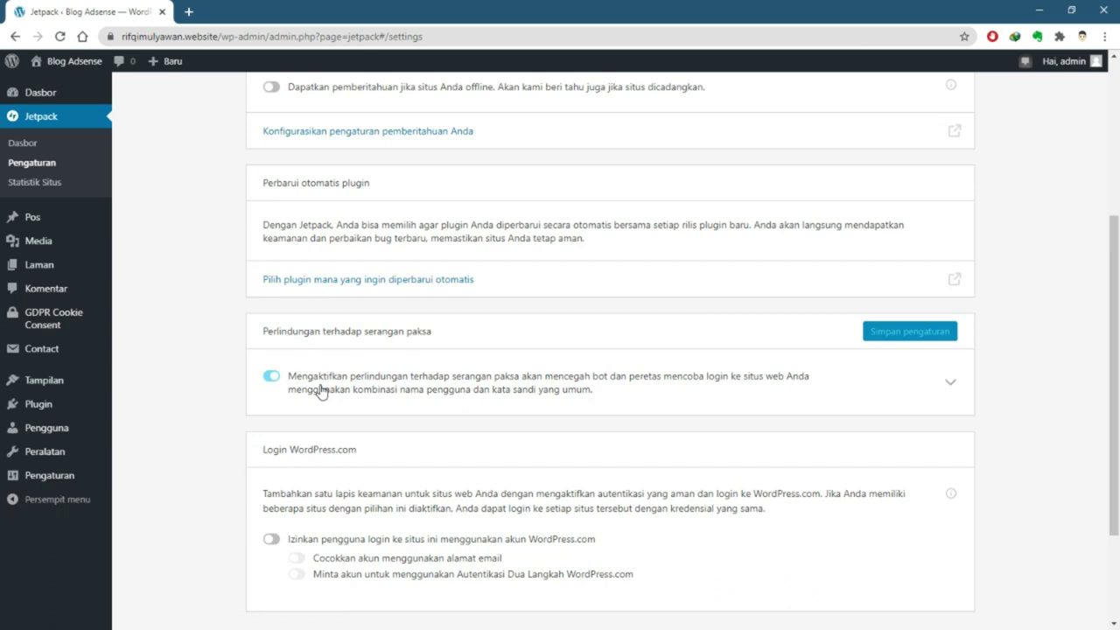
{"action": "scroll", "coordinate": [268, 383], "scroll_direction": "down", "scroll_amount": 2}
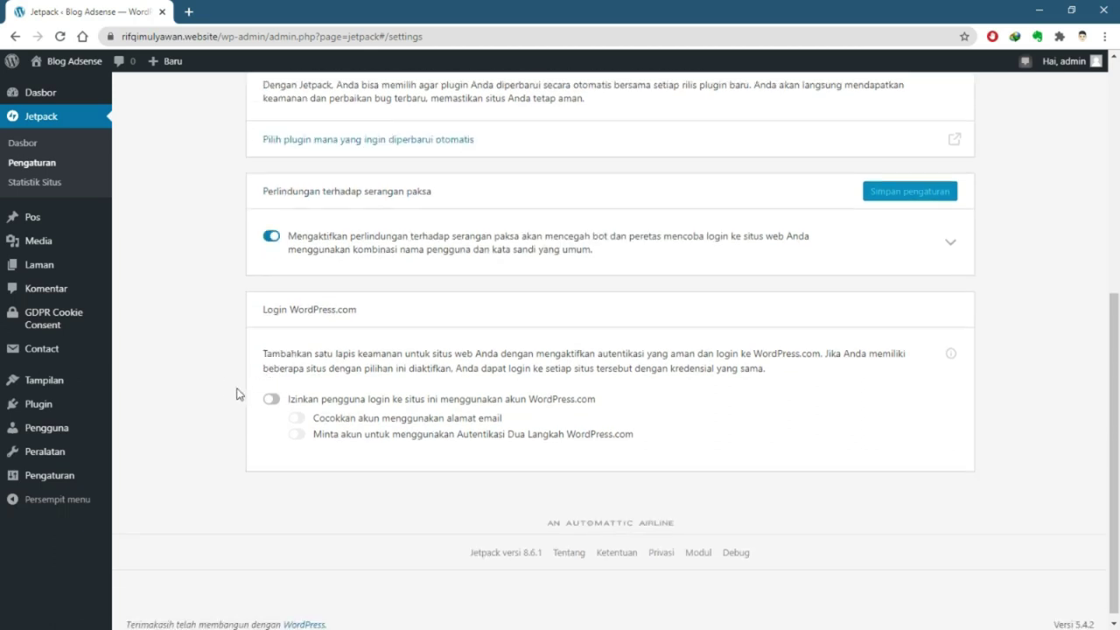
{"action": "left_click", "coordinate": [271, 401]}
{"action": "scroll", "coordinate": [271, 405], "scroll_direction": "up", "scroll_amount": 5}
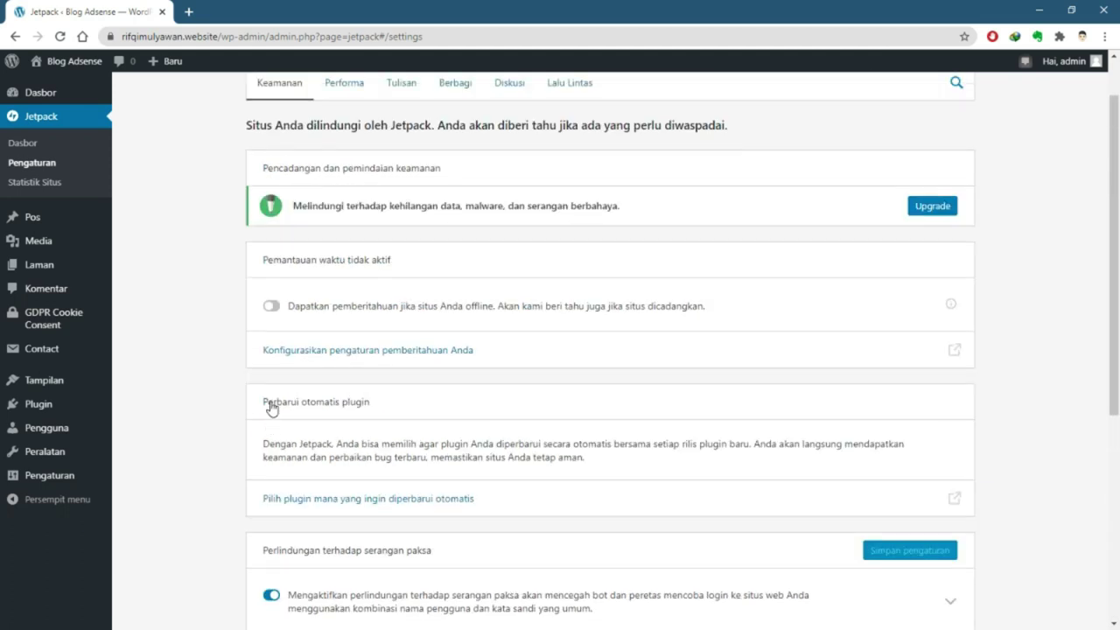
{"action": "left_click", "coordinate": [343, 144]}
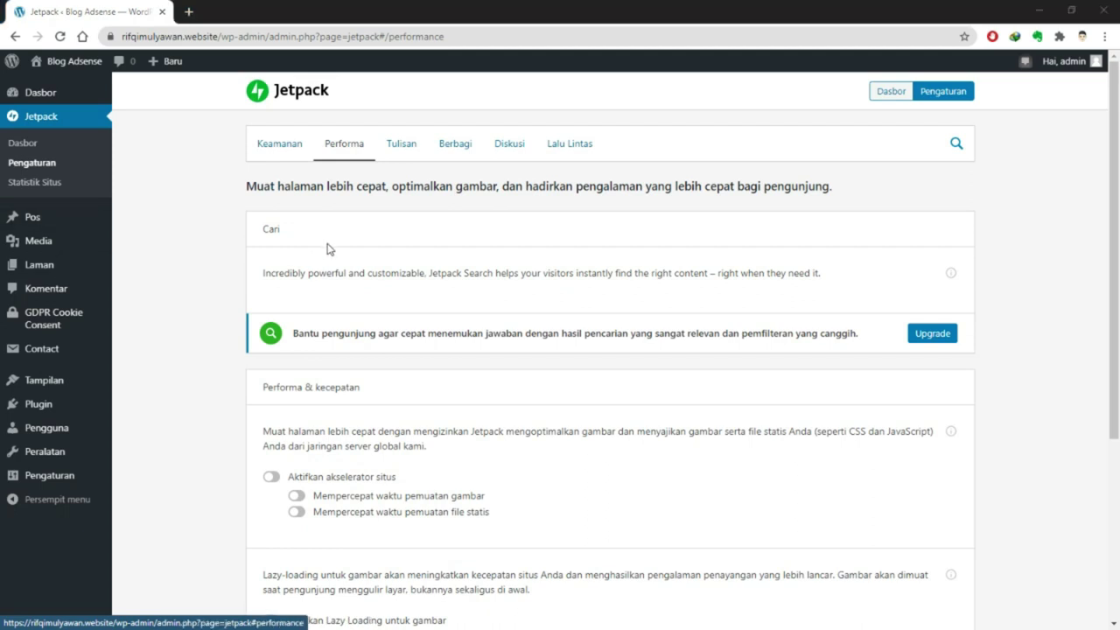
- Switch on Jetpack's site accelerator for images and static files on the Performa tab
{"action": "scroll", "coordinate": [293, 295], "scroll_direction": "down", "scroll_amount": 2}
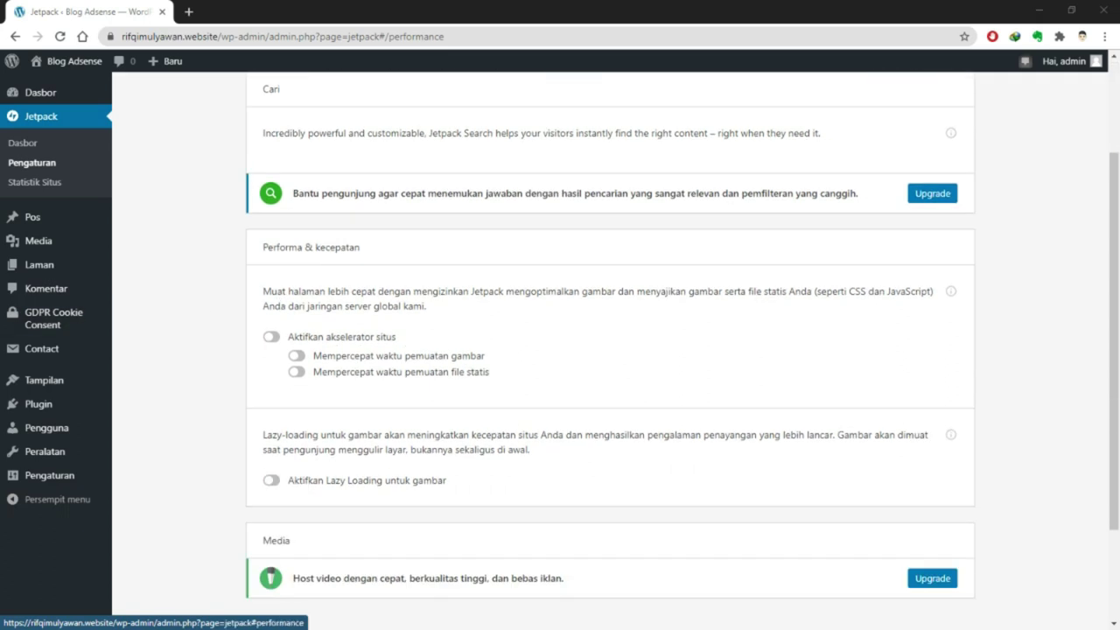
{"action": "scroll", "coordinate": [425, 289], "scroll_direction": "down", "scroll_amount": 2}
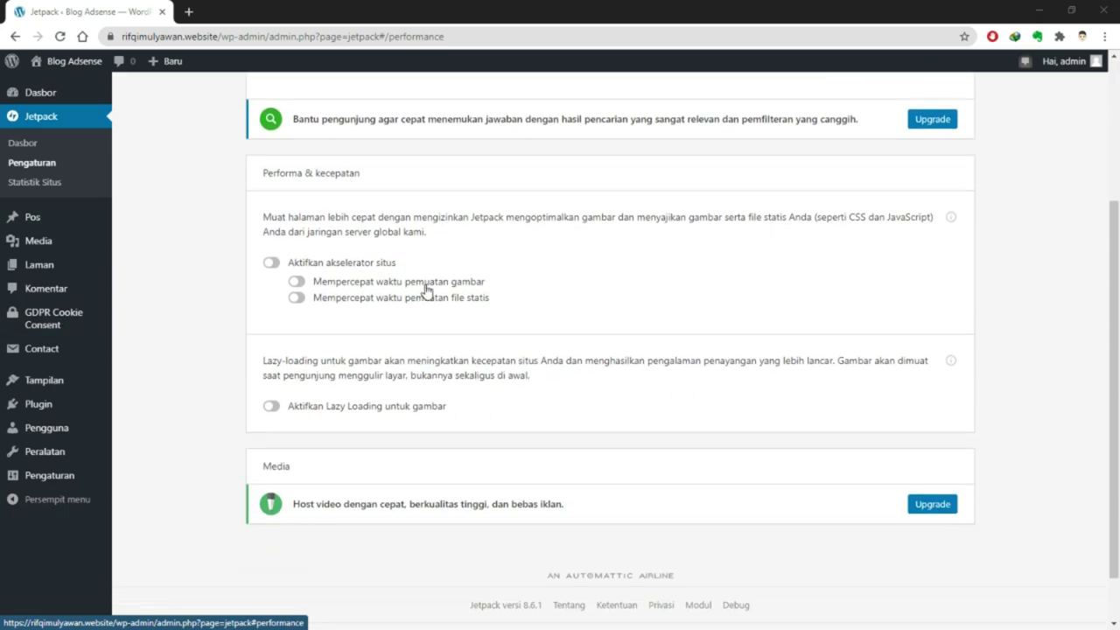
{"action": "left_click", "coordinate": [271, 202]}
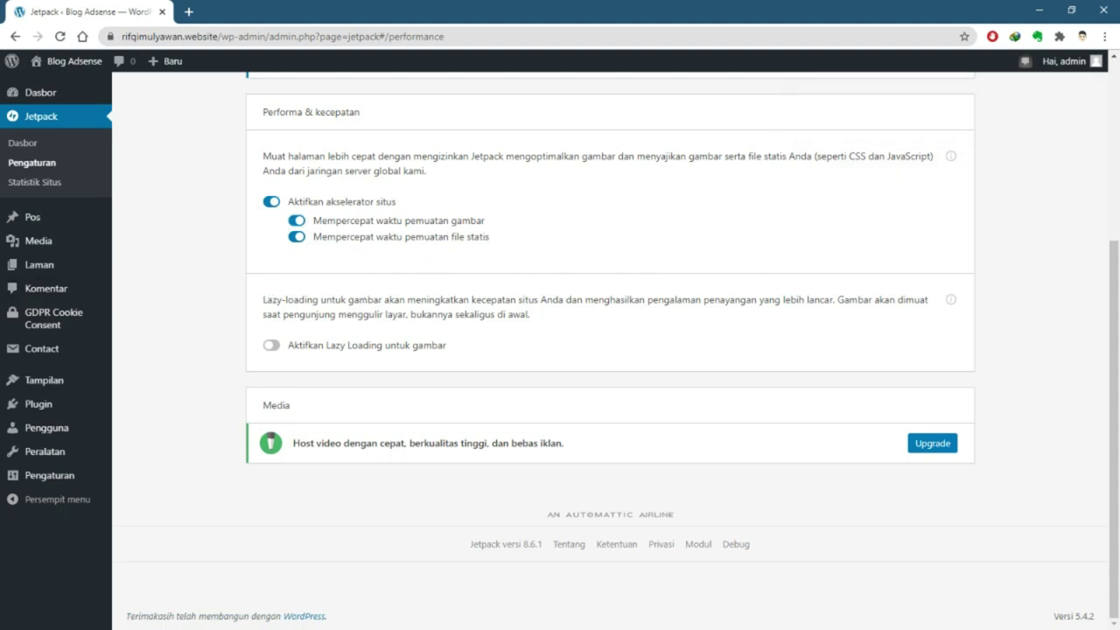
{"action": "scroll", "coordinate": [498, 342], "scroll_direction": "up", "scroll_amount": 3}
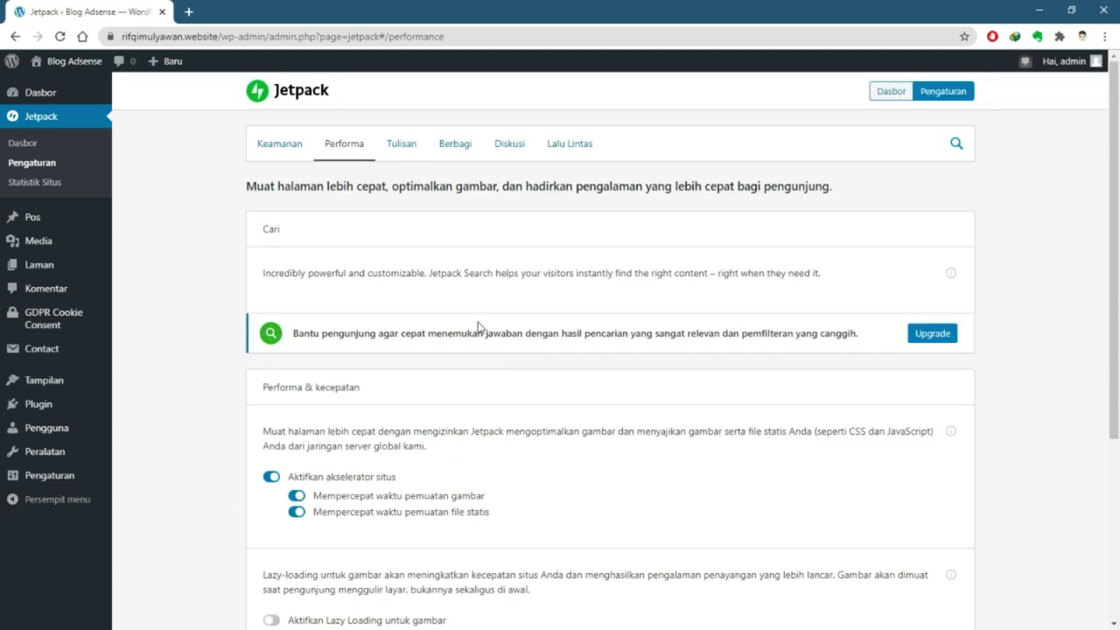
{"action": "scroll", "coordinate": [480, 327], "scroll_direction": "down", "scroll_amount": 3}
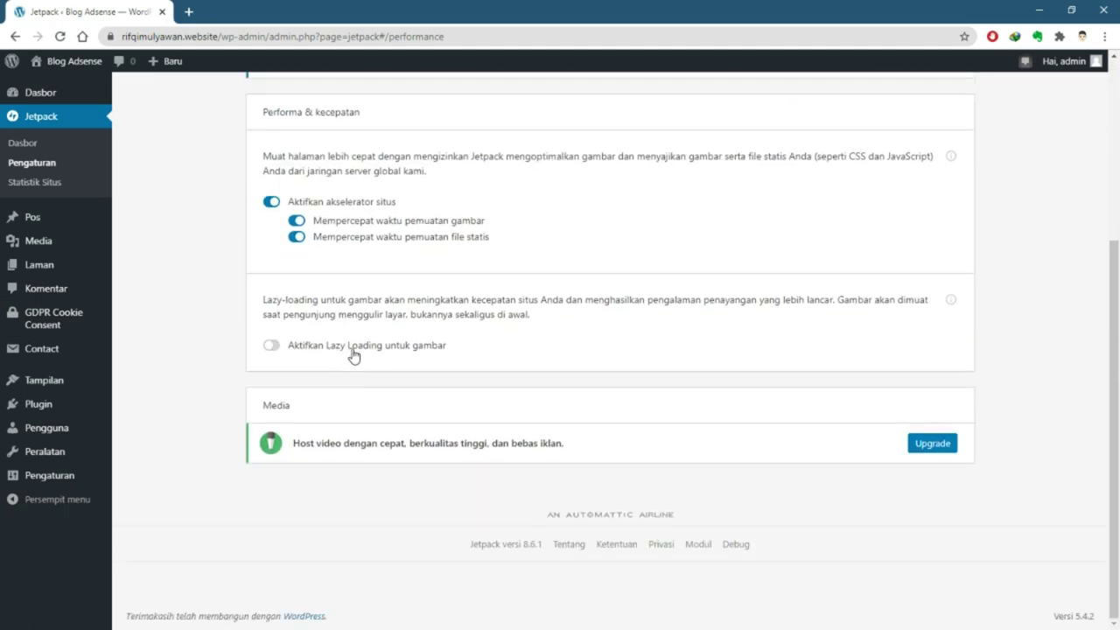
{"action": "scroll", "coordinate": [354, 356], "scroll_direction": "up", "scroll_amount": 3}
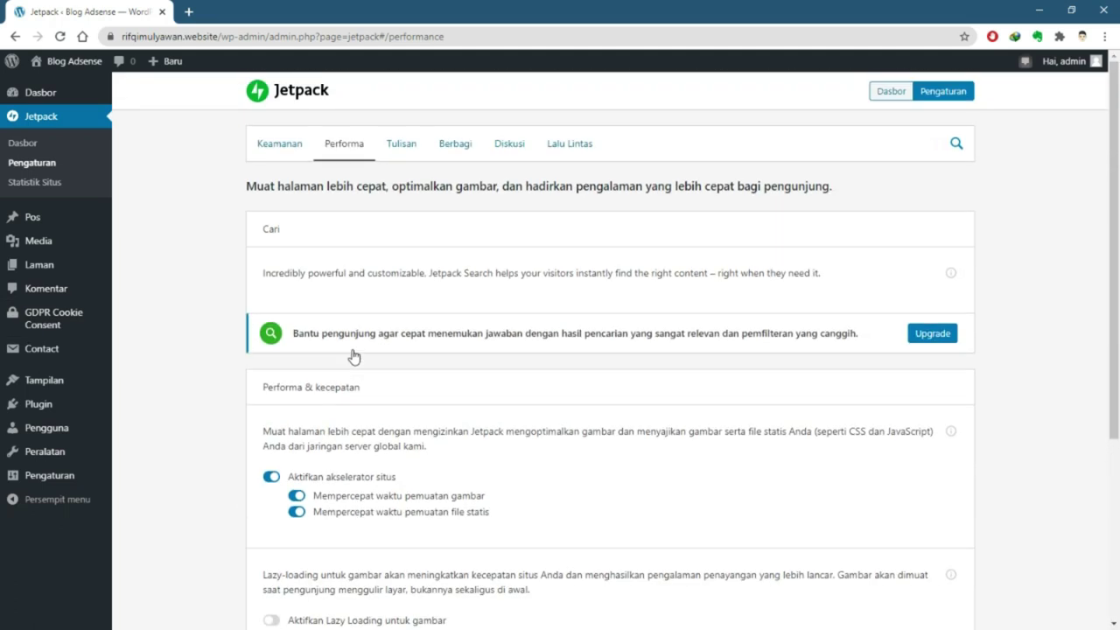
{"action": "left_click", "coordinate": [402, 147]}
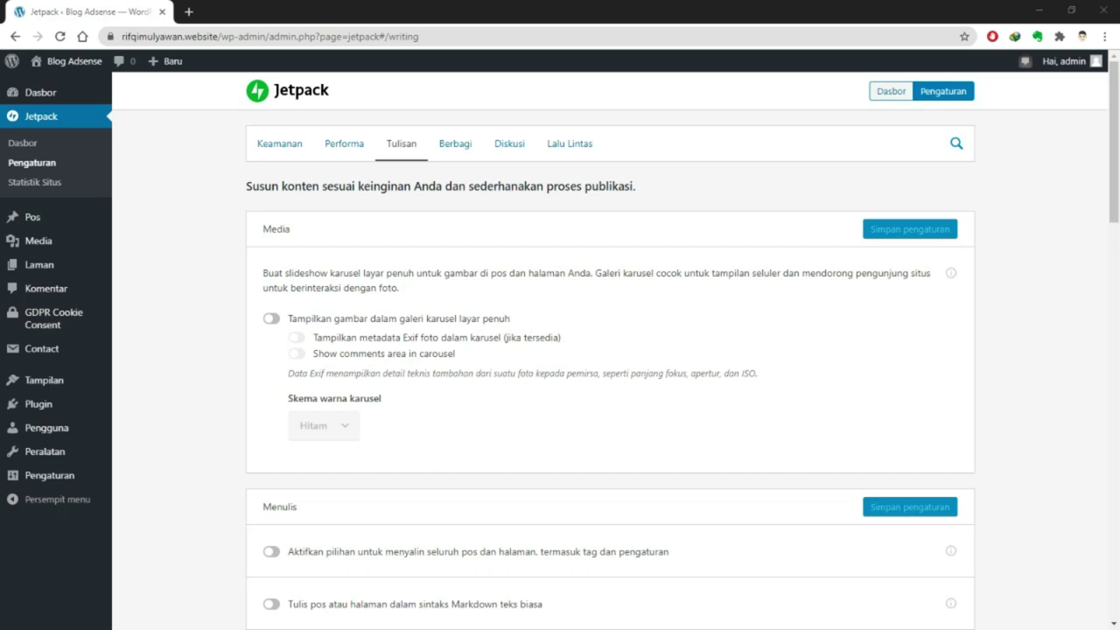
- Look through Jetpack's Tulisan writing settings, leaving them unchanged
{"action": "scroll", "coordinate": [342, 245], "scroll_direction": "down", "scroll_amount": 2}
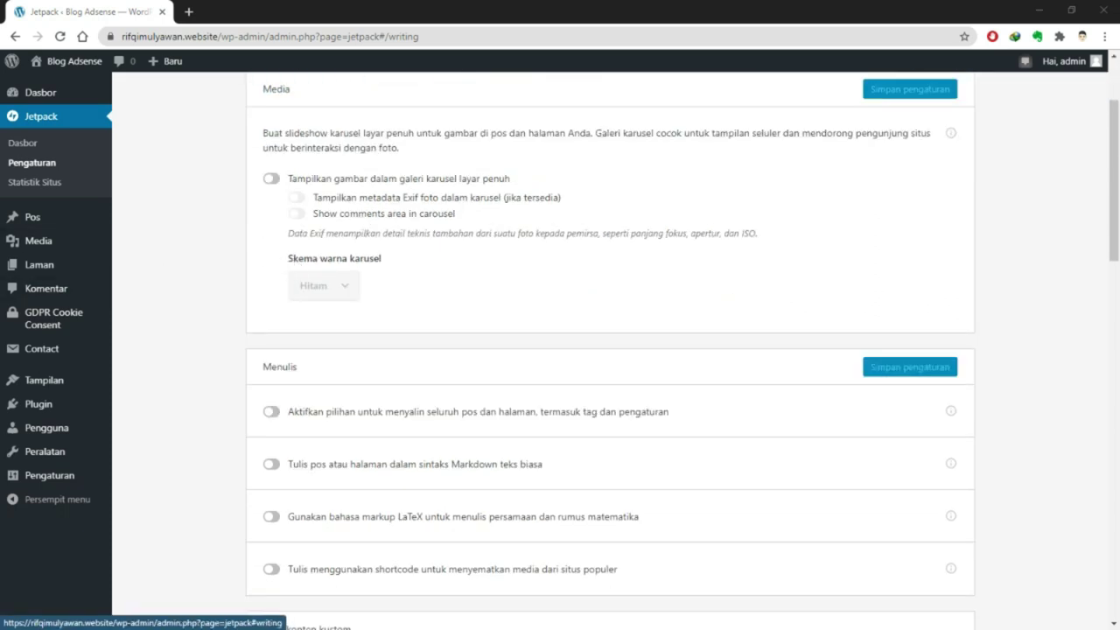
{"action": "scroll", "coordinate": [481, 350], "scroll_direction": "down", "scroll_amount": 8}
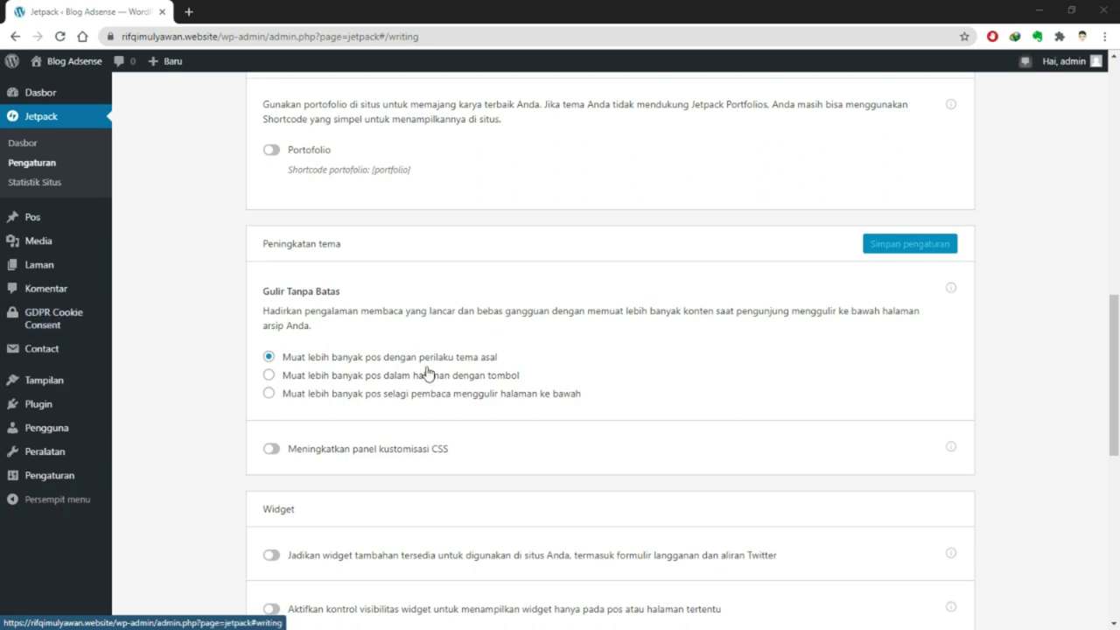
{"action": "scroll", "coordinate": [429, 374], "scroll_direction": "down", "scroll_amount": 1}
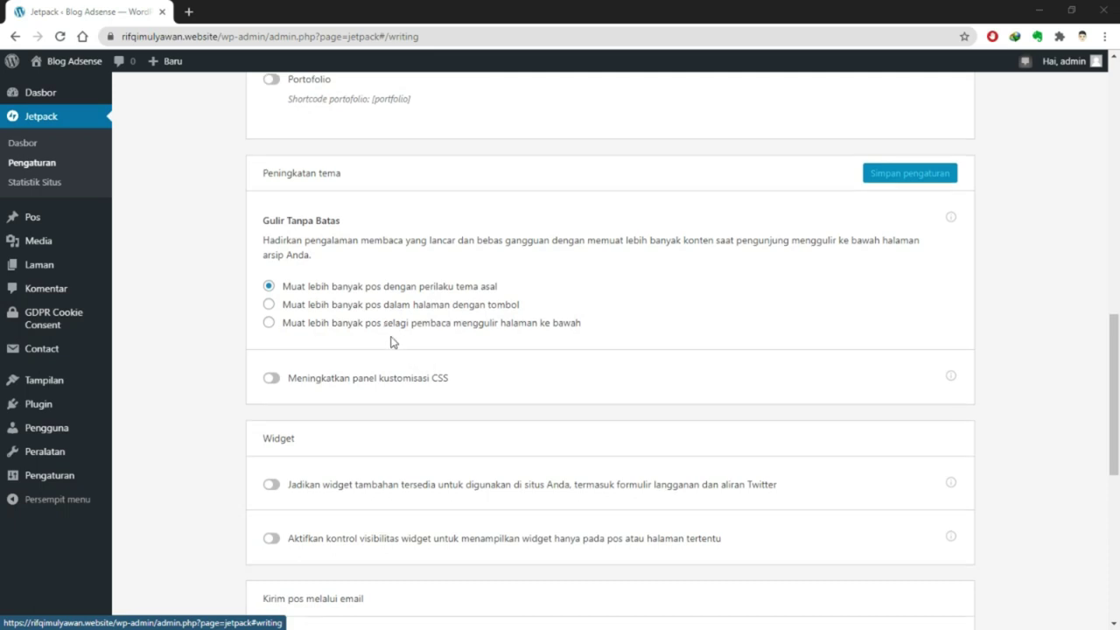
{"action": "scroll", "coordinate": [398, 343], "scroll_direction": "down", "scroll_amount": 2}
{"action": "scroll", "coordinate": [389, 337], "scroll_direction": "up", "scroll_amount": 2}
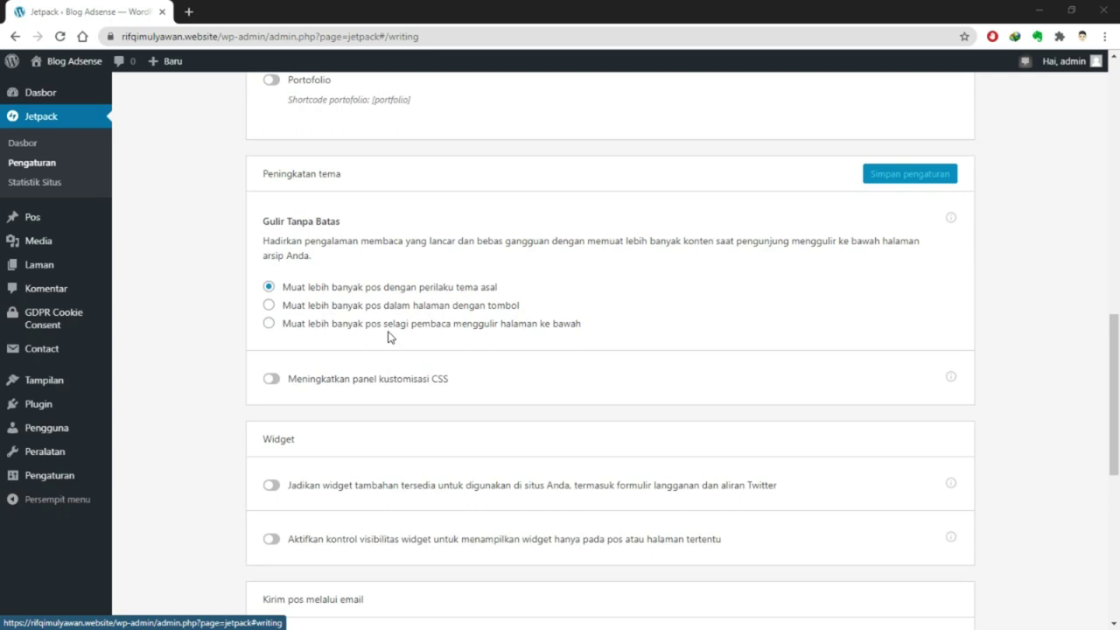
{"action": "scroll", "coordinate": [389, 337], "scroll_direction": "down", "scroll_amount": 4}
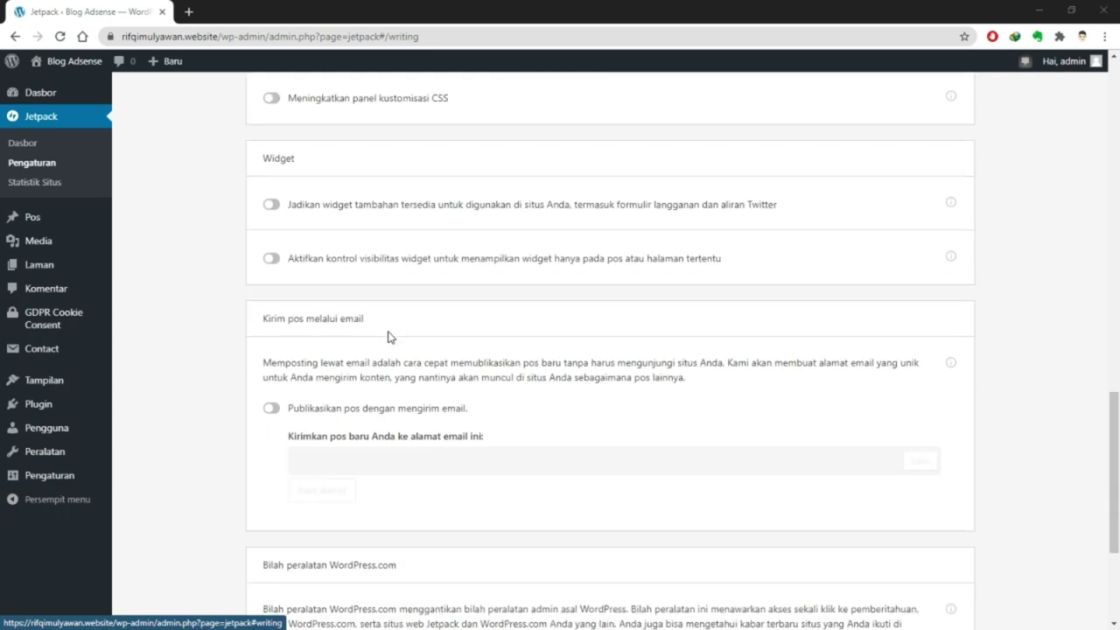
{"action": "scroll", "coordinate": [389, 337], "scroll_direction": "down", "scroll_amount": 3}
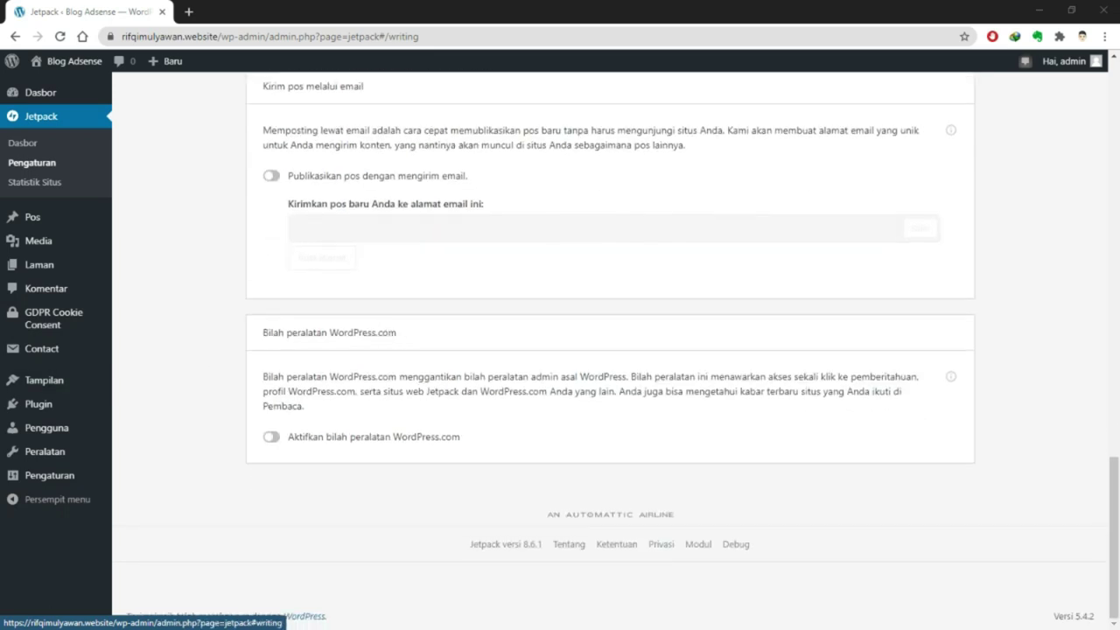
{"action": "scroll", "coordinate": [904, 477], "scroll_direction": "up", "scroll_amount": 20}
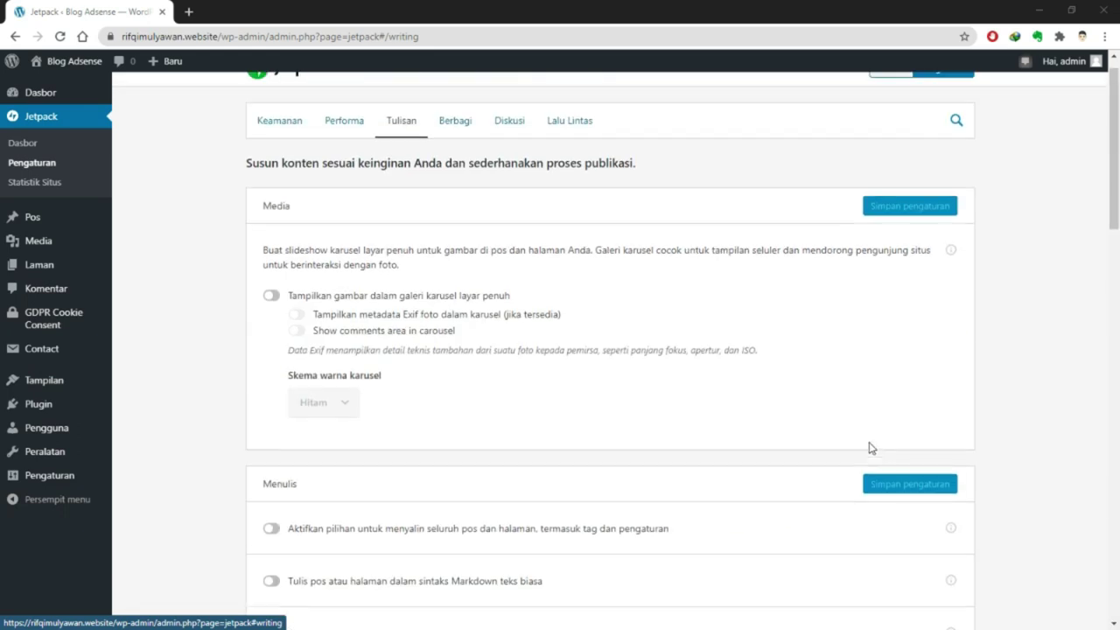
{"action": "left_click", "coordinate": [447, 145]}
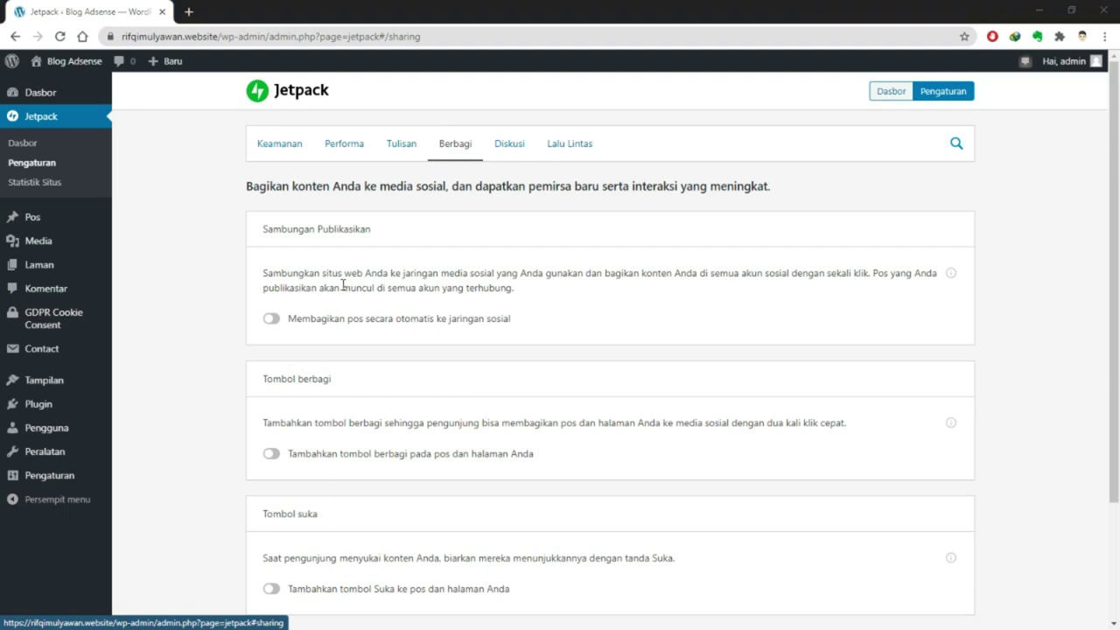
- Turn on Jetpack auto-sharing to social networks and sharing buttons for posts and pages
{"action": "scroll", "coordinate": [329, 279], "scroll_direction": "down", "scroll_amount": 1}
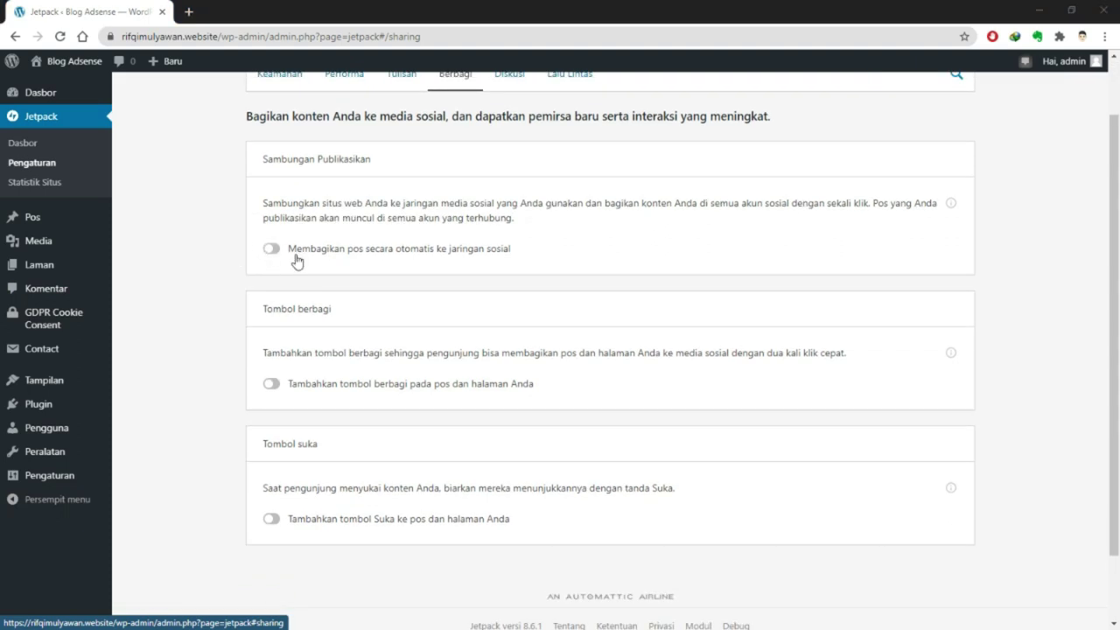
{"action": "left_click", "coordinate": [273, 252]}
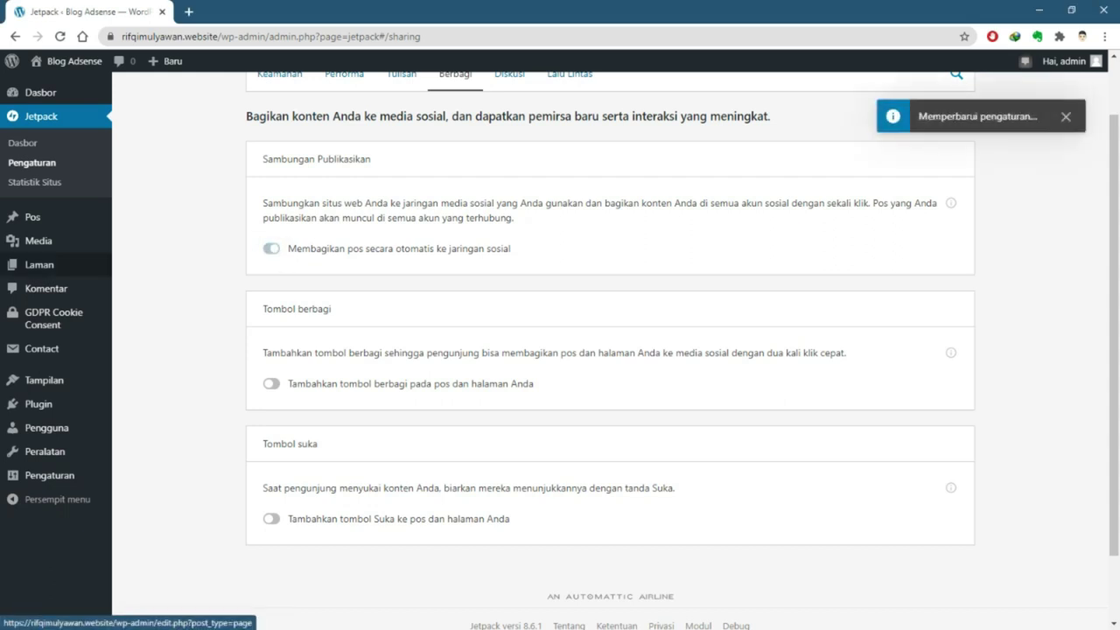
{"action": "left_click", "coordinate": [272, 387]}
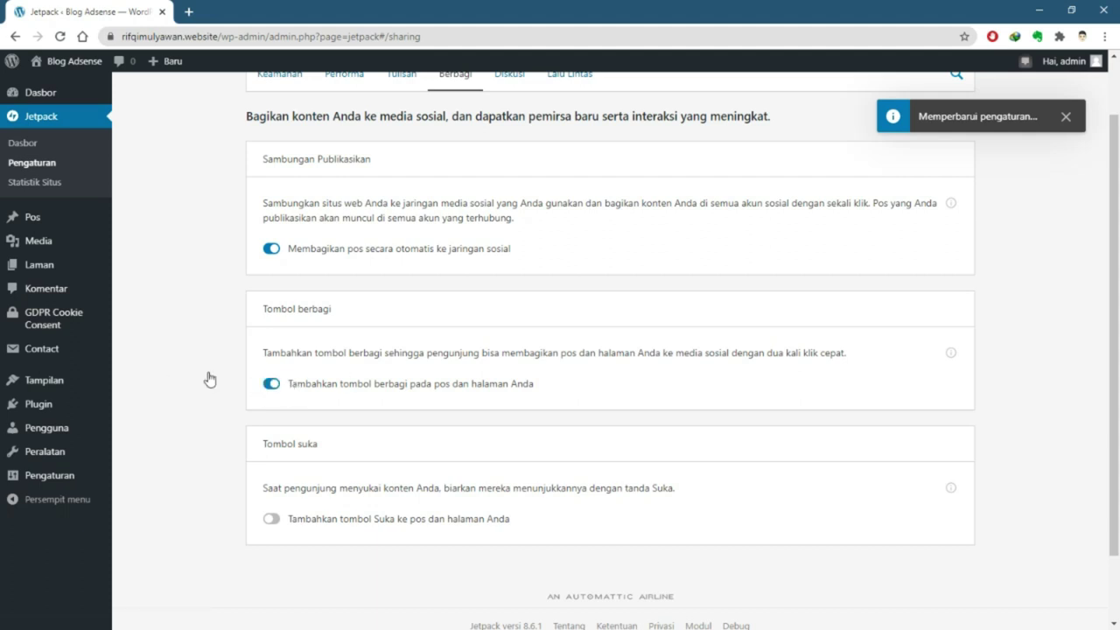
{"action": "scroll", "coordinate": [263, 376], "scroll_direction": "down", "scroll_amount": 1}
{"action": "scroll", "coordinate": [542, 355], "scroll_direction": "up", "scroll_amount": 2}
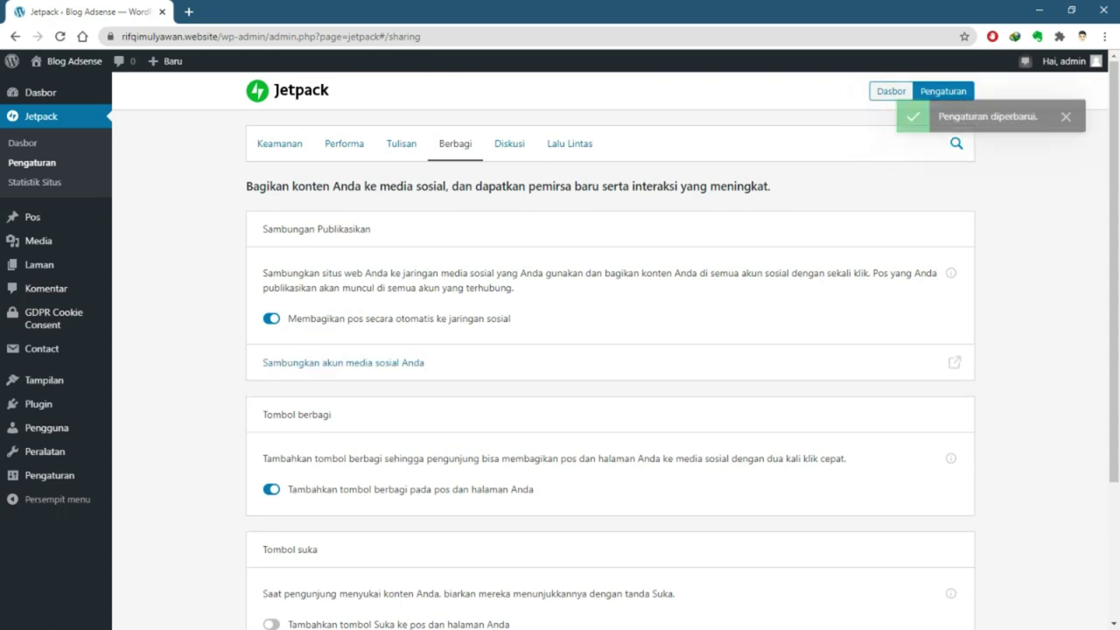
{"action": "left_click", "coordinate": [510, 145]}
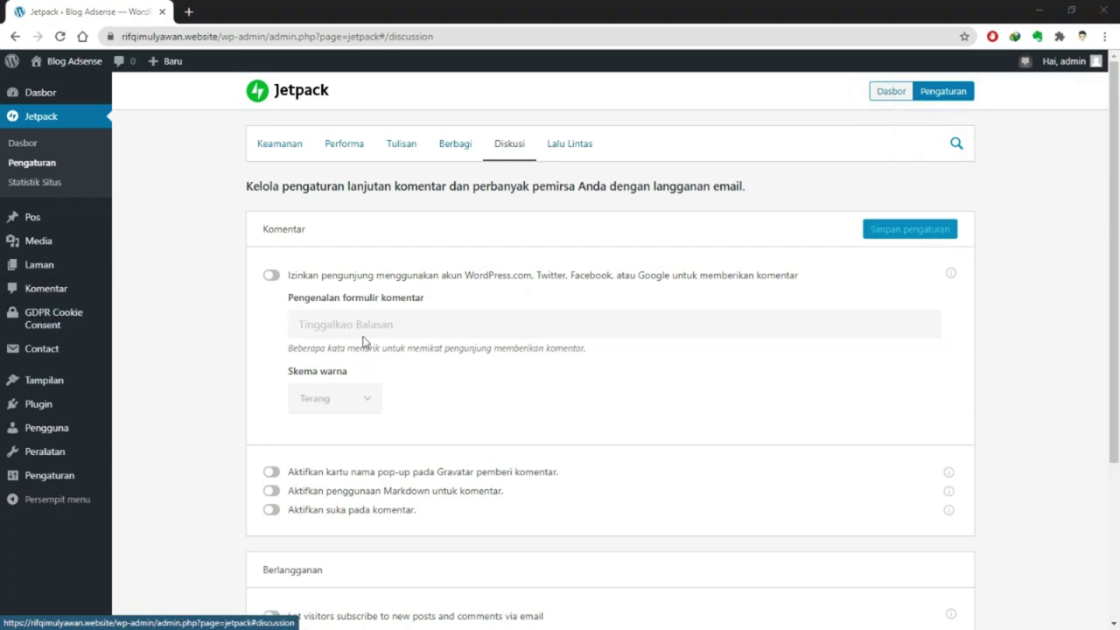
- Enable social-account comments, email subscriptions, and both comment-form subscription options on Diskusi
{"action": "left_click", "coordinate": [267, 277]}
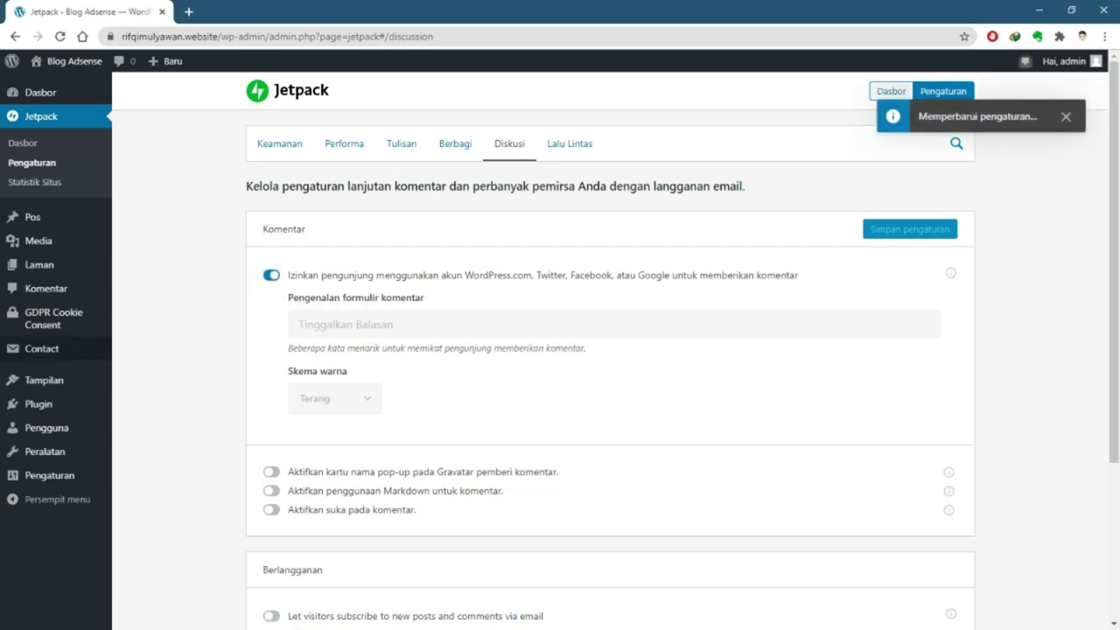
{"action": "scroll", "coordinate": [289, 413], "scroll_direction": "down", "scroll_amount": 3}
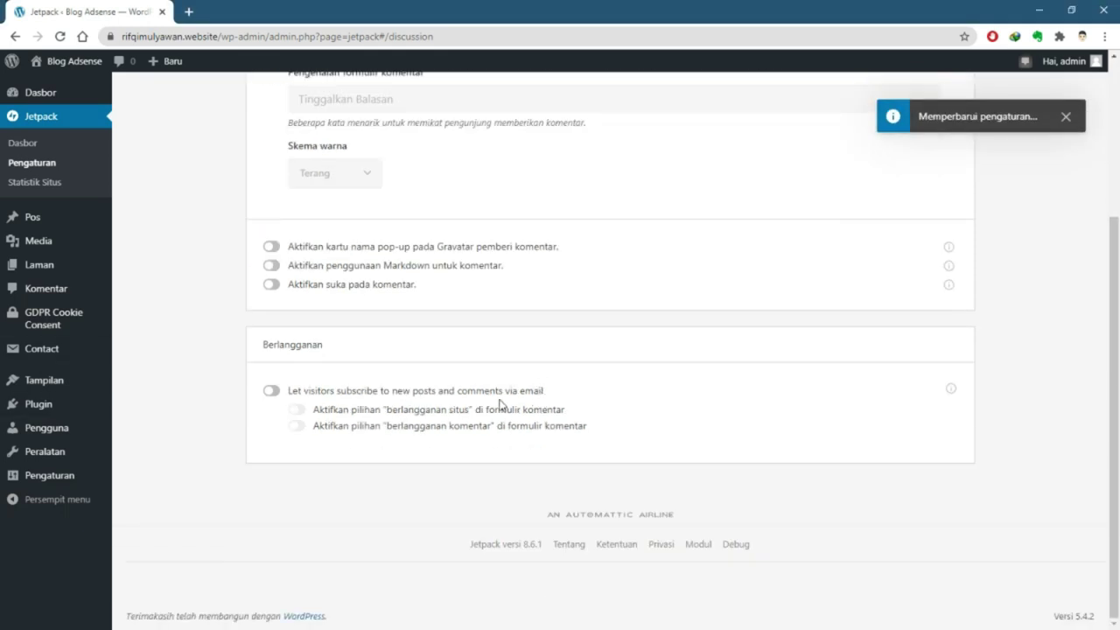
{"action": "left_click", "coordinate": [273, 393]}
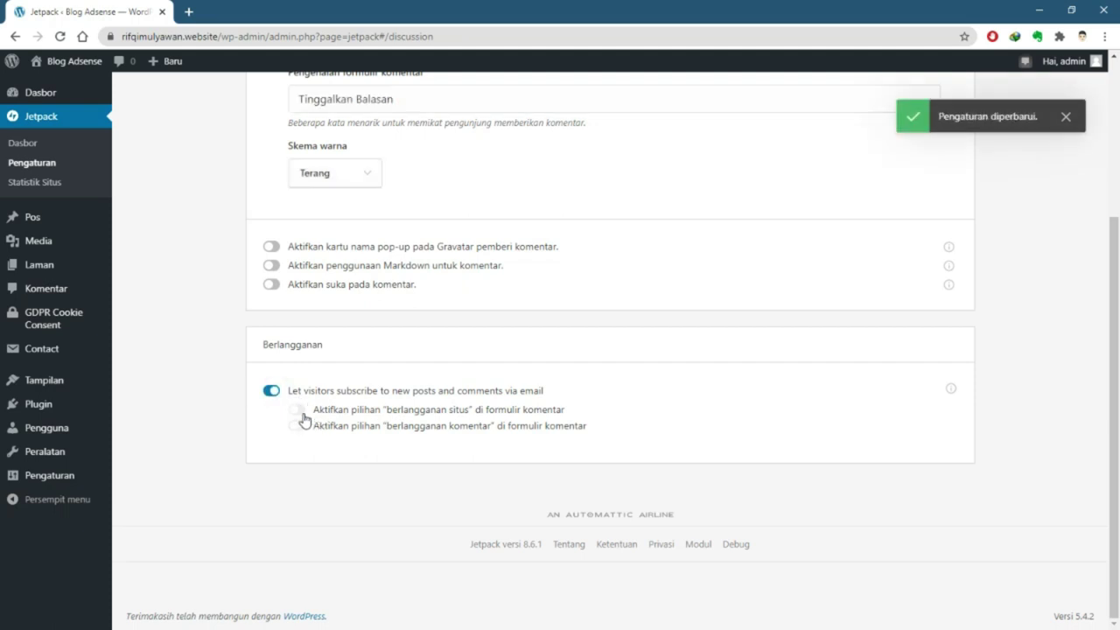
{"action": "left_click", "coordinate": [299, 409]}
{"action": "left_click", "coordinate": [299, 425]}
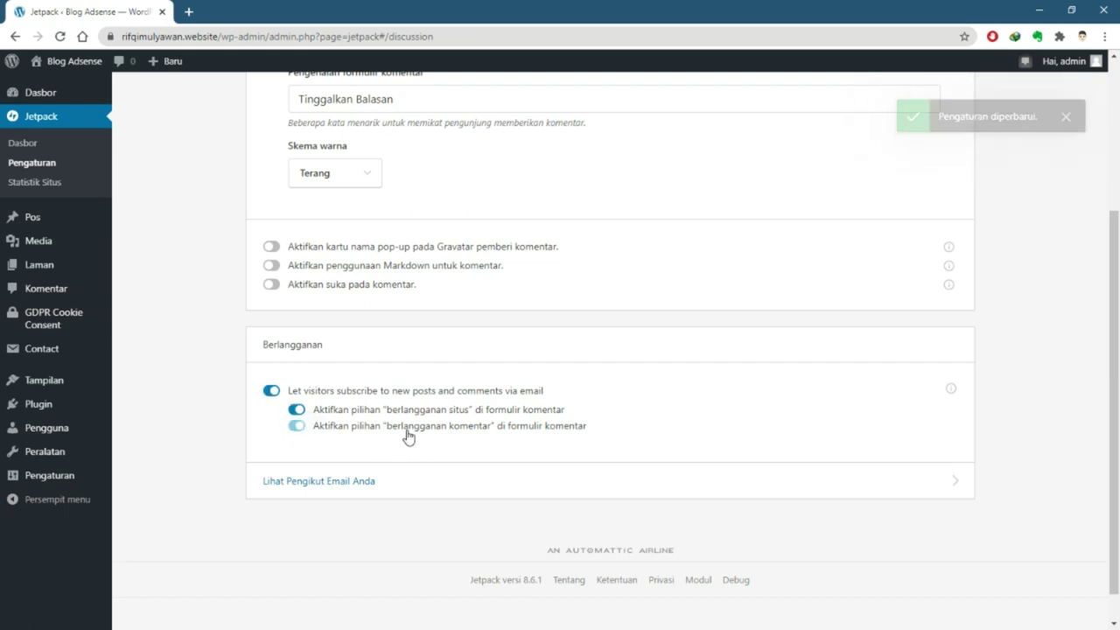
{"action": "scroll", "coordinate": [407, 436], "scroll_direction": "up", "scroll_amount": 3}
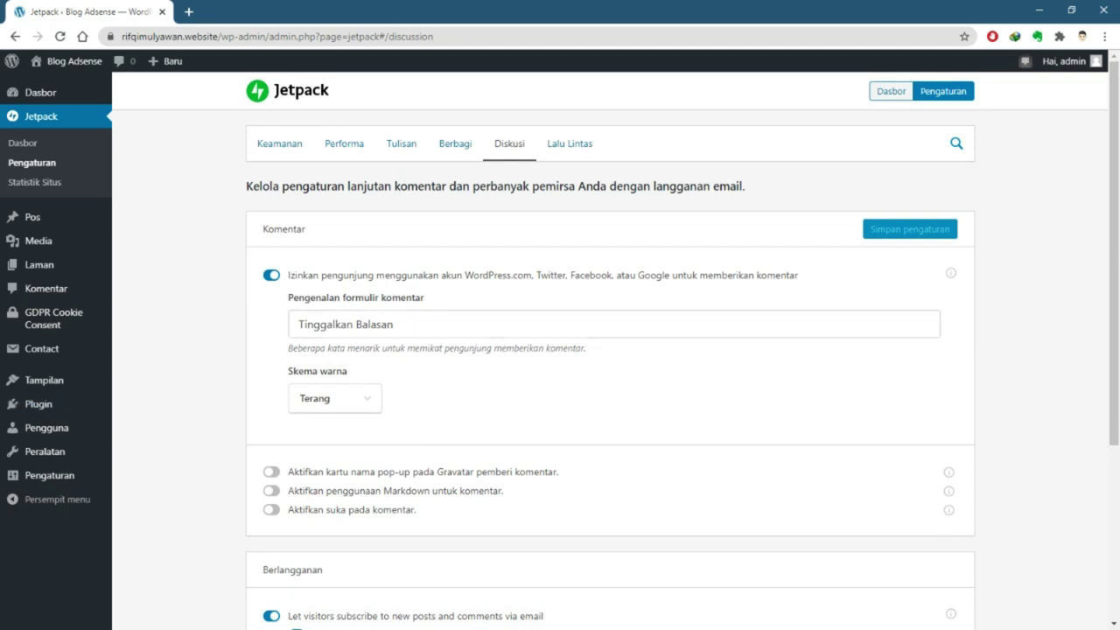
{"action": "left_click", "coordinate": [569, 144]}
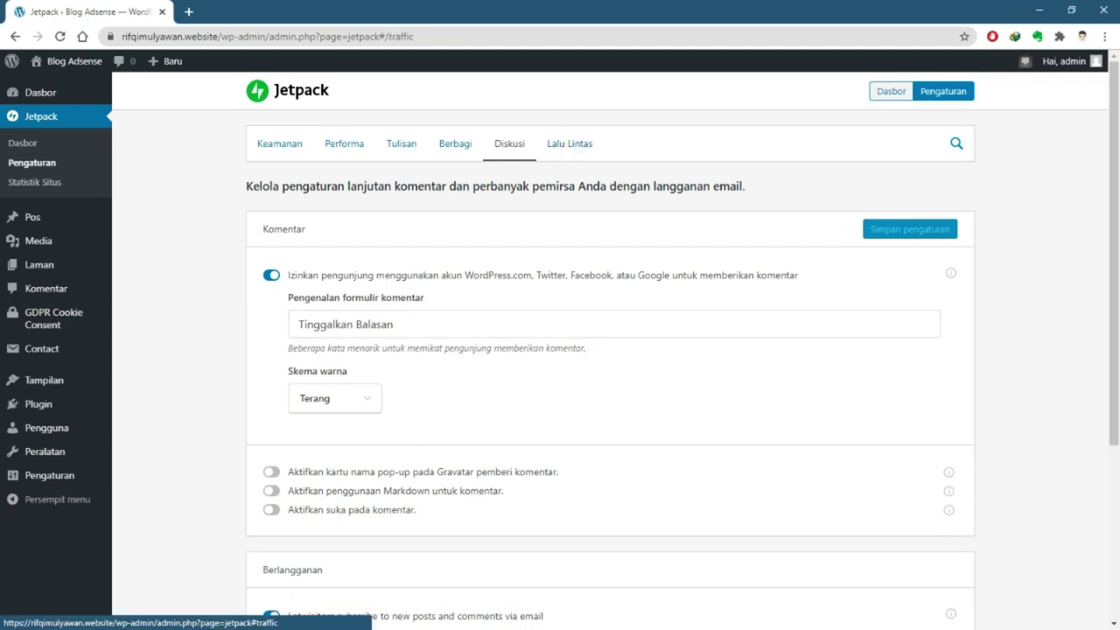
- Switch off Verifikasi situs on the Lalu Lintas tab
{"action": "left_click", "coordinate": [569, 145]}
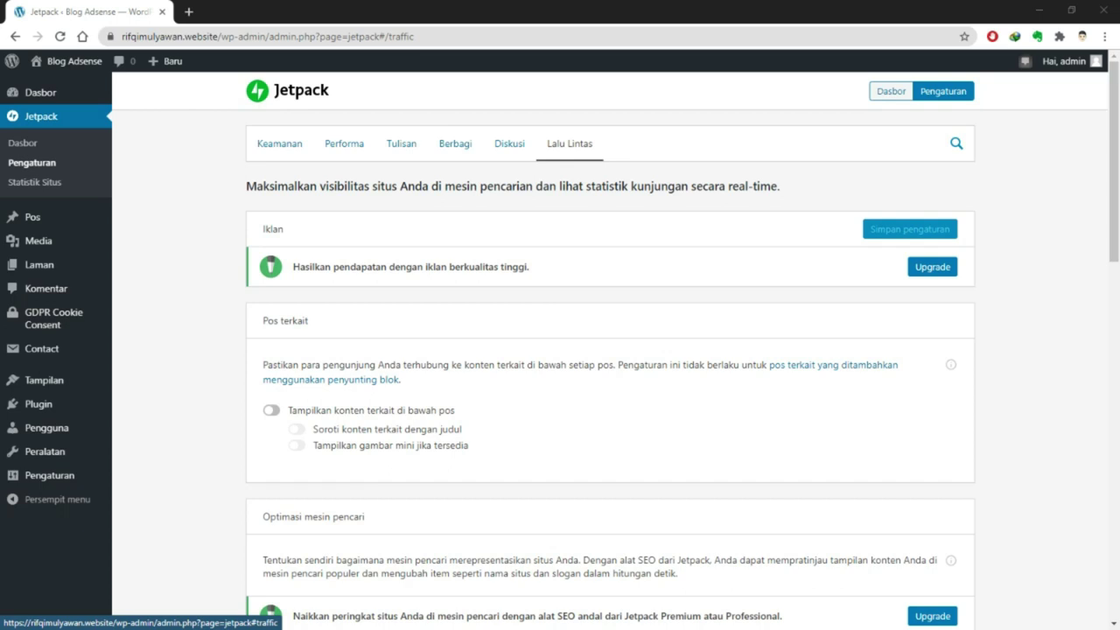
{"action": "scroll", "coordinate": [673, 295], "scroll_direction": "down", "scroll_amount": 4}
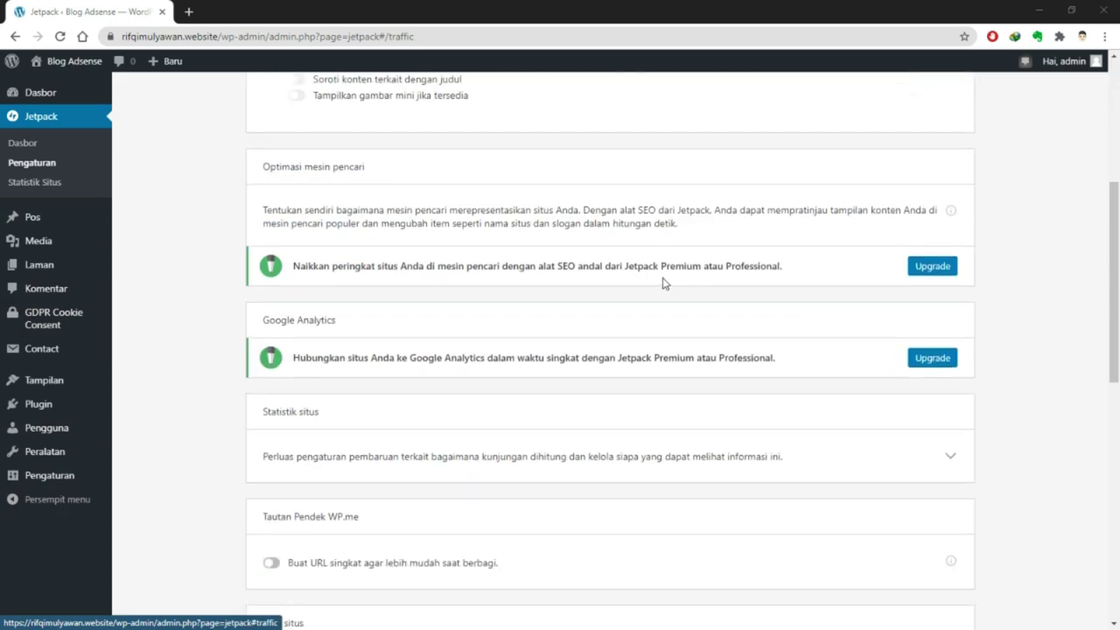
{"action": "scroll", "coordinate": [658, 278], "scroll_direction": "down", "scroll_amount": 8}
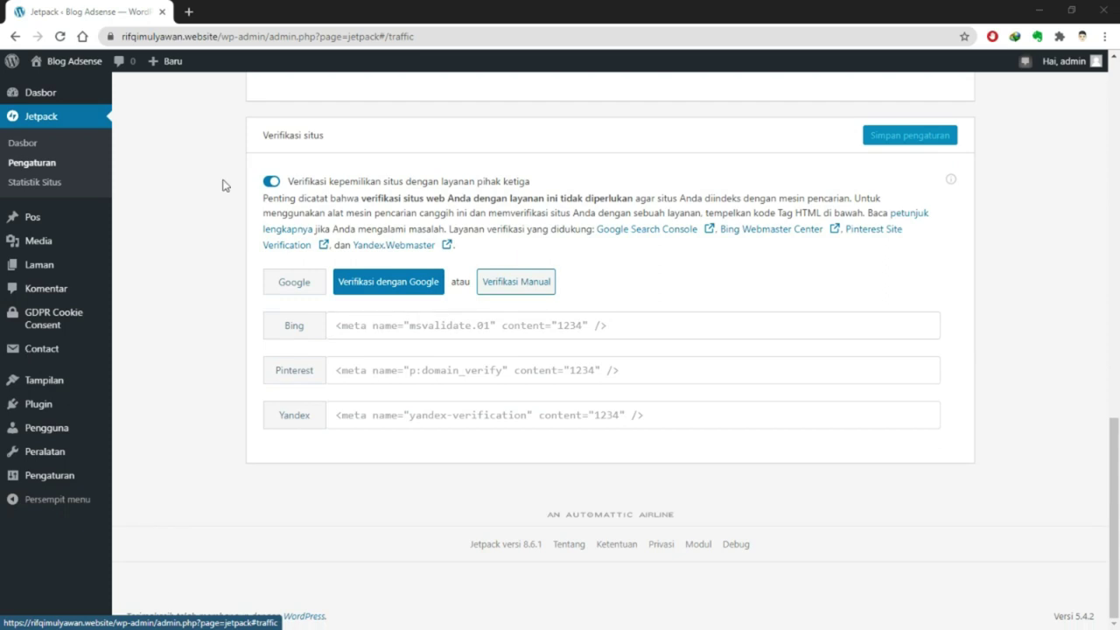
{"action": "left_click", "coordinate": [271, 182]}
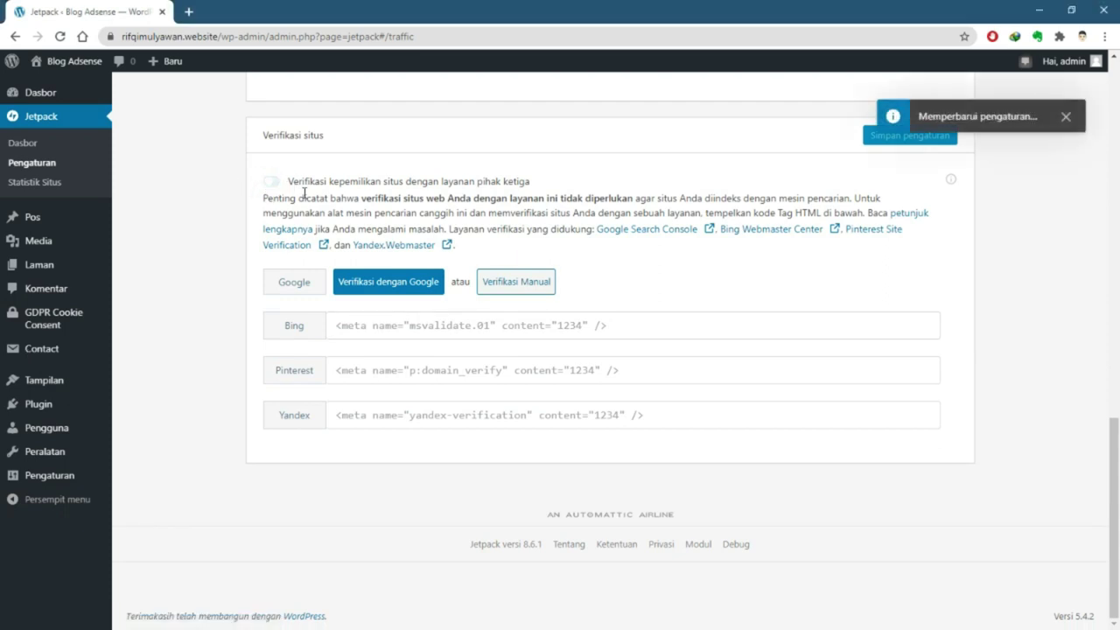
{"action": "scroll", "coordinate": [595, 262], "scroll_direction": "up", "scroll_amount": 10}
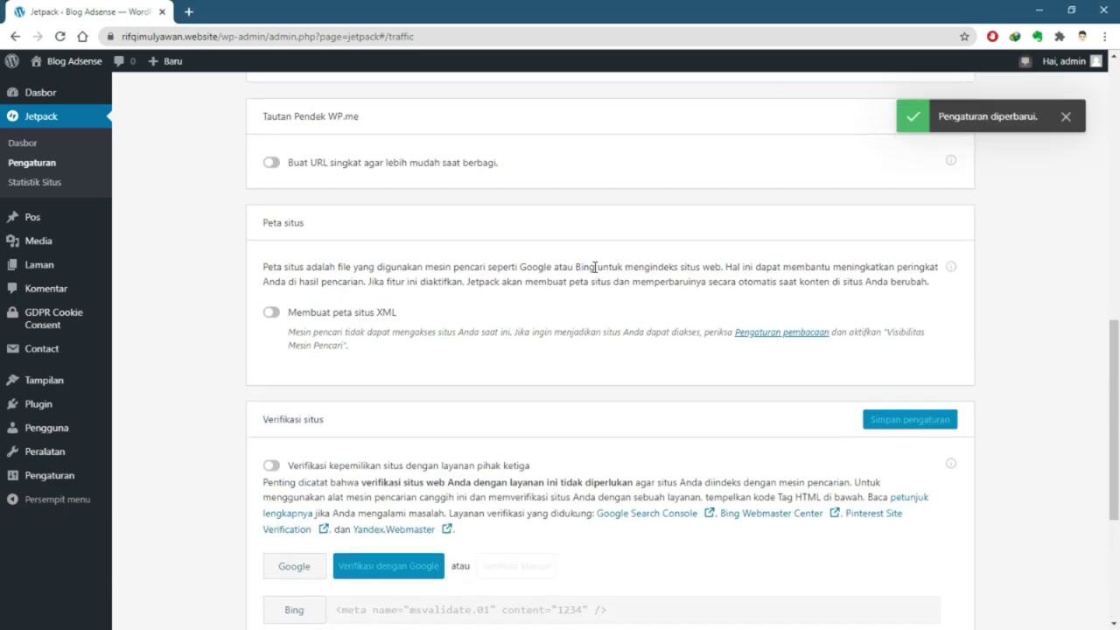
{"action": "scroll", "coordinate": [586, 271], "scroll_direction": "up", "scroll_amount": 2}
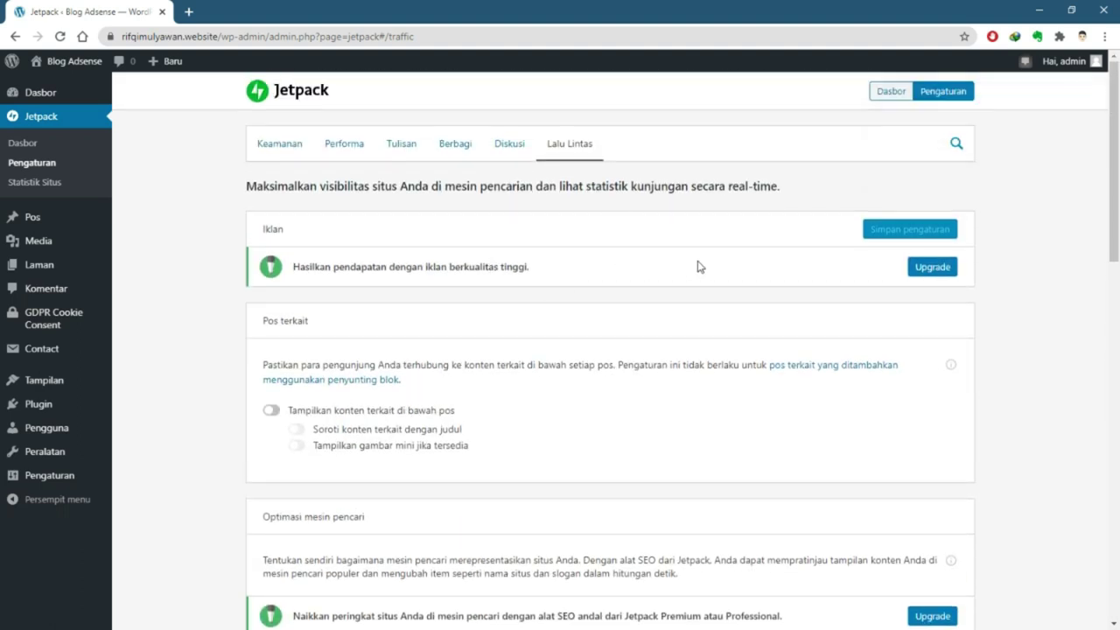
{"action": "scroll", "coordinate": [342, 260], "scroll_direction": "down", "scroll_amount": 12}
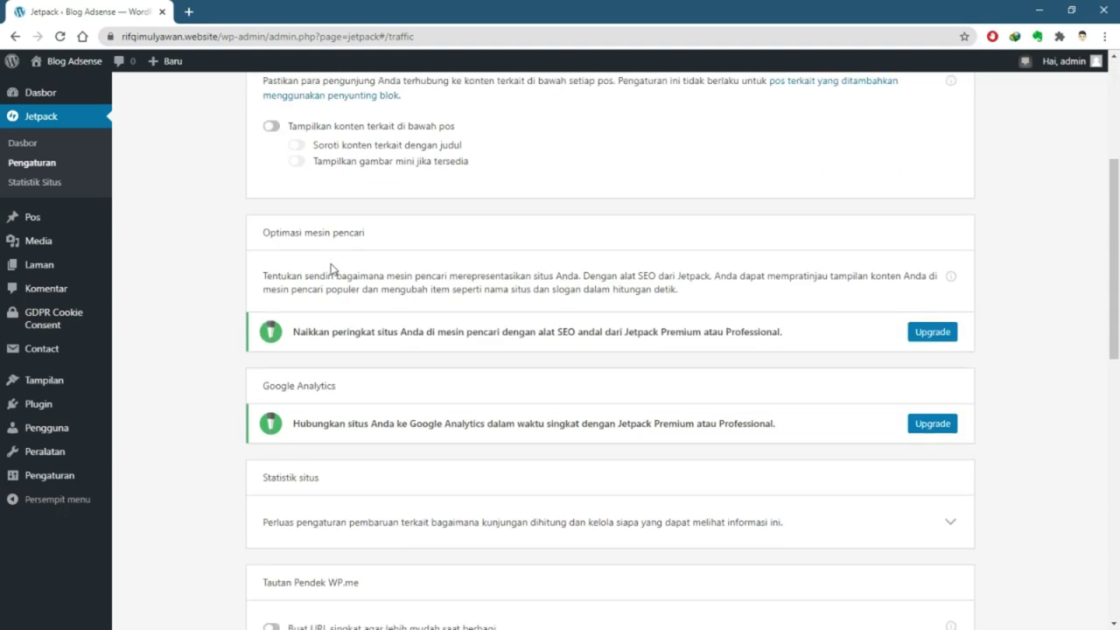
{"action": "scroll", "coordinate": [332, 269], "scroll_direction": "down", "scroll_amount": 2}
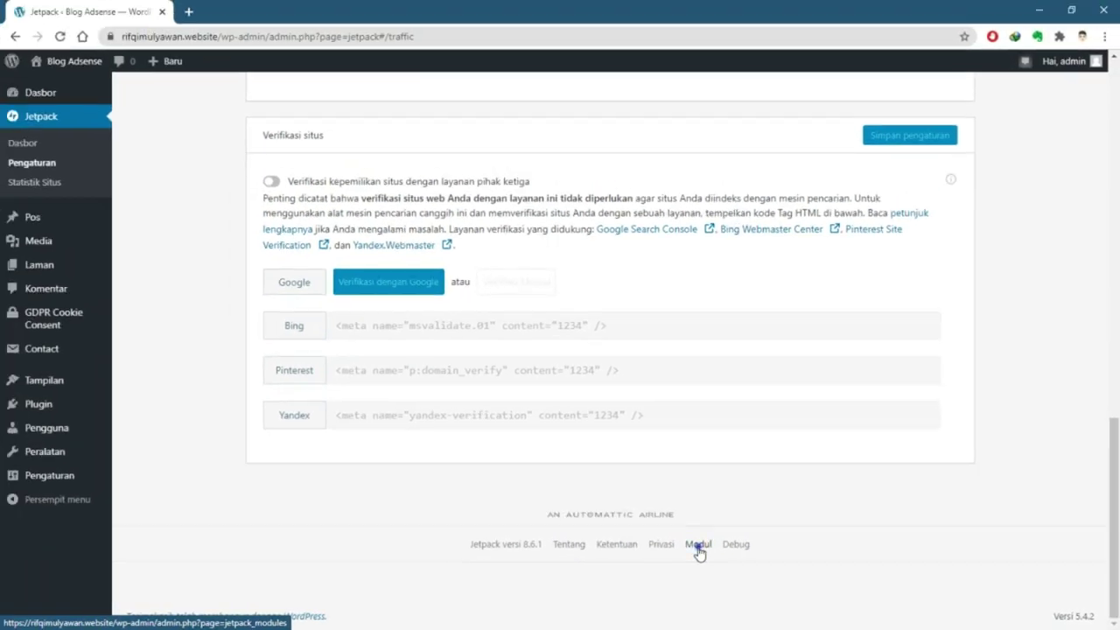
{"action": "left_click", "coordinate": [699, 546]}
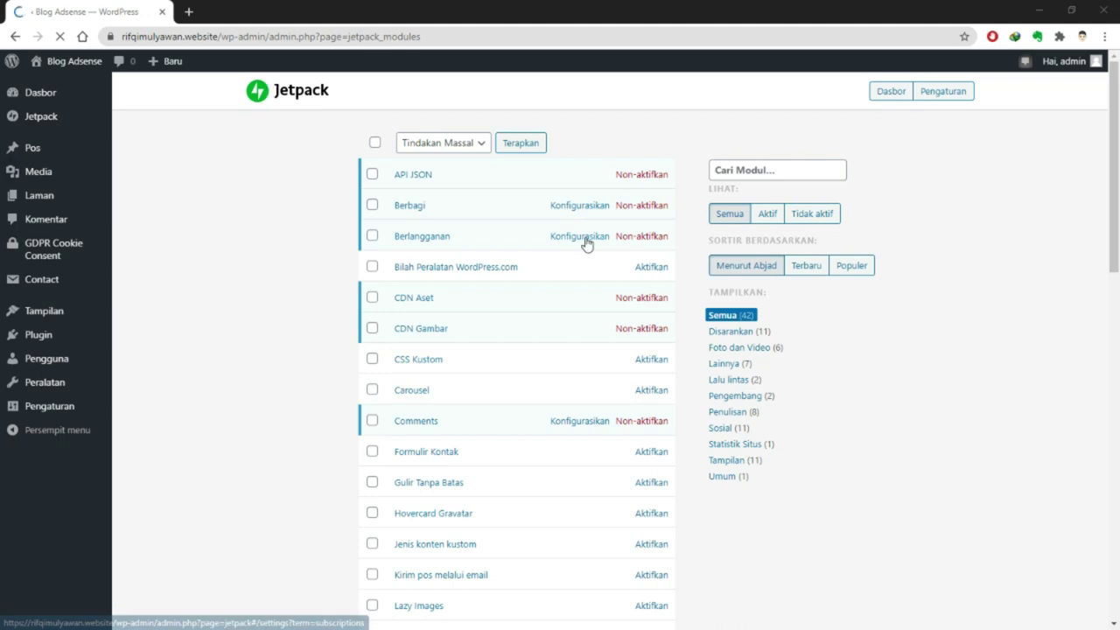
- Tick API JSON, Pemberitahuan, Peningkatan Distribusi, Protect, Statistik Situs and Tiled Gallery
{"action": "left_click", "coordinate": [372, 176]}
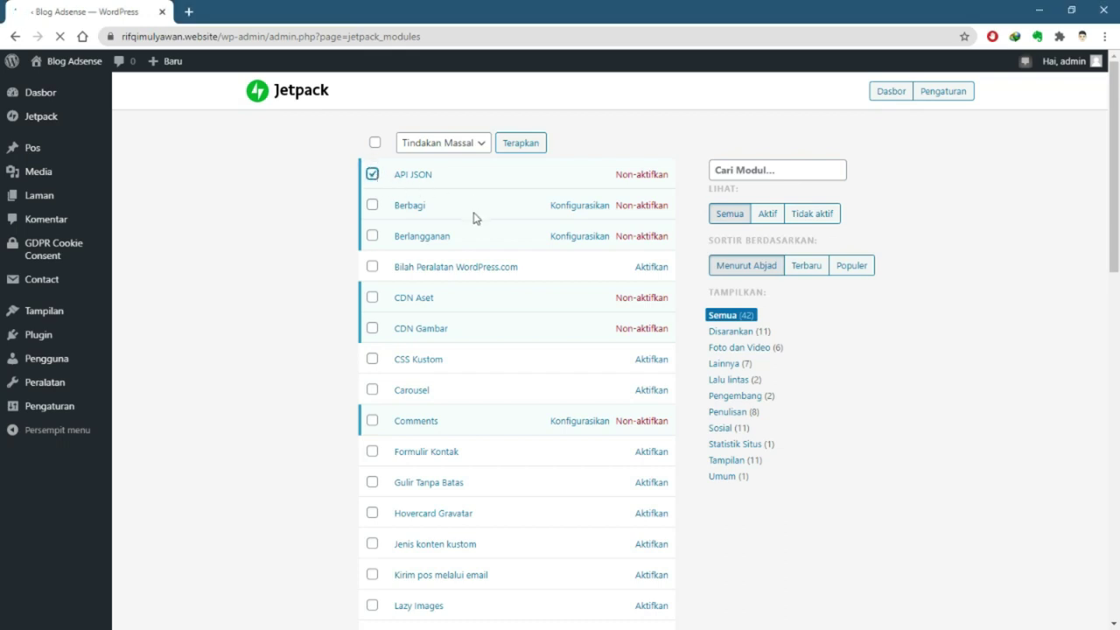
{"action": "scroll", "coordinate": [475, 214], "scroll_direction": "down", "scroll_amount": 2}
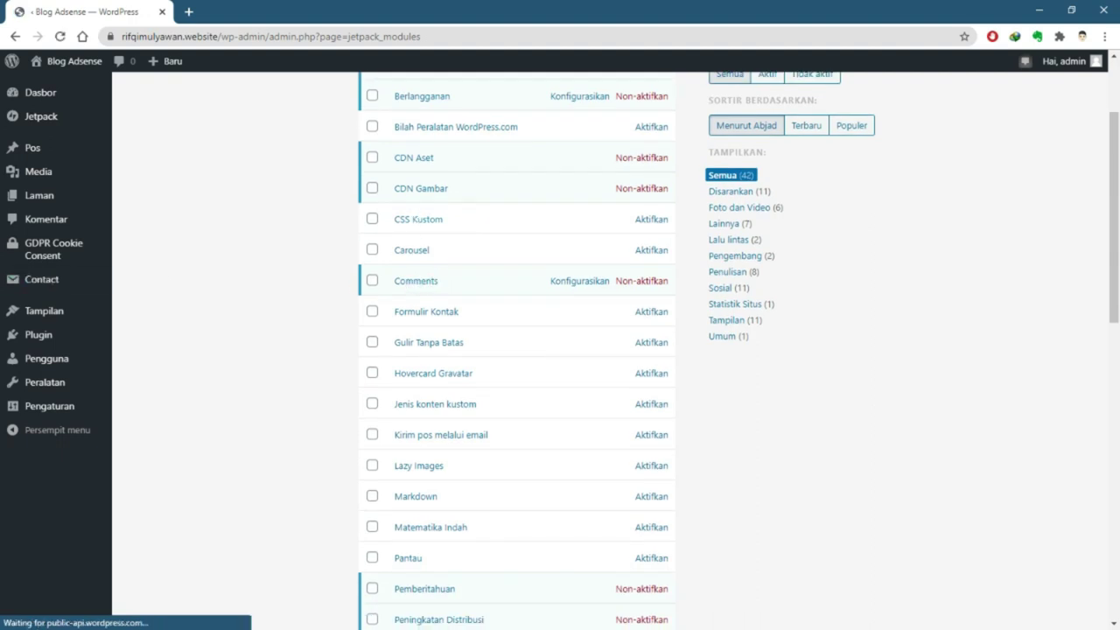
{"action": "scroll", "coordinate": [717, 219], "scroll_direction": "down", "scroll_amount": 2}
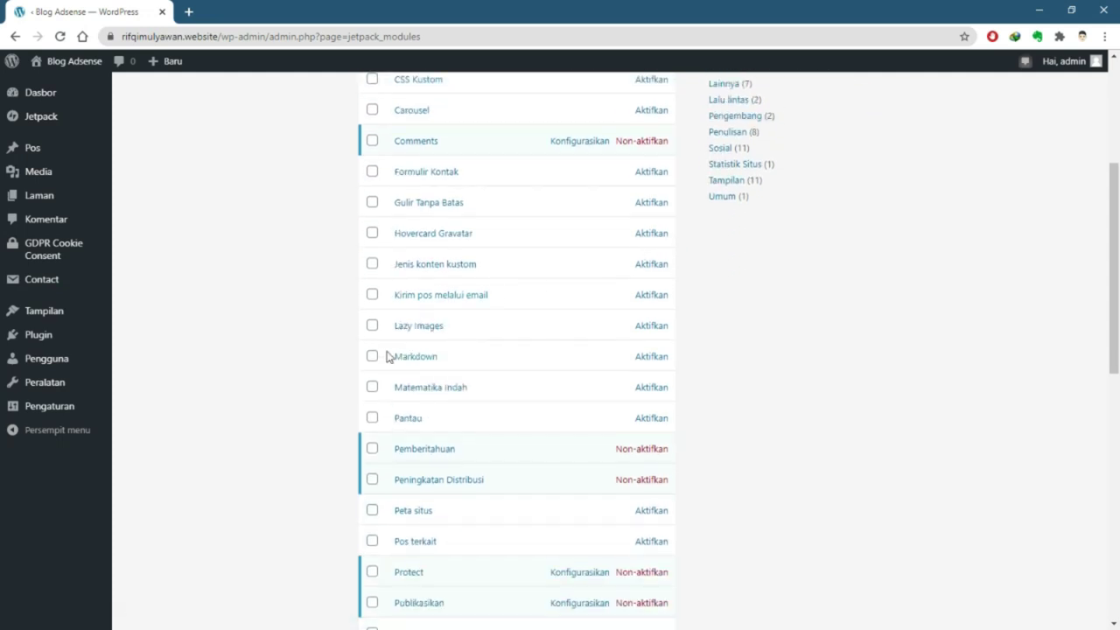
{"action": "left_click", "coordinate": [373, 451]}
{"action": "left_click", "coordinate": [372, 480]}
{"action": "scroll", "coordinate": [454, 470], "scroll_direction": "down", "scroll_amount": 1}
{"action": "scroll", "coordinate": [454, 470], "scroll_direction": "down", "scroll_amount": 1}
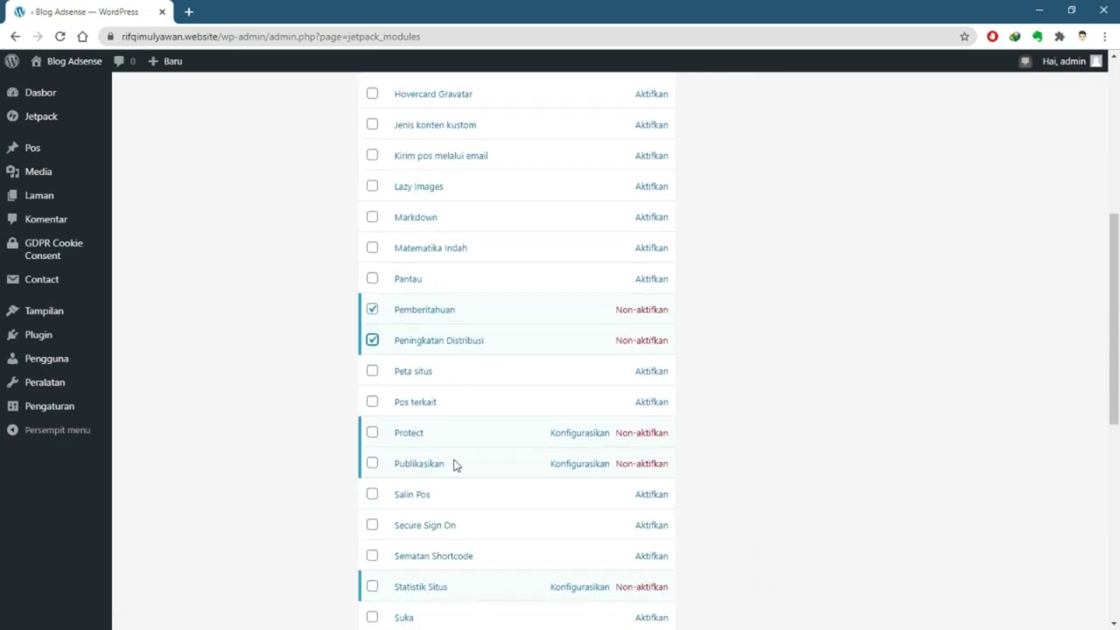
{"action": "left_click", "coordinate": [373, 433]}
{"action": "scroll", "coordinate": [376, 433], "scroll_direction": "down", "scroll_amount": 2}
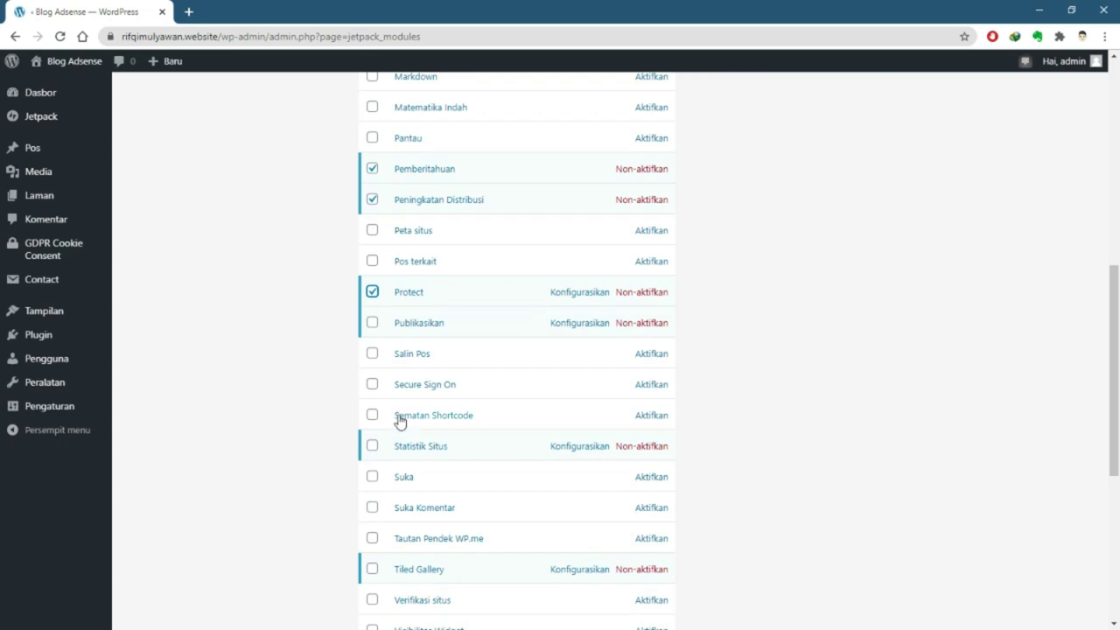
{"action": "scroll", "coordinate": [429, 413], "scroll_direction": "down", "scroll_amount": 1}
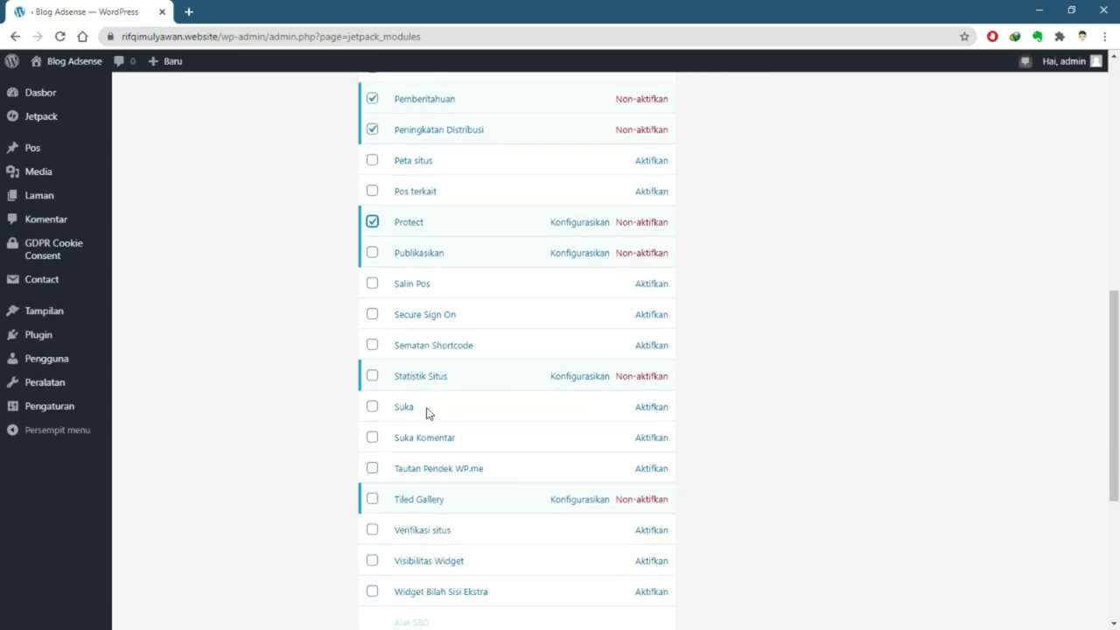
{"action": "left_click", "coordinate": [372, 377]}
{"action": "scroll", "coordinate": [472, 417], "scroll_direction": "down", "scroll_amount": 1}
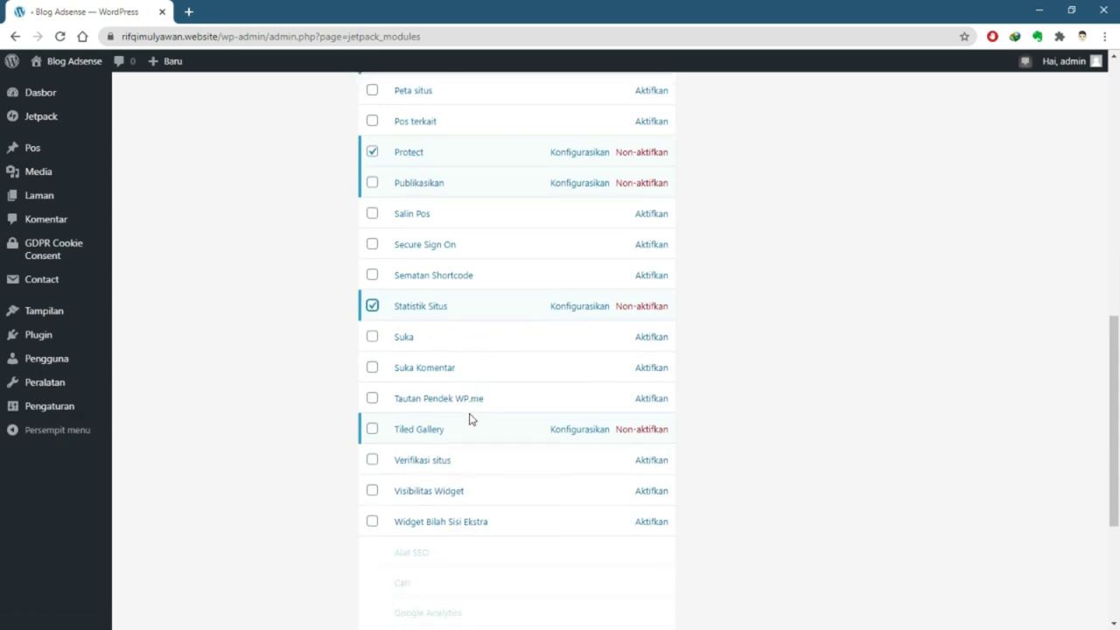
{"action": "left_click", "coordinate": [372, 429]}
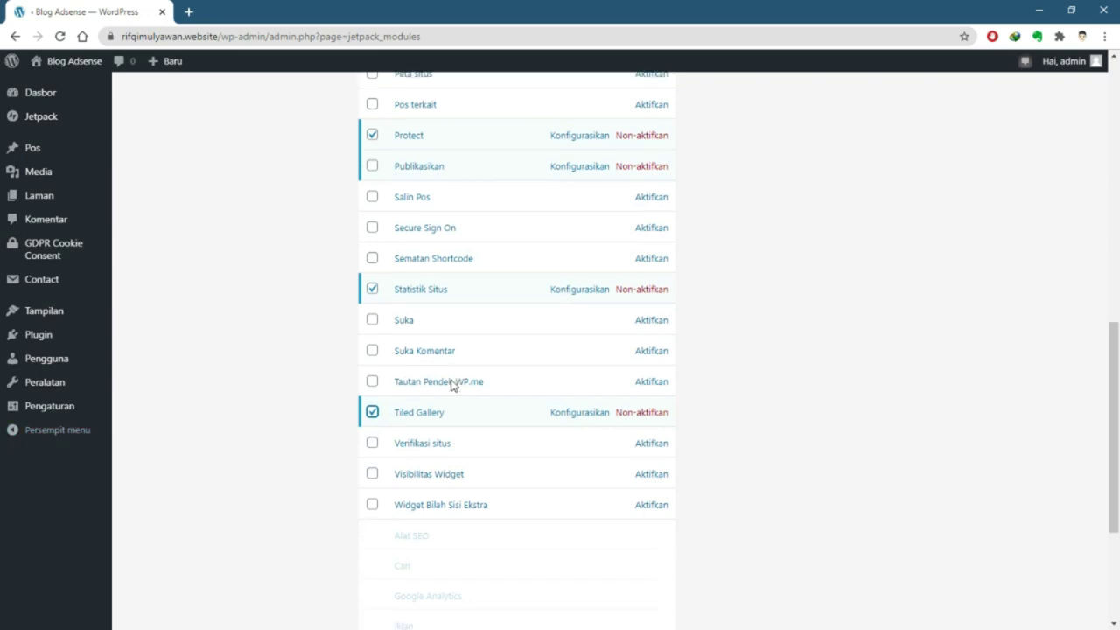
- Deactivate the ticked modules using the Non-aktifkan bulk action
{"action": "scroll", "coordinate": [452, 385], "scroll_direction": "down", "scroll_amount": 3}
{"action": "scroll", "coordinate": [442, 391], "scroll_direction": "up", "scroll_amount": 15}
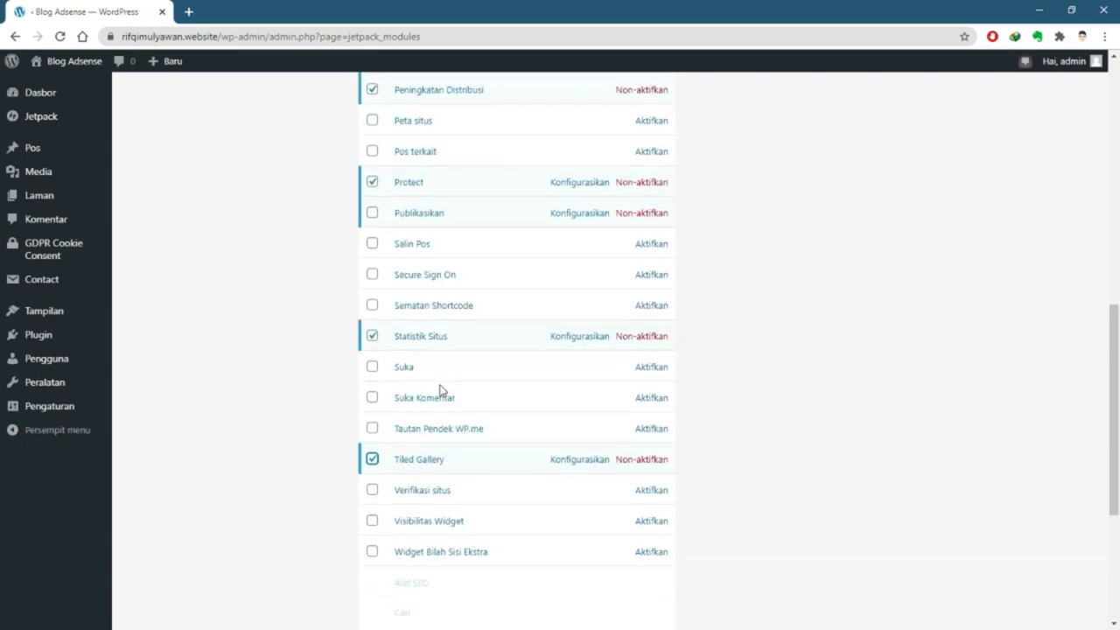
{"action": "left_click", "coordinate": [430, 144]}
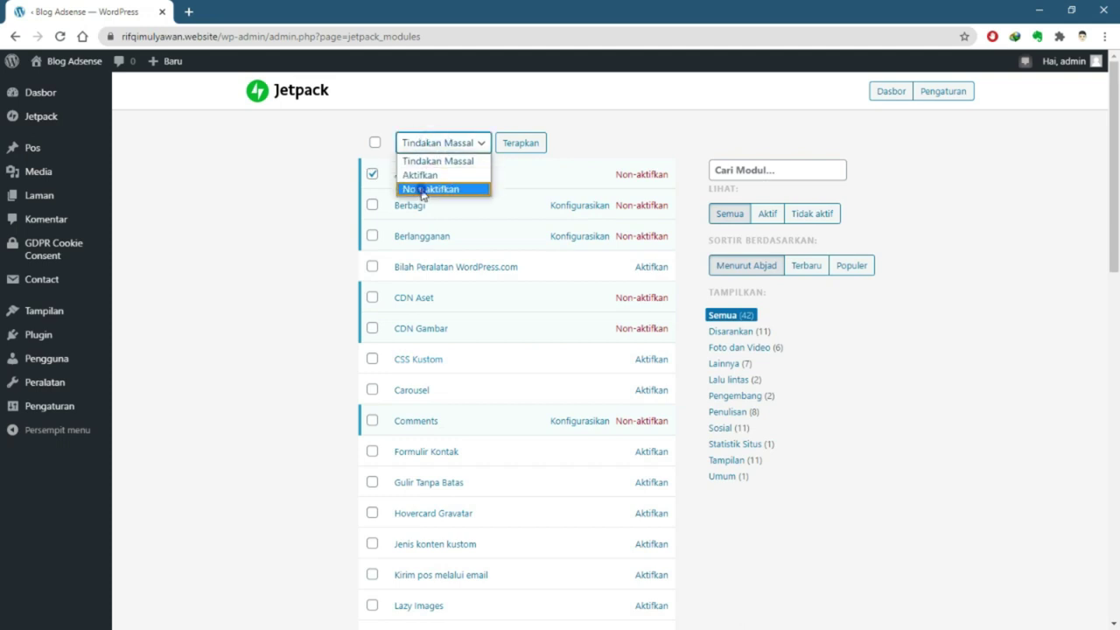
{"action": "left_click", "coordinate": [421, 190]}
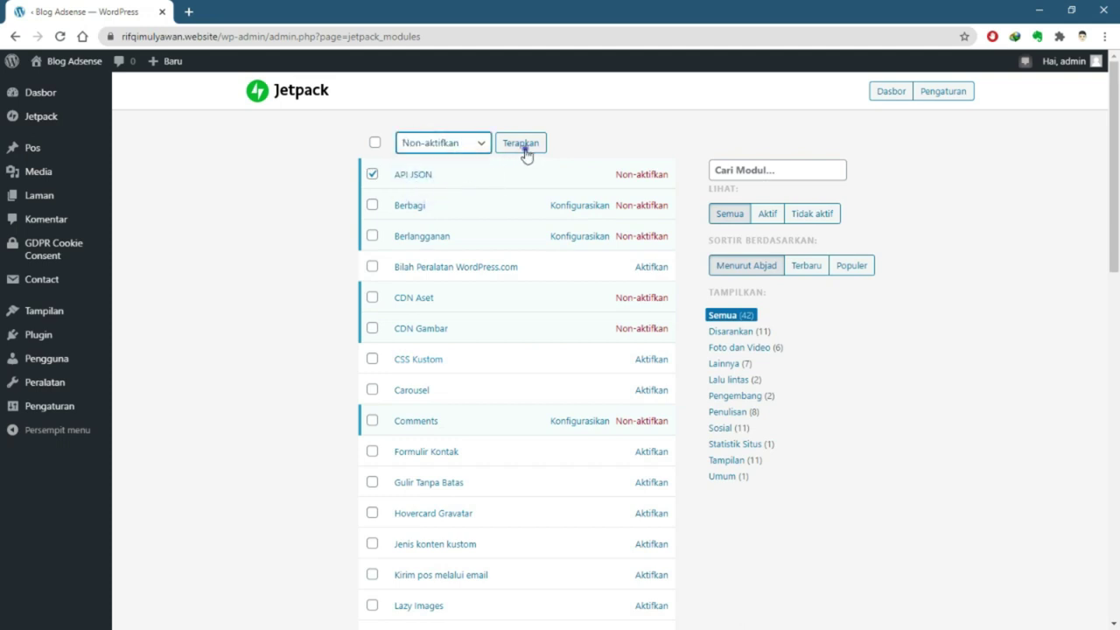
{"action": "left_click", "coordinate": [524, 150]}
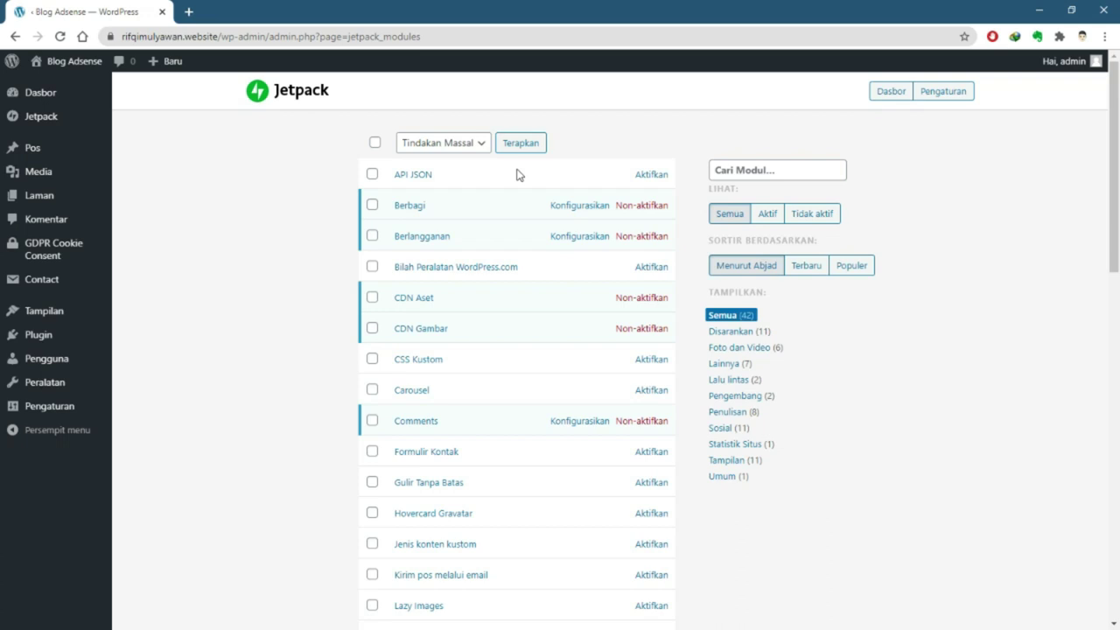
{"action": "scroll", "coordinate": [515, 251], "scroll_direction": "down", "scroll_amount": 4}
{"action": "scroll", "coordinate": [515, 252], "scroll_direction": "up", "scroll_amount": 4}
{"action": "scroll", "coordinate": [341, 289], "scroll_direction": "down", "scroll_amount": 3}
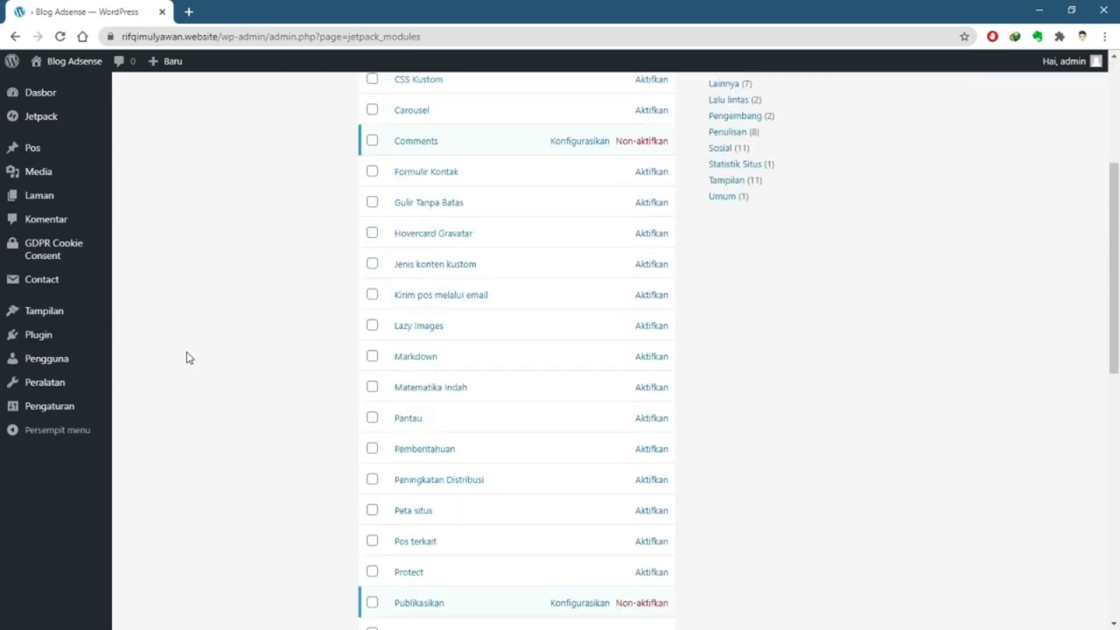
{"action": "scroll", "coordinate": [186, 357], "scroll_direction": "up", "scroll_amount": 3}
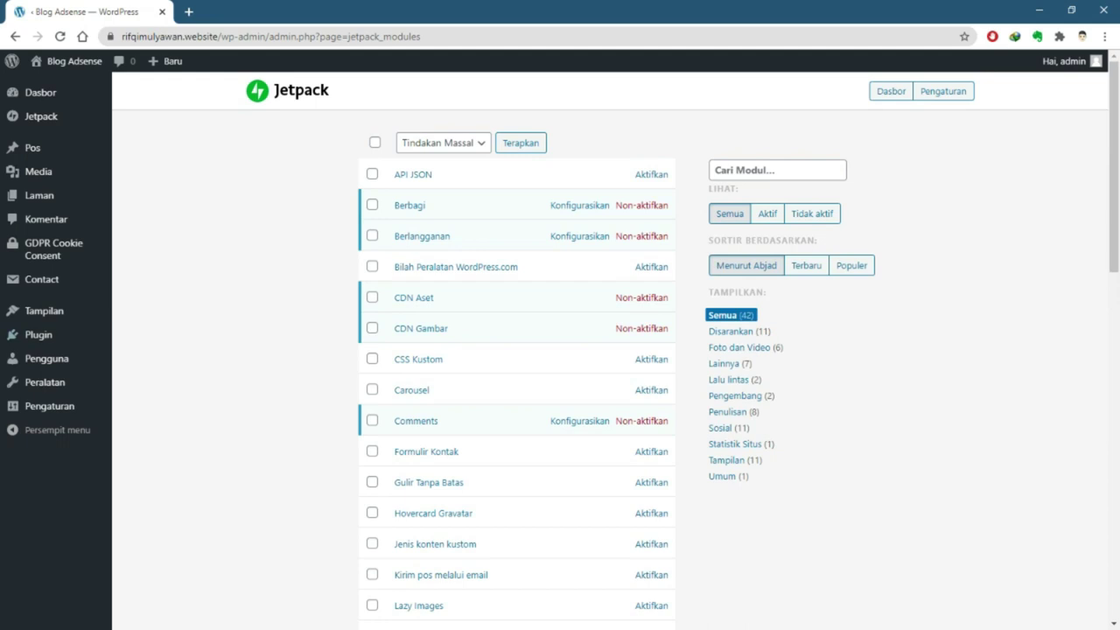
{"action": "scroll", "coordinate": [341, 330], "scroll_direction": "down", "scroll_amount": 3}
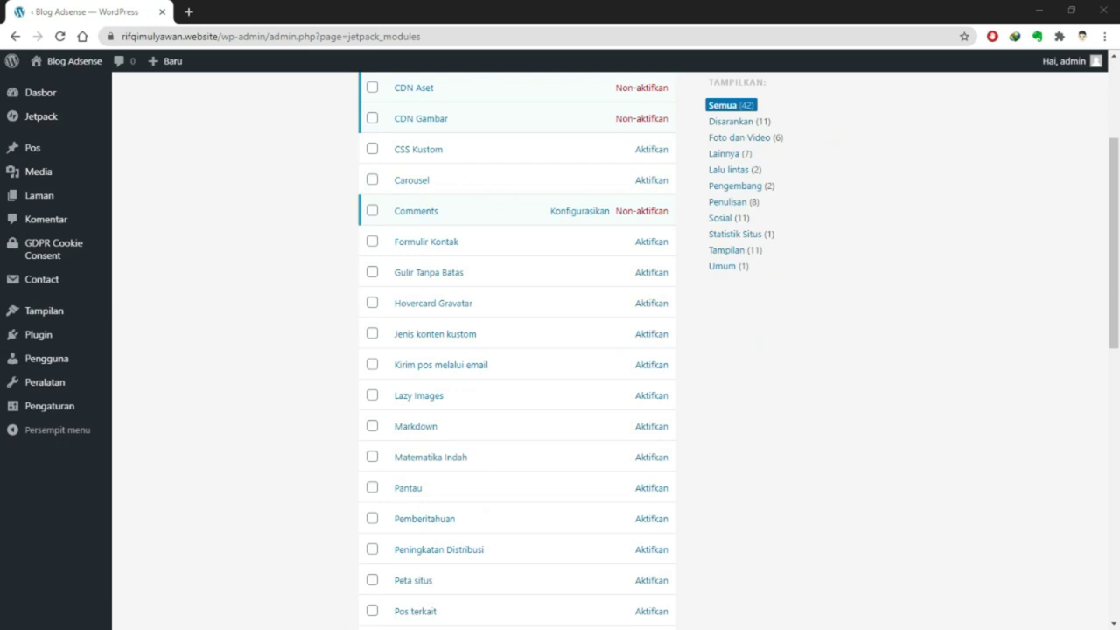
{"action": "scroll", "coordinate": [387, 303], "scroll_direction": "down", "scroll_amount": 5}
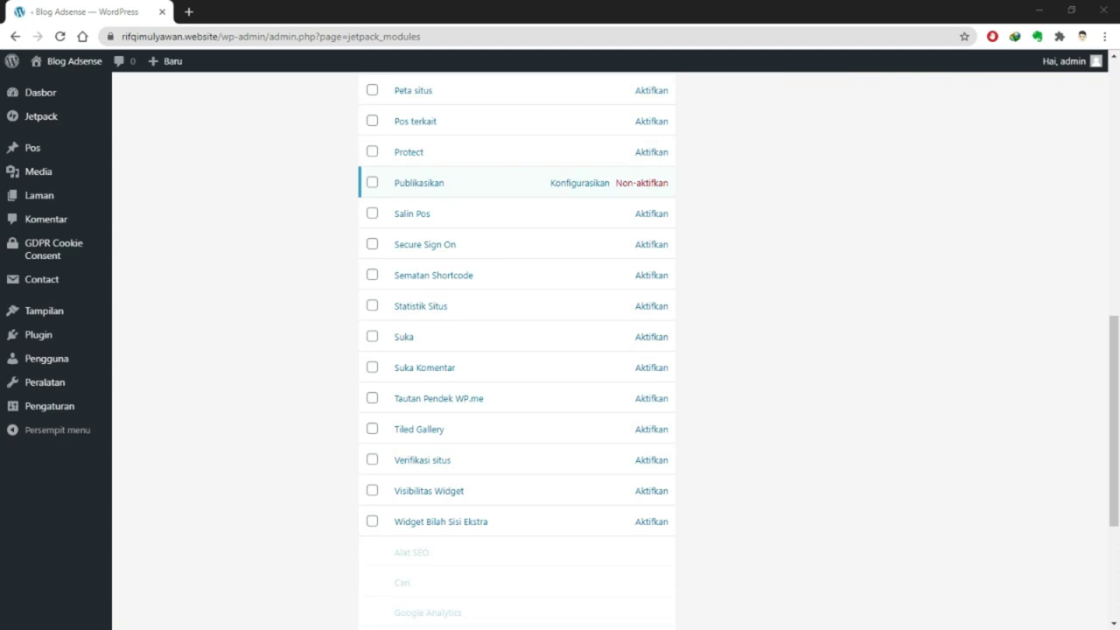
{"action": "scroll", "coordinate": [332, 368], "scroll_direction": "up", "scroll_amount": 2}
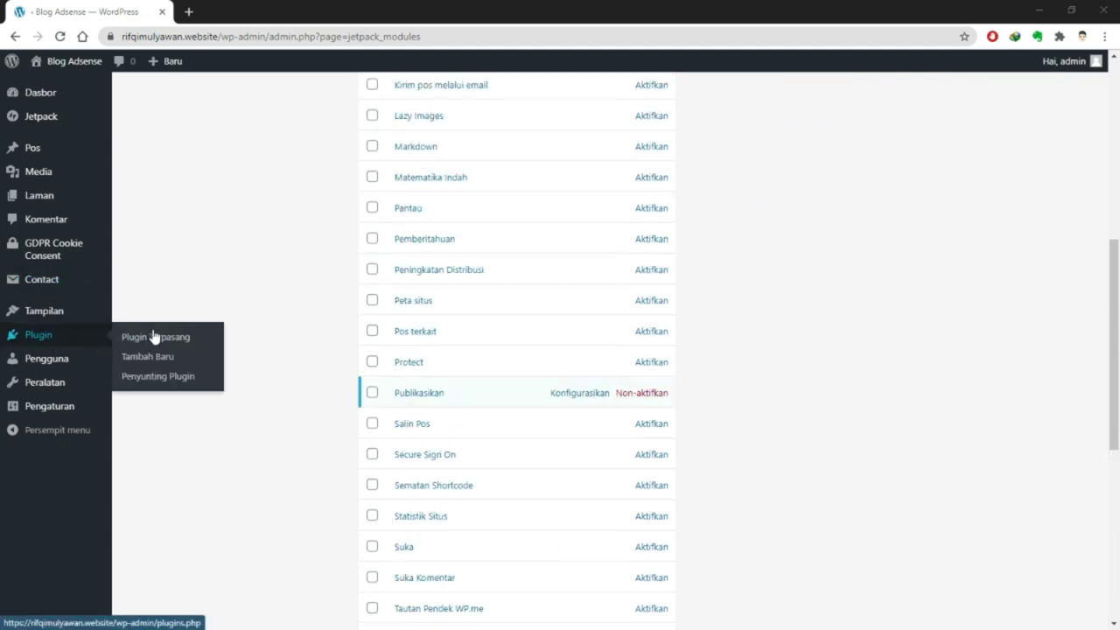
{"action": "left_click", "coordinate": [158, 341]}
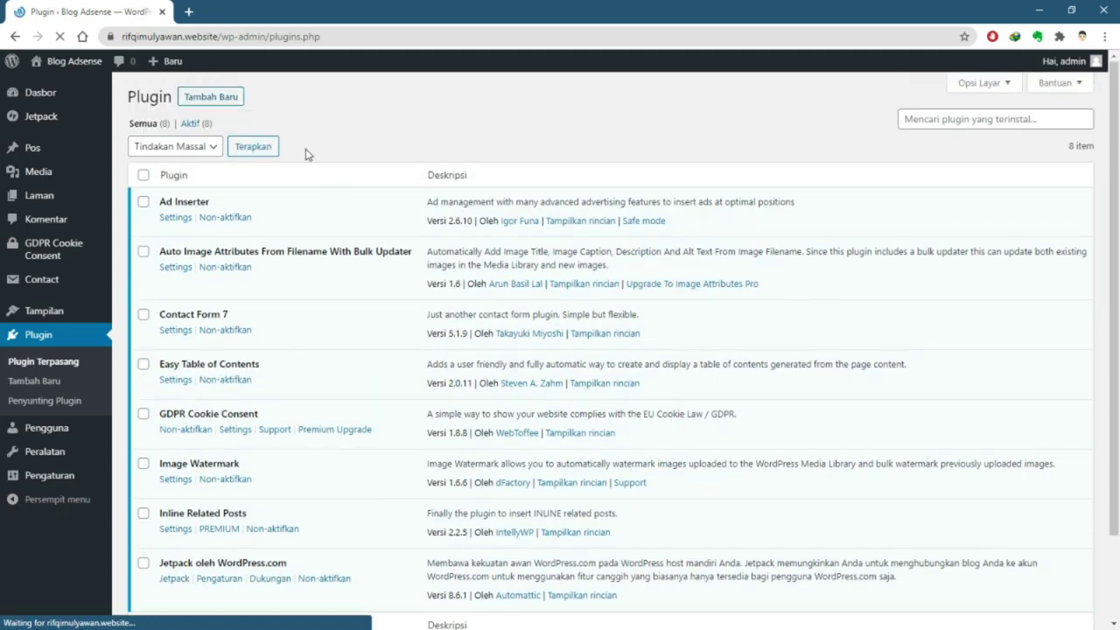
- Open Tambah Baru and place the cursor in the plugin search field
{"action": "left_click", "coordinate": [229, 95]}
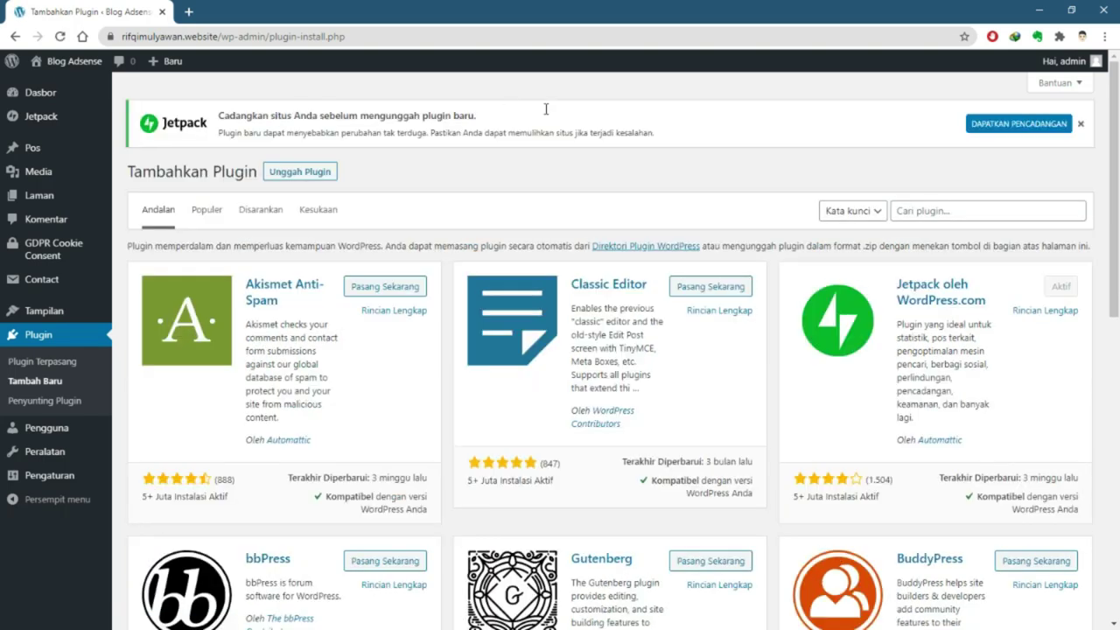
{"action": "left_click", "coordinate": [957, 212]}
- Search 'LiteSpeed', install LiteSpeed Cache, and return to the installed plugins list
{"action": "type", "text": "LiteSpee"}
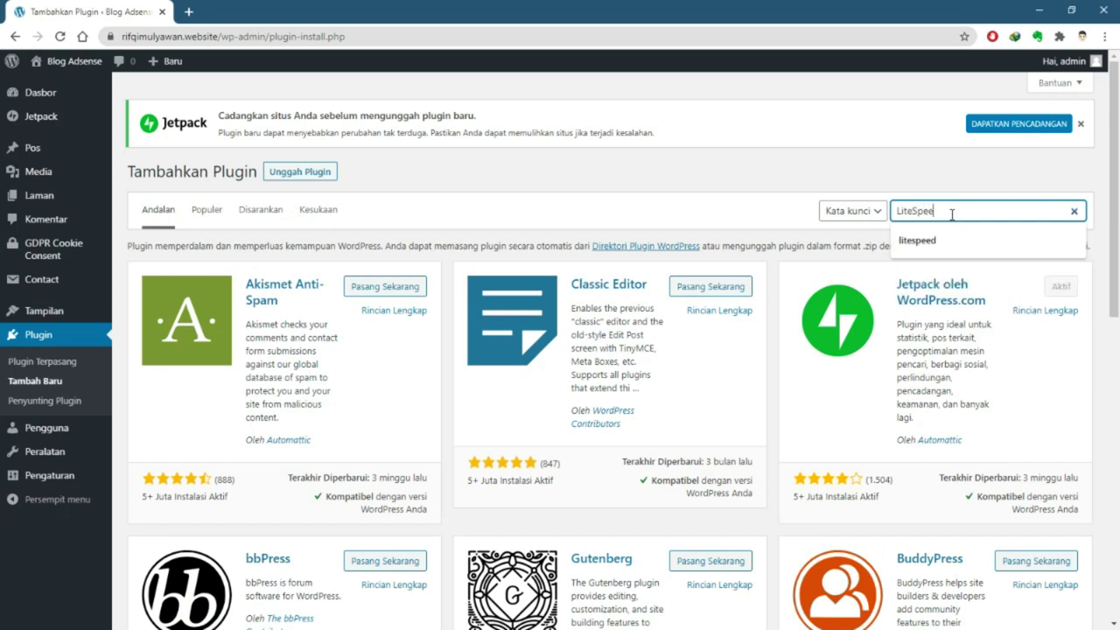
{"action": "type", "text": "d"}
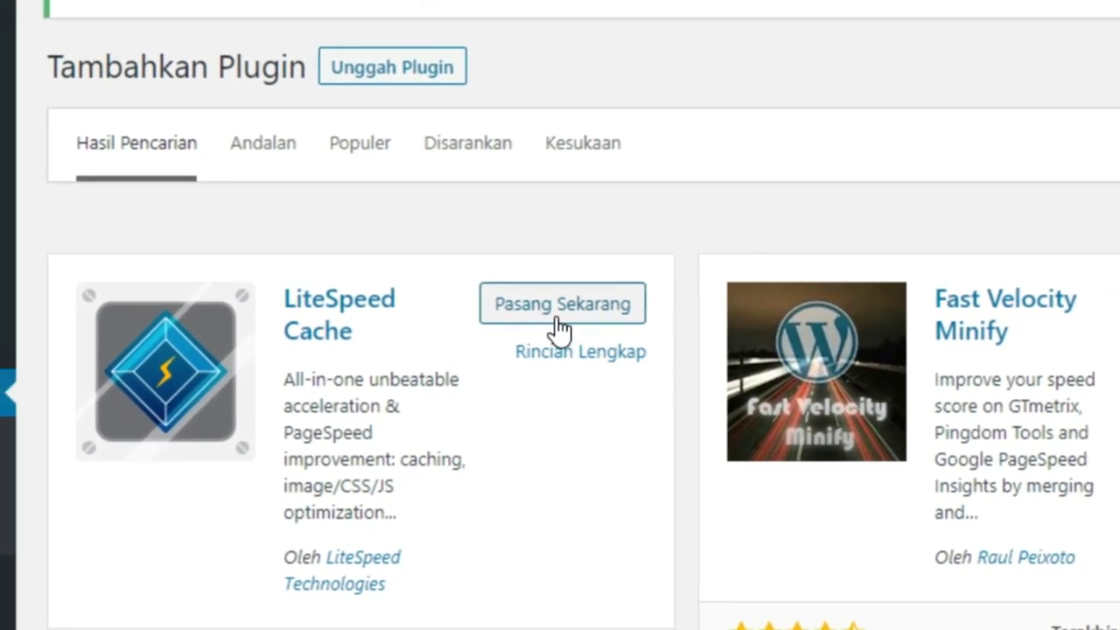
{"action": "left_click", "coordinate": [563, 319]}
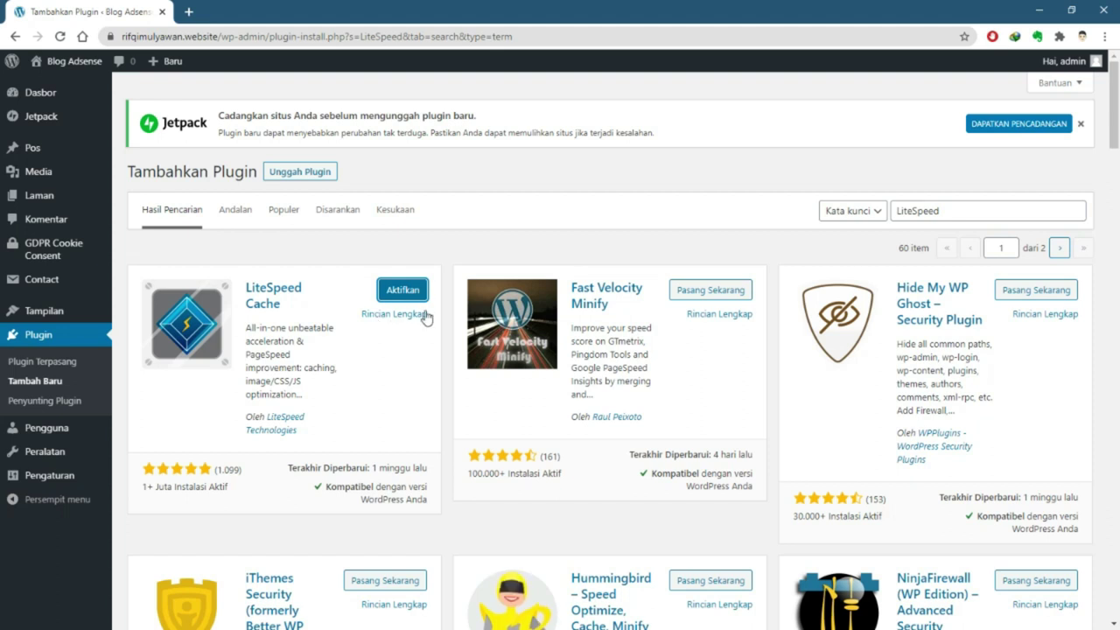
{"action": "scroll", "coordinate": [357, 374], "scroll_direction": "down", "scroll_amount": 2}
{"action": "scroll", "coordinate": [357, 375], "scroll_direction": "up", "scroll_amount": 2}
{"action": "left_click", "coordinate": [70, 363]}
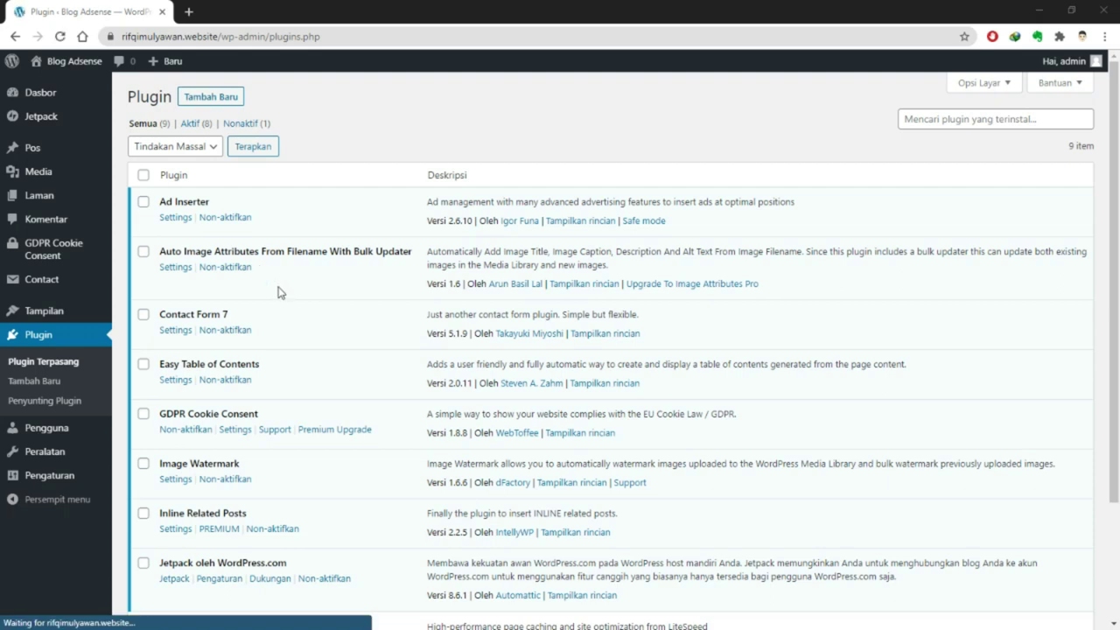
{"action": "scroll", "coordinate": [286, 301], "scroll_direction": "down", "scroll_amount": 3}
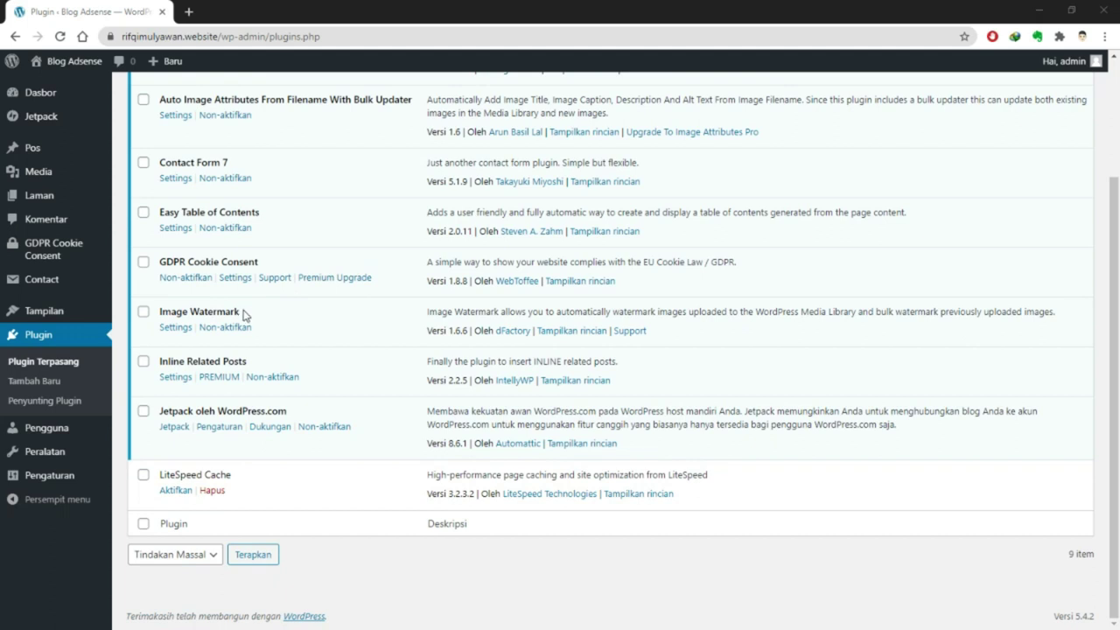
{"action": "scroll", "coordinate": [244, 315], "scroll_direction": "up", "scroll_amount": 3}
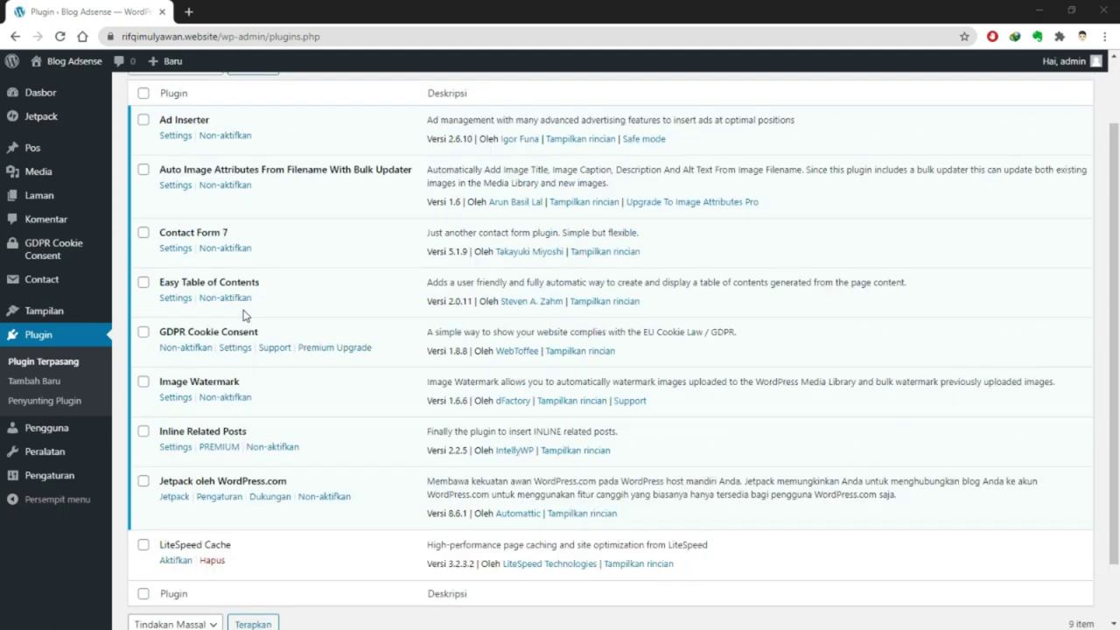
{"action": "scroll", "coordinate": [245, 315], "scroll_direction": "down", "scroll_amount": 3}
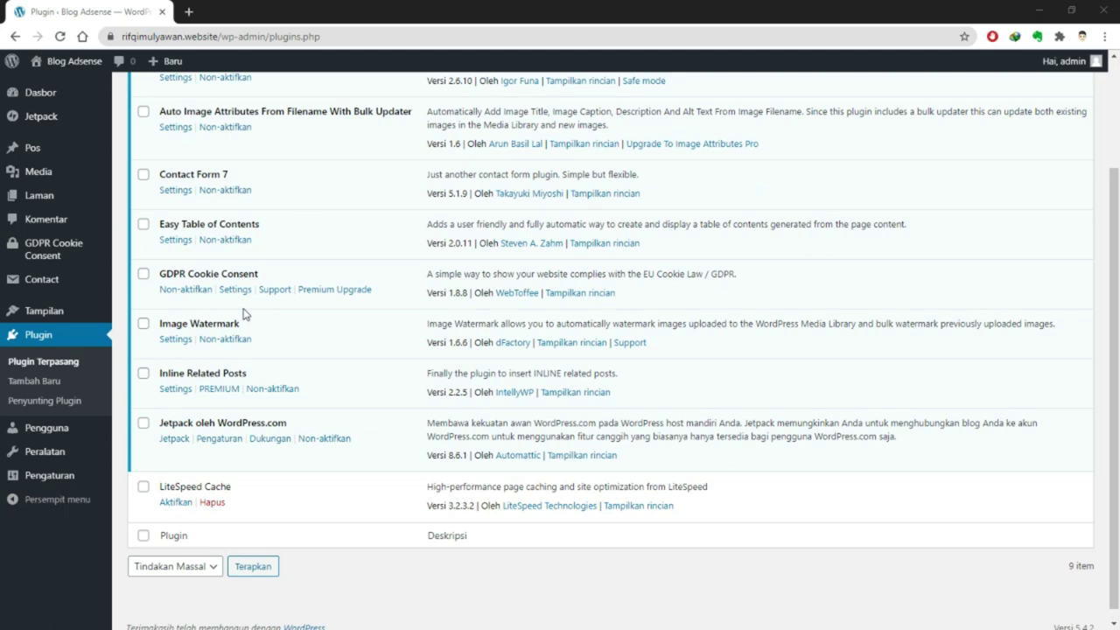
{"action": "scroll", "coordinate": [254, 311], "scroll_direction": "up", "scroll_amount": 3}
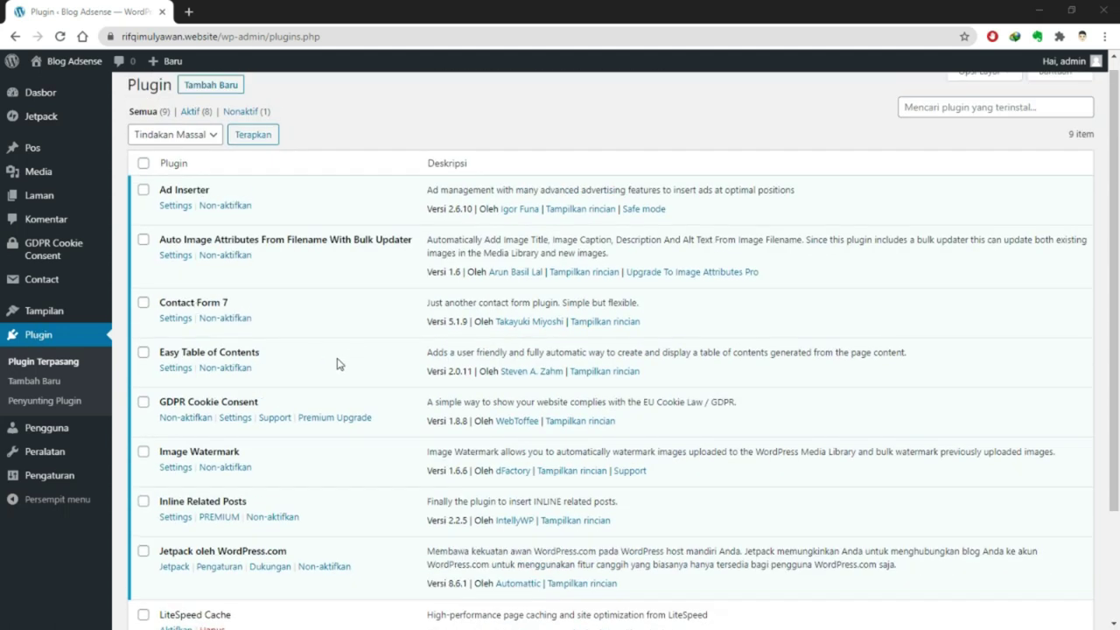
{"action": "scroll", "coordinate": [339, 362], "scroll_direction": "down", "scroll_amount": 3}
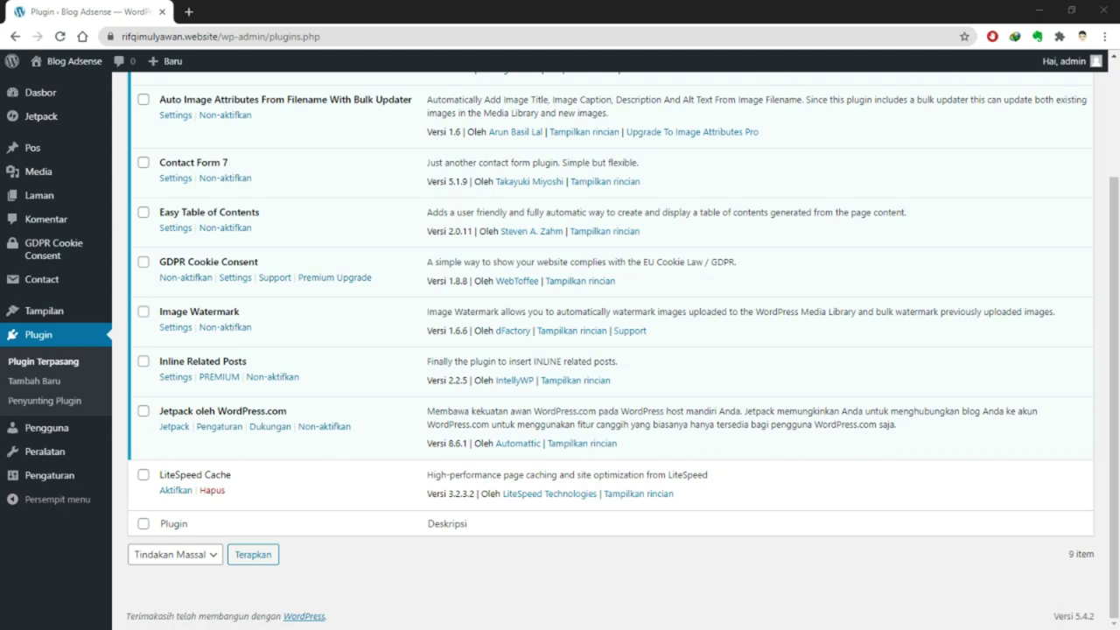
{"action": "scroll", "coordinate": [622, 332], "scroll_direction": "up", "scroll_amount": 2}
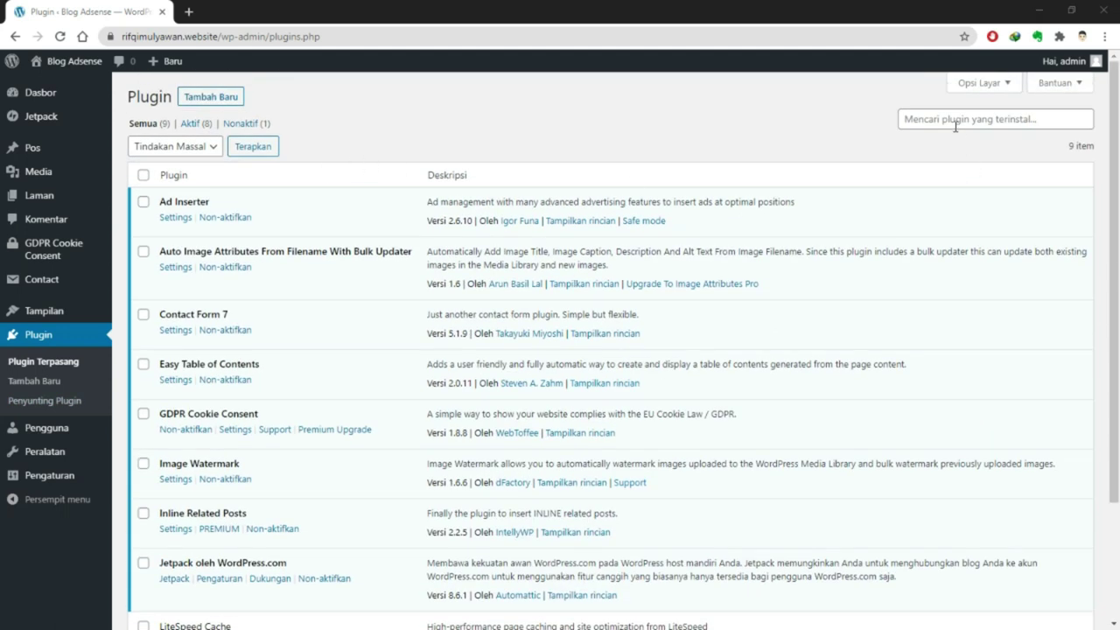
- Search Add New plugins for 'OneSignal', then install and activate OneSignal – Web Push Notifications
{"action": "left_click", "coordinate": [221, 96]}
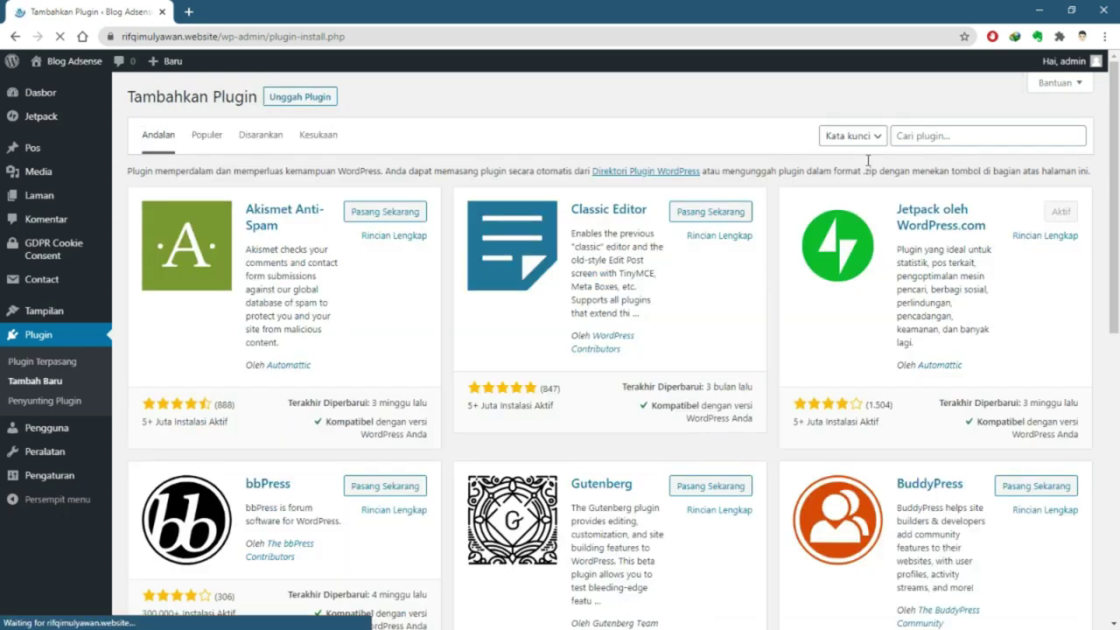
{"action": "left_click", "coordinate": [916, 142]}
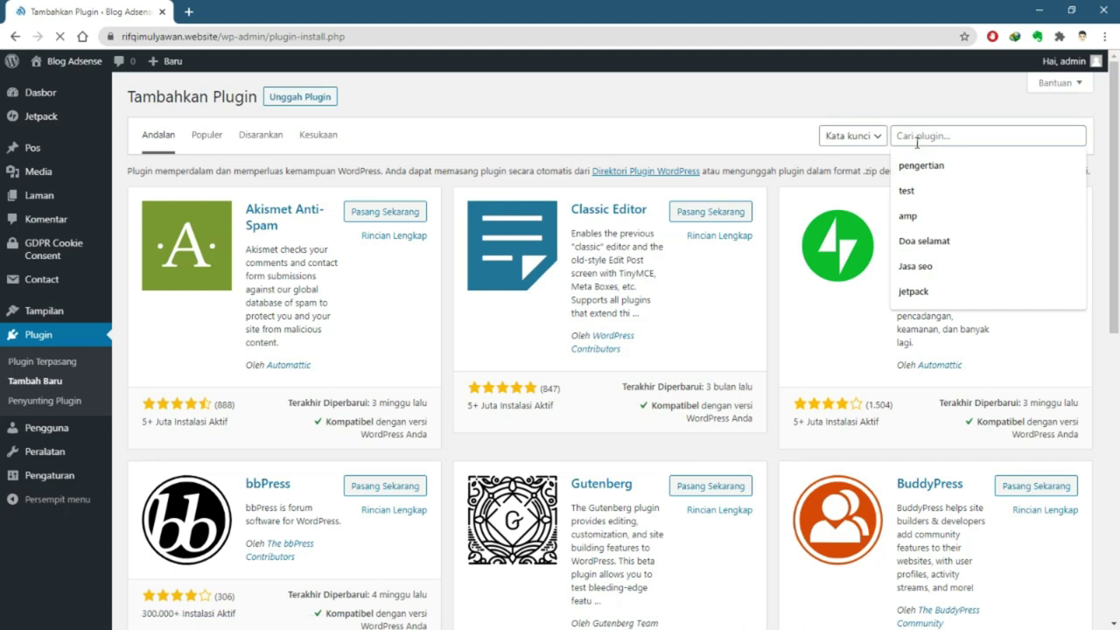
{"action": "type", "text": "OneSignal"}
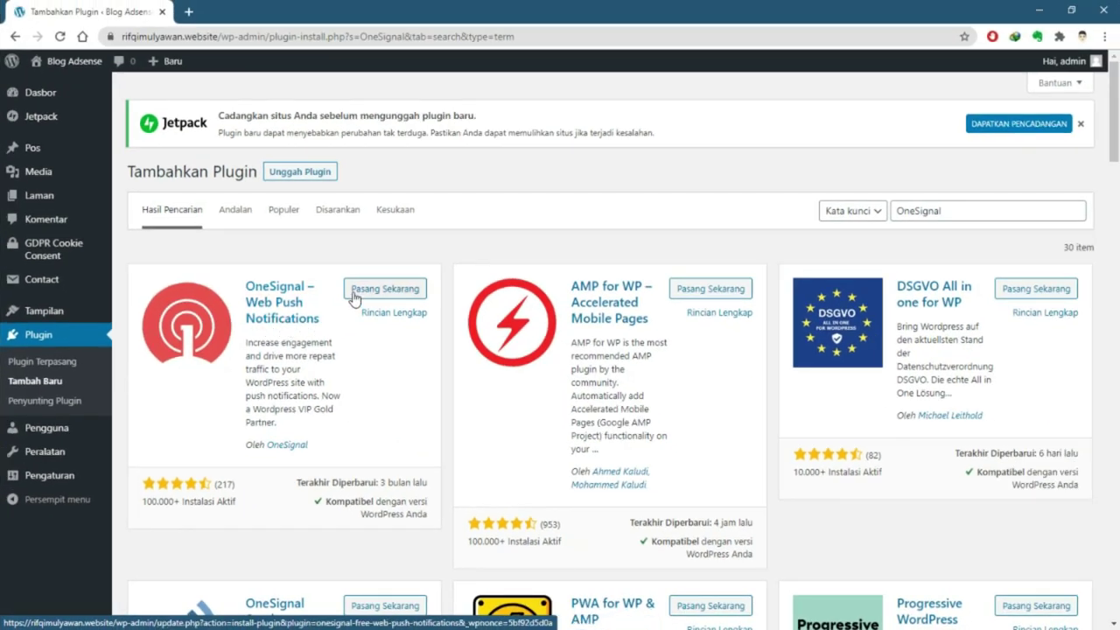
{"action": "left_click", "coordinate": [360, 294]}
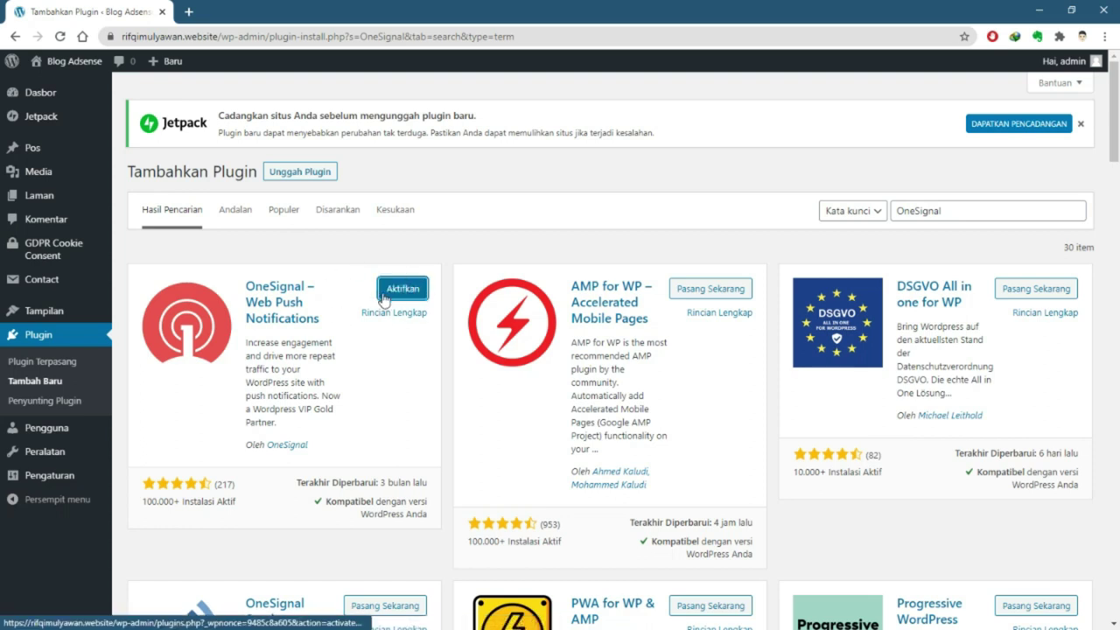
{"action": "left_click", "coordinate": [403, 298]}
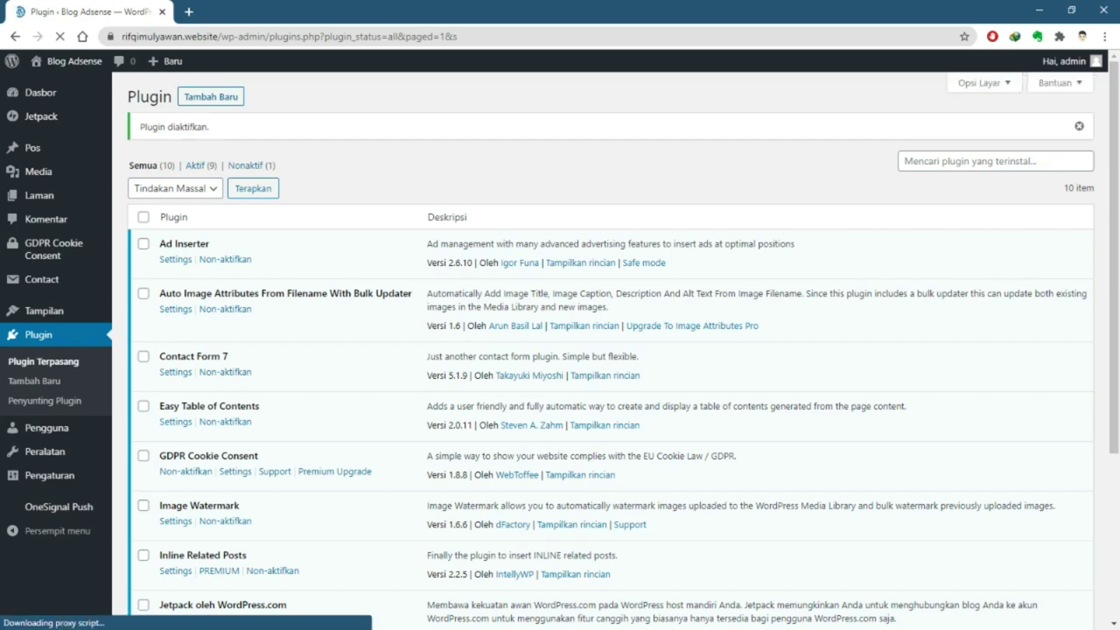
- Go to the OneSignal Push settings page and open its step-1 OneSignal link in a new tab
{"action": "scroll", "coordinate": [322, 359], "scroll_direction": "down", "scroll_amount": 3}
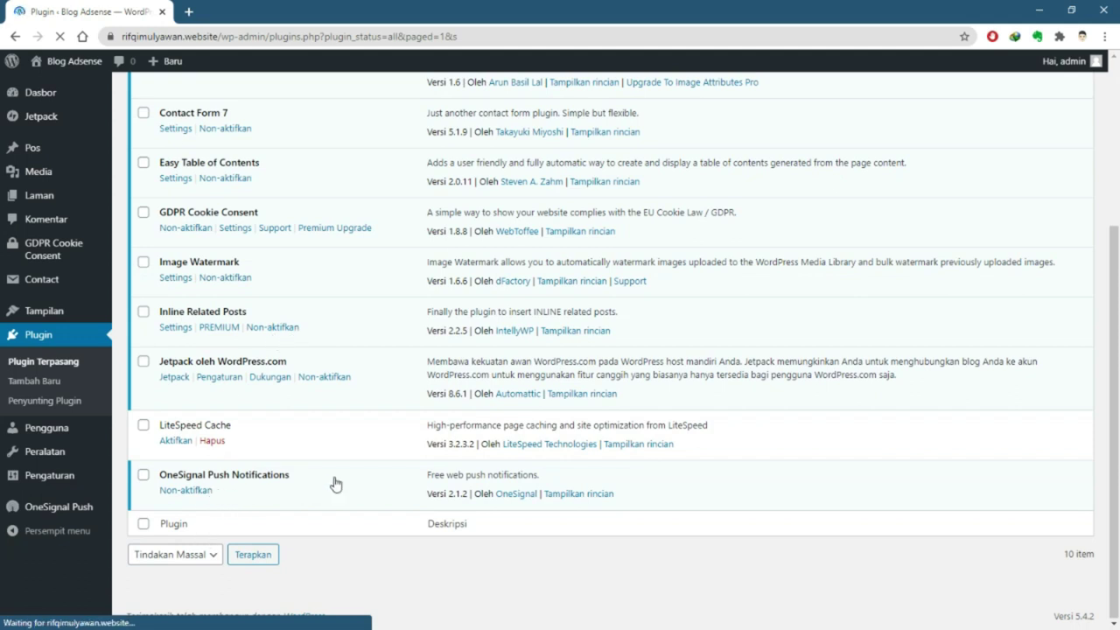
{"action": "left_click", "coordinate": [51, 513]}
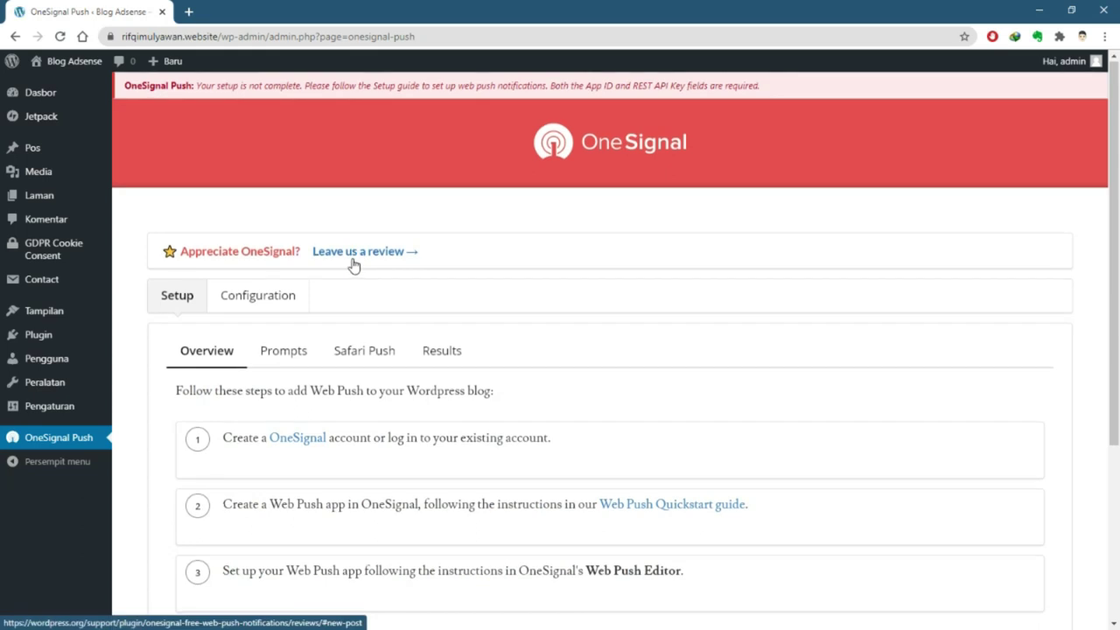
{"action": "scroll", "coordinate": [354, 264], "scroll_direction": "down", "scroll_amount": 3}
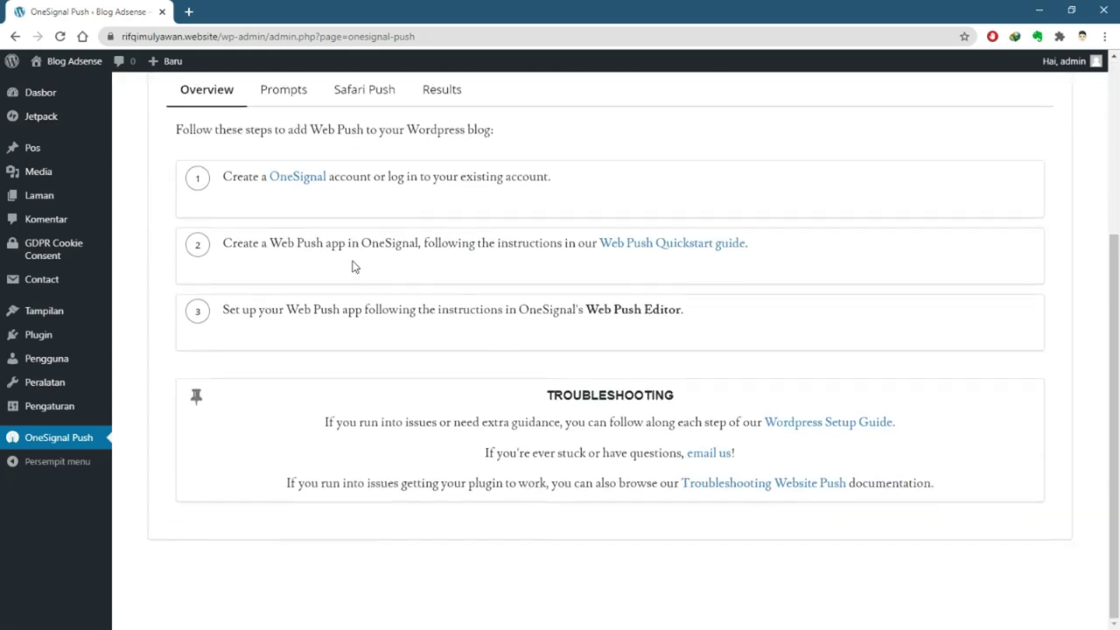
{"action": "scroll", "coordinate": [353, 262], "scroll_direction": "up", "scroll_amount": 1}
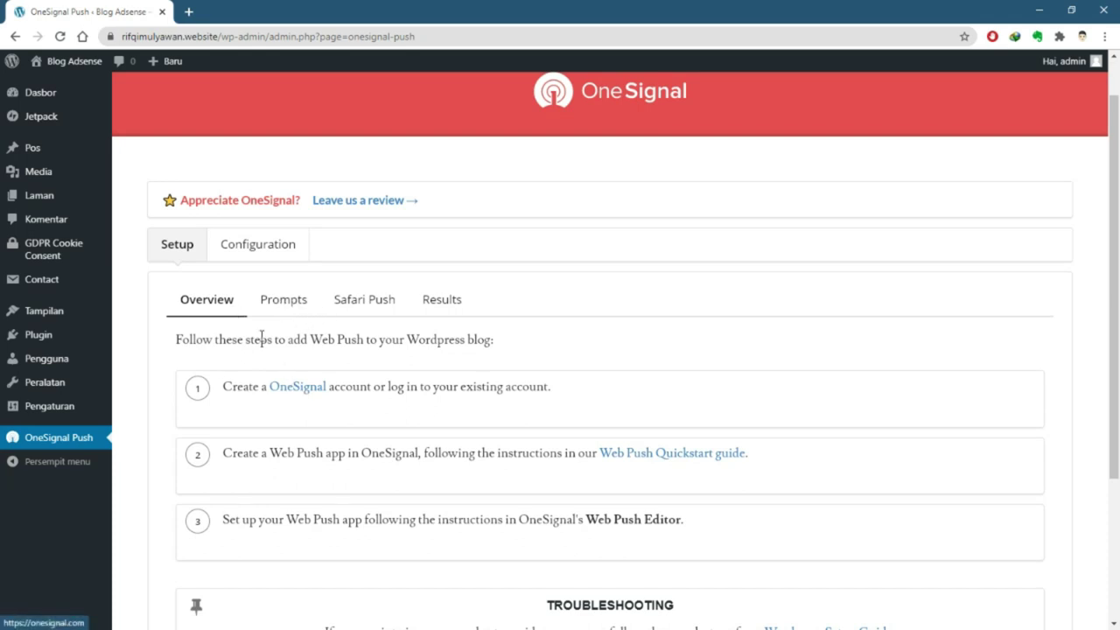
{"action": "scroll", "coordinate": [261, 339], "scroll_direction": "down", "scroll_amount": 2}
{"action": "scroll", "coordinate": [260, 342], "scroll_direction": "up", "scroll_amount": 3}
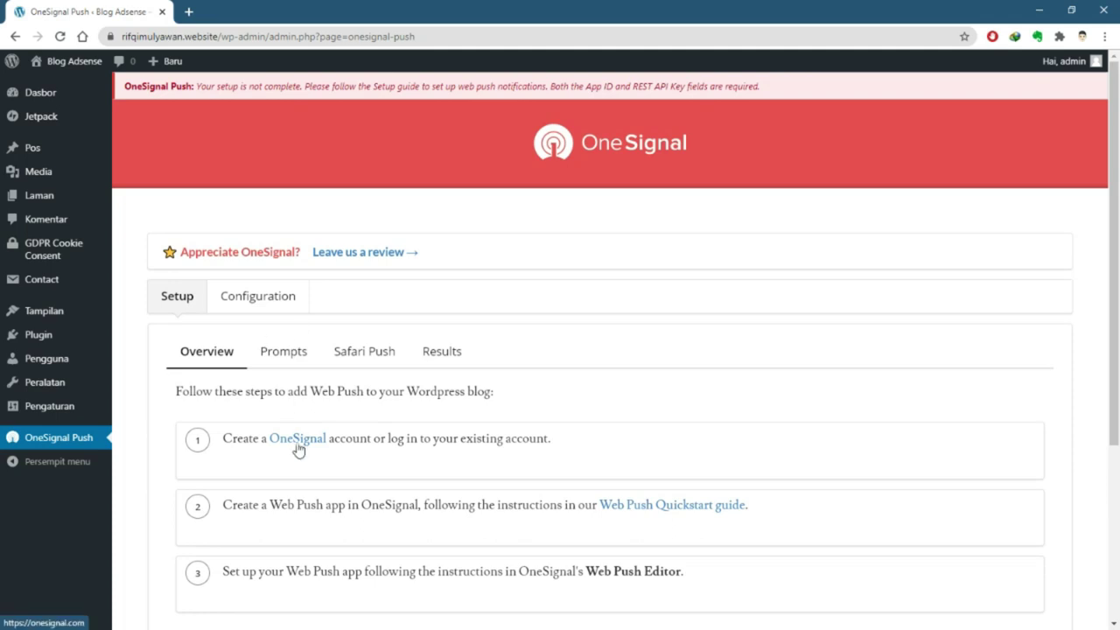
{"action": "right_click", "coordinate": [299, 449]}
{"action": "left_click", "coordinate": [368, 262]}
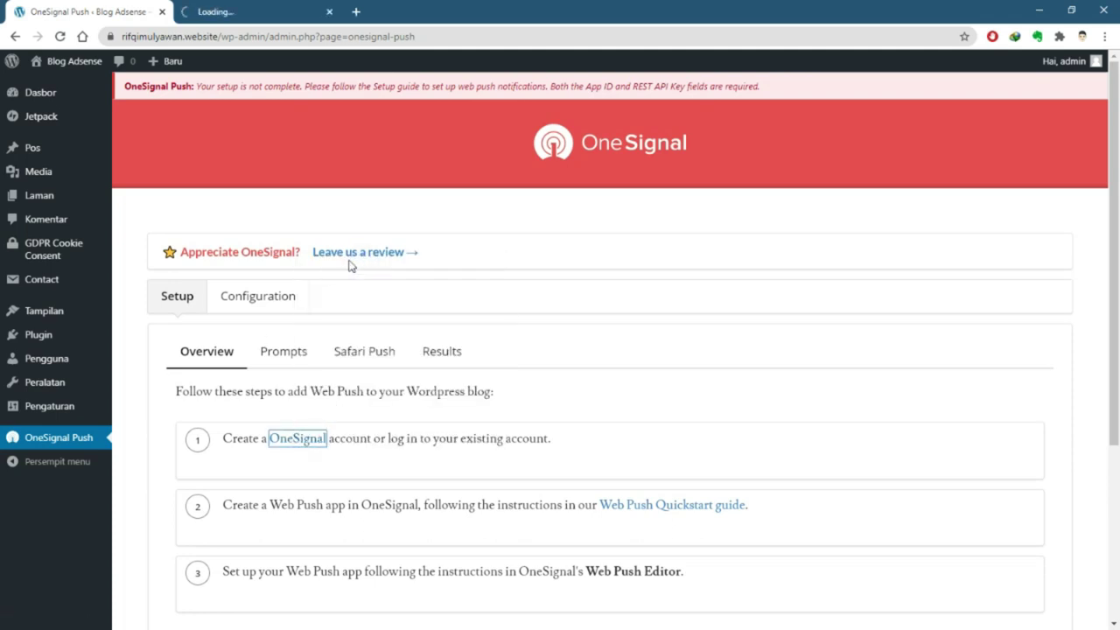
- On the onesignal.com tab, choose Start for Free to reach the sign-up form
{"action": "left_click", "coordinate": [257, 10]}
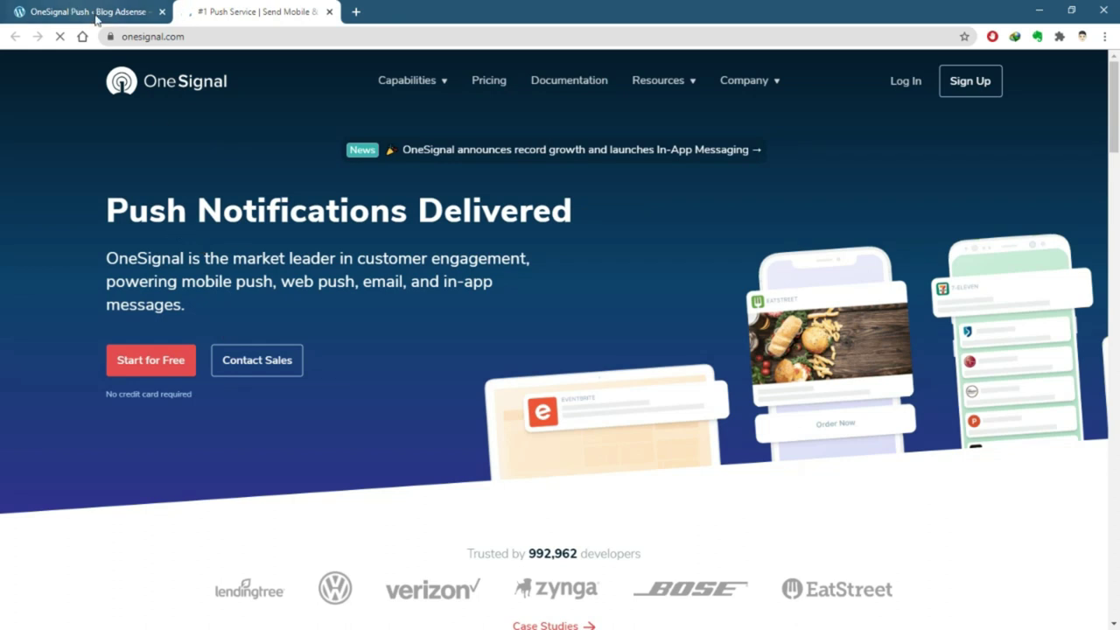
{"action": "left_click", "coordinate": [150, 368]}
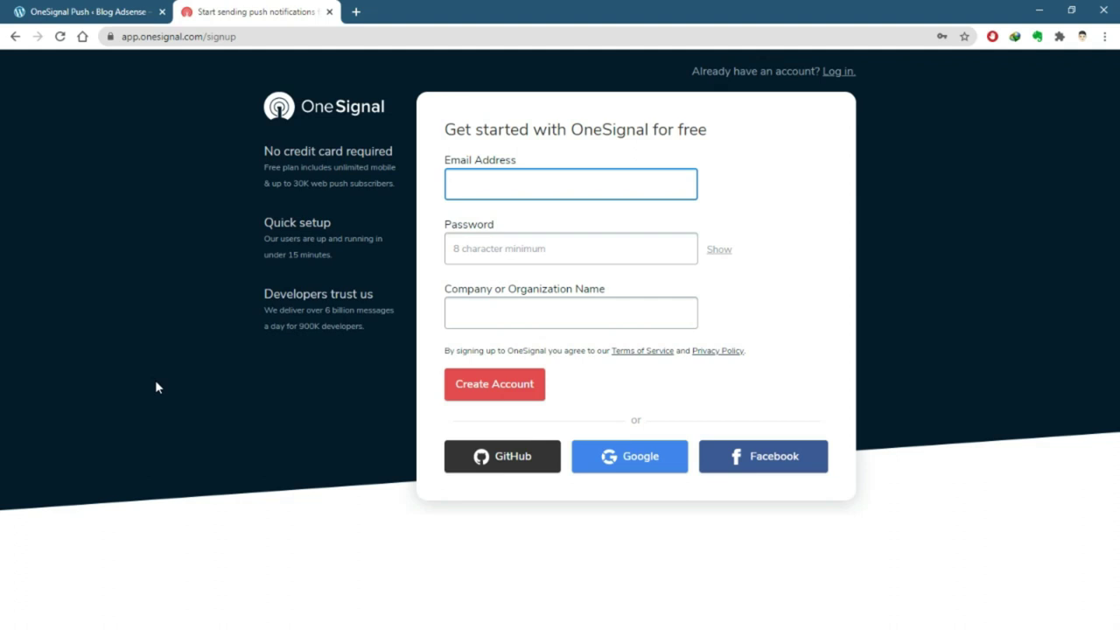
- Fill the sign-up e-mail from the saved suggestion and enter the account password
{"action": "left_click", "coordinate": [538, 187]}
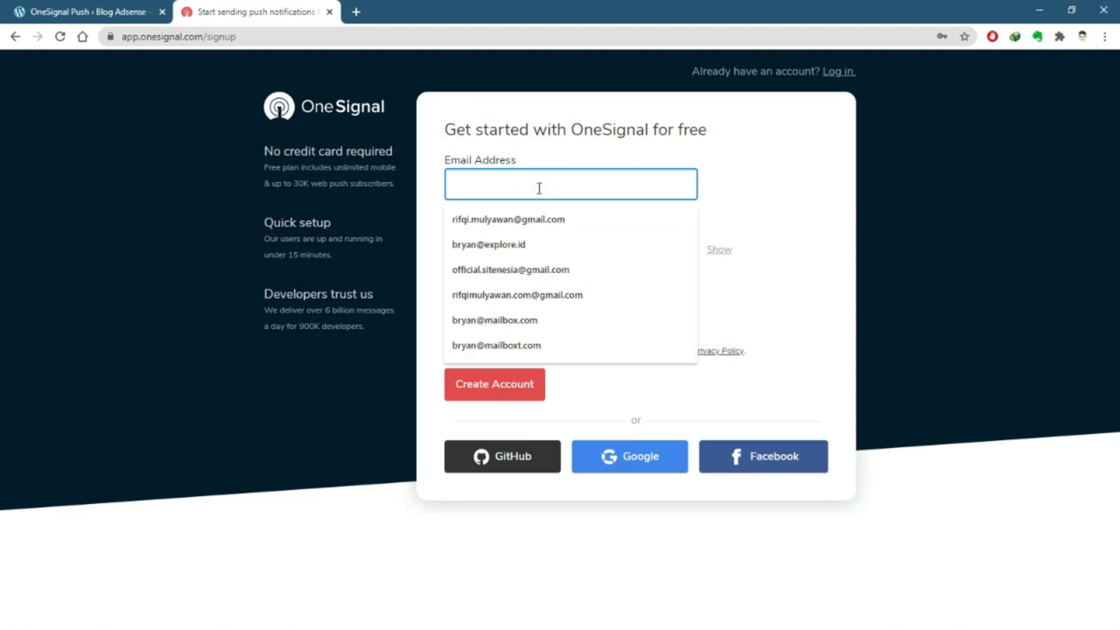
{"action": "type", "text": "id"}
{"action": "key", "text": "Down"}
{"action": "key", "text": "Return"}
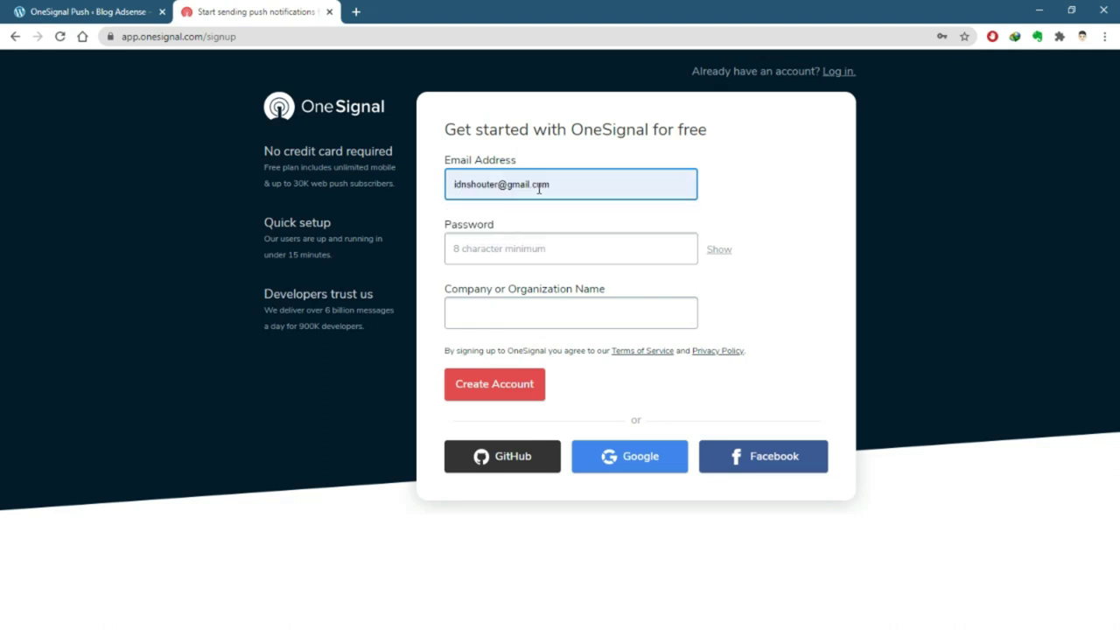
{"action": "key", "text": "Tab"}
{"action": "type", "text": "••••••••"}
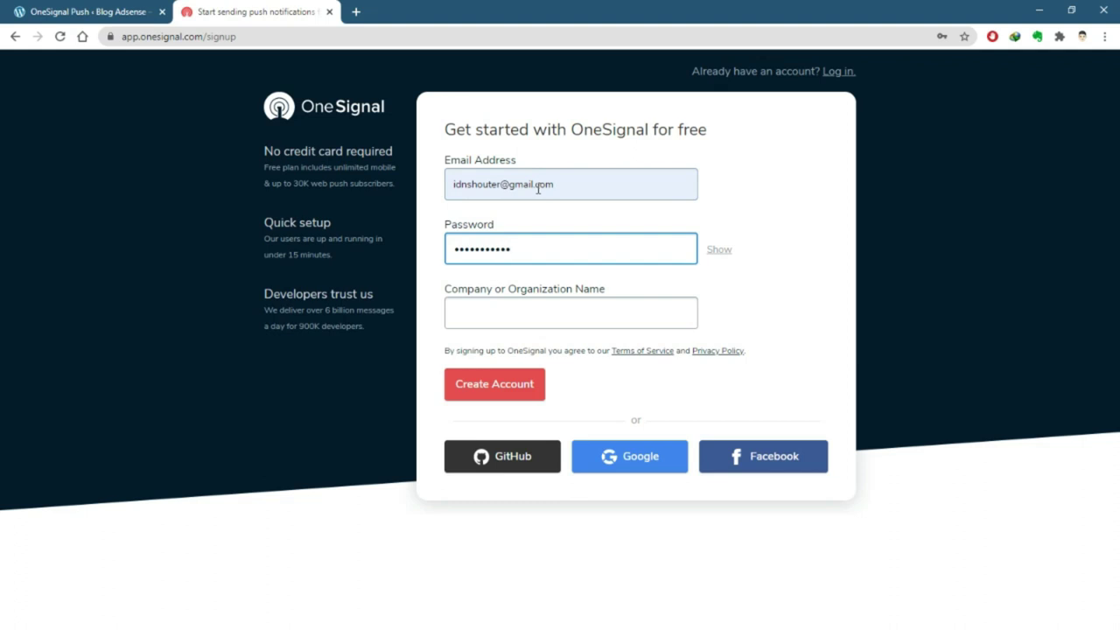
- Enter company name 'RM Digital' and continue signing up with Google
{"action": "left_click", "coordinate": [531, 325]}
{"action": "type", "text": "RM Digital"}
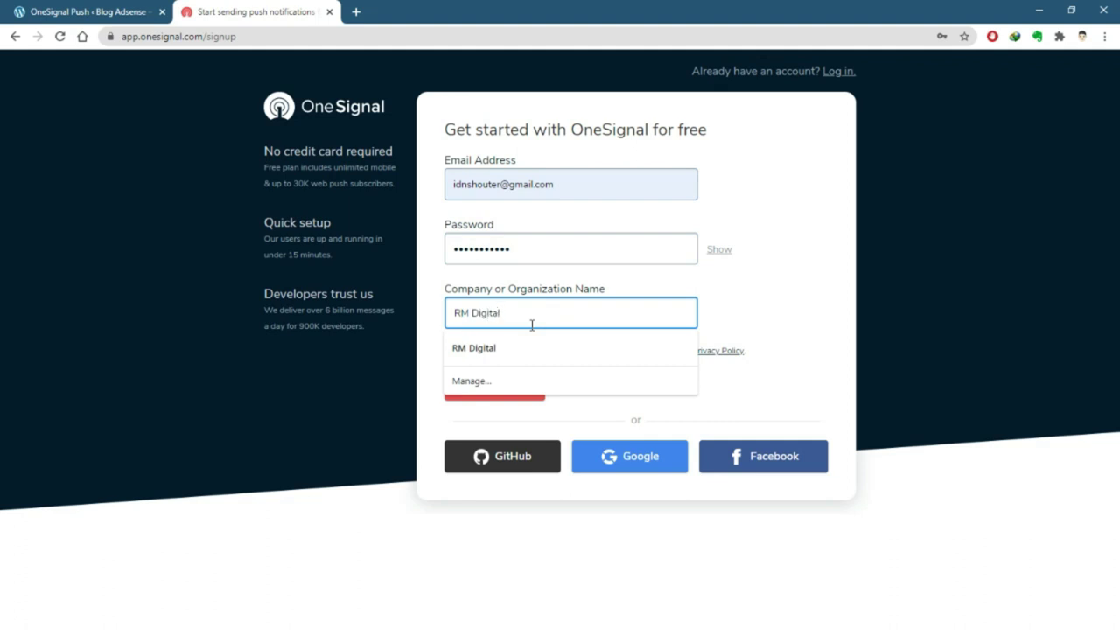
{"action": "left_click", "coordinate": [749, 308]}
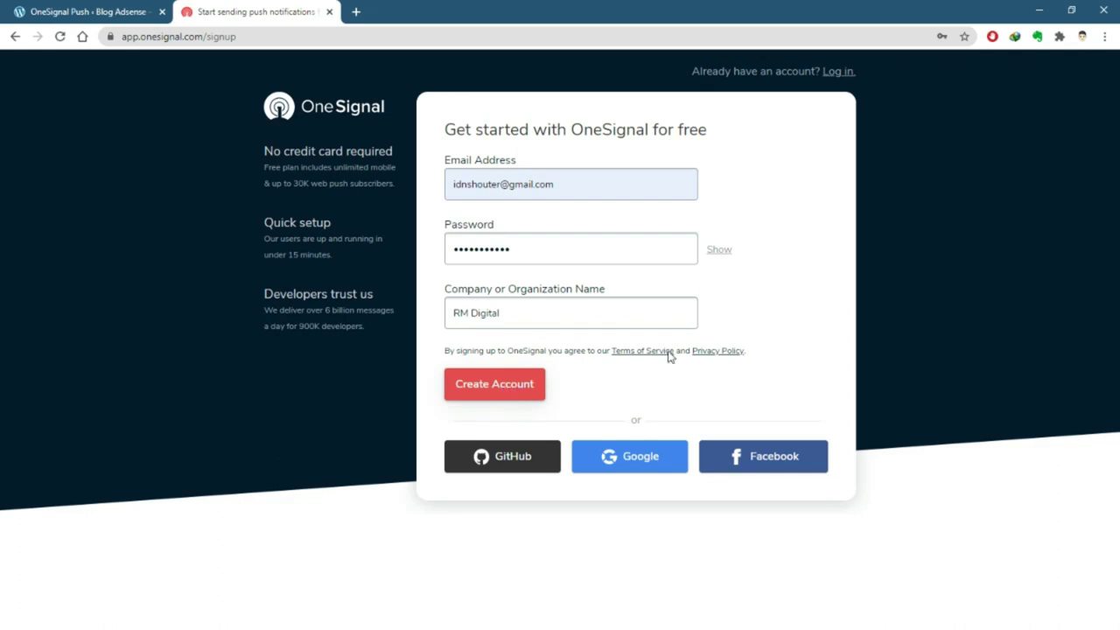
{"action": "left_click", "coordinate": [644, 468]}
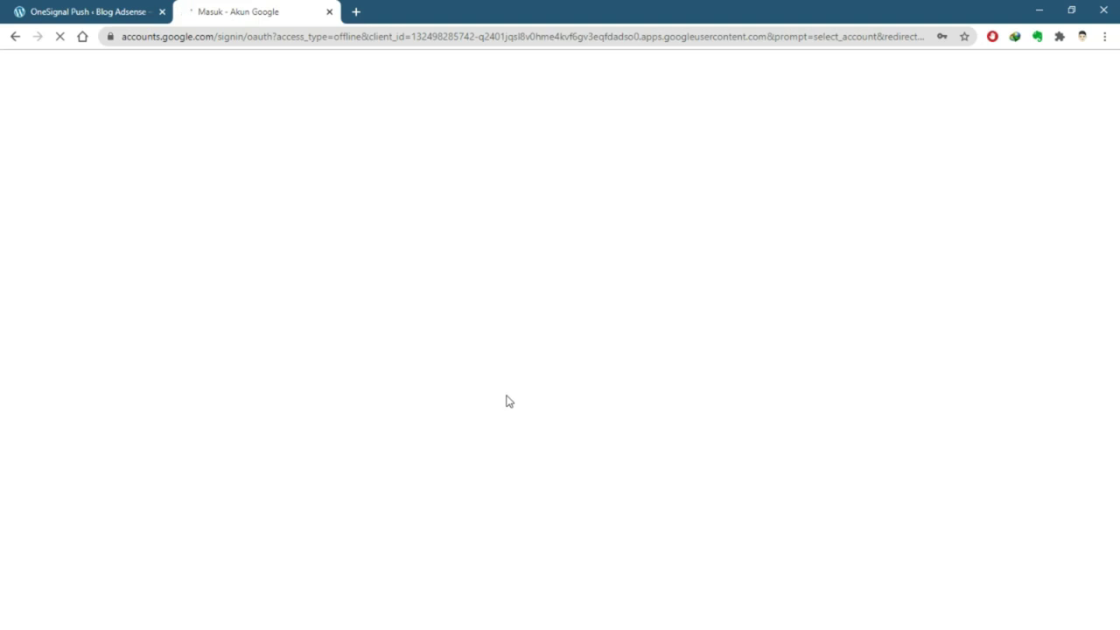
- Pick the Google account to continue to onesignal.com
{"action": "left_click", "coordinate": [462, 380]}
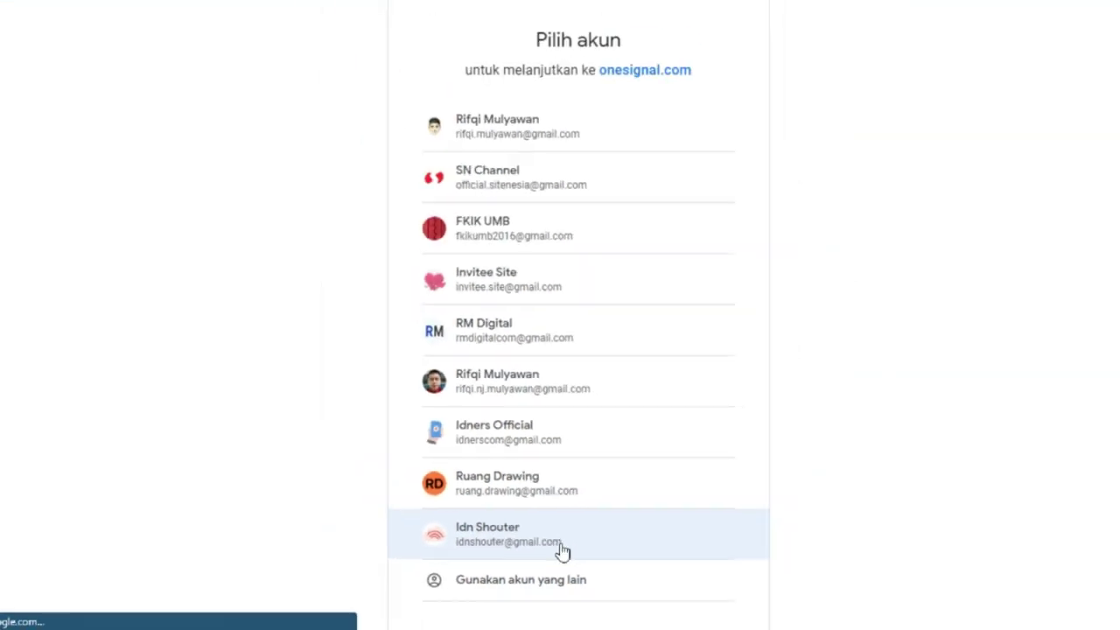
{"action": "left_click", "coordinate": [507, 557]}
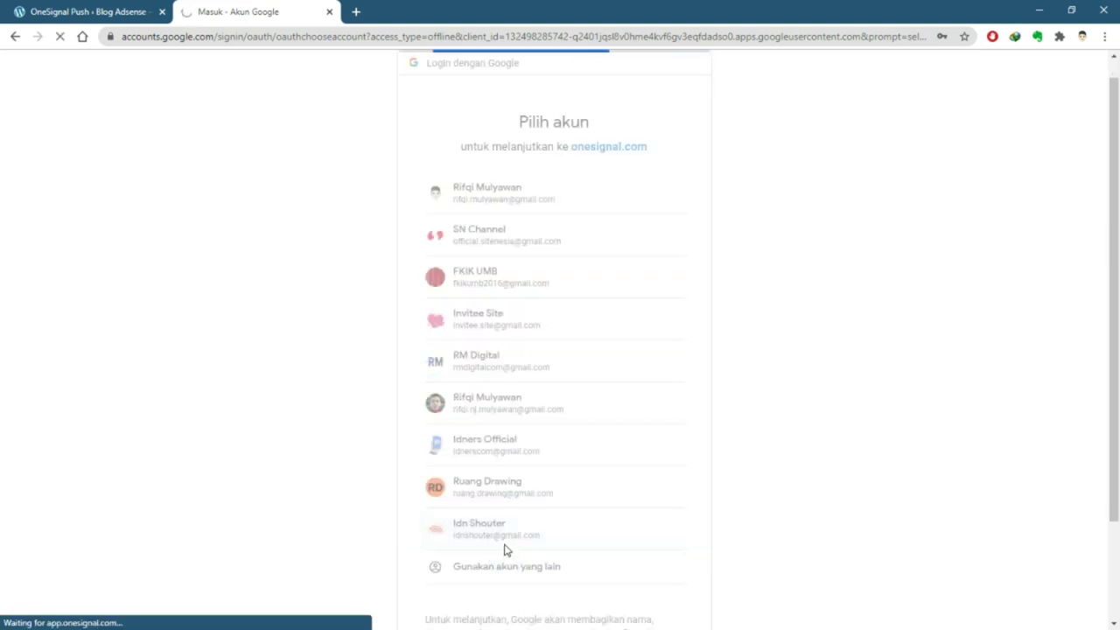
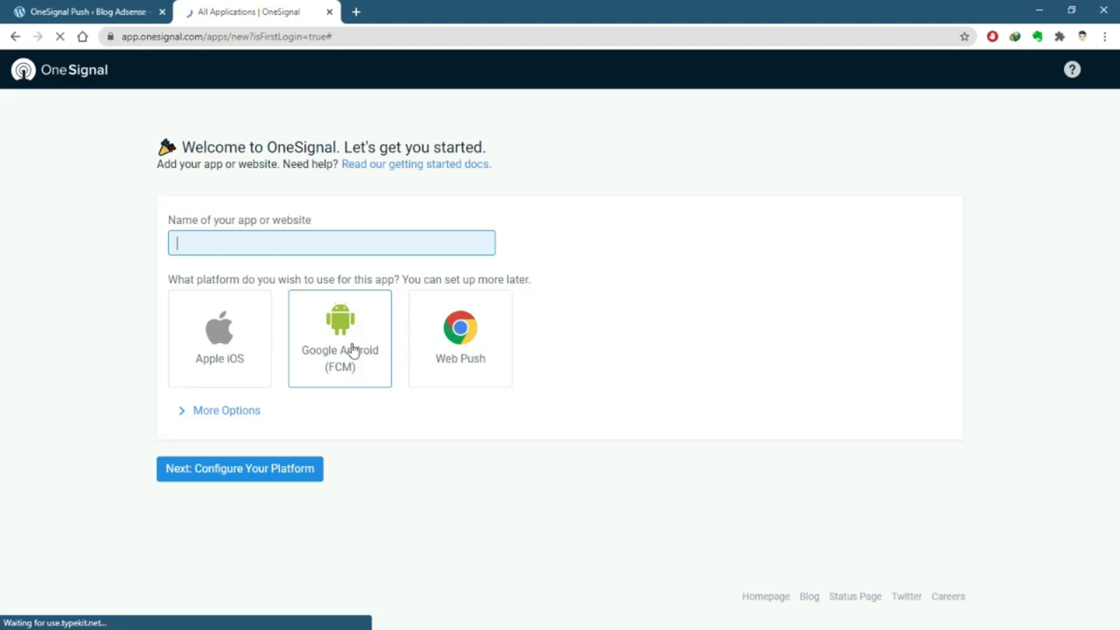
- Name the new OneSignal app 'RM Website' and choose Web Push as its platform
{"action": "left_click", "coordinate": [193, 245]}
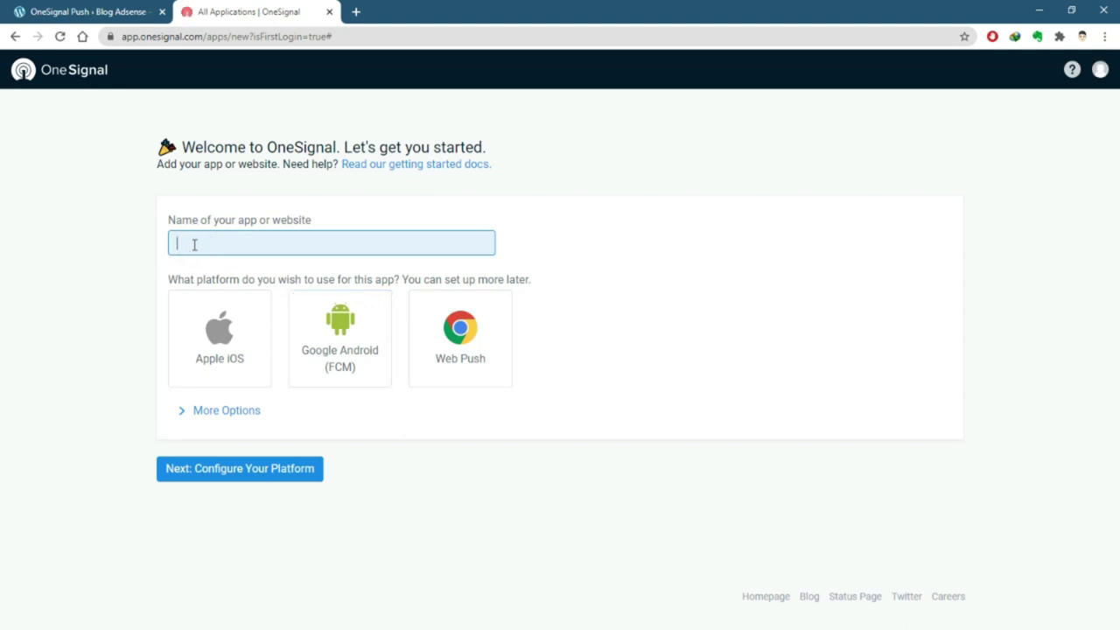
{"action": "type", "text": "RM Website"}
{"action": "left_click", "coordinate": [472, 352]}
{"action": "left_click", "coordinate": [472, 352]}
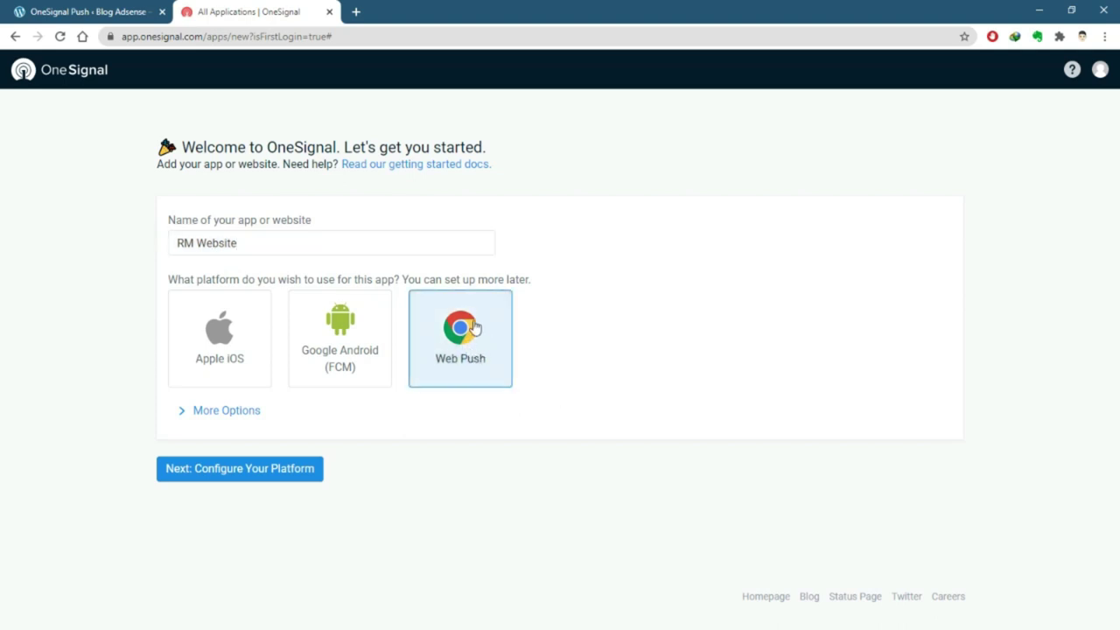
- Choose the WordPress Plugin or Website Builder integration, with WordPress as the builder
{"action": "left_click", "coordinate": [283, 472]}
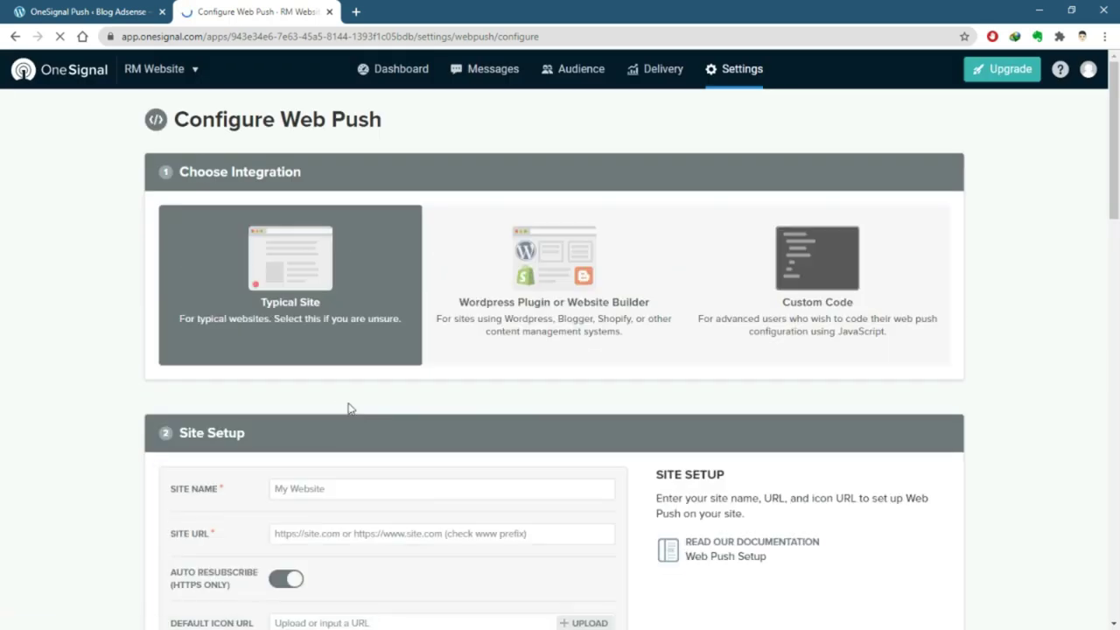
{"action": "scroll", "coordinate": [418, 400], "scroll_direction": "down", "scroll_amount": 1}
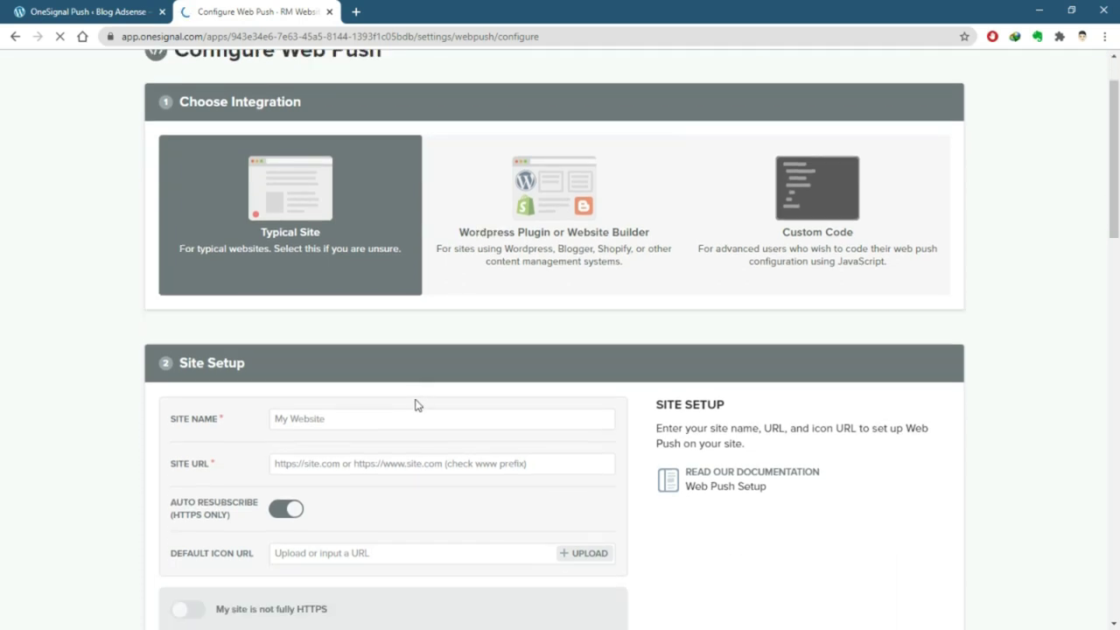
{"action": "scroll", "coordinate": [419, 393], "scroll_direction": "down", "scroll_amount": 2}
{"action": "scroll", "coordinate": [428, 372], "scroll_direction": "down", "scroll_amount": 5}
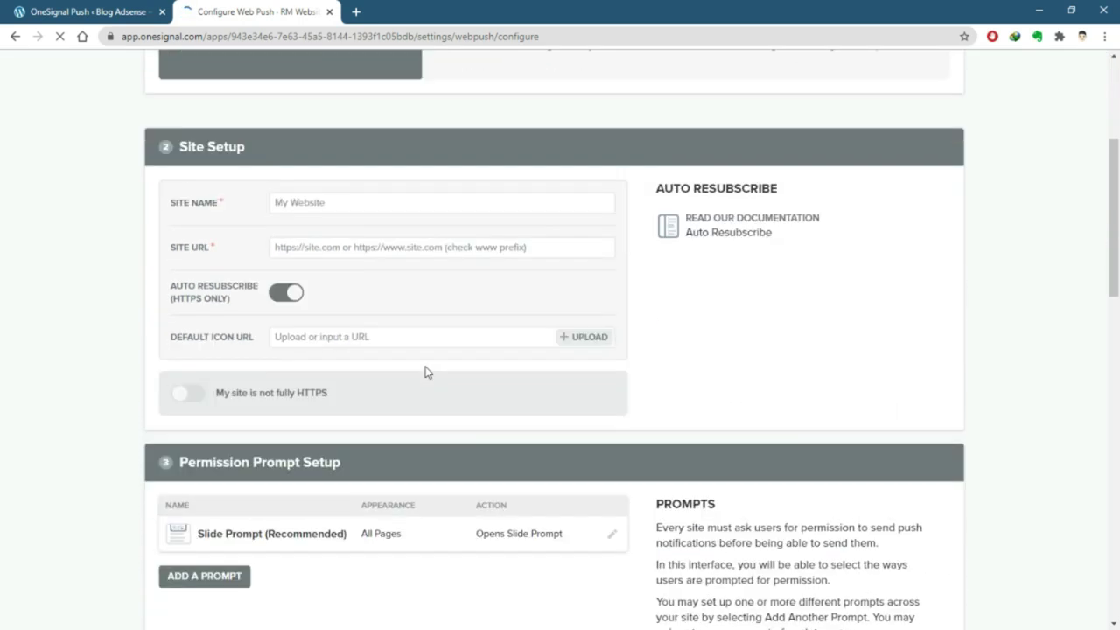
{"action": "scroll", "coordinate": [416, 389], "scroll_direction": "down", "scroll_amount": 10}
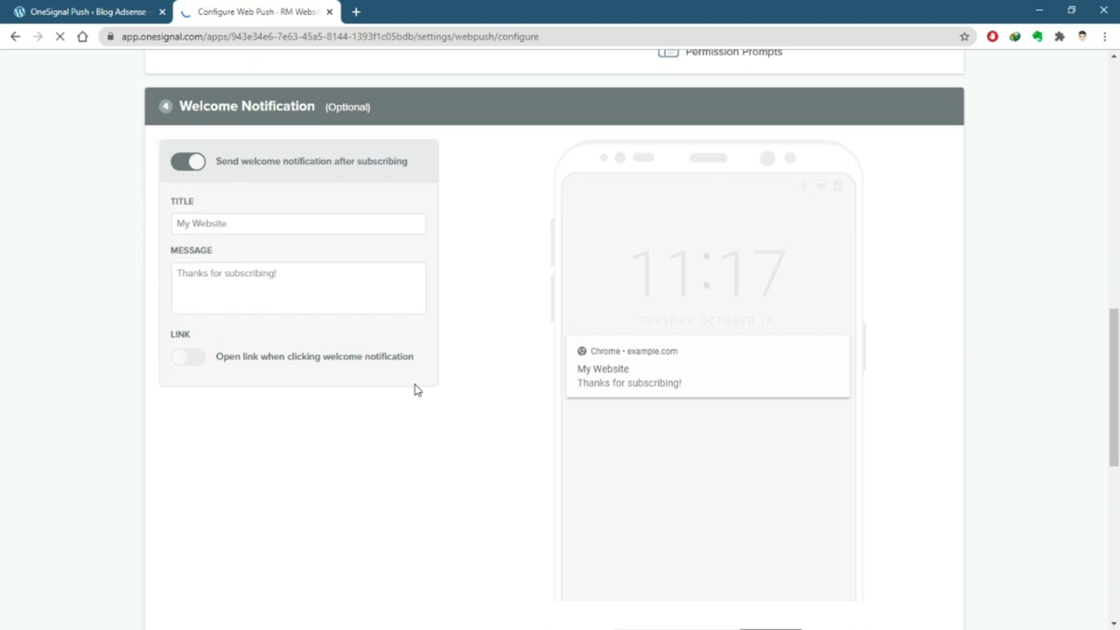
{"action": "scroll", "coordinate": [409, 388], "scroll_direction": "up", "scroll_amount": 20}
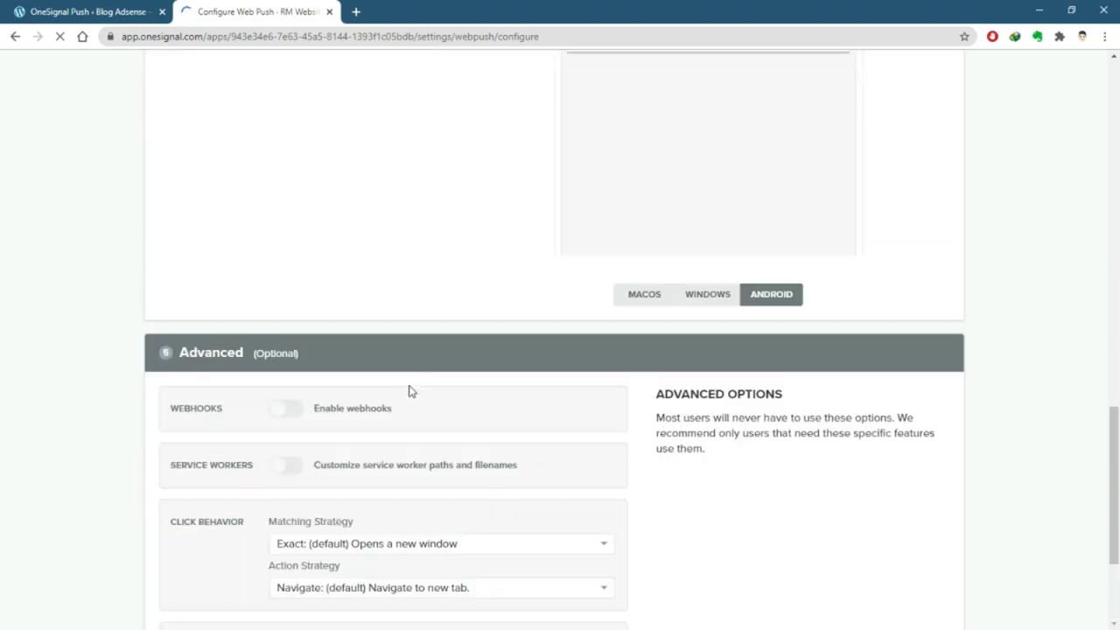
{"action": "scroll", "coordinate": [409, 391], "scroll_direction": "up", "scroll_amount": 1}
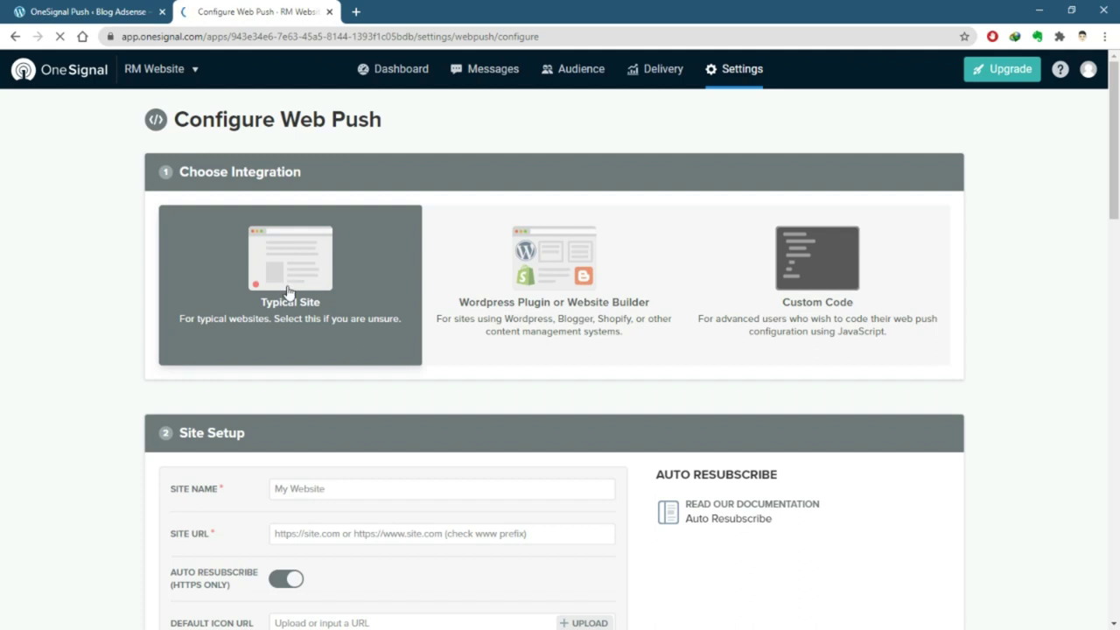
{"action": "left_click", "coordinate": [547, 293]}
{"action": "left_click", "coordinate": [546, 288]}
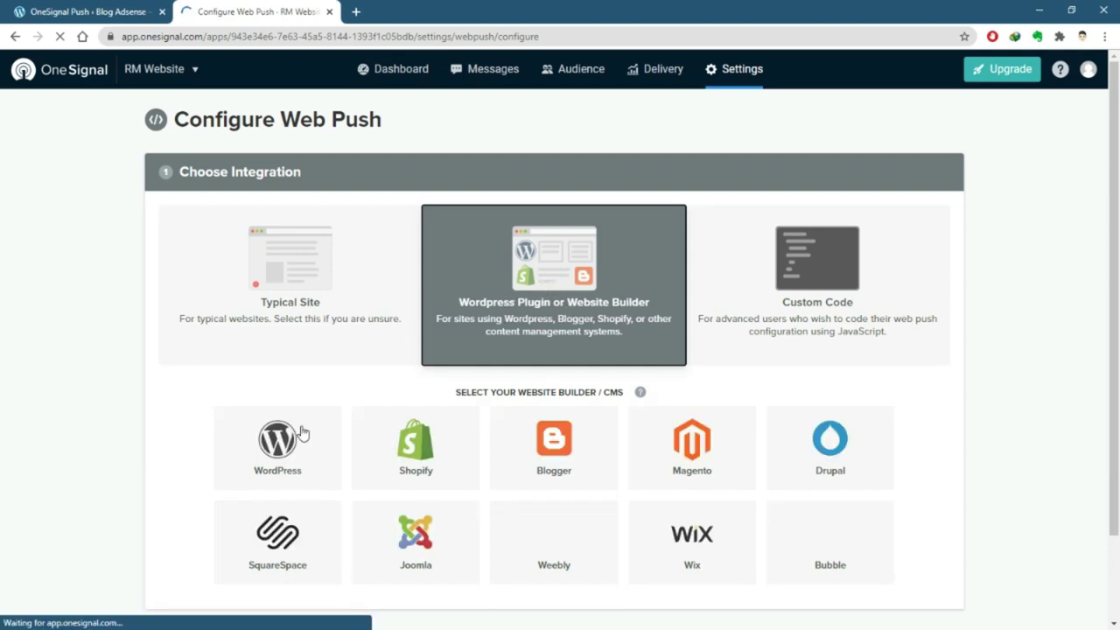
{"action": "scroll", "coordinate": [350, 420], "scroll_direction": "down", "scroll_amount": 2}
{"action": "left_click", "coordinate": [271, 351]}
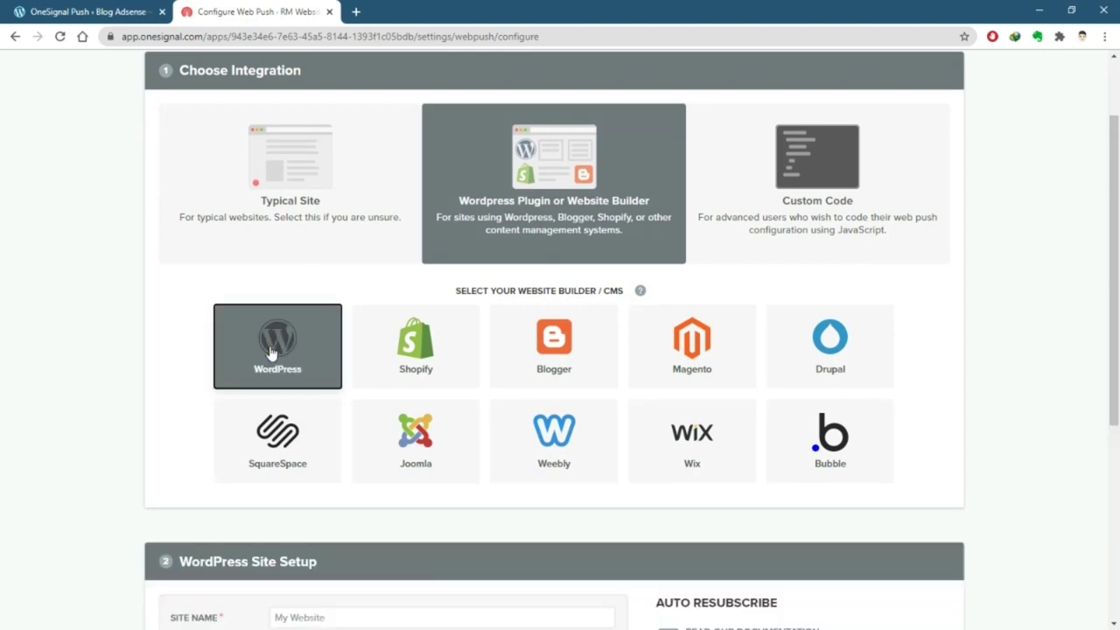
{"action": "scroll", "coordinate": [295, 358], "scroll_direction": "down", "scroll_amount": 4}
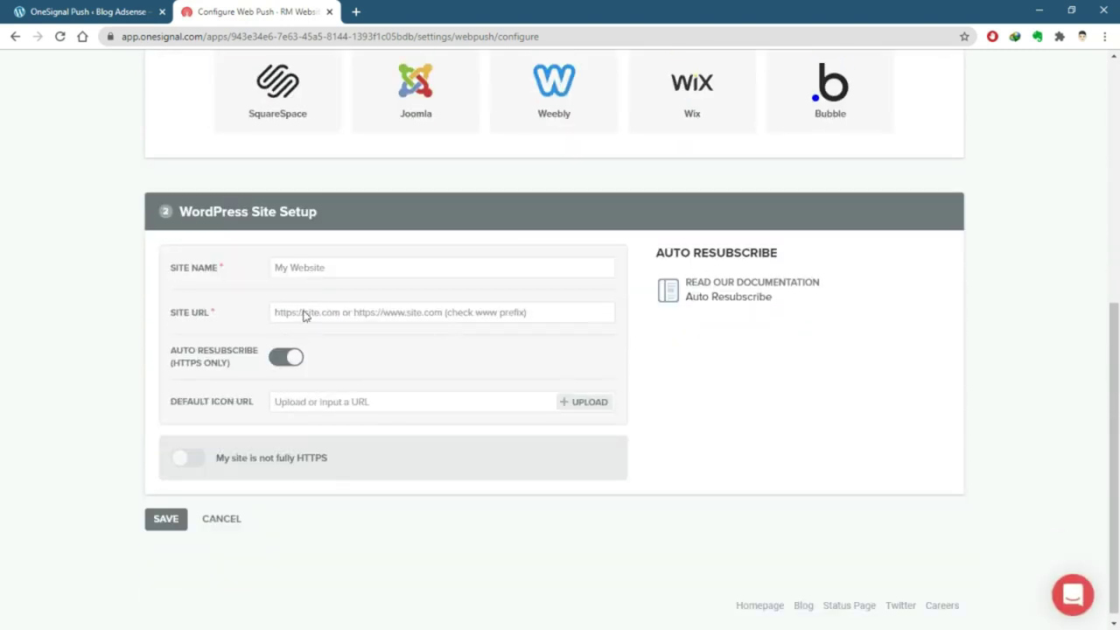
- Enter 'RM Website' as the site name and the blog's HTTPS address as the site URL
{"action": "left_click", "coordinate": [313, 267]}
{"action": "type", "text": "RM Website"}
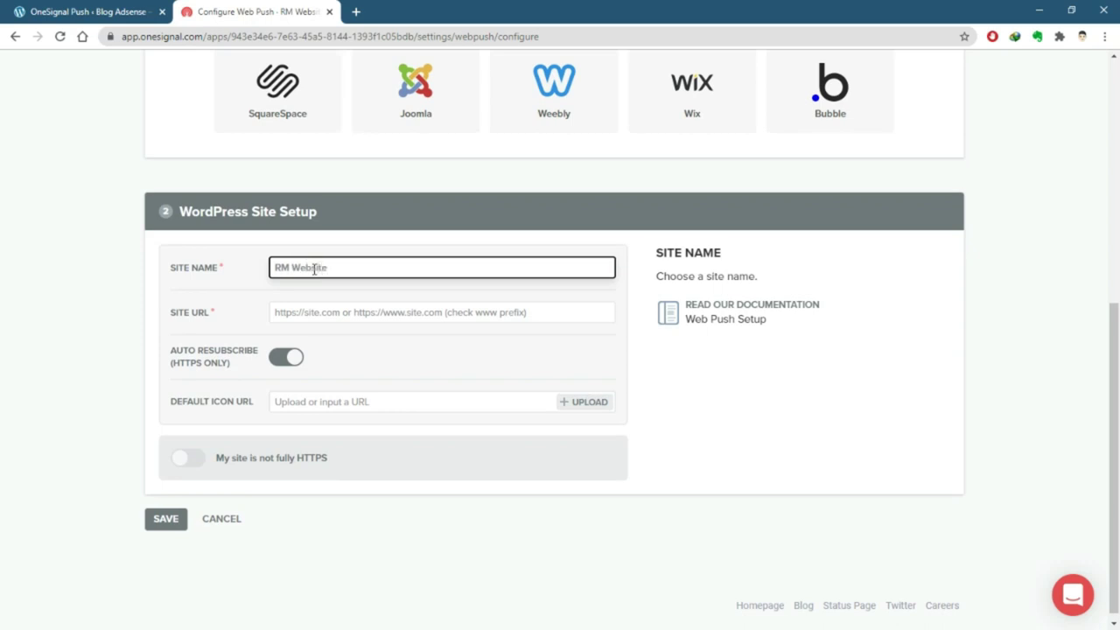
{"action": "key", "text": "Tab"}
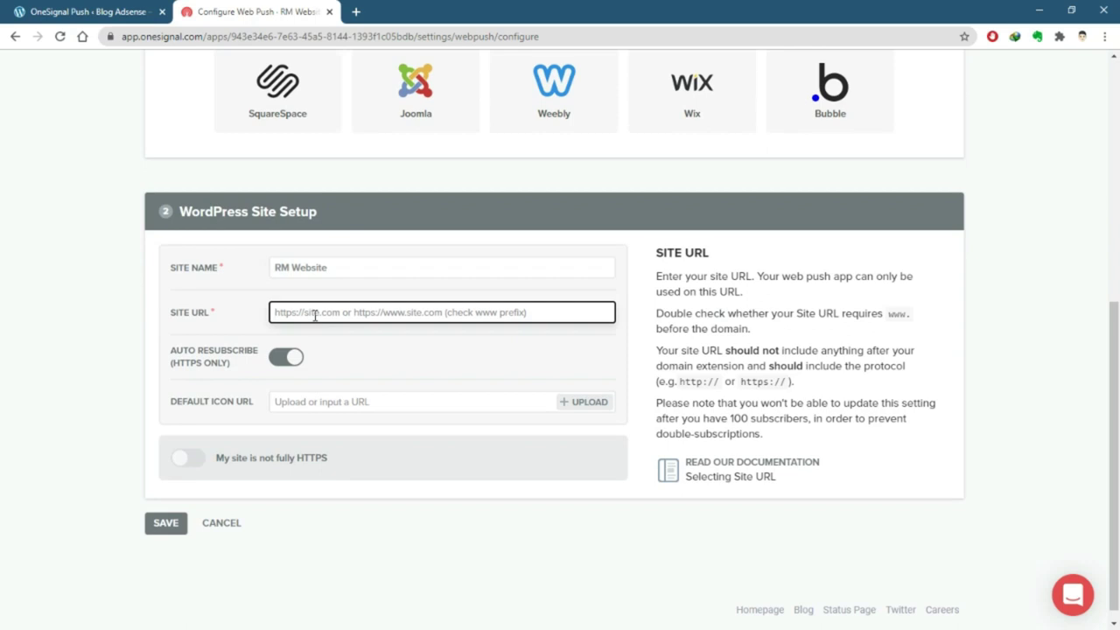
{"action": "type", "text": "https://rifqimulyawan.website"}
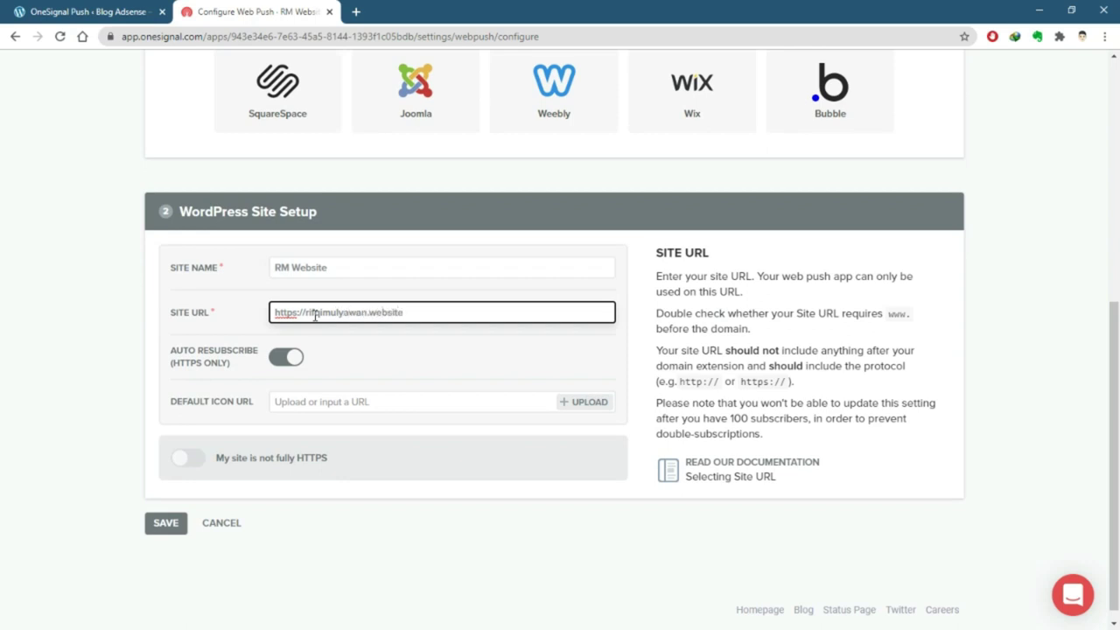
{"action": "mouse_move", "coordinate": [357, 353]}
{"action": "mouse_move", "coordinate": [390, 393]}
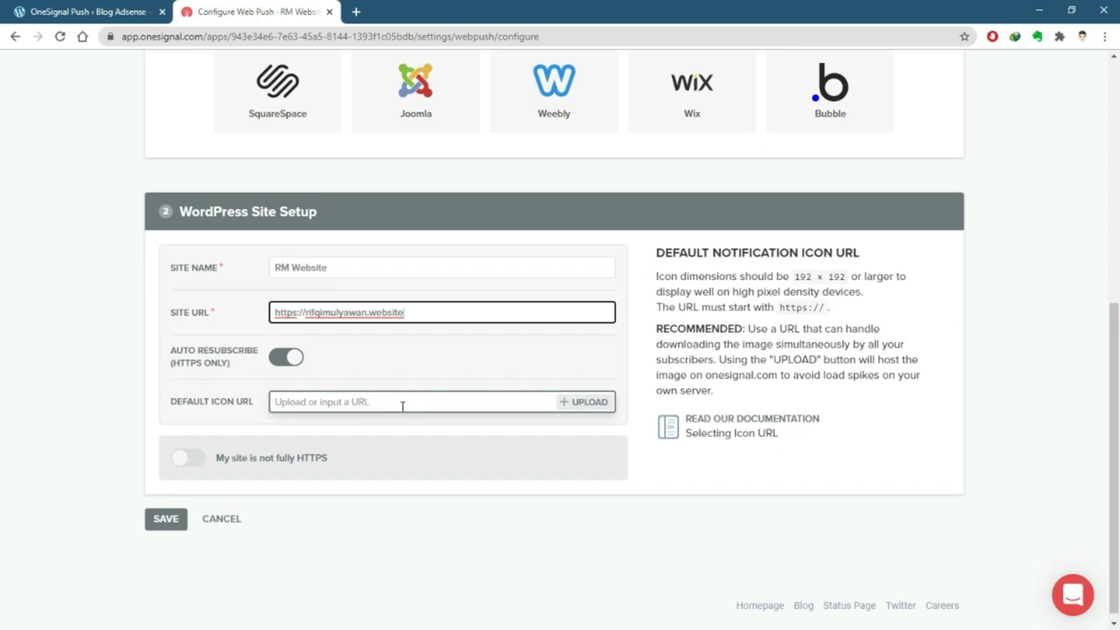
- Upload rifqimulyawan-favicon.png as the default notification icon and save the crop
{"action": "left_click", "coordinate": [588, 404]}
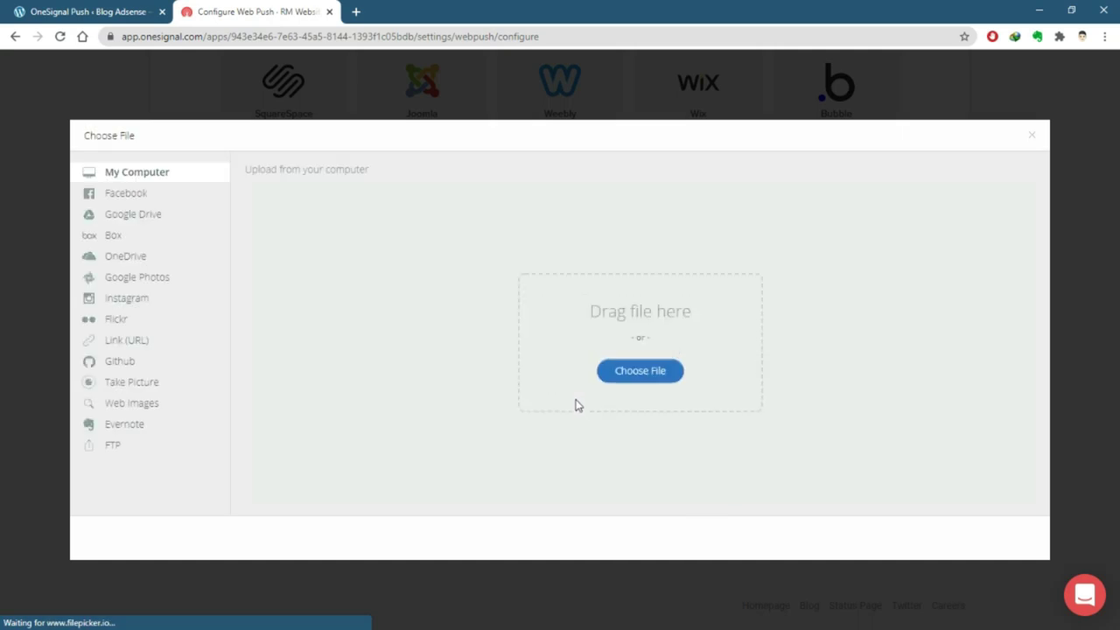
{"action": "left_click", "coordinate": [635, 384]}
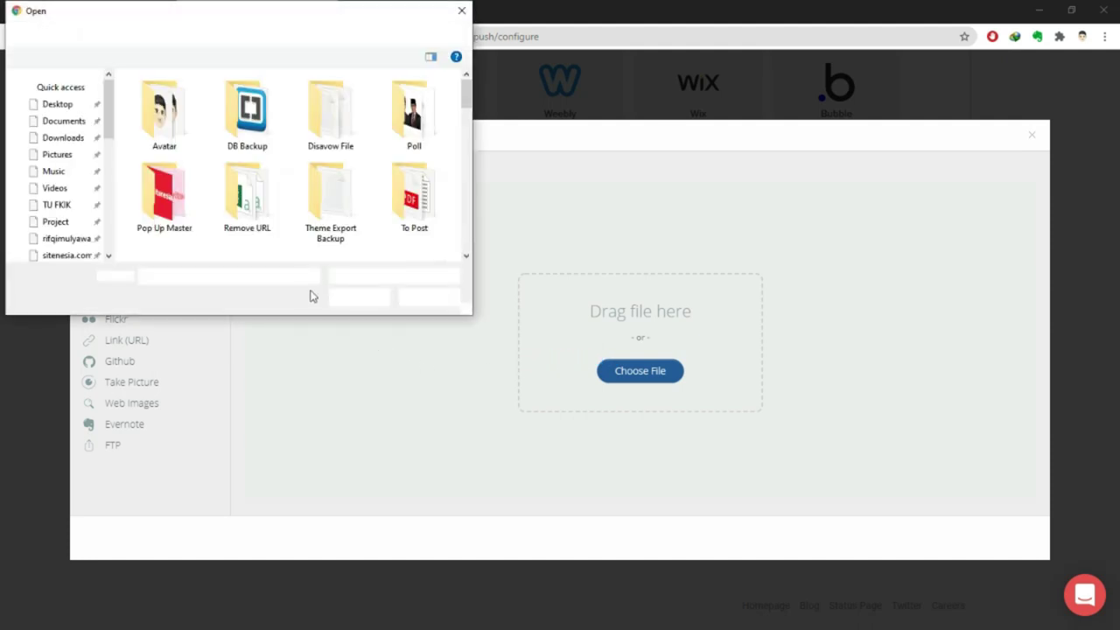
{"action": "scroll", "coordinate": [276, 218], "scroll_direction": "down", "scroll_amount": 5}
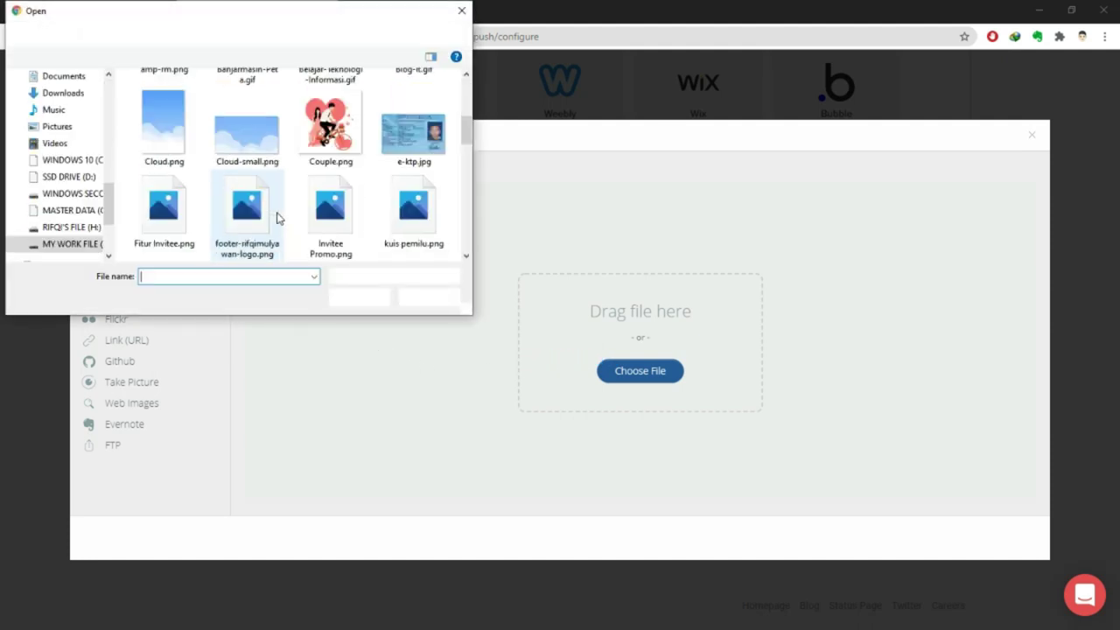
{"action": "scroll", "coordinate": [276, 218], "scroll_direction": "down", "scroll_amount": 5}
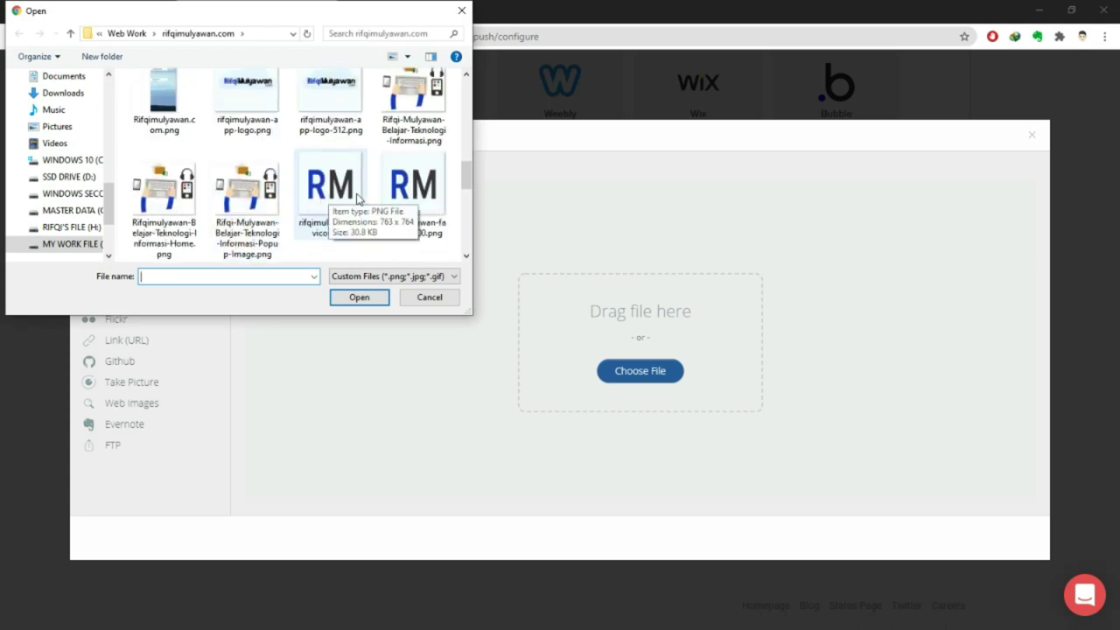
{"action": "left_click", "coordinate": [304, 182]}
{"action": "left_click", "coordinate": [342, 297]}
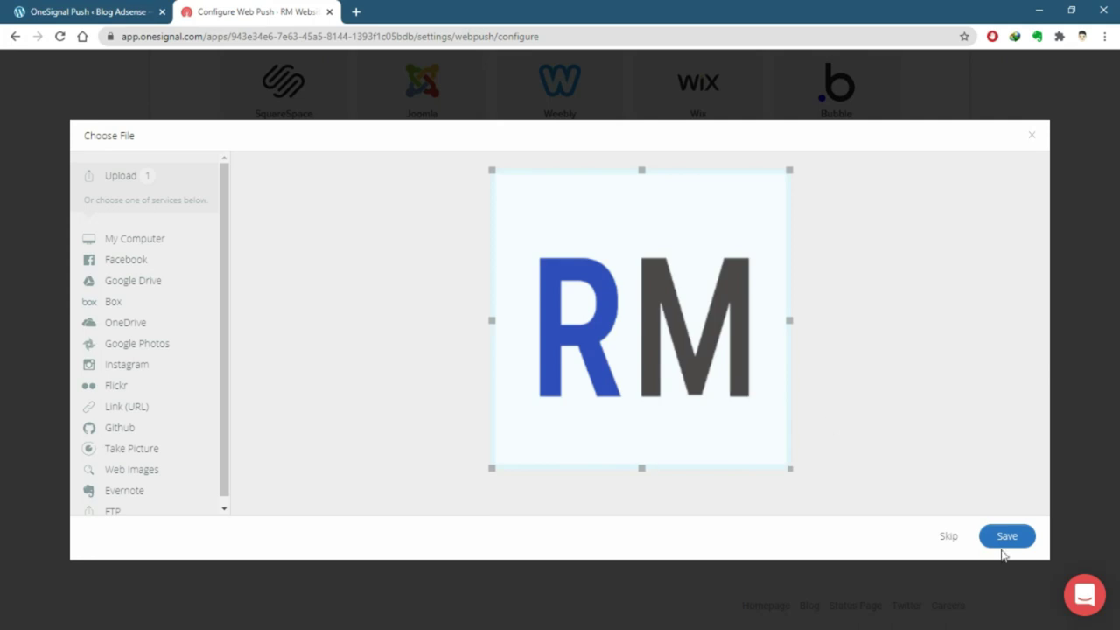
{"action": "left_click", "coordinate": [1004, 538]}
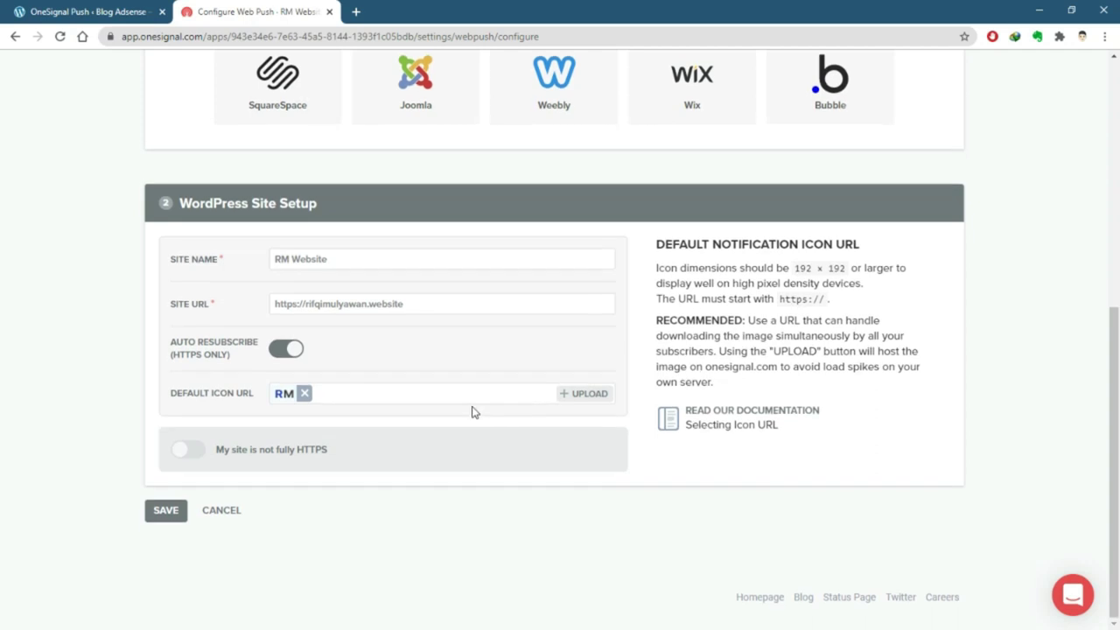
{"action": "scroll", "coordinate": [472, 411], "scroll_direction": "up", "scroll_amount": 5}
{"action": "scroll", "coordinate": [473, 411], "scroll_direction": "down", "scroll_amount": 5}
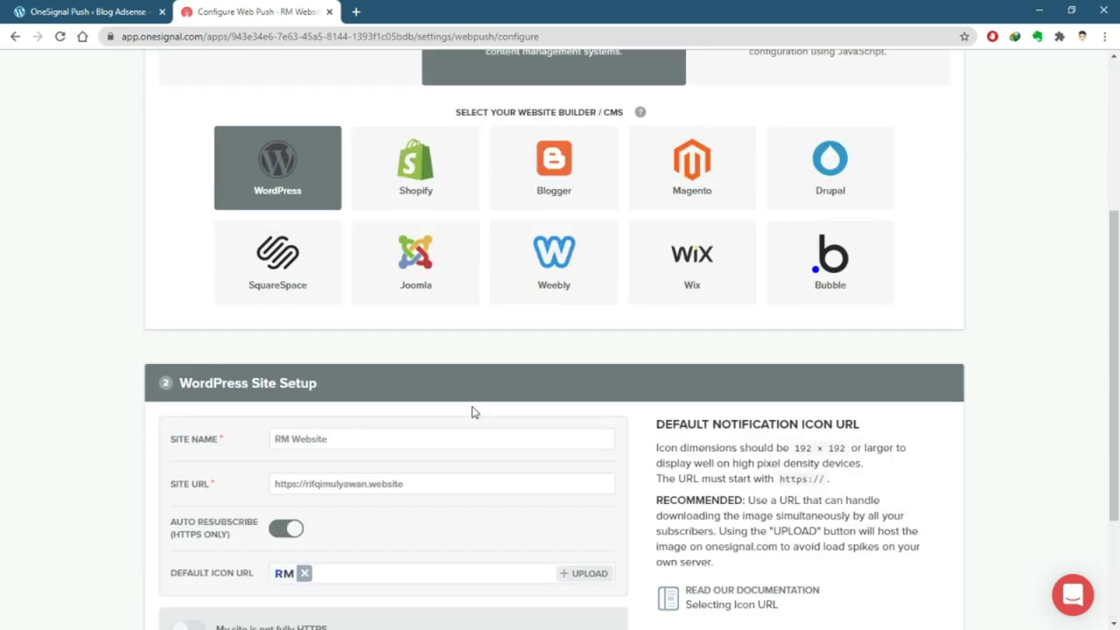
- Save the OneSignal WordPress site setup
{"action": "left_click", "coordinate": [165, 517]}
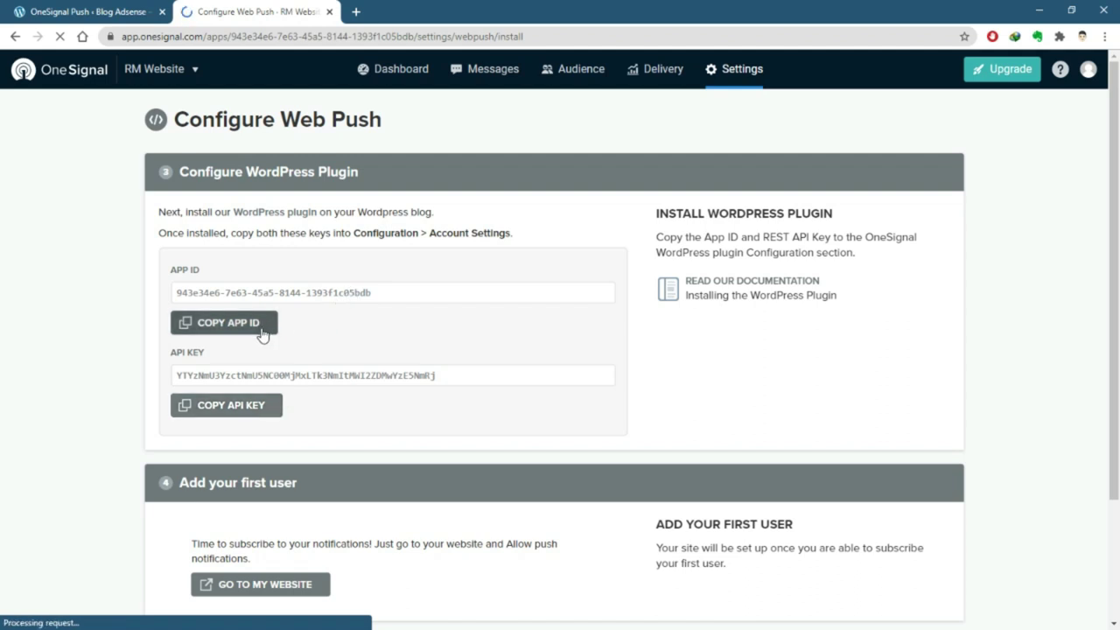
{"action": "scroll", "coordinate": [261, 335], "scroll_direction": "down", "scroll_amount": 1}
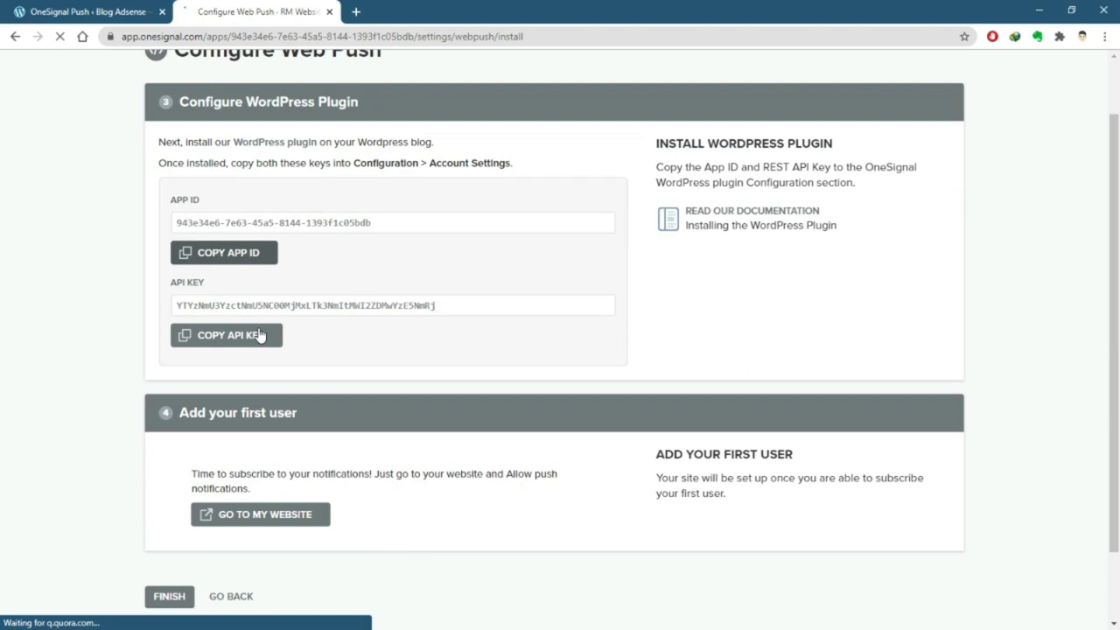
{"action": "scroll", "coordinate": [258, 354], "scroll_direction": "down", "scroll_amount": 1}
{"action": "scroll", "coordinate": [259, 352], "scroll_direction": "up", "scroll_amount": 2}
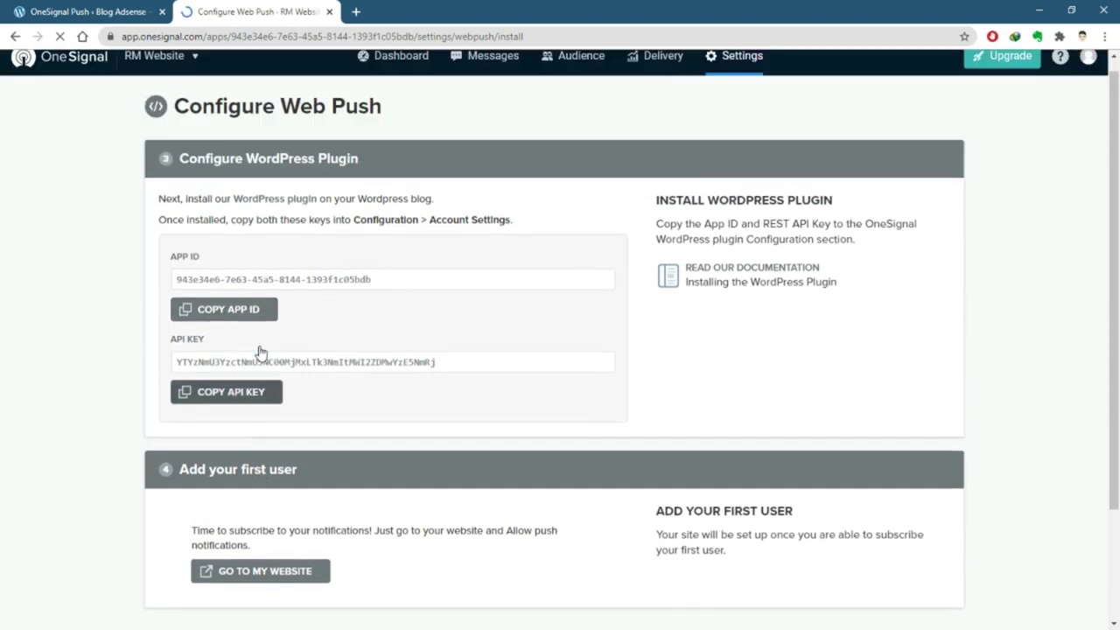
- Copy the new App ID and return to the WordPress admin tab
{"action": "left_click", "coordinate": [248, 333]}
{"action": "left_click", "coordinate": [248, 333]}
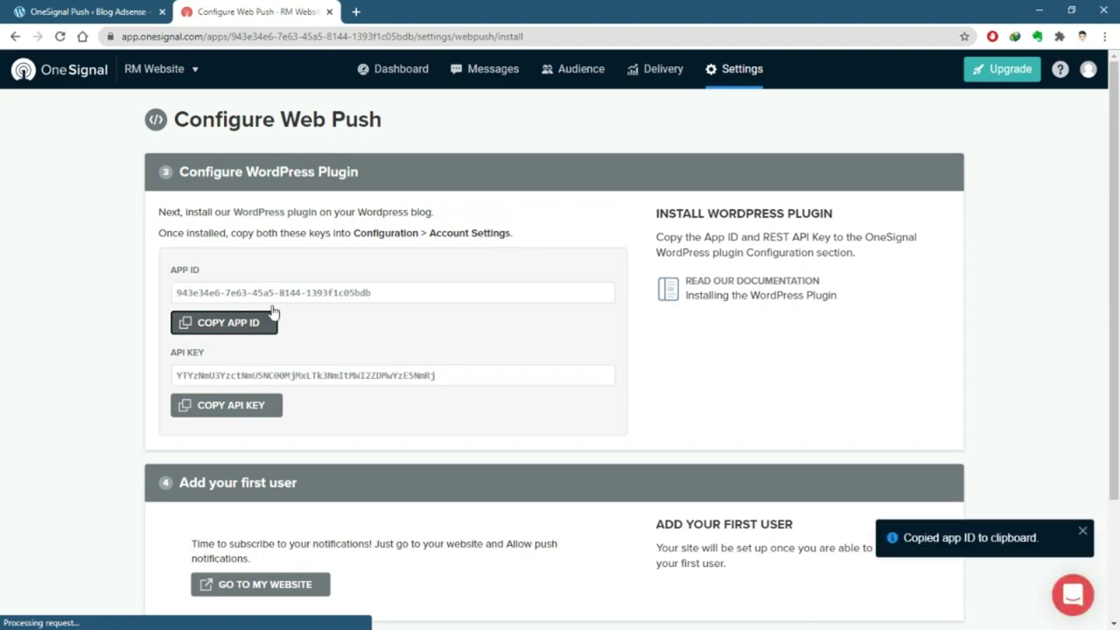
{"action": "left_click", "coordinate": [100, 11]}
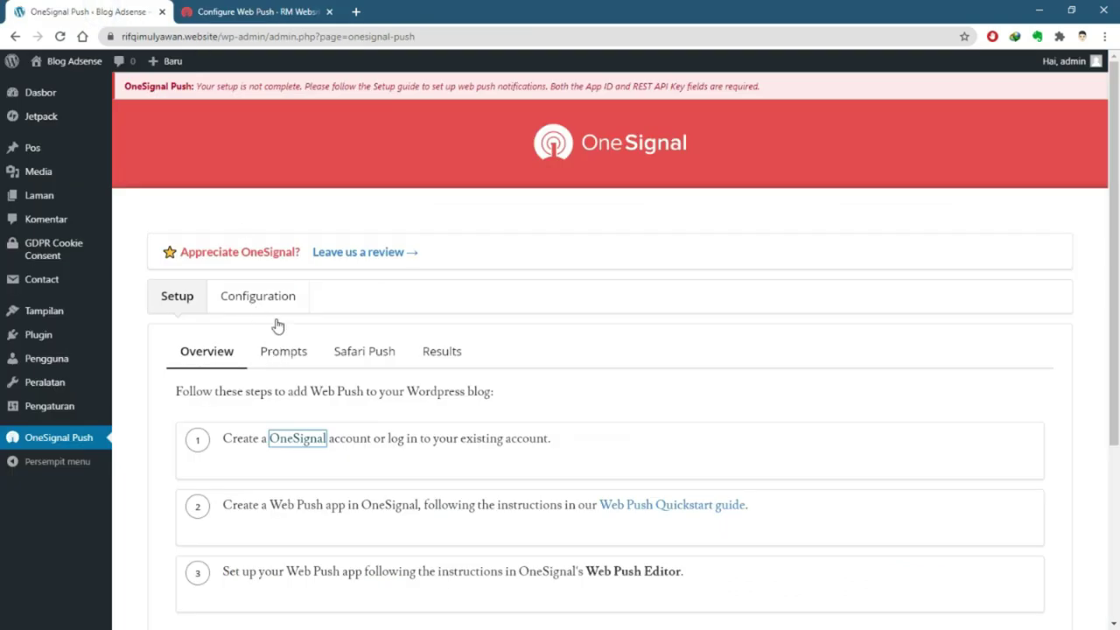
- Paste the copied App ID into the plugin's App ID field
{"action": "scroll", "coordinate": [347, 452], "scroll_direction": "down", "scroll_amount": 3}
{"action": "scroll", "coordinate": [346, 452], "scroll_direction": "up", "scroll_amount": 5}
{"action": "left_click", "coordinate": [271, 306]}
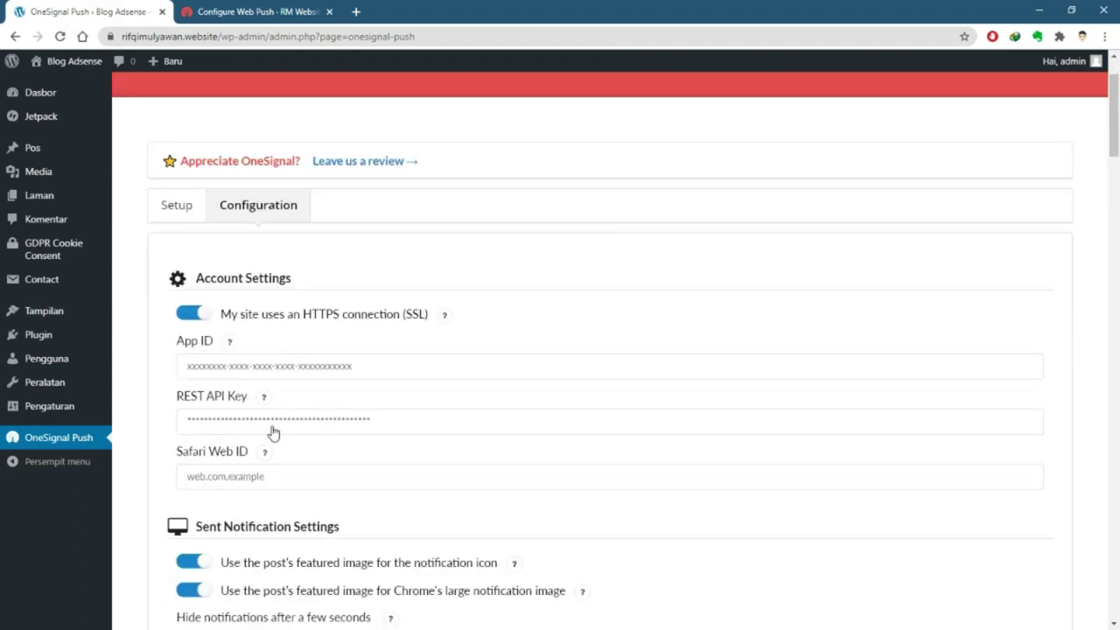
{"action": "scroll", "coordinate": [275, 430], "scroll_direction": "down", "scroll_amount": 2}
{"action": "left_click", "coordinate": [273, 319]}
{"action": "key", "text": "ctrl+v"}
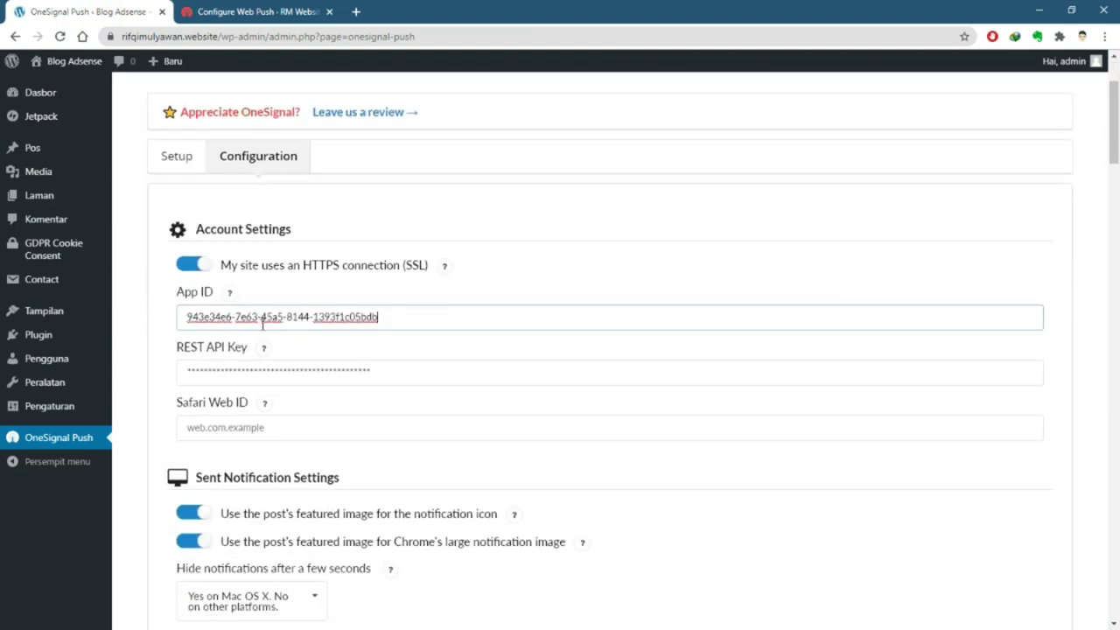
- Copy the API key from OneSignal and paste it cleanly into the REST API Key field
{"action": "left_click", "coordinate": [282, 13]}
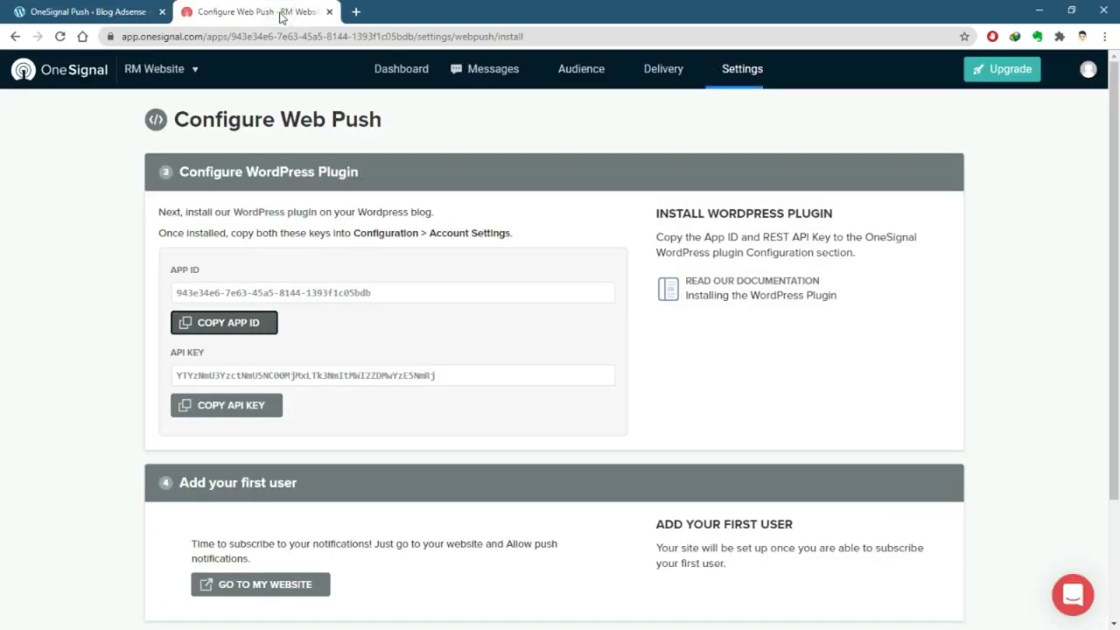
{"action": "left_click", "coordinate": [338, 377]}
{"action": "left_click", "coordinate": [229, 405]}
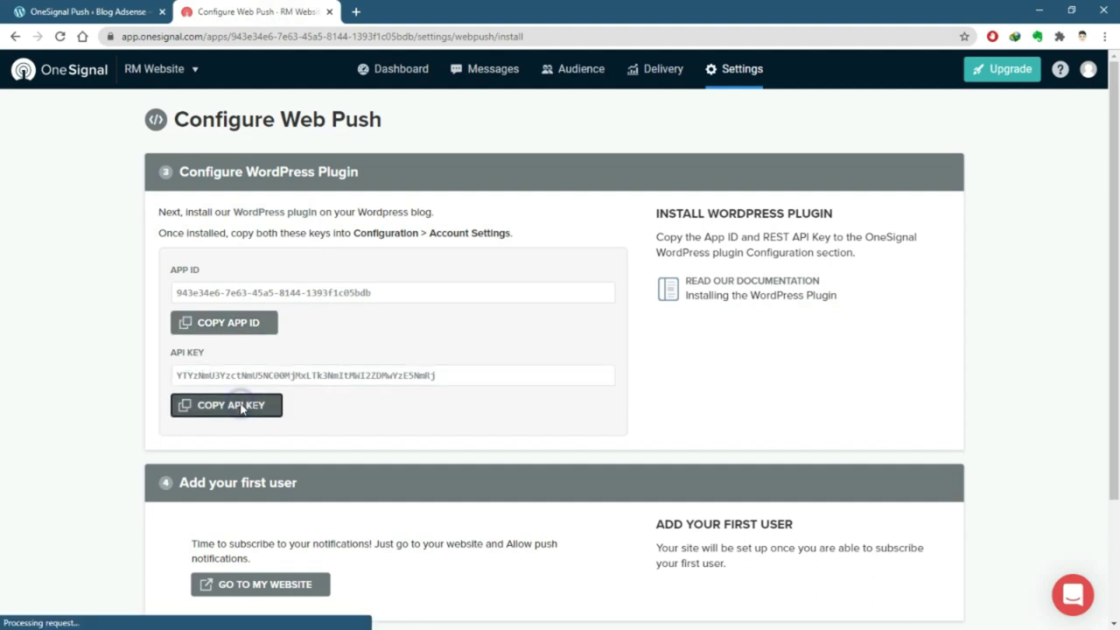
{"action": "left_click", "coordinate": [100, 10]}
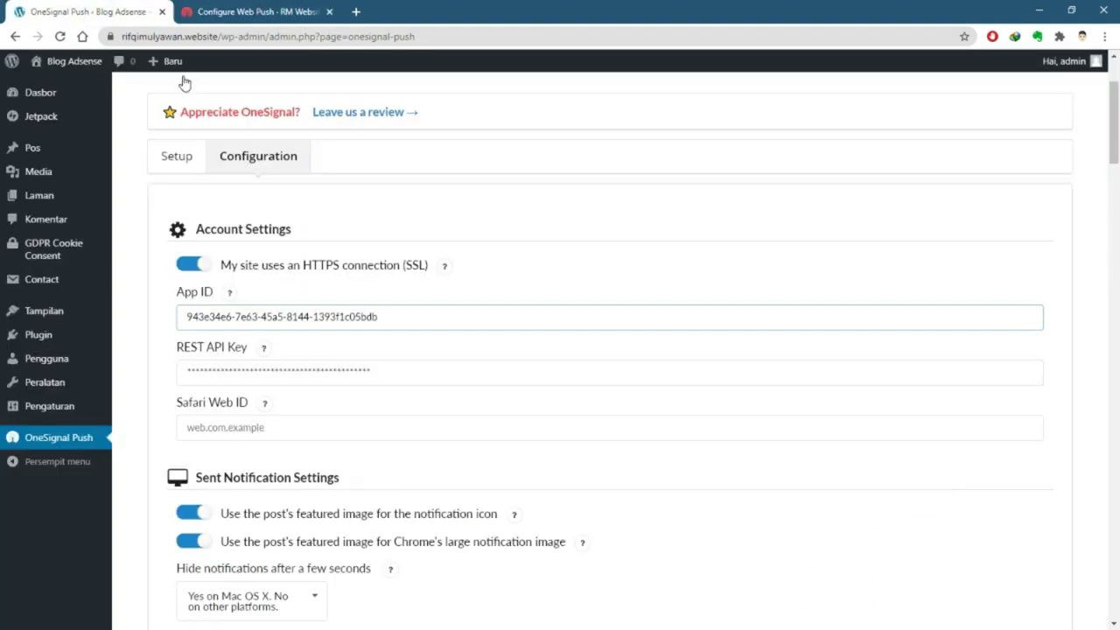
{"action": "left_click", "coordinate": [282, 374]}
{"action": "key", "text": "ctrl+v"}
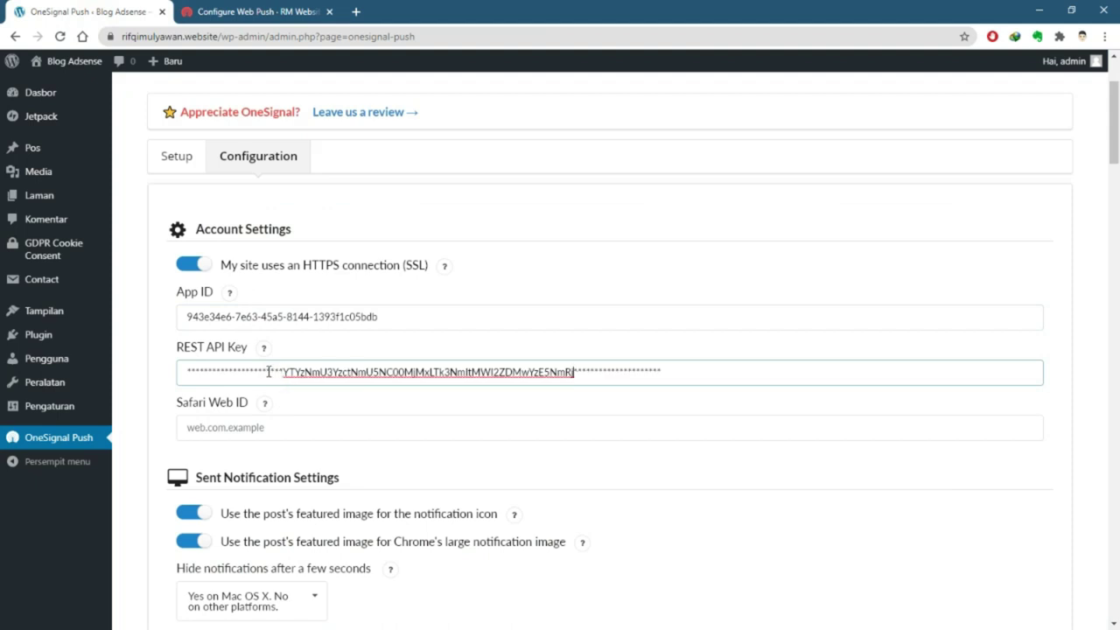
{"action": "key", "text": "ctrl+a"}
{"action": "key", "text": "ctrl+v"}
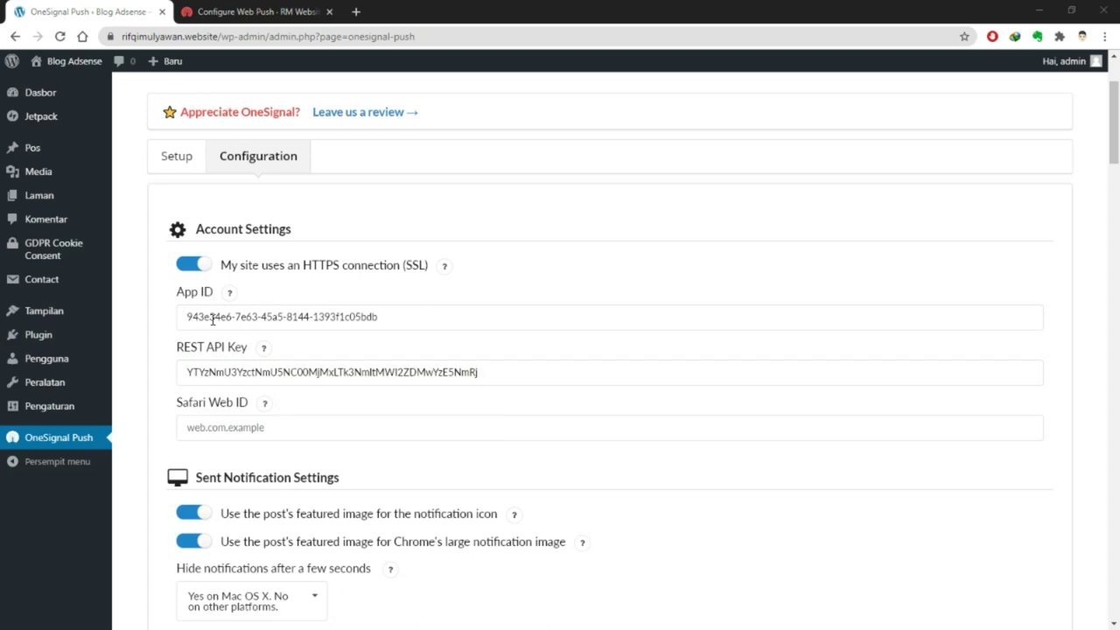
{"action": "left_click", "coordinate": [284, 11]}
{"action": "scroll", "coordinate": [310, 299], "scroll_direction": "down", "scroll_amount": 2}
{"action": "scroll", "coordinate": [311, 299], "scroll_direction": "up", "scroll_amount": 2}
- Replace the notification title with the saved 'Ada update terbaru! Ayo kita lihat!' suggestion
{"action": "left_click", "coordinate": [99, 11]}
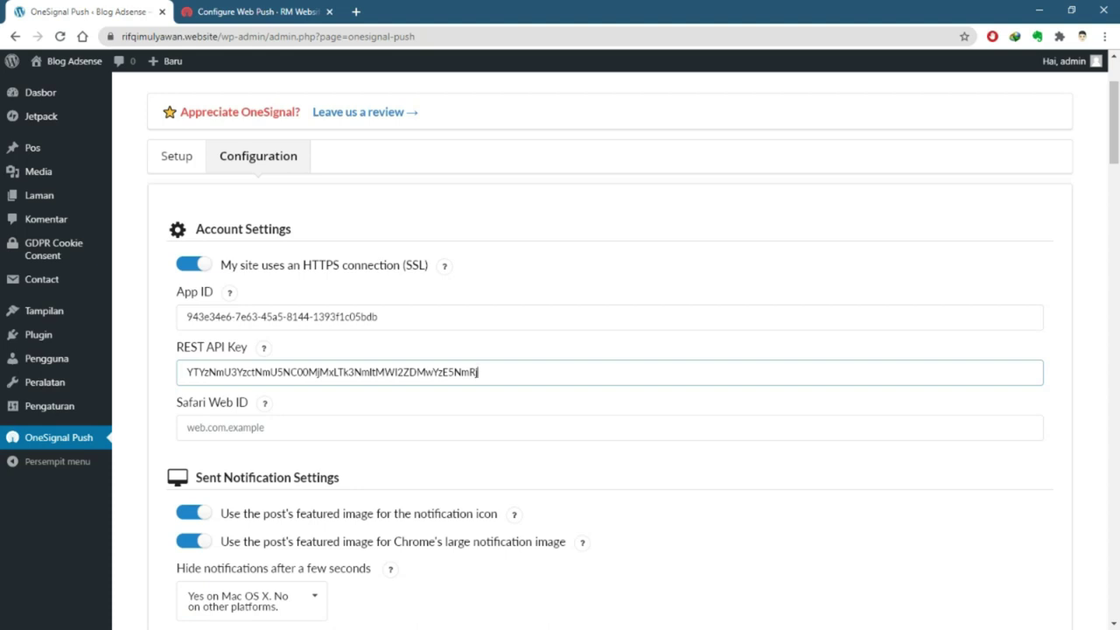
{"action": "scroll", "coordinate": [417, 336], "scroll_direction": "down", "scroll_amount": 3}
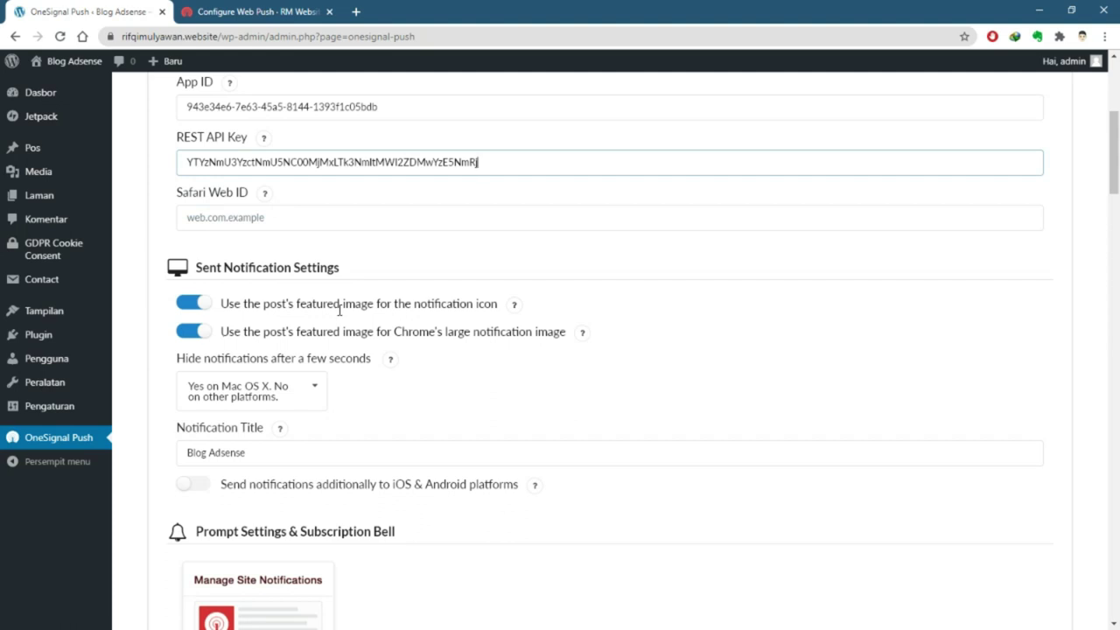
{"action": "scroll", "coordinate": [338, 306], "scroll_direction": "down", "scroll_amount": 1}
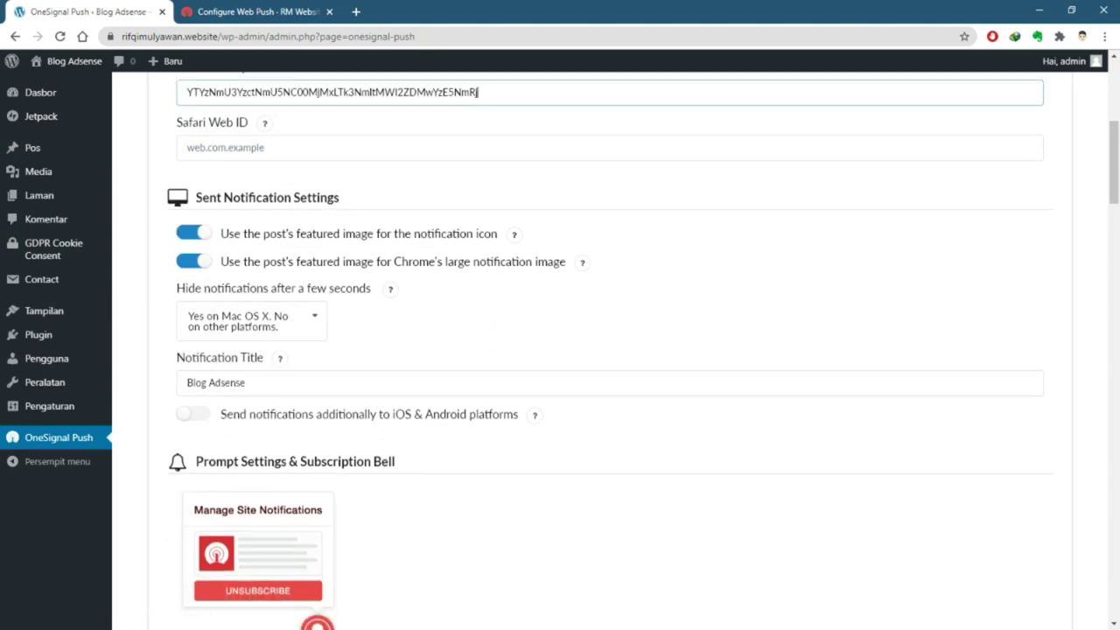
{"action": "left_click", "coordinate": [311, 382]}
{"action": "key", "text": "ctrl+a"}
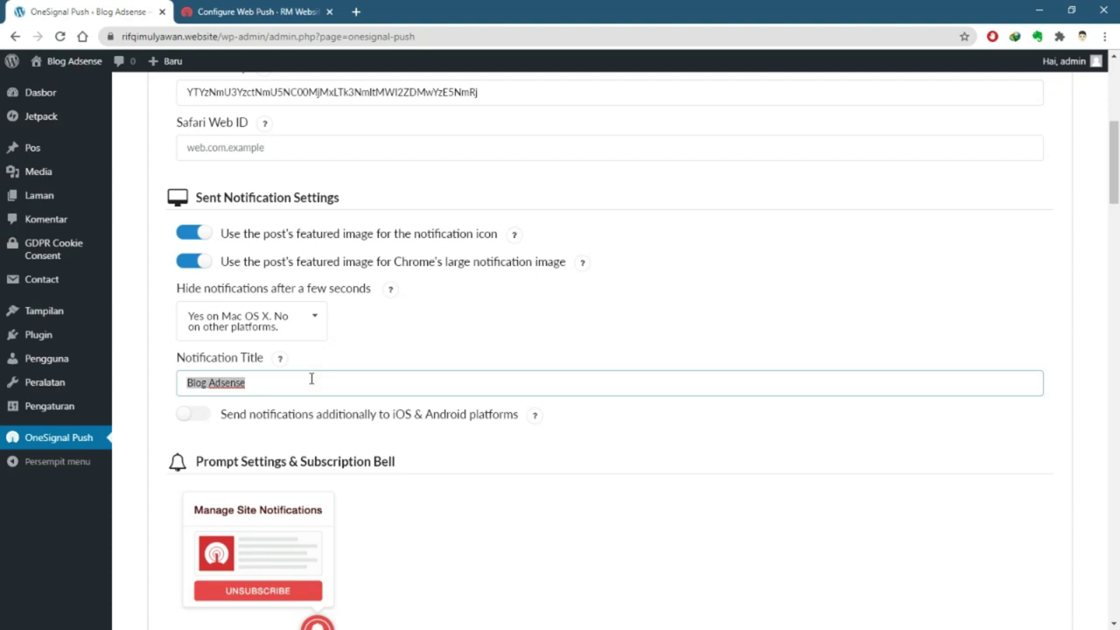
{"action": "type", "text": "A"}
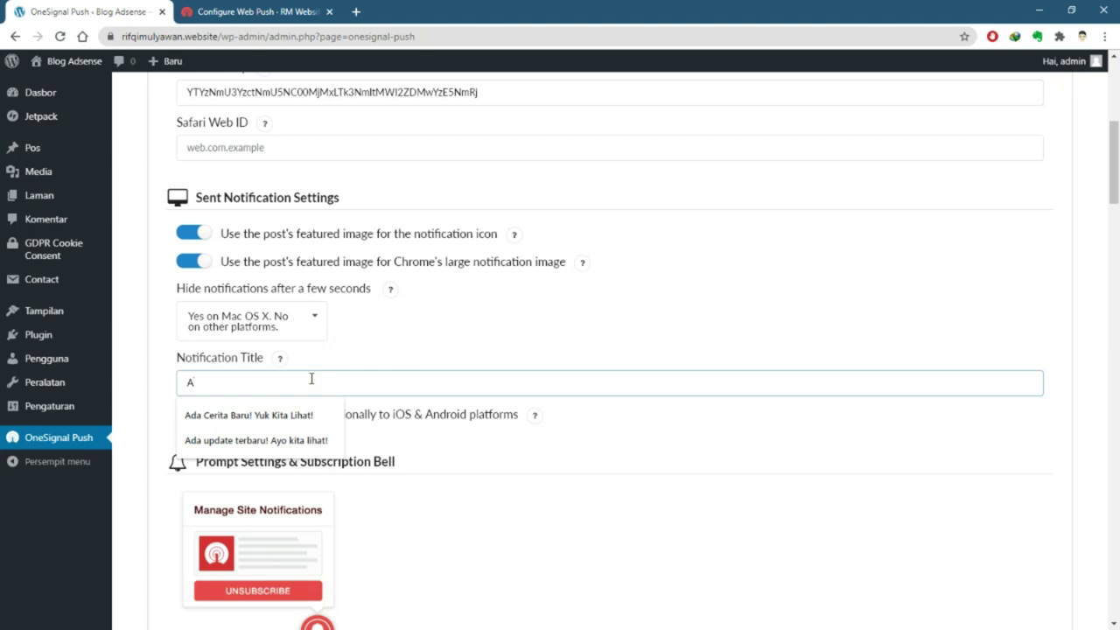
{"action": "key", "text": "Down"}
{"action": "key", "text": "Down"}
{"action": "key", "text": "Return"}
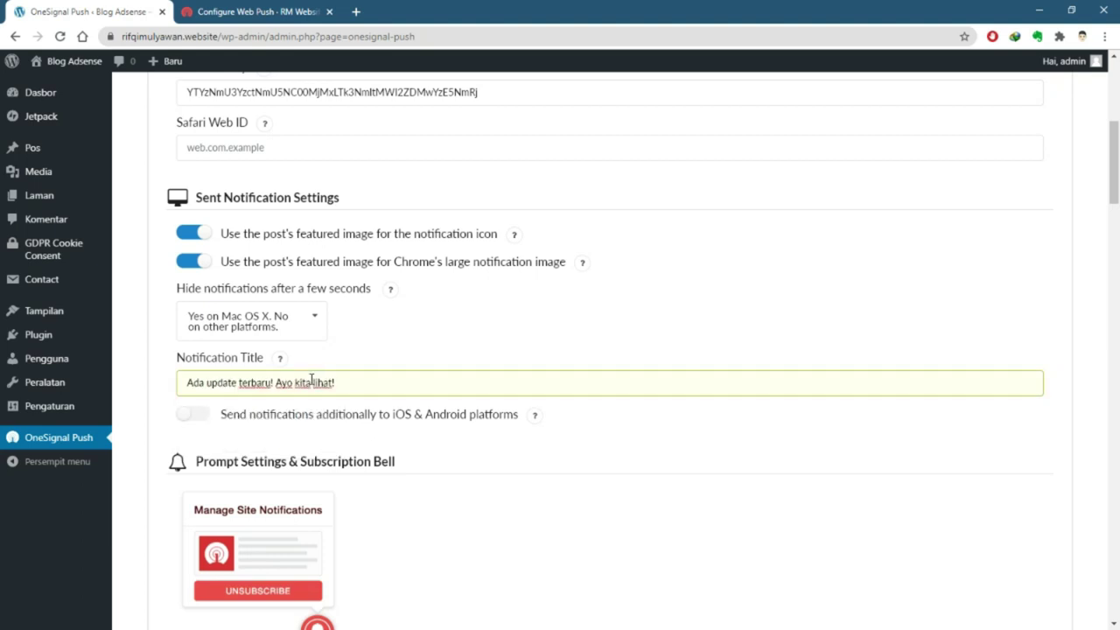
- Disable the Subscription Bell and enable the automatic Slide Prompt for new visitors
{"action": "scroll", "coordinate": [359, 330], "scroll_direction": "down", "scroll_amount": 1}
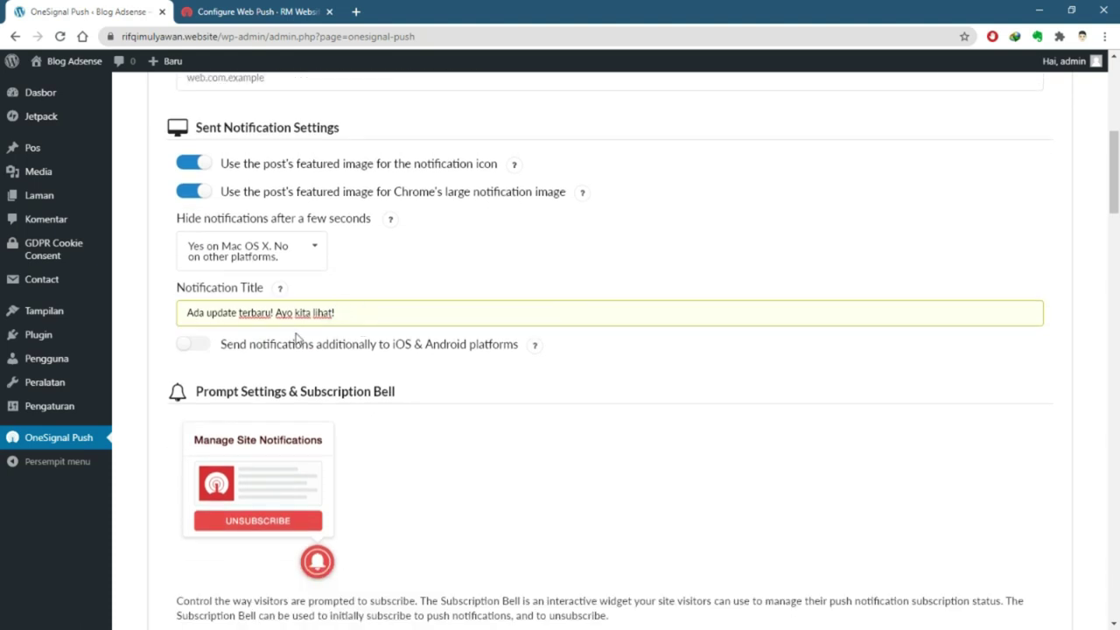
{"action": "scroll", "coordinate": [298, 337], "scroll_direction": "down", "scroll_amount": 4}
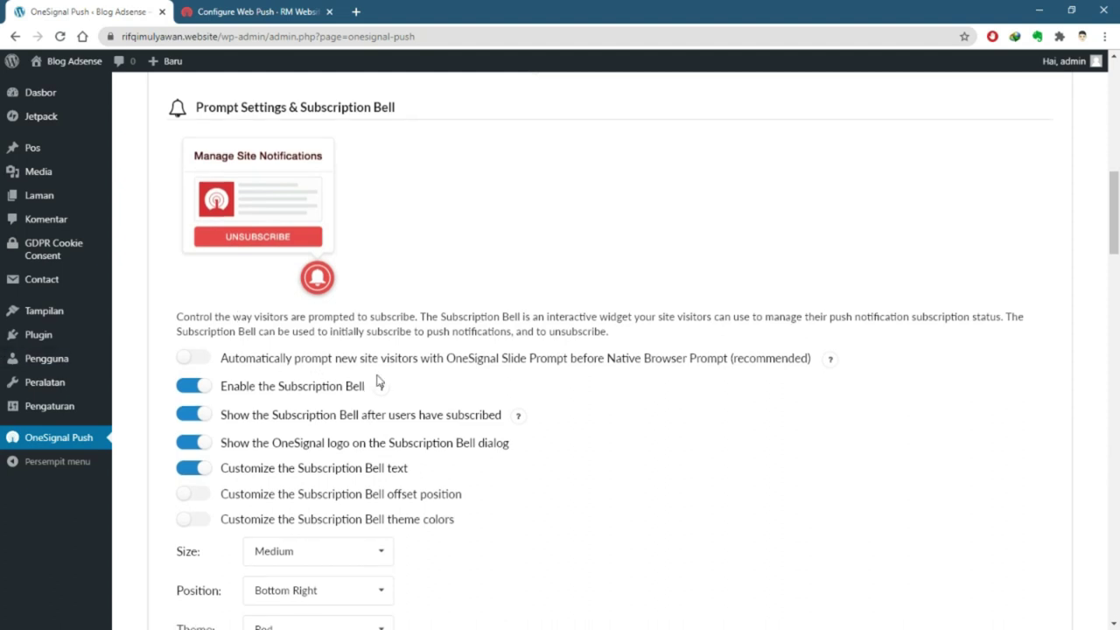
{"action": "scroll", "coordinate": [372, 381], "scroll_direction": "down", "scroll_amount": 2}
{"action": "left_click", "coordinate": [188, 253]}
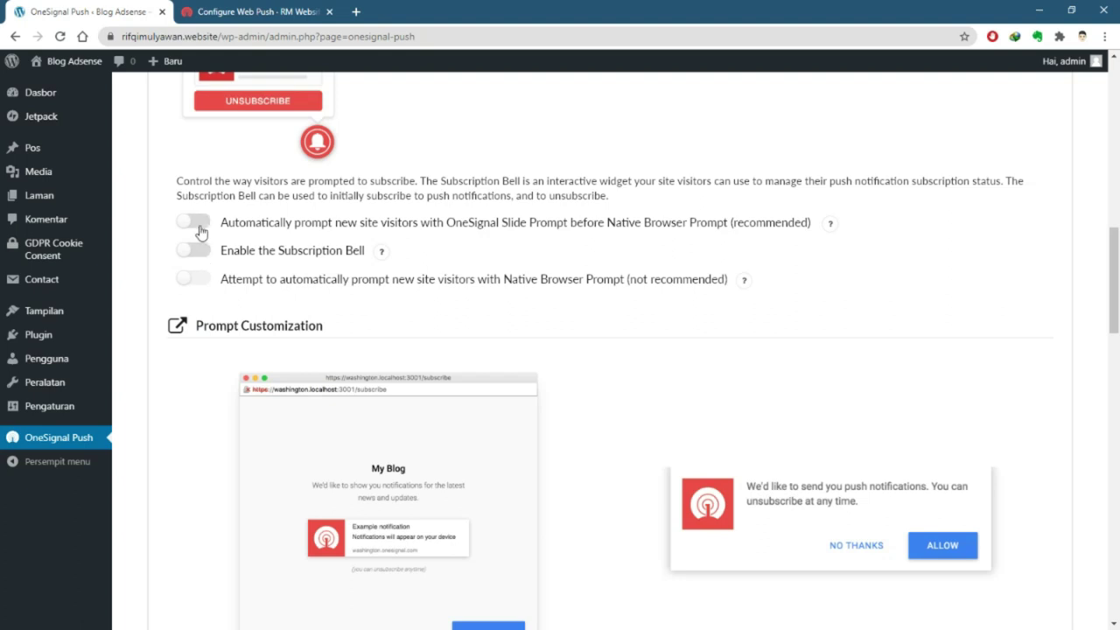
{"action": "left_click", "coordinate": [201, 227]}
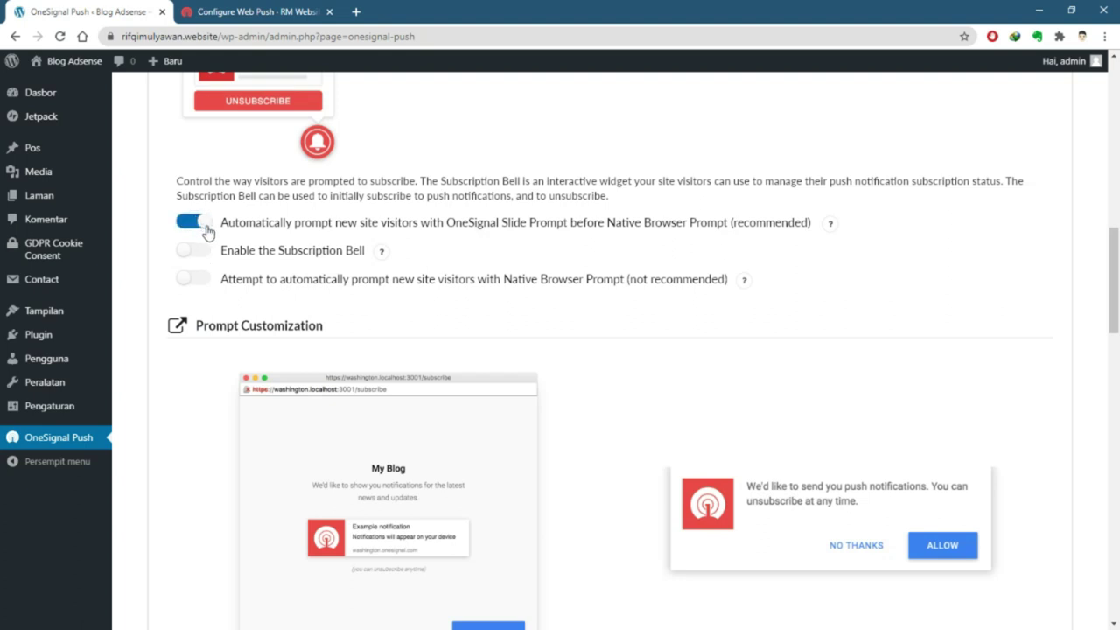
{"action": "scroll", "coordinate": [311, 271], "scroll_direction": "down", "scroll_amount": 5}
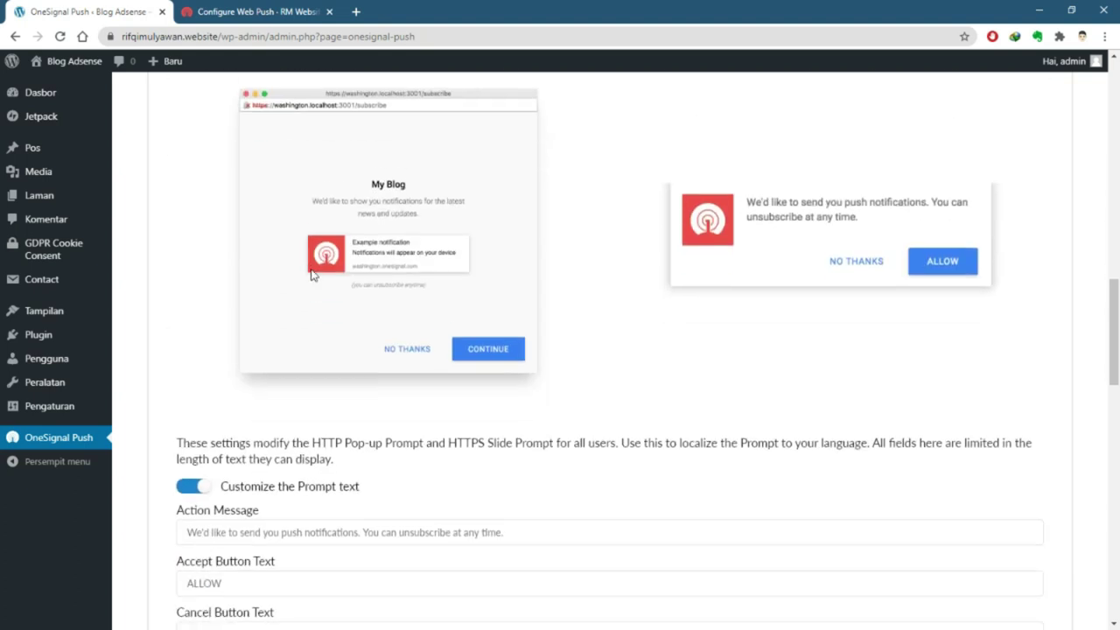
{"action": "scroll", "coordinate": [311, 276], "scroll_direction": "down", "scroll_amount": 1}
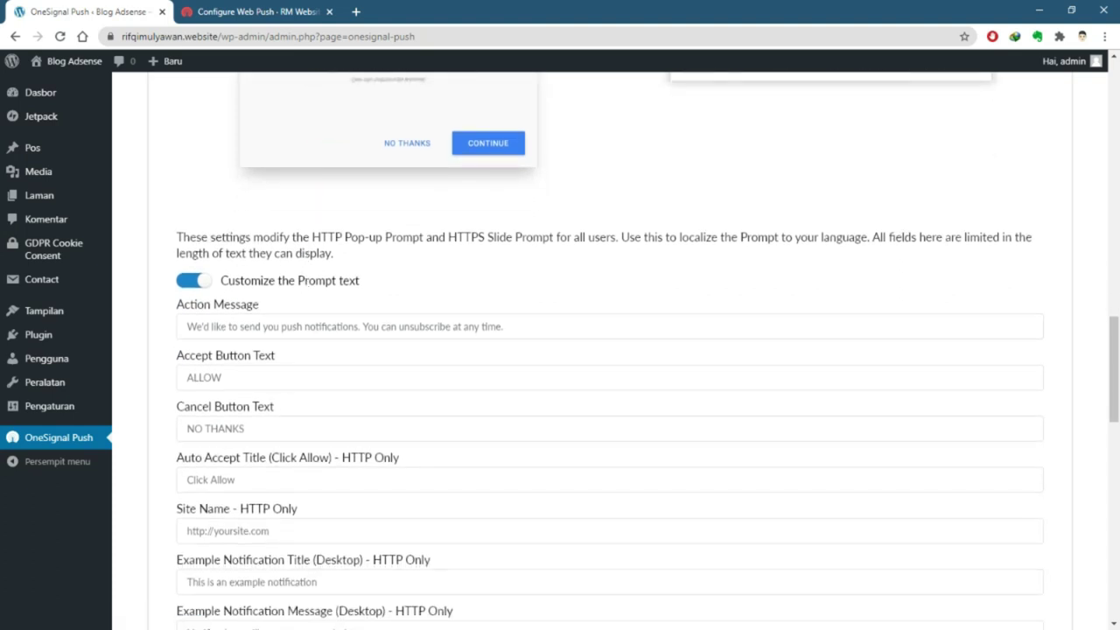
- Fill the Action Message from autofill and set the button texts to 'Terima' and 'Batal'
{"action": "left_click", "coordinate": [349, 327]}
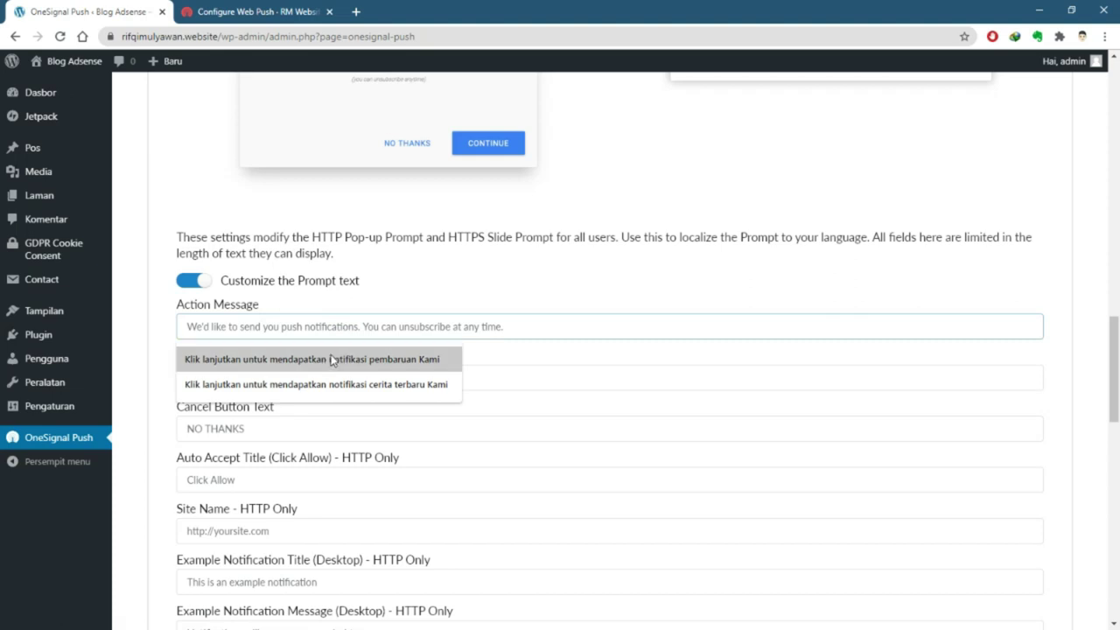
{"action": "left_click", "coordinate": [330, 360]}
{"action": "scroll", "coordinate": [334, 349], "scroll_direction": "down", "scroll_amount": 1}
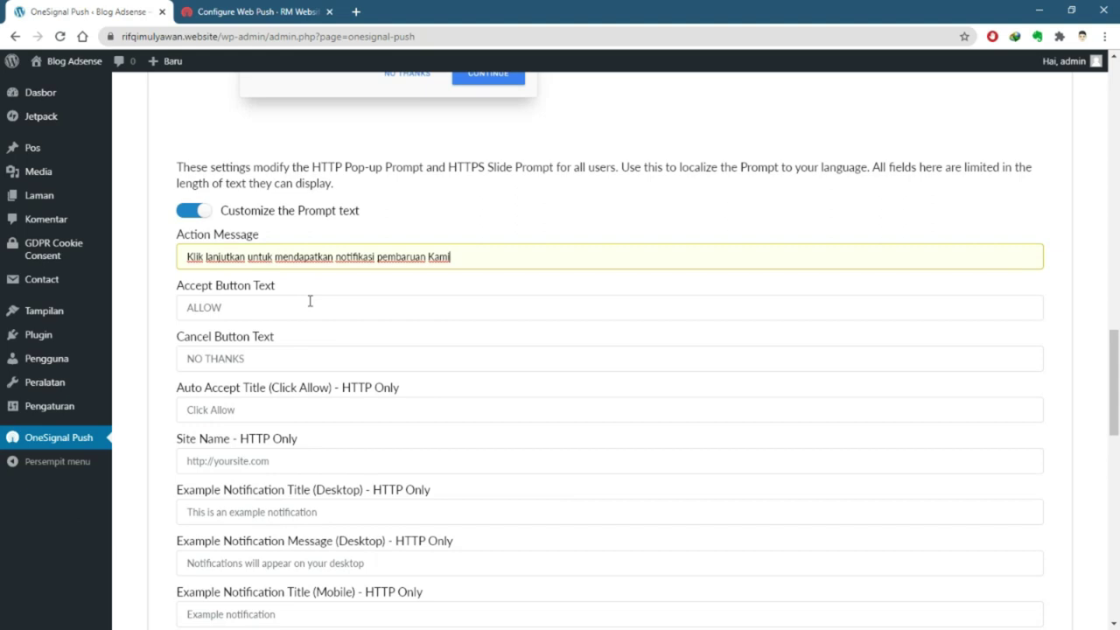
{"action": "left_click", "coordinate": [309, 300]}
{"action": "type", "text": "Ter"}
{"action": "type", "text": "ima"}
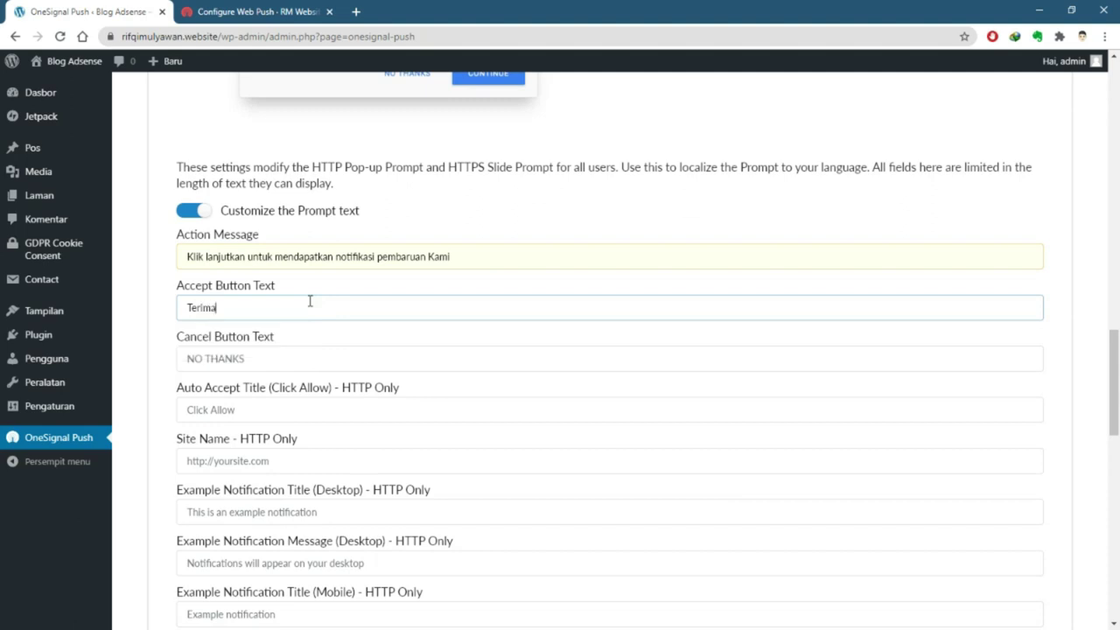
{"action": "key", "text": "Tab"}
{"action": "type", "text": "K"}
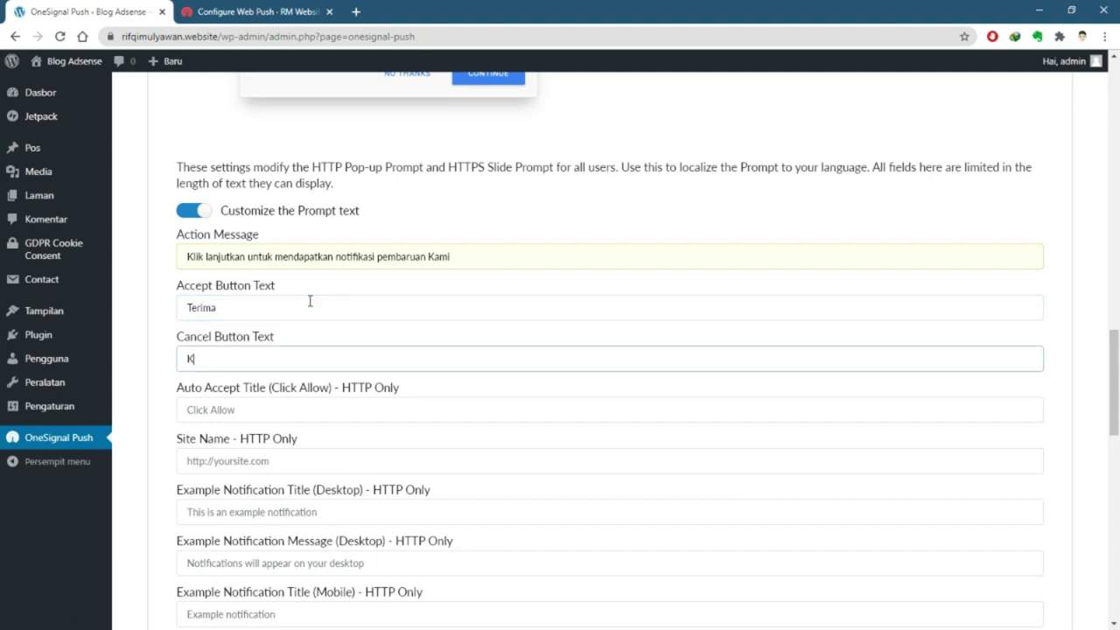
{"action": "key", "text": "BackSpace"}
{"action": "type", "text": "Batal"}
- Set the Auto Accept Title to 'Klik Terima' and enter the site's URL as Site Name
{"action": "scroll", "coordinate": [306, 301], "scroll_direction": "down", "scroll_amount": 1}
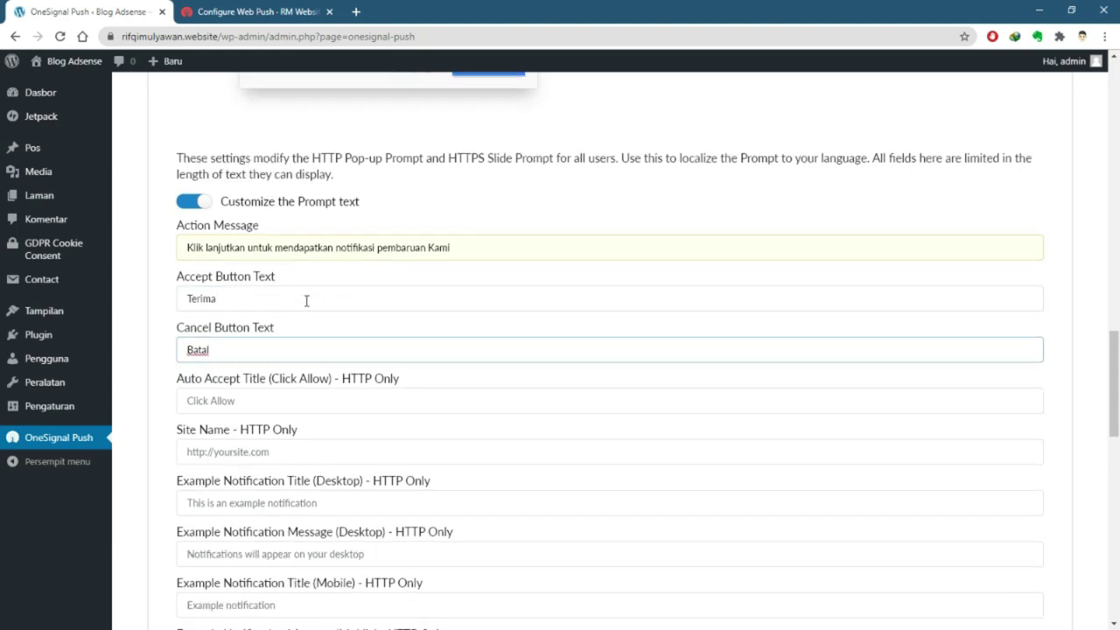
{"action": "left_click", "coordinate": [300, 340]}
{"action": "type", "text": "Klik Terima"}
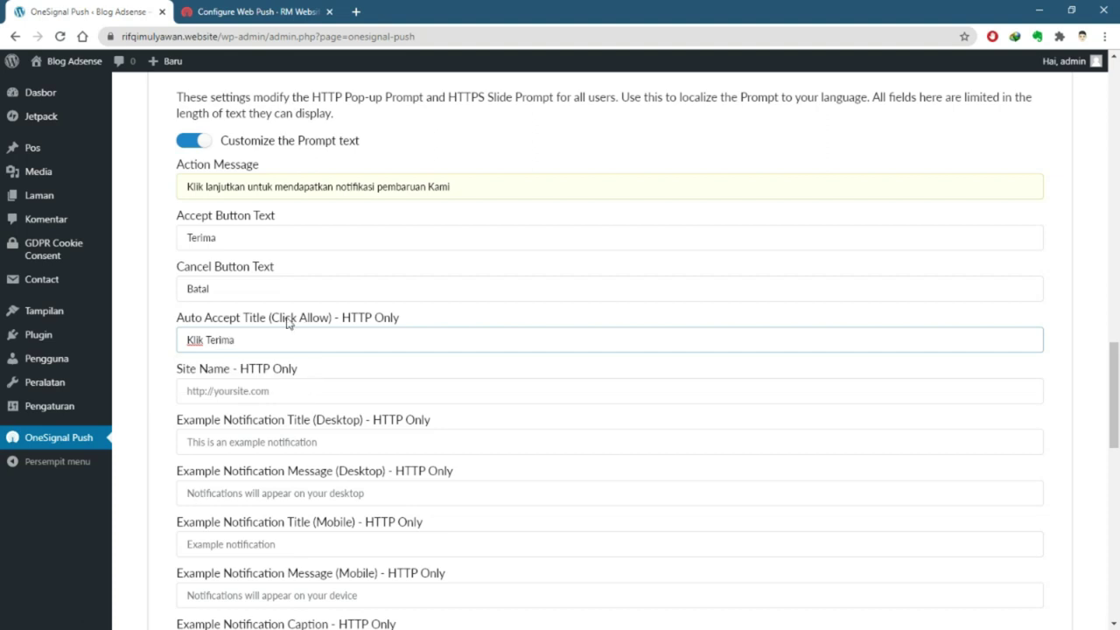
{"action": "scroll", "coordinate": [289, 321], "scroll_direction": "down", "scroll_amount": 1}
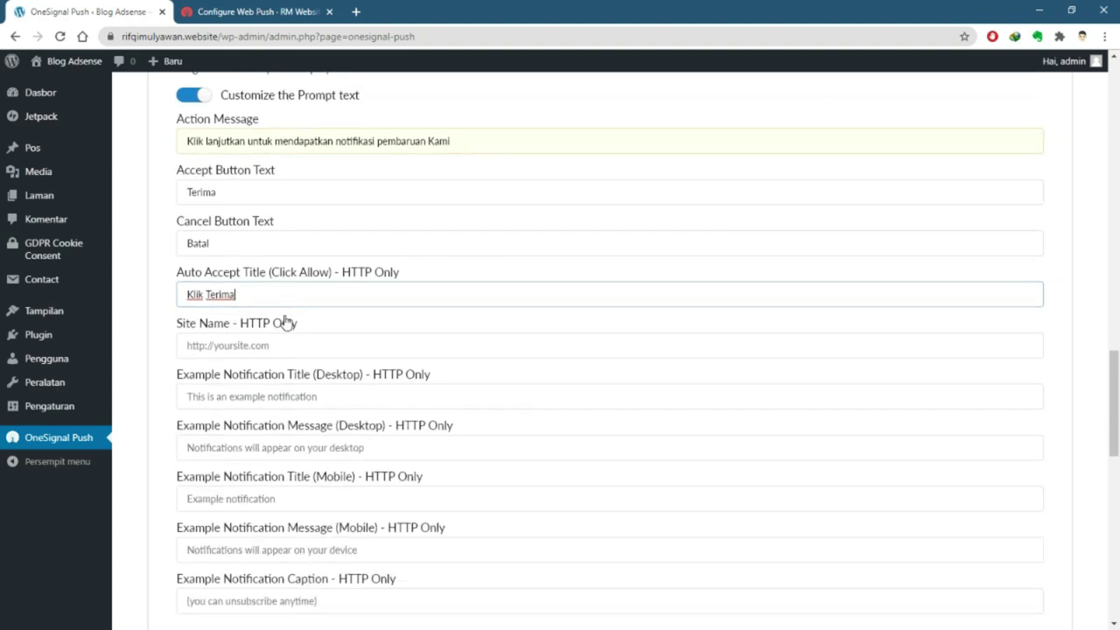
{"action": "left_click", "coordinate": [288, 319]}
{"action": "type", "text": "htt"}
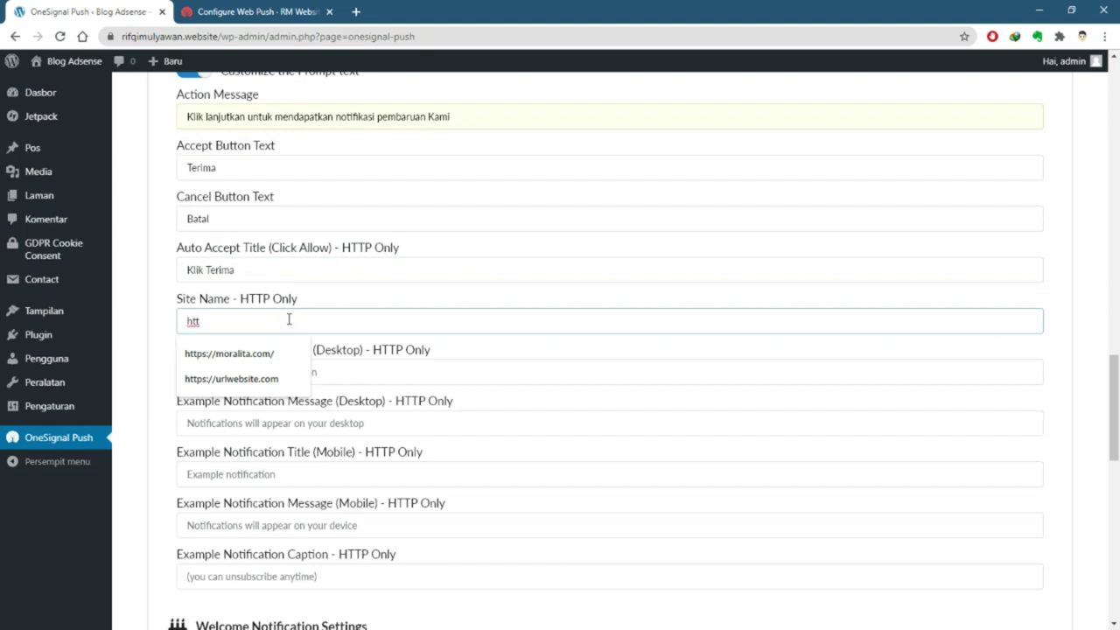
{"action": "type", "text": "ps://rifqi"}
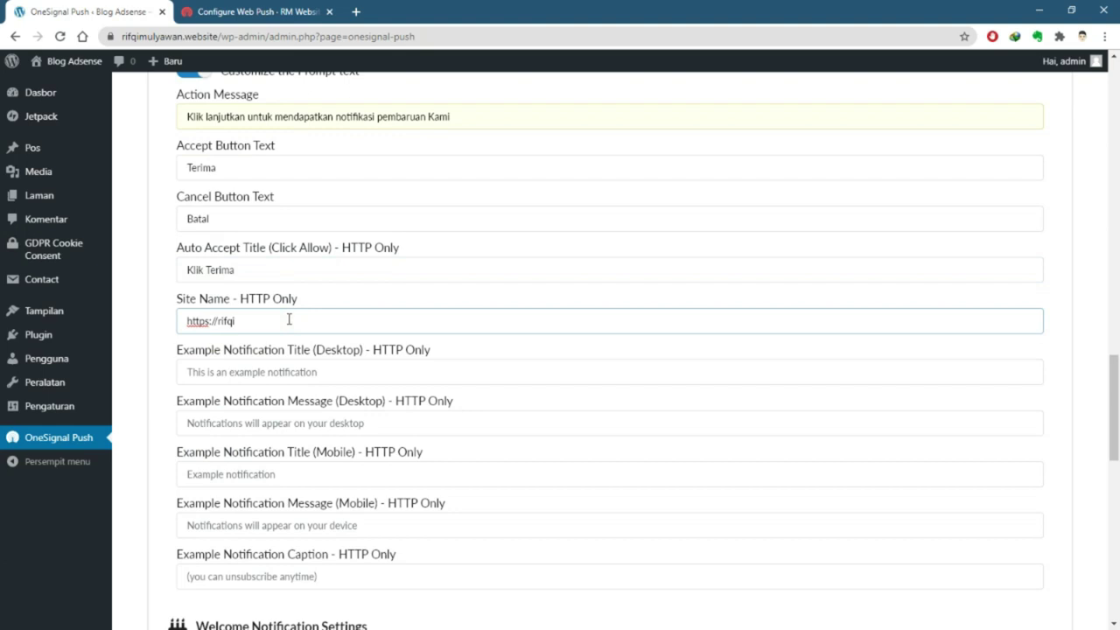
{"action": "type", "text": "mulyawan.w"}
{"action": "key", "text": "ctrl+a"}
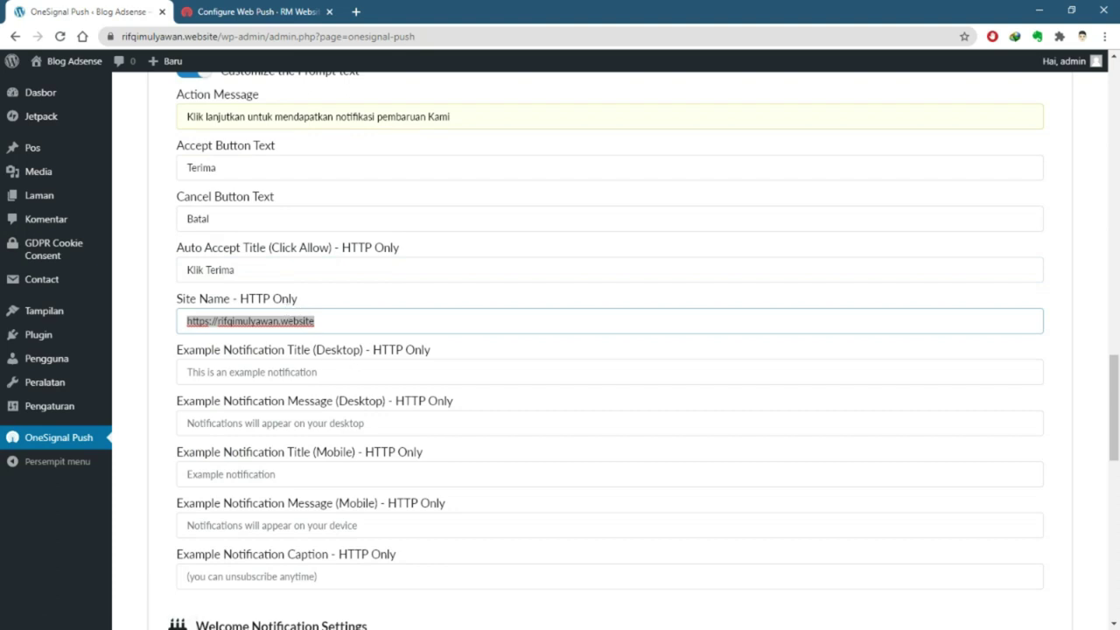
- Set the desktop example title to 'Blog Adsense' and fill its message from the saved prompt text
{"action": "left_click", "coordinate": [331, 374]}
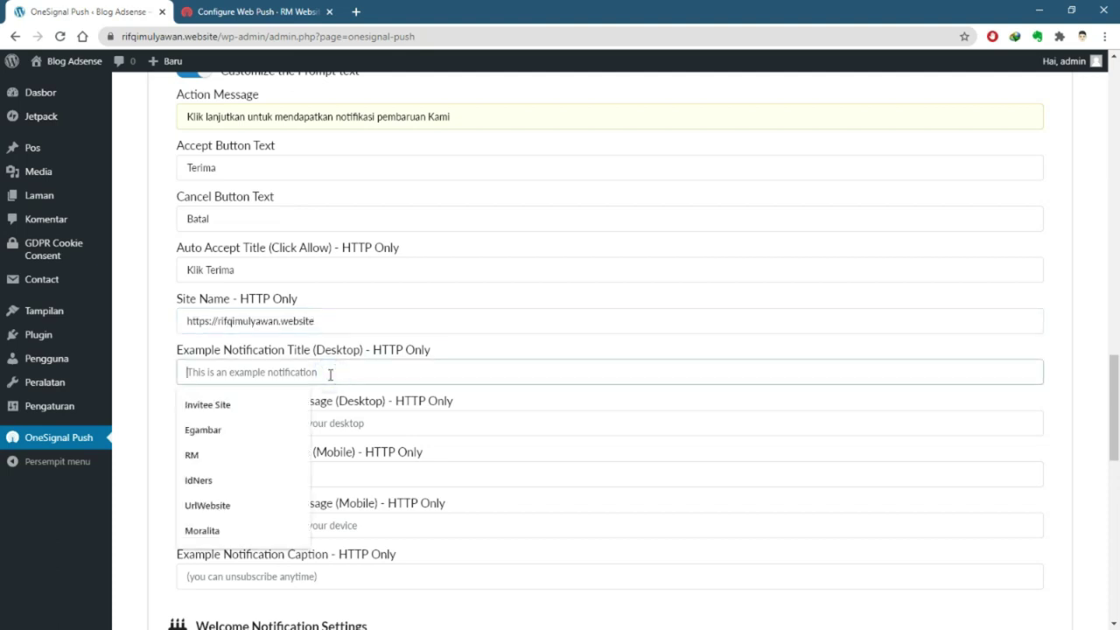
{"action": "type", "text": "Blog Adsense"}
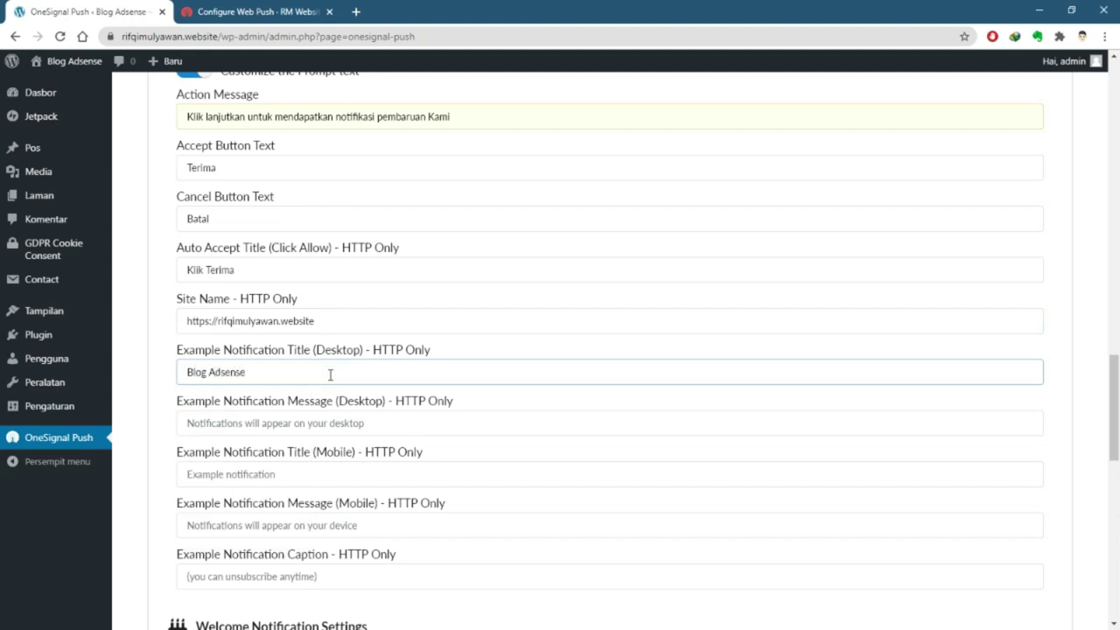
{"action": "scroll", "coordinate": [274, 378], "scroll_direction": "down", "scroll_amount": 1}
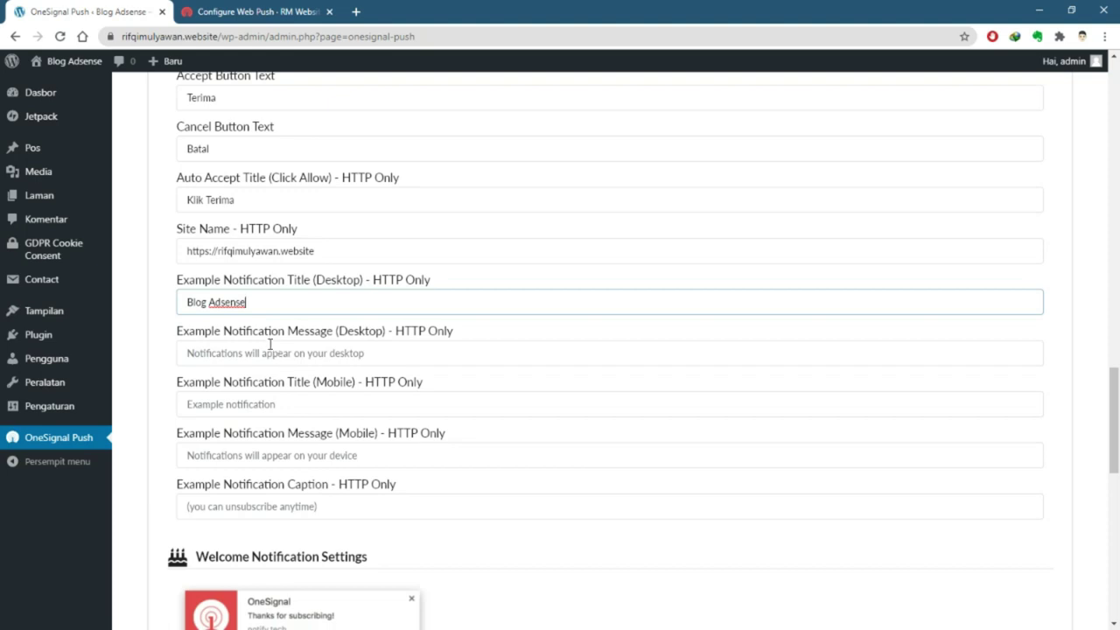
{"action": "left_click", "coordinate": [273, 351]}
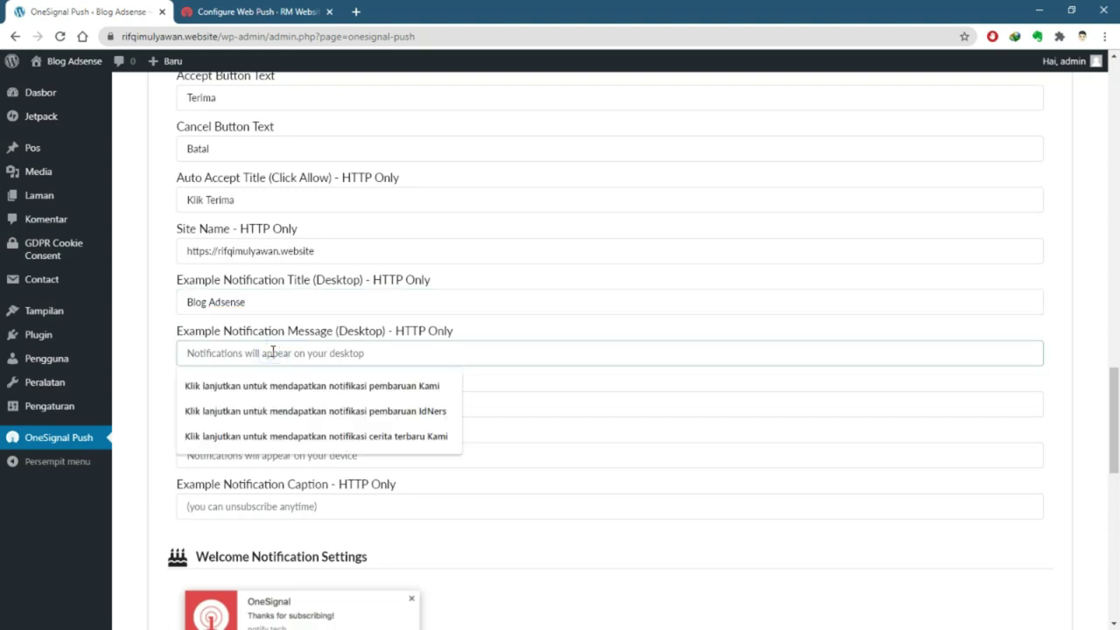
{"action": "left_click", "coordinate": [295, 394]}
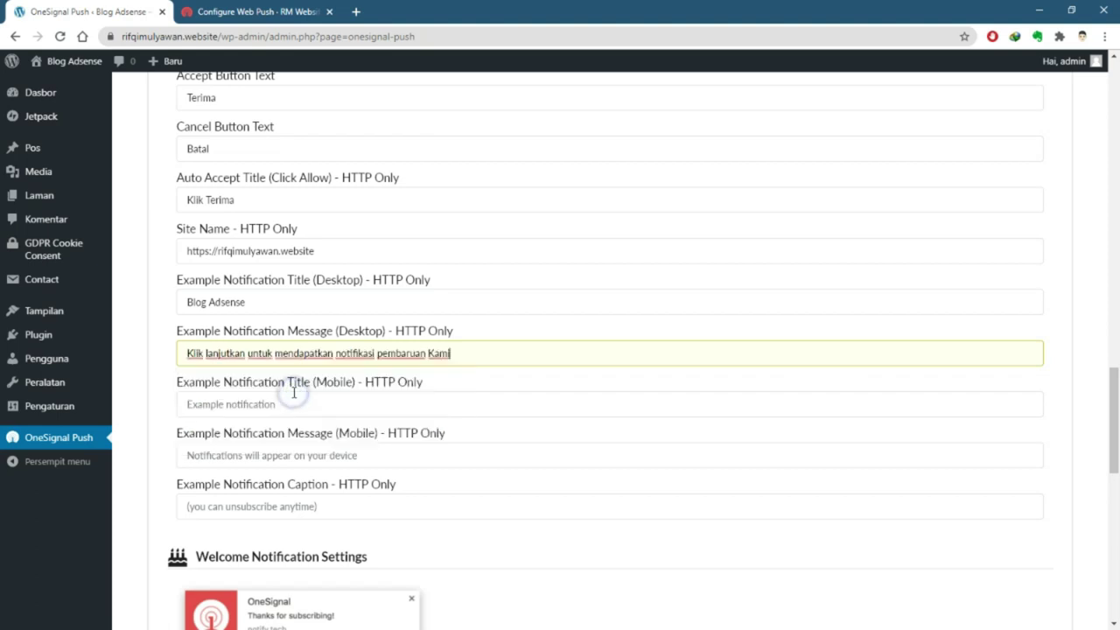
{"action": "scroll", "coordinate": [294, 392], "scroll_direction": "up", "scroll_amount": 2}
{"action": "scroll", "coordinate": [295, 388], "scroll_direction": "down", "scroll_amount": 1}
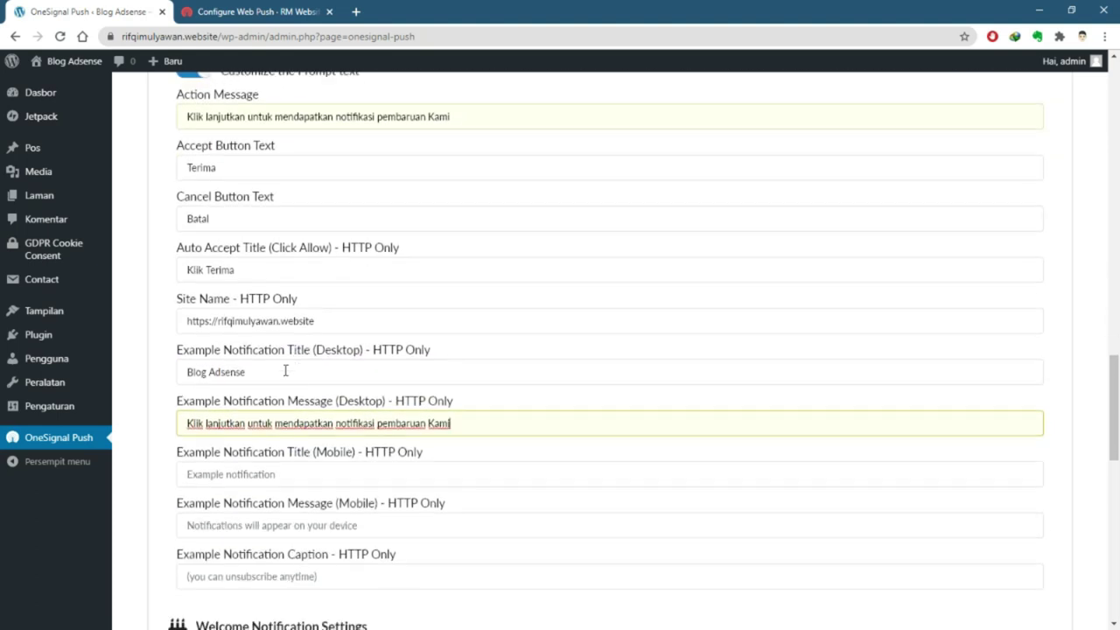
{"action": "scroll", "coordinate": [286, 370], "scroll_direction": "down", "scroll_amount": 1}
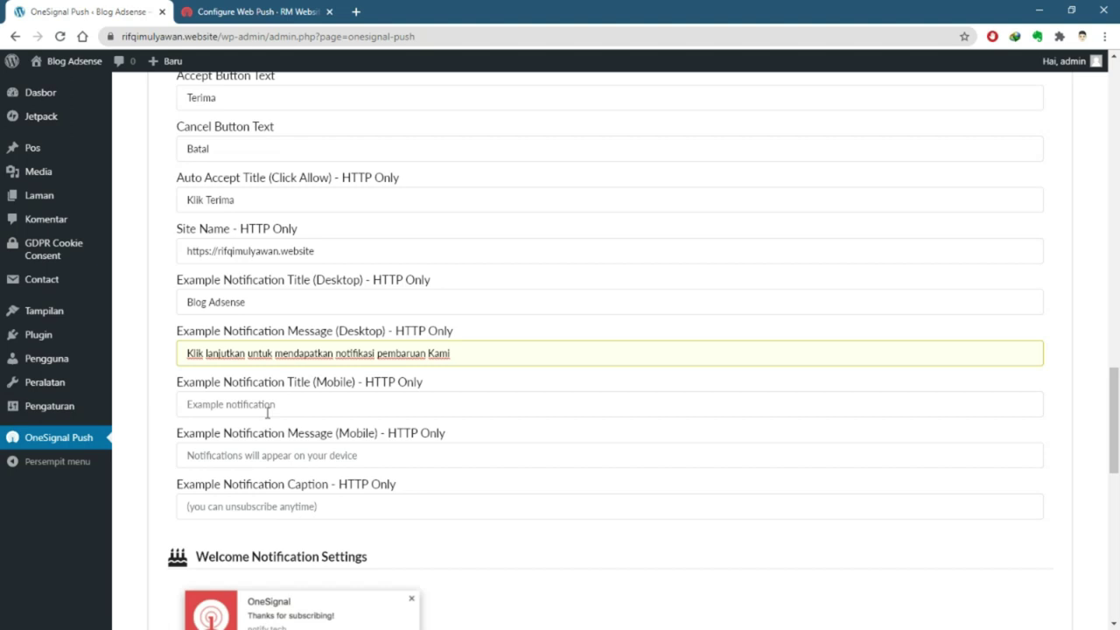
- Set the mobile example title to 'Blog Adsense' and copy the desktop message into the mobile message
{"action": "left_click", "coordinate": [268, 407]}
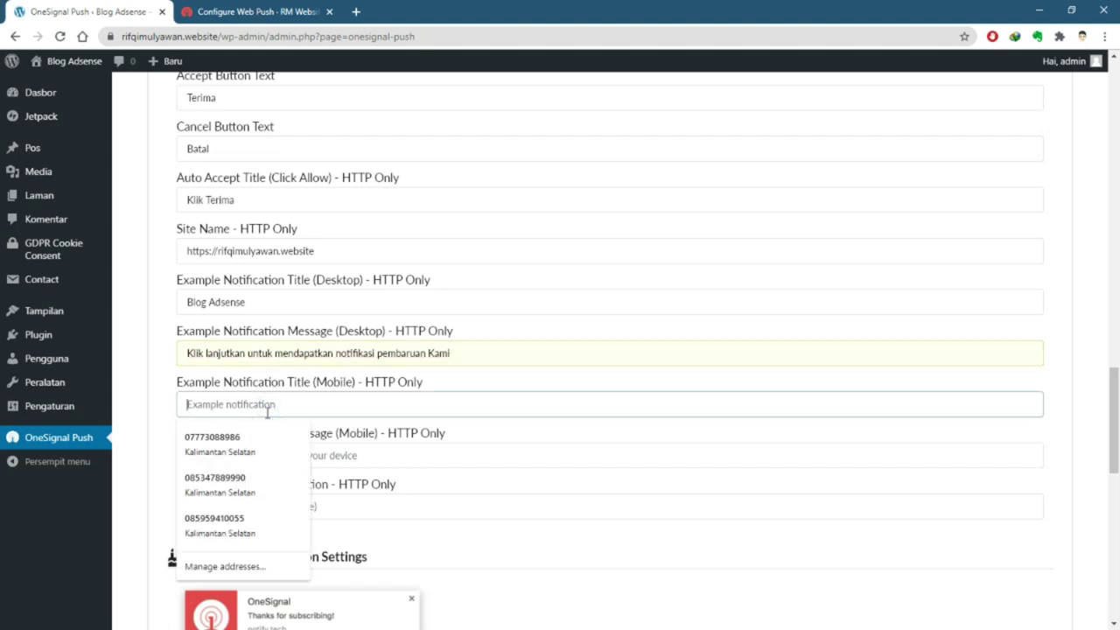
{"action": "type", "text": "Blog Adsense"}
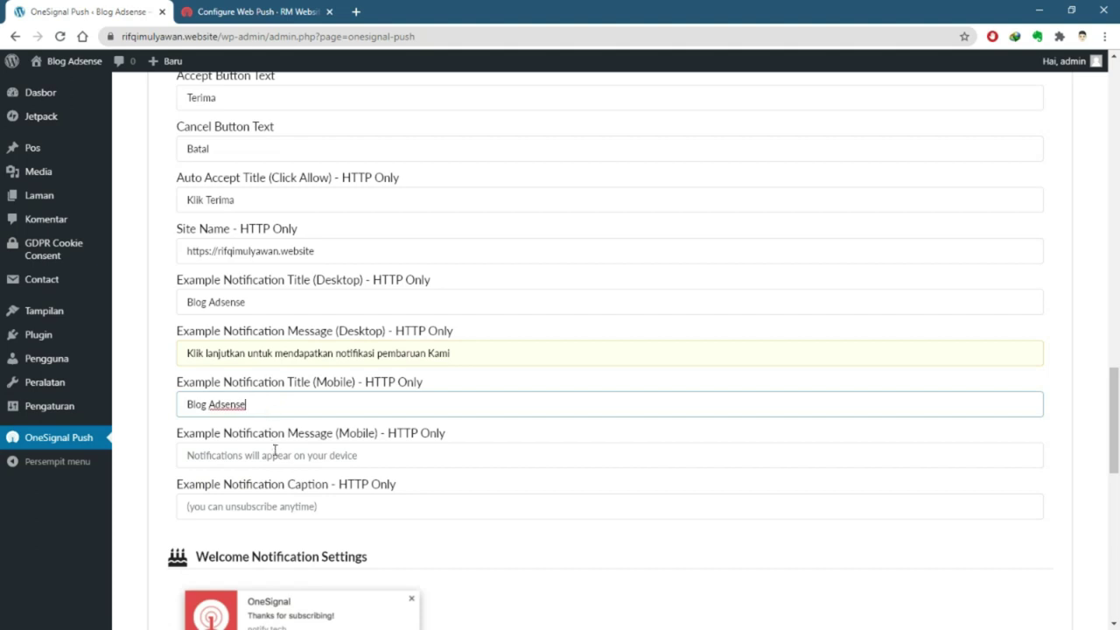
{"action": "left_click", "coordinate": [275, 449]}
{"action": "scroll", "coordinate": [274, 455], "scroll_direction": "down", "scroll_amount": 1}
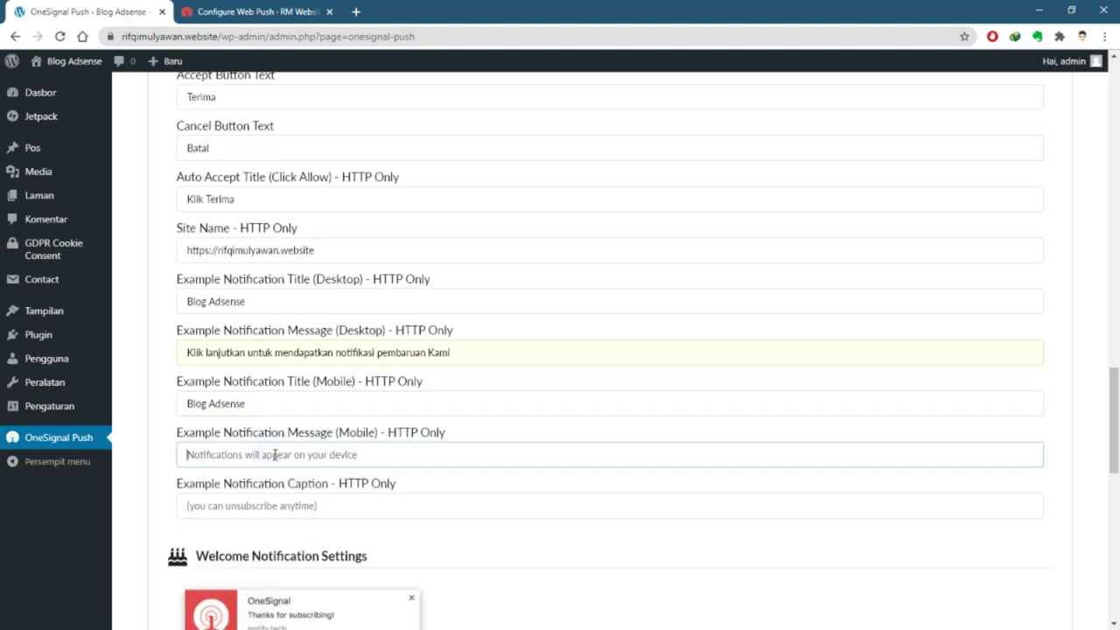
{"action": "left_click", "coordinate": [364, 387]}
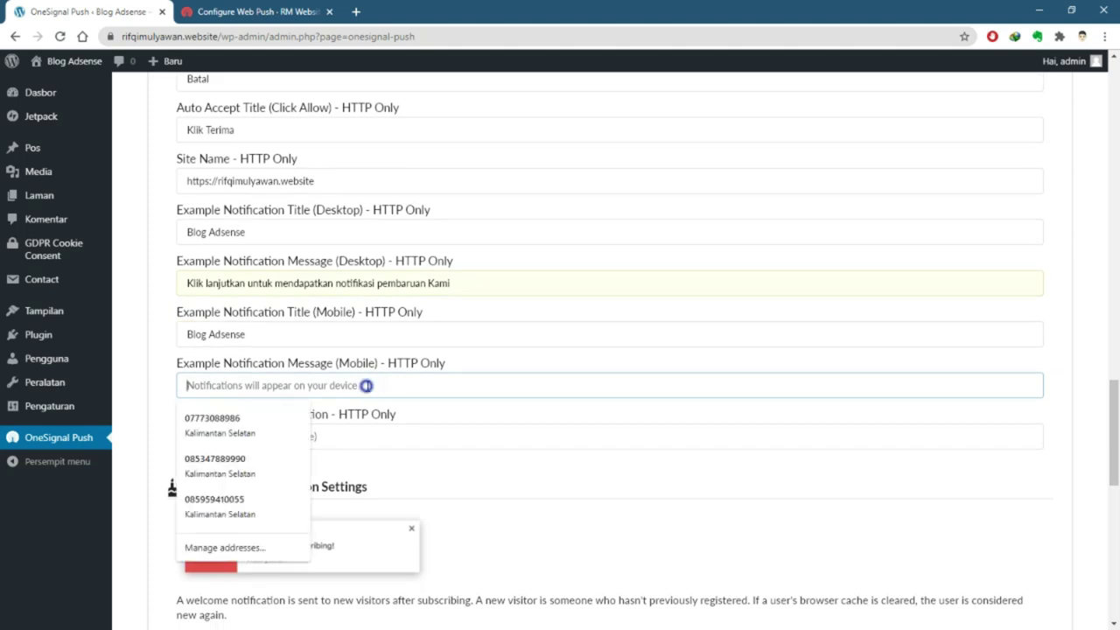
{"action": "left_click", "coordinate": [368, 280]}
{"action": "key", "text": "ctrl+a"}
{"action": "key", "text": "ctrl+c"}
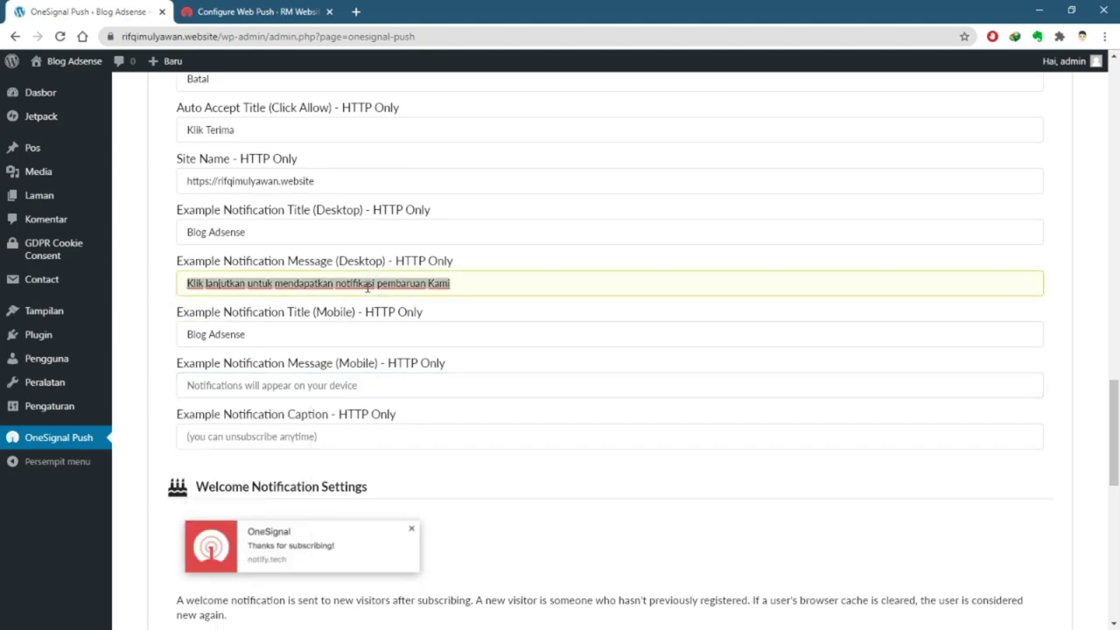
{"action": "left_click", "coordinate": [366, 385]}
{"action": "key", "text": "ctrl+v"}
- Fill the caption with the saved unsubscribe notice
{"action": "scroll", "coordinate": [367, 382], "scroll_direction": "down", "scroll_amount": 1}
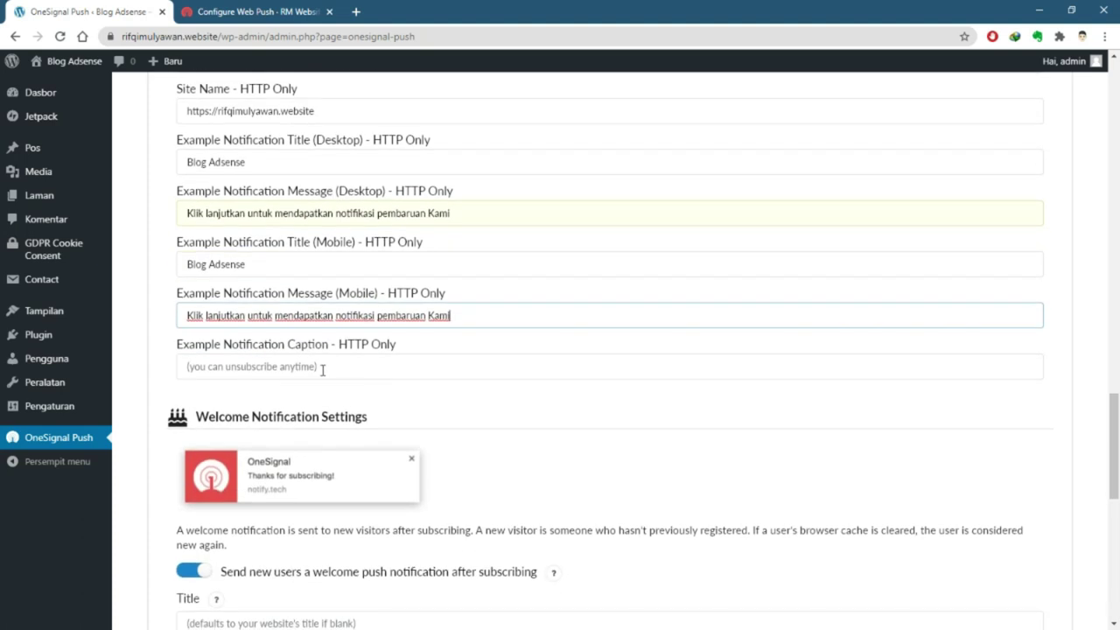
{"action": "left_click", "coordinate": [322, 369]}
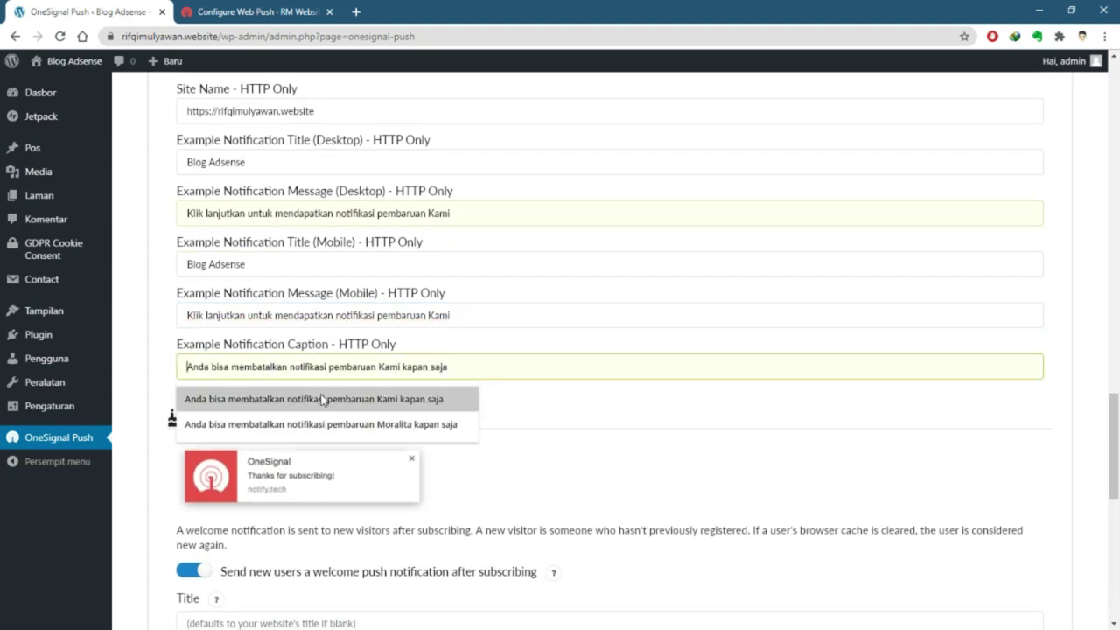
{"action": "left_click", "coordinate": [322, 399]}
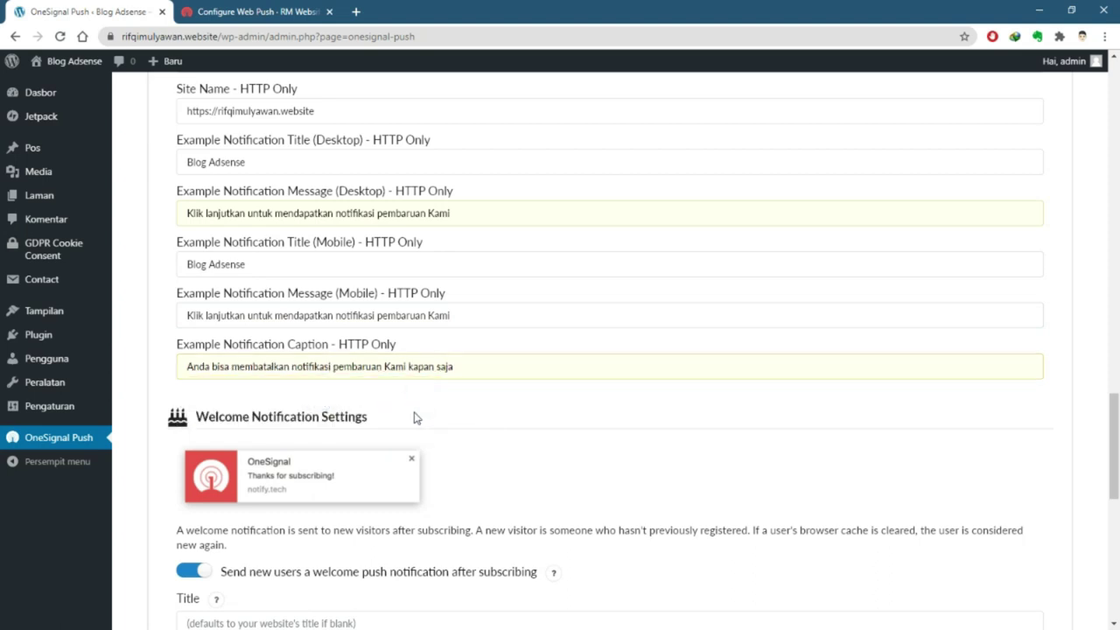
{"action": "scroll", "coordinate": [368, 390], "scroll_direction": "down", "scroll_amount": 3}
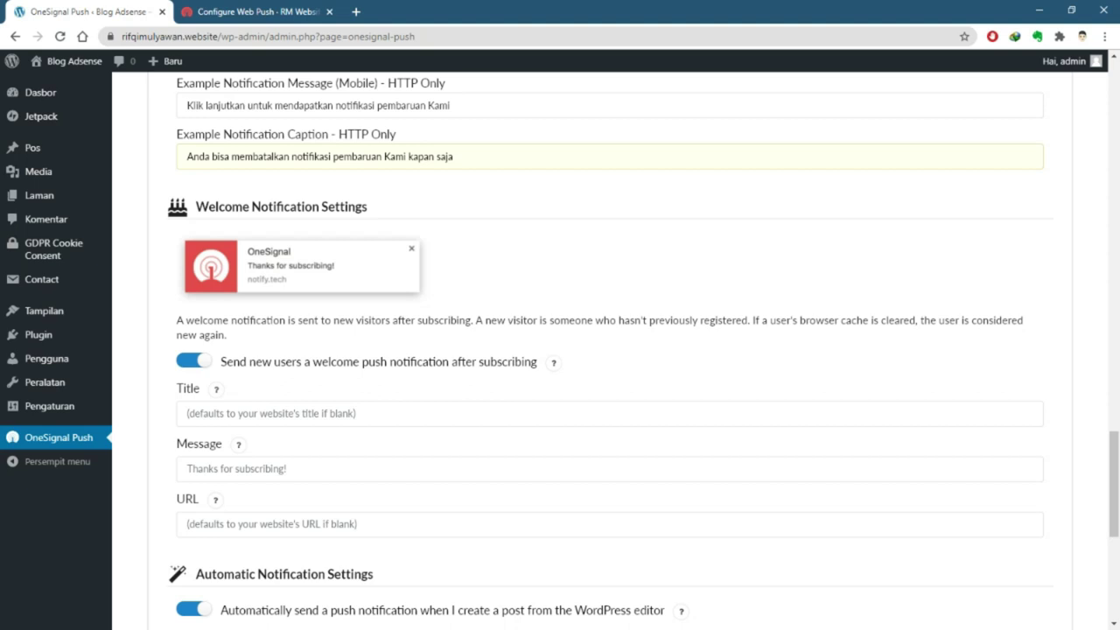
- Set the welcome title to the site's domain and the message to 'Terima Kasih atas Kunjungan Anda'
{"action": "left_click", "coordinate": [285, 405]}
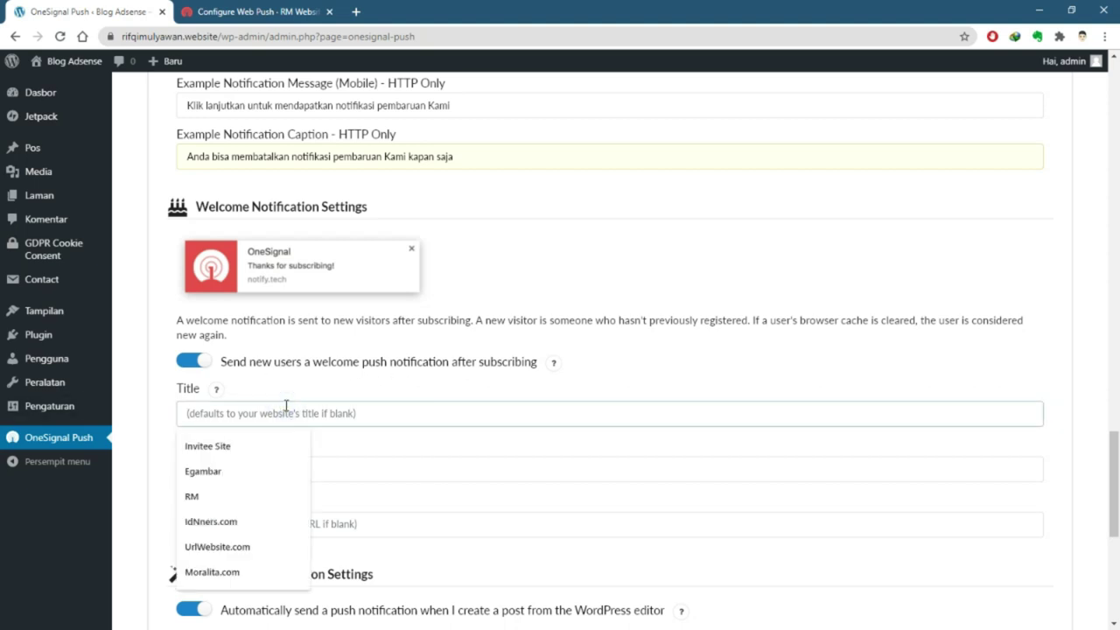
{"action": "type", "text": "rifq"}
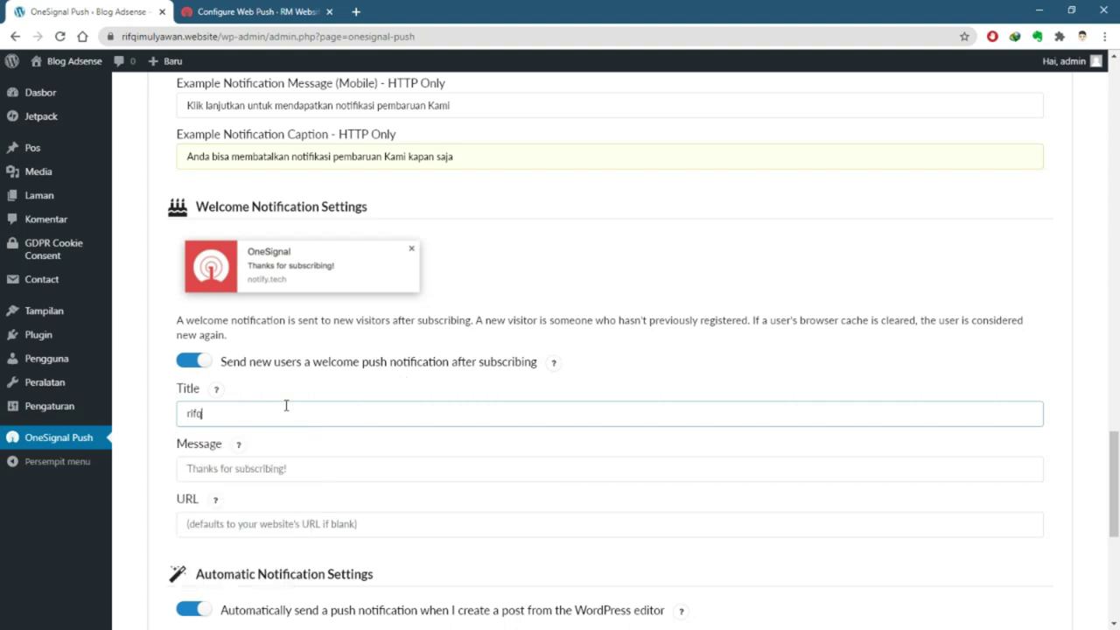
{"action": "type", "text": "imulyawan.website"}
{"action": "left_click", "coordinate": [287, 479]}
{"action": "left_click", "coordinate": [287, 500]}
{"action": "scroll", "coordinate": [292, 475], "scroll_direction": "down", "scroll_amount": 2}
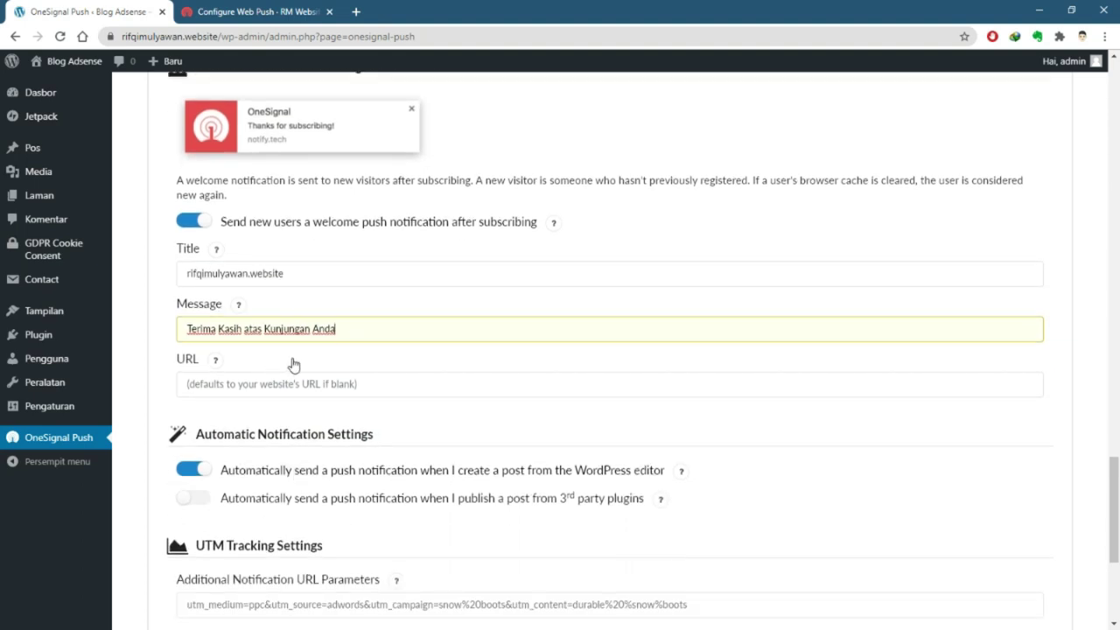
{"action": "left_click", "coordinate": [450, 301]}
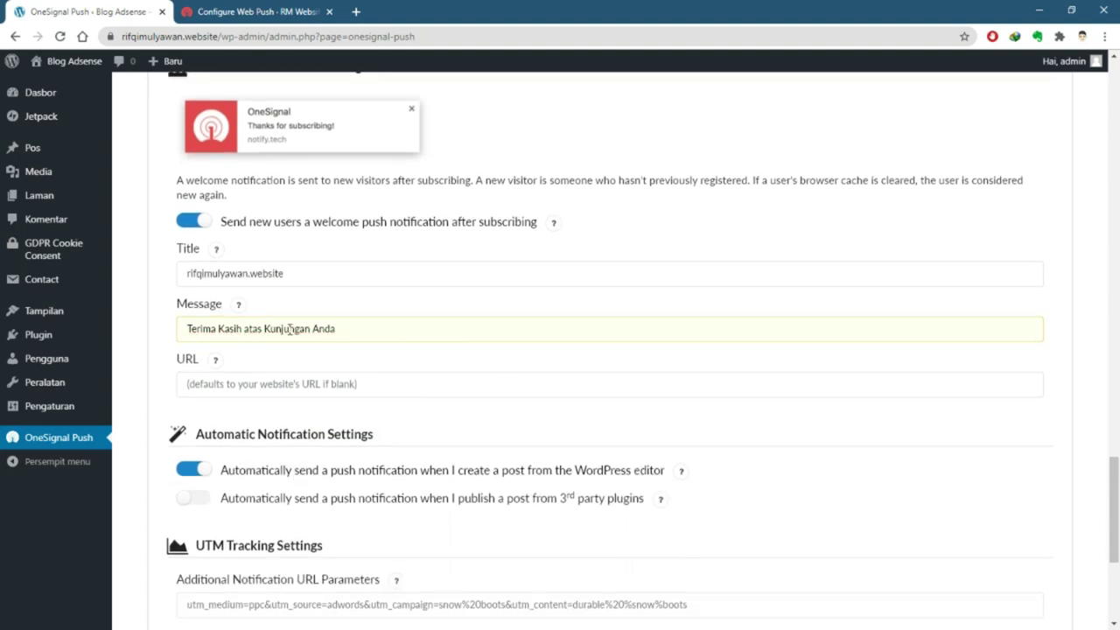
- Leave the welcome notification URL blank and scroll down to the Save button
{"action": "scroll", "coordinate": [280, 322], "scroll_direction": "down", "scroll_amount": 1}
{"action": "left_click", "coordinate": [254, 313]}
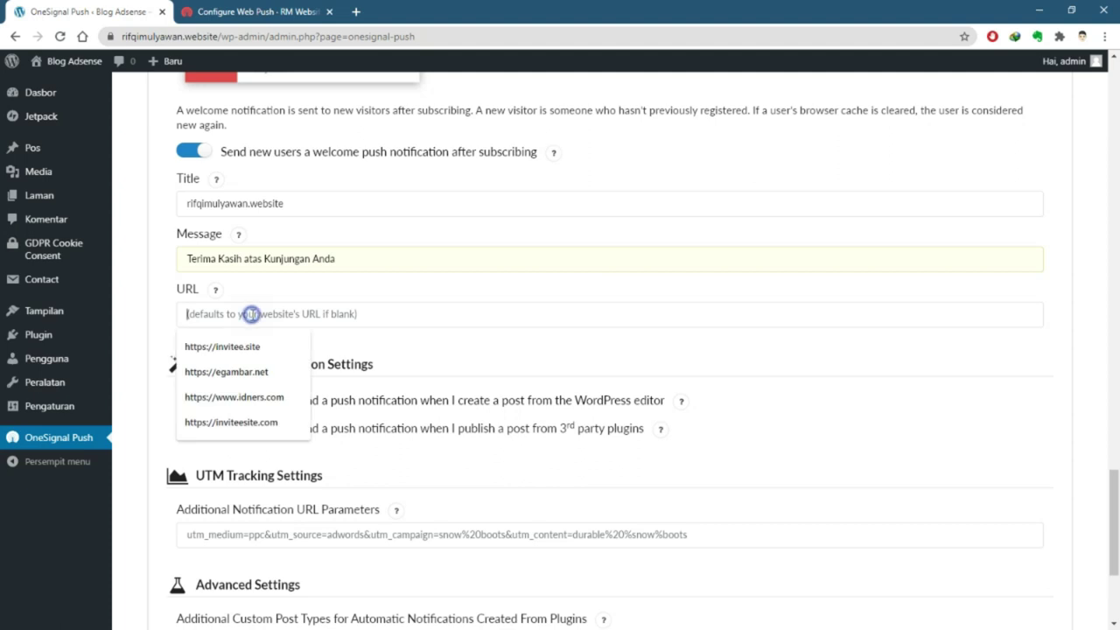
{"action": "left_click", "coordinate": [166, 324]}
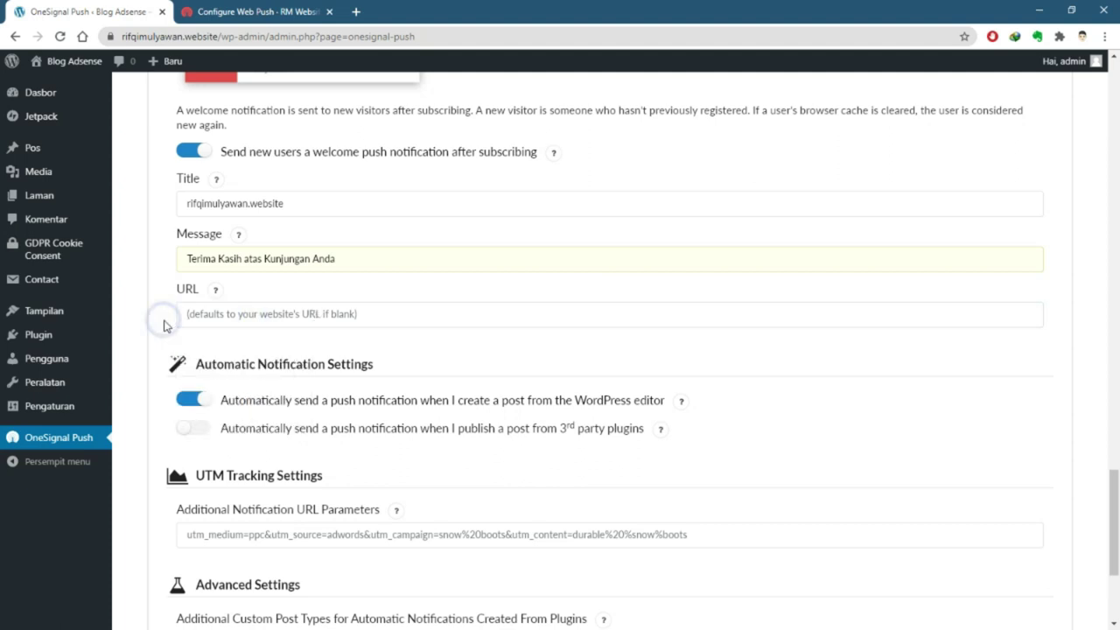
{"action": "scroll", "coordinate": [243, 334], "scroll_direction": "down", "scroll_amount": 1}
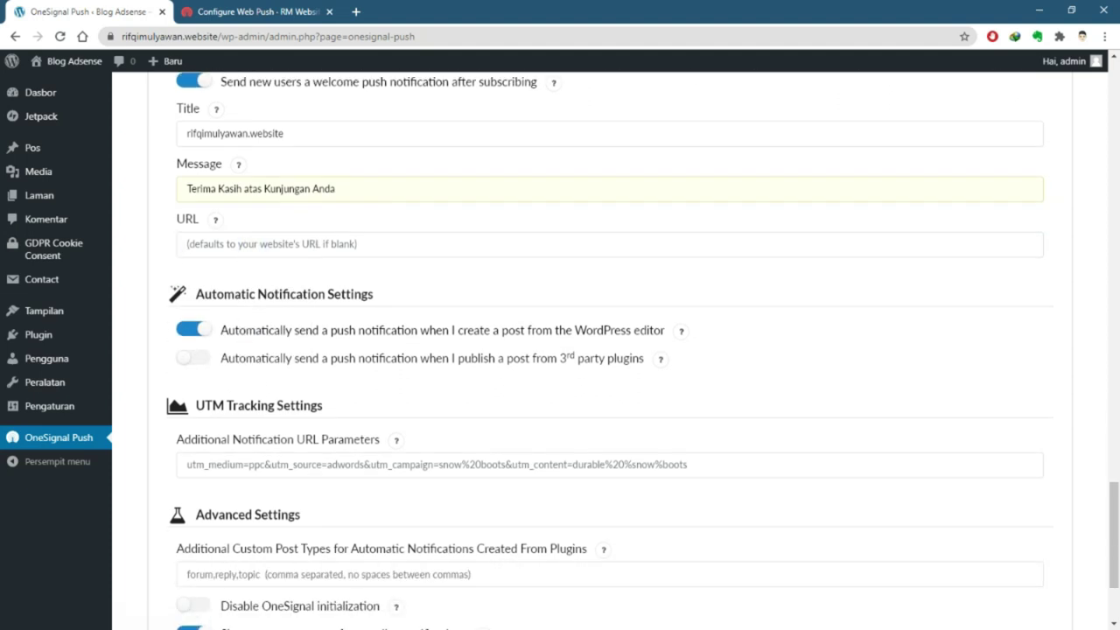
{"action": "scroll", "coordinate": [323, 324], "scroll_direction": "down", "scroll_amount": 2}
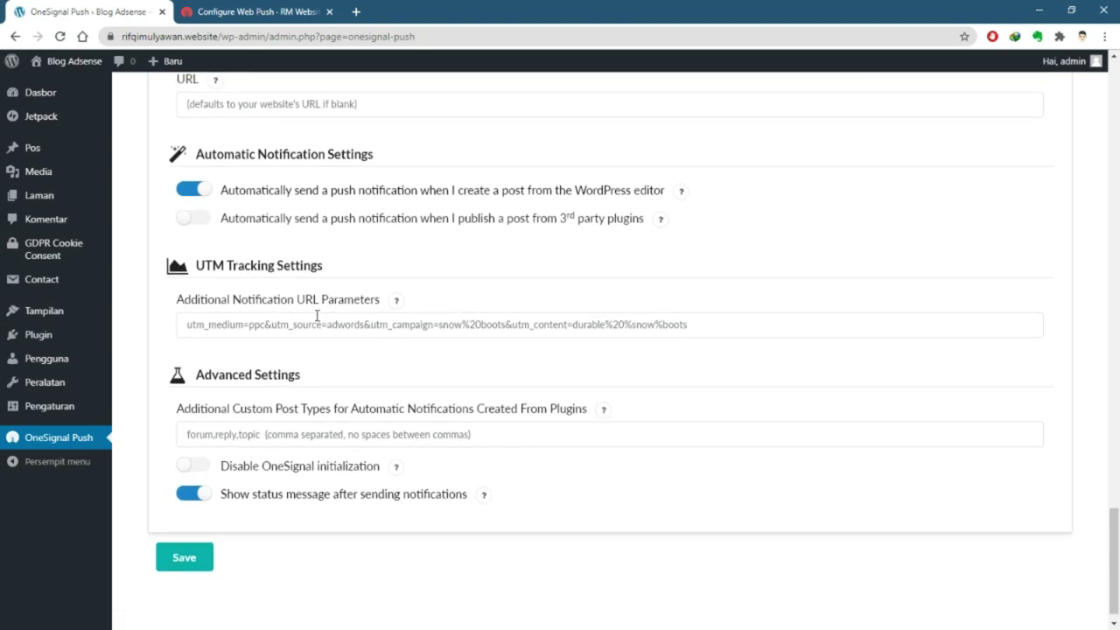
{"action": "scroll", "coordinate": [316, 315], "scroll_direction": "down", "scroll_amount": 1}
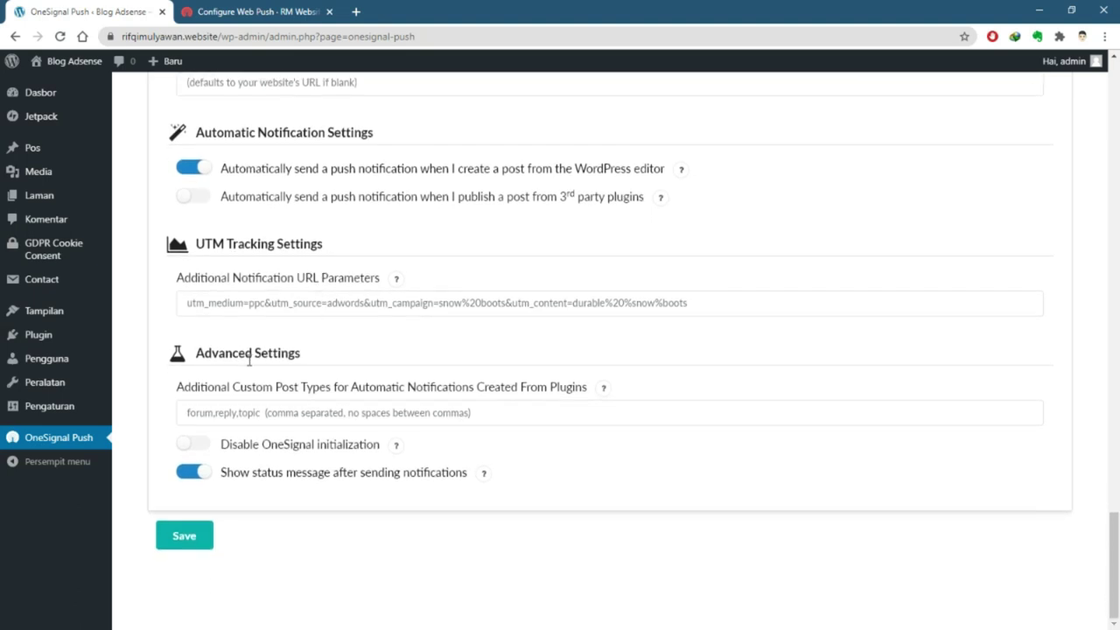
{"action": "left_click", "coordinate": [194, 542]}
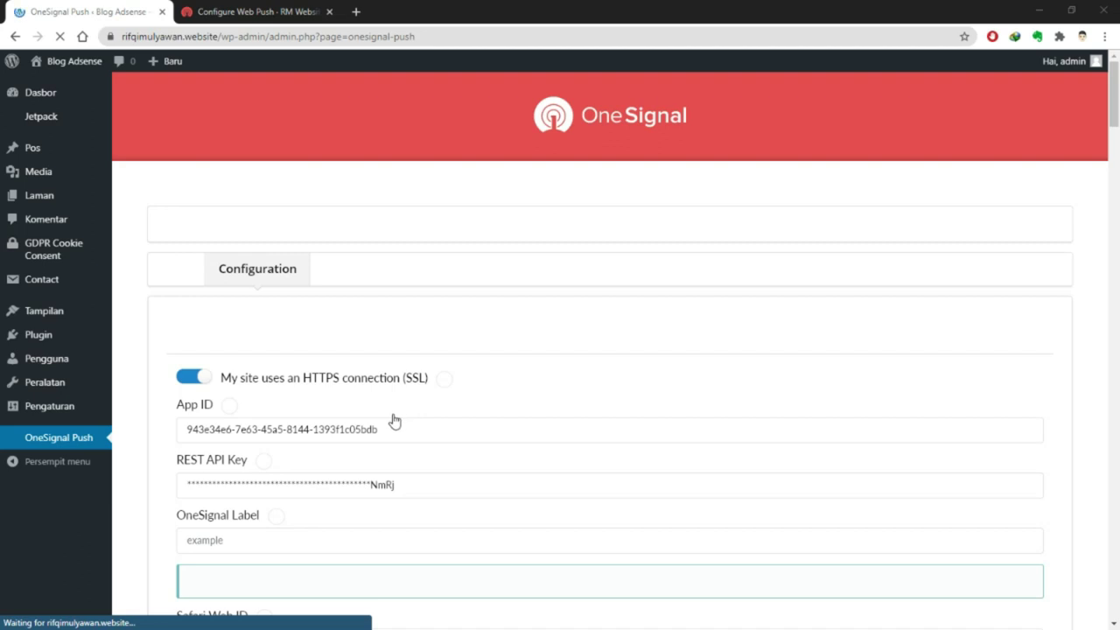
{"action": "scroll", "coordinate": [378, 431], "scroll_direction": "down", "scroll_amount": 5}
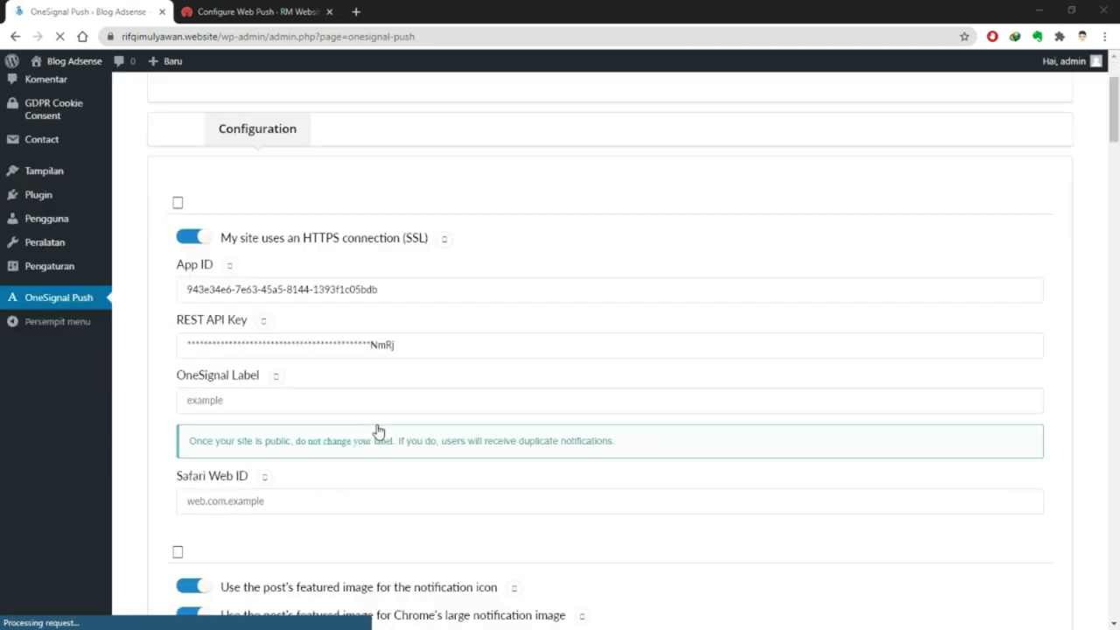
{"action": "scroll", "coordinate": [377, 431], "scroll_direction": "down", "scroll_amount": 3}
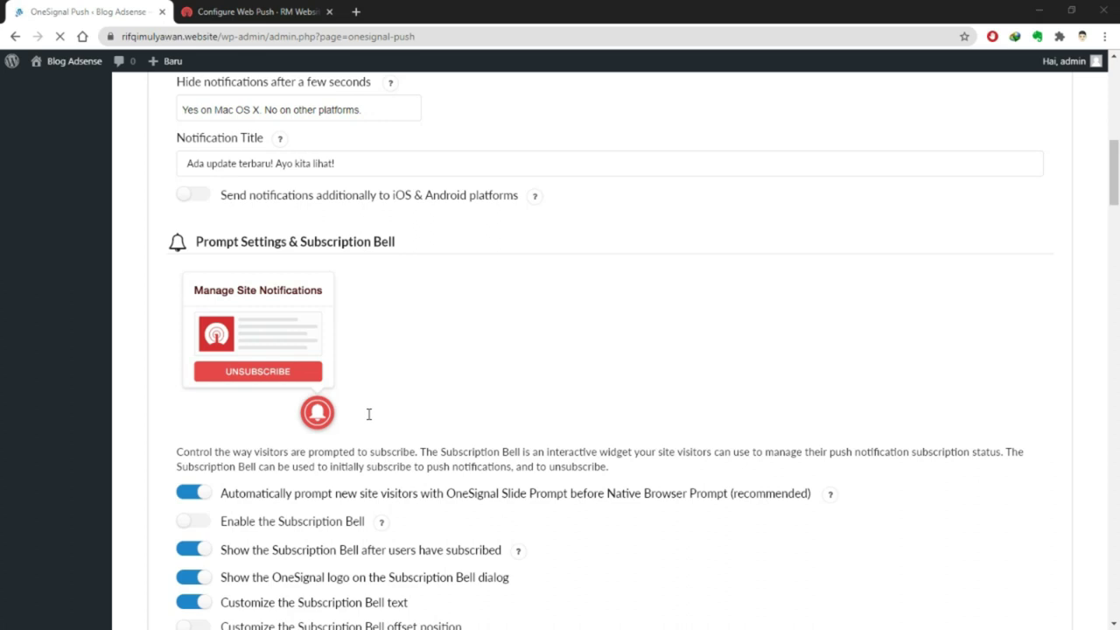
{"action": "scroll", "coordinate": [368, 408], "scroll_direction": "down", "scroll_amount": 2}
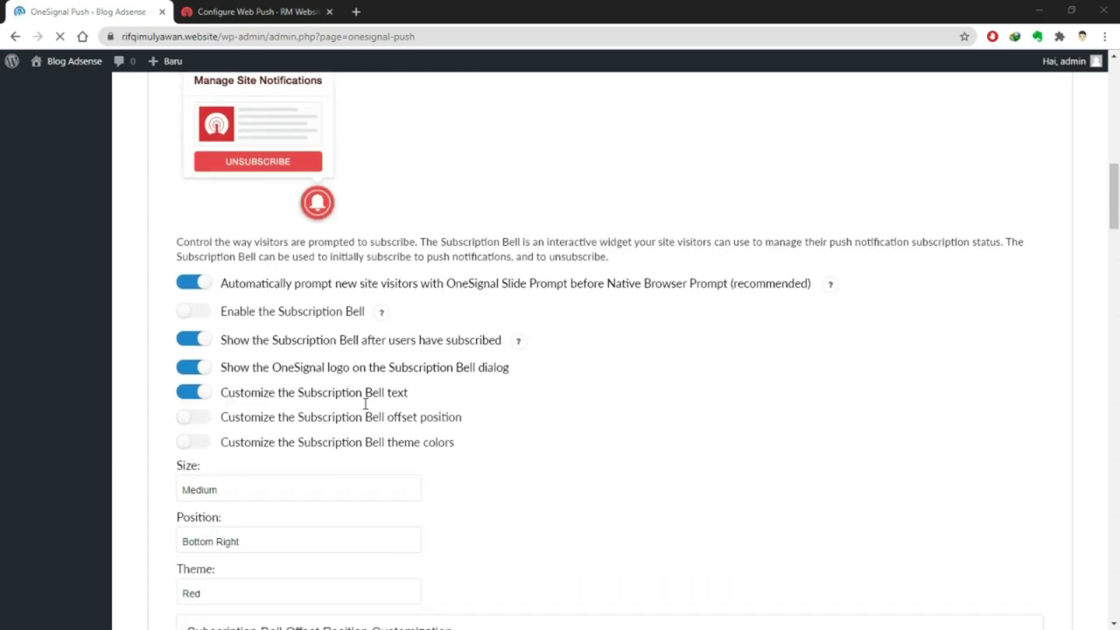
{"action": "scroll", "coordinate": [363, 399], "scroll_direction": "up", "scroll_amount": 7}
{"action": "scroll", "coordinate": [361, 400], "scroll_direction": "up", "scroll_amount": 3}
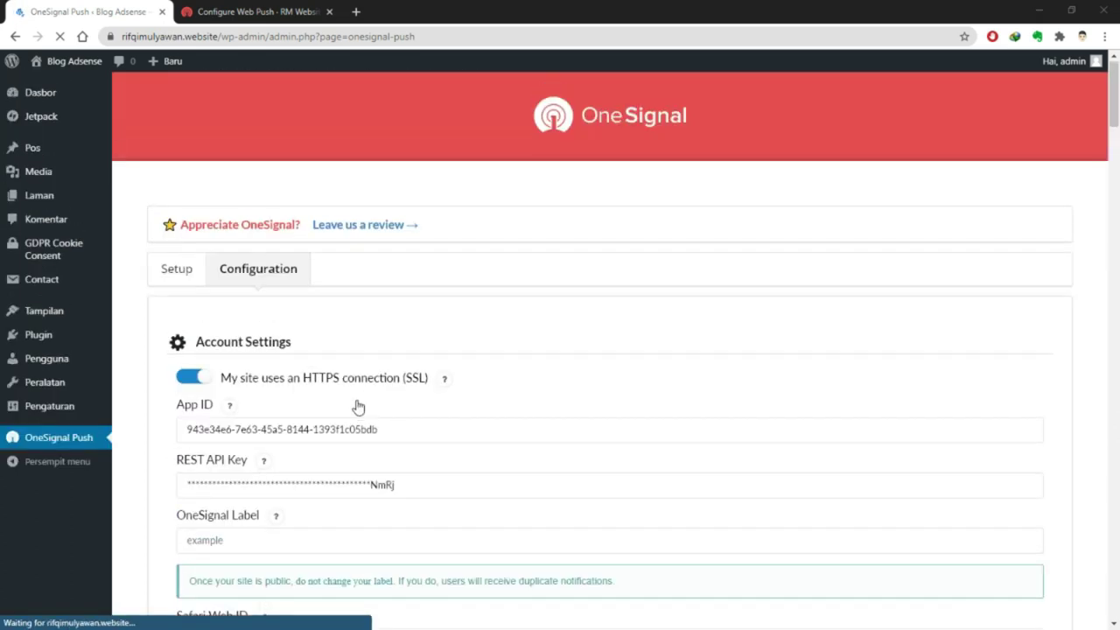
{"action": "scroll", "coordinate": [335, 400], "scroll_direction": "down", "scroll_amount": 2}
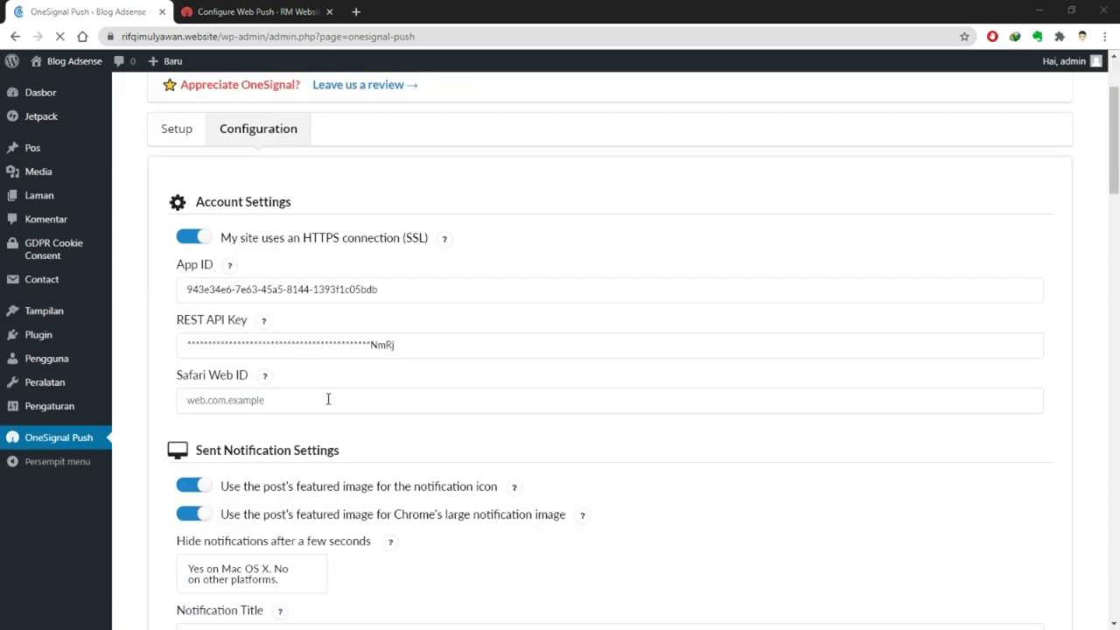
{"action": "scroll", "coordinate": [322, 406], "scroll_direction": "up", "scroll_amount": 1}
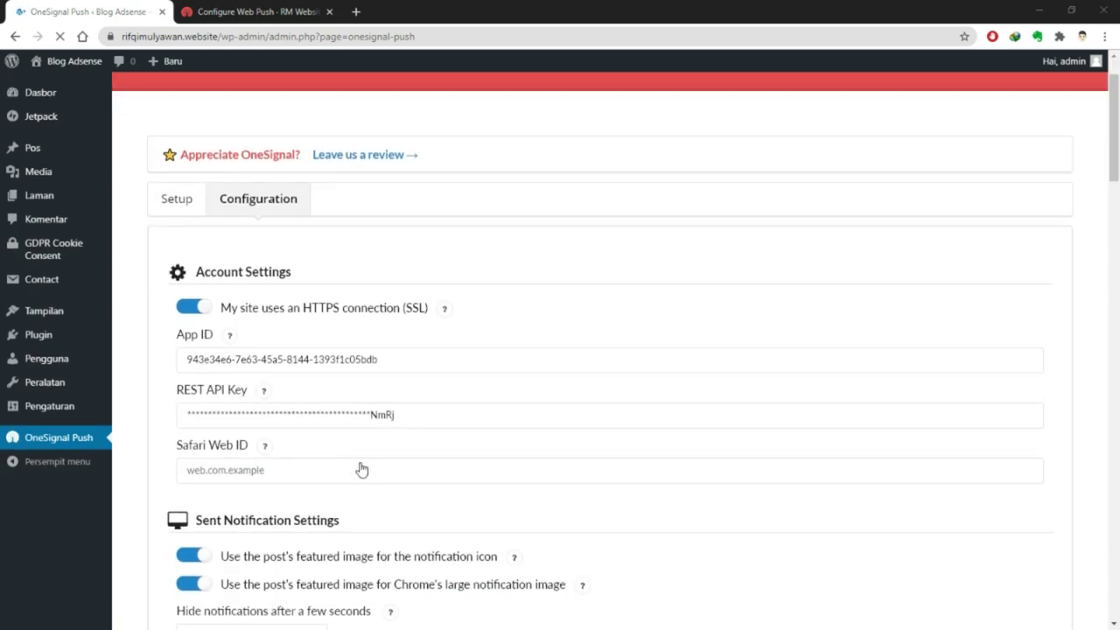
{"action": "scroll", "coordinate": [366, 334], "scroll_direction": "up", "scroll_amount": 1}
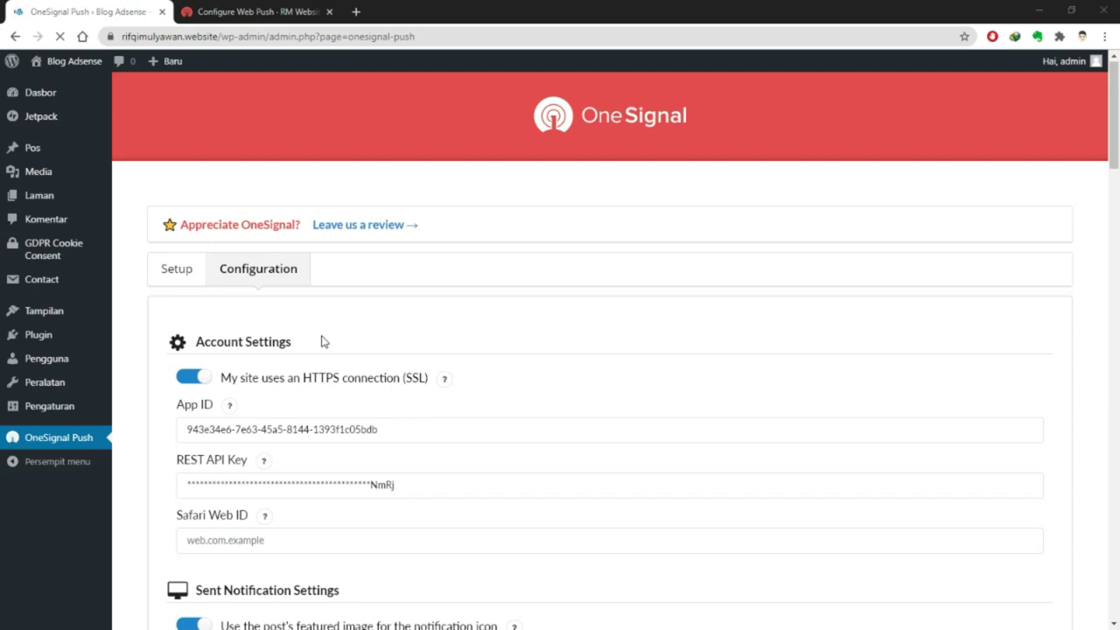
{"action": "scroll", "coordinate": [322, 345], "scroll_direction": "down", "scroll_amount": 20}
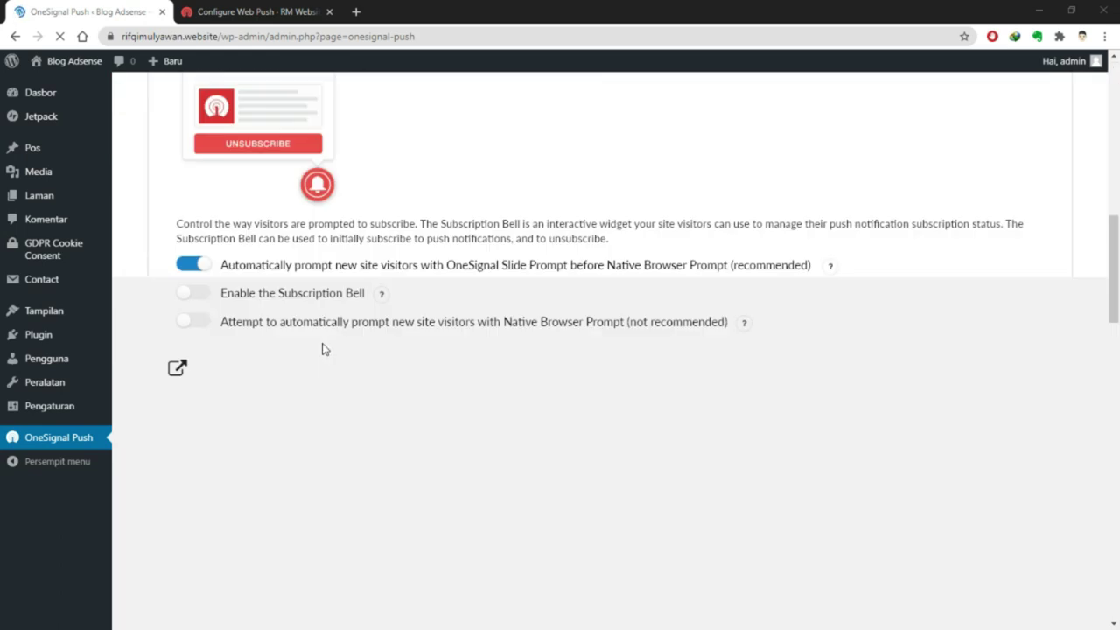
{"action": "scroll", "coordinate": [322, 349], "scroll_direction": "down", "scroll_amount": 15}
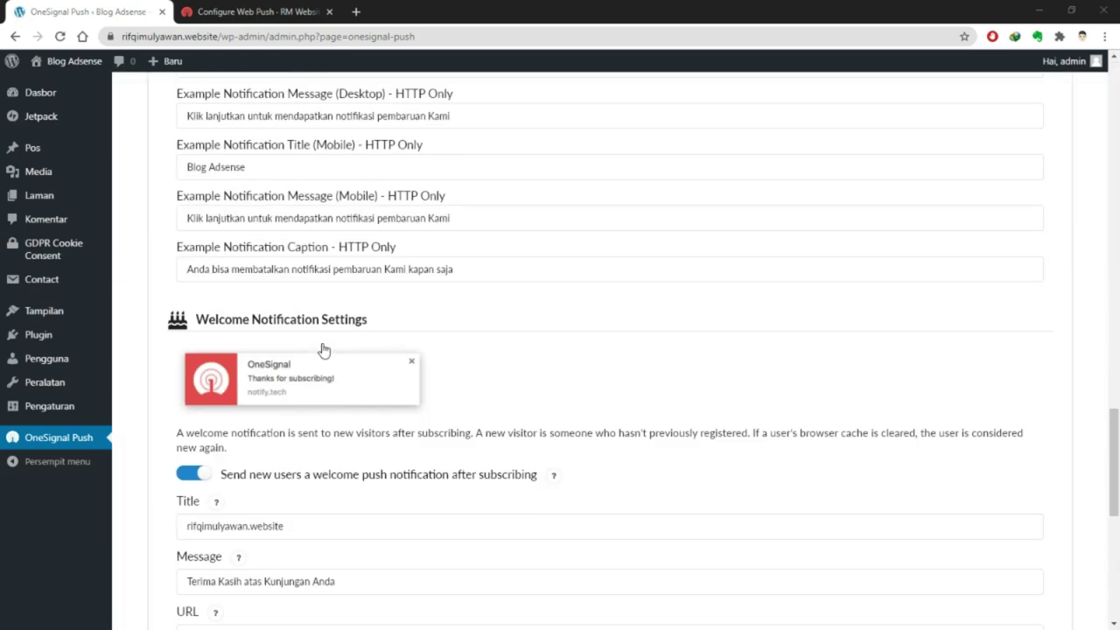
{"action": "scroll", "coordinate": [322, 349], "scroll_direction": "down", "scroll_amount": 3}
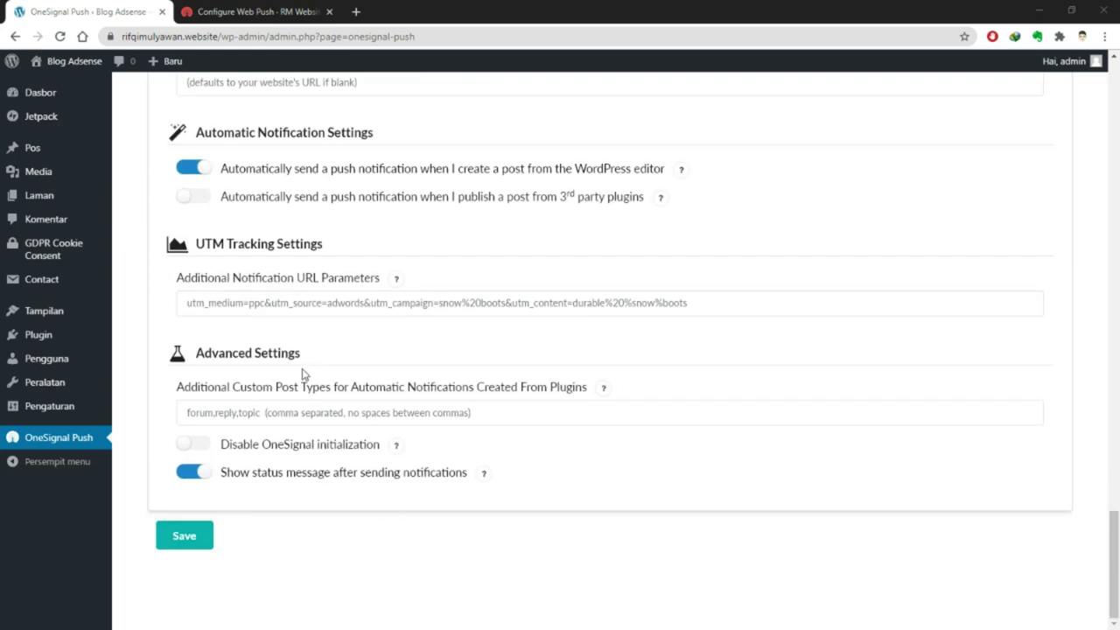
- Open the installed plugins list and search it for 'Yoast'
{"action": "mouse_move", "coordinate": [87, 342]}
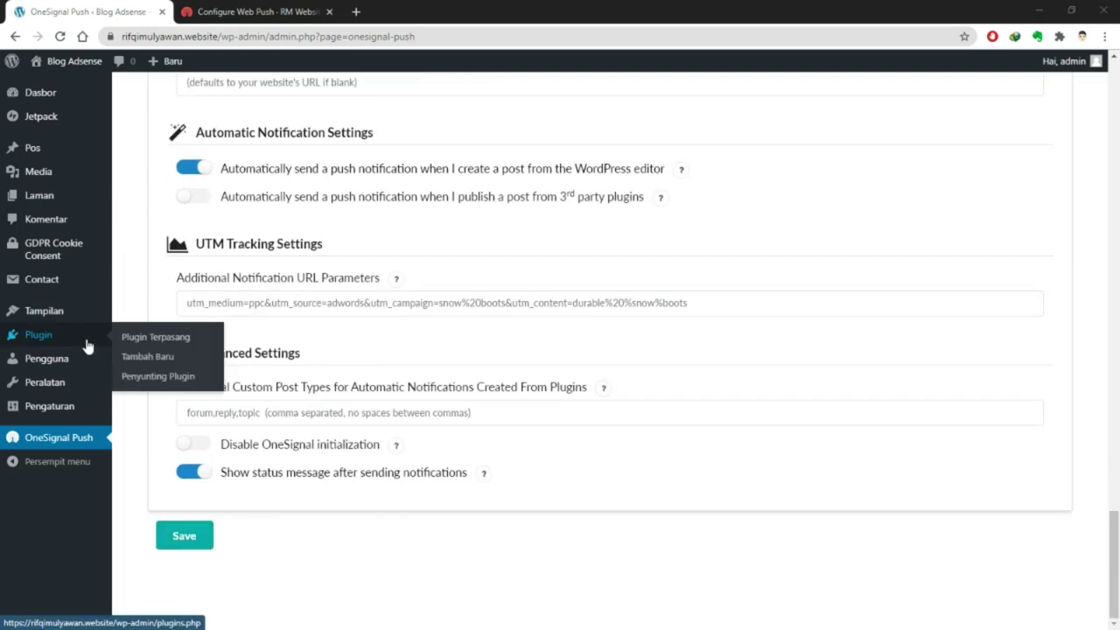
{"action": "left_click", "coordinate": [141, 341]}
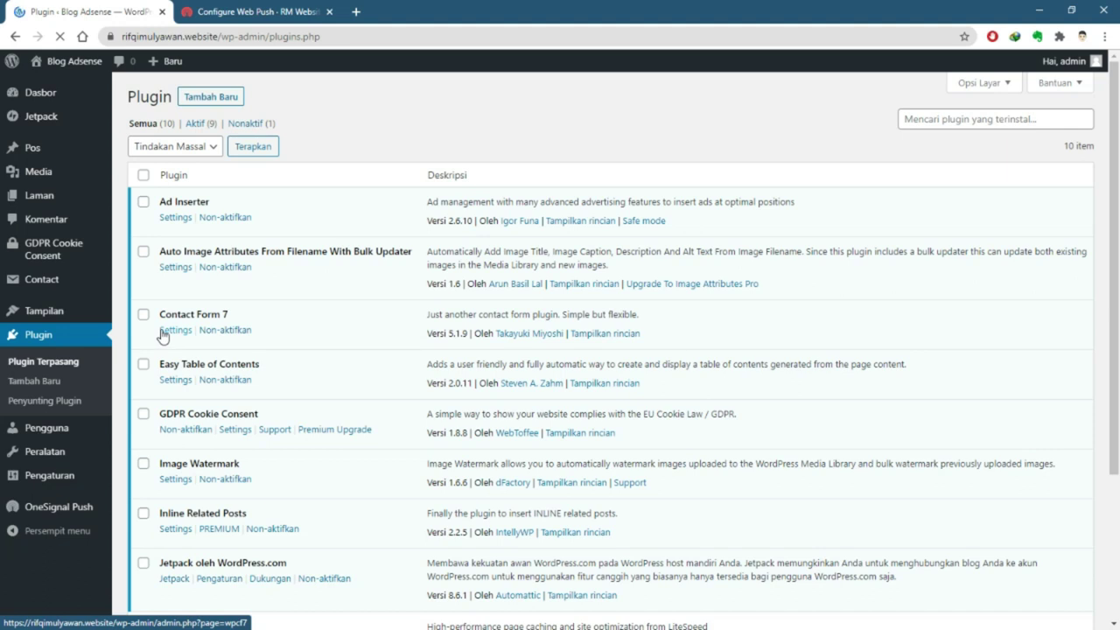
{"action": "left_click", "coordinate": [162, 334]}
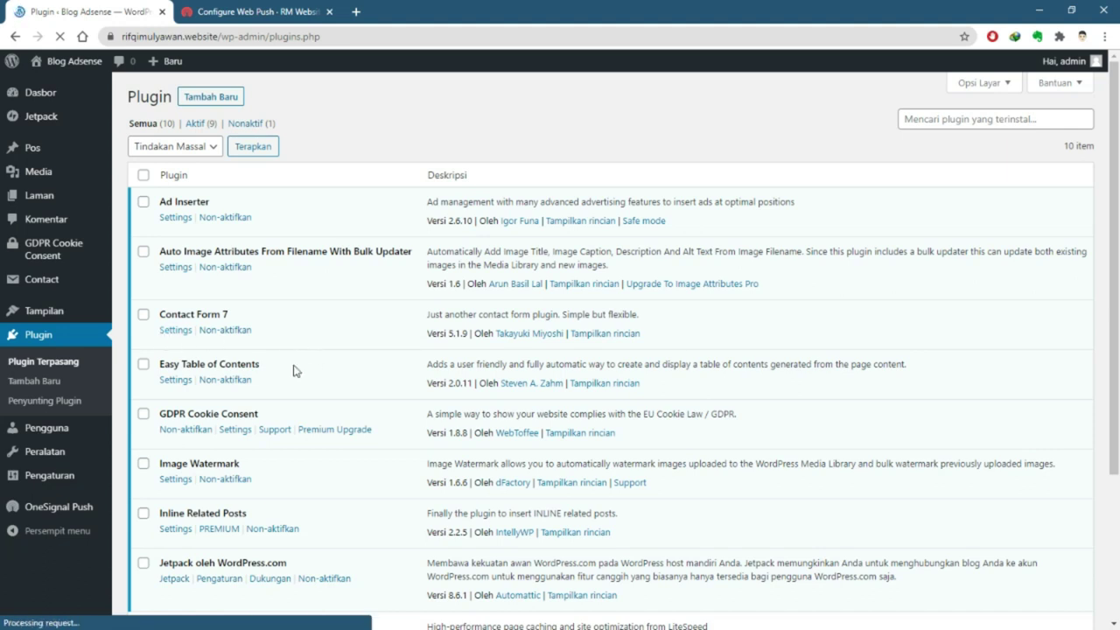
{"action": "scroll", "coordinate": [293, 367], "scroll_direction": "down", "scroll_amount": 3}
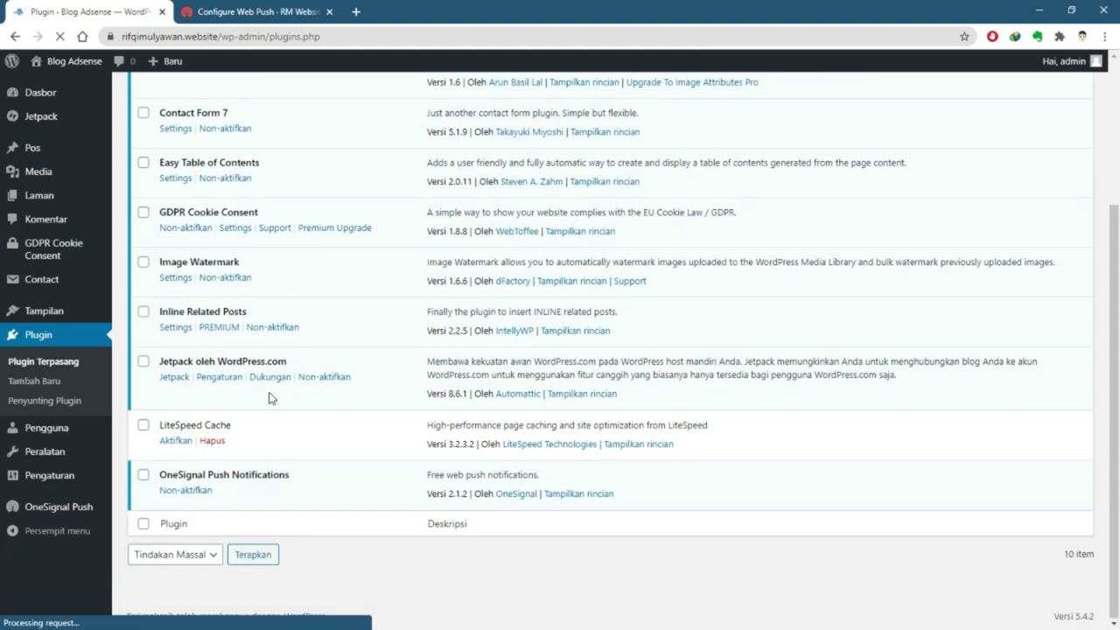
{"action": "scroll", "coordinate": [277, 462], "scroll_direction": "up", "scroll_amount": 3}
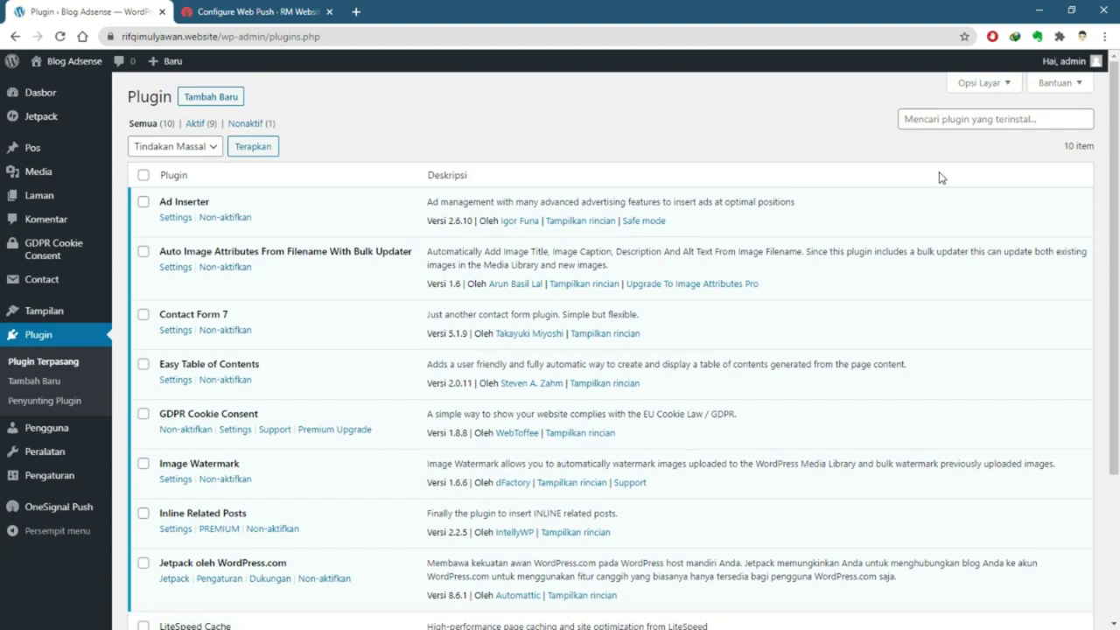
{"action": "left_click", "coordinate": [929, 122]}
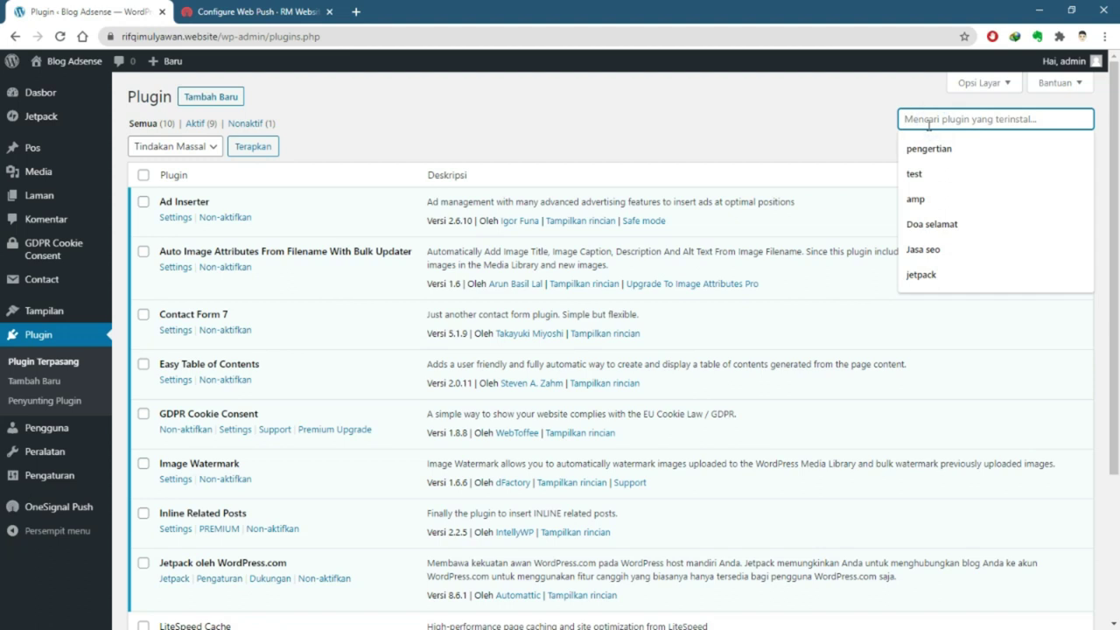
{"action": "type", "text": "Y"}
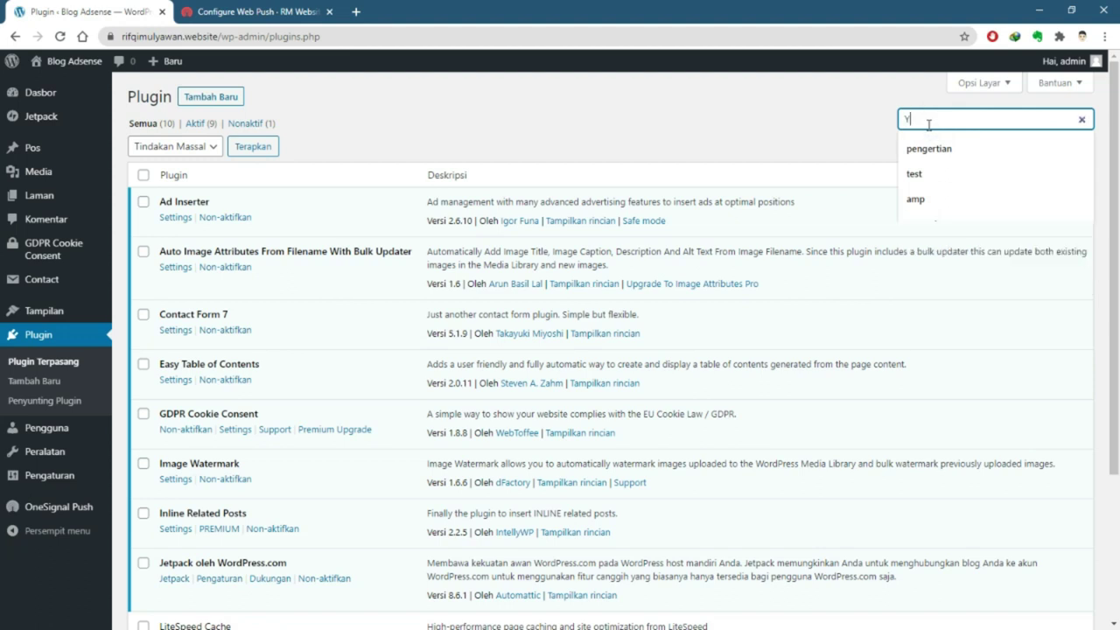
{"action": "type", "text": "oast"}
{"action": "key", "text": "Return"}
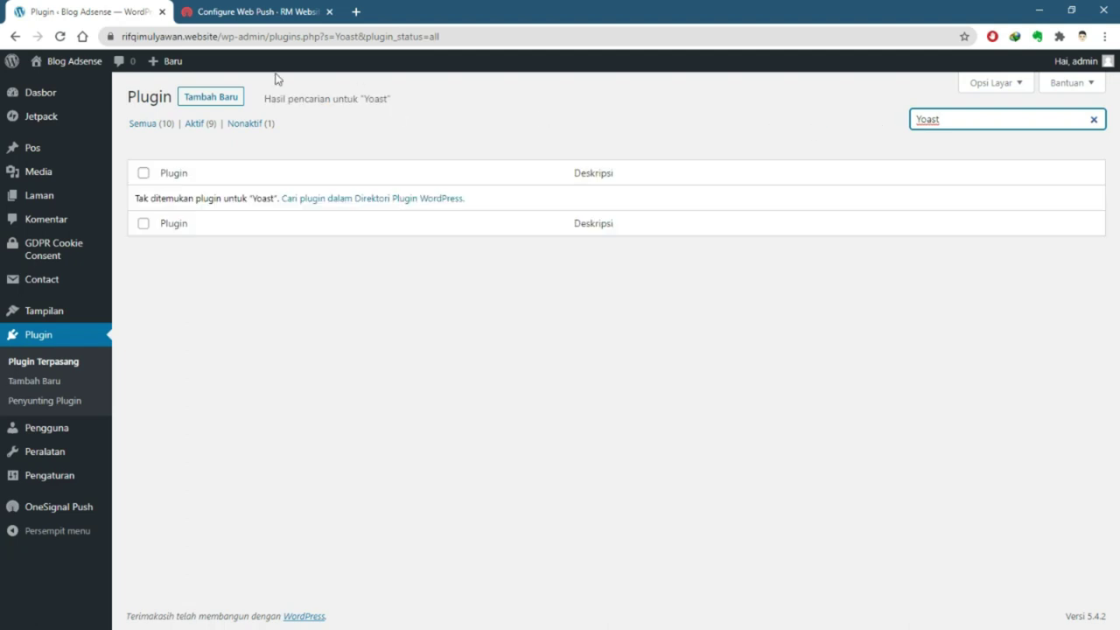
- Return to the full Plugin Terpasang list, choose Tambah Baru, and switch back to the OneSignal page
{"action": "left_click", "coordinate": [57, 366]}
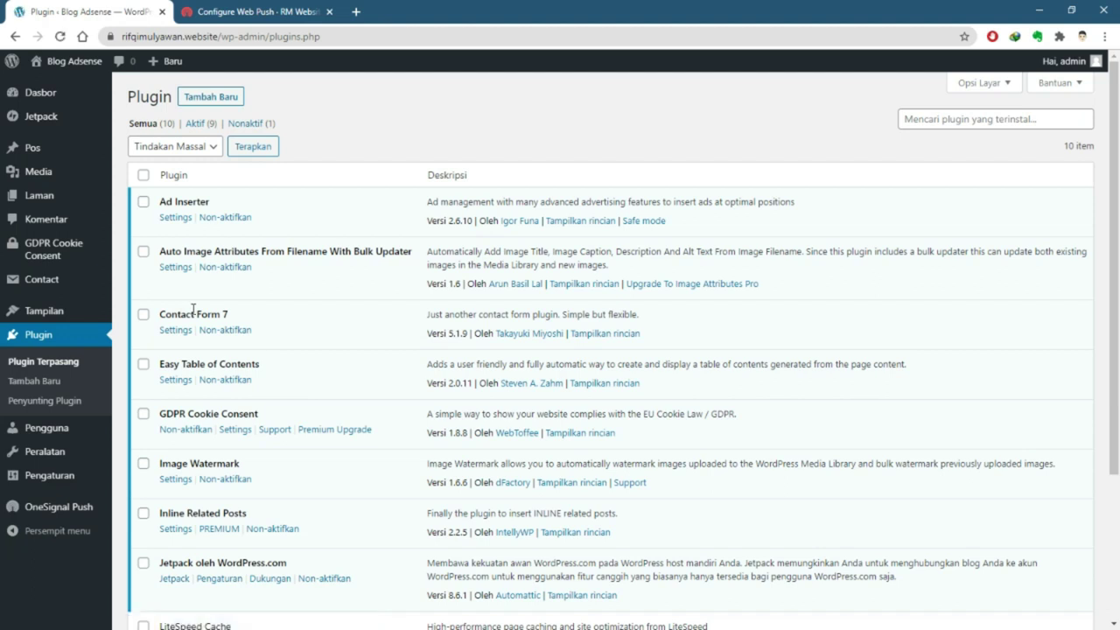
{"action": "scroll", "coordinate": [194, 309], "scroll_direction": "down", "scroll_amount": 3}
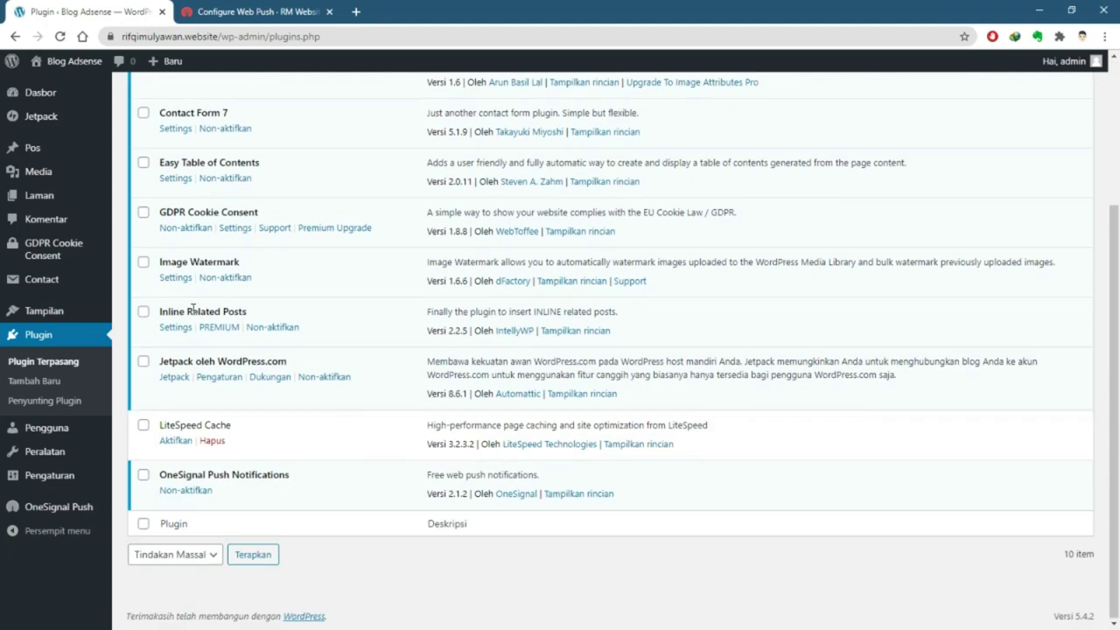
{"action": "scroll", "coordinate": [194, 308], "scroll_direction": "up", "scroll_amount": 3}
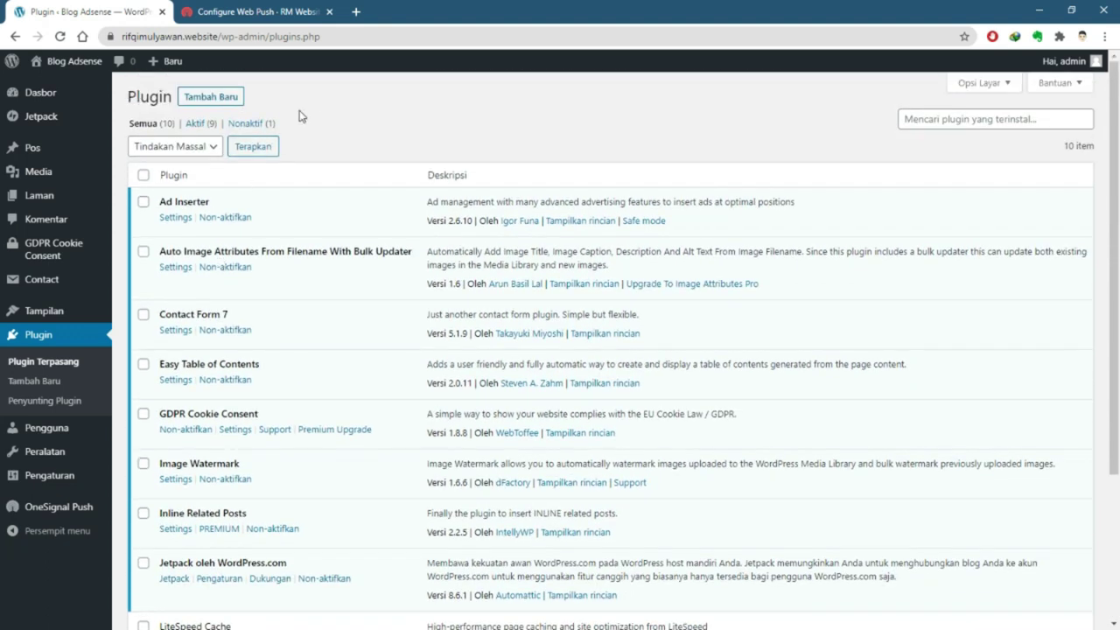
{"action": "left_click", "coordinate": [231, 98]}
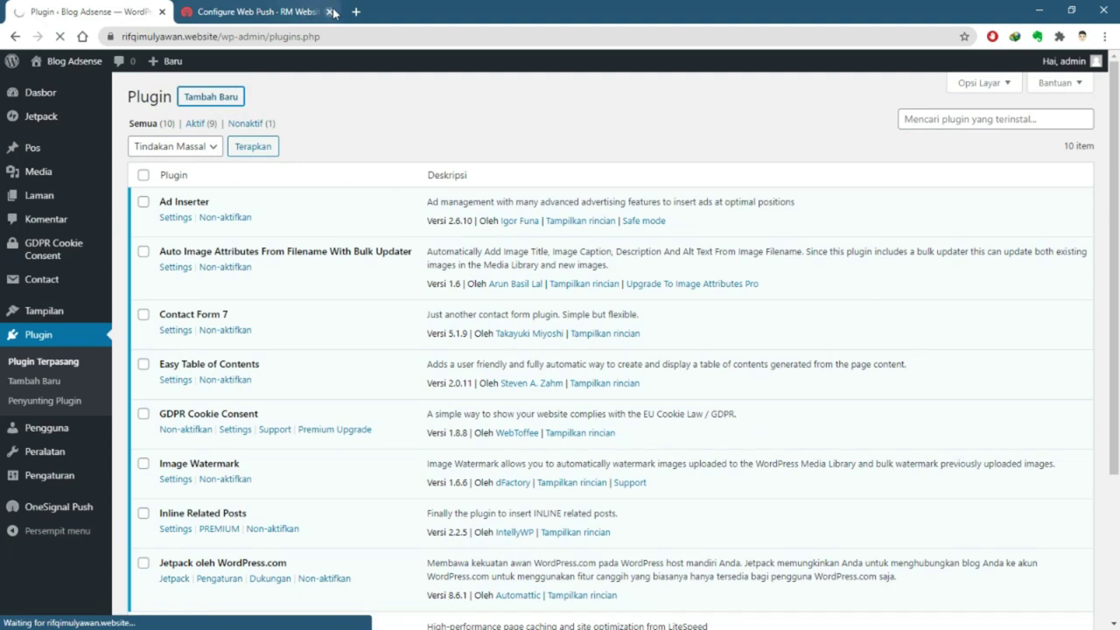
{"action": "left_click", "coordinate": [273, 12]}
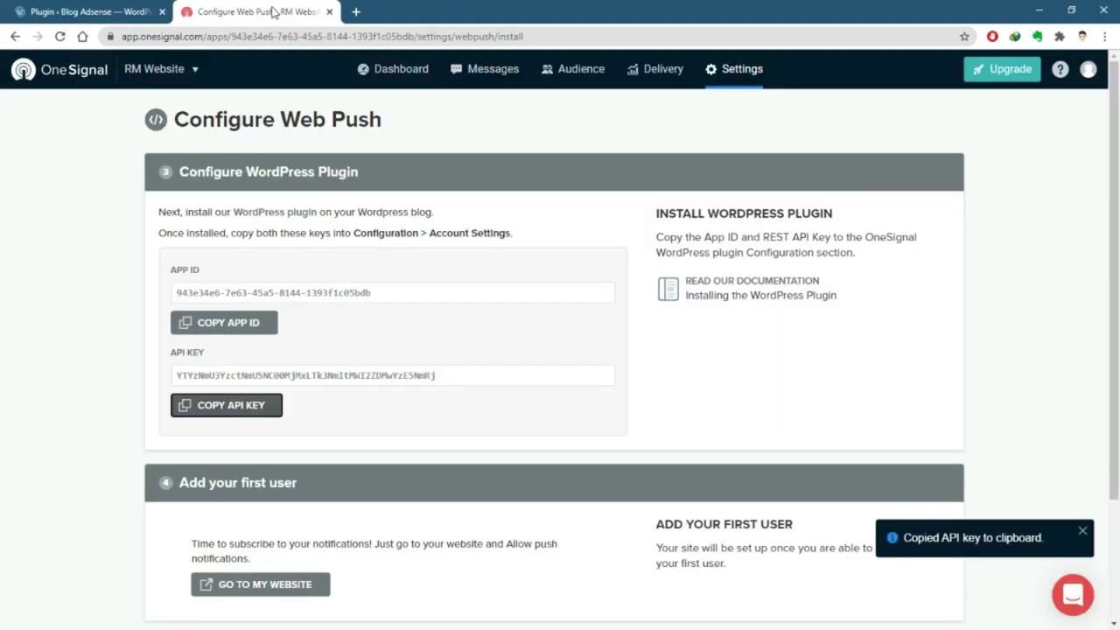
- Close the OneSignal tab and search the plugin directory for 'Yoast'
{"action": "left_click", "coordinate": [329, 12]}
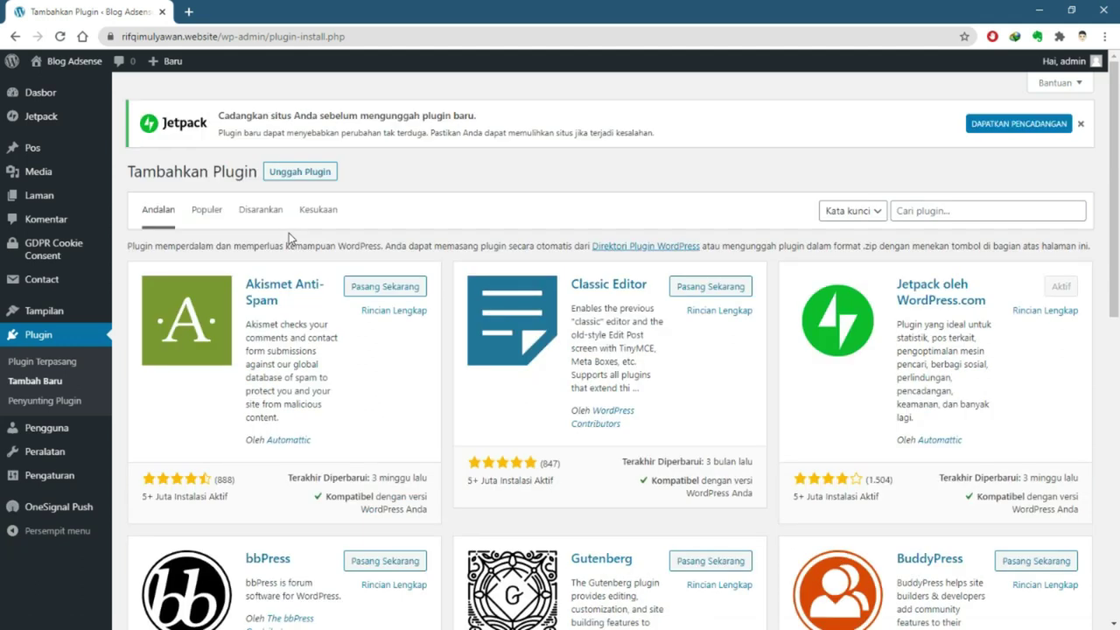
{"action": "left_click", "coordinate": [949, 210]}
{"action": "type", "text": "Yoast"}
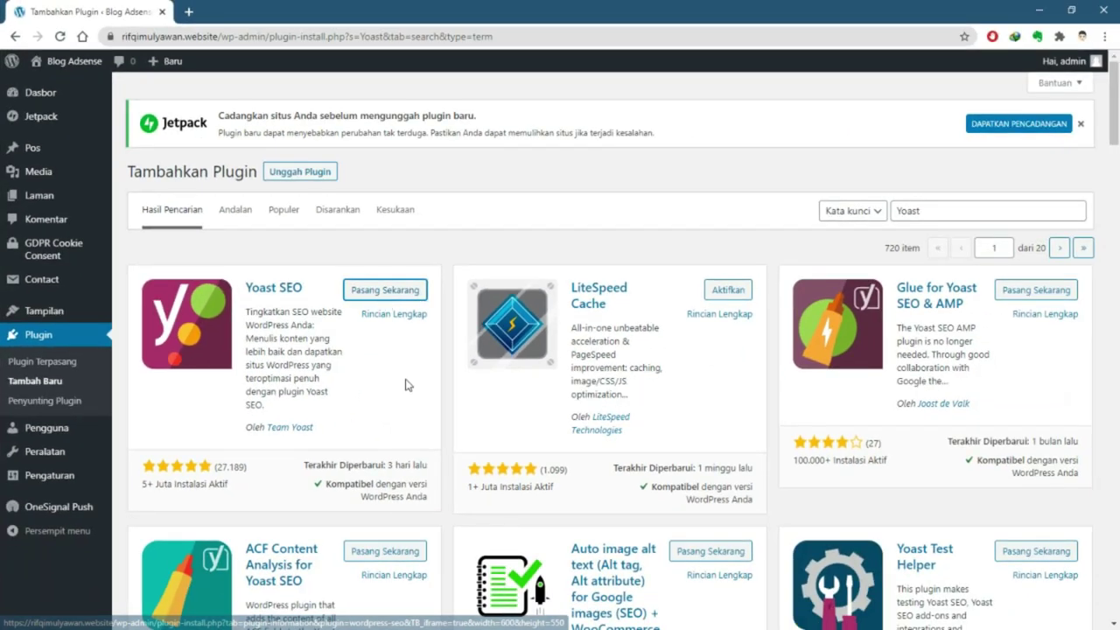
- Install and activate the Yoast SEO plugin
{"action": "scroll", "coordinate": [372, 297], "scroll_direction": "down", "scroll_amount": 1}
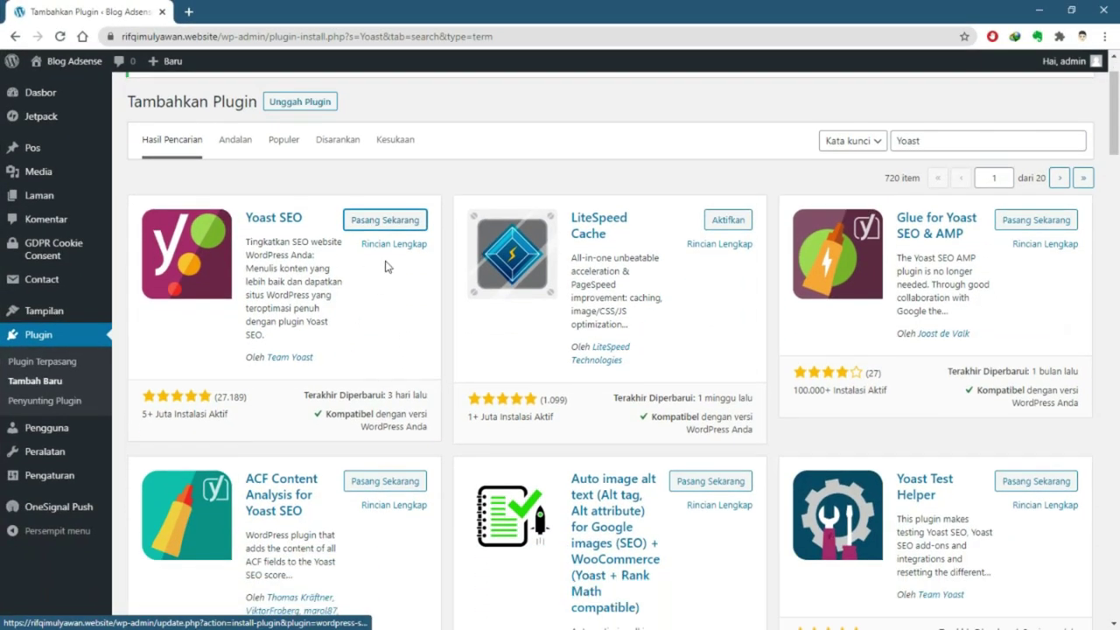
{"action": "left_click", "coordinate": [389, 221]}
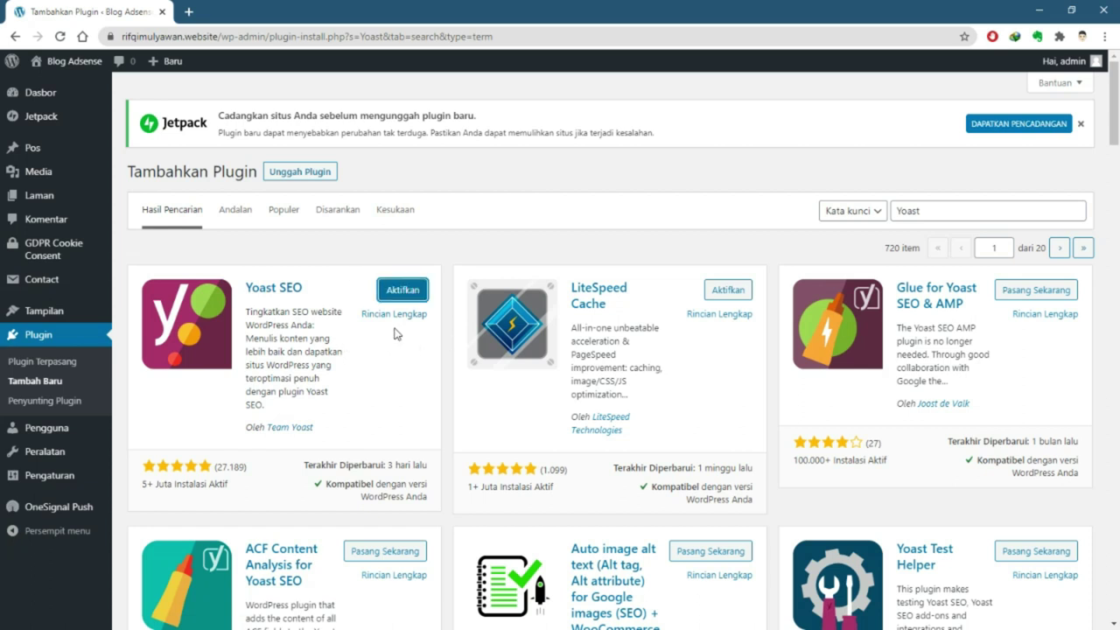
{"action": "left_click", "coordinate": [416, 295]}
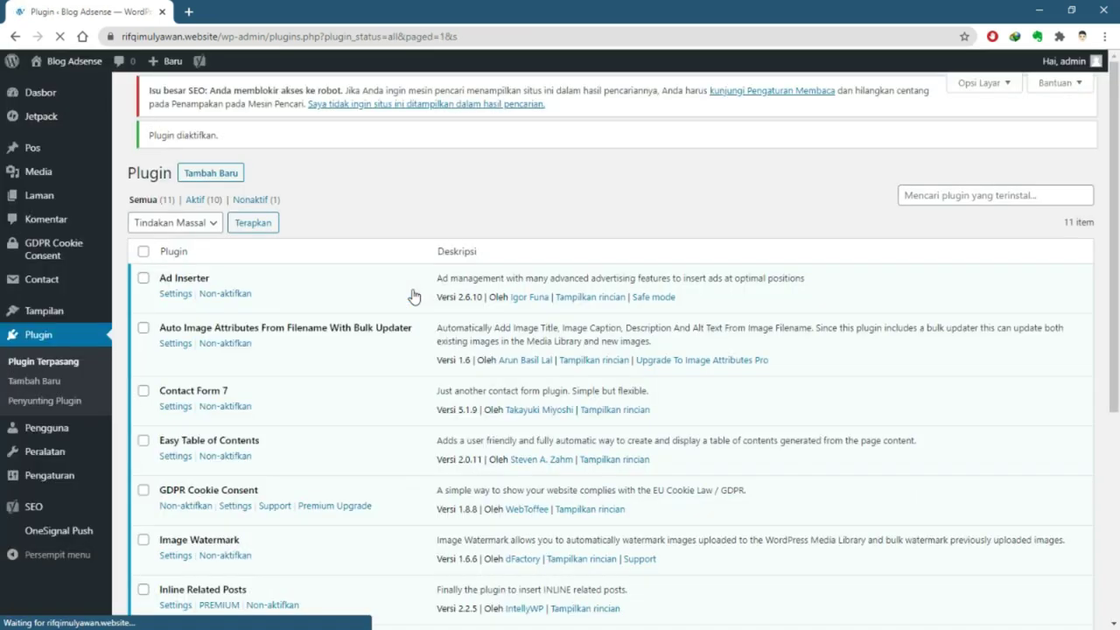
- Open Yoast SEO's general dashboard (SEO > Umum) via its Pengaturan link in the plugins list
{"action": "scroll", "coordinate": [308, 171], "scroll_direction": "down", "scroll_amount": 4}
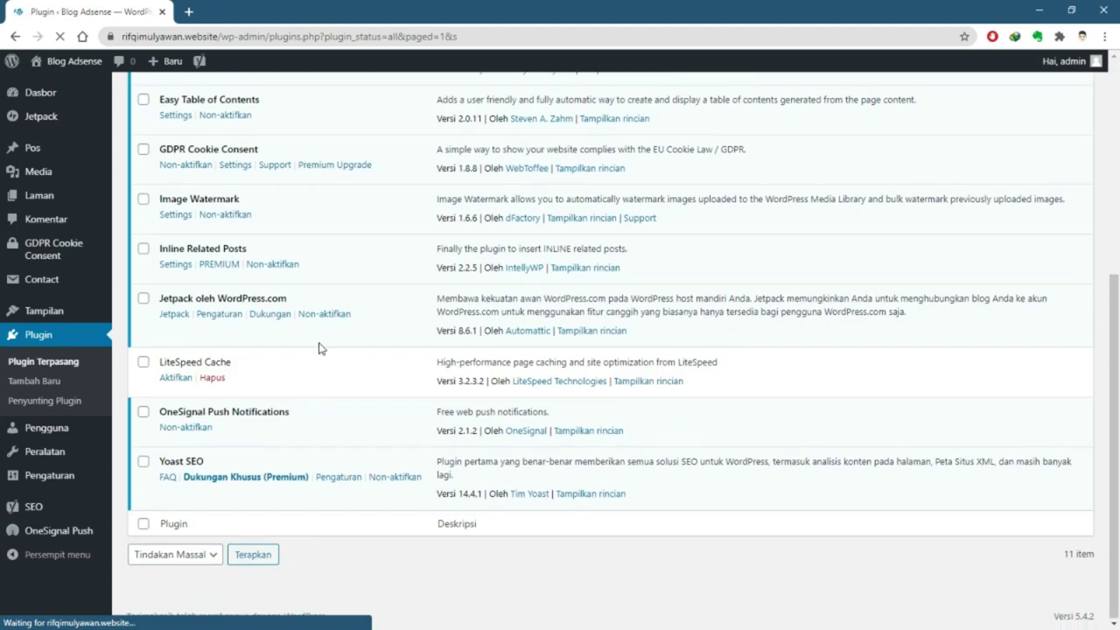
{"action": "left_click", "coordinate": [335, 481]}
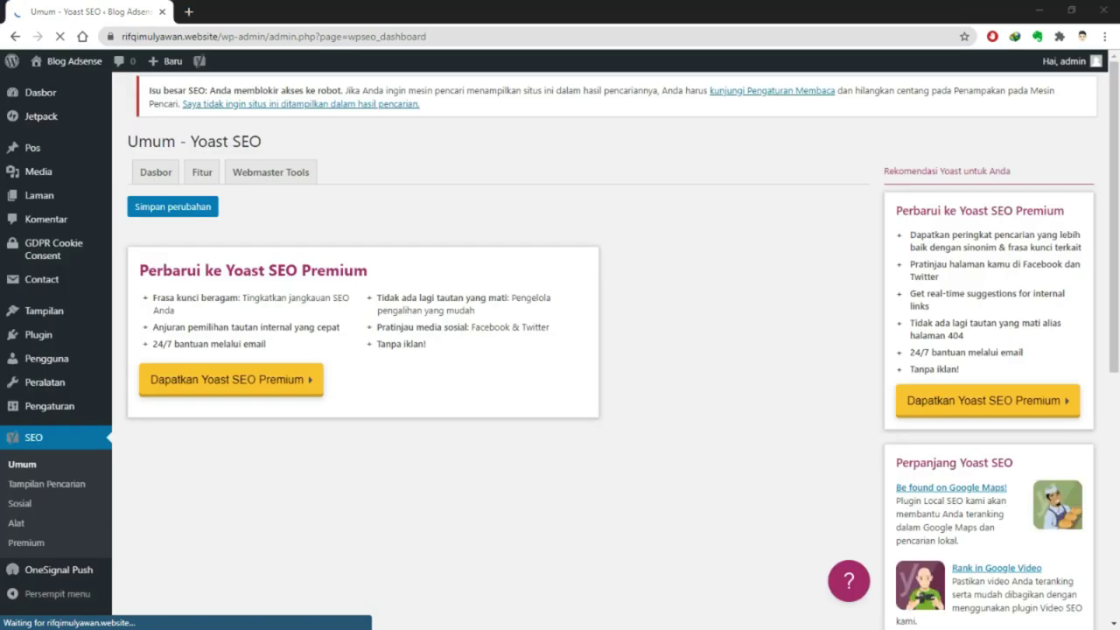
{"action": "scroll", "coordinate": [339, 451], "scroll_direction": "down", "scroll_amount": 1}
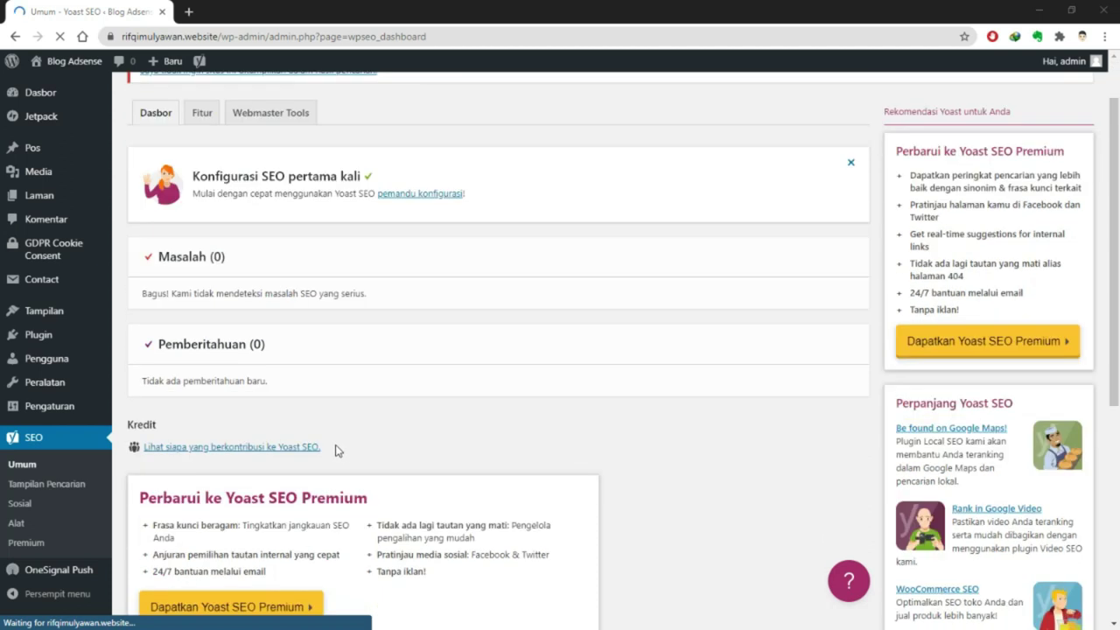
{"action": "scroll", "coordinate": [327, 446], "scroll_direction": "up", "scroll_amount": 1}
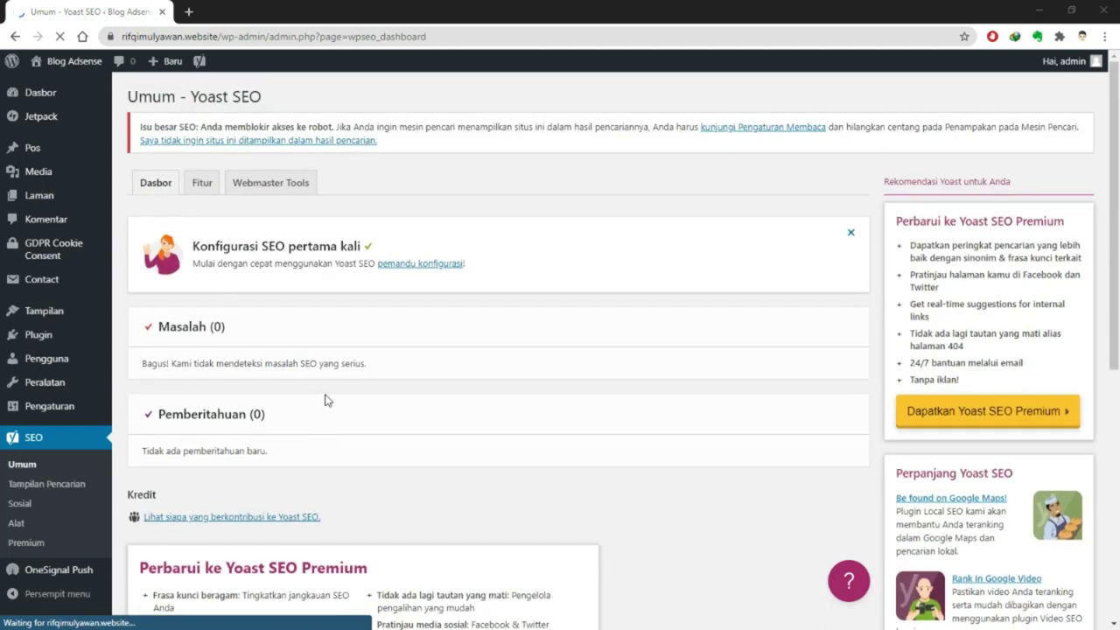
{"action": "scroll", "coordinate": [324, 399], "scroll_direction": "down", "scroll_amount": 4}
{"action": "scroll", "coordinate": [328, 394], "scroll_direction": "up", "scroll_amount": 4}
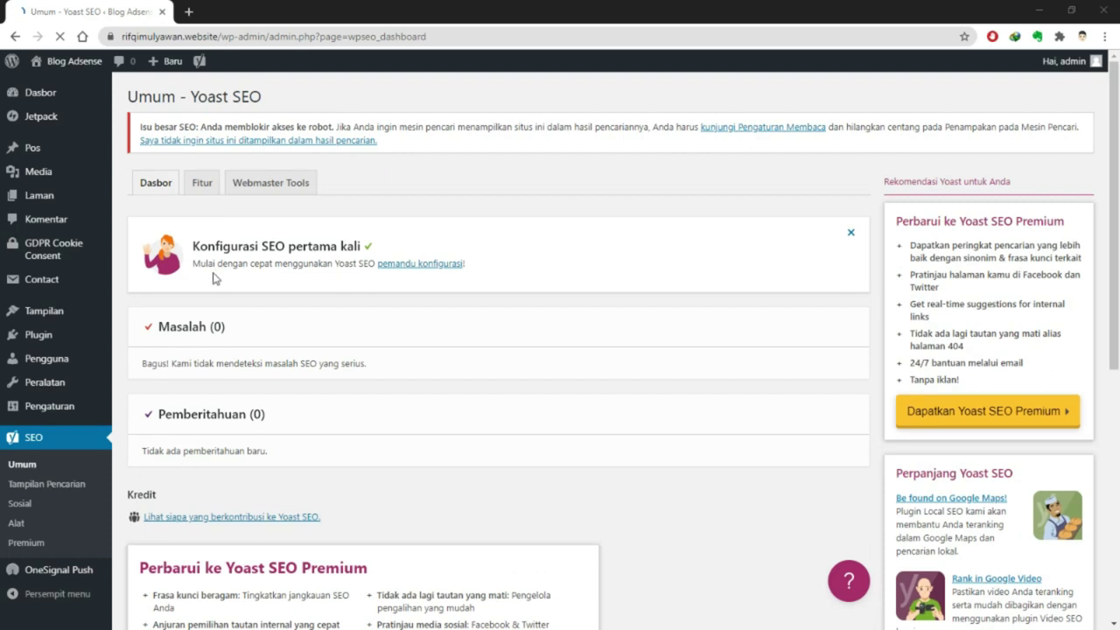
- On the Fitur tab, set readability analysis and text link counter to Nonaktif
{"action": "left_click", "coordinate": [199, 191]}
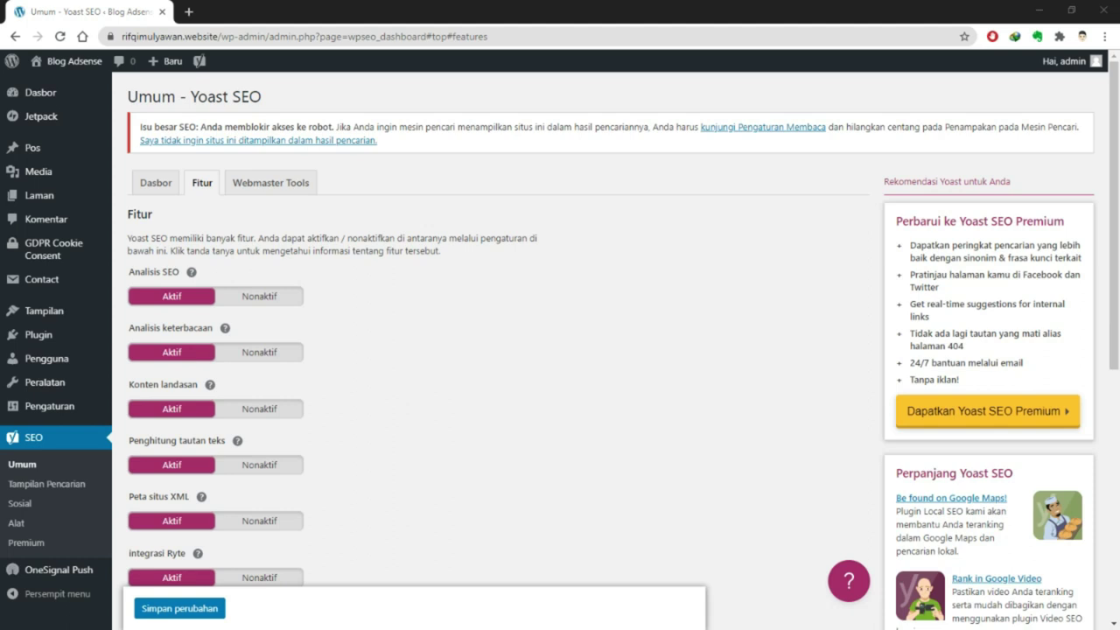
{"action": "scroll", "coordinate": [280, 324], "scroll_direction": "down", "scroll_amount": 3}
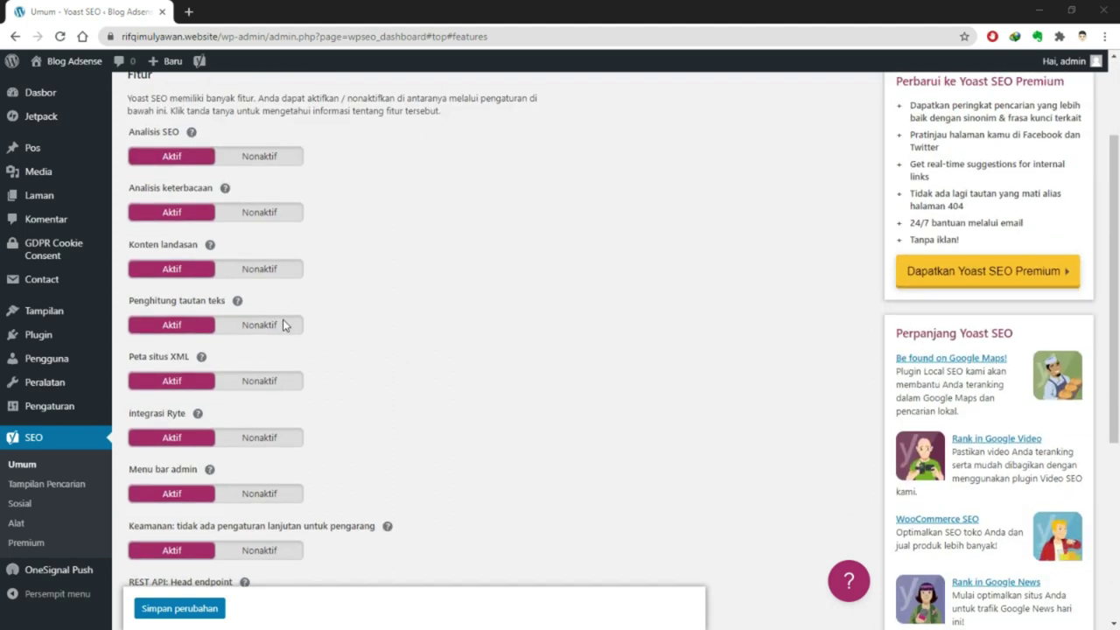
{"action": "scroll", "coordinate": [288, 320], "scroll_direction": "up", "scroll_amount": 3}
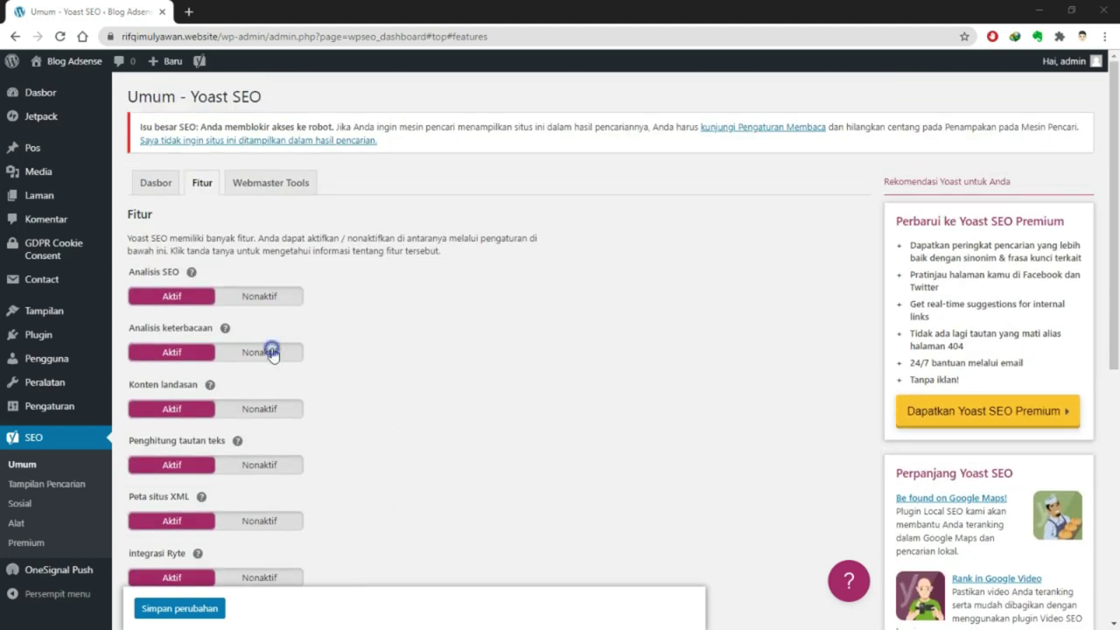
{"action": "scroll", "coordinate": [273, 352], "scroll_direction": "down", "scroll_amount": 1}
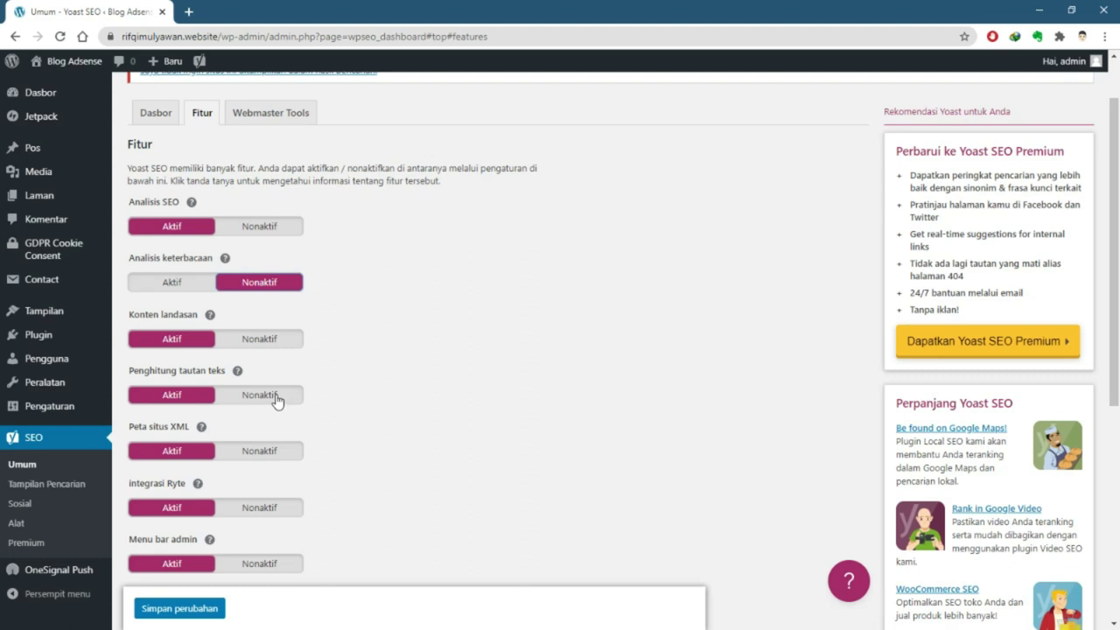
{"action": "left_click", "coordinate": [261, 396]}
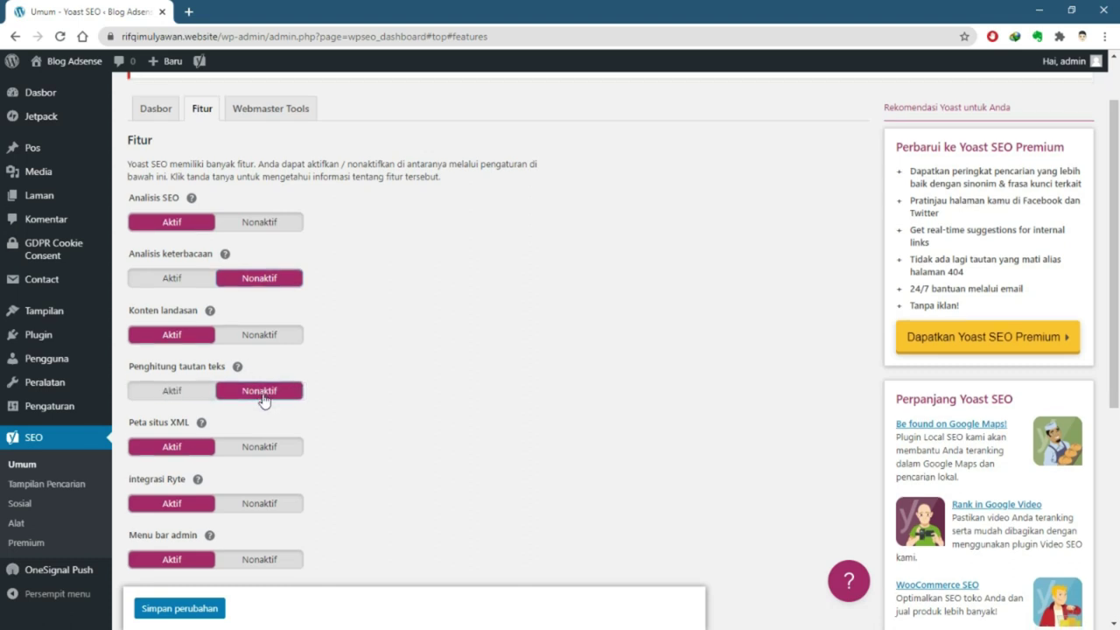
- Save the feature changes and bring up the Webmaster Tools verification fields
{"action": "scroll", "coordinate": [262, 398], "scroll_direction": "down", "scroll_amount": 1}
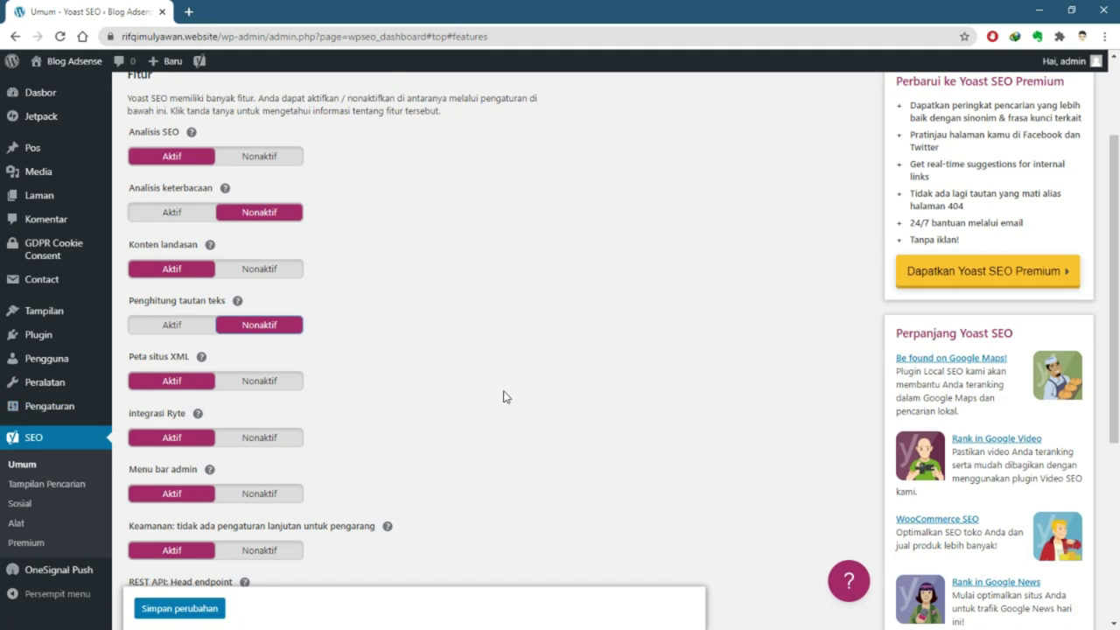
{"action": "scroll", "coordinate": [278, 393], "scroll_direction": "down", "scroll_amount": 2}
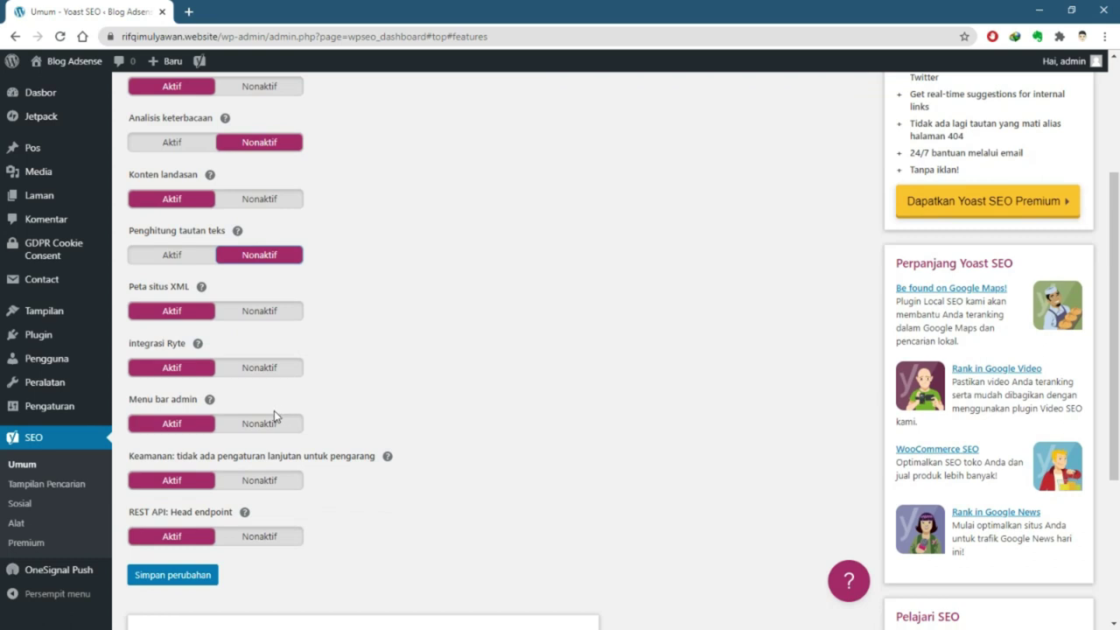
{"action": "scroll", "coordinate": [267, 446], "scroll_direction": "down", "scroll_amount": 2}
{"action": "scroll", "coordinate": [258, 476], "scroll_direction": "up", "scroll_amount": 5}
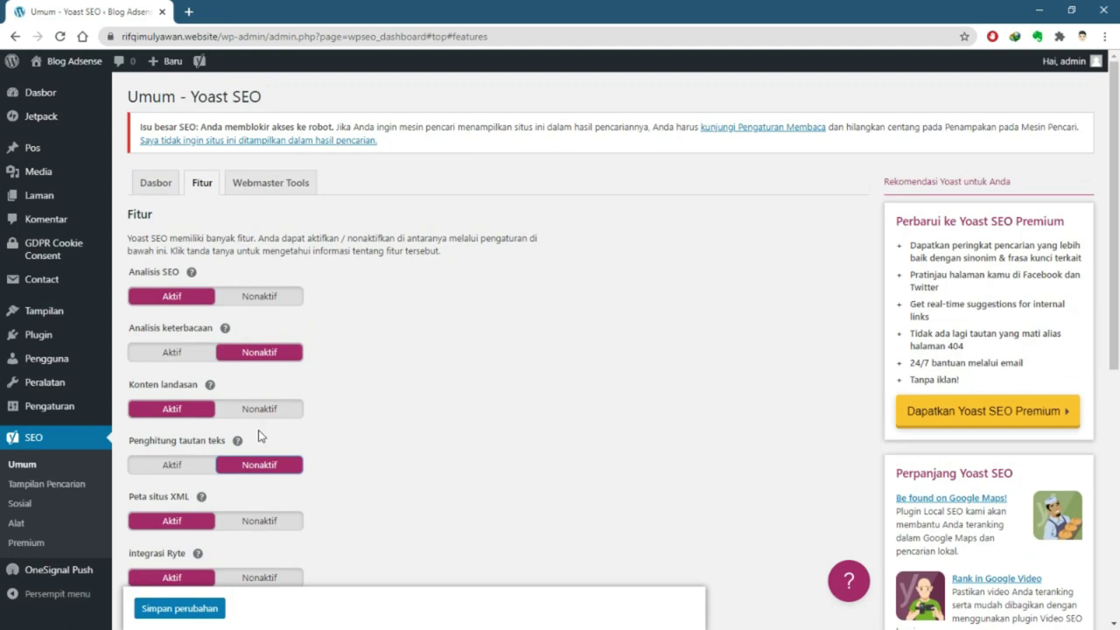
{"action": "scroll", "coordinate": [365, 418], "scroll_direction": "down", "scroll_amount": 5}
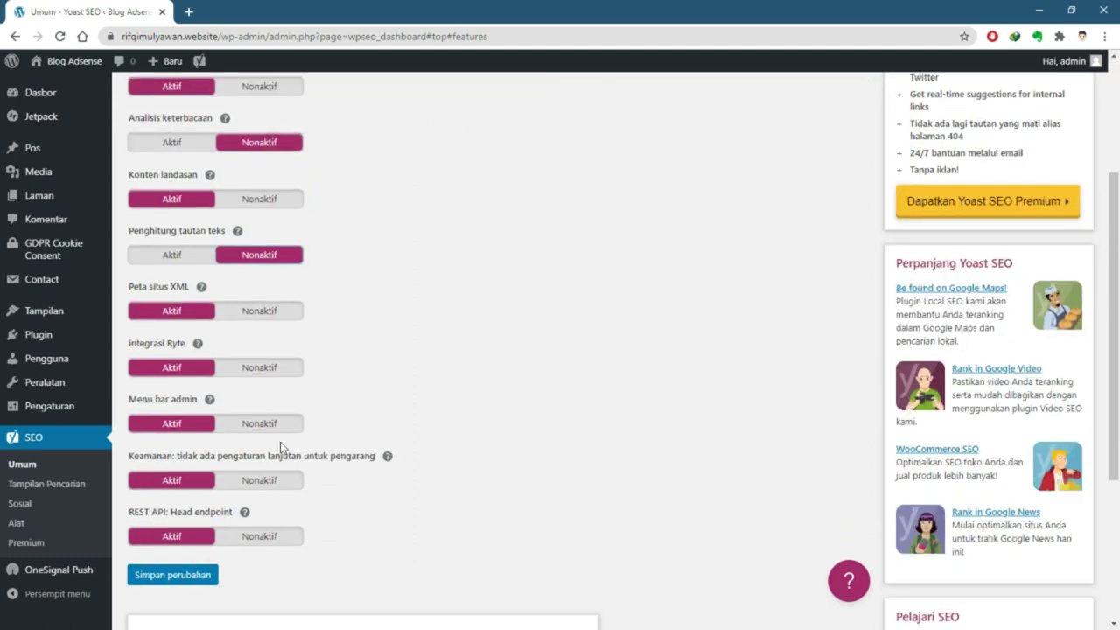
{"action": "left_click", "coordinate": [186, 375]}
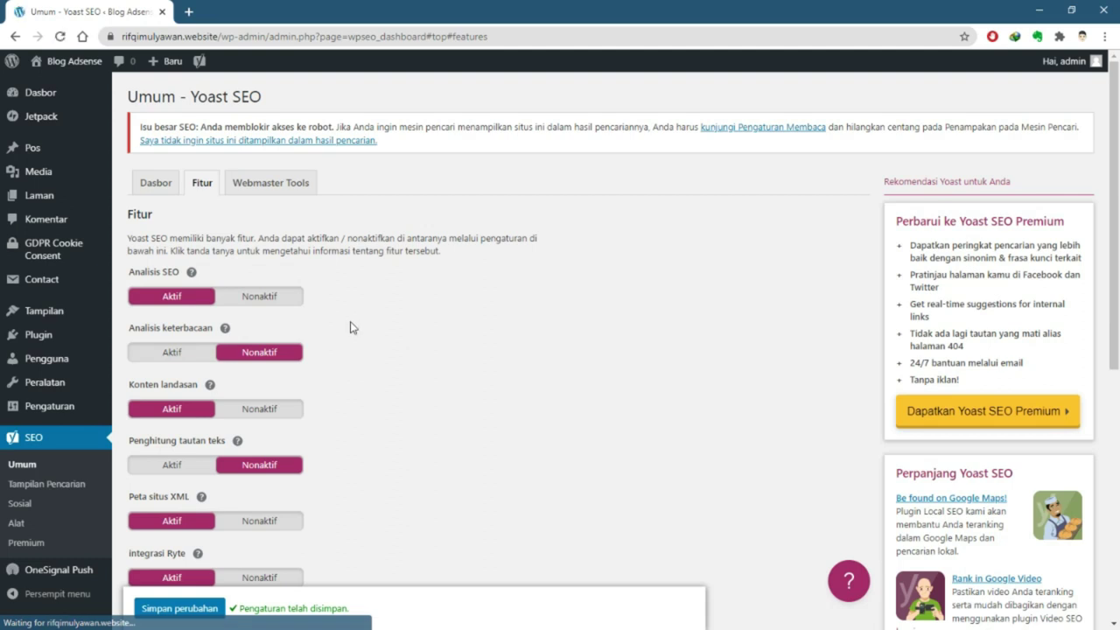
{"action": "left_click", "coordinate": [274, 184]}
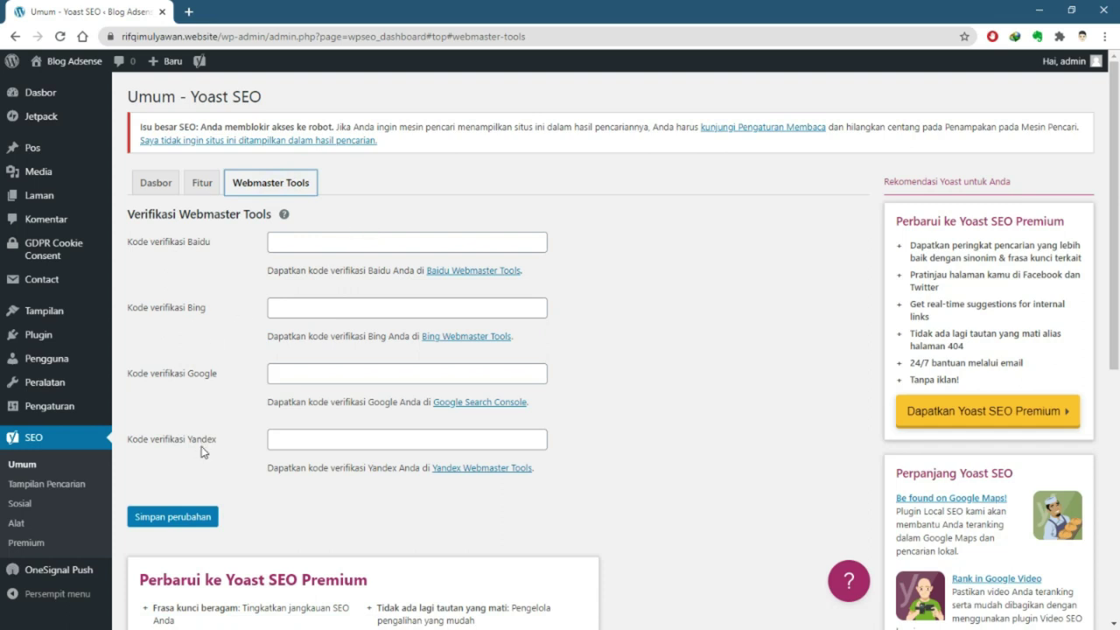
- Open the Google Search Console verification link beside the Google field in a new tab
{"action": "right_click", "coordinate": [460, 409]}
{"action": "left_click", "coordinate": [425, 417]}
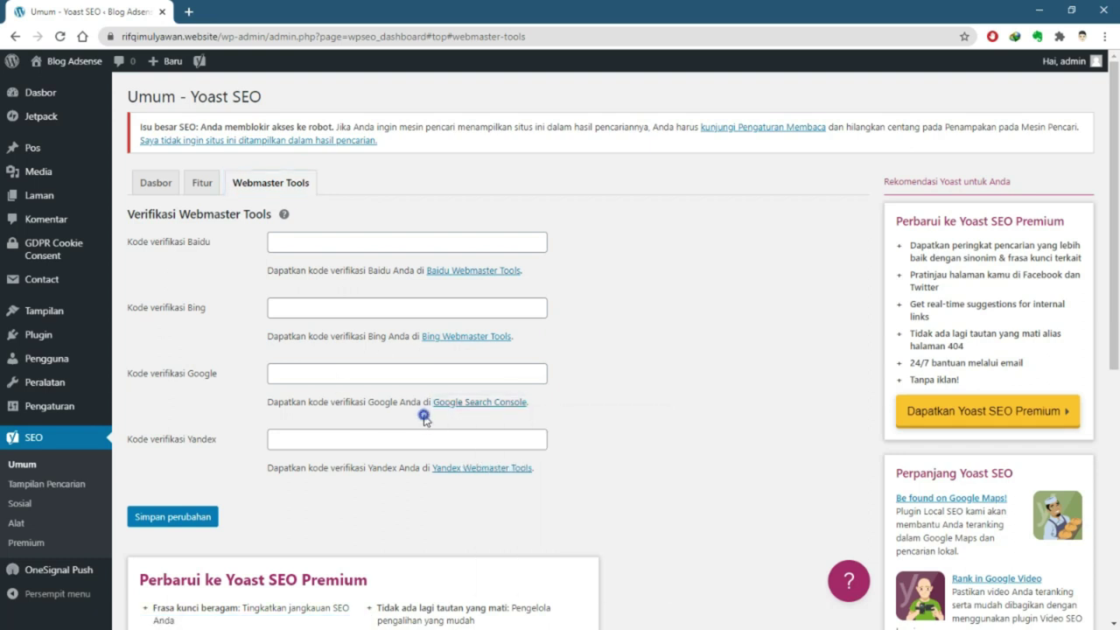
{"action": "left_click", "coordinate": [460, 403]}
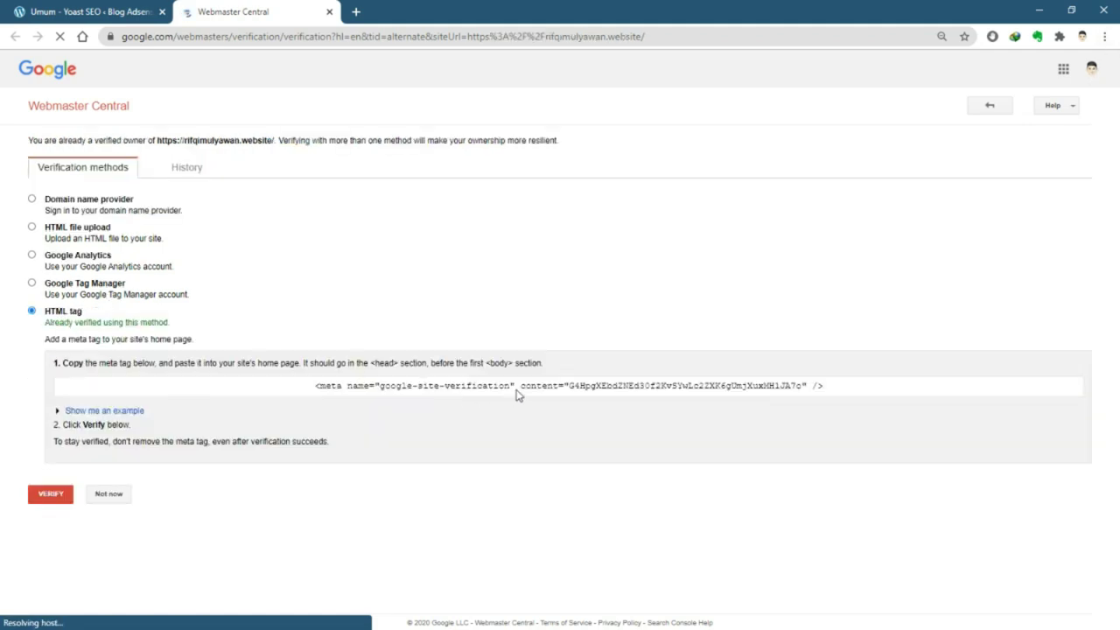
- Copy the google-site-verification code from the HTML tag method and click VERIFY
{"action": "left_click", "coordinate": [549, 382]}
{"action": "left_click", "coordinate": [575, 387]}
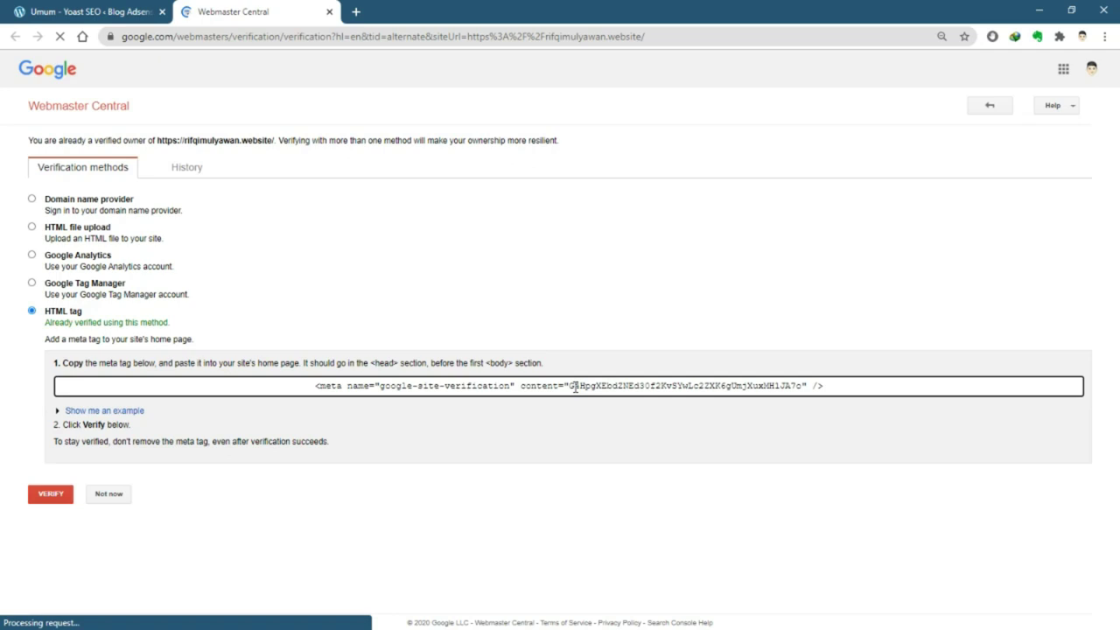
{"action": "left_click_drag", "start_coordinate": [569, 386], "coordinate": [798, 387]}
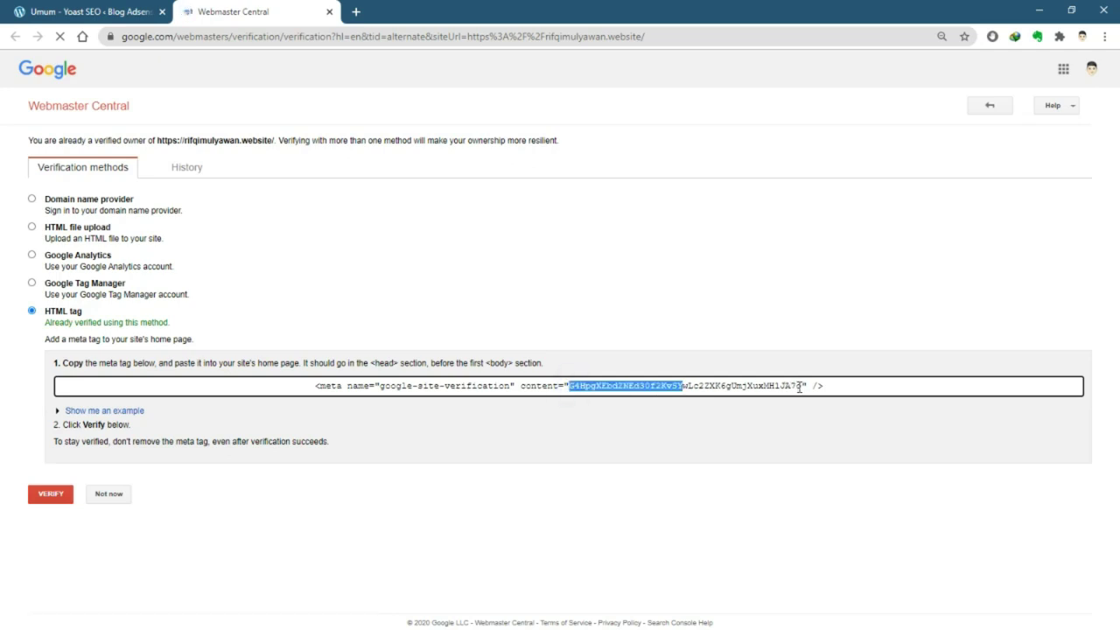
{"action": "left_click", "coordinate": [800, 386]}
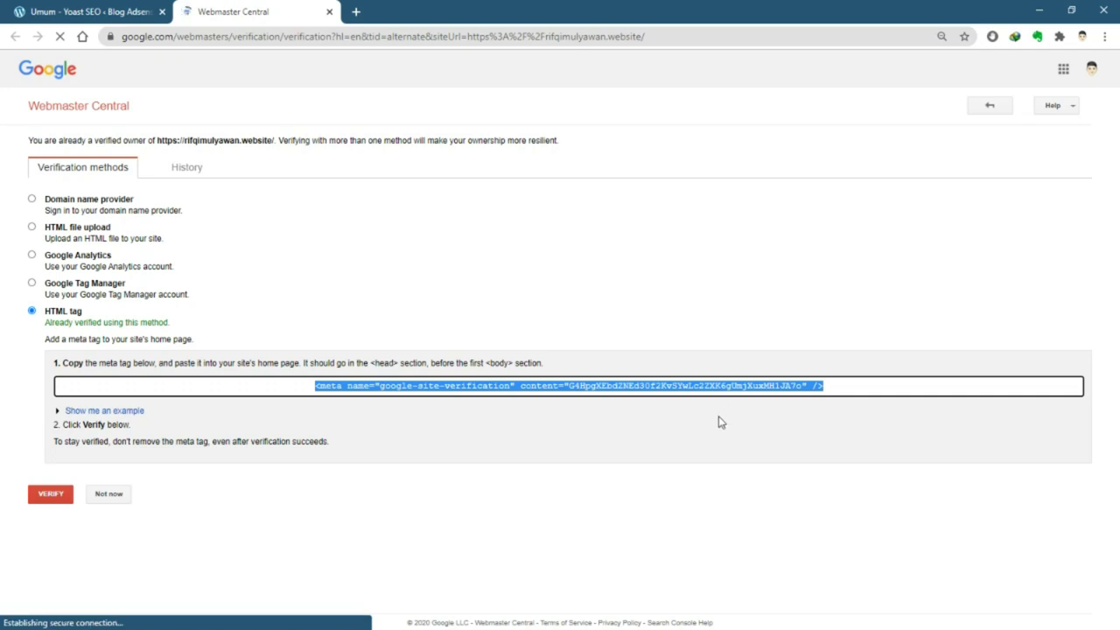
{"action": "left_click", "coordinate": [306, 399]}
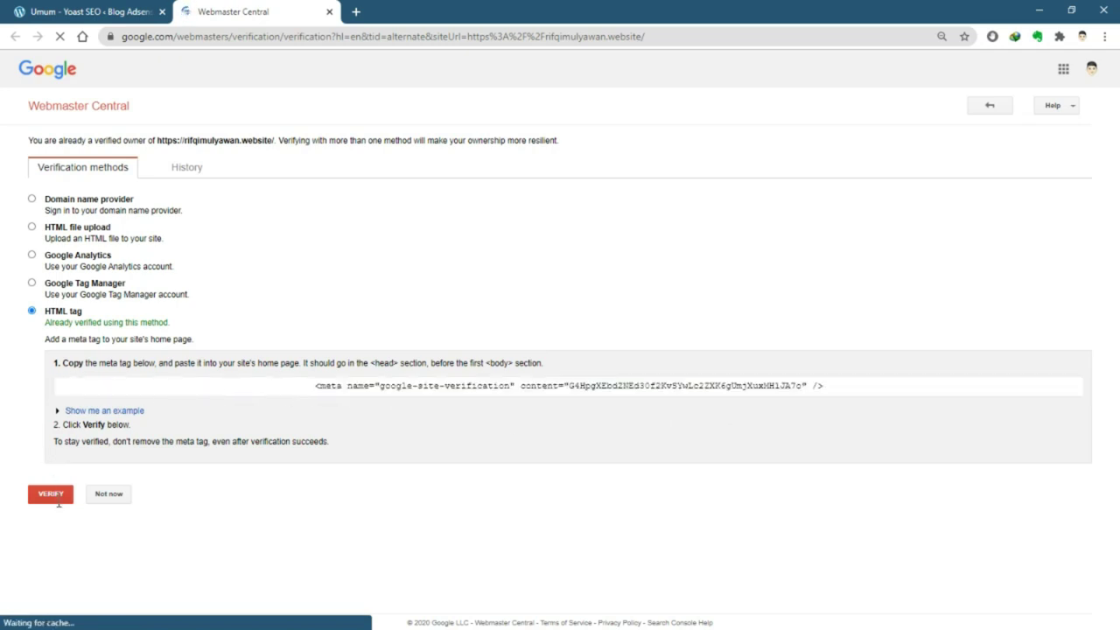
{"action": "left_click", "coordinate": [50, 495]}
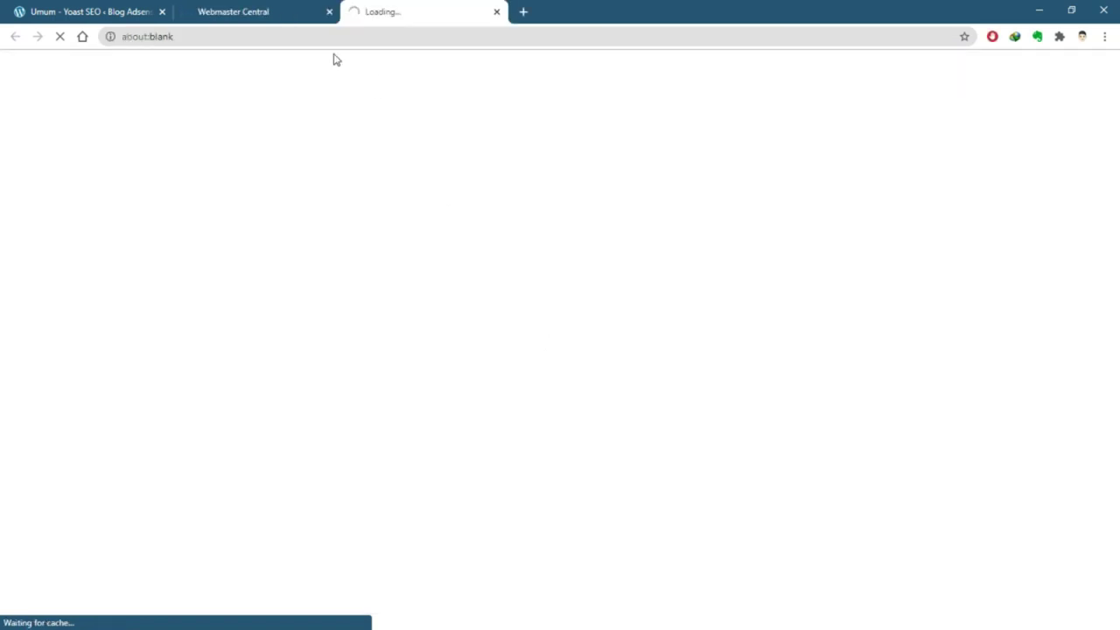
- Check the code in Yoast's Kode verifikasi Google field, then return to Webmaster Central
{"action": "left_click", "coordinate": [114, 15]}
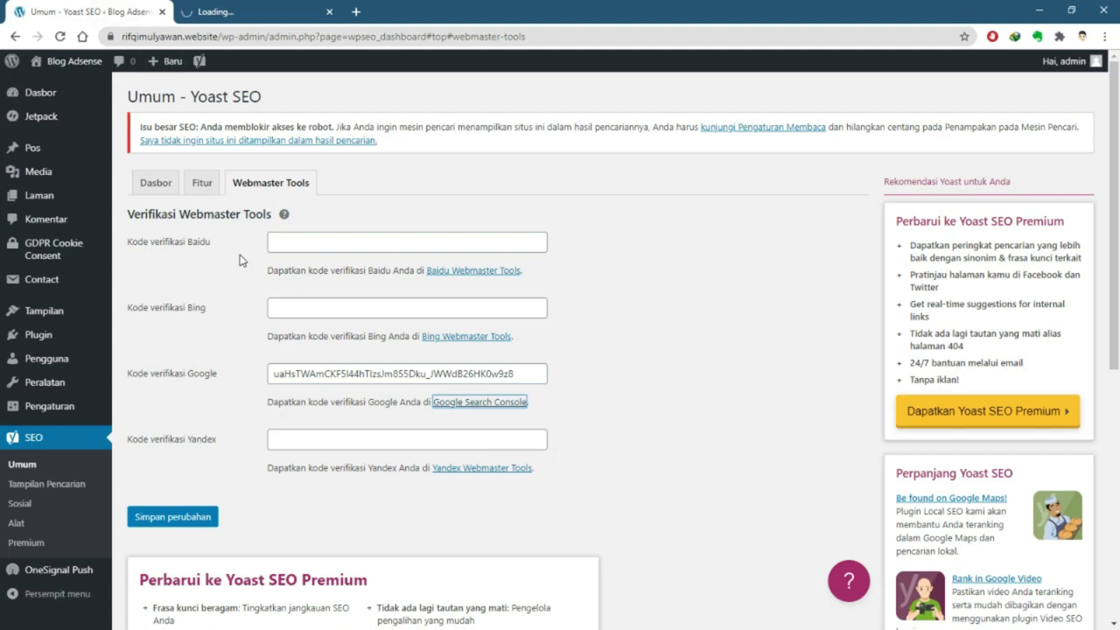
{"action": "left_click", "coordinate": [259, 10]}
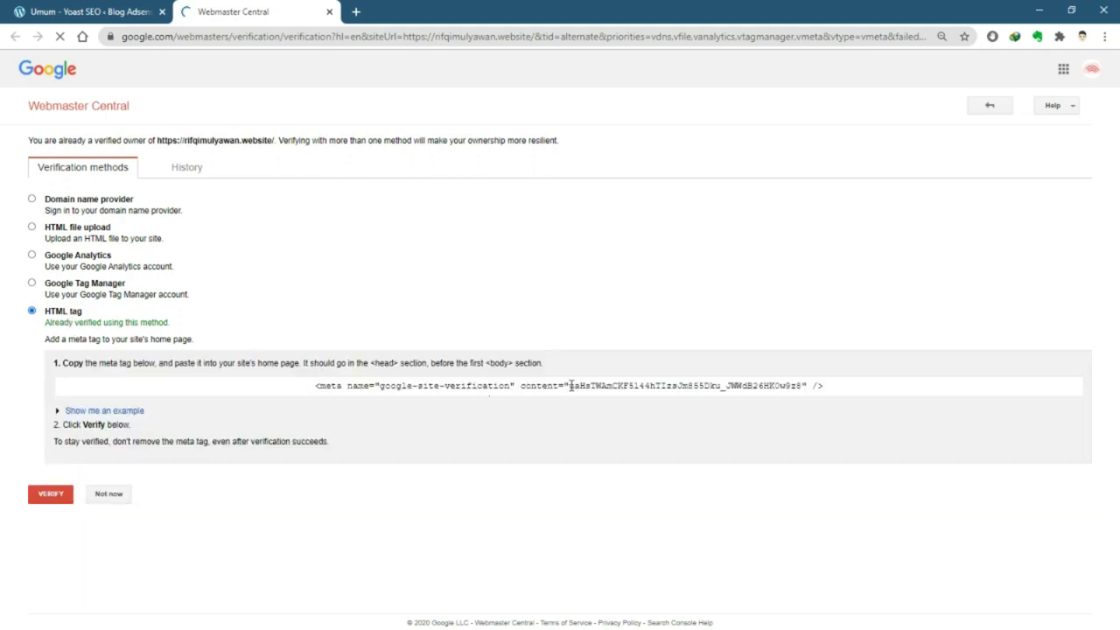
- Reselect the meta tag verification code and retry VERIFY
{"action": "double_click", "coordinate": [797, 386]}
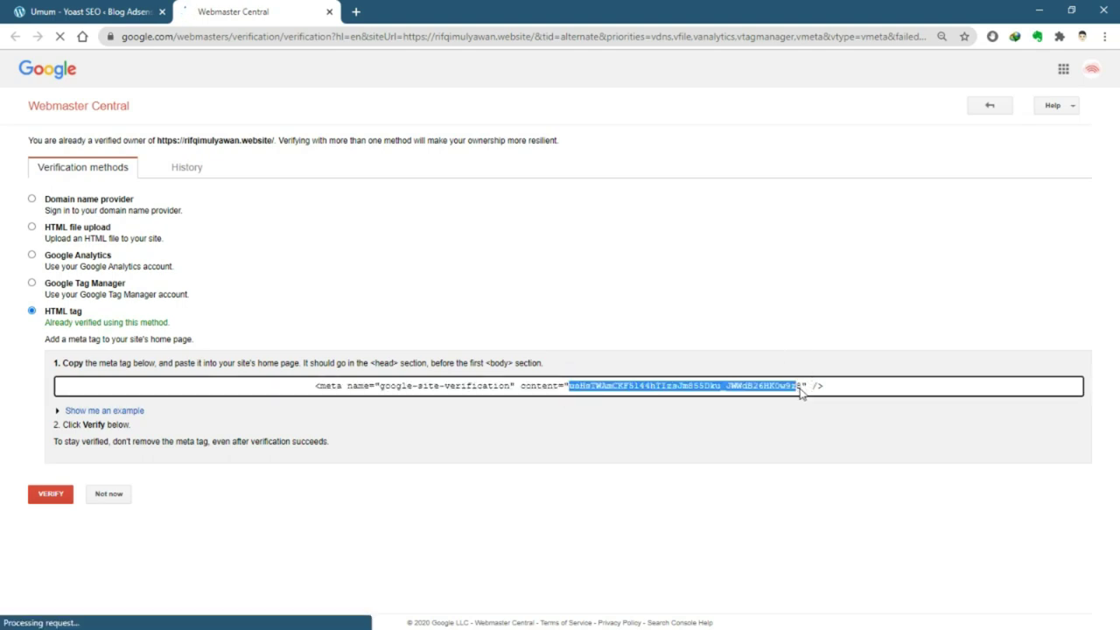
{"action": "triple_click", "coordinate": [770, 388]}
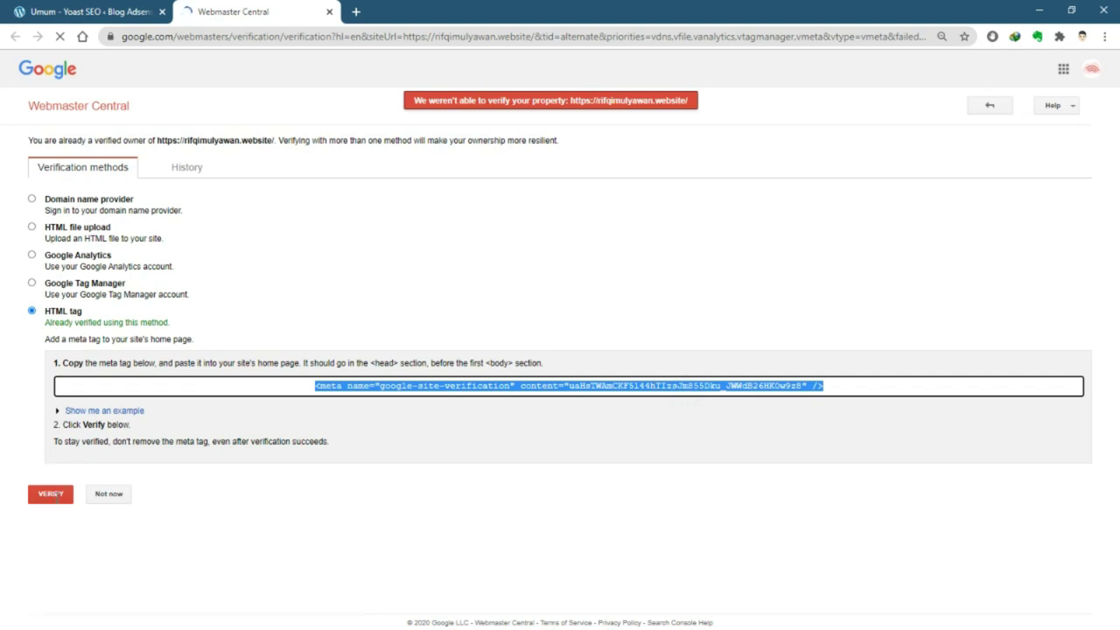
{"action": "left_click", "coordinate": [49, 500]}
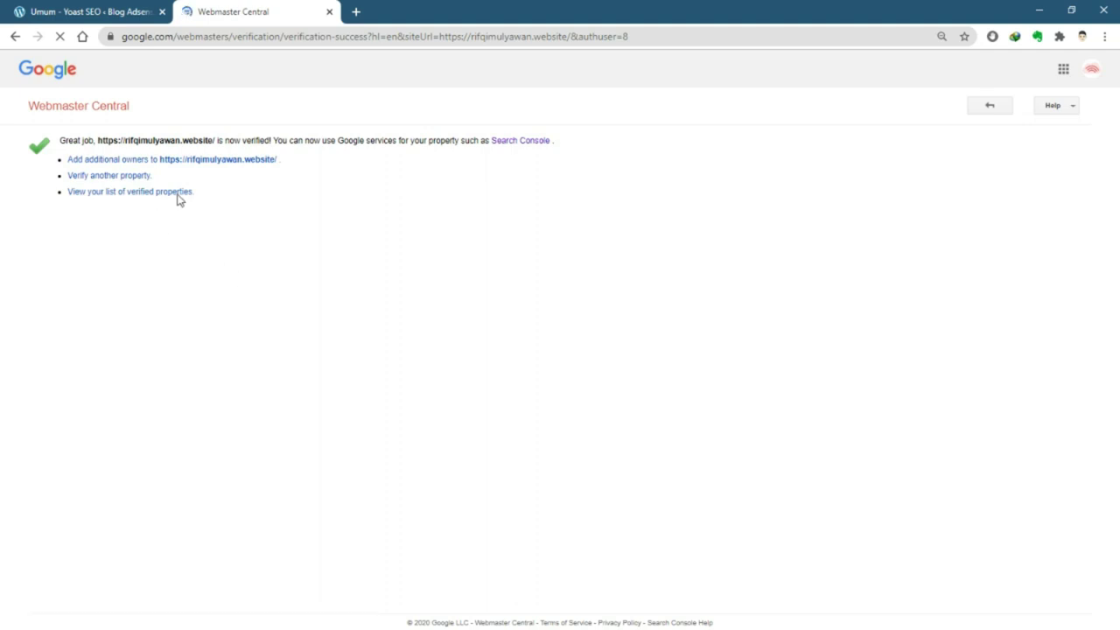
- Follow a link from the verification success page, then close the Webmaster Central tab
{"action": "left_click", "coordinate": [523, 147]}
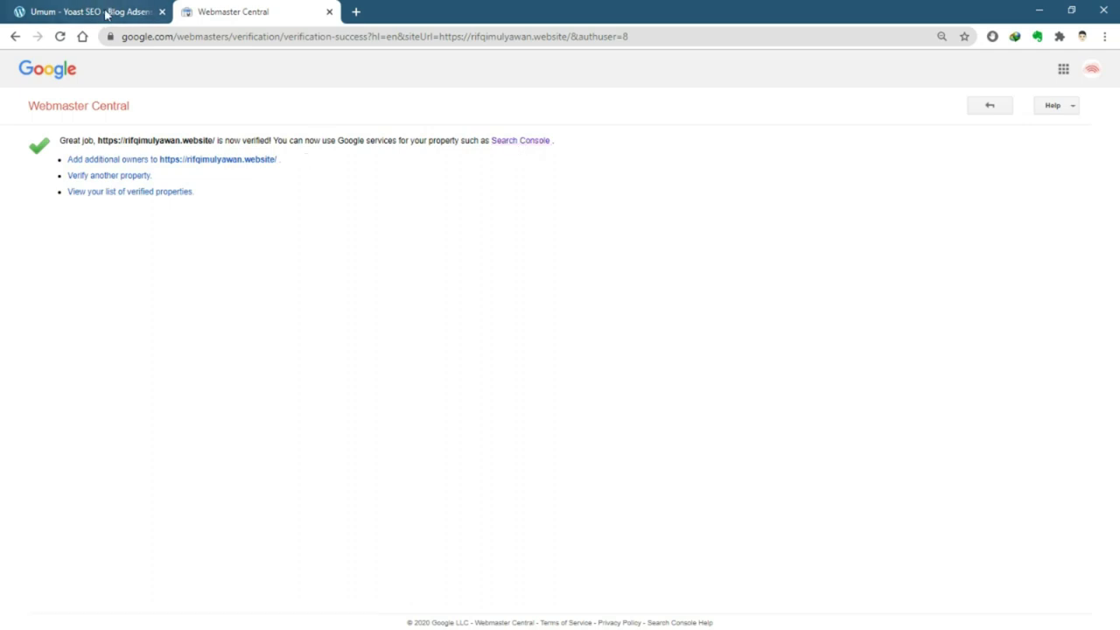
{"action": "left_click", "coordinate": [331, 12]}
- Click into the Bing and Yandex verification fields, then go to SEO > Tampilan Pencarian
{"action": "scroll", "coordinate": [356, 382], "scroll_direction": "down", "scroll_amount": 2}
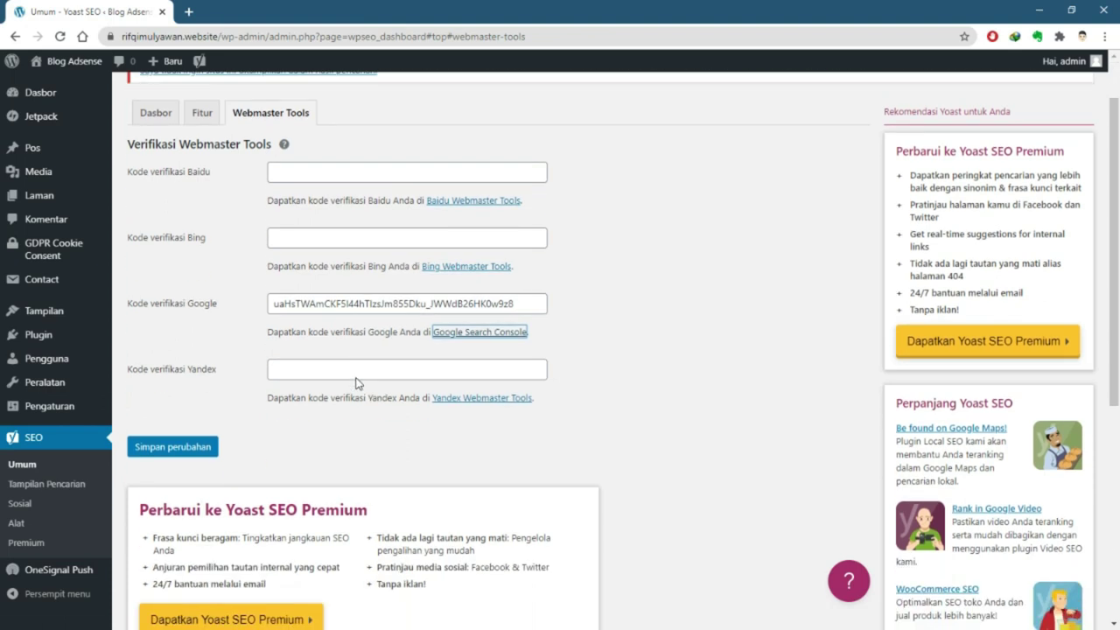
{"action": "left_click", "coordinate": [338, 237]}
{"action": "left_click", "coordinate": [345, 371]}
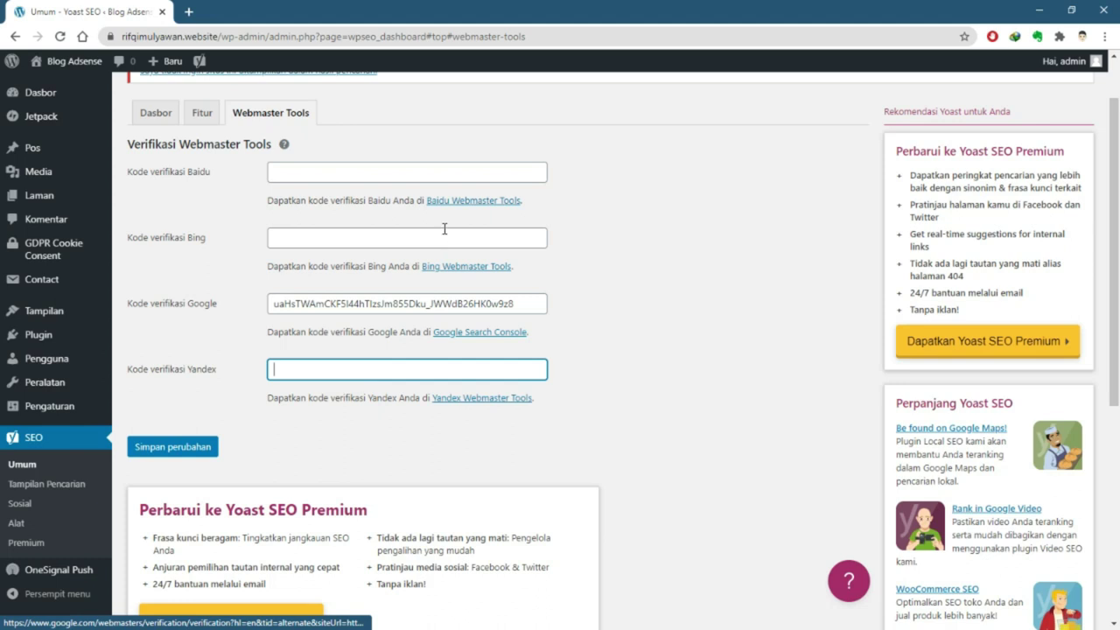
{"action": "scroll", "coordinate": [311, 319], "scroll_direction": "up", "scroll_amount": 2}
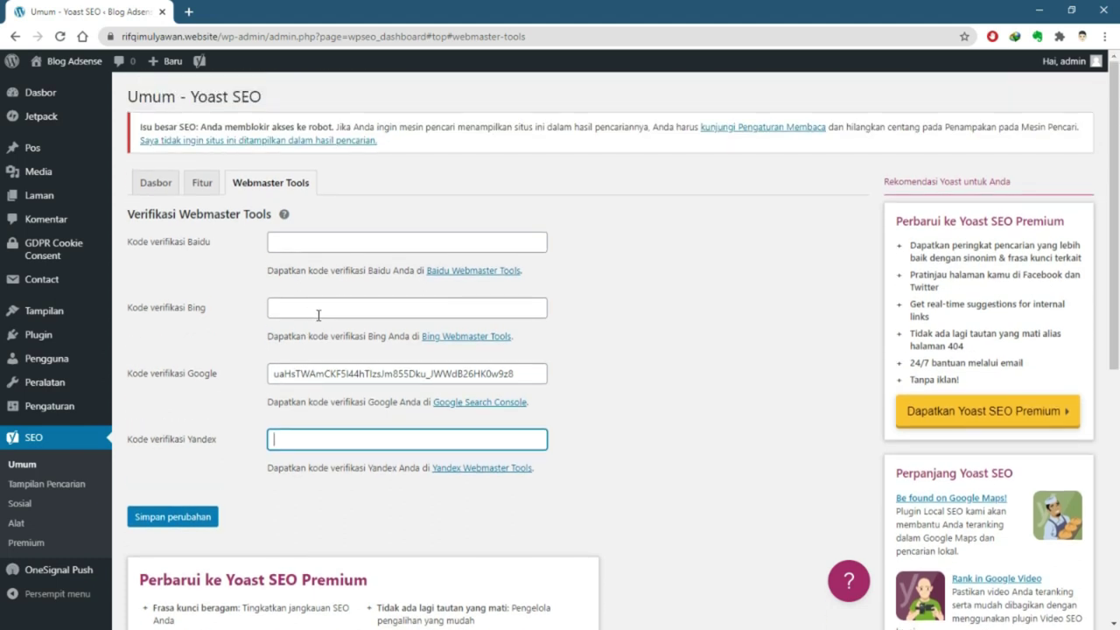
{"action": "left_click", "coordinate": [85, 485]}
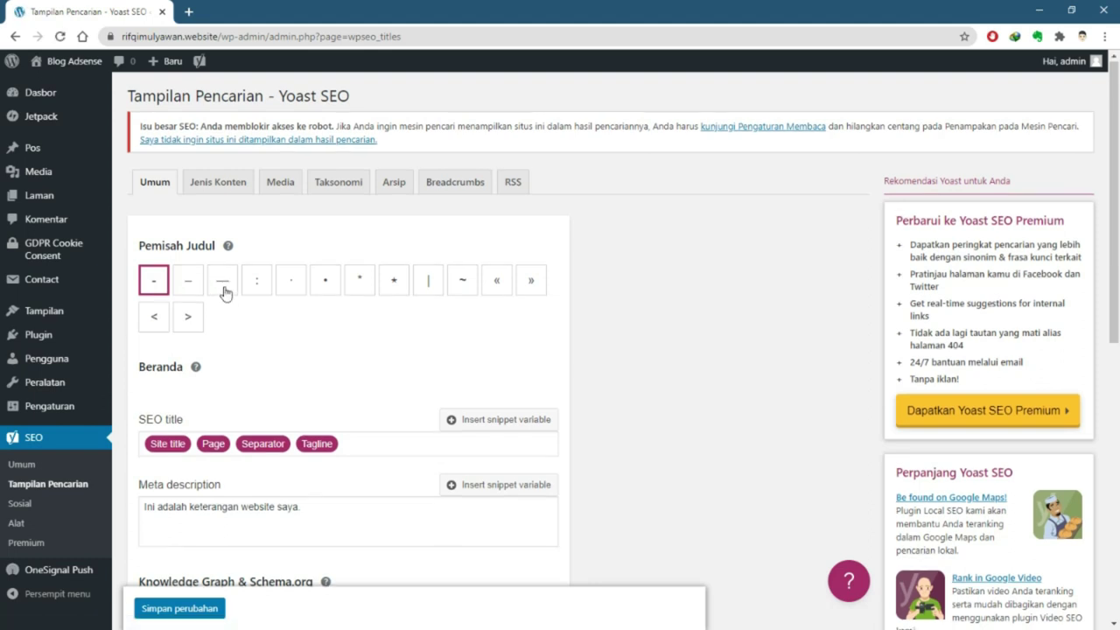
- Review the homepage SEO title and meta description fields
{"action": "scroll", "coordinate": [224, 290], "scroll_direction": "down", "scroll_amount": 1}
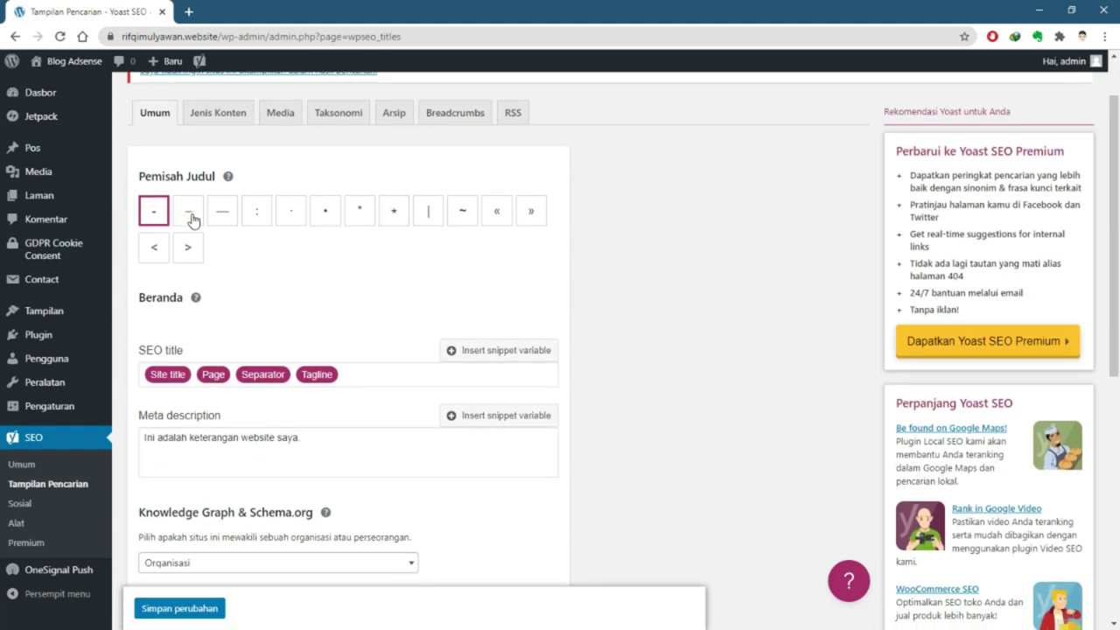
{"action": "scroll", "coordinate": [200, 237], "scroll_direction": "down", "scroll_amount": 1}
{"action": "left_click", "coordinate": [395, 302]}
{"action": "scroll", "coordinate": [377, 288], "scroll_direction": "up", "scroll_amount": 1}
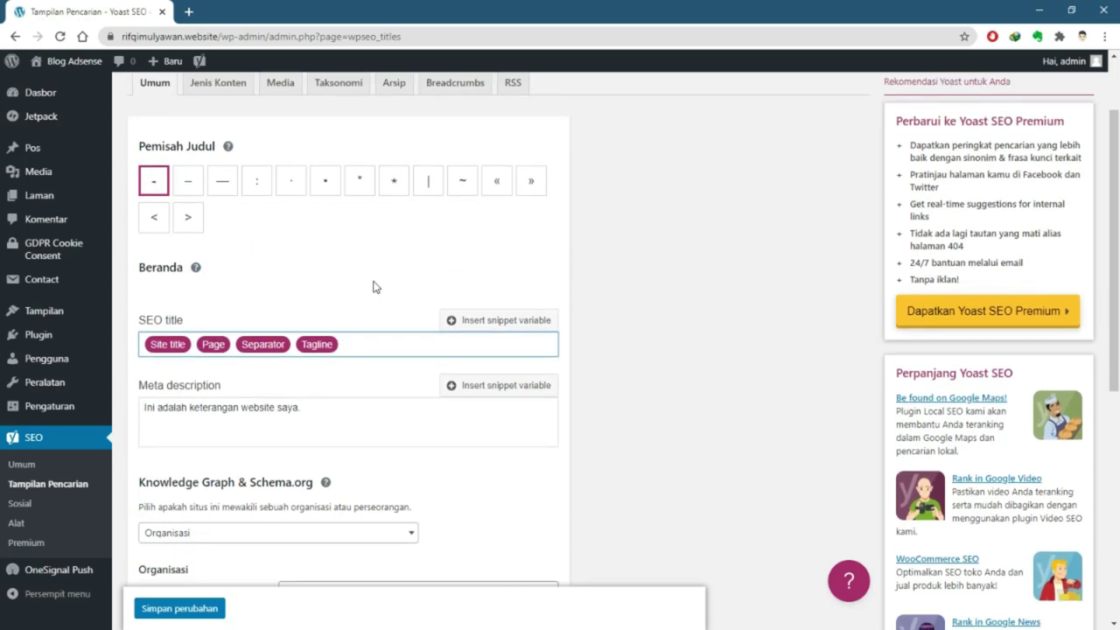
{"action": "scroll", "coordinate": [372, 292], "scroll_direction": "down", "scroll_amount": 2}
{"action": "left_click", "coordinate": [371, 295]}
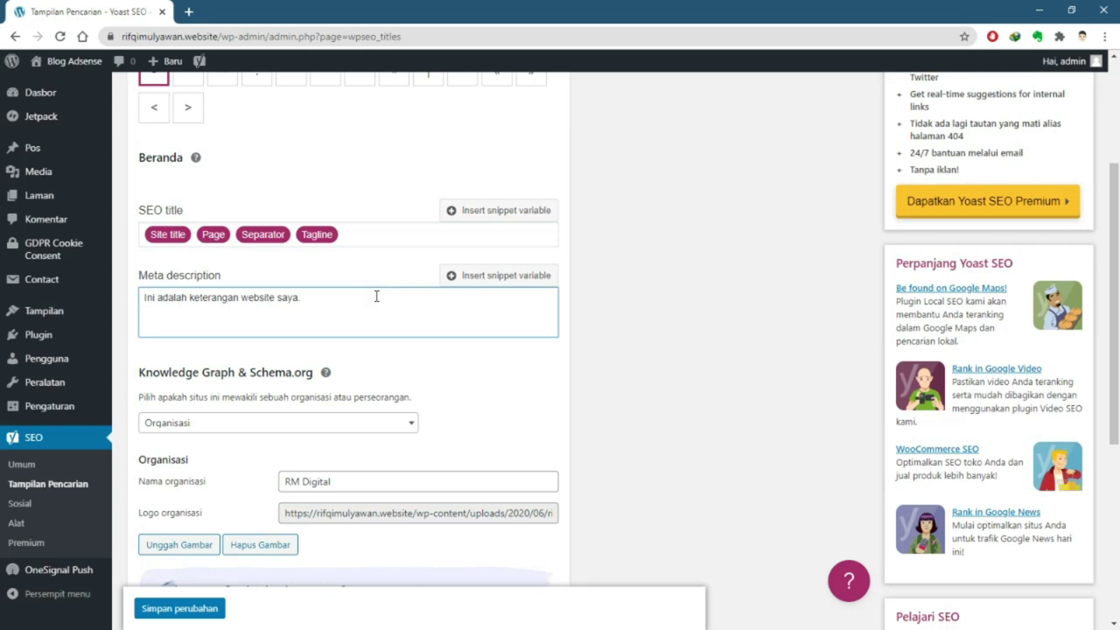
{"action": "scroll", "coordinate": [371, 302], "scroll_direction": "up", "scroll_amount": 3}
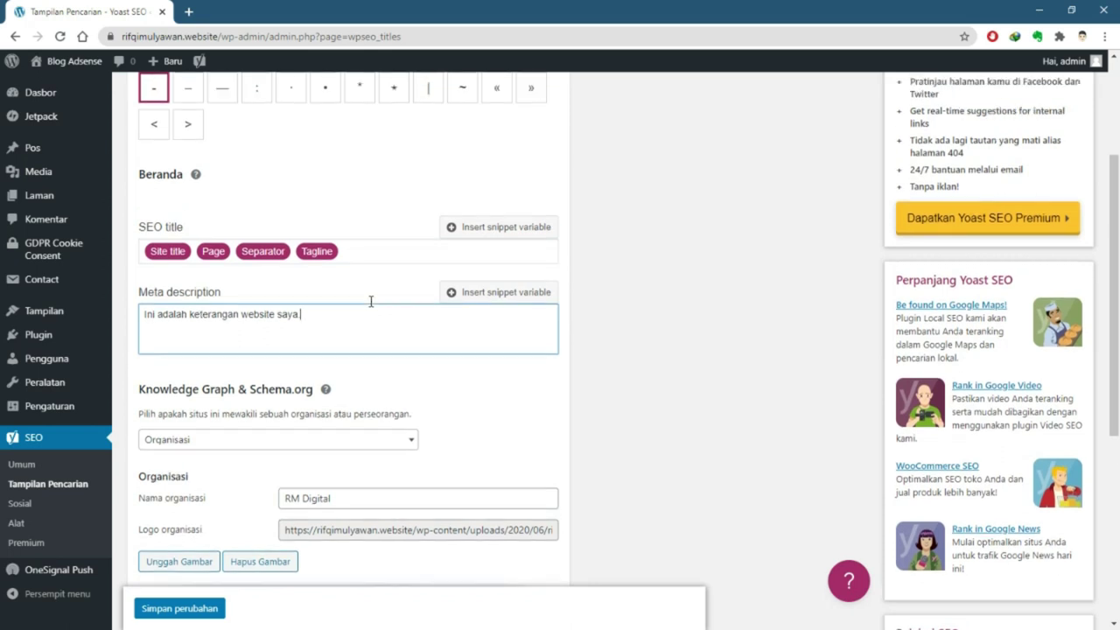
{"action": "scroll", "coordinate": [370, 305], "scroll_direction": "down", "scroll_amount": 2}
{"action": "scroll", "coordinate": [342, 372], "scroll_direction": "down", "scroll_amount": 1}
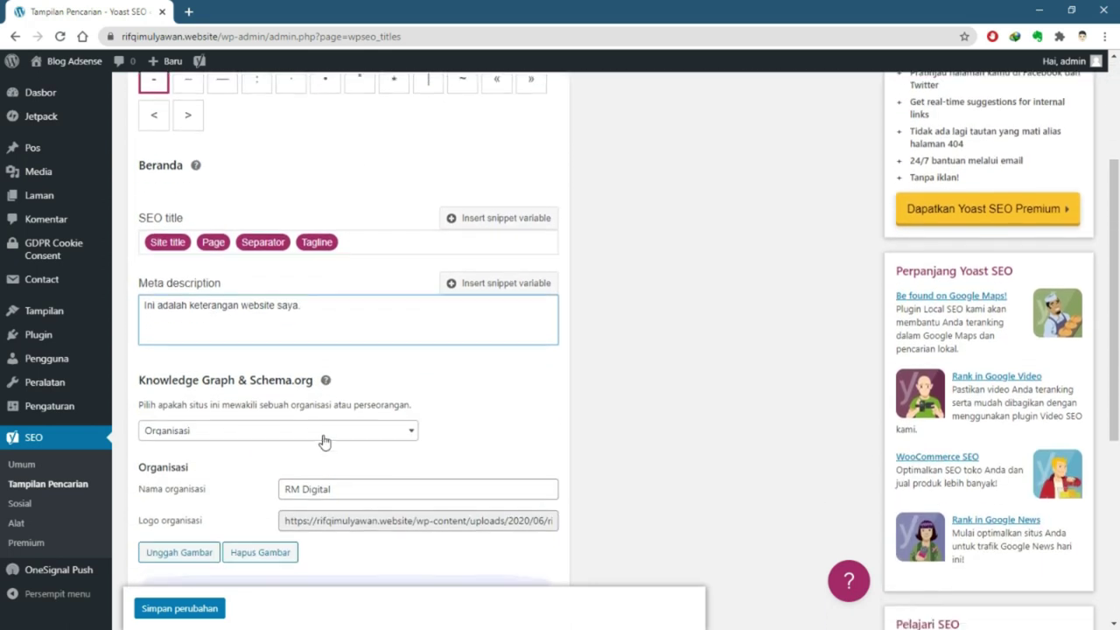
- Switch the site representation to Orang and back to Organisasi
{"action": "left_click", "coordinate": [331, 424]}
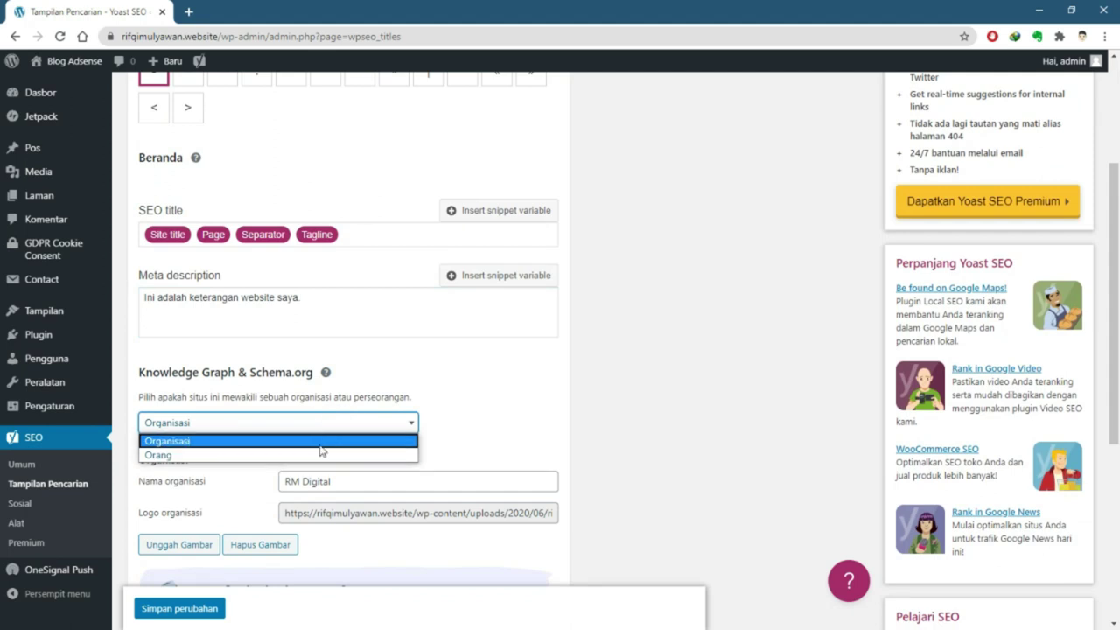
{"action": "left_click", "coordinate": [313, 455]}
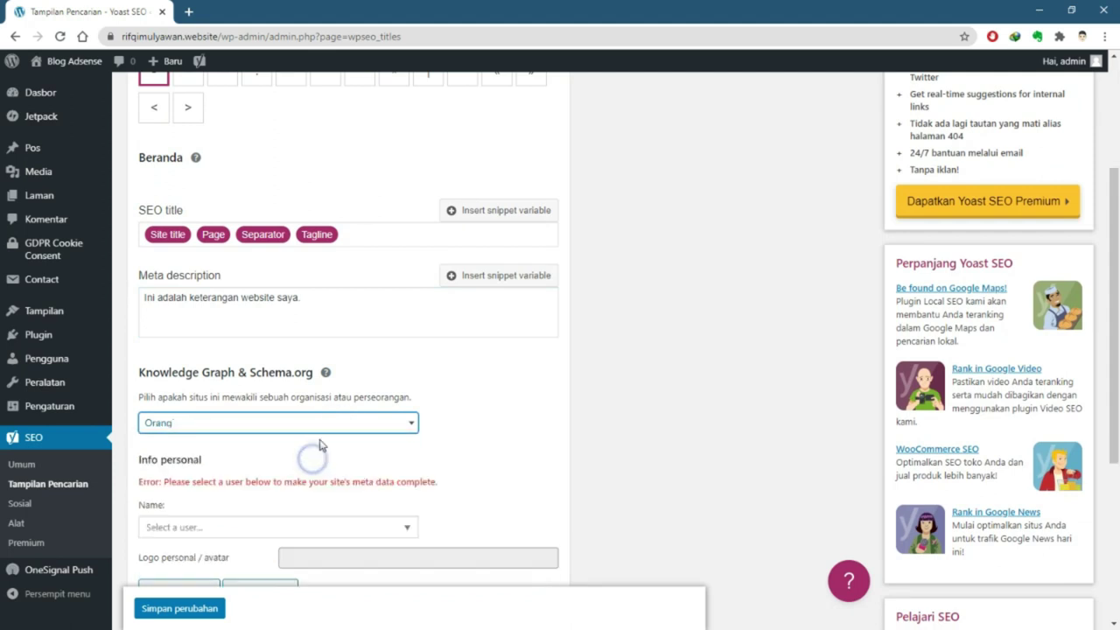
{"action": "scroll", "coordinate": [306, 465], "scroll_direction": "down", "scroll_amount": 2}
{"action": "left_click", "coordinate": [306, 389]}
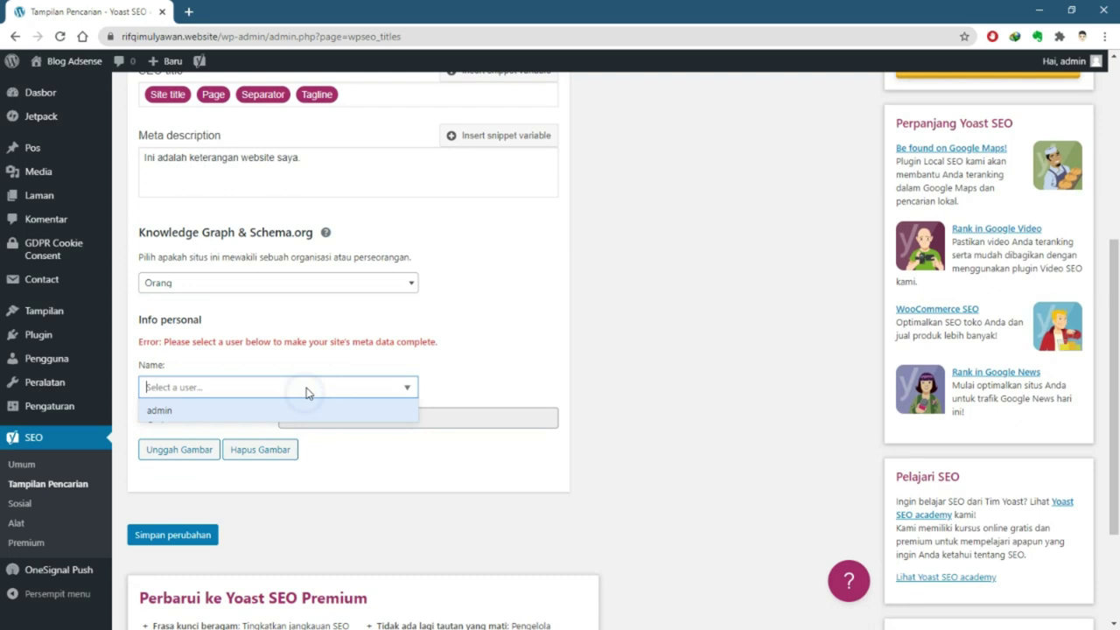
{"action": "left_click", "coordinate": [326, 283]}
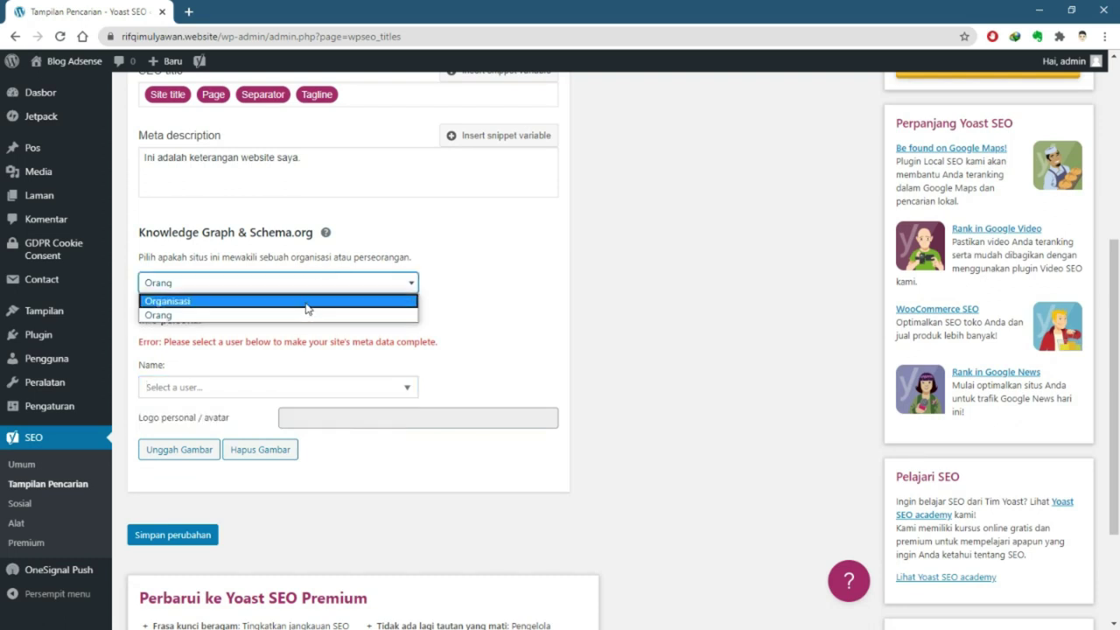
{"action": "left_click", "coordinate": [305, 302]}
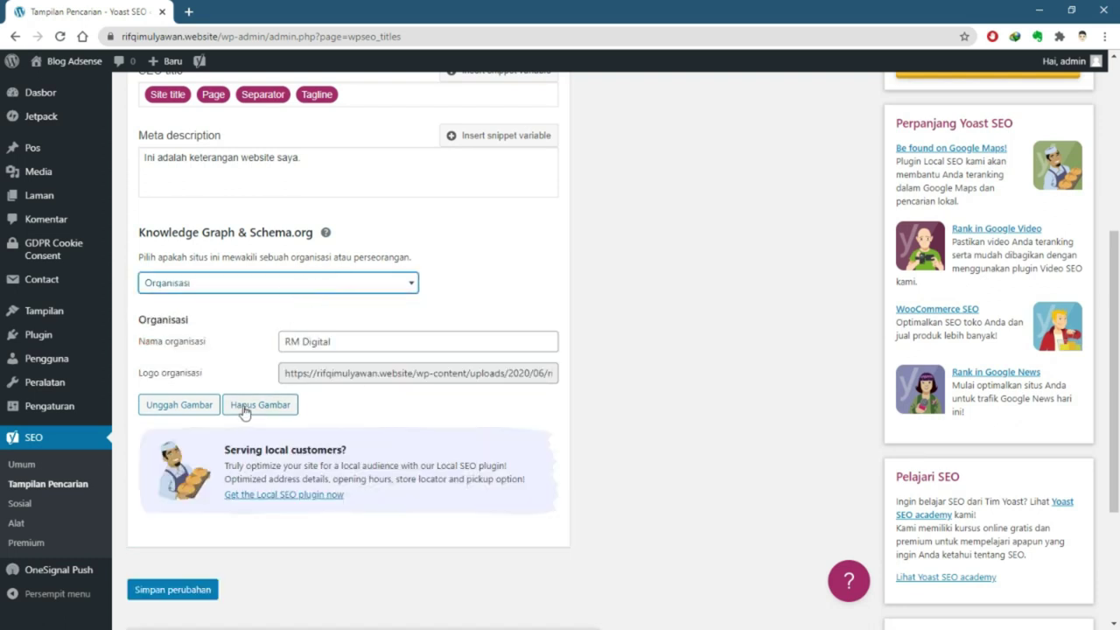
- Use the RM image from the media library as the organisation logo
{"action": "left_click", "coordinate": [193, 408]}
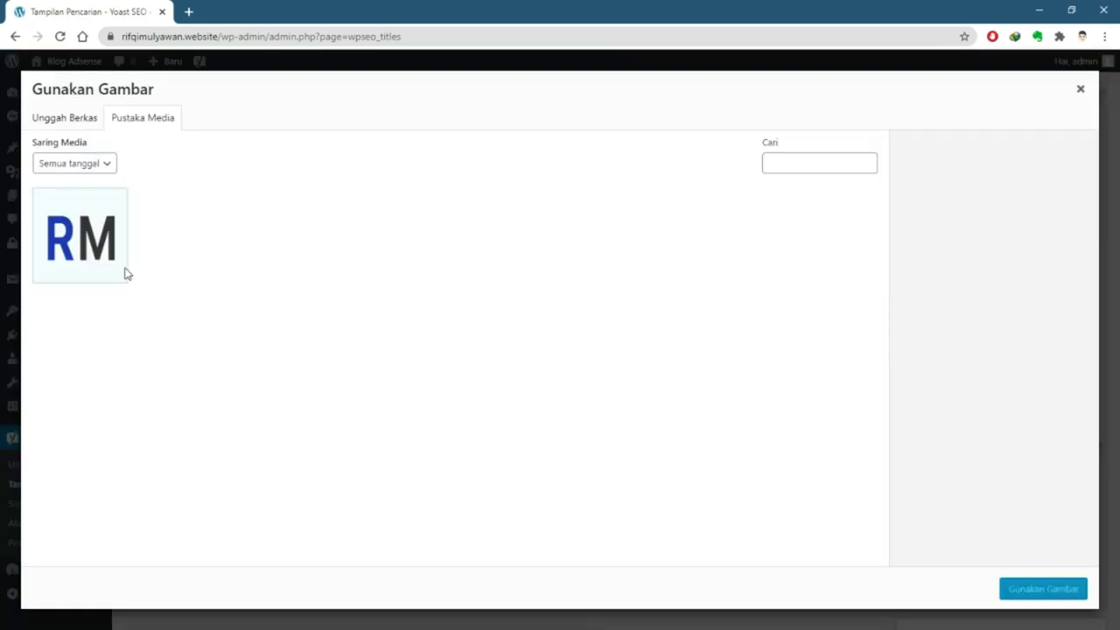
{"action": "left_click", "coordinate": [123, 271]}
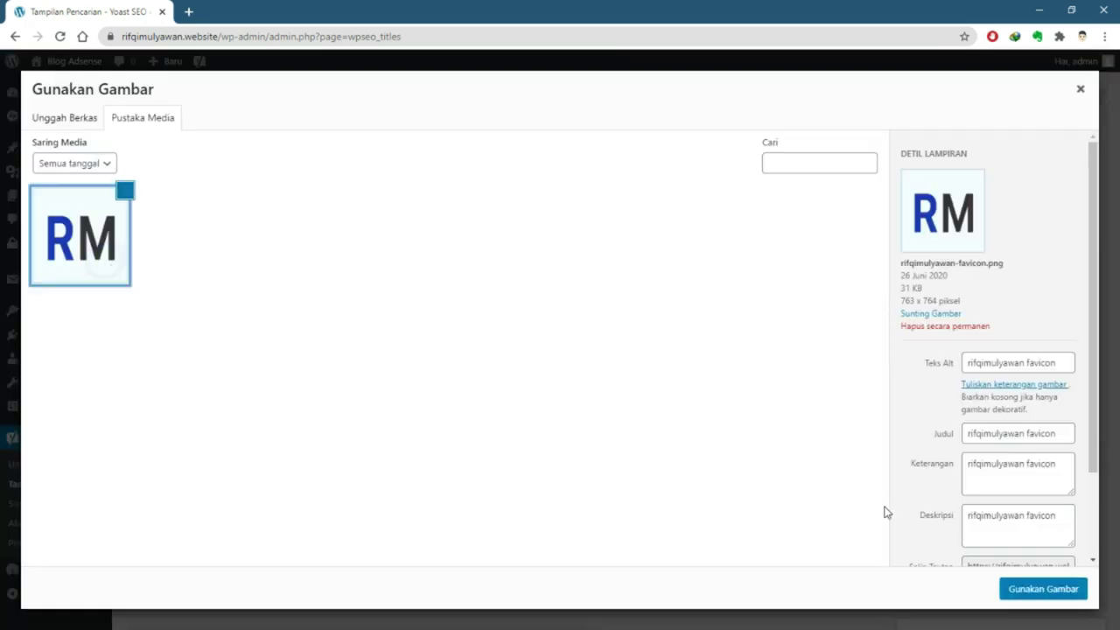
{"action": "left_click", "coordinate": [1044, 583]}
- Save the Search Appearance settings and confirm they were saved
{"action": "scroll", "coordinate": [415, 438], "scroll_direction": "up", "scroll_amount": 3}
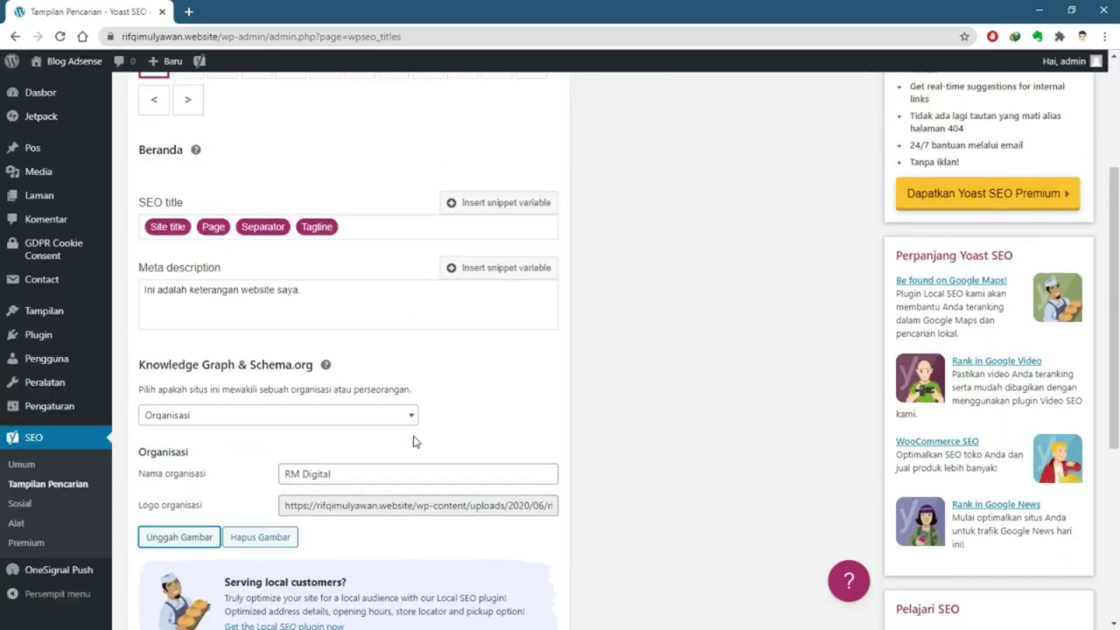
{"action": "scroll", "coordinate": [414, 420], "scroll_direction": "down", "scroll_amount": 5}
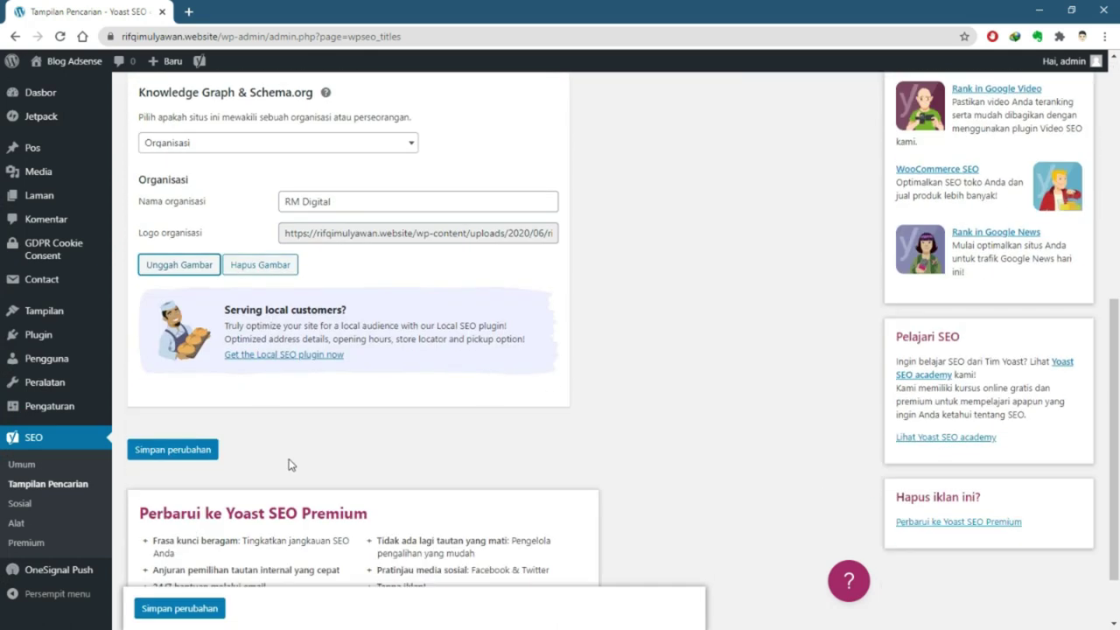
{"action": "scroll", "coordinate": [188, 464], "scroll_direction": "up", "scroll_amount": 5}
{"action": "scroll", "coordinate": [188, 463], "scroll_direction": "down", "scroll_amount": 5}
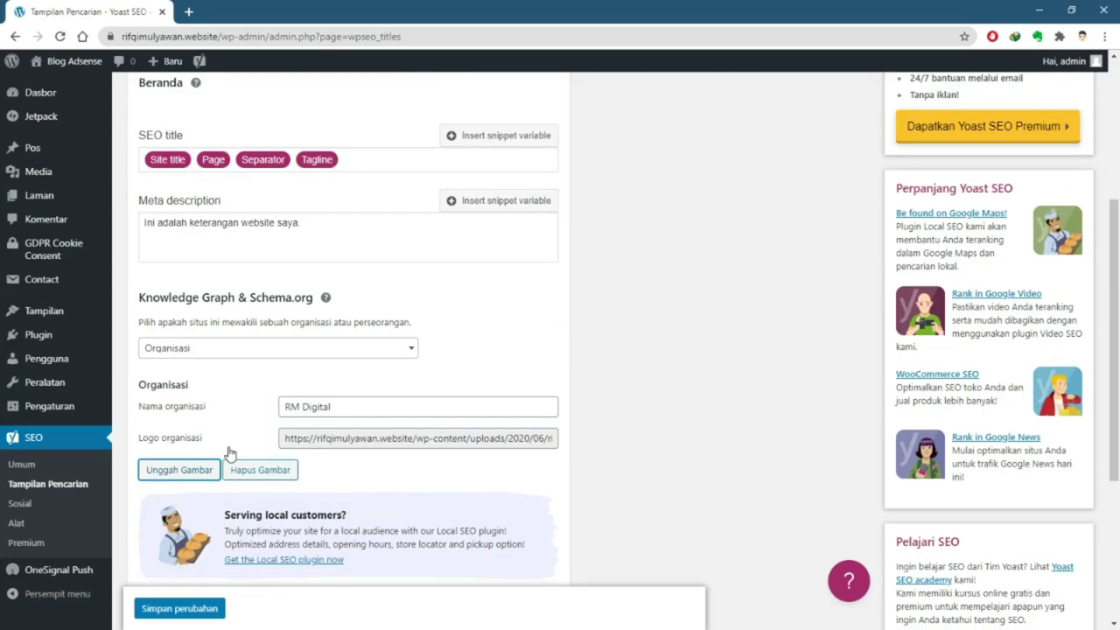
{"action": "left_click", "coordinate": [193, 458]}
{"action": "scroll", "coordinate": [372, 437], "scroll_direction": "up", "scroll_amount": 5}
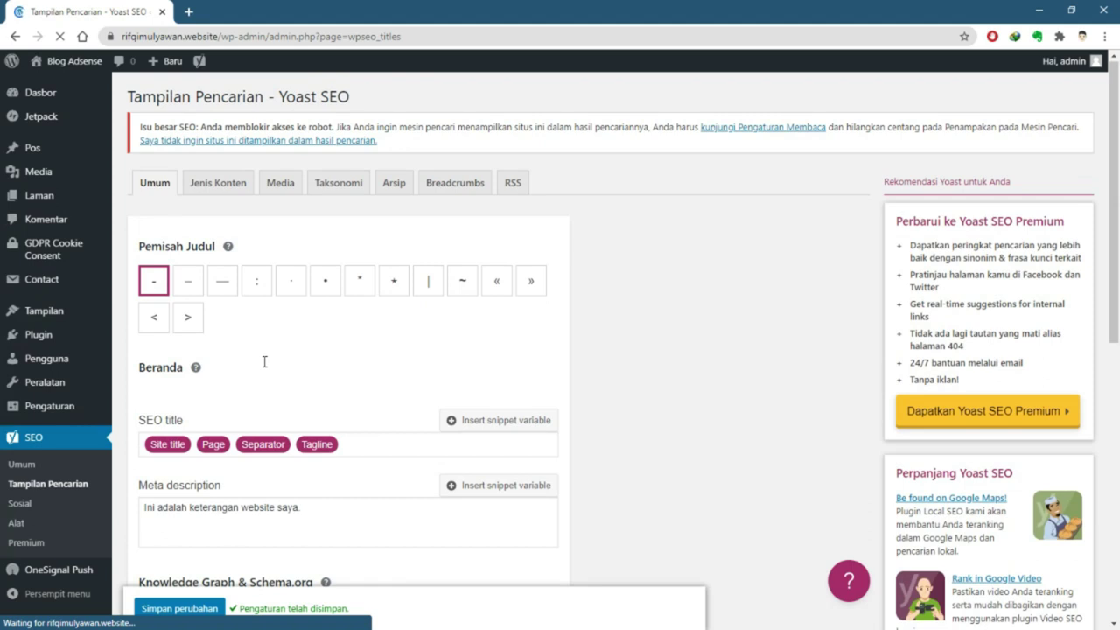
{"action": "scroll", "coordinate": [263, 384], "scroll_direction": "down", "scroll_amount": 2}
{"action": "scroll", "coordinate": [263, 385], "scroll_direction": "up", "scroll_amount": 2}
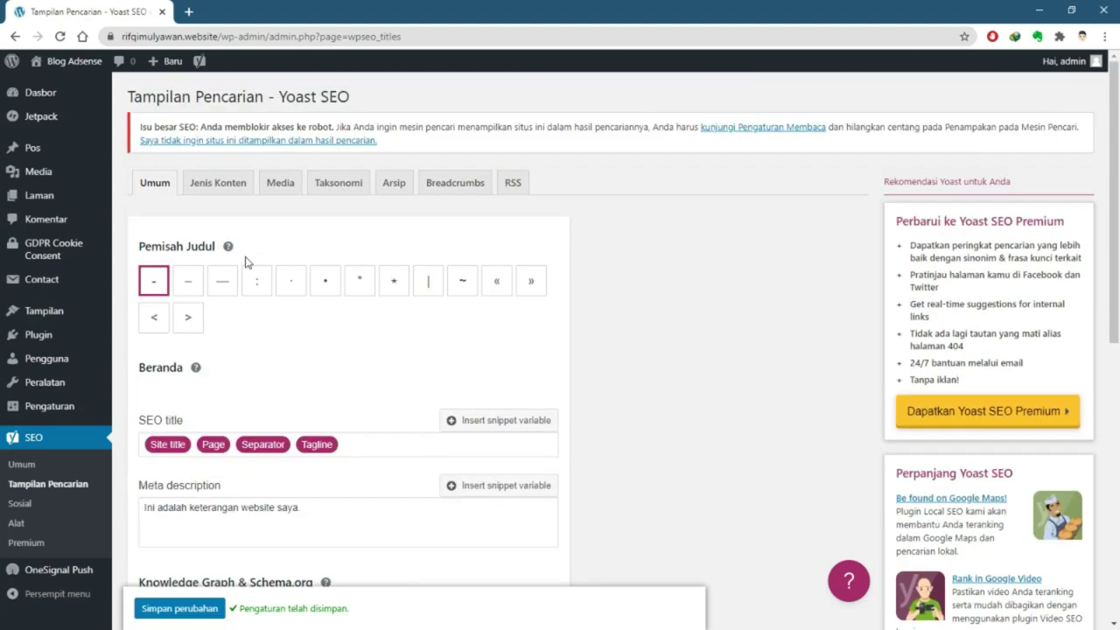
- In Jenis Konten, replace the Excerpt variable in the Posts meta description with a freshly inserted Excerpt variable
{"action": "left_click", "coordinate": [224, 194]}
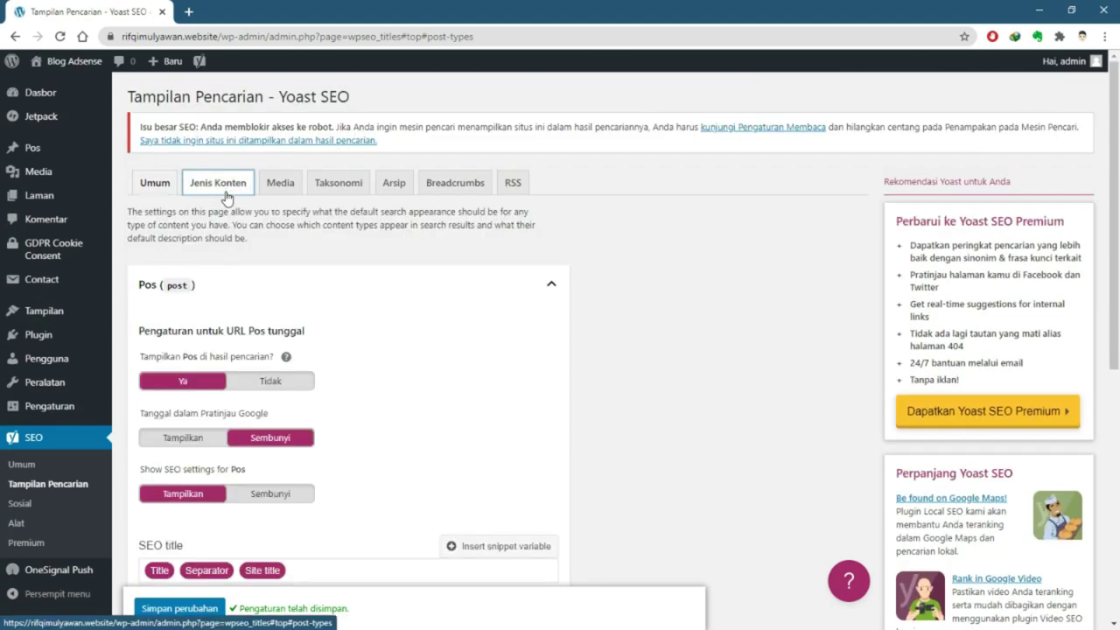
{"action": "scroll", "coordinate": [243, 284], "scroll_direction": "down", "scroll_amount": 1}
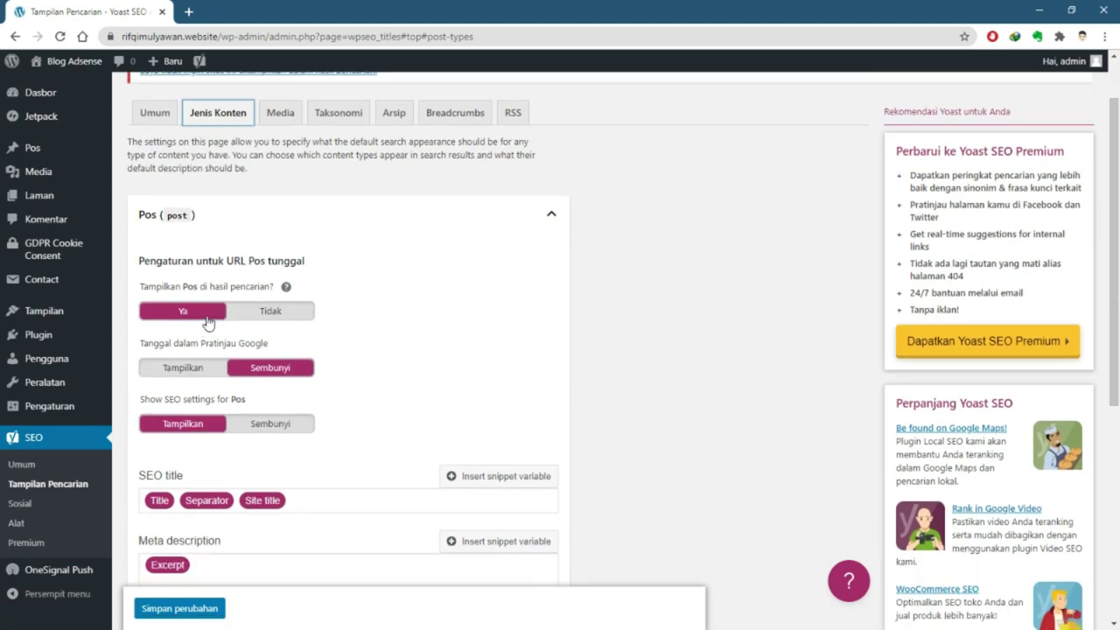
{"action": "scroll", "coordinate": [288, 325], "scroll_direction": "down", "scroll_amount": 1}
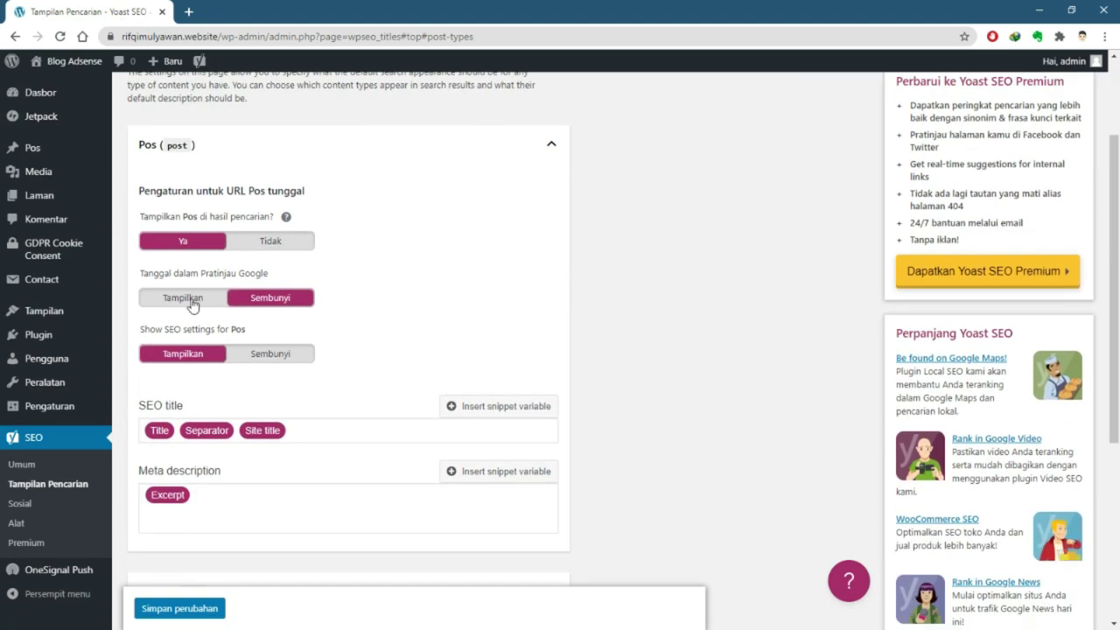
{"action": "scroll", "coordinate": [225, 300], "scroll_direction": "down", "scroll_amount": 1}
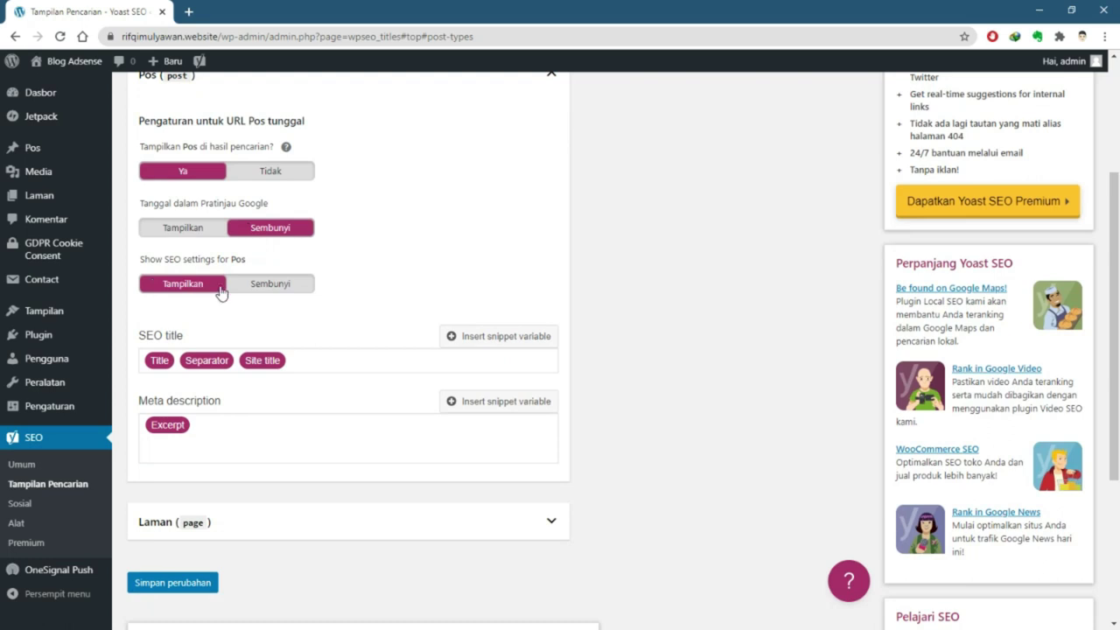
{"action": "scroll", "coordinate": [245, 294], "scroll_direction": "down", "scroll_amount": 1}
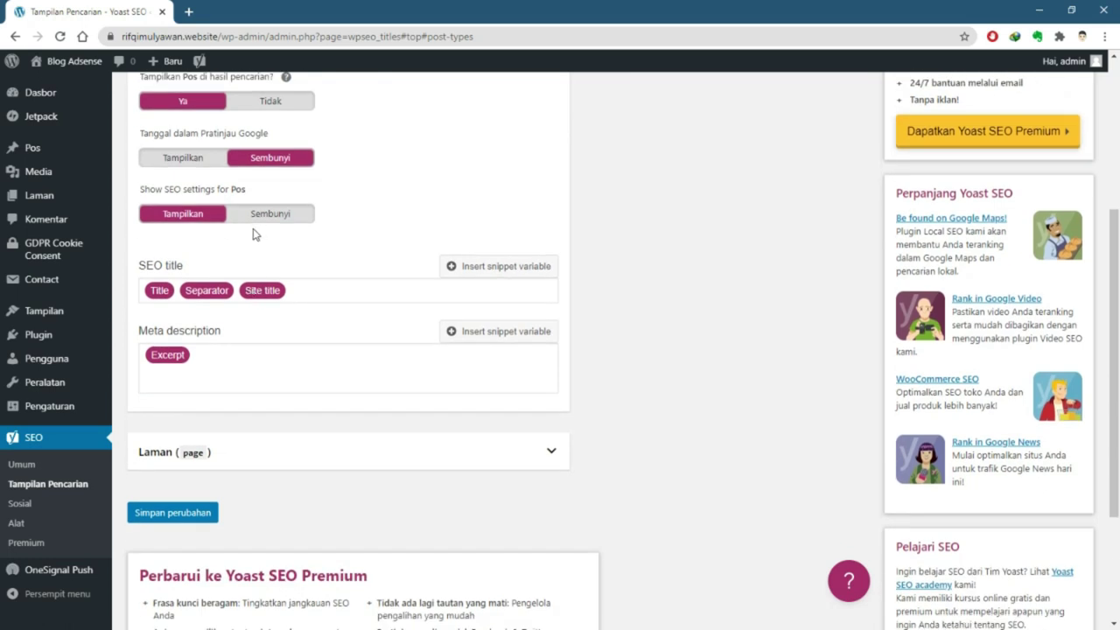
{"action": "left_click", "coordinate": [342, 293]}
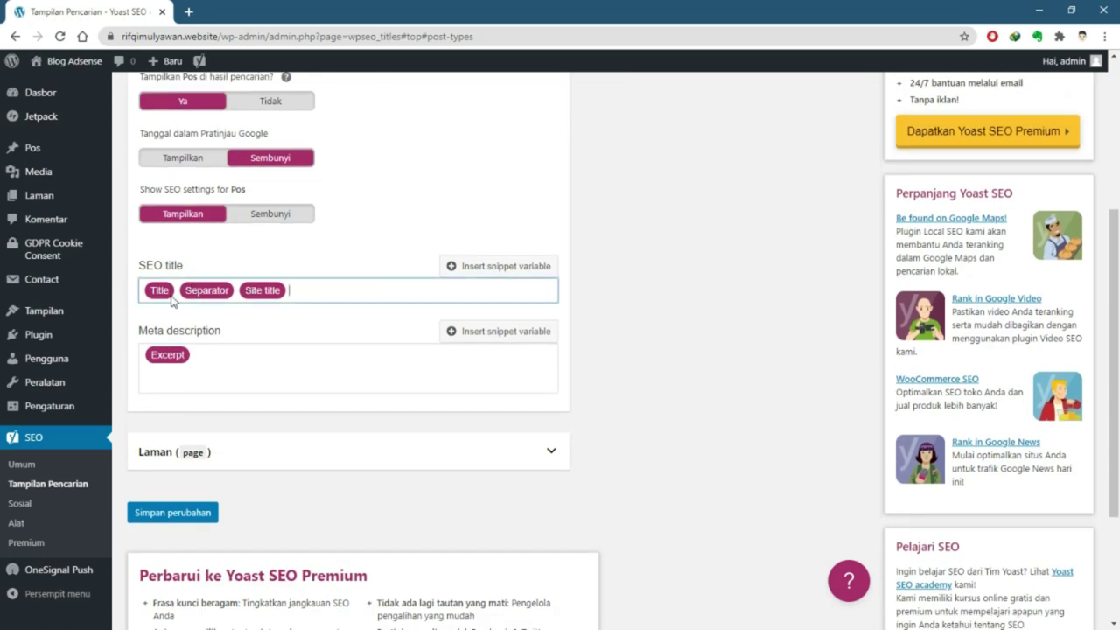
{"action": "left_click", "coordinate": [300, 293]}
{"action": "left_click", "coordinate": [228, 350]}
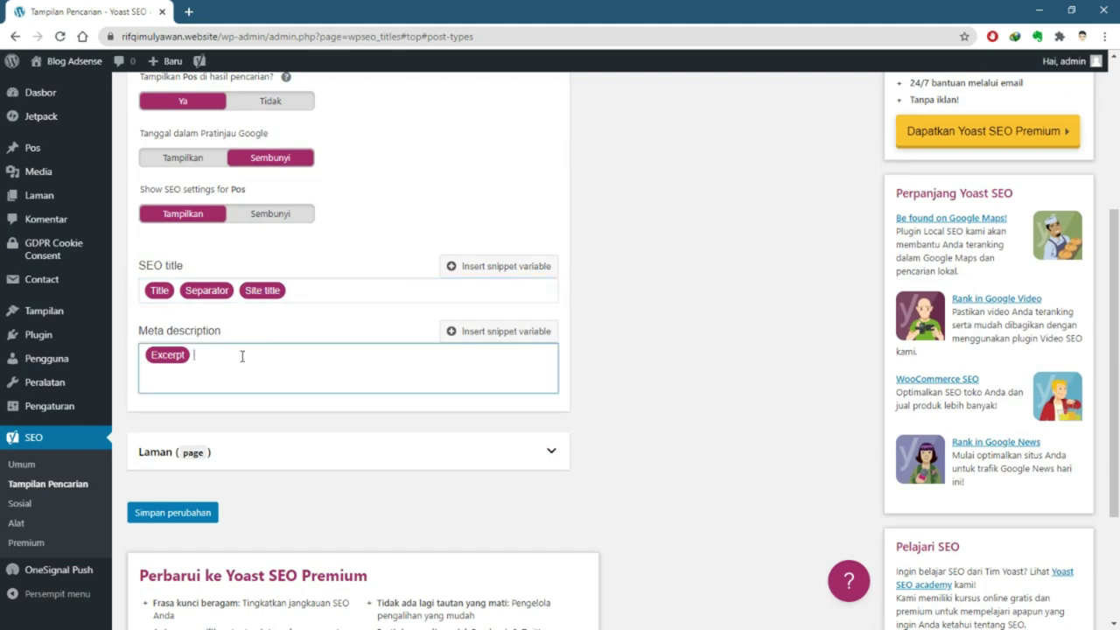
{"action": "key", "text": "BackSpace"}
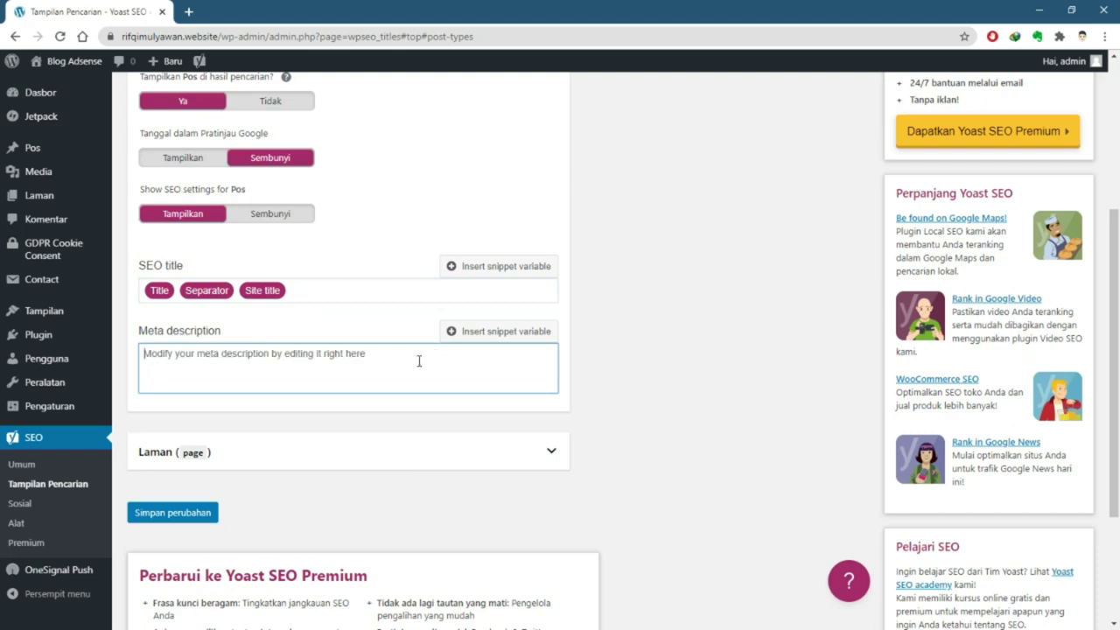
{"action": "left_click", "coordinate": [502, 336]}
{"action": "type", "text": "e"}
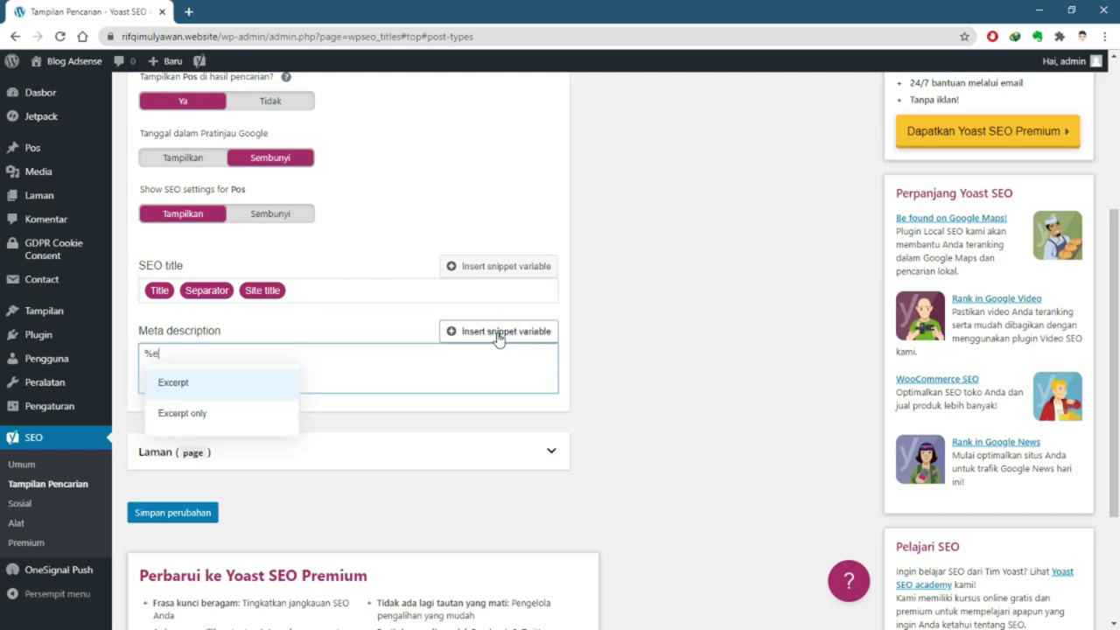
{"action": "left_click", "coordinate": [183, 384]}
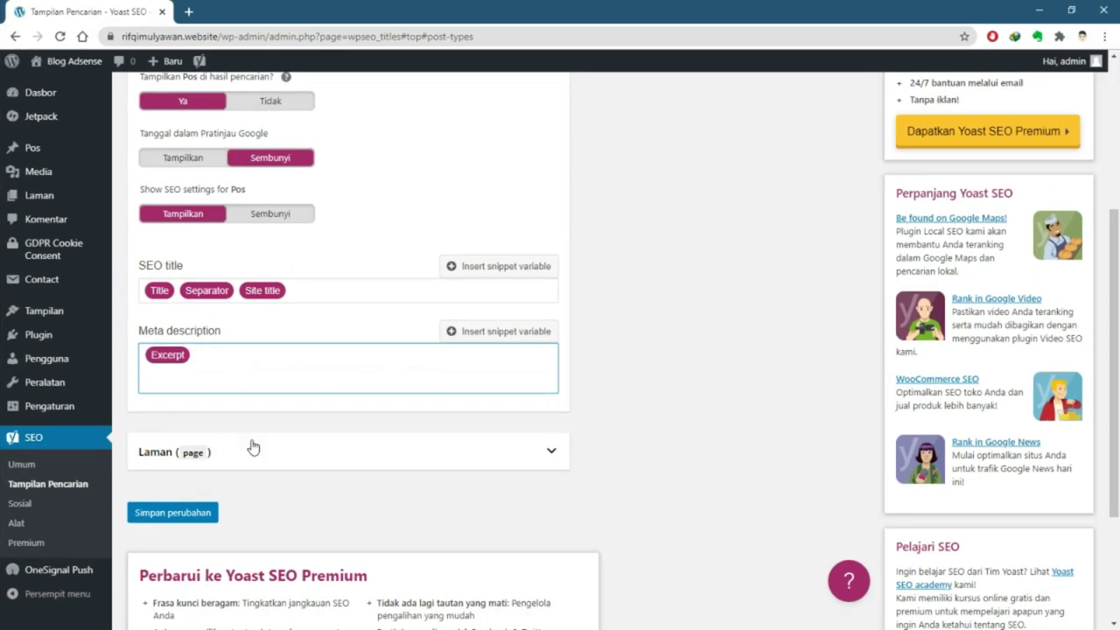
- Review the Laman (page) settings and save the content type changes with Simpan perubahan
{"action": "left_click", "coordinate": [326, 458]}
{"action": "scroll", "coordinate": [318, 457], "scroll_direction": "down", "scroll_amount": 2}
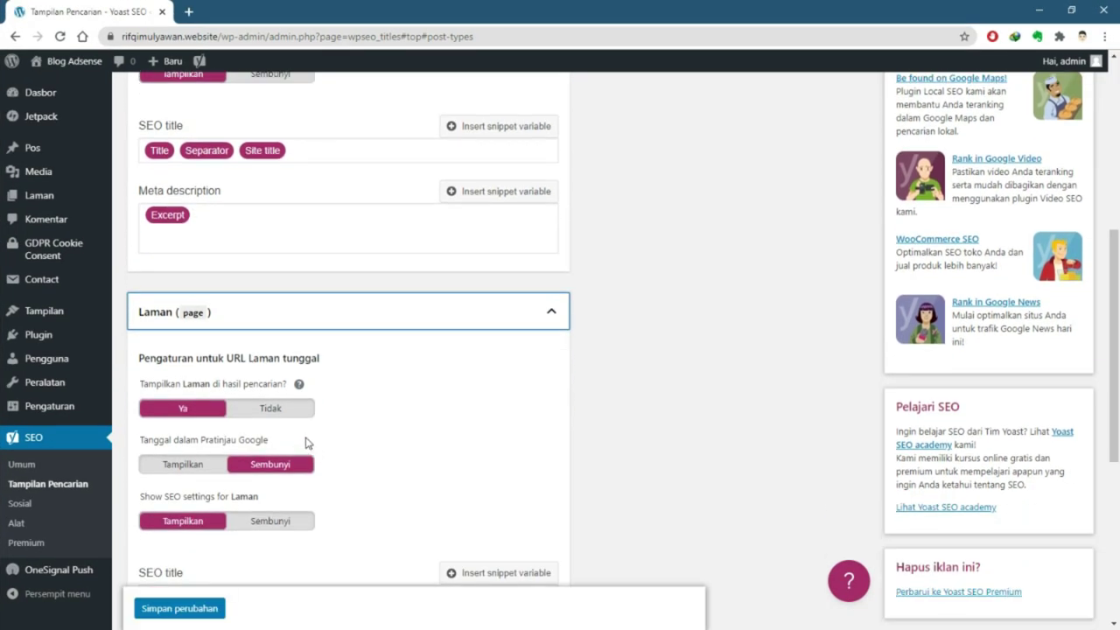
{"action": "scroll", "coordinate": [254, 442], "scroll_direction": "down", "scroll_amount": 2}
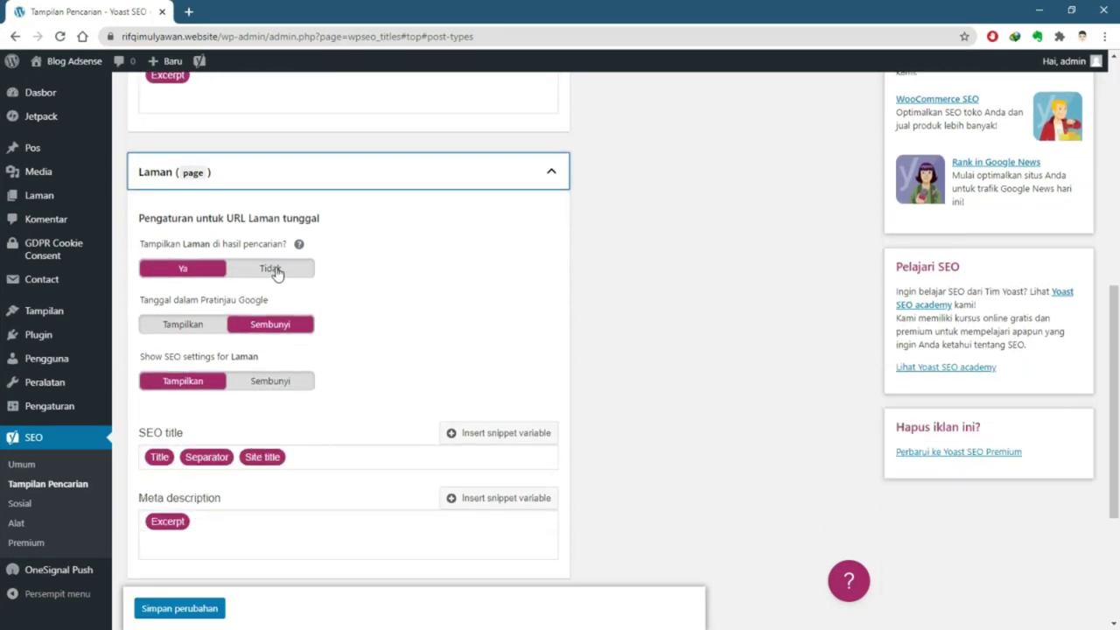
{"action": "scroll", "coordinate": [250, 332], "scroll_direction": "down", "scroll_amount": 2}
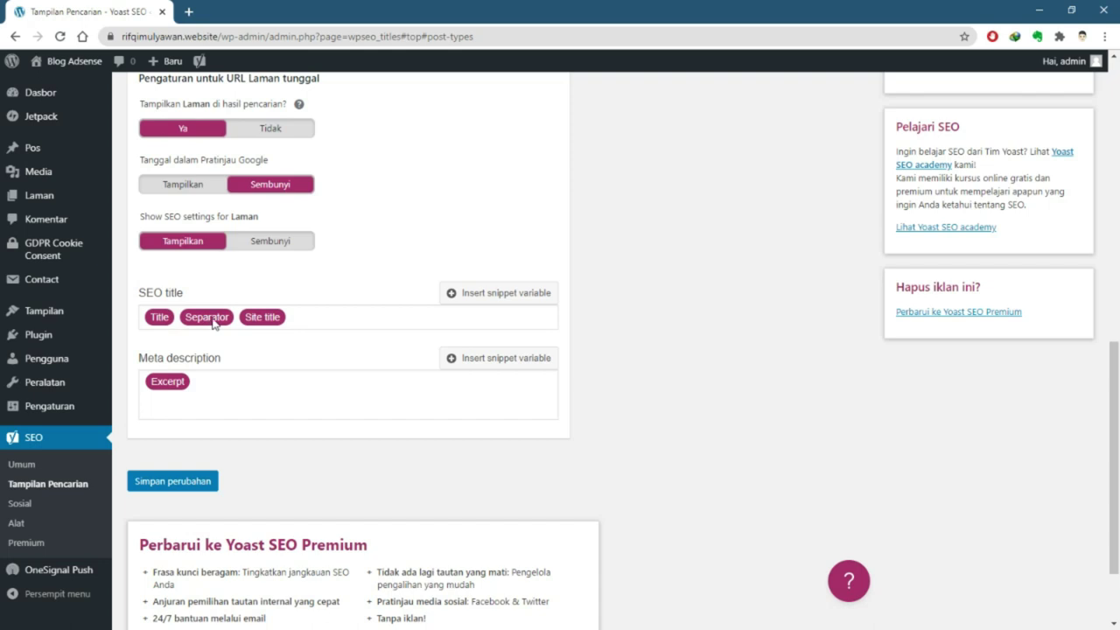
{"action": "left_click", "coordinate": [186, 480]}
{"action": "scroll", "coordinate": [254, 481], "scroll_direction": "up", "scroll_amount": 5}
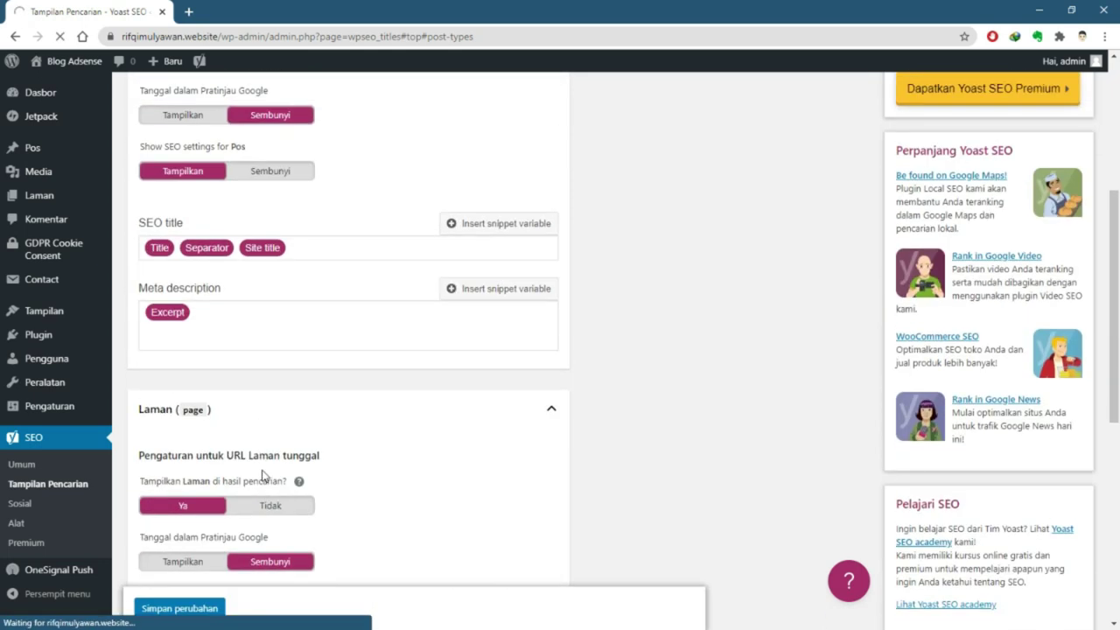
{"action": "scroll", "coordinate": [259, 465], "scroll_direction": "up", "scroll_amount": 3}
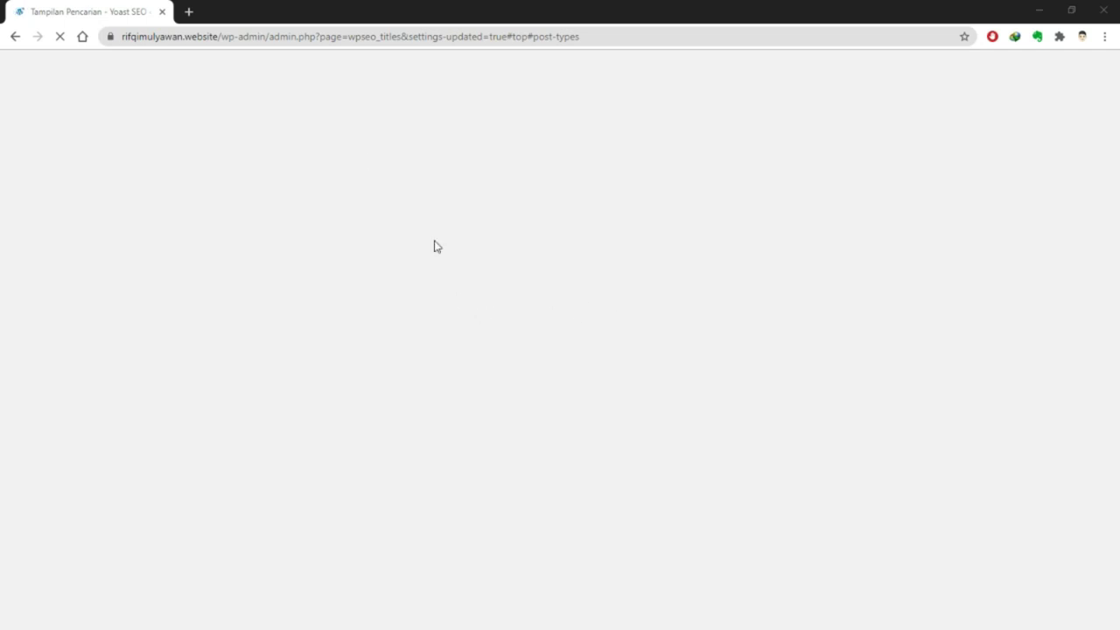
{"action": "left_click", "coordinate": [112, 9]}
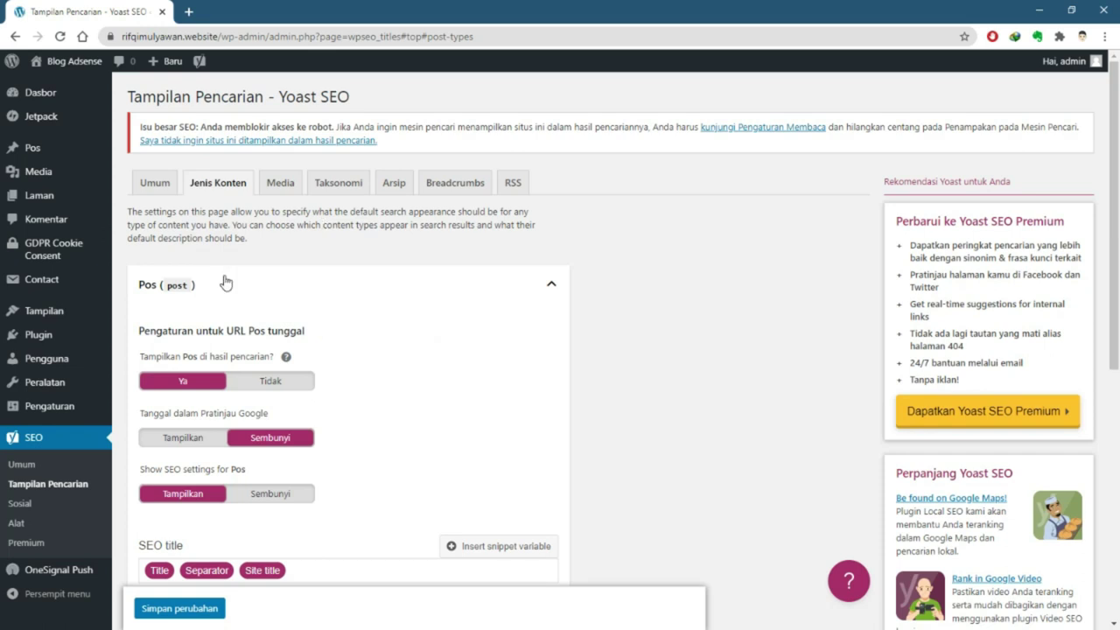
- Show the Media settings and confirm attachment URL redirection is set to Ya
{"action": "scroll", "coordinate": [317, 317], "scroll_direction": "down", "scroll_amount": 5}
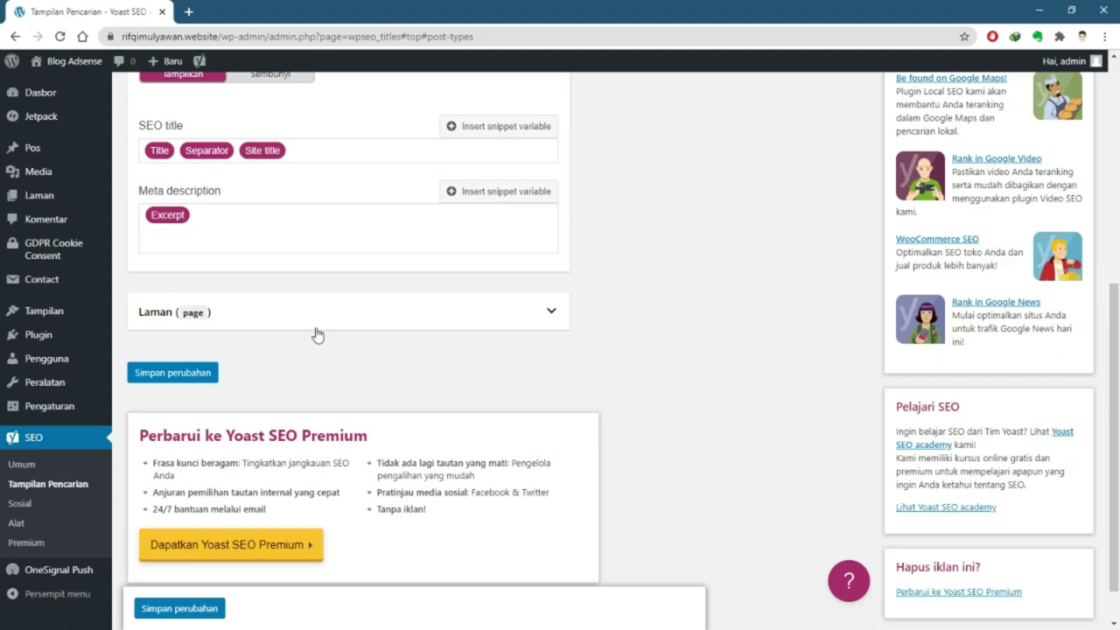
{"action": "scroll", "coordinate": [315, 322], "scroll_direction": "up", "scroll_amount": 5}
{"action": "left_click", "coordinate": [280, 182]}
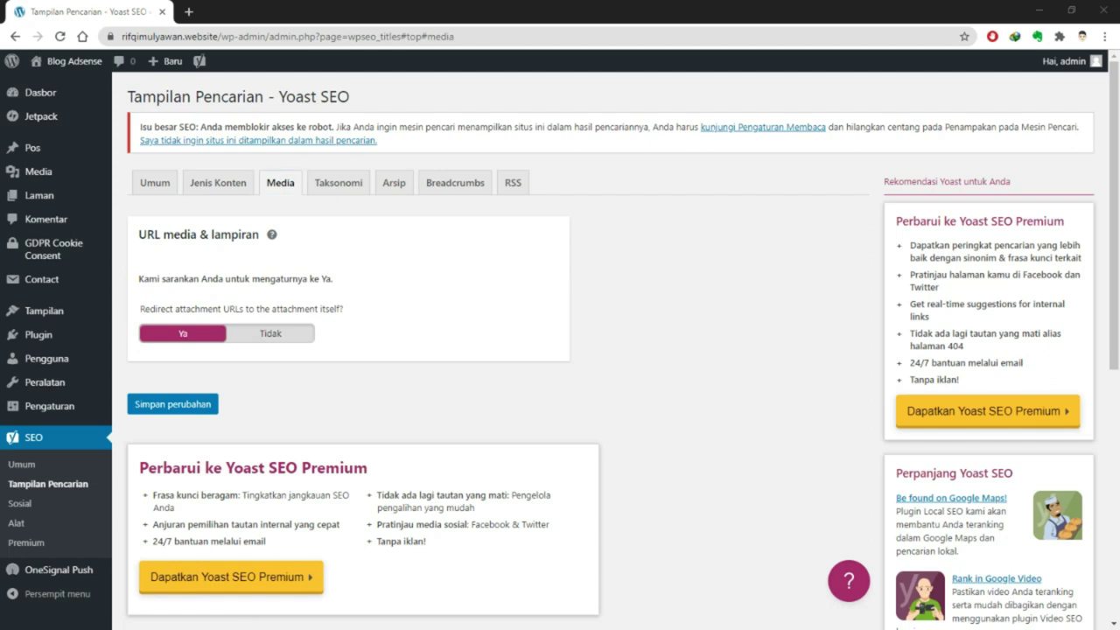
{"action": "left_click", "coordinate": [622, 303]}
{"action": "scroll", "coordinate": [470, 312], "scroll_direction": "down", "scroll_amount": 2}
{"action": "scroll", "coordinate": [465, 305], "scroll_direction": "up", "scroll_amount": 2}
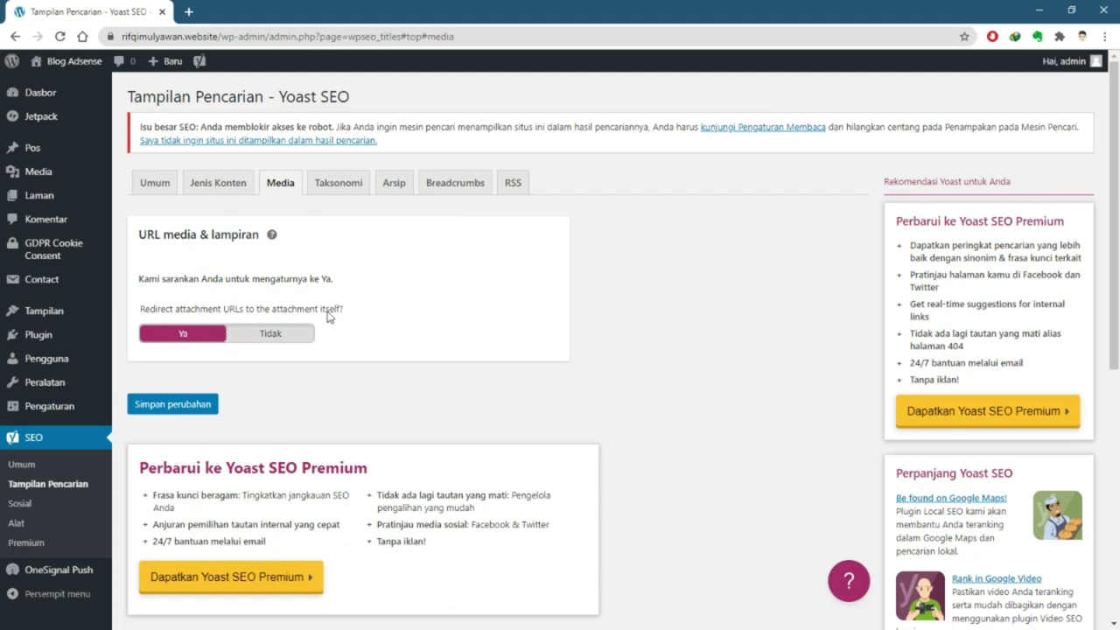
- In Taksonomi, review the Kategori SEO title and meta description templates
{"action": "left_click", "coordinate": [340, 192]}
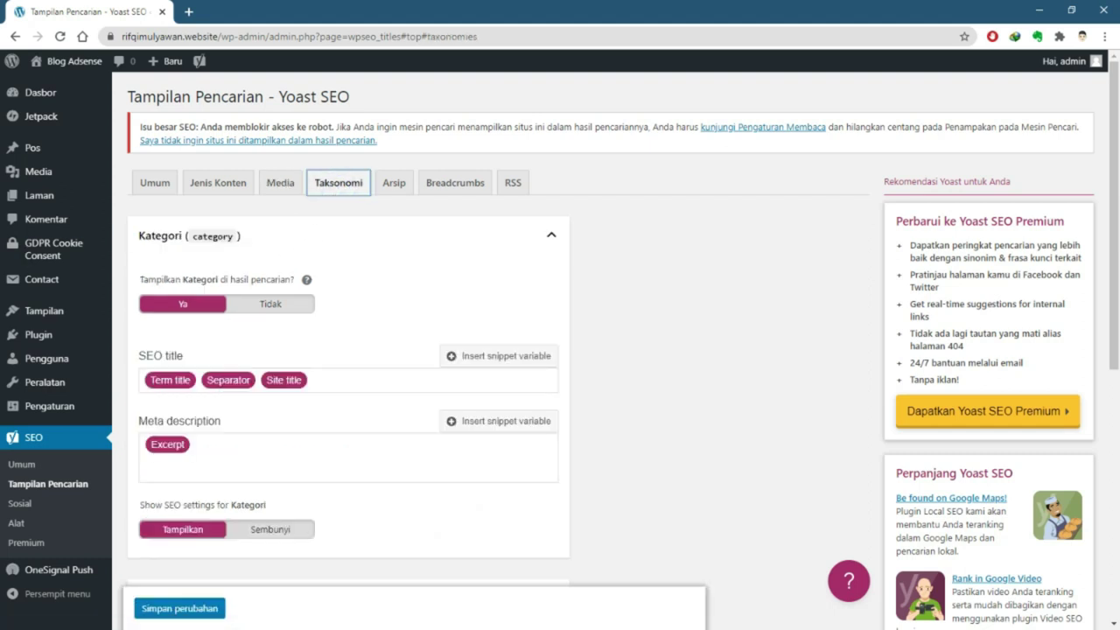
{"action": "scroll", "coordinate": [230, 280], "scroll_direction": "down", "scroll_amount": 1}
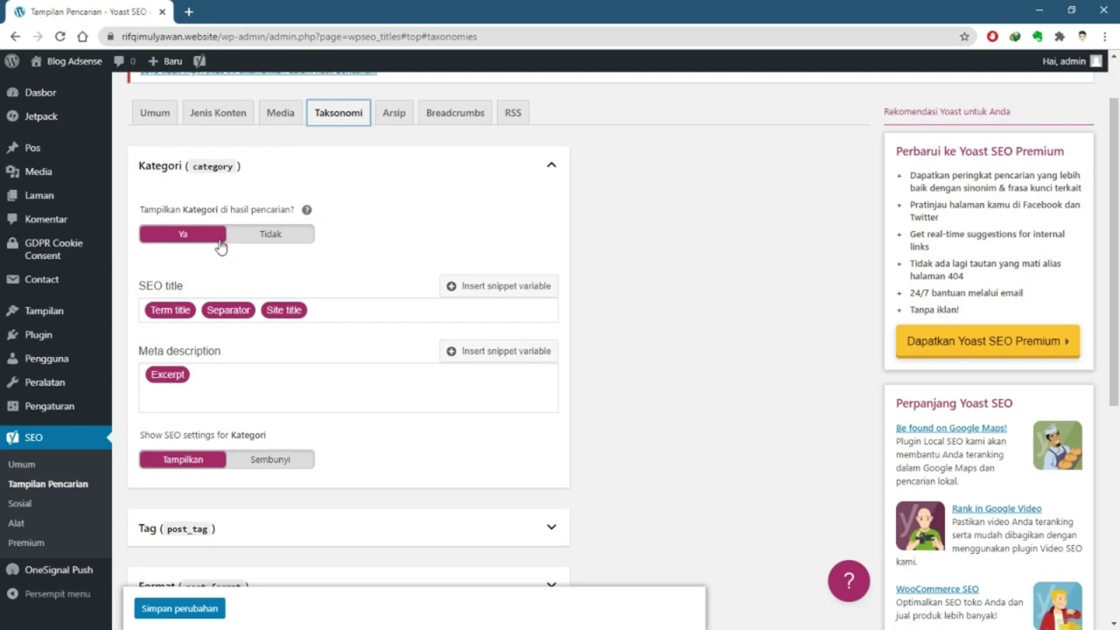
{"action": "scroll", "coordinate": [213, 246], "scroll_direction": "down", "scroll_amount": 1}
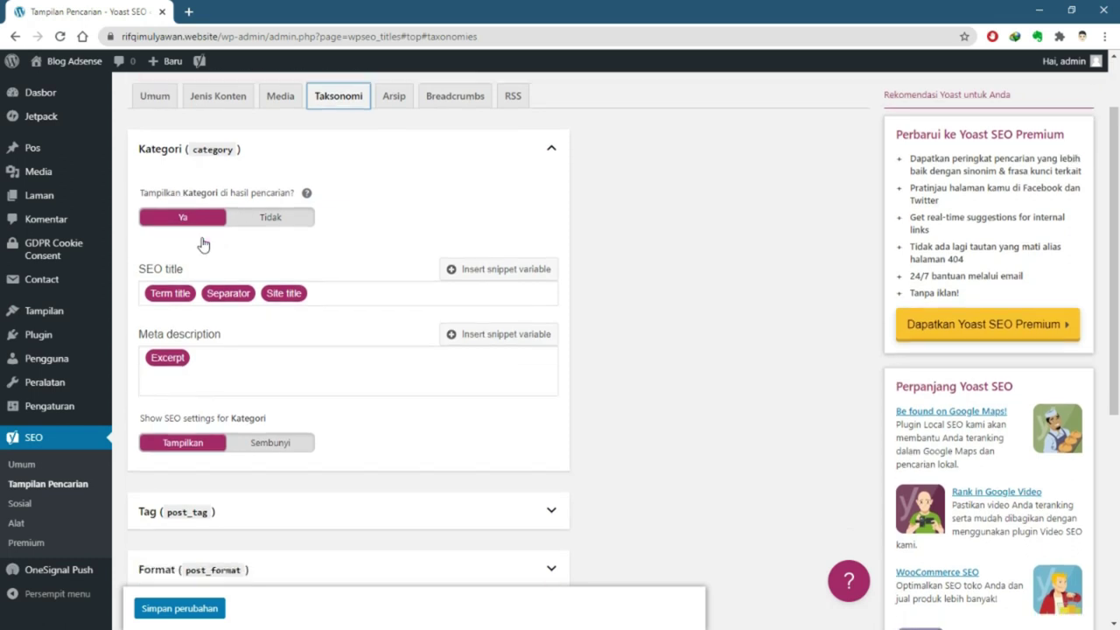
{"action": "left_click", "coordinate": [377, 241]}
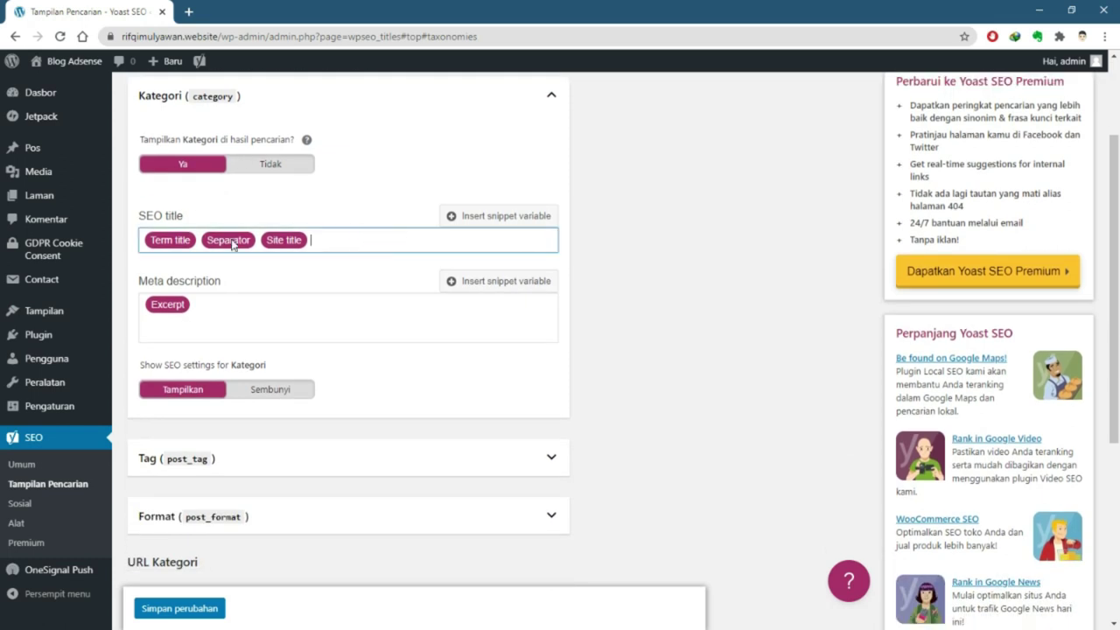
{"action": "left_click", "coordinate": [248, 317]}
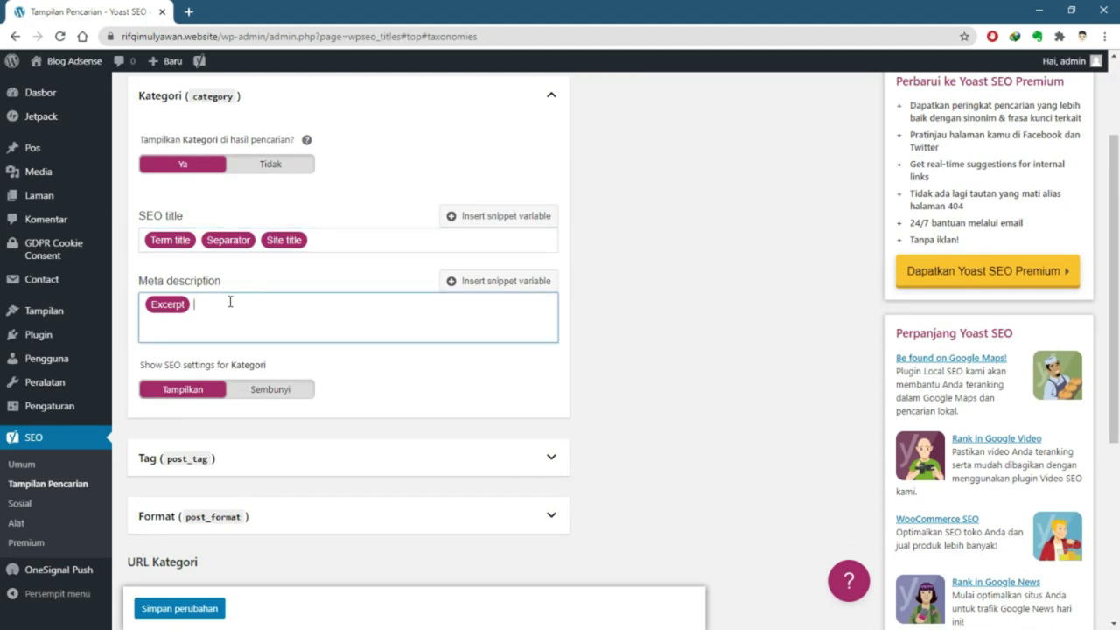
{"action": "scroll", "coordinate": [235, 302], "scroll_direction": "down", "scroll_amount": 2}
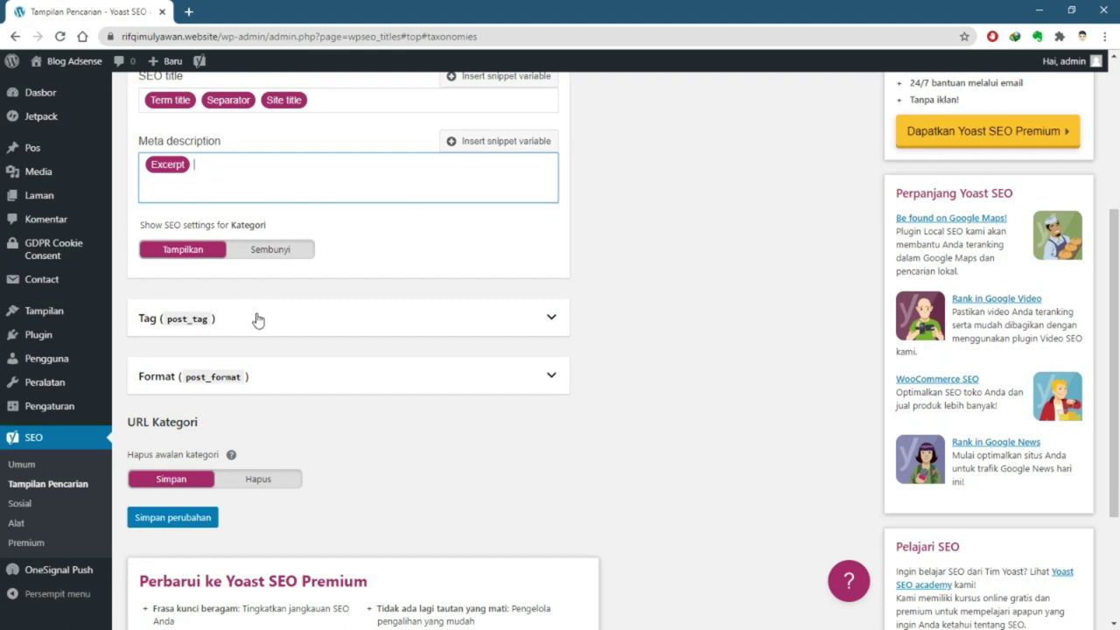
- Review the Tag settings, including the explanation for excluding tags from search results
{"action": "left_click", "coordinate": [257, 320]}
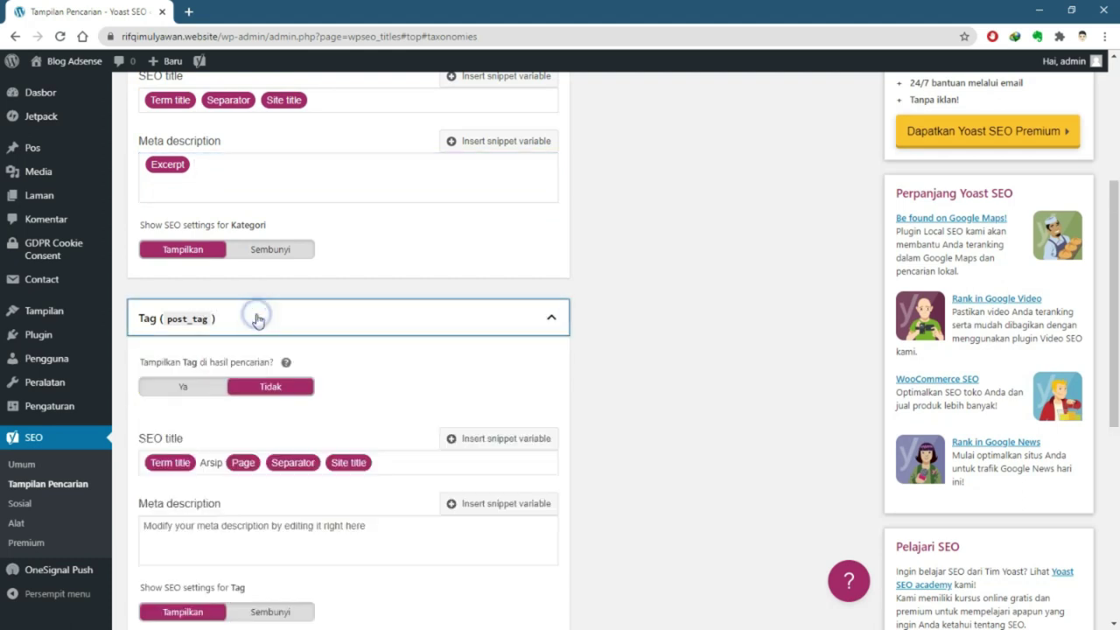
{"action": "scroll", "coordinate": [256, 315], "scroll_direction": "down", "scroll_amount": 2}
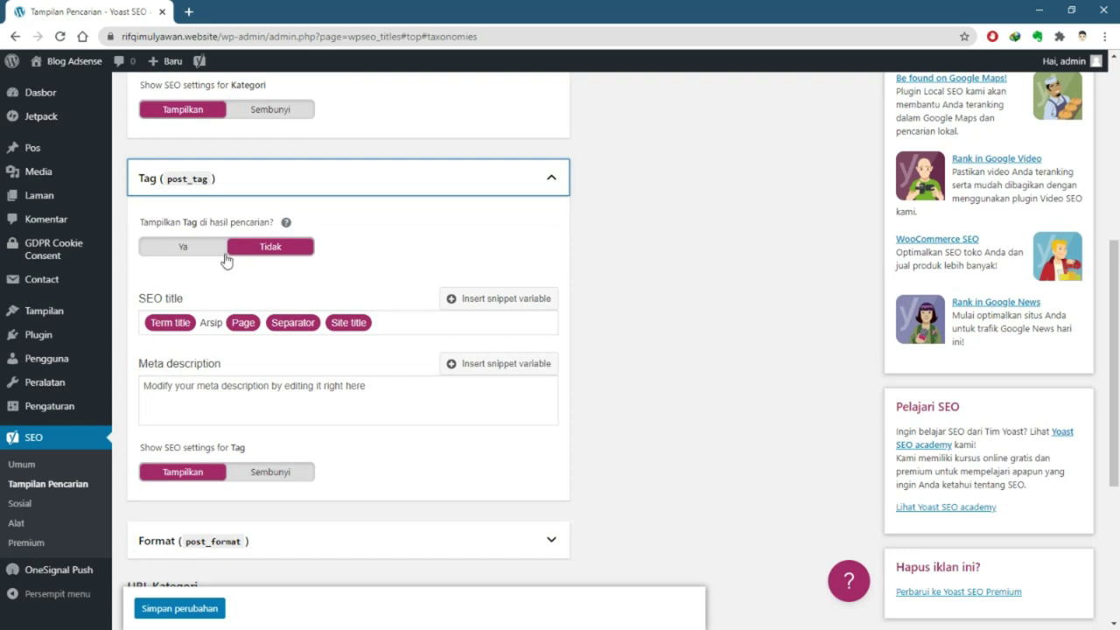
{"action": "left_click", "coordinate": [288, 225]}
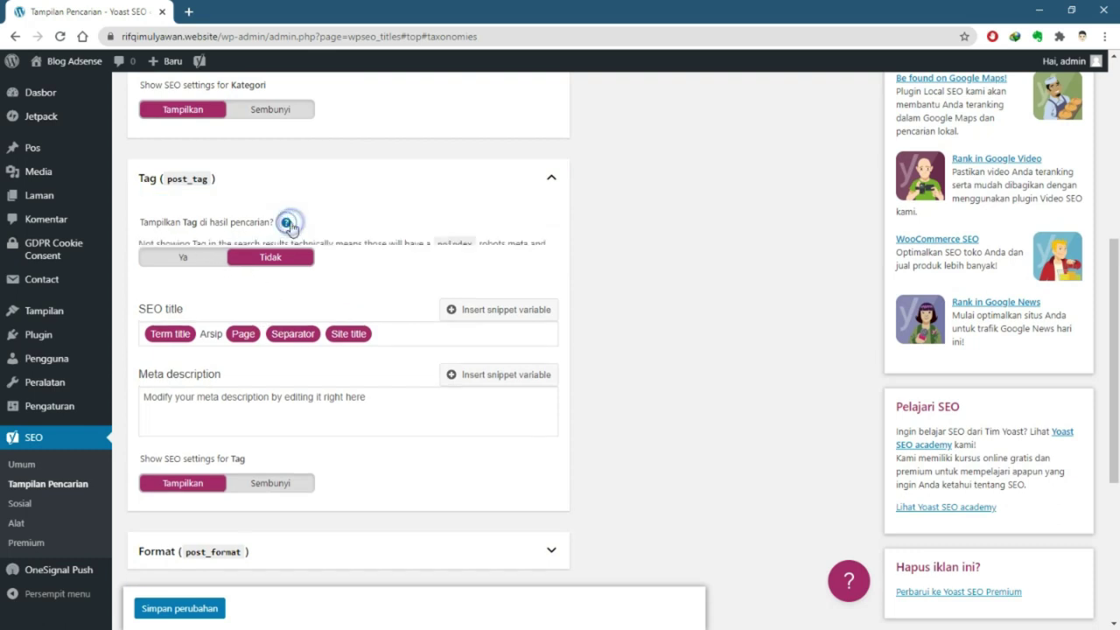
{"action": "left_click", "coordinate": [285, 225]}
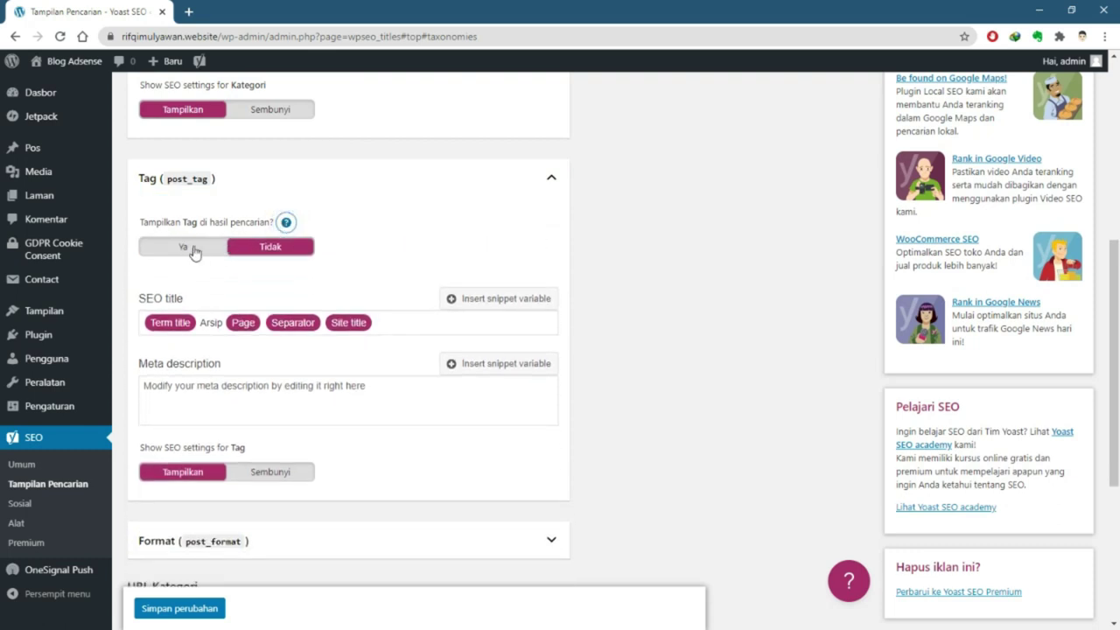
{"action": "scroll", "coordinate": [253, 252], "scroll_direction": "down", "scroll_amount": 1}
{"action": "scroll", "coordinate": [258, 254], "scroll_direction": "down", "scroll_amount": 1}
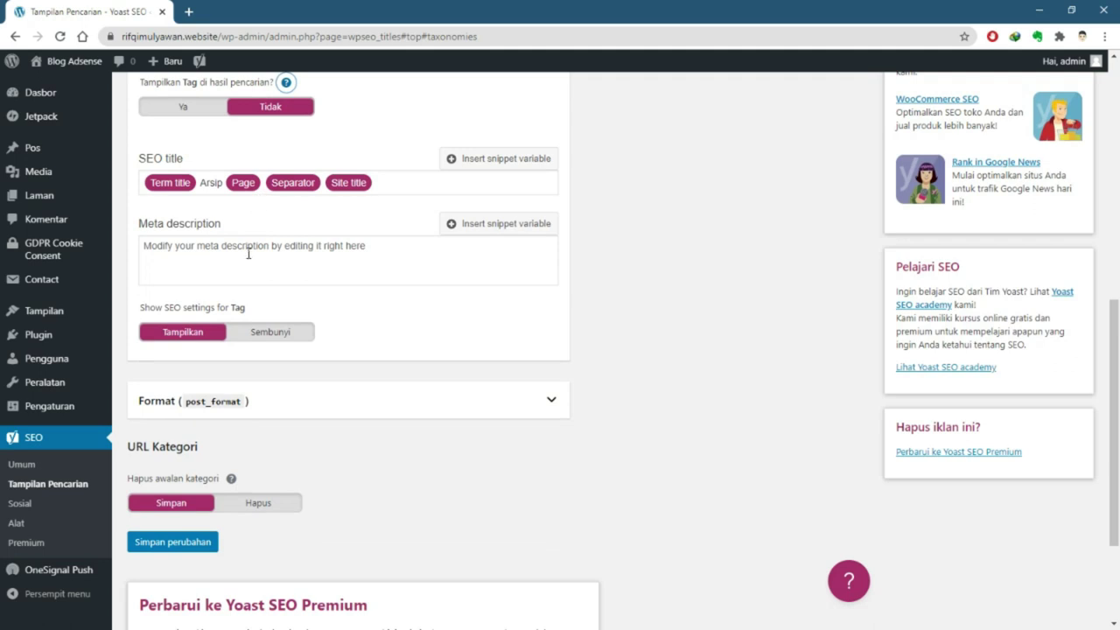
{"action": "scroll", "coordinate": [247, 252], "scroll_direction": "down", "scroll_amount": 2}
- Expand and review the Format taxonomy settings
{"action": "left_click", "coordinate": [289, 266]}
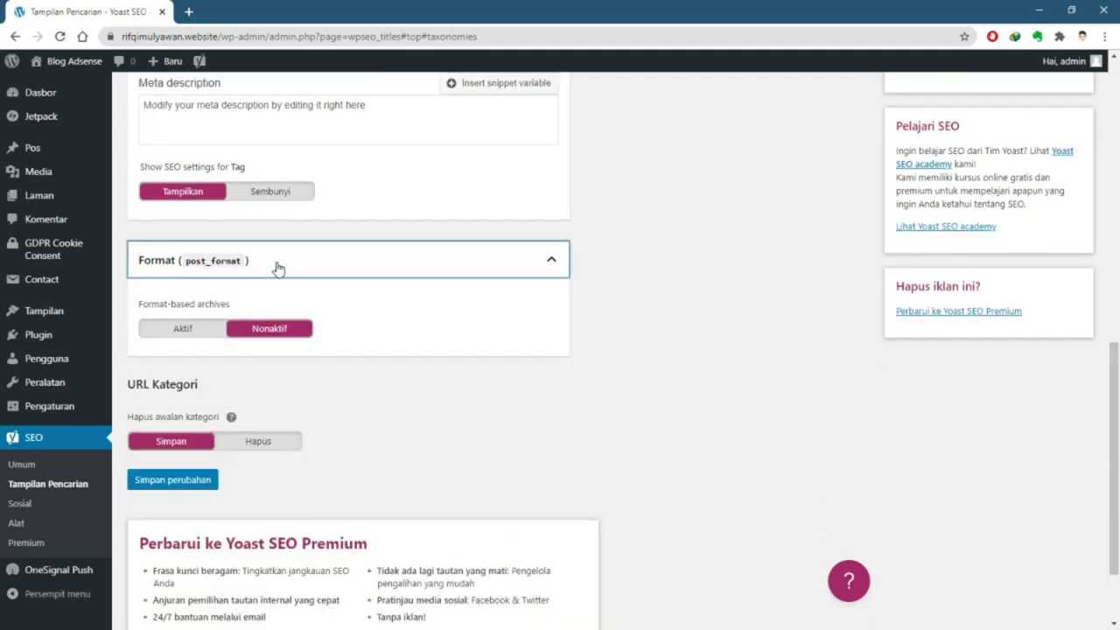
{"action": "scroll", "coordinate": [274, 266], "scroll_direction": "down", "scroll_amount": 1}
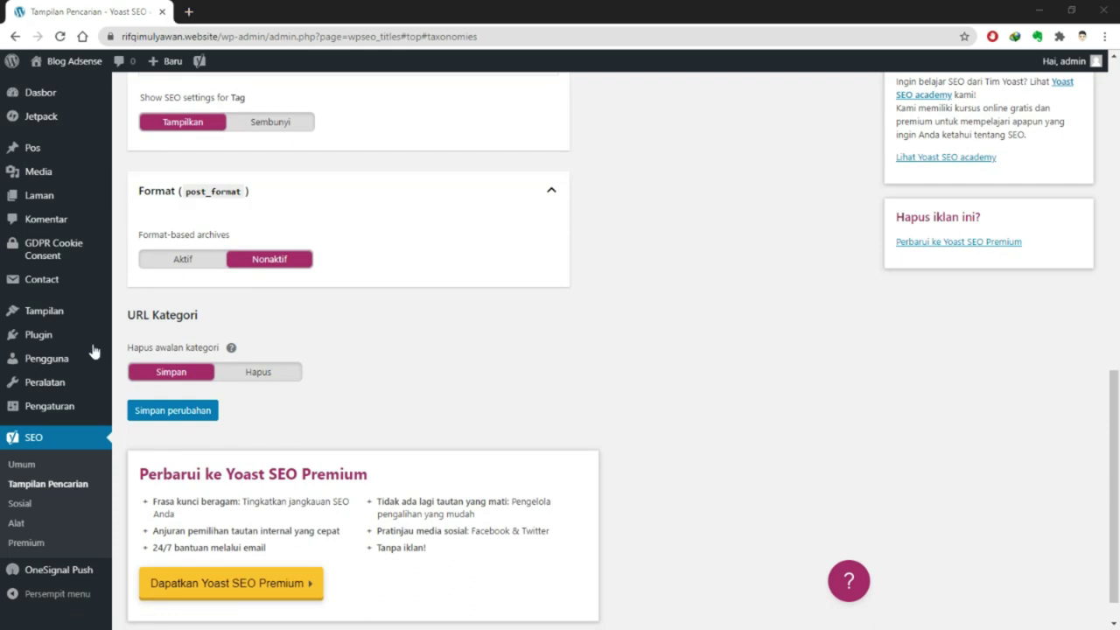
{"action": "left_click", "coordinate": [408, 305]}
{"action": "scroll", "coordinate": [405, 305], "scroll_direction": "down", "scroll_amount": 1}
{"action": "scroll", "coordinate": [401, 308], "scroll_direction": "up", "scroll_amount": 2}
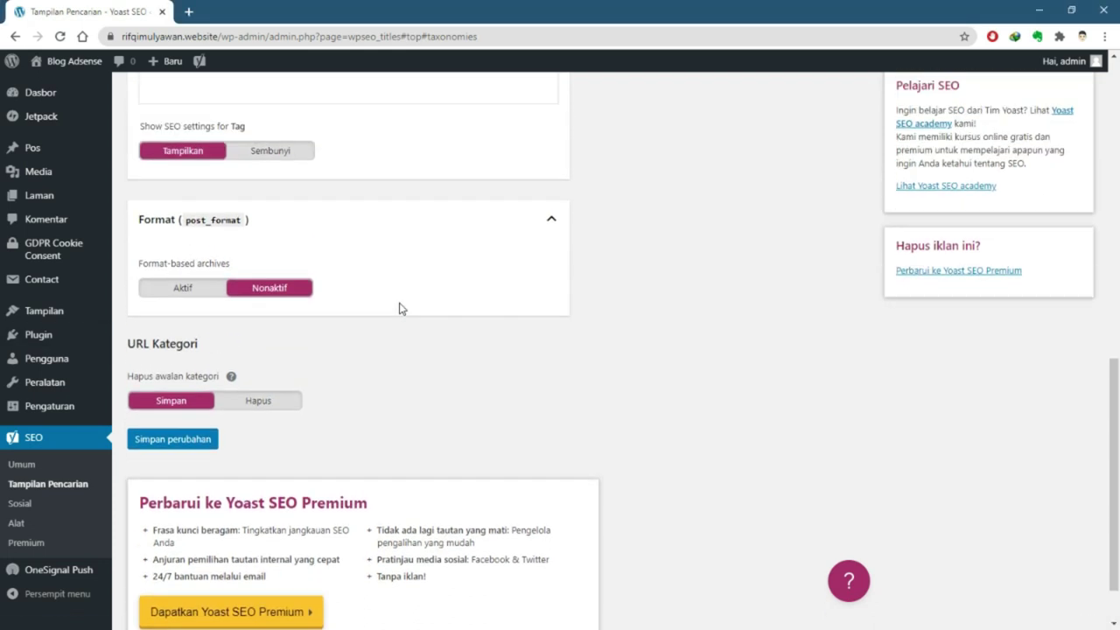
{"action": "scroll", "coordinate": [401, 308], "scroll_direction": "up", "scroll_amount": 1}
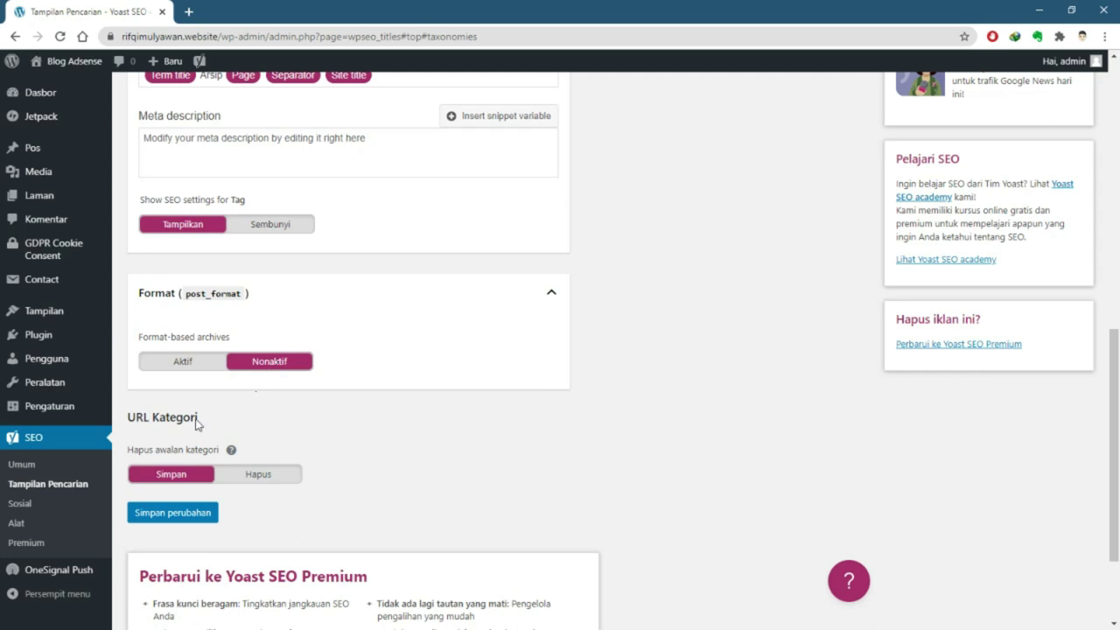
{"action": "scroll", "coordinate": [195, 477], "scroll_direction": "down", "scroll_amount": 1}
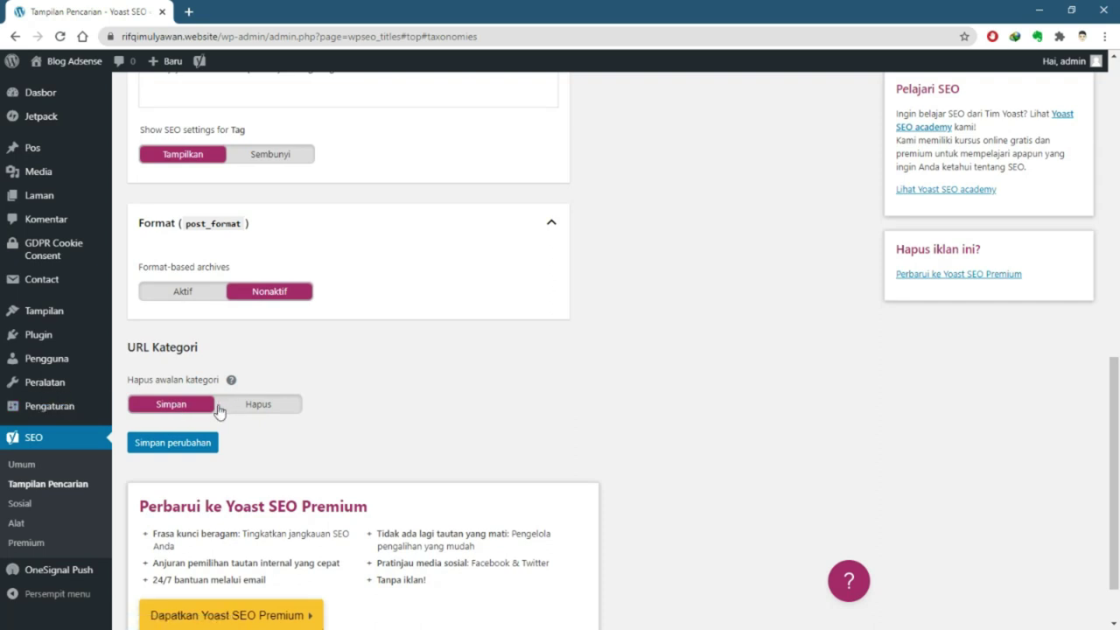
{"action": "left_click", "coordinate": [188, 448]}
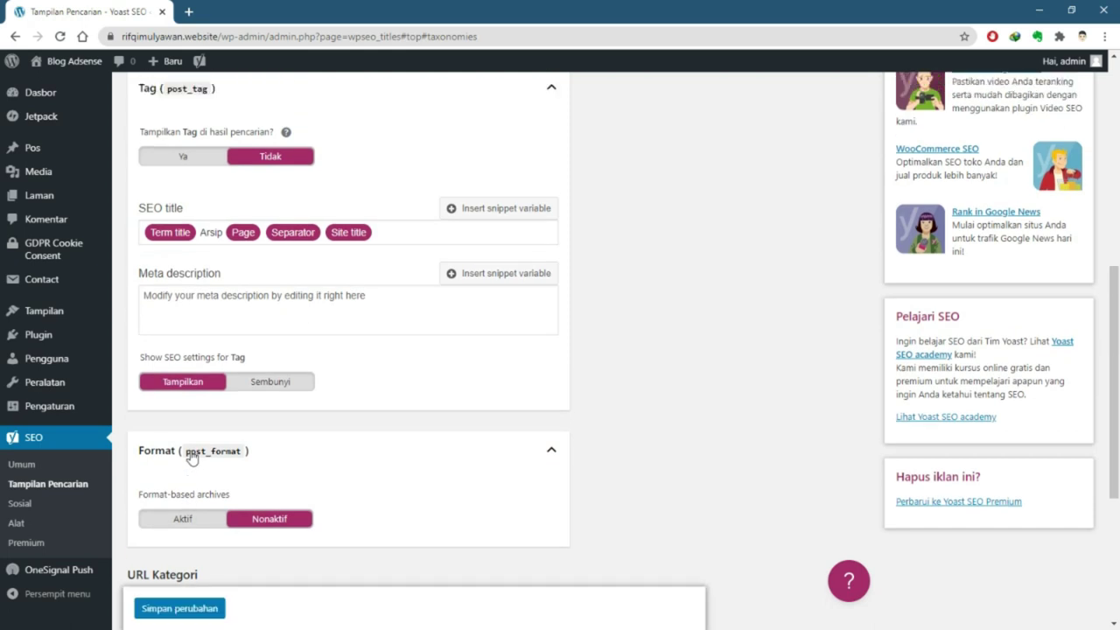
{"action": "scroll", "coordinate": [188, 437], "scroll_direction": "down", "scroll_amount": 6}
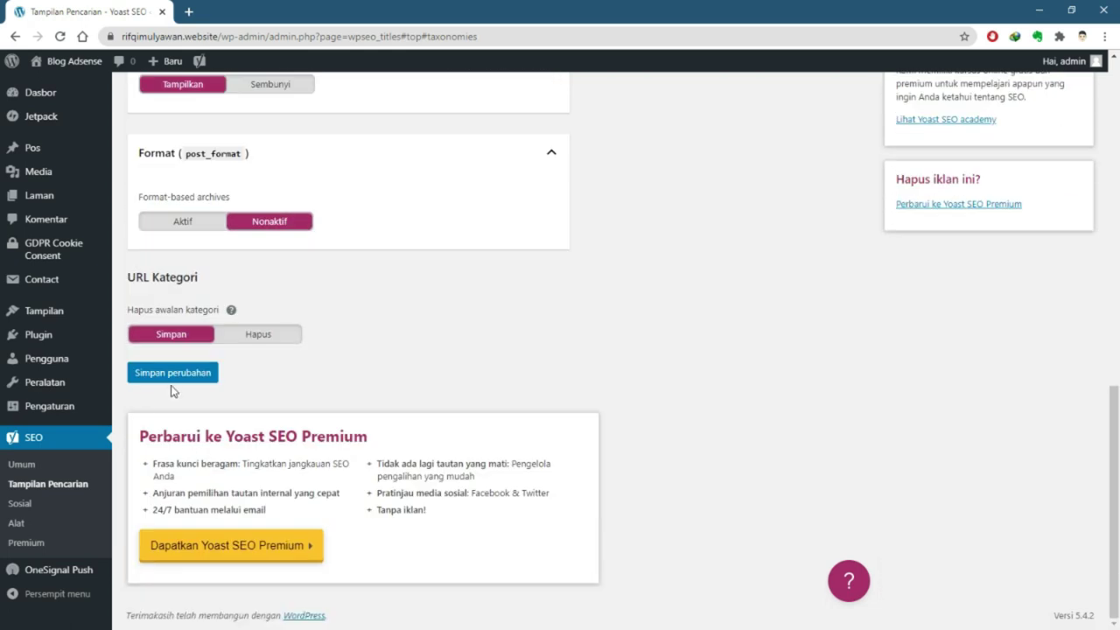
- Set Hapus awalan kategori to Hapus and save the taxonomy settings
{"action": "left_click", "coordinate": [238, 333]}
{"action": "scroll", "coordinate": [269, 371], "scroll_direction": "up", "scroll_amount": 2}
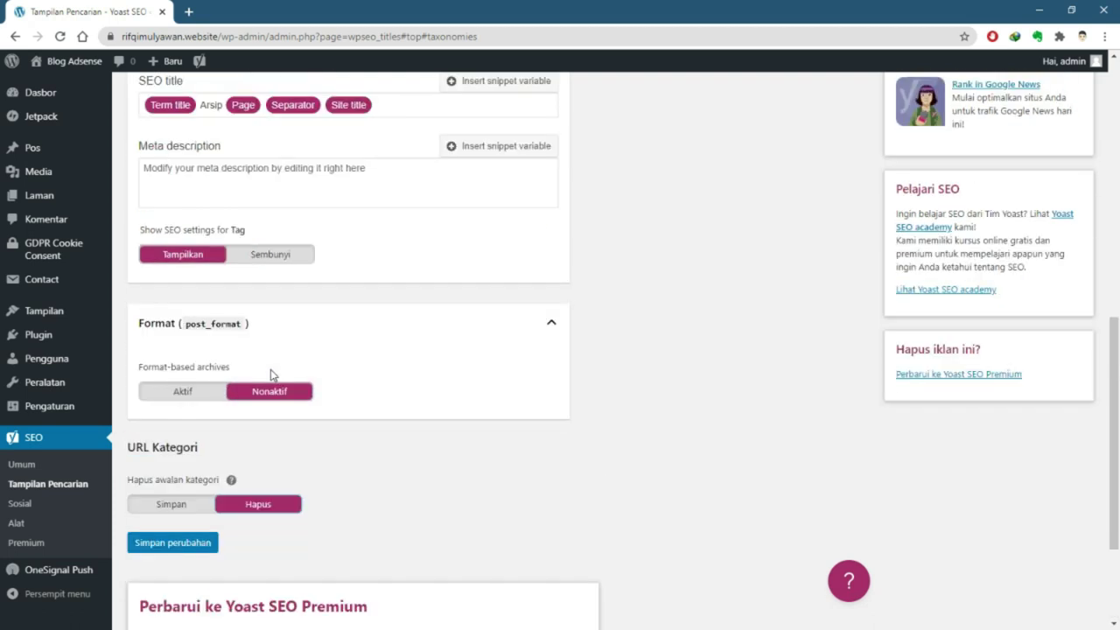
{"action": "scroll", "coordinate": [271, 375], "scroll_direction": "up", "scroll_amount": 6}
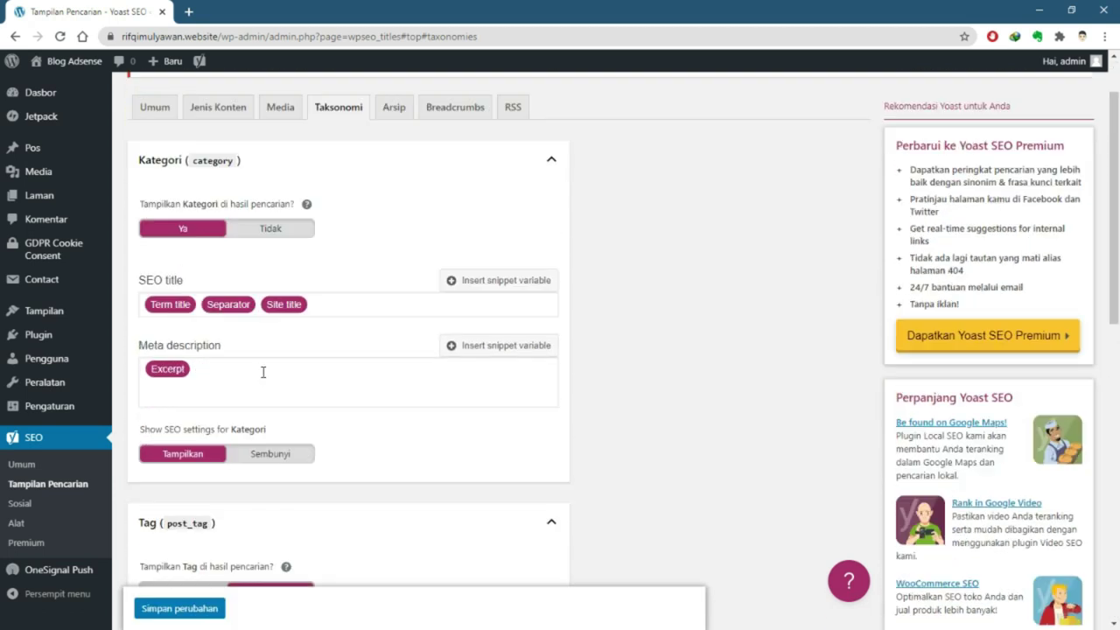
{"action": "scroll", "coordinate": [262, 372], "scroll_direction": "down", "scroll_amount": 8}
{"action": "left_click", "coordinate": [180, 373]}
{"action": "scroll", "coordinate": [201, 368], "scroll_direction": "up", "scroll_amount": 8}
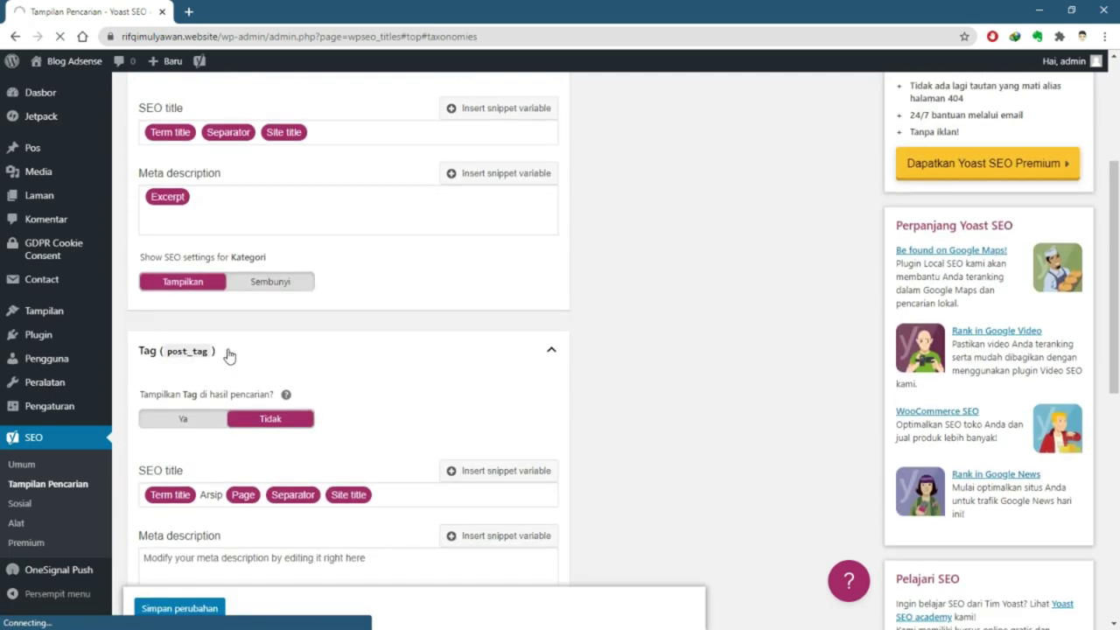
{"action": "scroll", "coordinate": [227, 350], "scroll_direction": "up", "scroll_amount": 3}
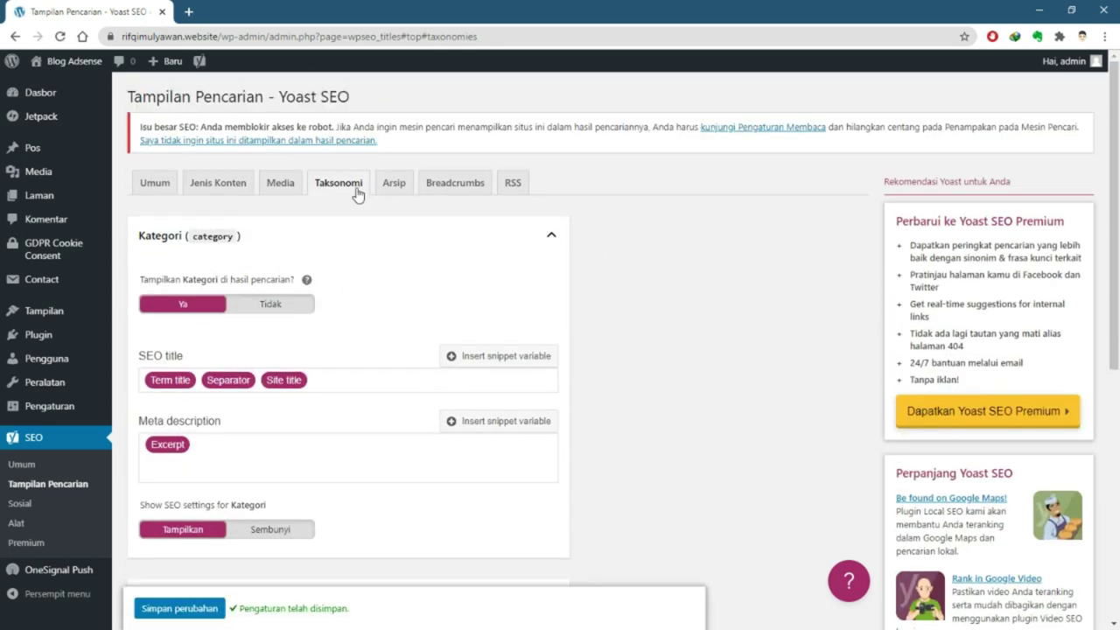
{"action": "left_click", "coordinate": [395, 187]}
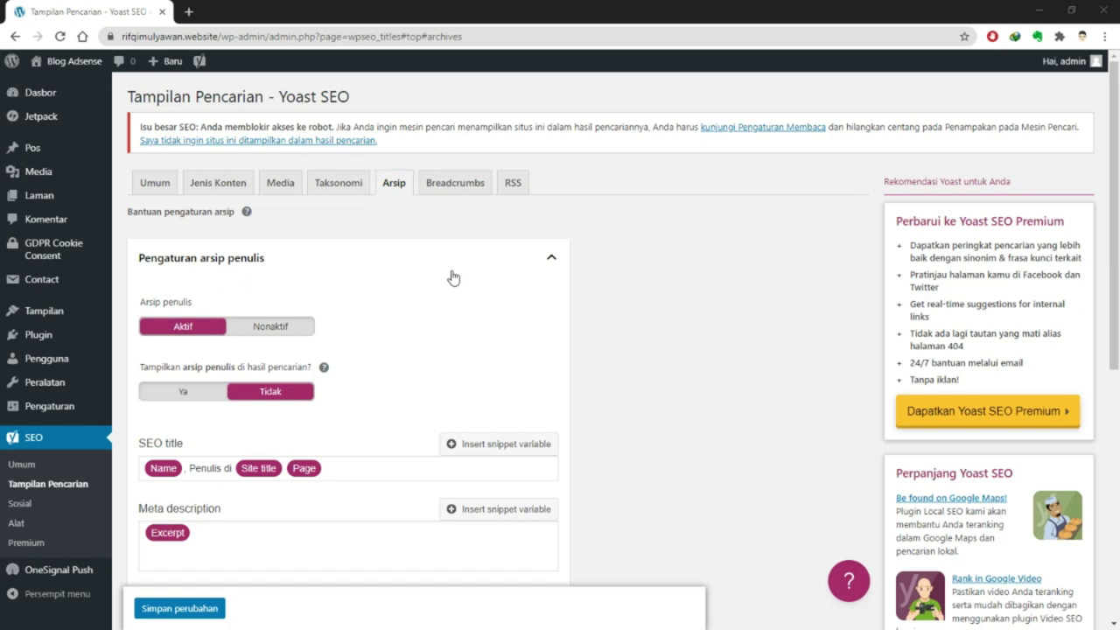
{"action": "scroll", "coordinate": [514, 287], "scroll_direction": "down", "scroll_amount": 1}
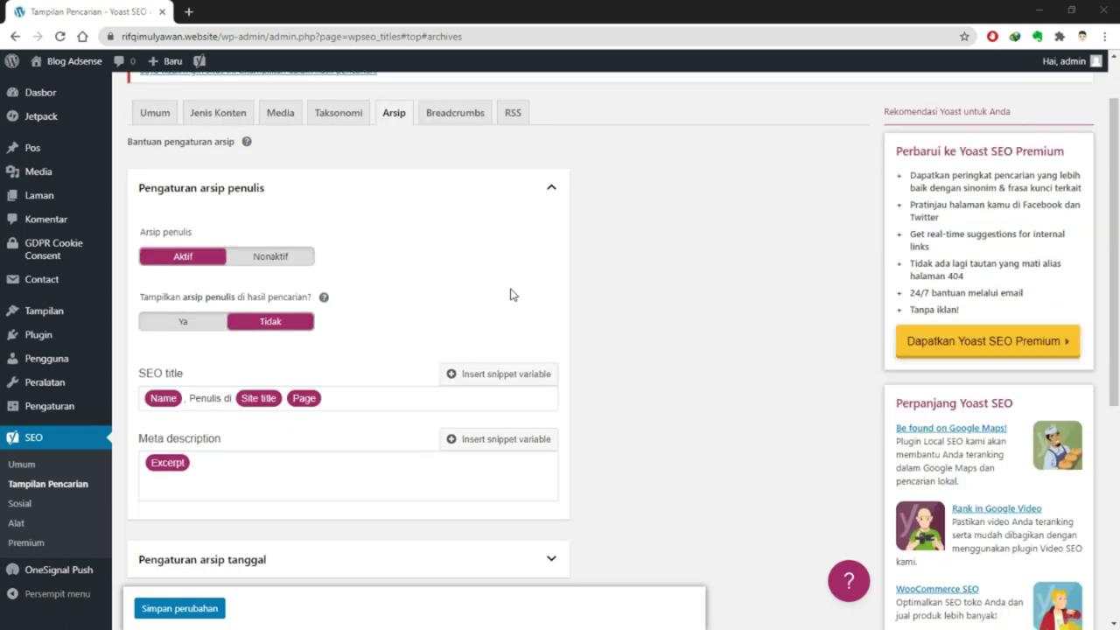
{"action": "scroll", "coordinate": [245, 260], "scroll_direction": "down", "scroll_amount": 1}
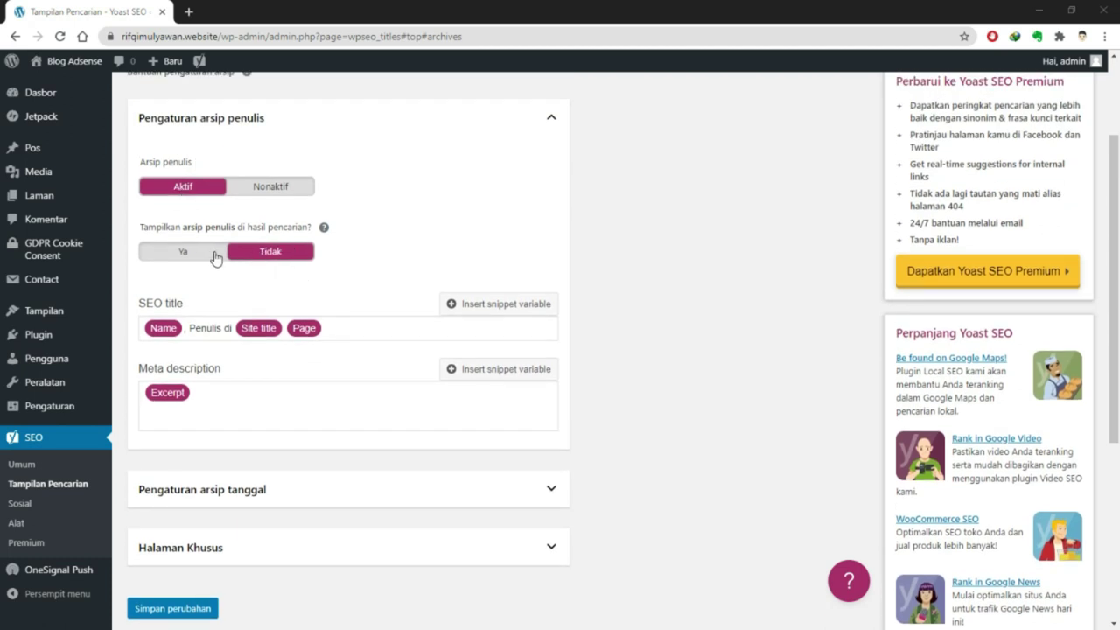
{"action": "scroll", "coordinate": [297, 255], "scroll_direction": "down", "scroll_amount": 1}
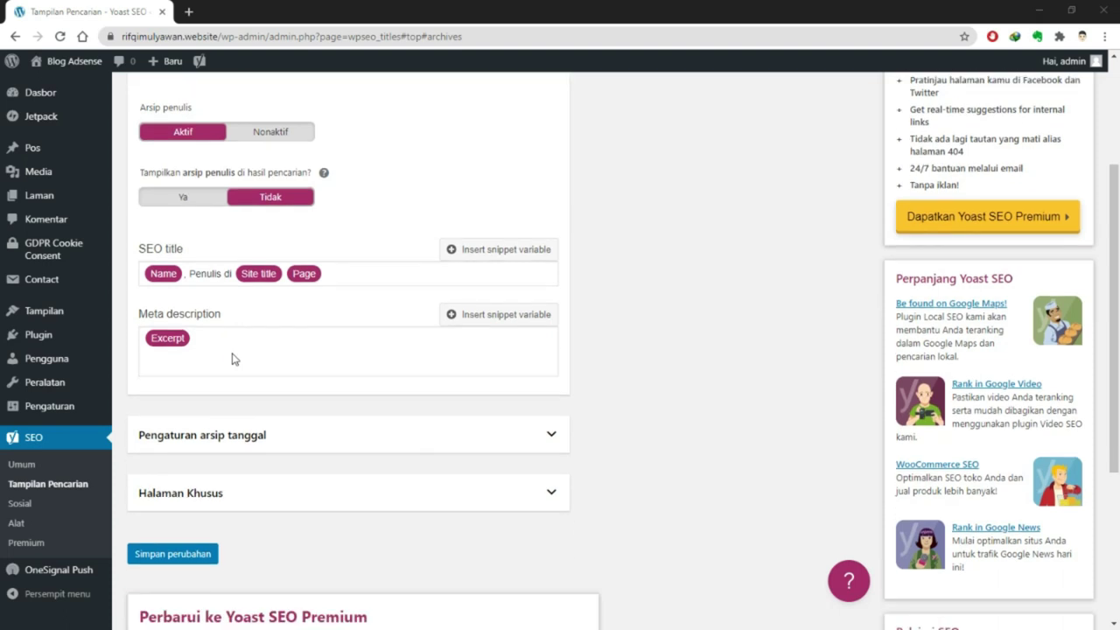
{"action": "double_click", "coordinate": [204, 259]}
{"action": "left_click", "coordinate": [204, 264]}
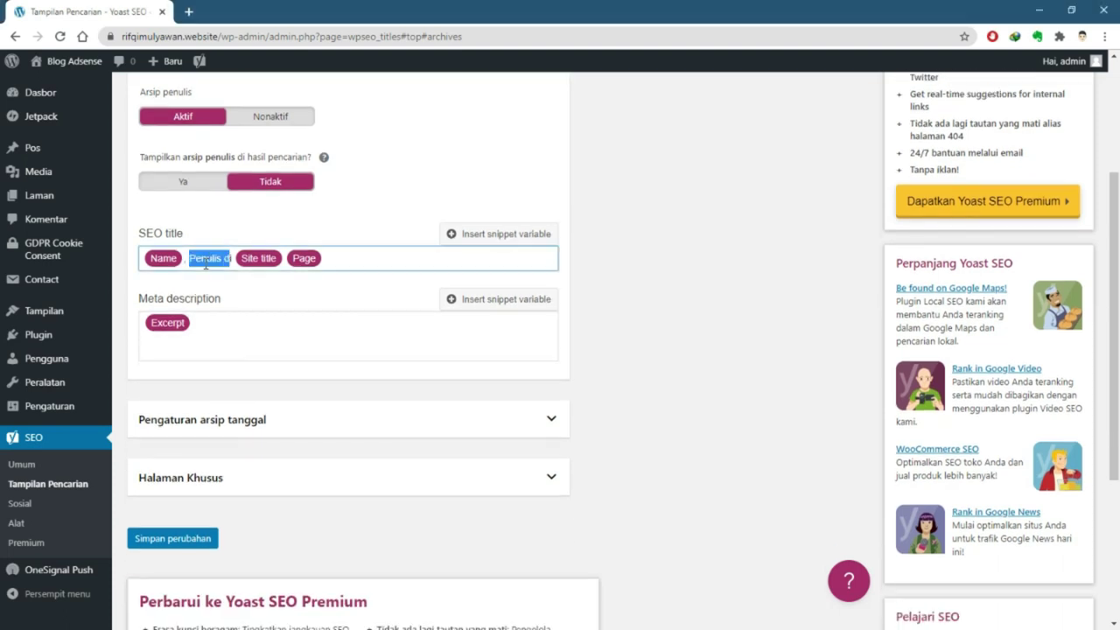
{"action": "type", "text": "Aut"}
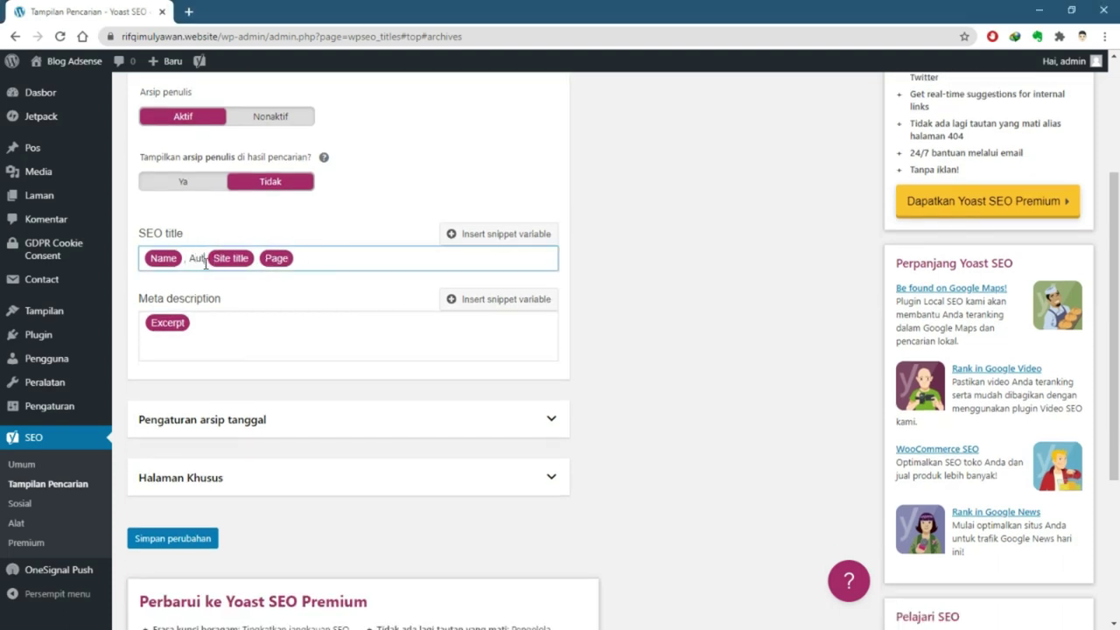
{"action": "type", "text": "hor"}
{"action": "type", "text": " at"}
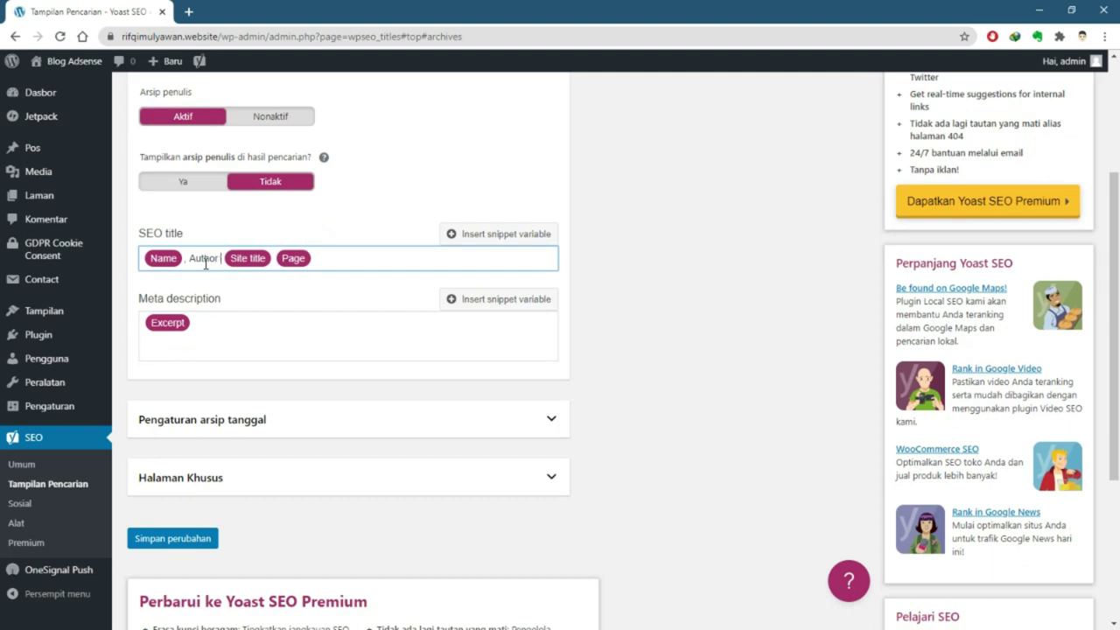
{"action": "key", "text": "shift+Left"}
{"action": "key", "text": "shift+Left"}
{"action": "key", "text": "shift+Left"}
{"action": "key", "text": "shift+Left"}
{"action": "key", "text": "shift+Left"}
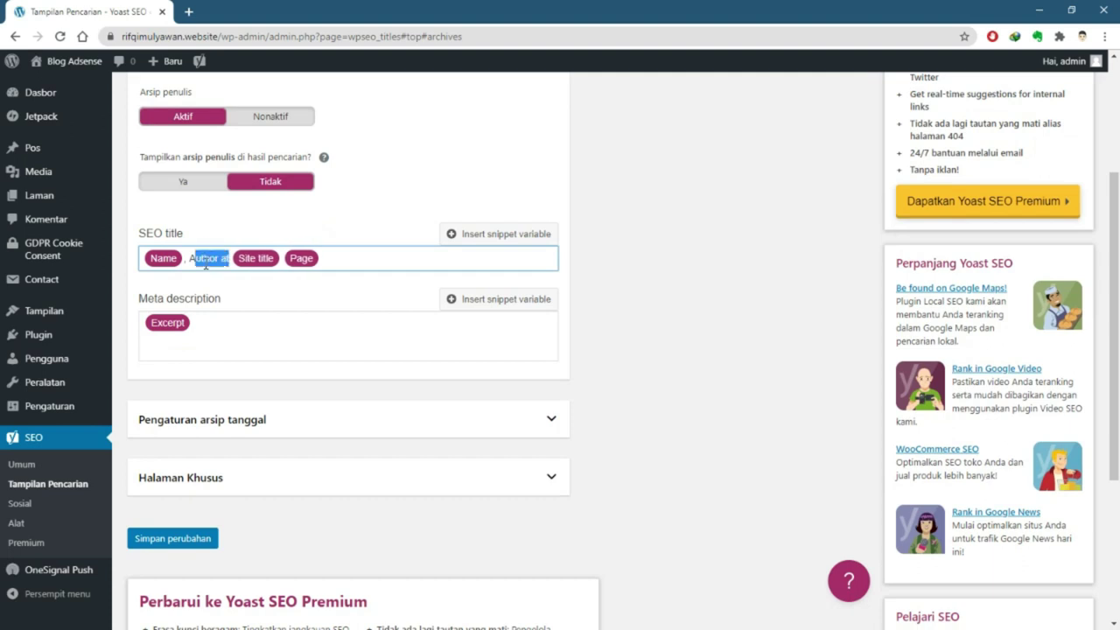
{"action": "type", "text": "Penulis di"}
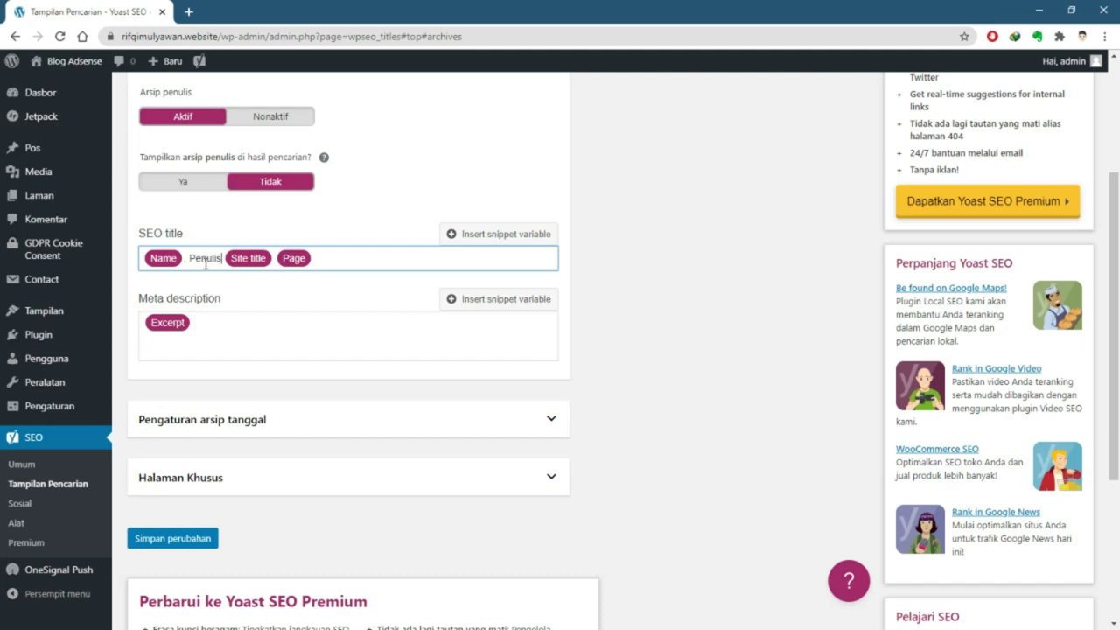
{"action": "left_click", "coordinate": [280, 317]}
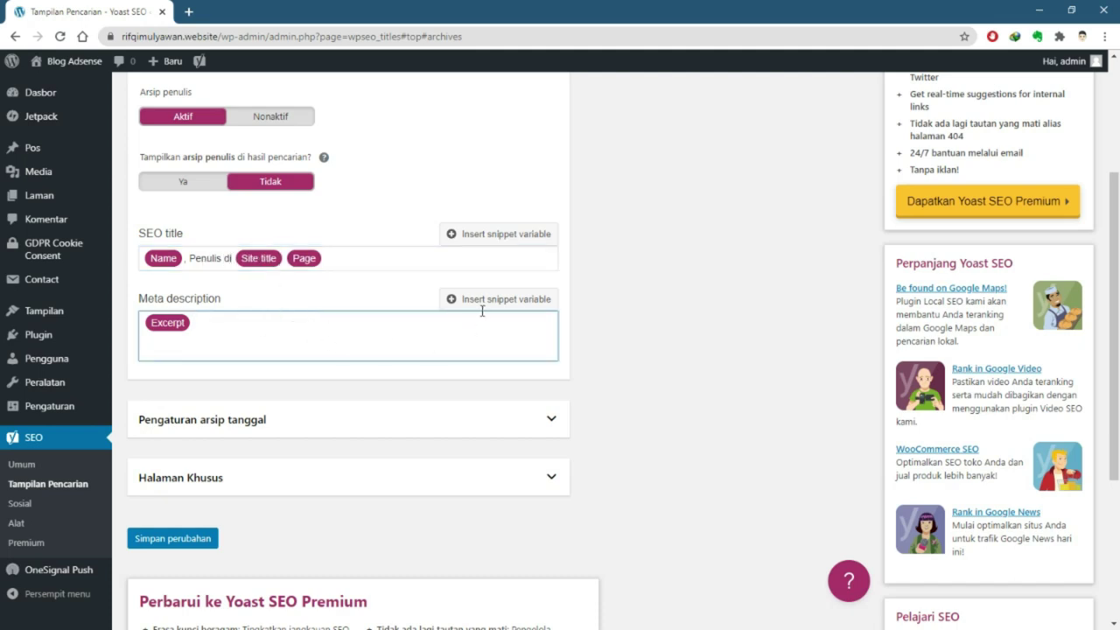
{"action": "key", "text": "BackSpace"}
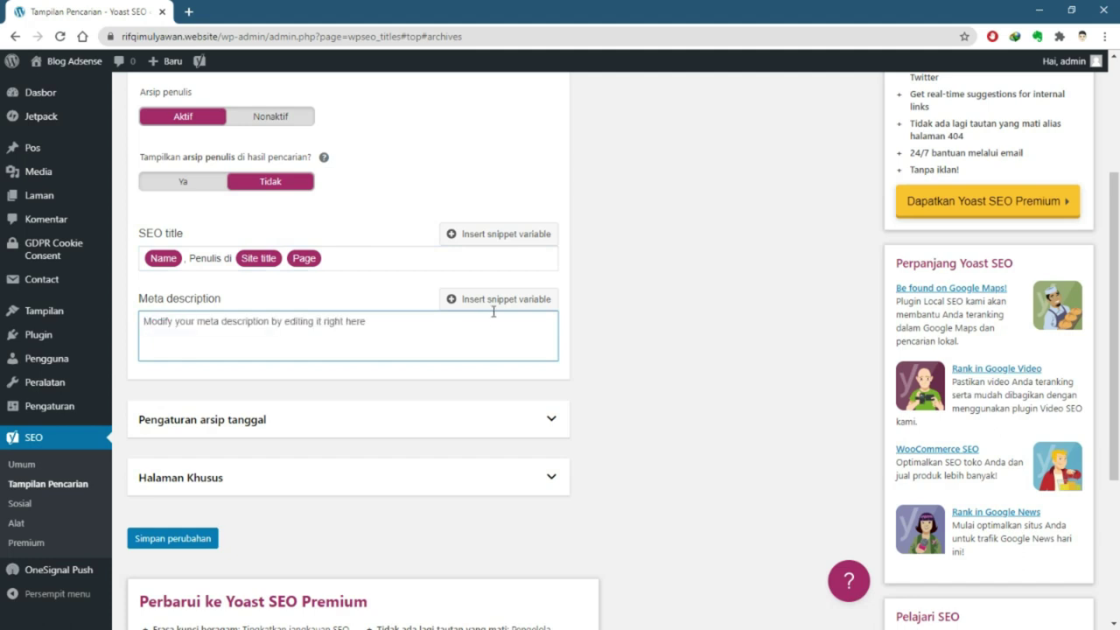
{"action": "type", "text": "%e"}
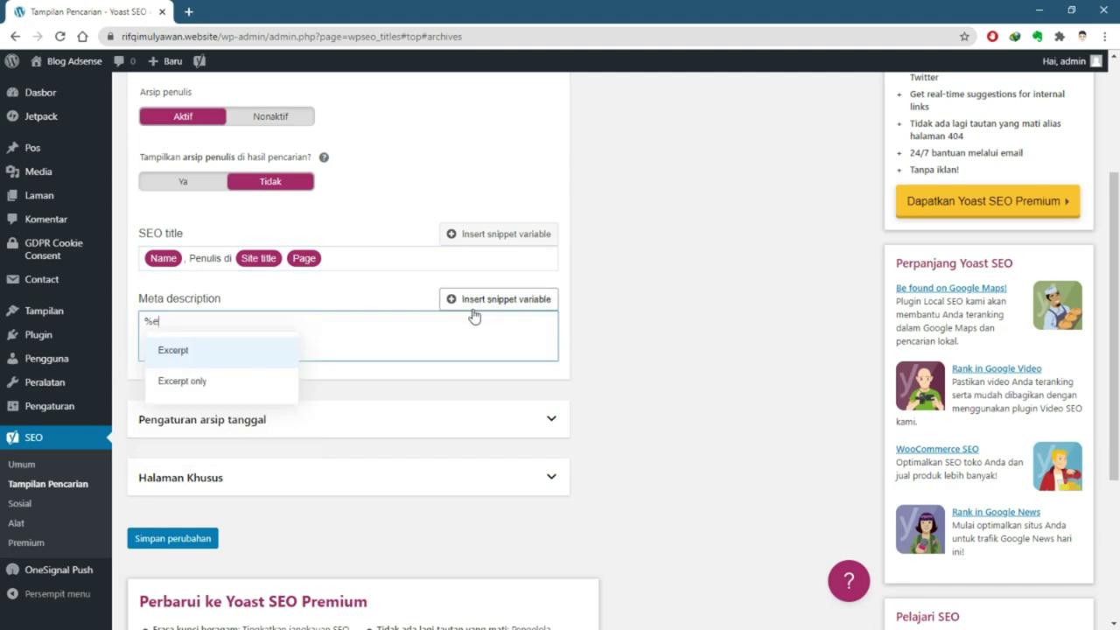
{"action": "left_click", "coordinate": [186, 352]}
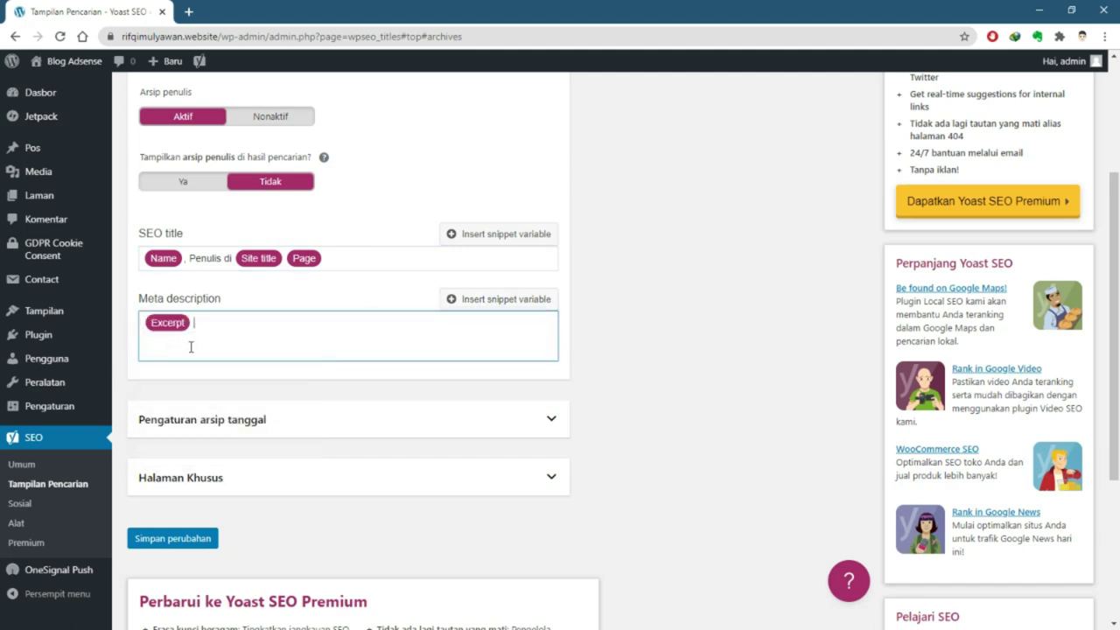
{"action": "scroll", "coordinate": [228, 375], "scroll_direction": "down", "scroll_amount": 1}
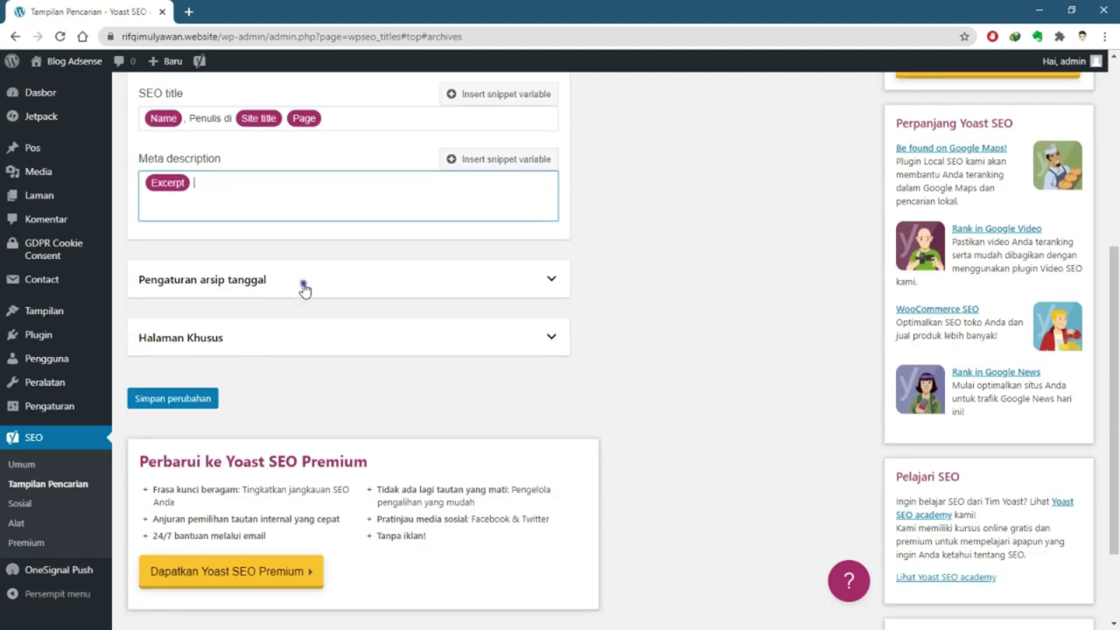
- Expand and review the Pengaturan arsip tanggal (date archive) settings
{"action": "left_click", "coordinate": [305, 288]}
{"action": "scroll", "coordinate": [305, 293], "scroll_direction": "down", "scroll_amount": 1}
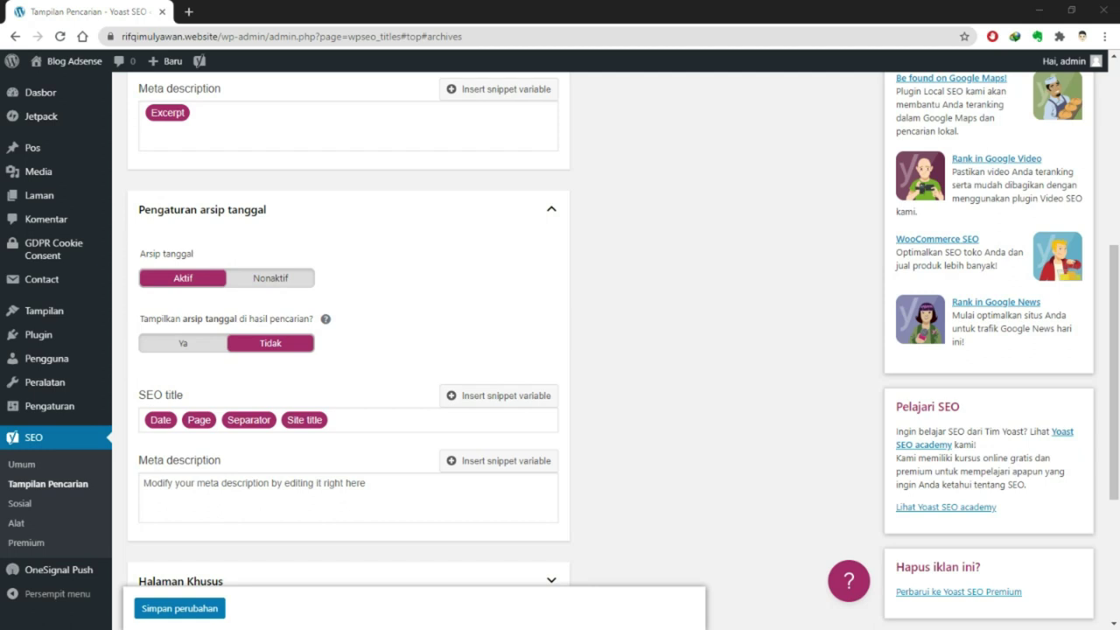
{"action": "scroll", "coordinate": [327, 277], "scroll_direction": "down", "scroll_amount": 2}
{"action": "scroll", "coordinate": [328, 278], "scroll_direction": "up", "scroll_amount": 1}
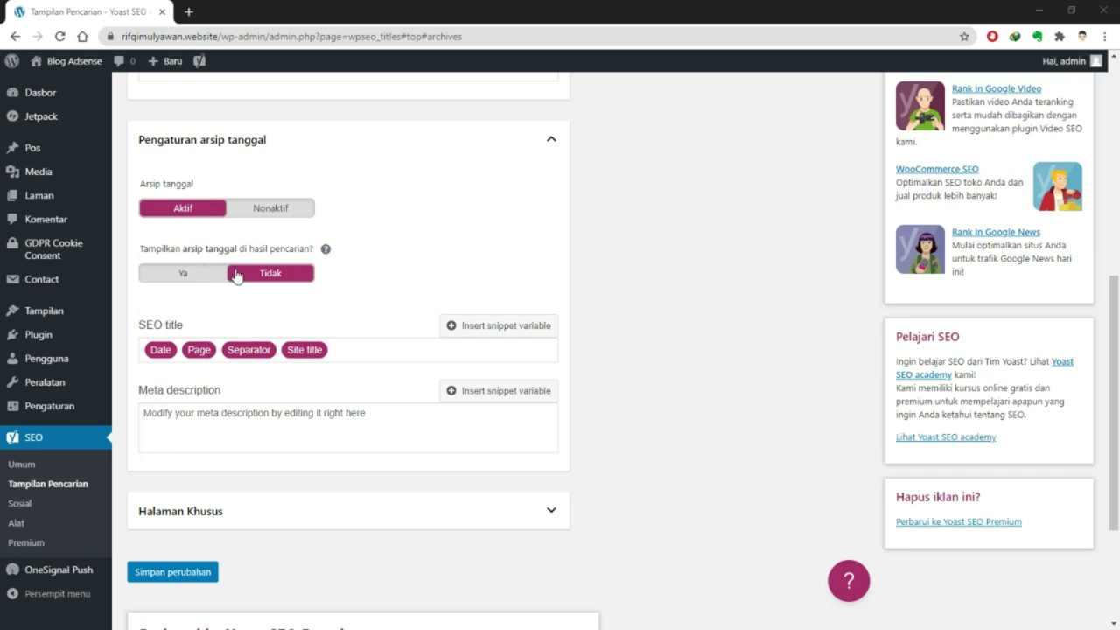
{"action": "scroll", "coordinate": [302, 298], "scroll_direction": "down", "scroll_amount": 1}
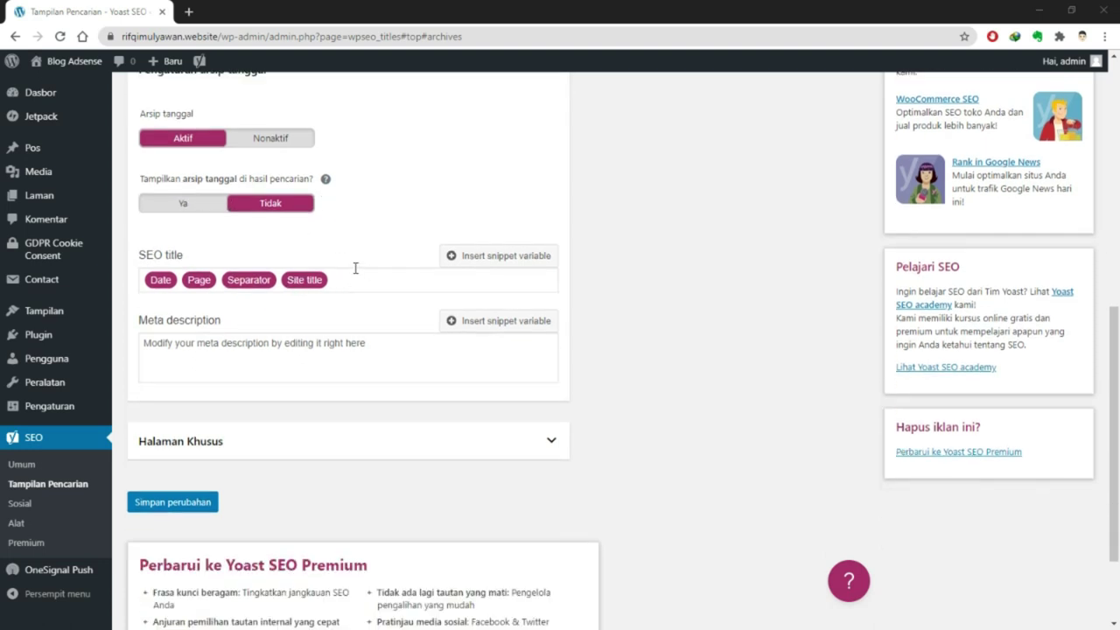
{"action": "scroll", "coordinate": [350, 289], "scroll_direction": "down", "scroll_amount": 2}
- Reword the Halaman 404 title to 'Haaman tidak ditemukan Separator Site title' and save the changes
{"action": "left_click", "coordinate": [349, 312]}
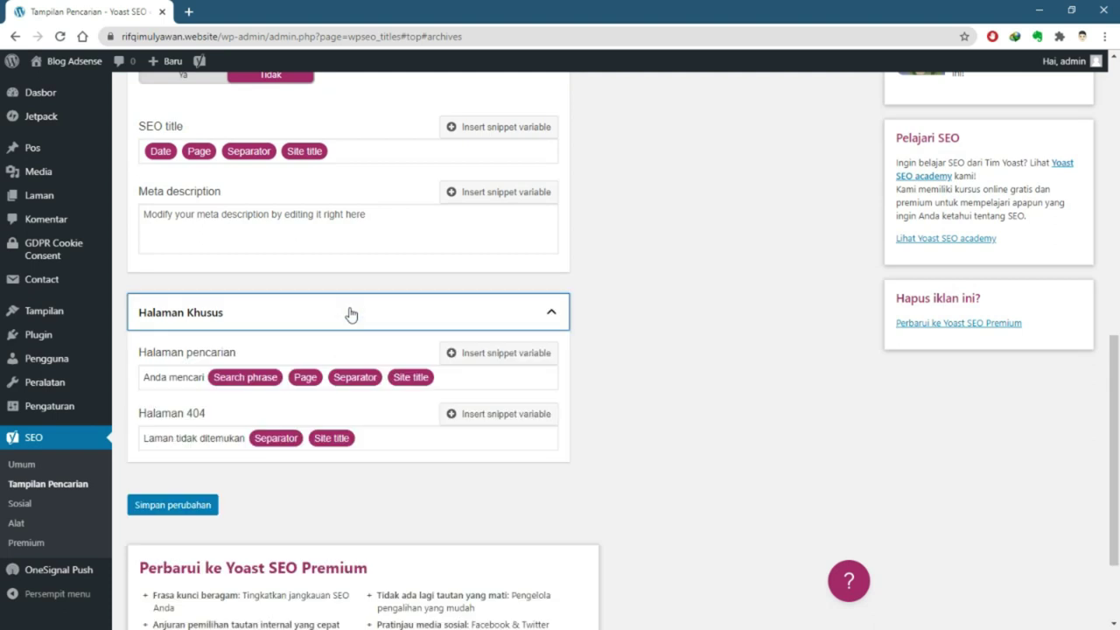
{"action": "scroll", "coordinate": [349, 310], "scroll_direction": "down", "scroll_amount": 1}
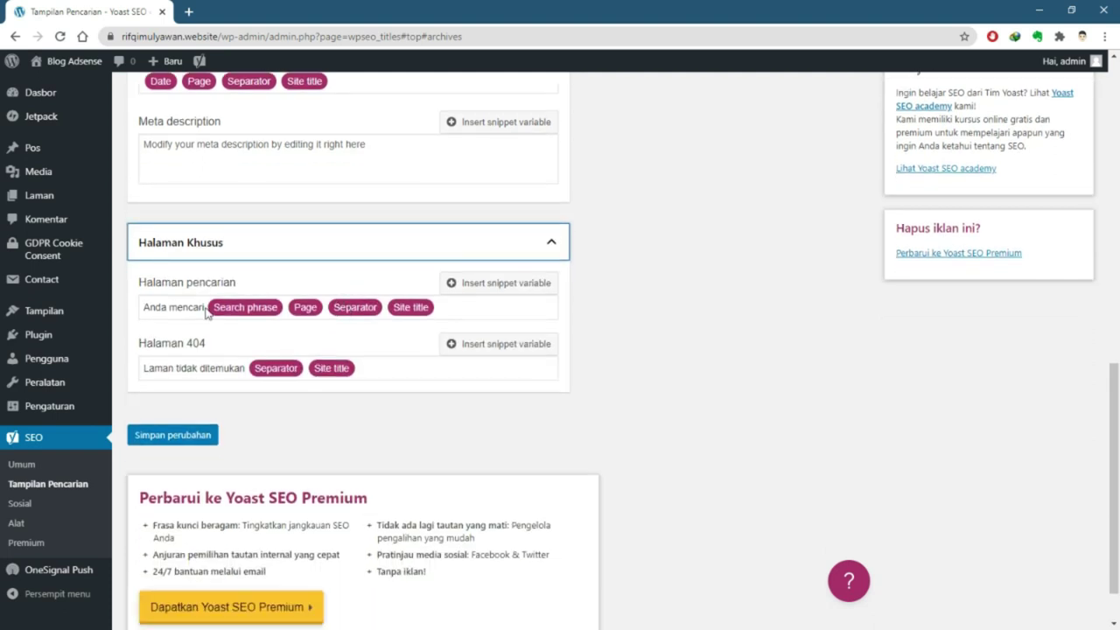
{"action": "scroll", "coordinate": [219, 322], "scroll_direction": "down", "scroll_amount": 1}
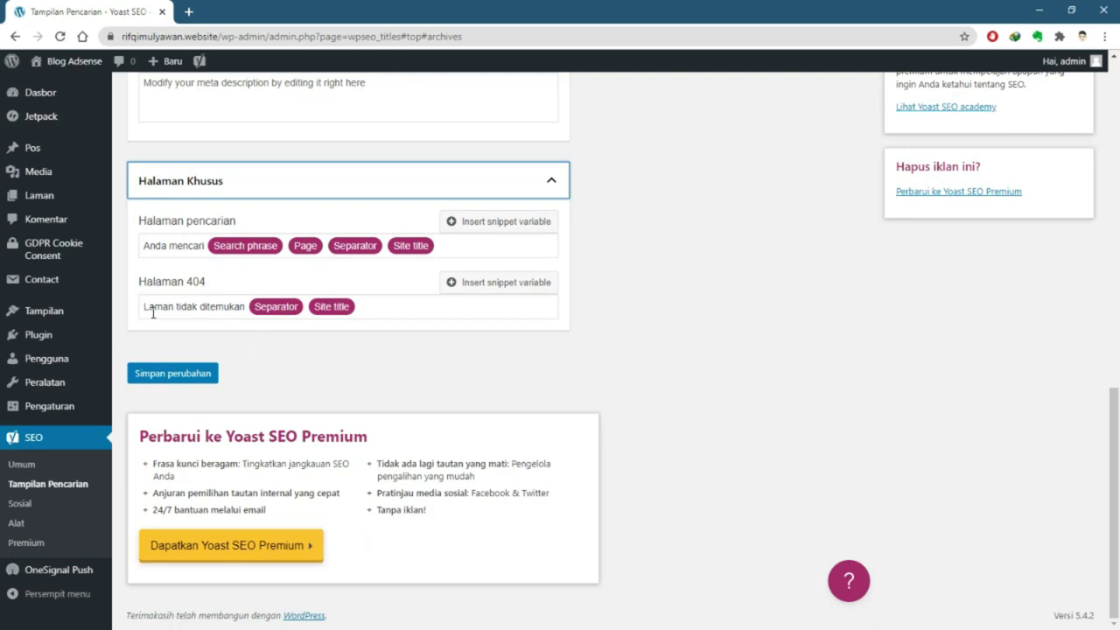
{"action": "left_click", "coordinate": [144, 310]}
{"action": "key", "text": "Delete"}
{"action": "type", "text": "Hal"}
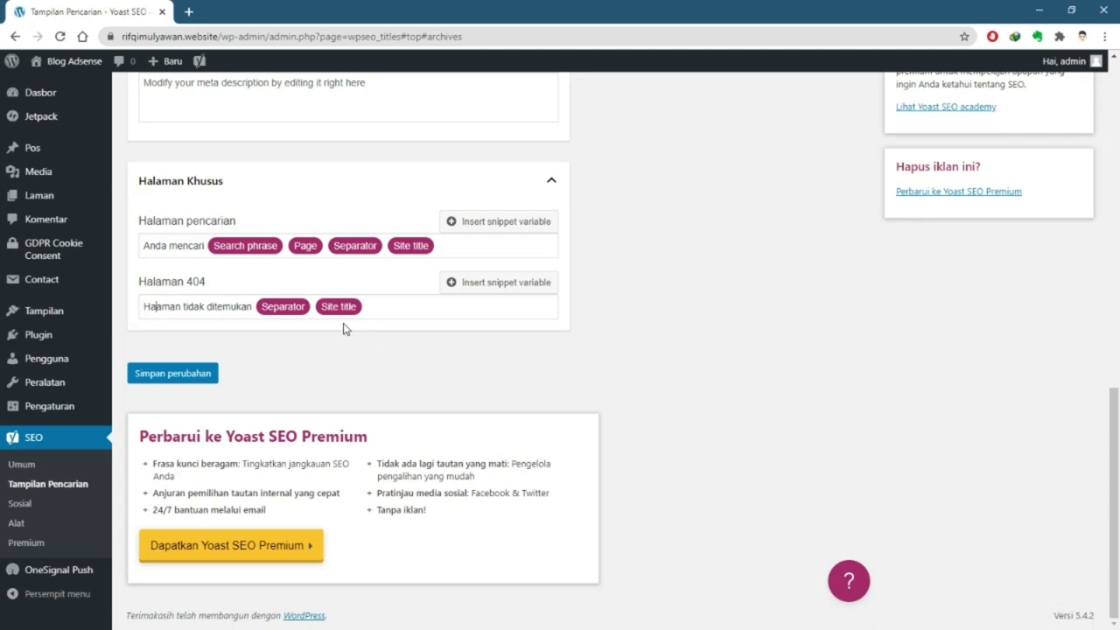
{"action": "scroll", "coordinate": [344, 328], "scroll_direction": "up", "scroll_amount": 6}
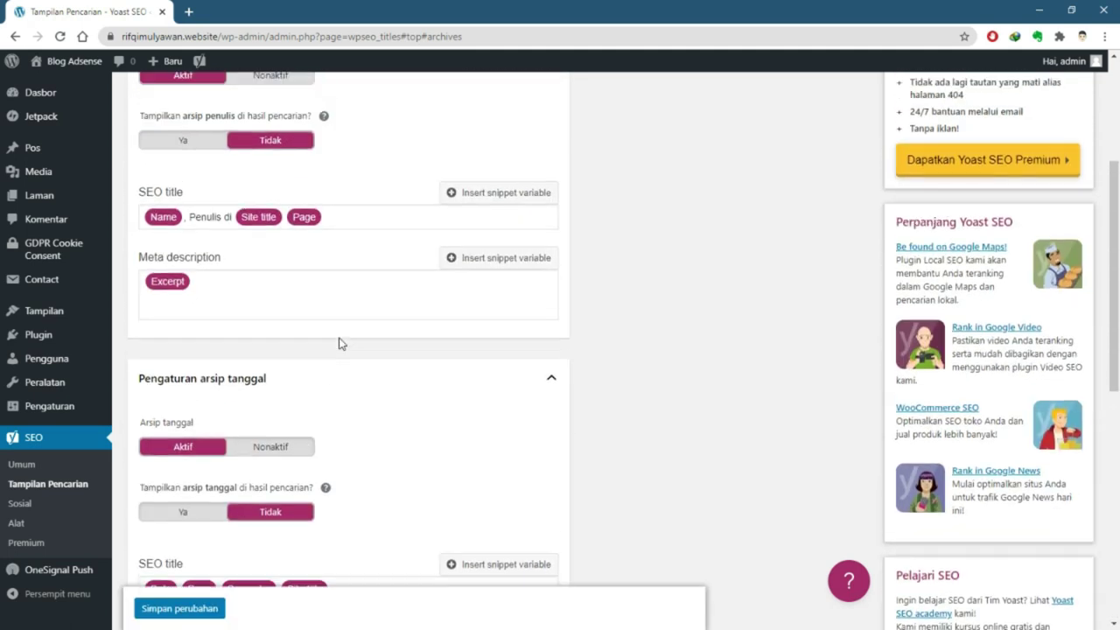
{"action": "scroll", "coordinate": [341, 341], "scroll_direction": "up", "scroll_amount": 3}
{"action": "scroll", "coordinate": [342, 340], "scroll_direction": "down", "scroll_amount": 7}
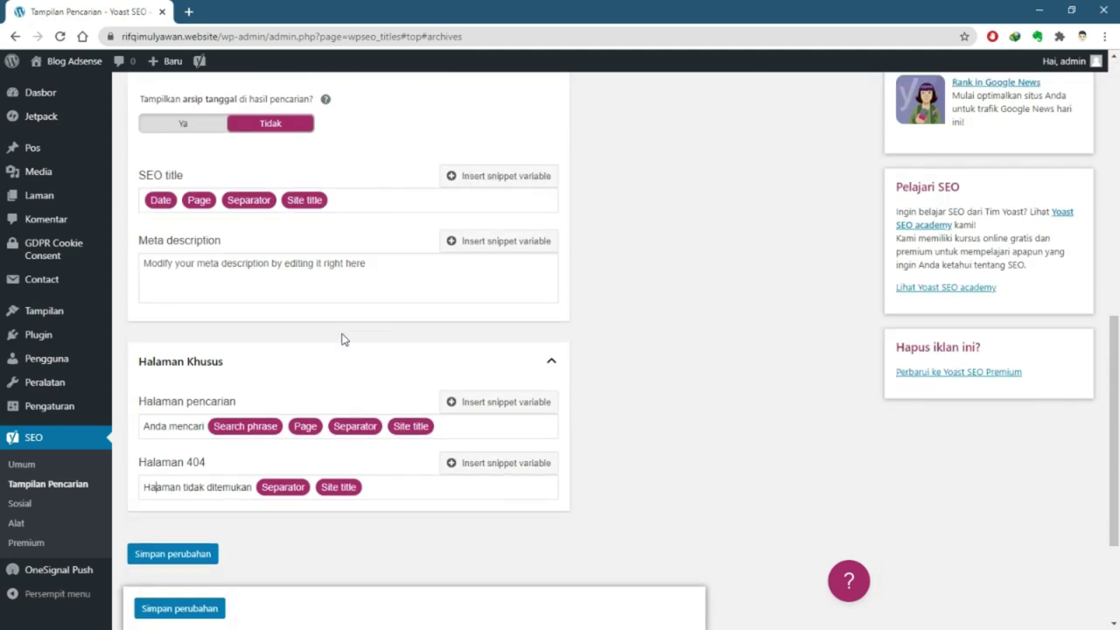
{"action": "scroll", "coordinate": [342, 339], "scroll_direction": "down", "scroll_amount": 2}
{"action": "left_click", "coordinate": [195, 376]}
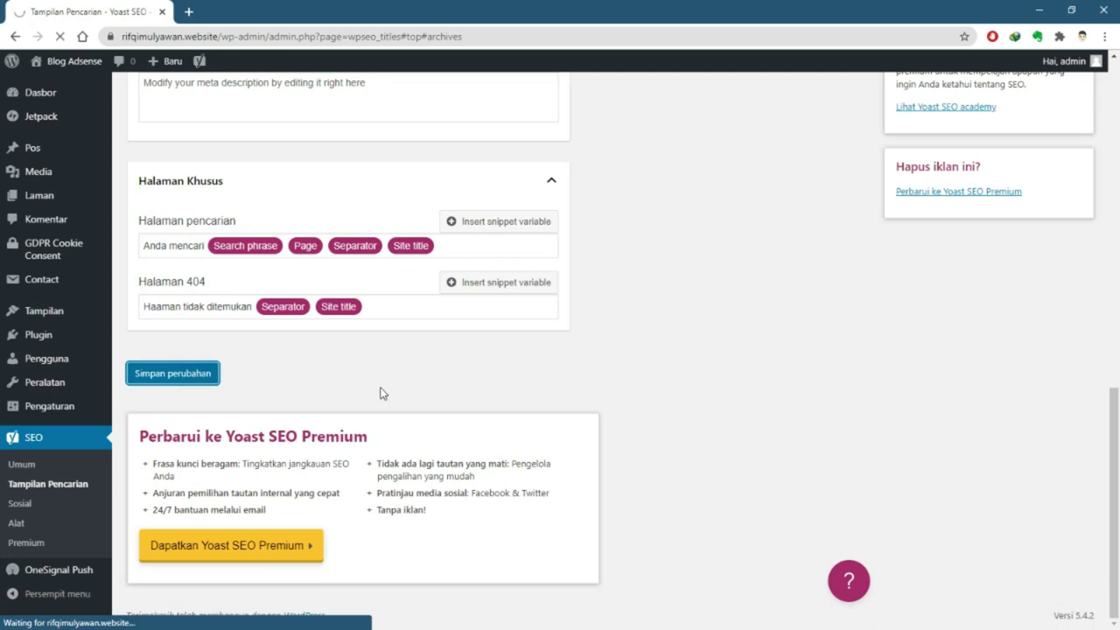
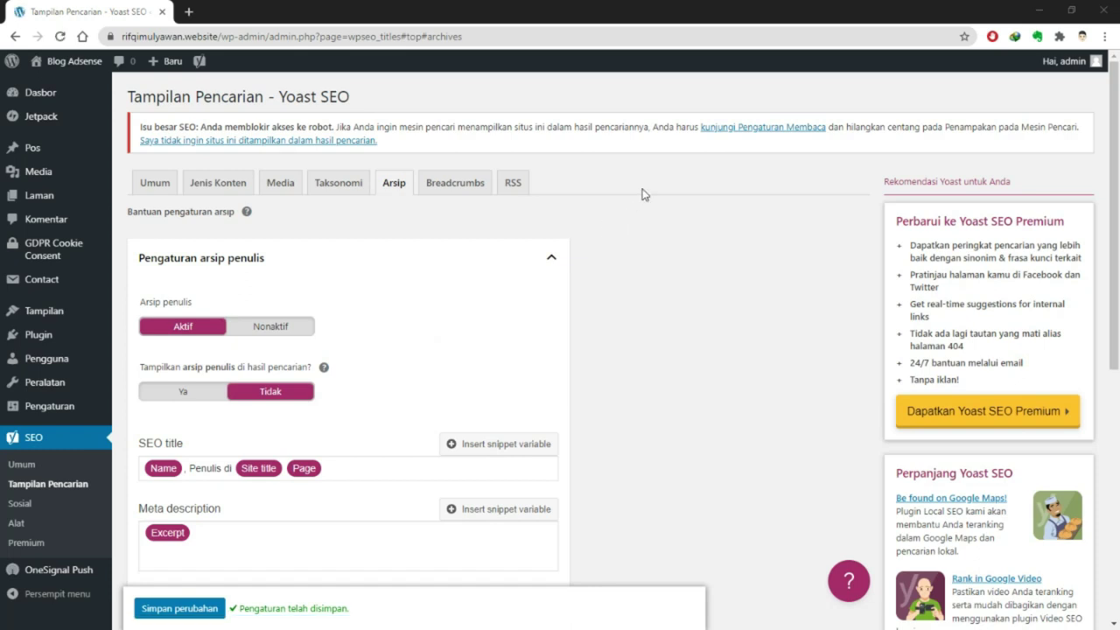
- In the Breadcrumbs tab, switch Enable Breadcrumbs to Aktif to inspect its fields, then back to Nonaktif
{"action": "scroll", "coordinate": [627, 193], "scroll_direction": "down", "scroll_amount": 2}
{"action": "scroll", "coordinate": [627, 192], "scroll_direction": "up", "scroll_amount": 2}
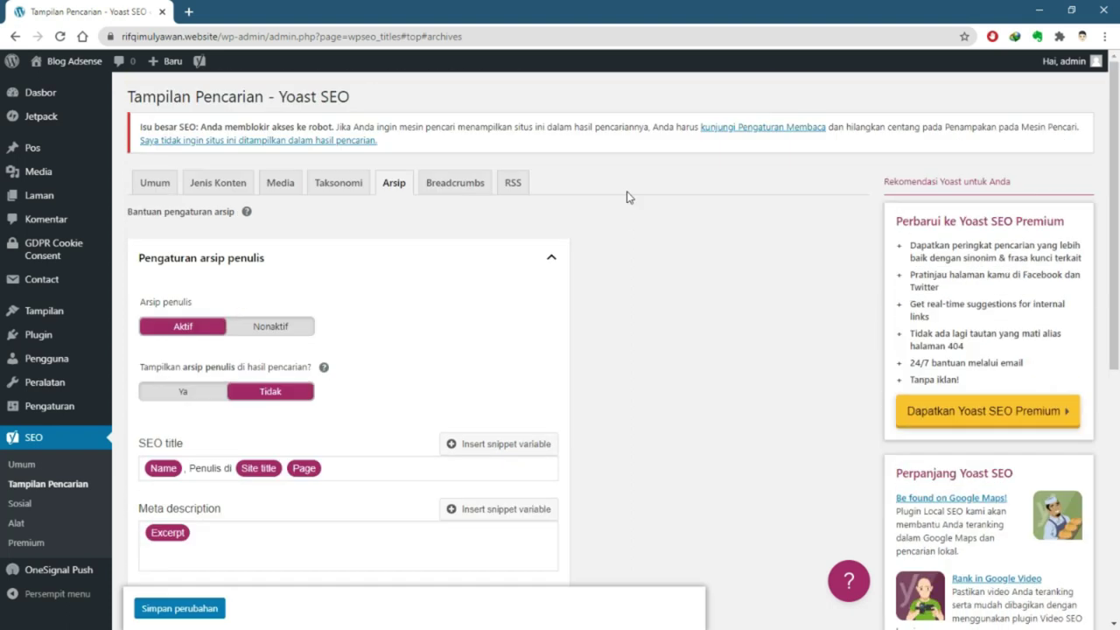
{"action": "left_click", "coordinate": [452, 182]}
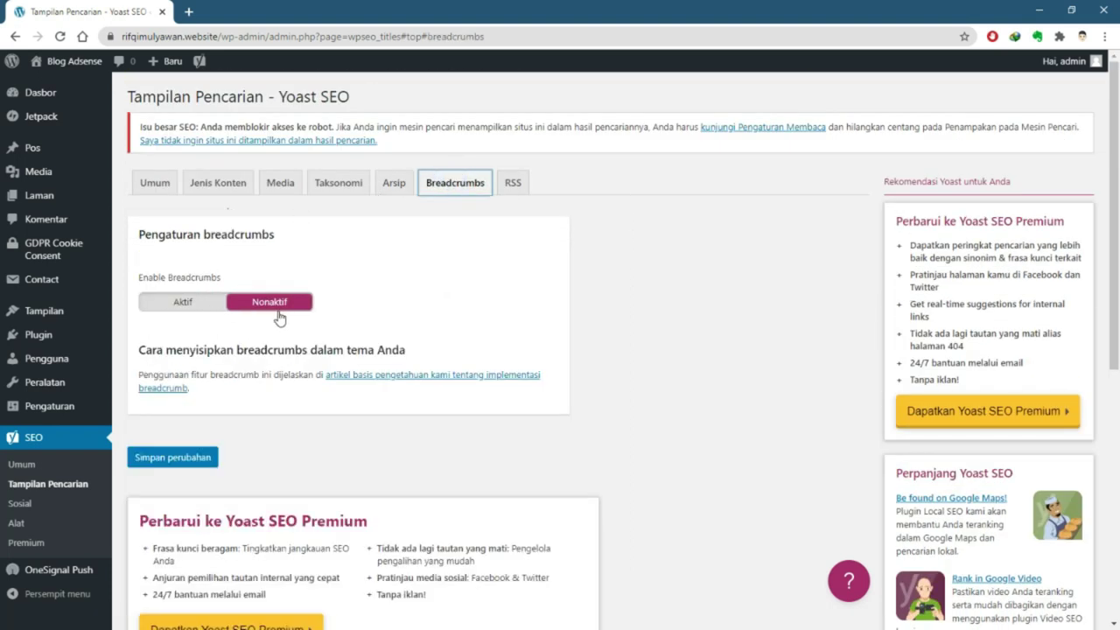
{"action": "left_click", "coordinate": [179, 304]}
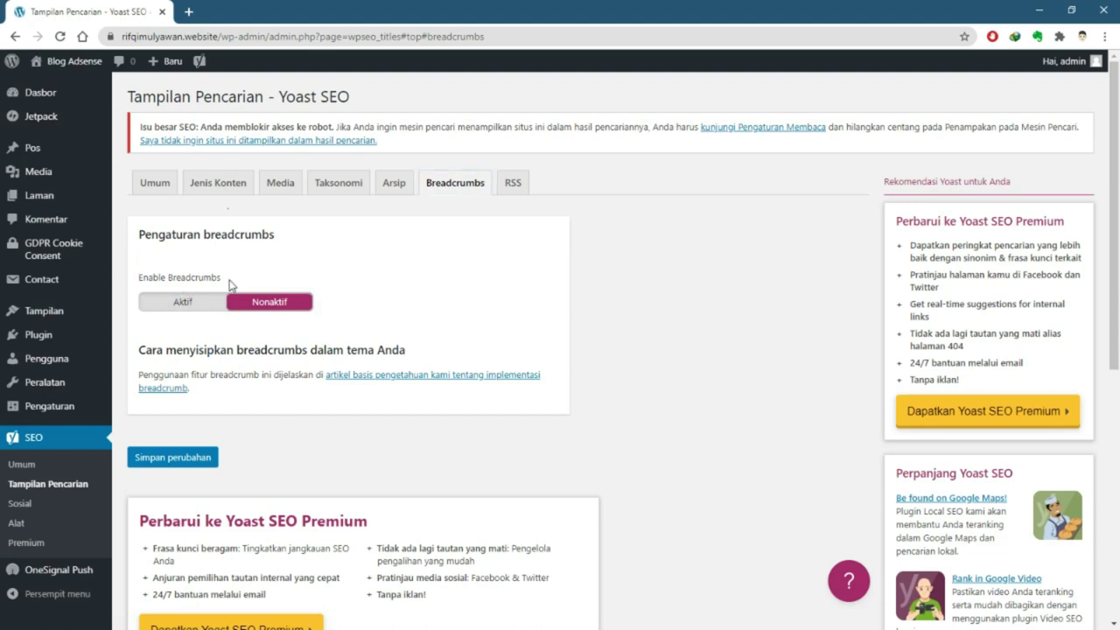
{"action": "scroll", "coordinate": [230, 284], "scroll_direction": "down", "scroll_amount": 1}
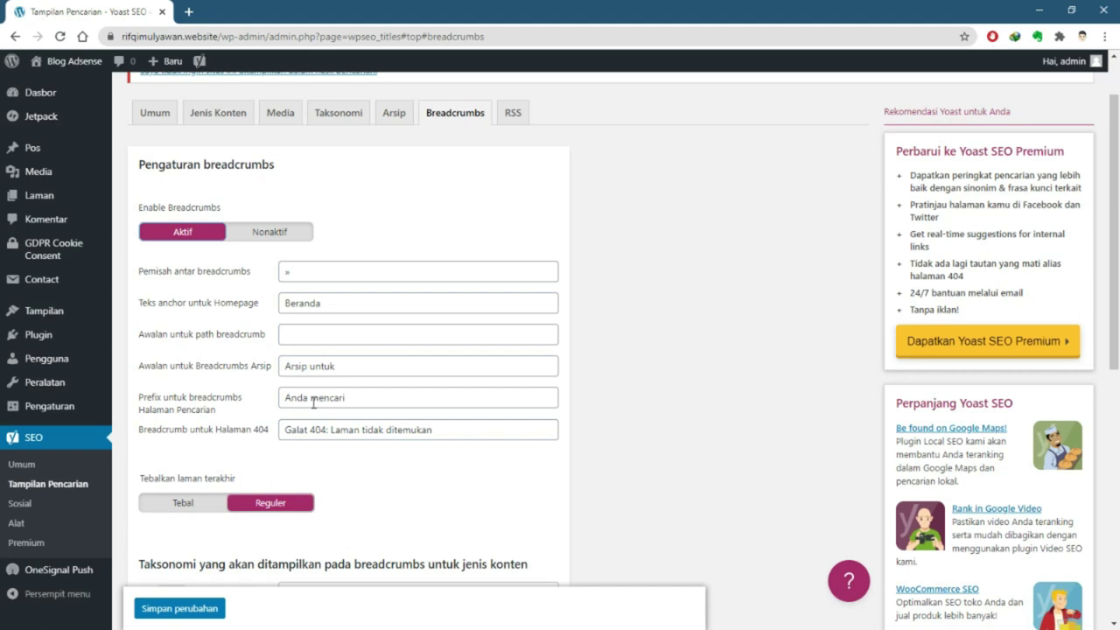
{"action": "scroll", "coordinate": [317, 394], "scroll_direction": "down", "scroll_amount": 1}
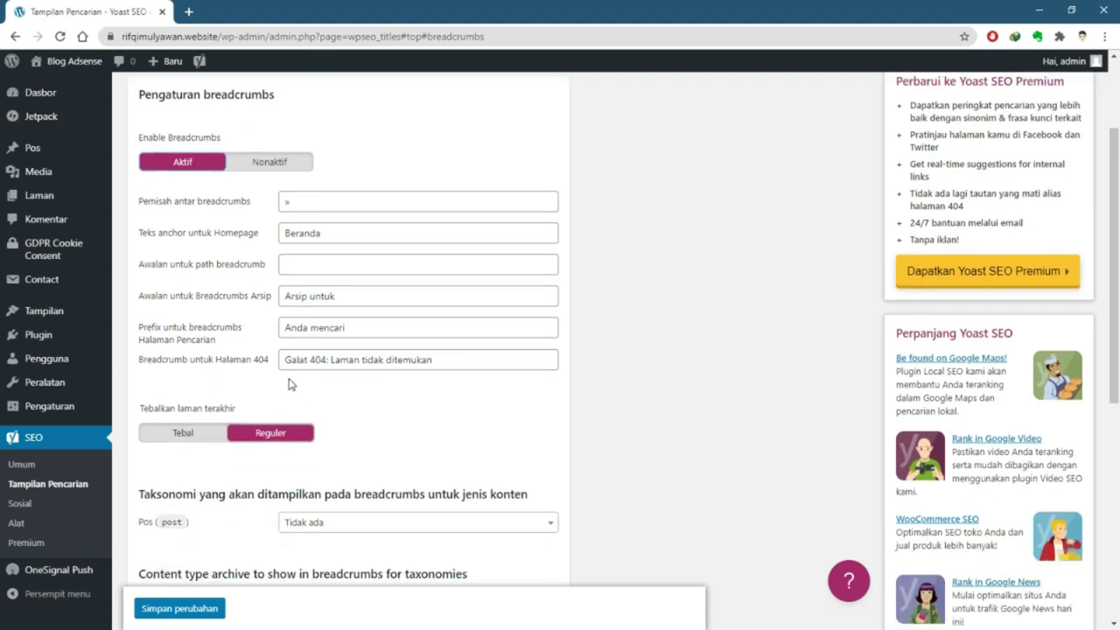
{"action": "scroll", "coordinate": [288, 490], "scroll_direction": "down", "scroll_amount": 1}
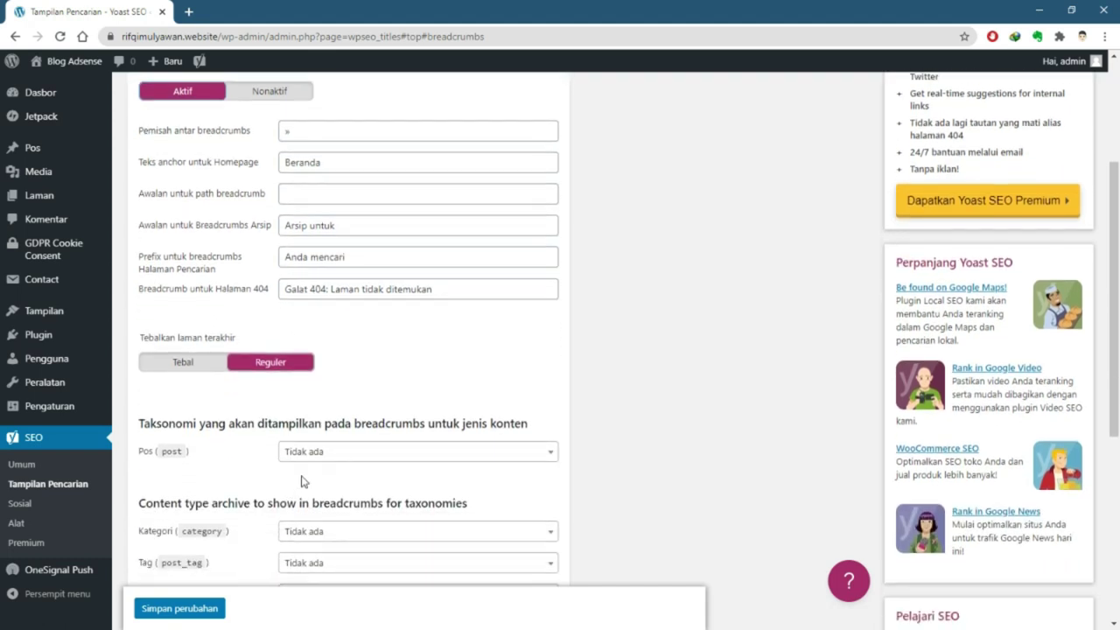
{"action": "scroll", "coordinate": [301, 481], "scroll_direction": "down", "scroll_amount": 1}
{"action": "scroll", "coordinate": [315, 394], "scroll_direction": "down", "scroll_amount": 2}
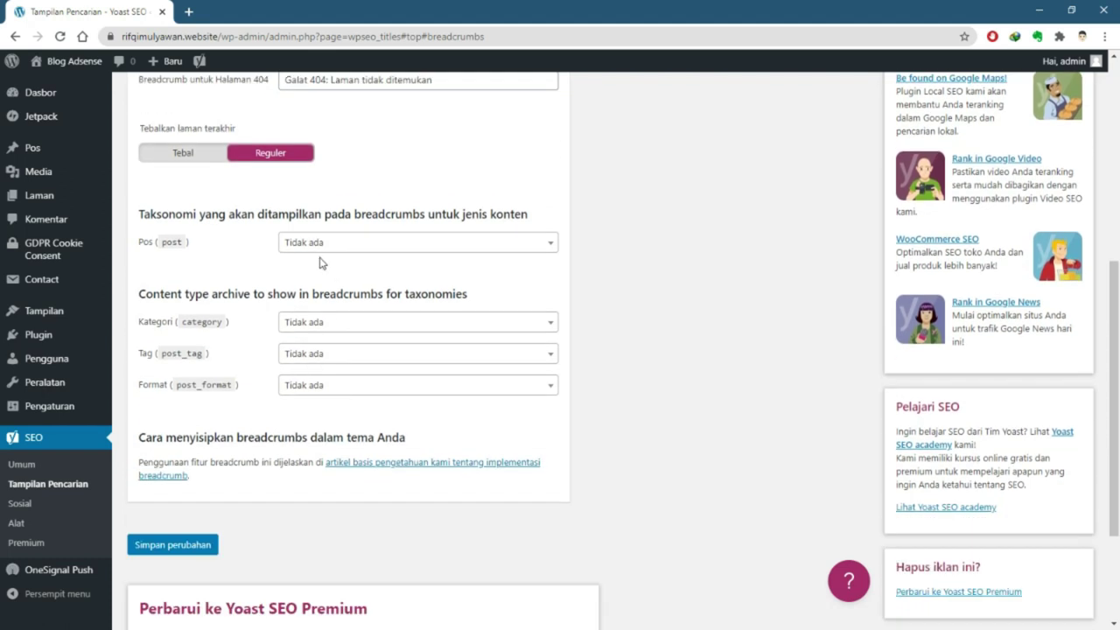
{"action": "scroll", "coordinate": [315, 264], "scroll_direction": "up", "scroll_amount": 6}
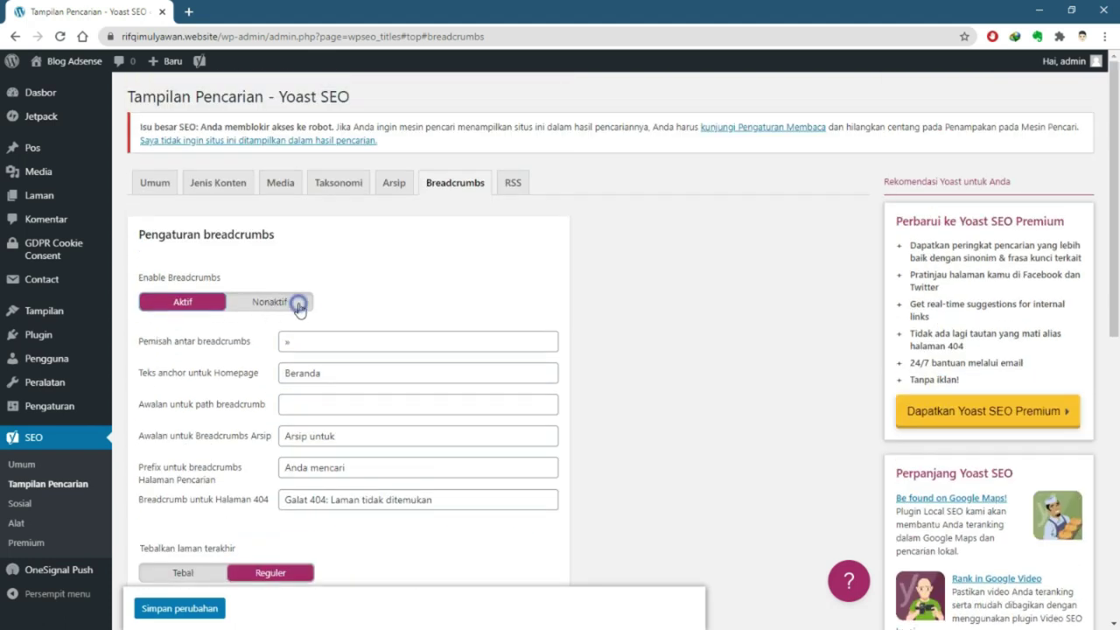
{"action": "left_click", "coordinate": [298, 304]}
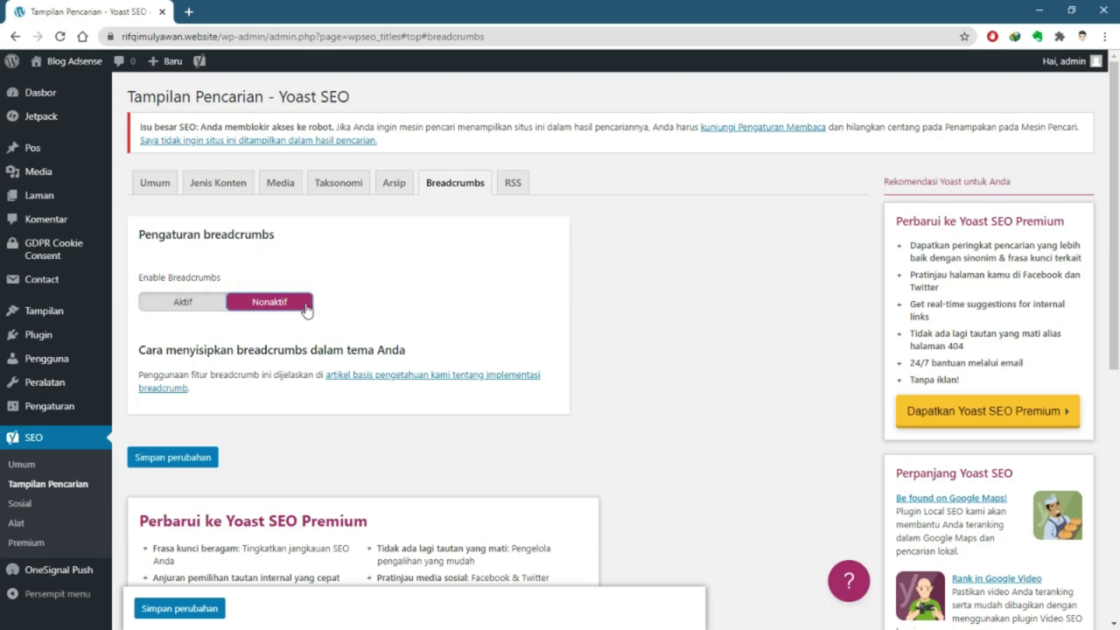
- In the RSS tab, save the feed settings with no changes
{"action": "left_click", "coordinate": [514, 184]}
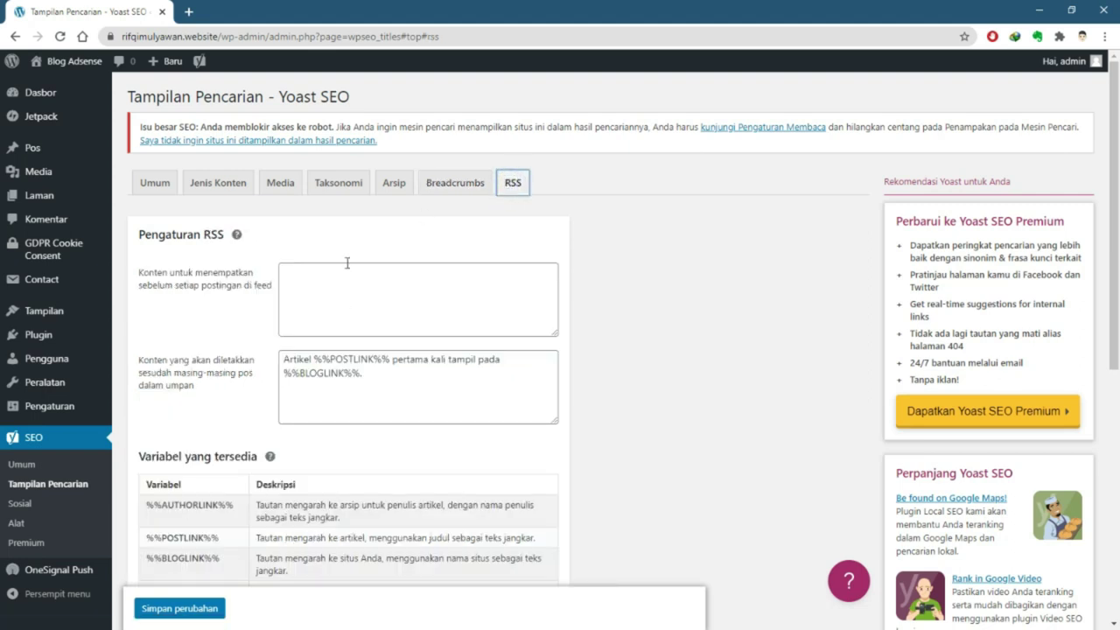
{"action": "scroll", "coordinate": [348, 262], "scroll_direction": "down", "scroll_amount": 3}
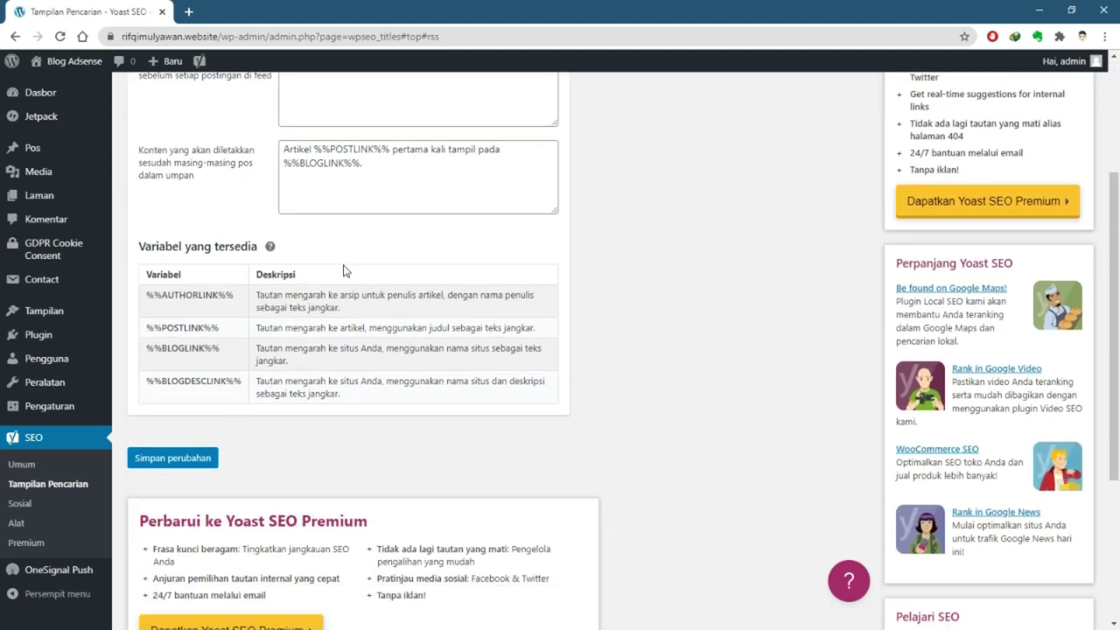
{"action": "scroll", "coordinate": [343, 270], "scroll_direction": "up", "scroll_amount": 3}
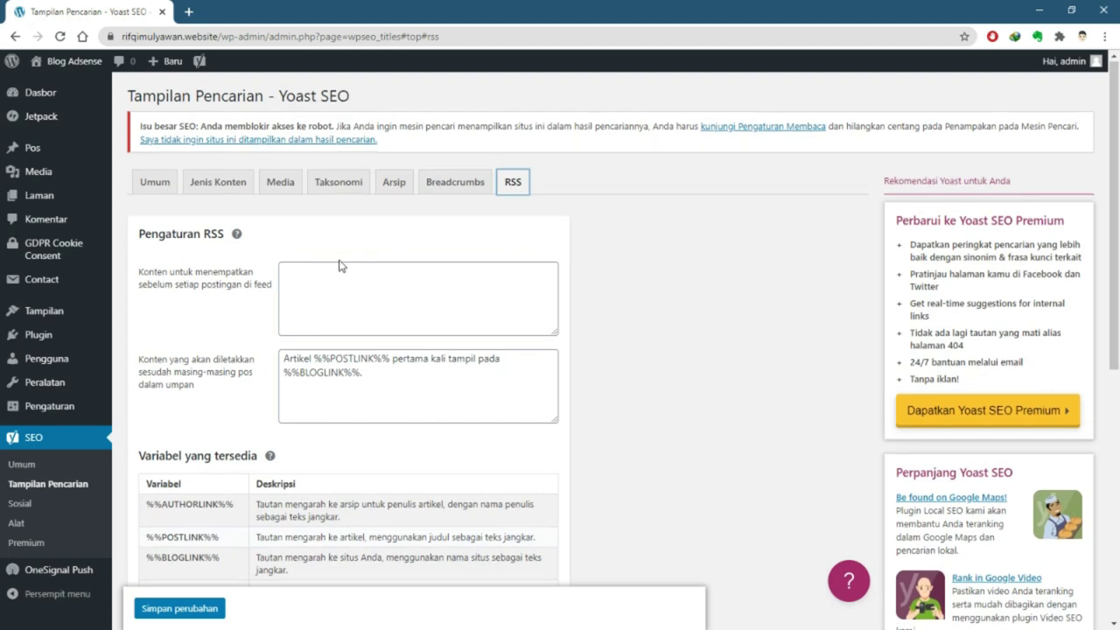
{"action": "scroll", "coordinate": [341, 268], "scroll_direction": "down", "scroll_amount": 6}
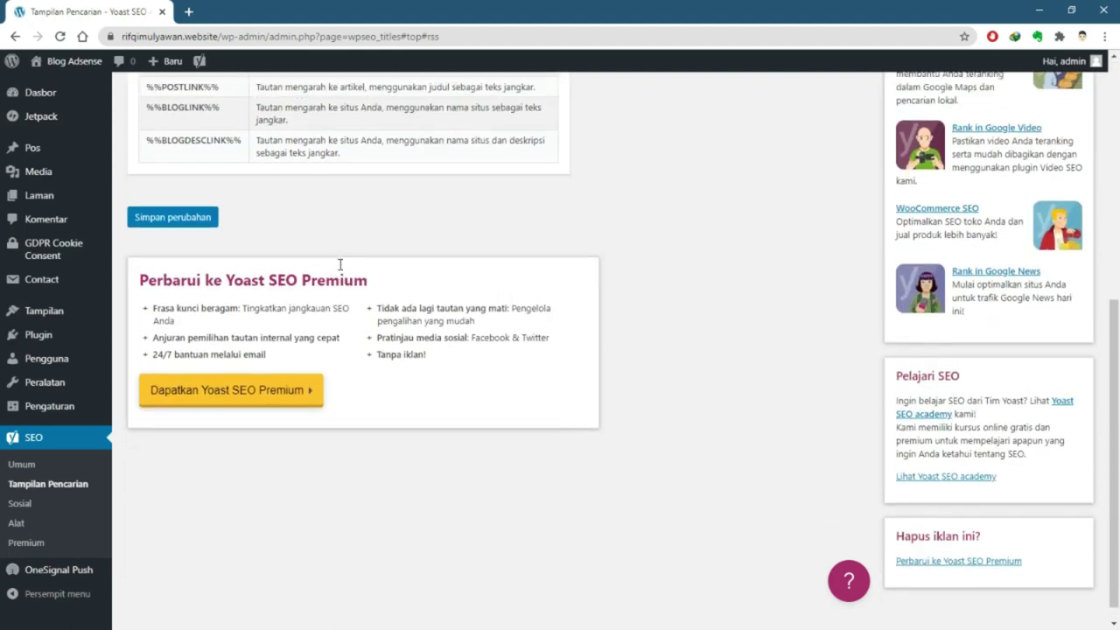
{"action": "scroll", "coordinate": [341, 268], "scroll_direction": "up", "scroll_amount": 6}
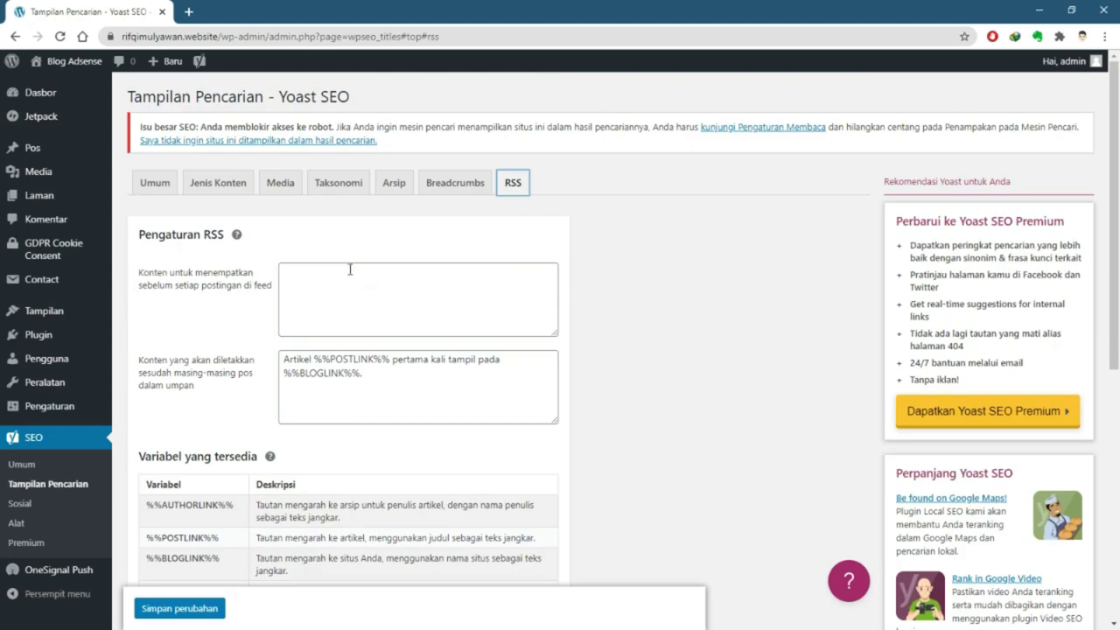
{"action": "scroll", "coordinate": [367, 281], "scroll_direction": "down", "scroll_amount": 3}
{"action": "left_click", "coordinate": [201, 459]}
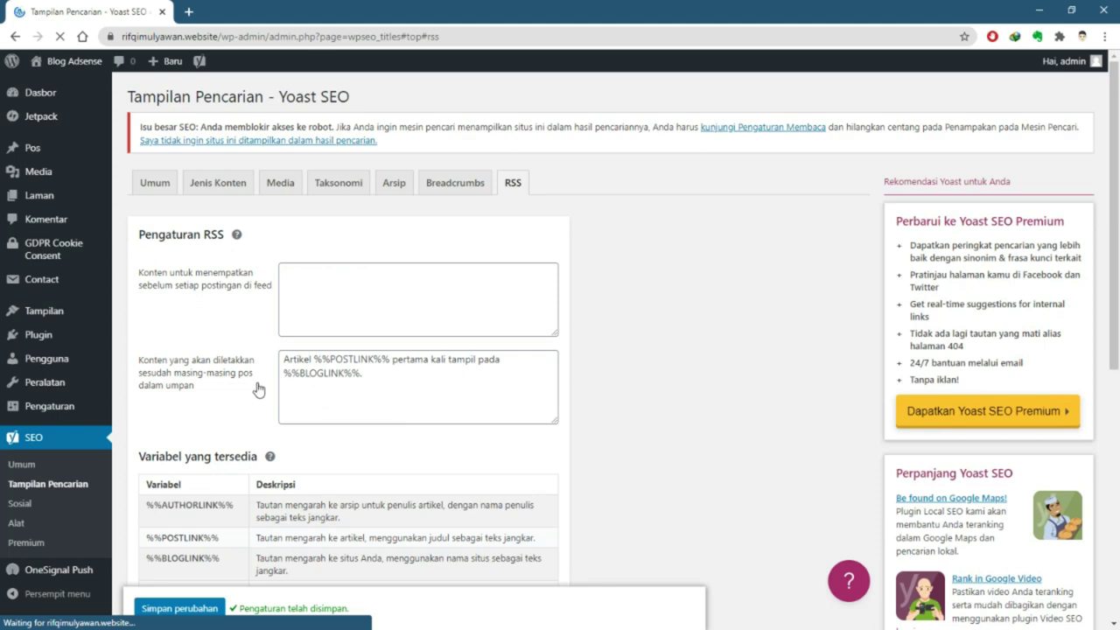
{"action": "scroll", "coordinate": [253, 386], "scroll_direction": "down", "scroll_amount": 2}
{"action": "scroll", "coordinate": [251, 388], "scroll_direction": "up", "scroll_amount": 2}
{"action": "scroll", "coordinate": [252, 390], "scroll_direction": "down", "scroll_amount": 3}
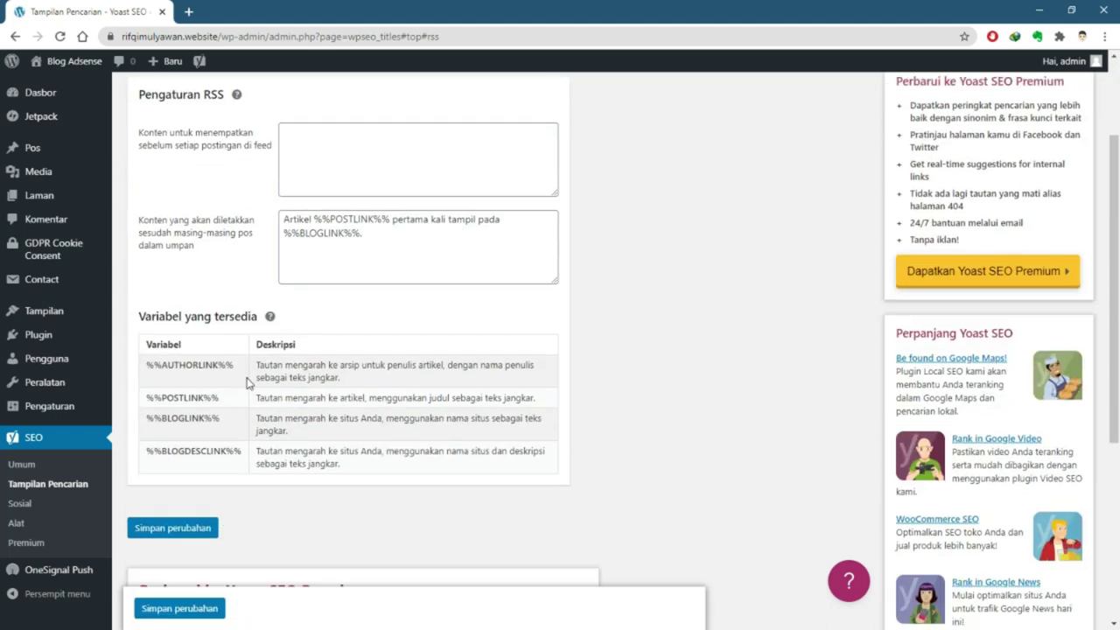
{"action": "scroll", "coordinate": [249, 378], "scroll_direction": "up", "scroll_amount": 3}
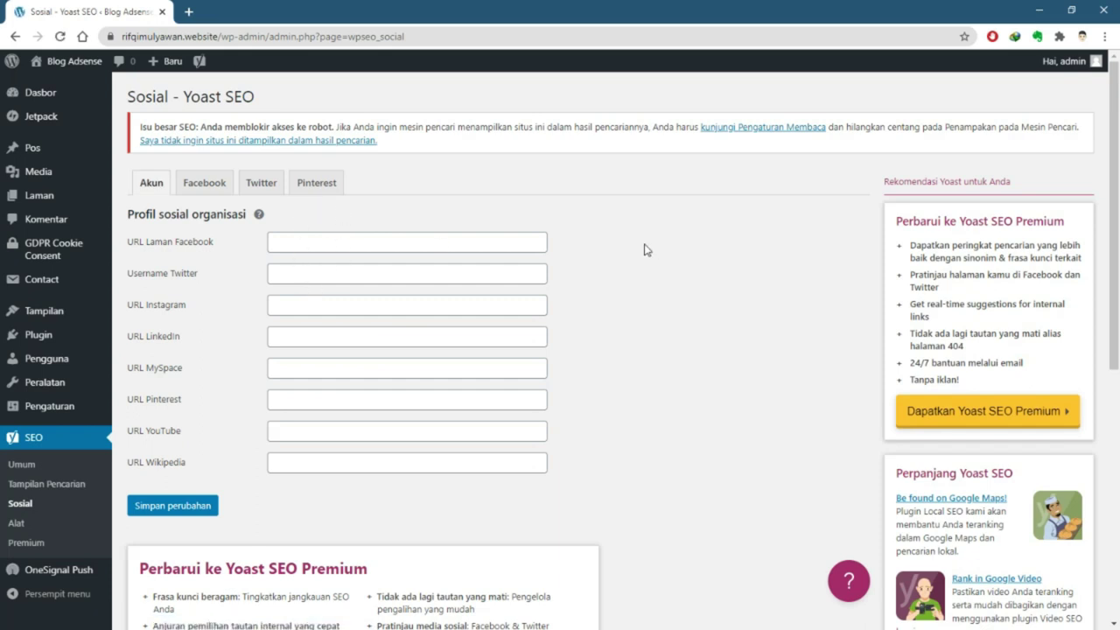
- Inspect the Facebook tab, where Open Graph is Aktif and the Facebook App ID is empty
{"action": "scroll", "coordinate": [639, 253], "scroll_direction": "down", "scroll_amount": 1}
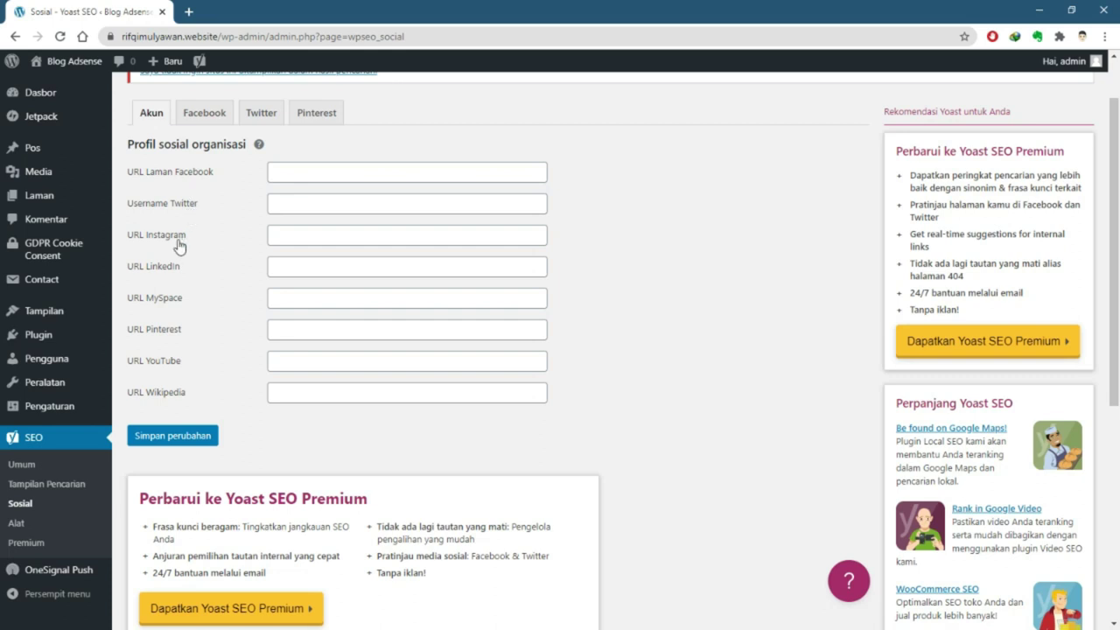
{"action": "scroll", "coordinate": [258, 347], "scroll_direction": "down", "scroll_amount": 2}
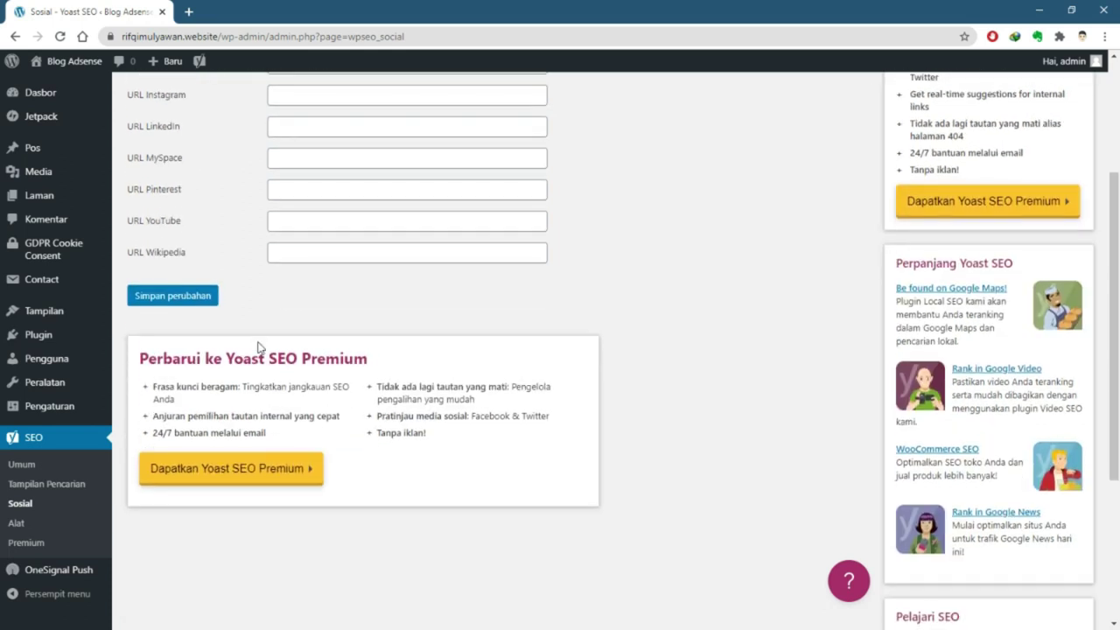
{"action": "scroll", "coordinate": [259, 347], "scroll_direction": "up", "scroll_amount": 3}
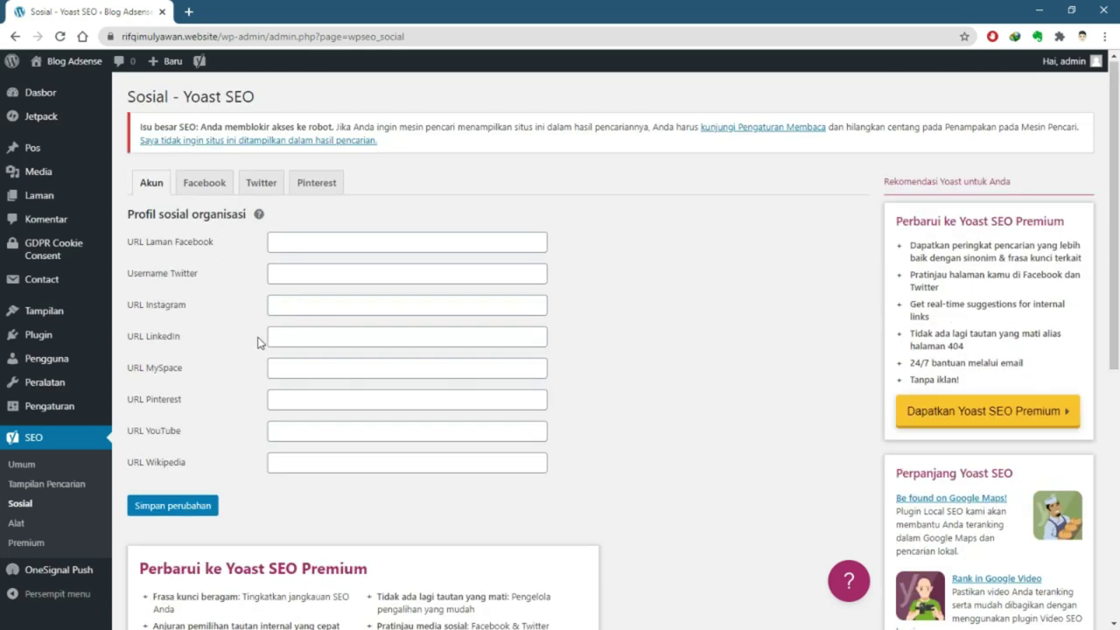
{"action": "left_click", "coordinate": [205, 187]}
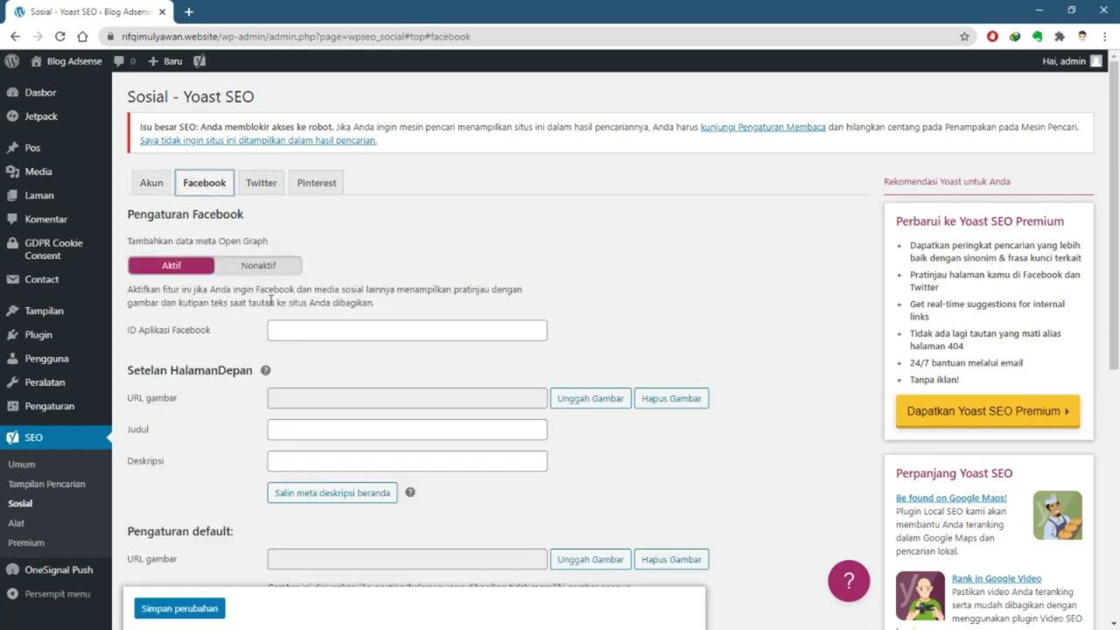
{"action": "scroll", "coordinate": [288, 284], "scroll_direction": "down", "scroll_amount": 1}
{"action": "left_click", "coordinate": [362, 263]}
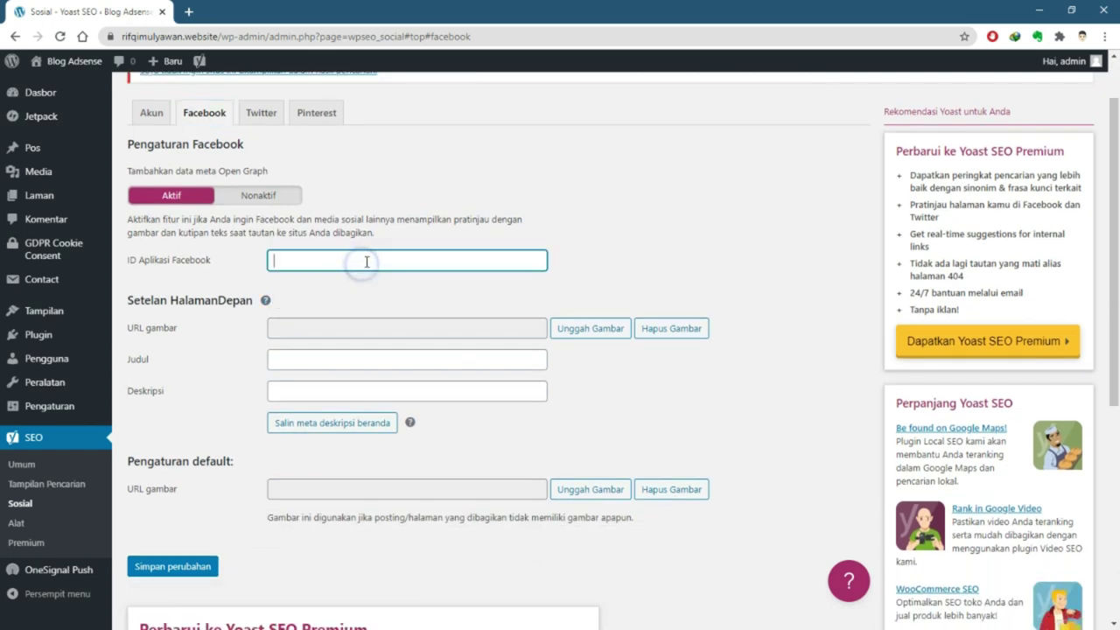
{"action": "scroll", "coordinate": [348, 350], "scroll_direction": "down", "scroll_amount": 2}
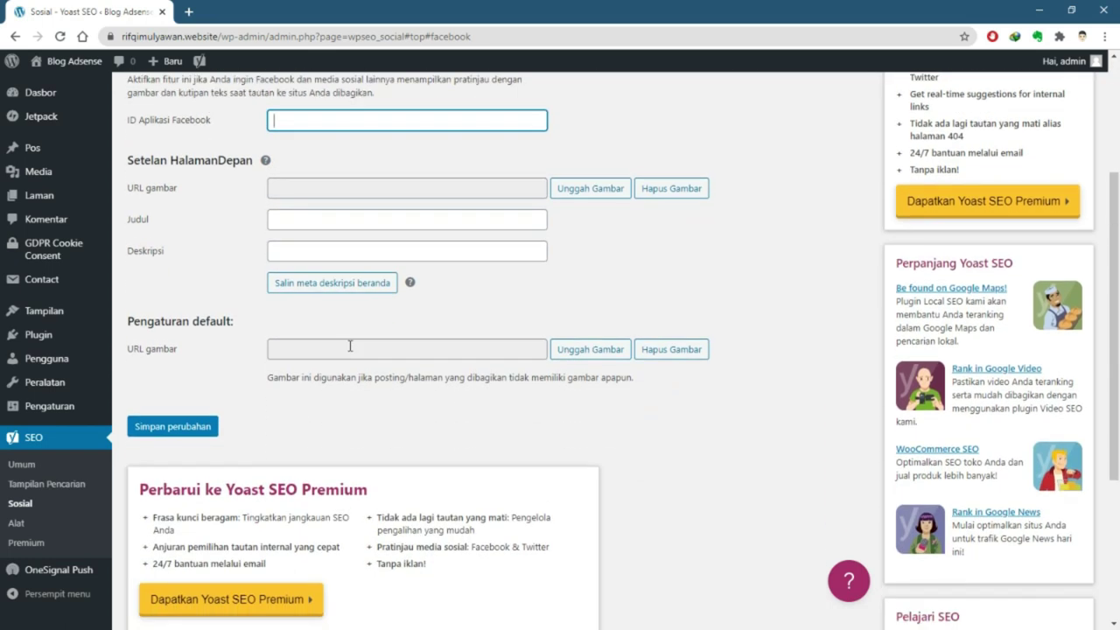
{"action": "scroll", "coordinate": [555, 350], "scroll_direction": "up", "scroll_amount": 2}
{"action": "scroll", "coordinate": [555, 349], "scroll_direction": "up", "scroll_amount": 1}
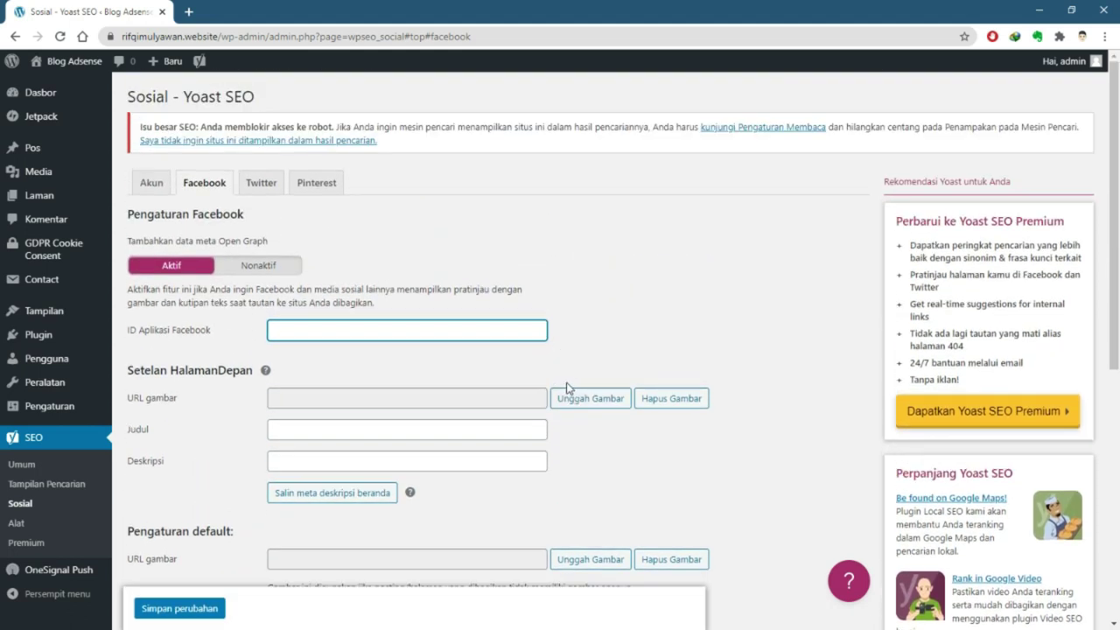
- Check the Twitter default card type choices and leave them unchanged
{"action": "left_click", "coordinate": [263, 184]}
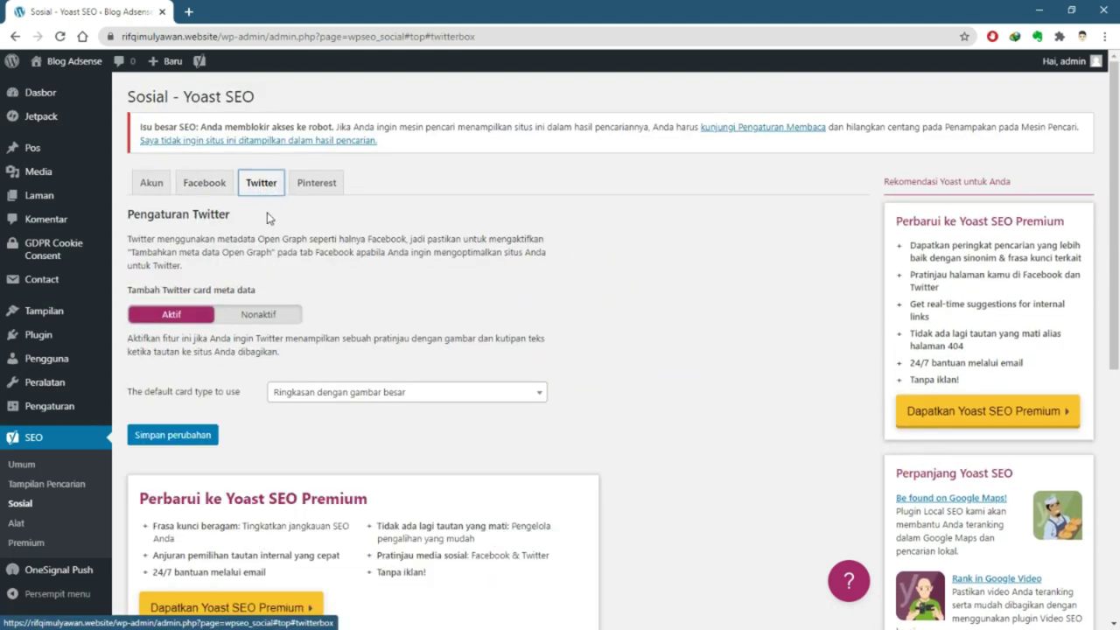
{"action": "scroll", "coordinate": [251, 260], "scroll_direction": "down", "scroll_amount": 1}
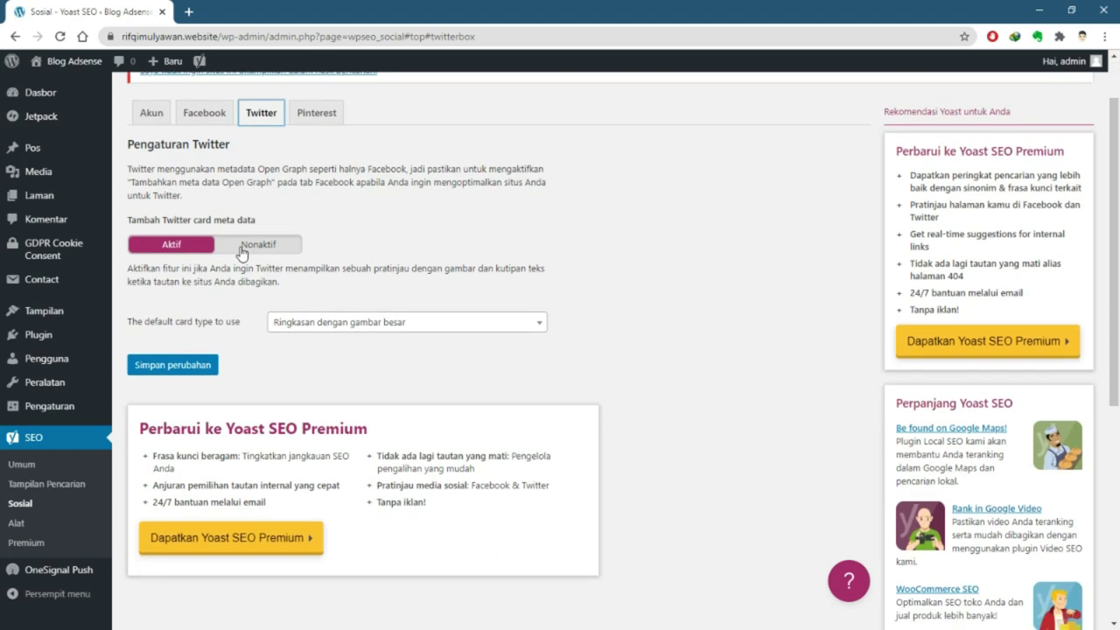
{"action": "left_click", "coordinate": [346, 326]}
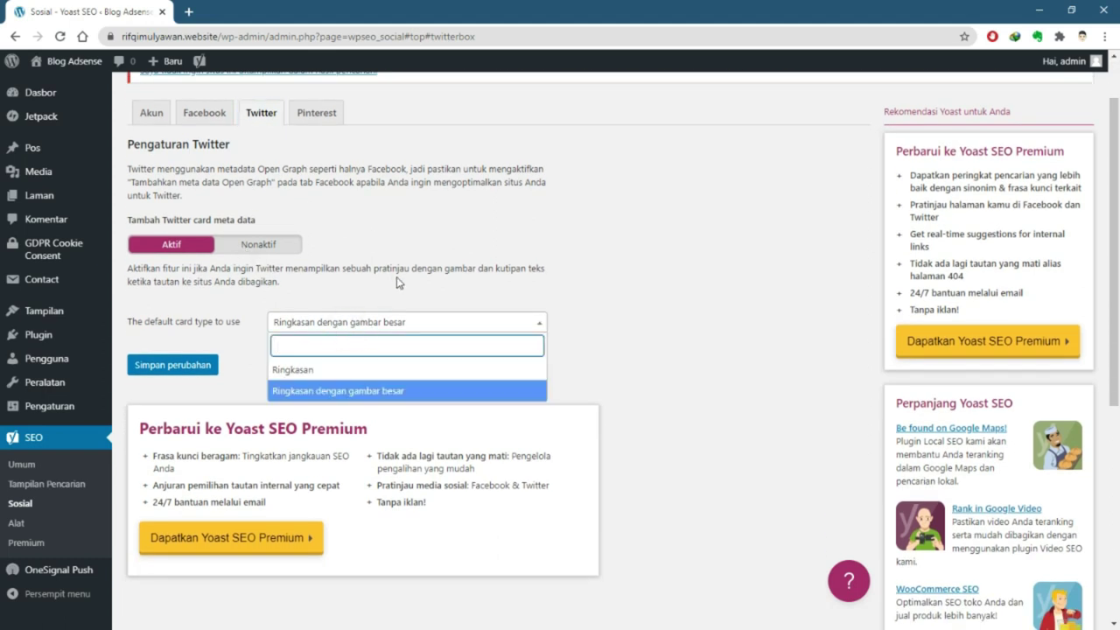
{"action": "left_click", "coordinate": [392, 294]}
{"action": "scroll", "coordinate": [398, 280], "scroll_direction": "up", "scroll_amount": 1}
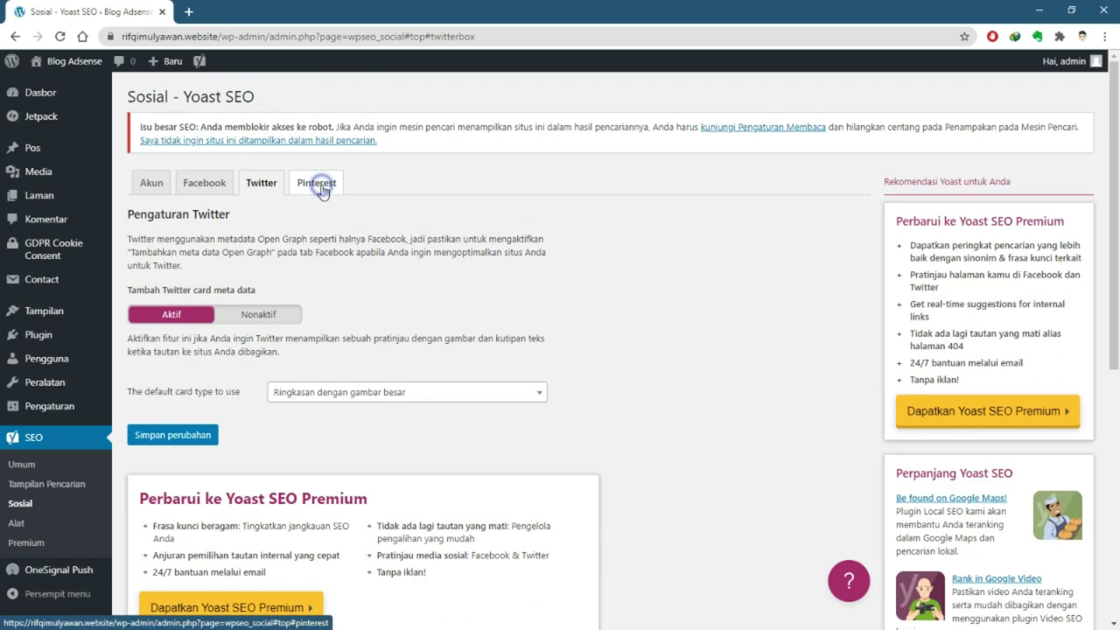
- Save the Pinterest settings with Konfirmasi Pinterest left empty
{"action": "left_click", "coordinate": [320, 184]}
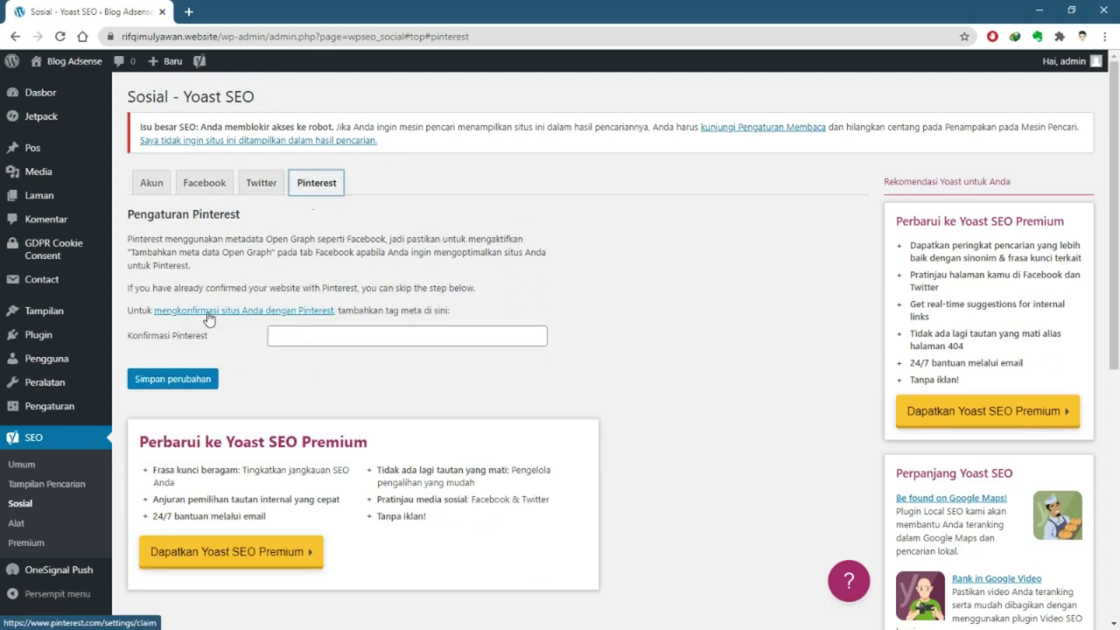
{"action": "left_click", "coordinate": [201, 382]}
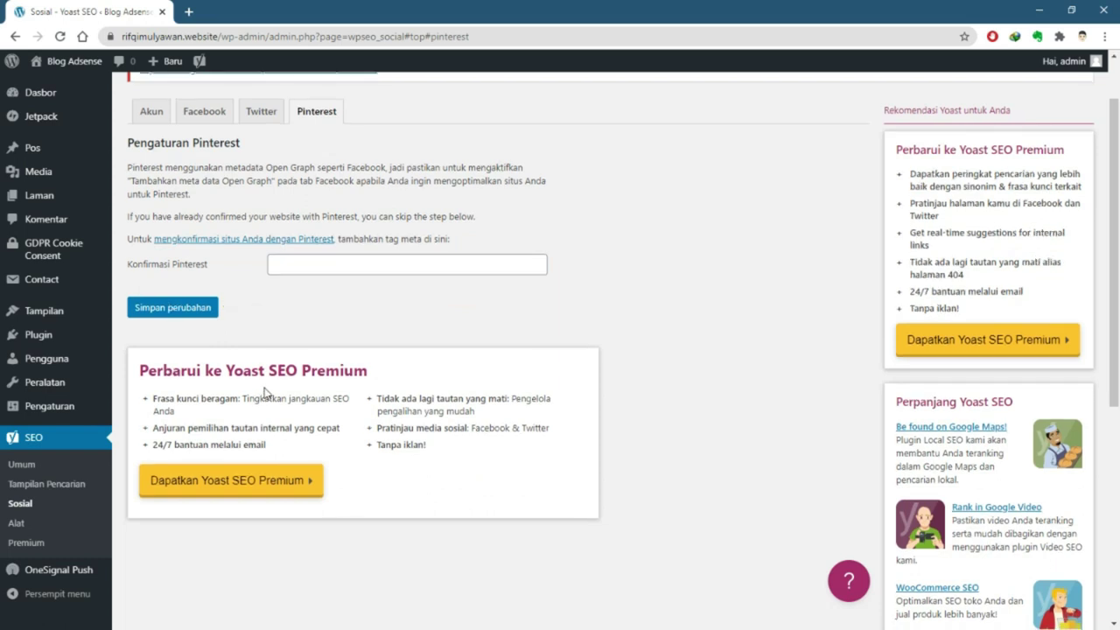
{"action": "scroll", "coordinate": [275, 383], "scroll_direction": "up", "scroll_amount": 2}
- Review the Yoast SEO Alat page's import/export, file editor and bulk editor tools
{"action": "left_click", "coordinate": [23, 523]}
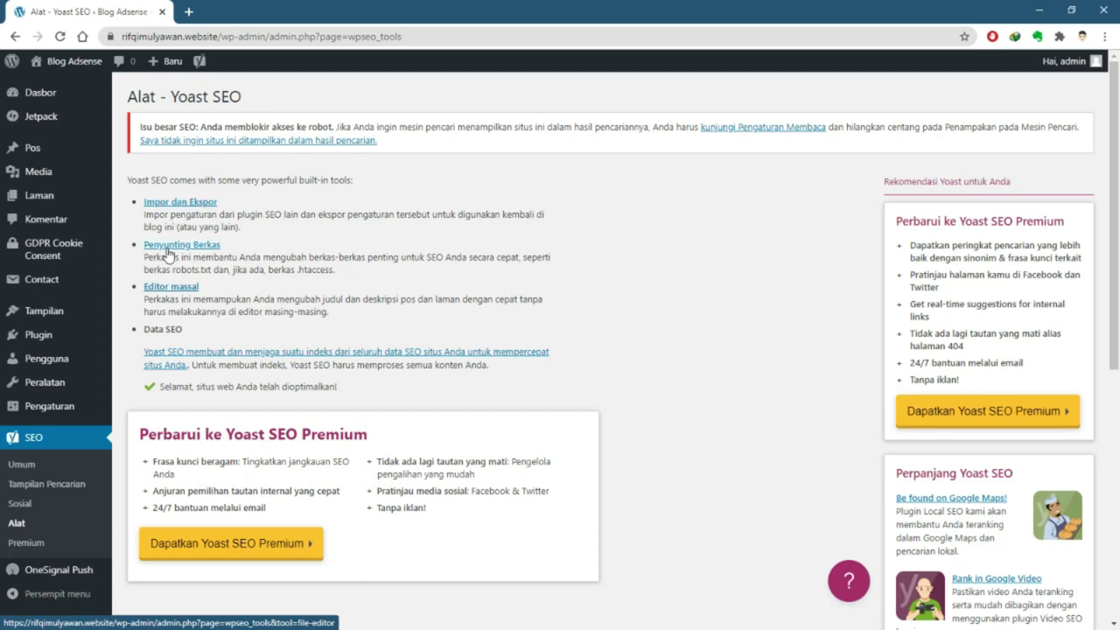
{"action": "left_click_drag", "start_coordinate": [299, 270], "coordinate": [330, 274]}
{"action": "left_click", "coordinate": [350, 269]}
{"action": "scroll", "coordinate": [197, 311], "scroll_direction": "down", "scroll_amount": 2}
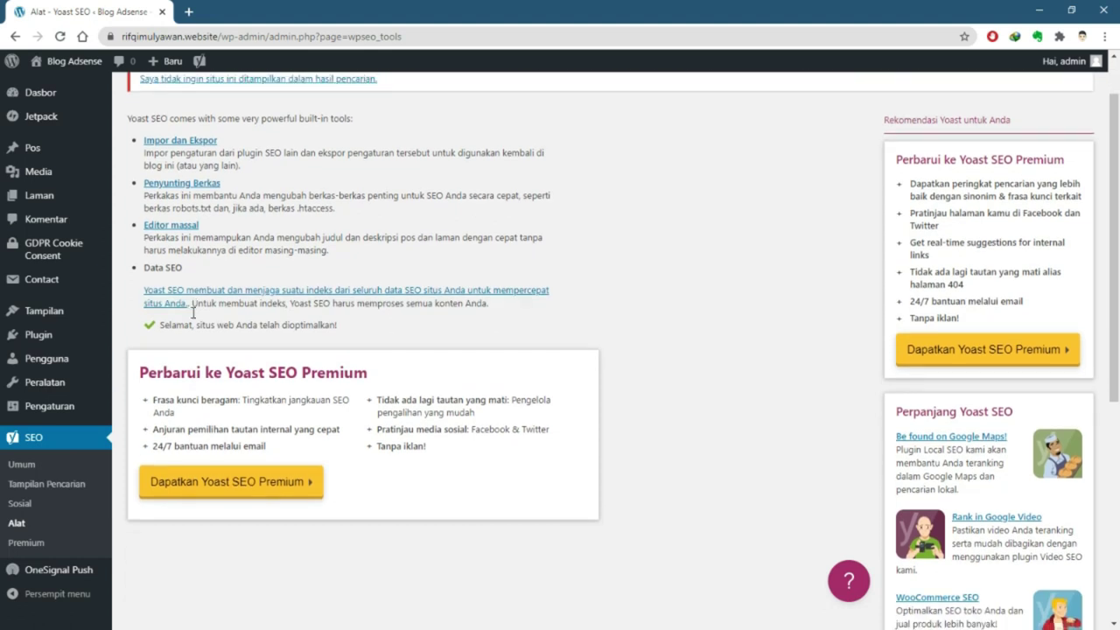
{"action": "scroll", "coordinate": [194, 320], "scroll_direction": "up", "scroll_amount": 2}
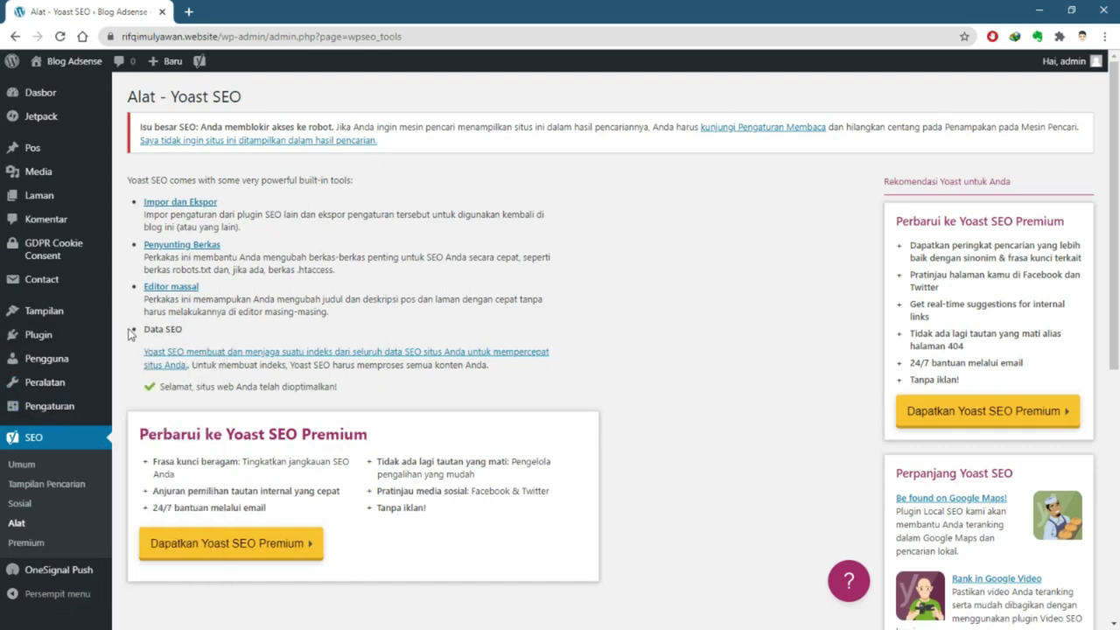
{"action": "mouse_move", "coordinate": [60, 408]}
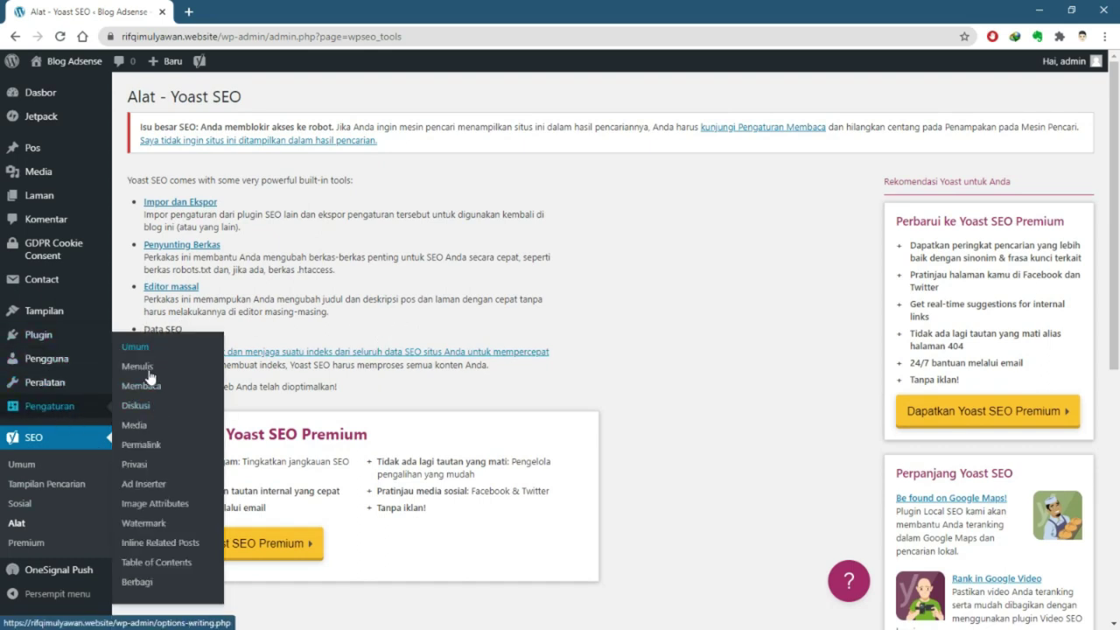
- On the permalink settings, preview the date-and-name structure and its example URL
{"action": "left_click", "coordinate": [148, 448]}
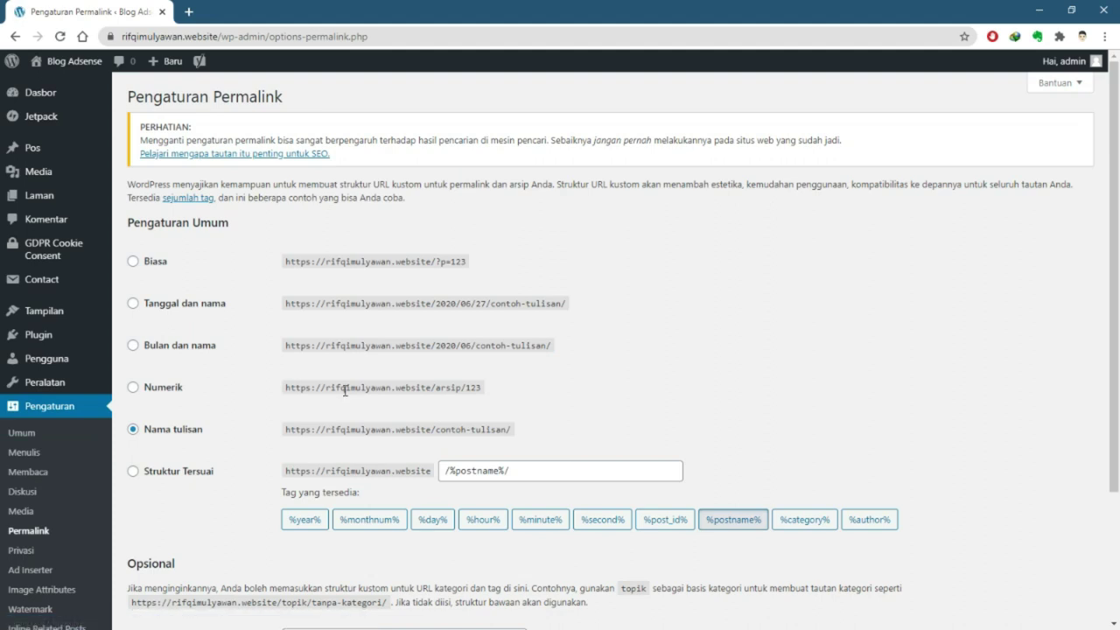
{"action": "scroll", "coordinate": [499, 374], "scroll_direction": "down", "scroll_amount": 2}
{"action": "scroll", "coordinate": [350, 350], "scroll_direction": "up", "scroll_amount": 2}
{"action": "left_click", "coordinate": [175, 308]}
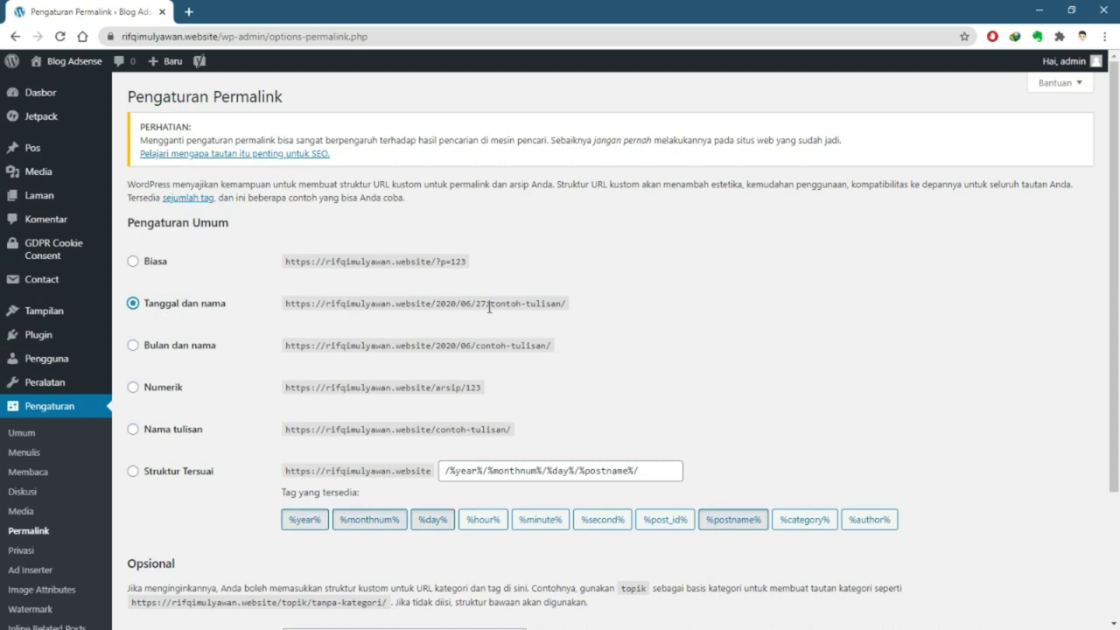
{"action": "left_click_drag", "start_coordinate": [436, 304], "coordinate": [485, 306]}
{"action": "scroll", "coordinate": [462, 324], "scroll_direction": "down", "scroll_amount": 2}
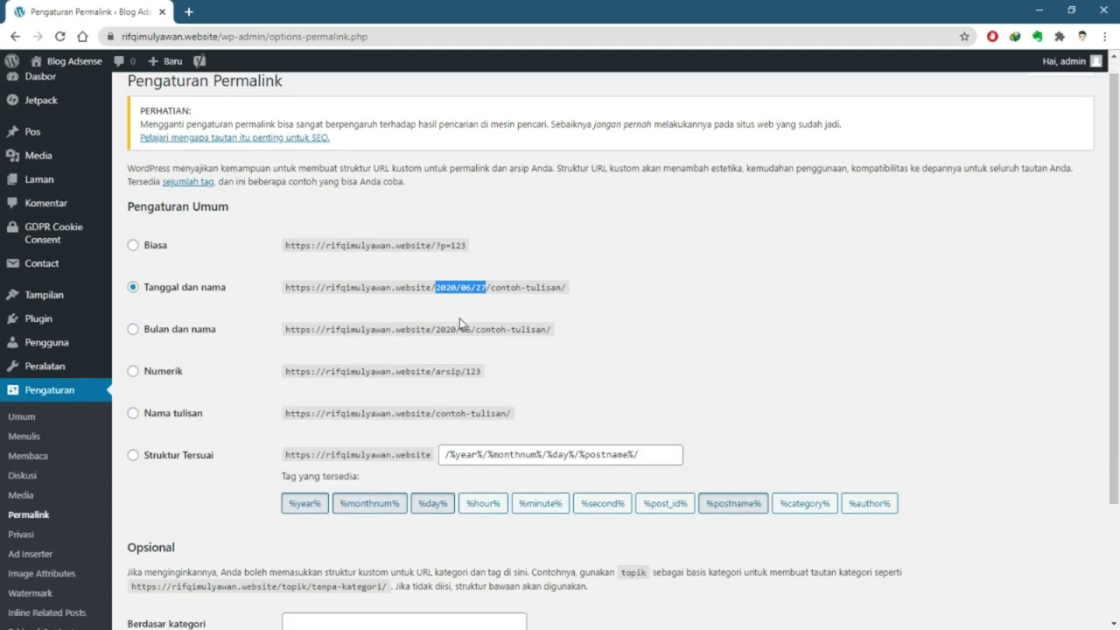
{"action": "scroll", "coordinate": [461, 324], "scroll_direction": "up", "scroll_amount": 2}
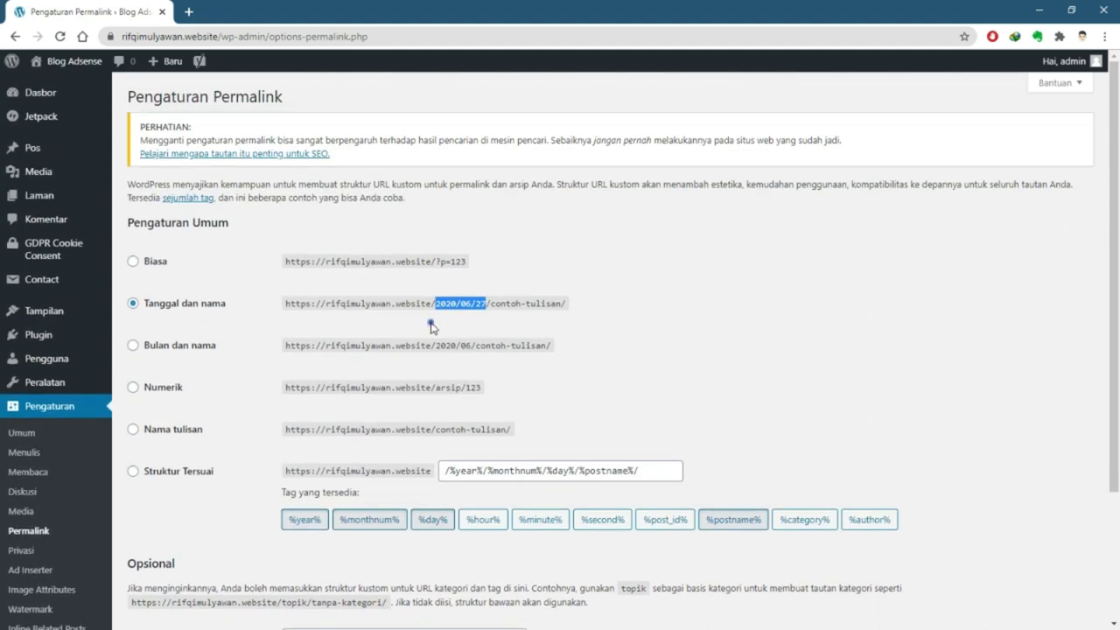
{"action": "left_click", "coordinate": [432, 322]}
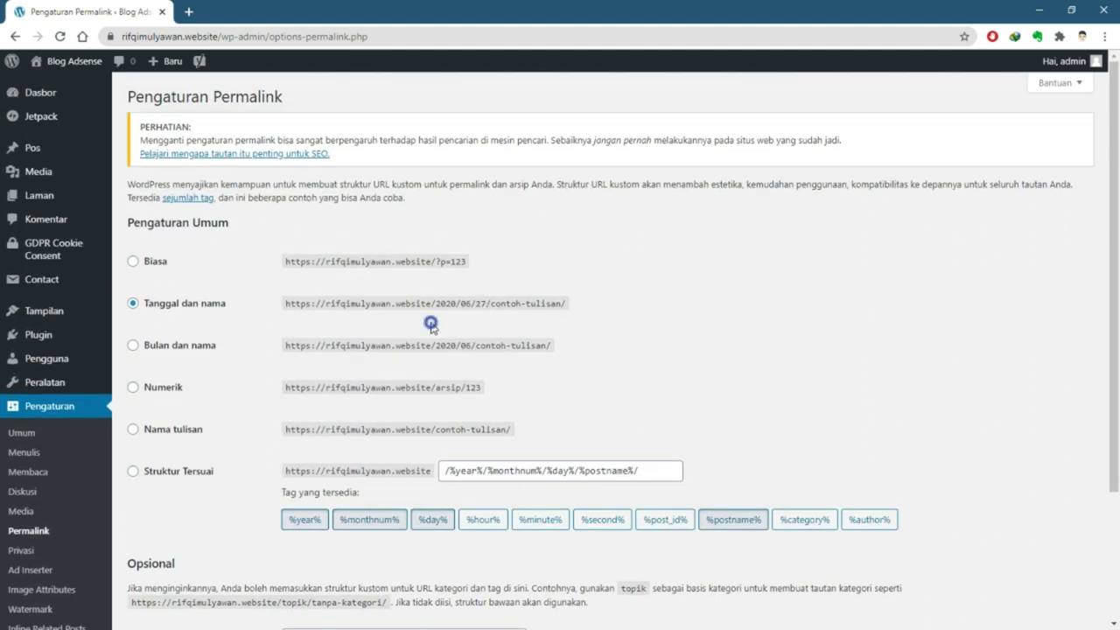
- Switch permalinks to Nama tulisan (/%postname%/) and save the settings
{"action": "left_click", "coordinate": [143, 432]}
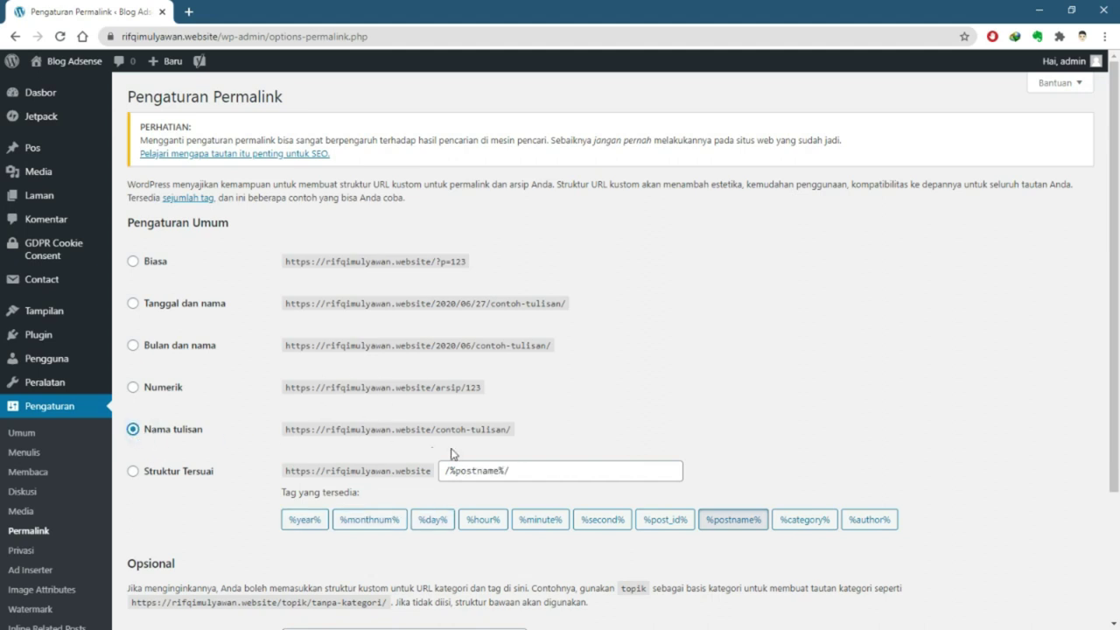
{"action": "scroll", "coordinate": [452, 455], "scroll_direction": "down", "scroll_amount": 2}
{"action": "scroll", "coordinate": [453, 455], "scroll_direction": "up", "scroll_amount": 2}
{"action": "scroll", "coordinate": [304, 366], "scroll_direction": "down", "scroll_amount": 1}
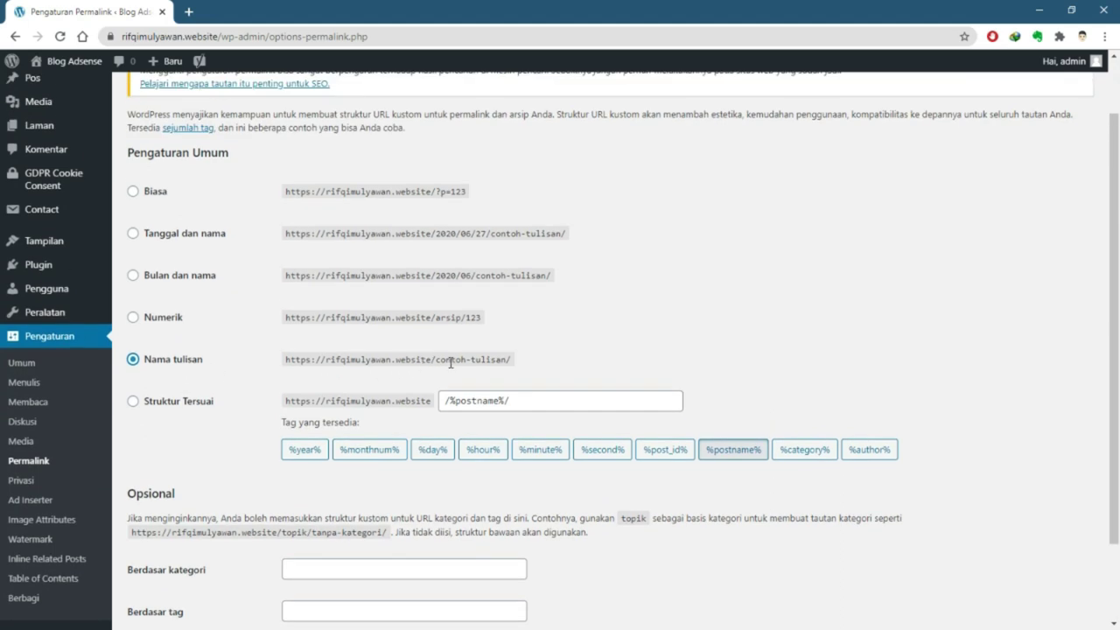
{"action": "left_click_drag", "start_coordinate": [439, 362], "coordinate": [511, 361]}
{"action": "left_click", "coordinate": [523, 359]}
{"action": "scroll", "coordinate": [330, 376], "scroll_direction": "down", "scroll_amount": 2}
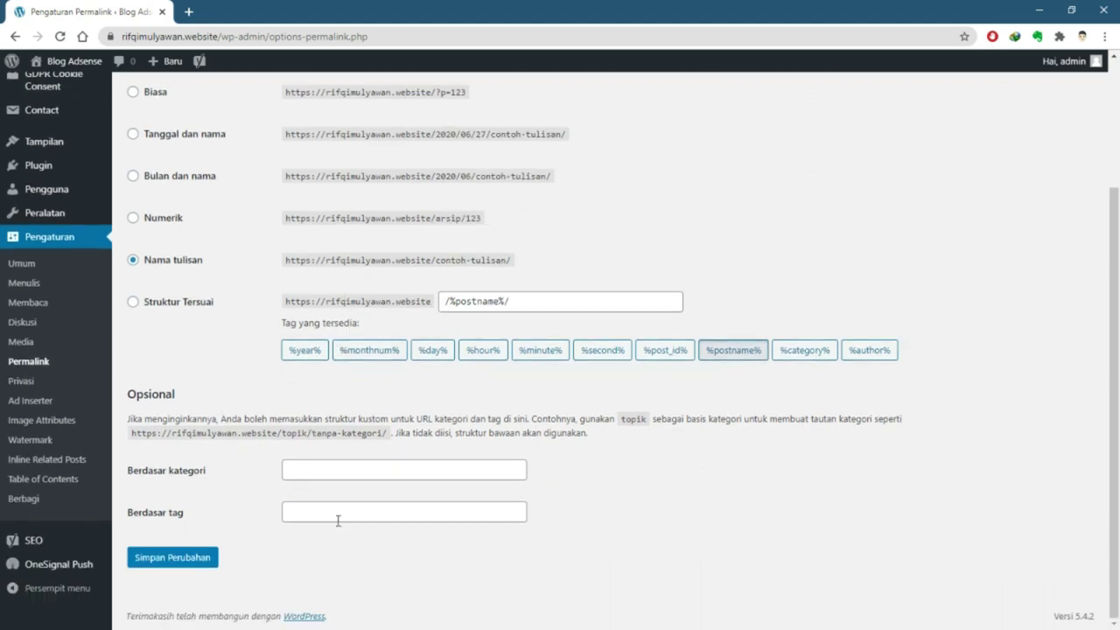
{"action": "left_click", "coordinate": [213, 551]}
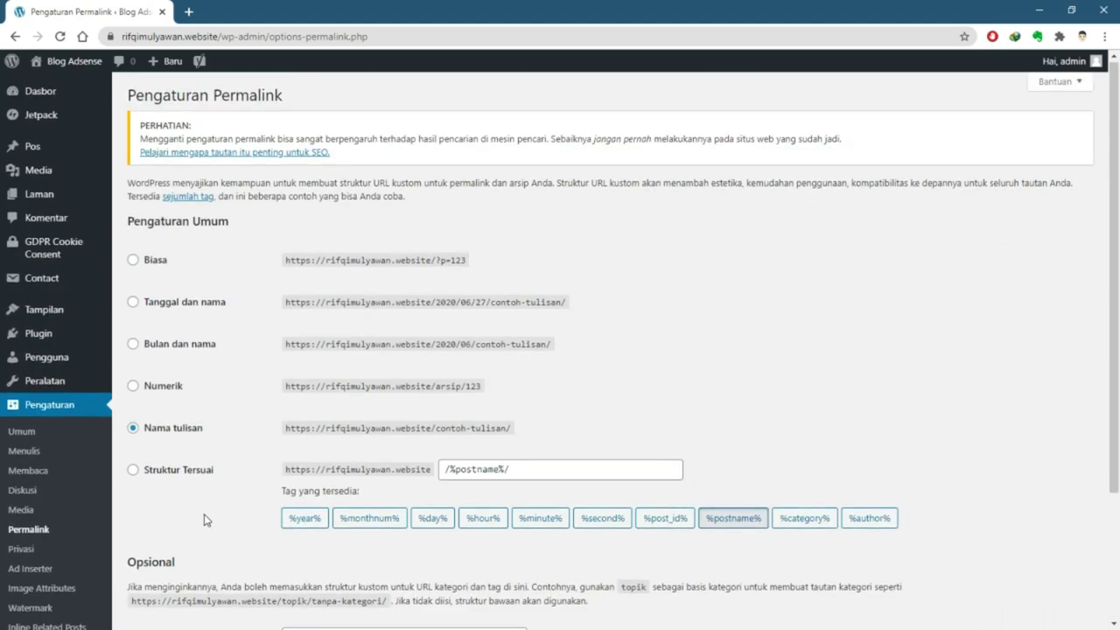
{"action": "left_click", "coordinate": [194, 558]}
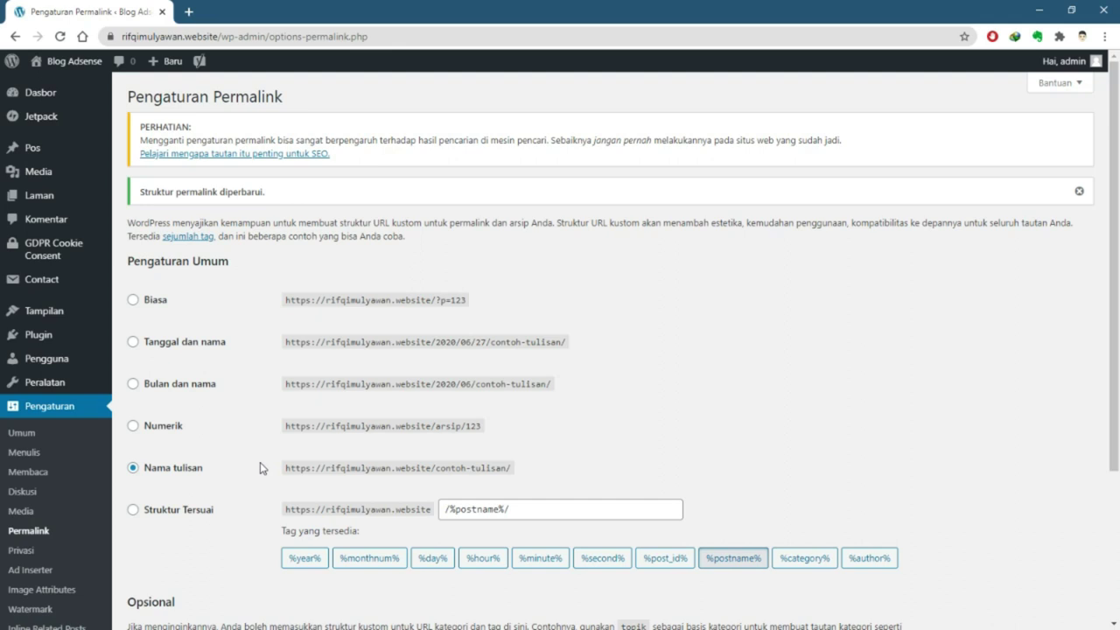
- Bring up the link options for Kunjungi Situs in the admin bar
{"action": "scroll", "coordinate": [352, 429], "scroll_direction": "down", "scroll_amount": 2}
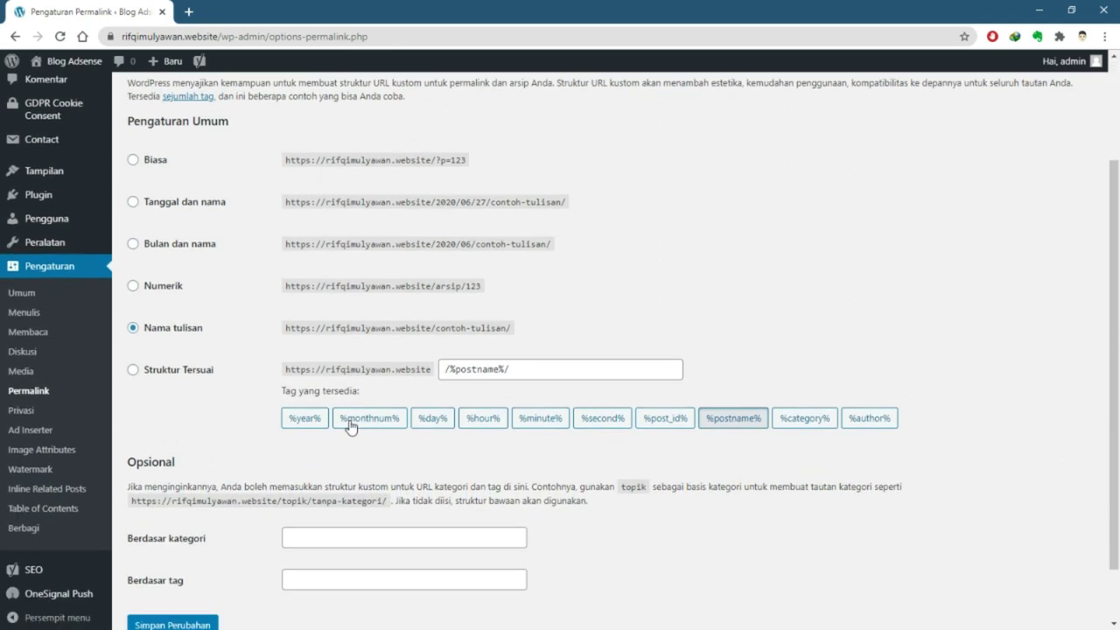
{"action": "scroll", "coordinate": [350, 426], "scroll_direction": "down", "scroll_amount": 1}
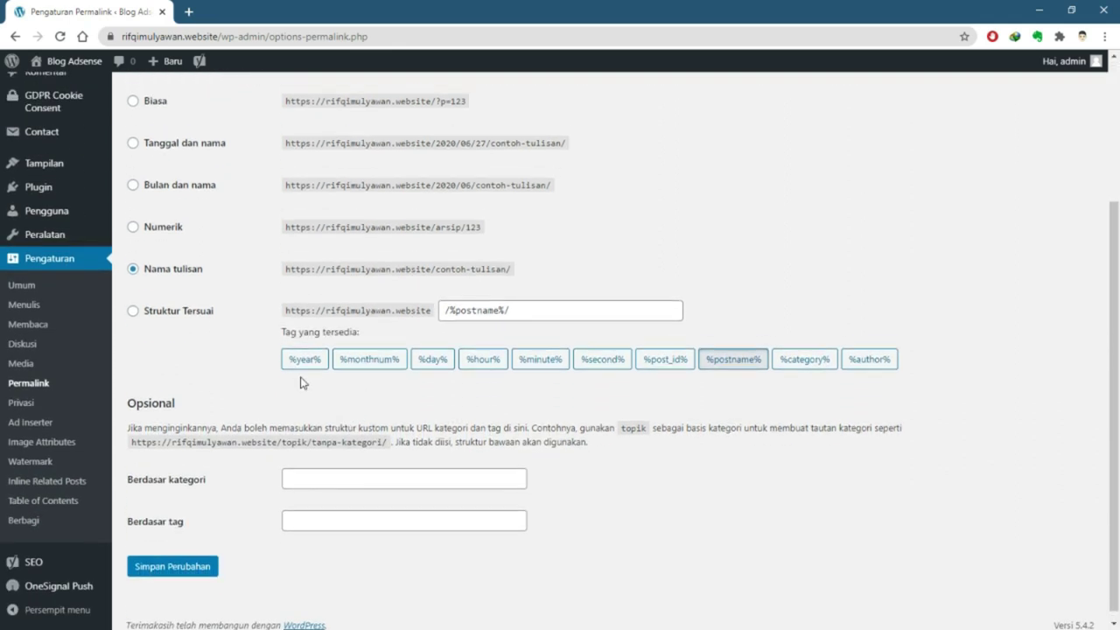
{"action": "scroll", "coordinate": [301, 381], "scroll_direction": "up", "scroll_amount": 3}
{"action": "scroll", "coordinate": [302, 383], "scroll_direction": "down", "scroll_amount": 1}
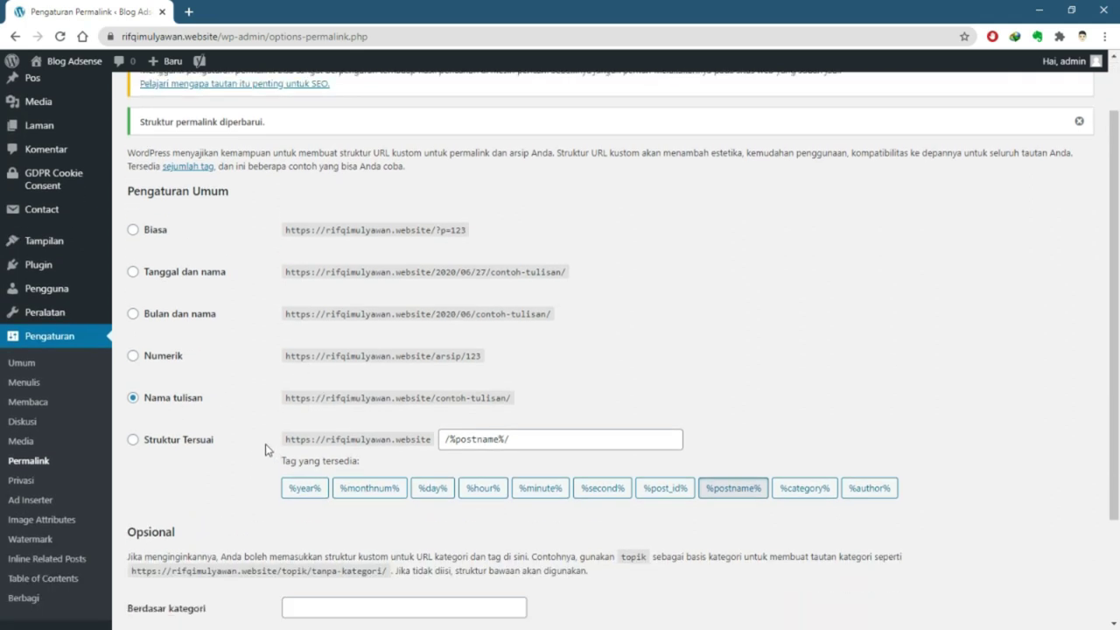
{"action": "mouse_move", "coordinate": [75, 62]}
{"action": "right_click", "coordinate": [73, 87]}
- Open the Blog Adsense front page in a new tab and look through it
{"action": "left_click", "coordinate": [79, 94]}
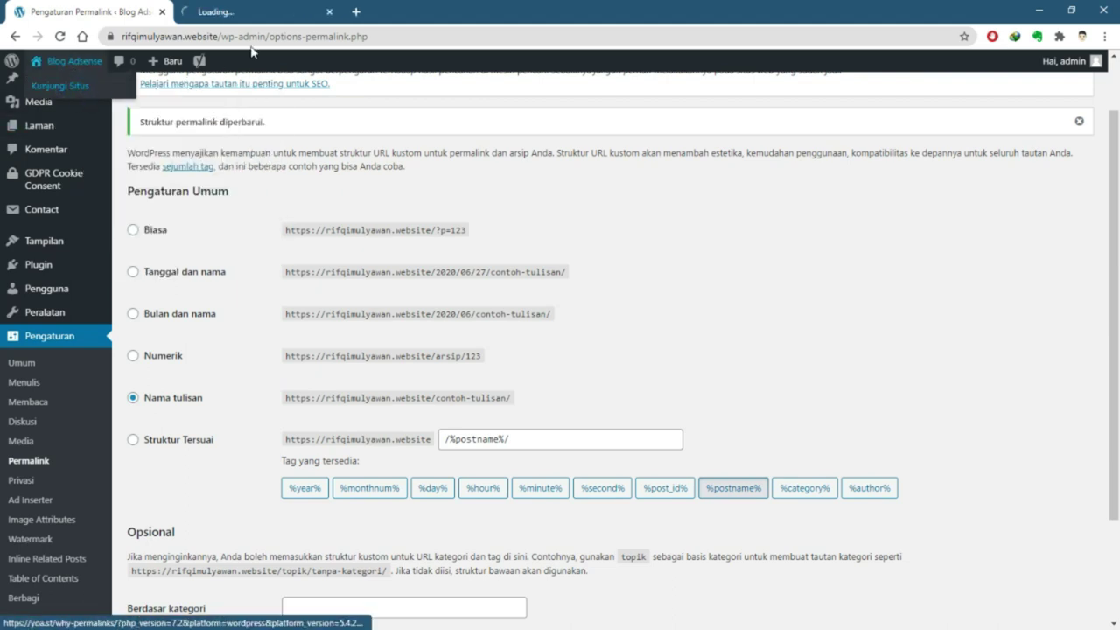
{"action": "left_click", "coordinate": [246, 15]}
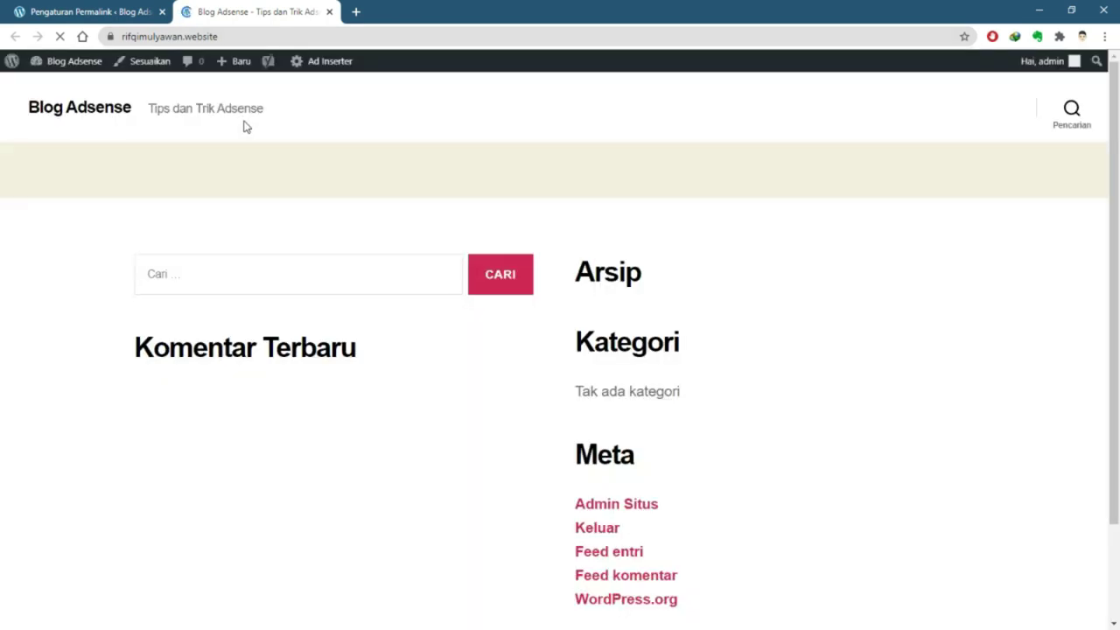
{"action": "scroll", "coordinate": [407, 232], "scroll_direction": "down", "scroll_amount": 2}
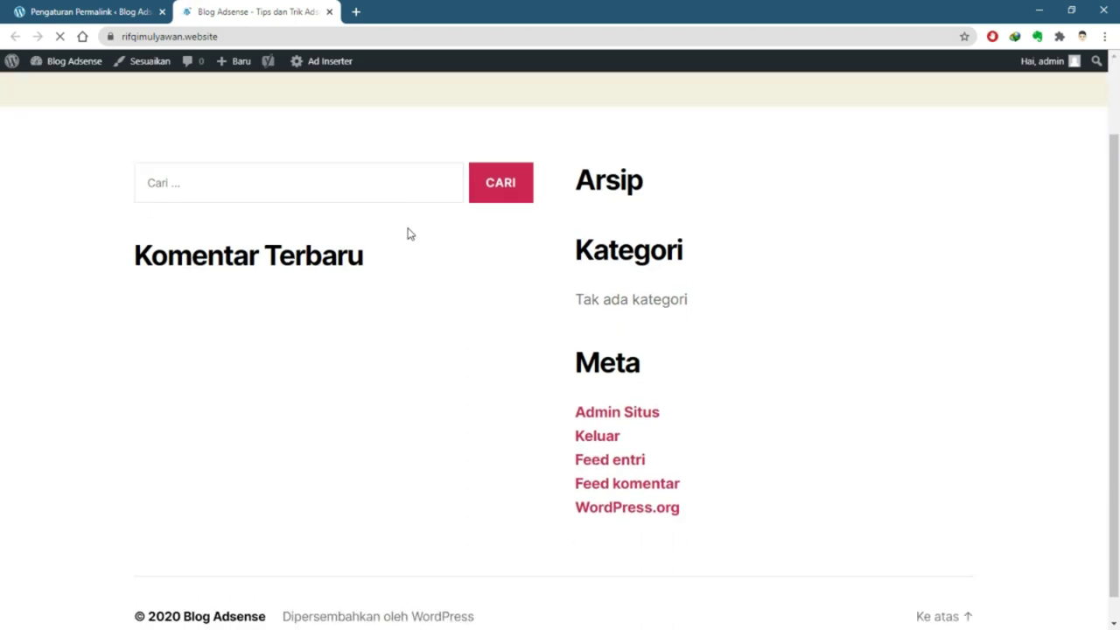
{"action": "scroll", "coordinate": [407, 232], "scroll_direction": "up", "scroll_amount": 2}
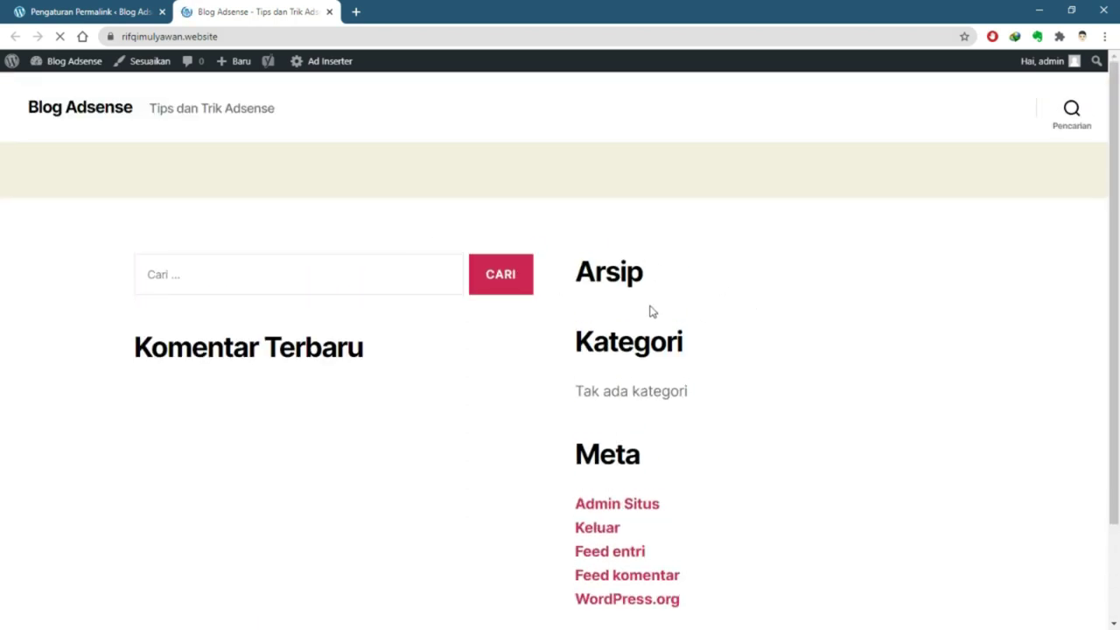
- Load the XML sitemap index (sitemap_index.xml) from the site address bar
{"action": "left_click", "coordinate": [295, 37]}
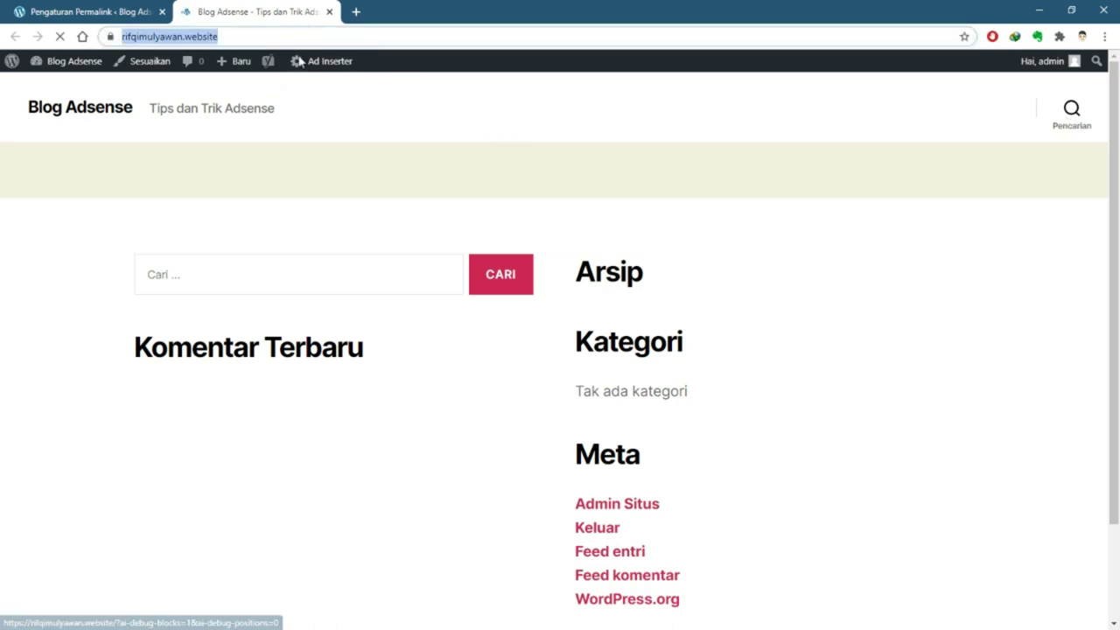
{"action": "key", "text": "End"}
{"action": "type", "text": "site"}
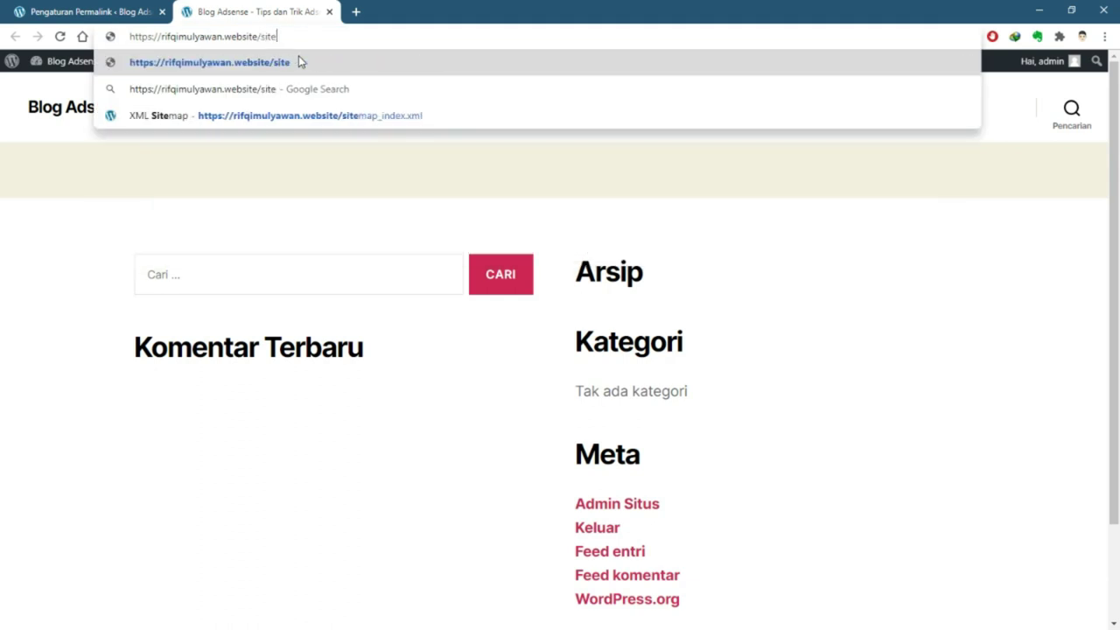
{"action": "key", "text": "Down"}
{"action": "key", "text": "Down"}
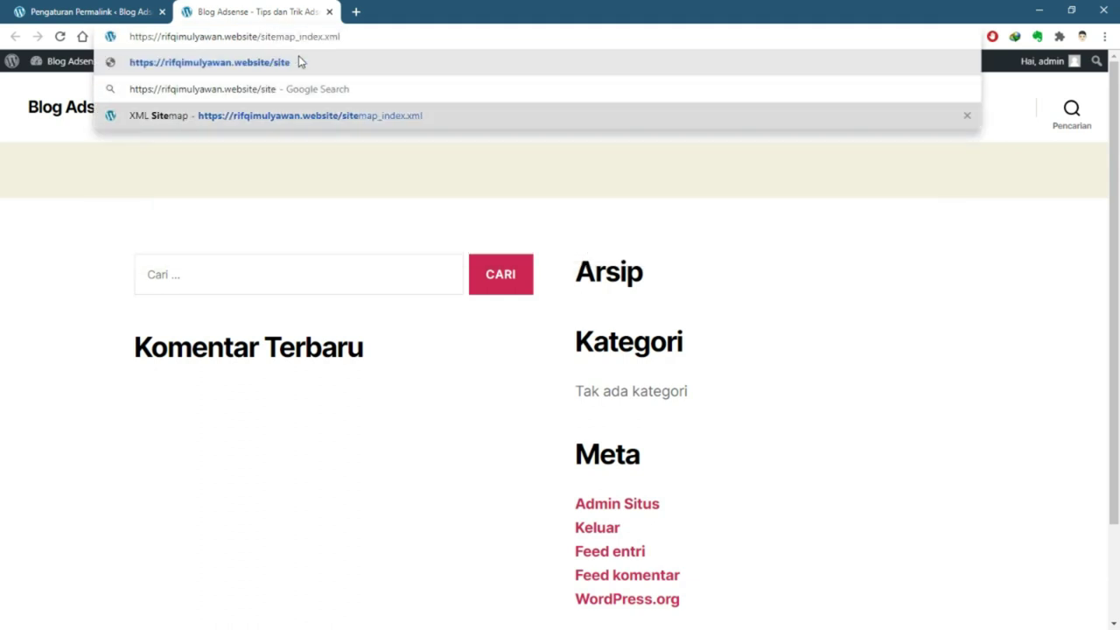
{"action": "key", "text": "Return"}
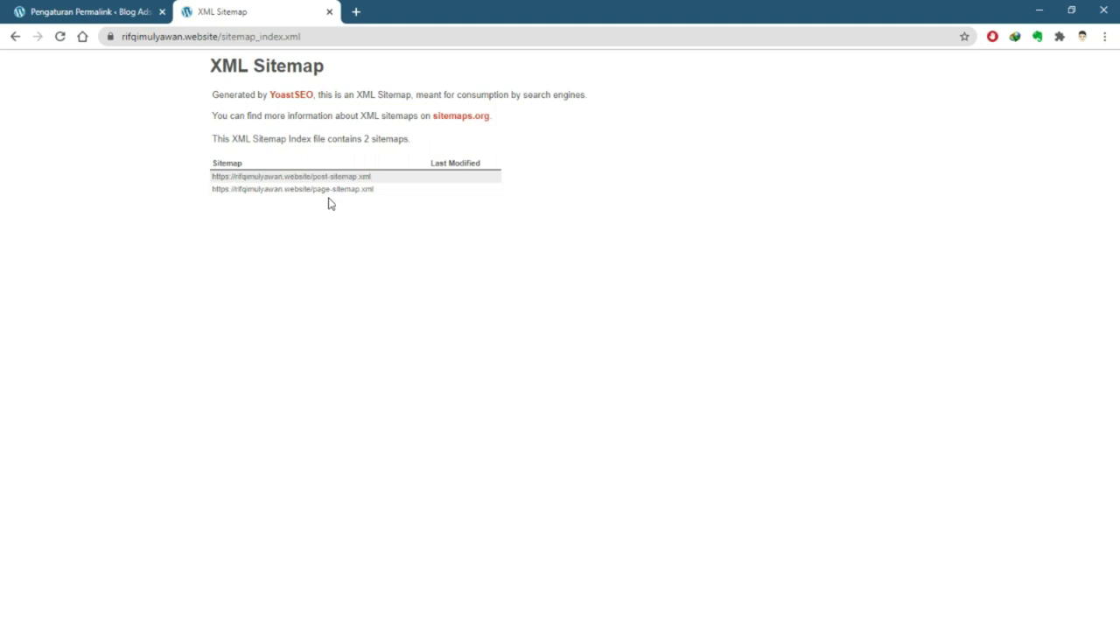
- Check post-sitemap.xml and page-sitemap.xml, then close the sitemap tab
{"action": "left_click", "coordinate": [330, 179]}
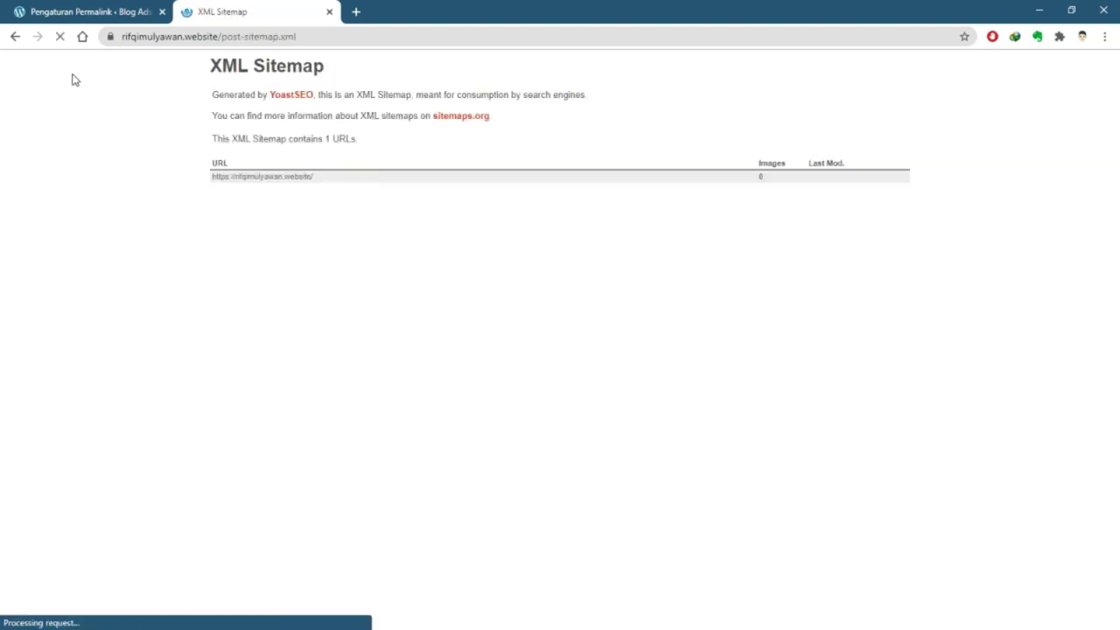
{"action": "left_click", "coordinate": [15, 37]}
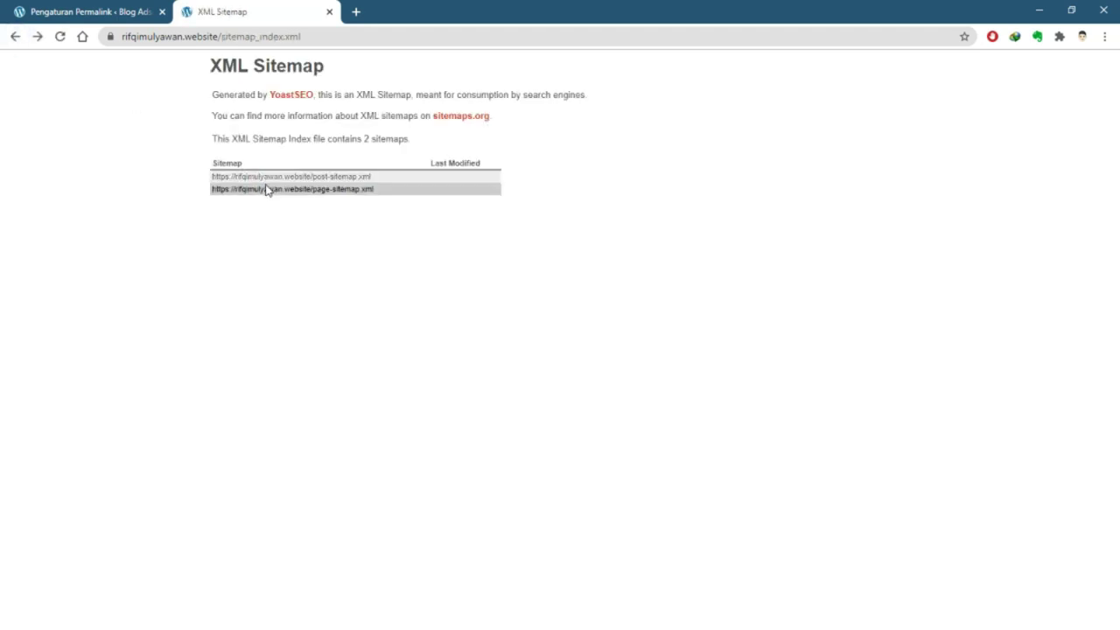
{"action": "left_click", "coordinate": [267, 190]}
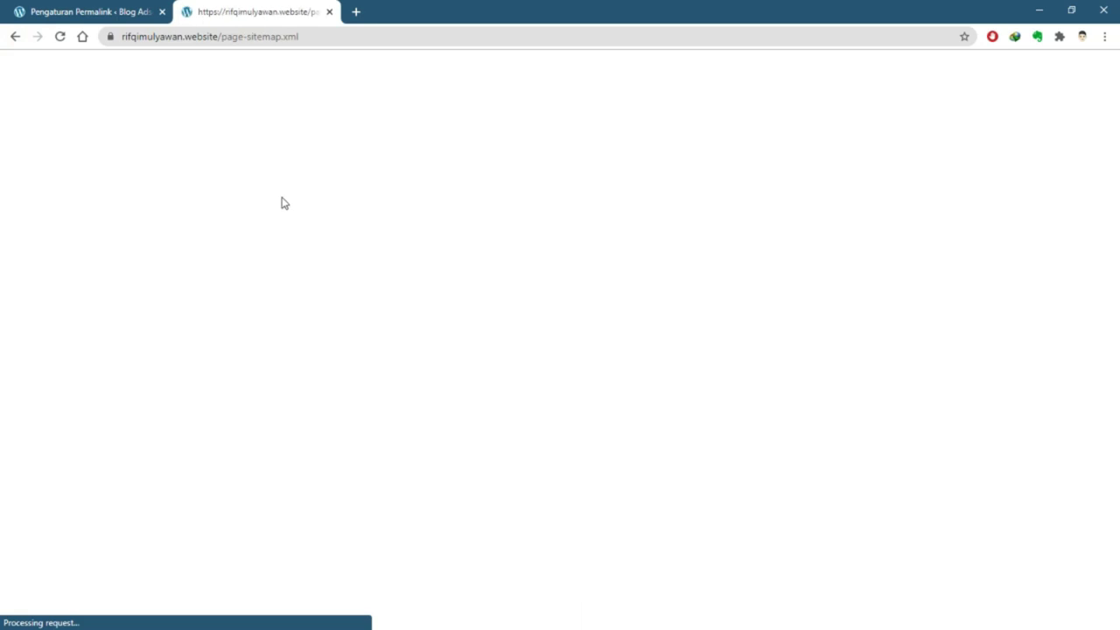
{"action": "left_click", "coordinate": [14, 35]}
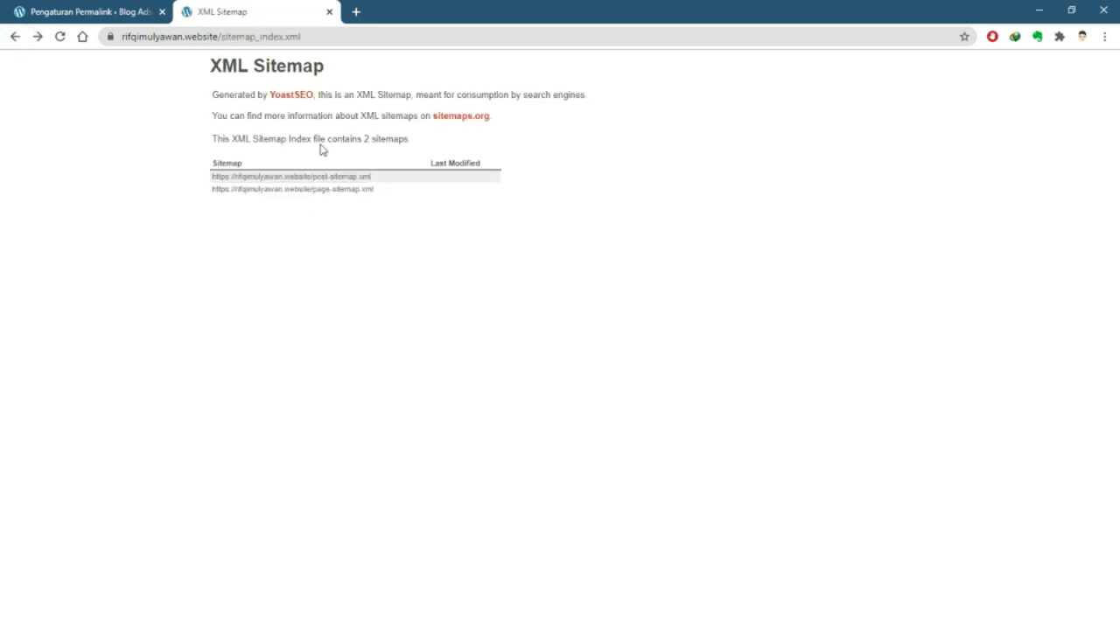
{"action": "left_click", "coordinate": [329, 11]}
- In Reading settings, untick 'Halangi mesin pencari untuk mengindeks situs ini' and save
{"action": "scroll", "coordinate": [185, 359], "scroll_direction": "down", "scroll_amount": 3}
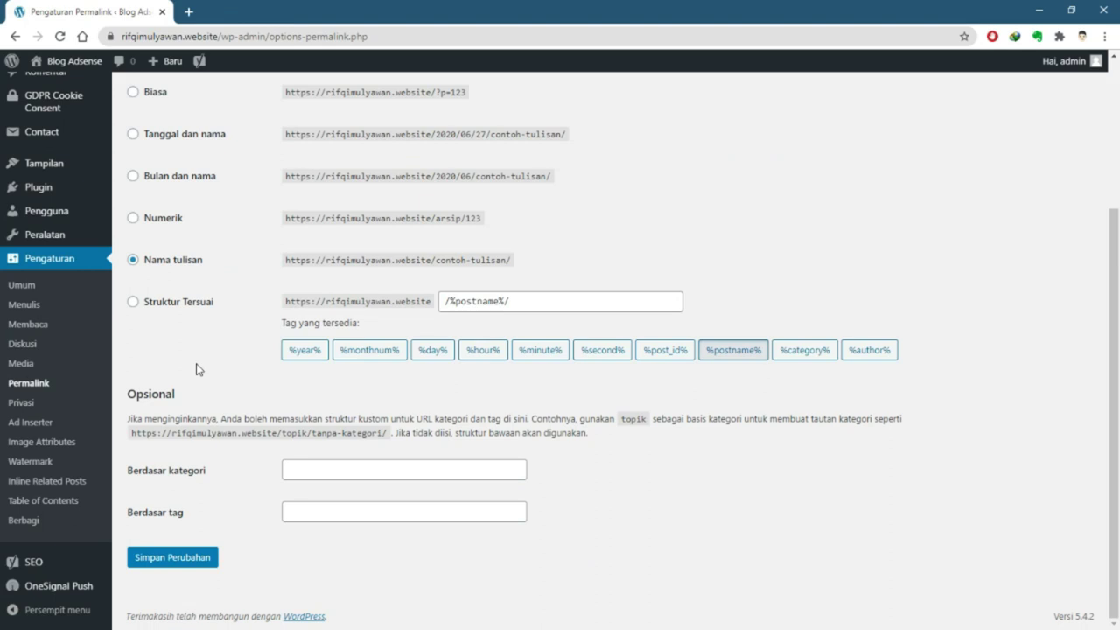
{"action": "left_click", "coordinate": [33, 325]}
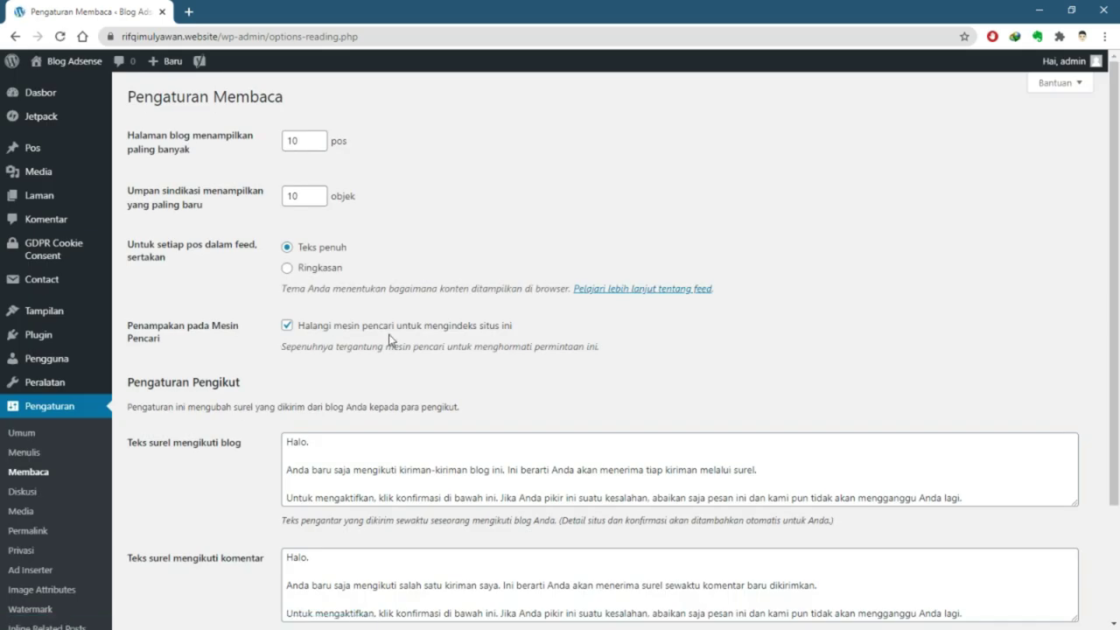
{"action": "scroll", "coordinate": [388, 339], "scroll_direction": "down", "scroll_amount": 1}
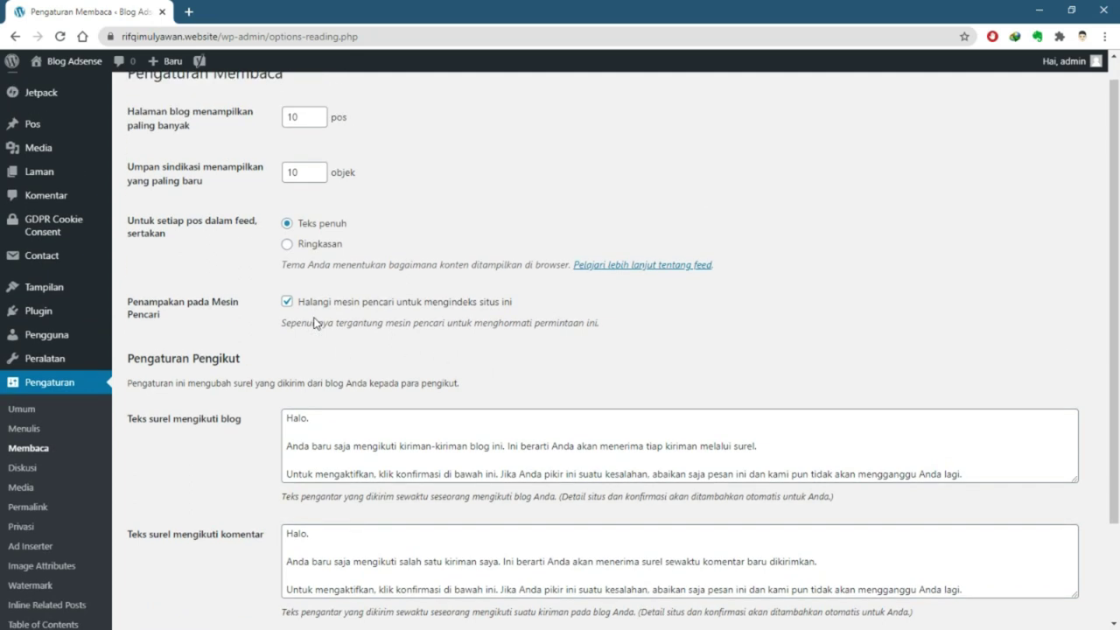
{"action": "scroll", "coordinate": [301, 333], "scroll_direction": "up", "scroll_amount": 1}
{"action": "scroll", "coordinate": [288, 332], "scroll_direction": "down", "scroll_amount": 3}
{"action": "left_click", "coordinate": [288, 255]}
{"action": "scroll", "coordinate": [321, 332], "scroll_direction": "up", "scroll_amount": 3}
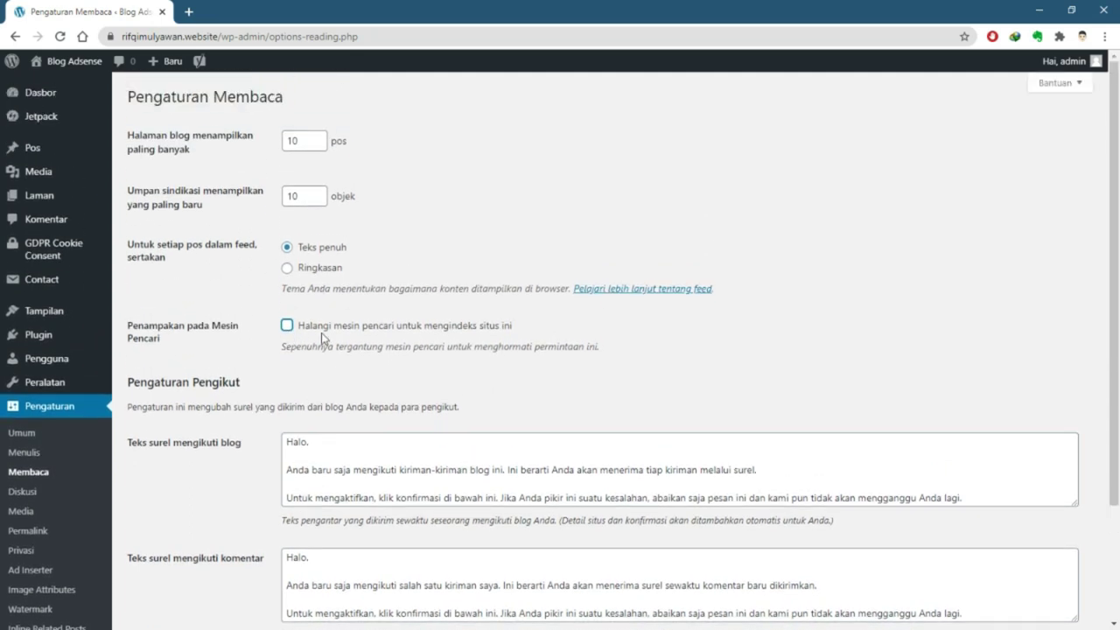
{"action": "scroll", "coordinate": [406, 333], "scroll_direction": "down", "scroll_amount": 3}
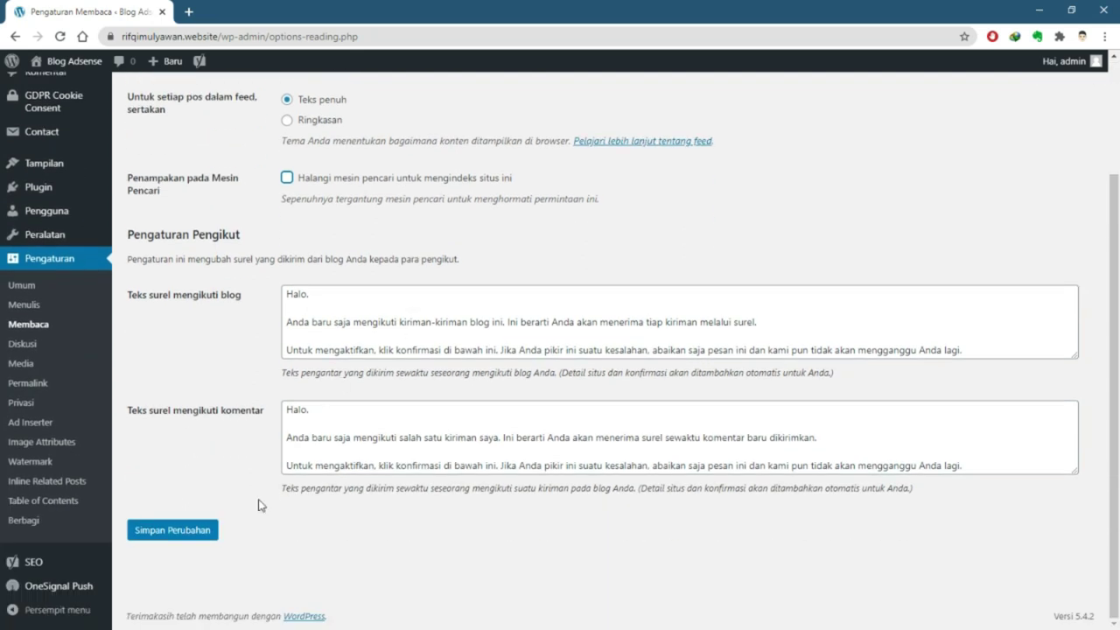
{"action": "left_click", "coordinate": [205, 531]}
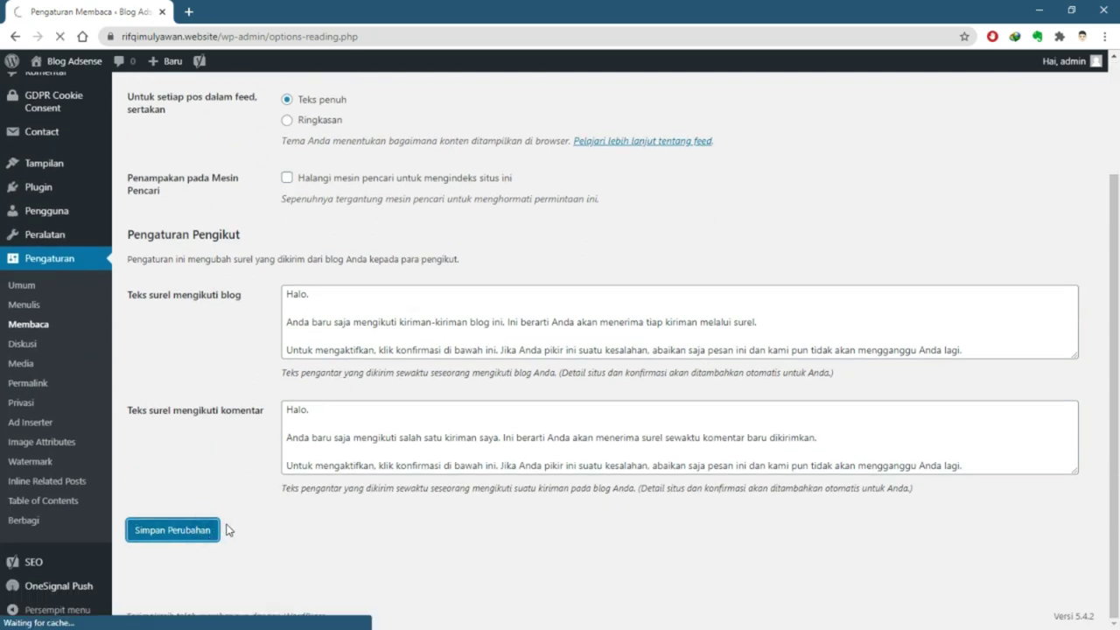
{"action": "scroll", "coordinate": [254, 509], "scroll_direction": "up", "scroll_amount": 3}
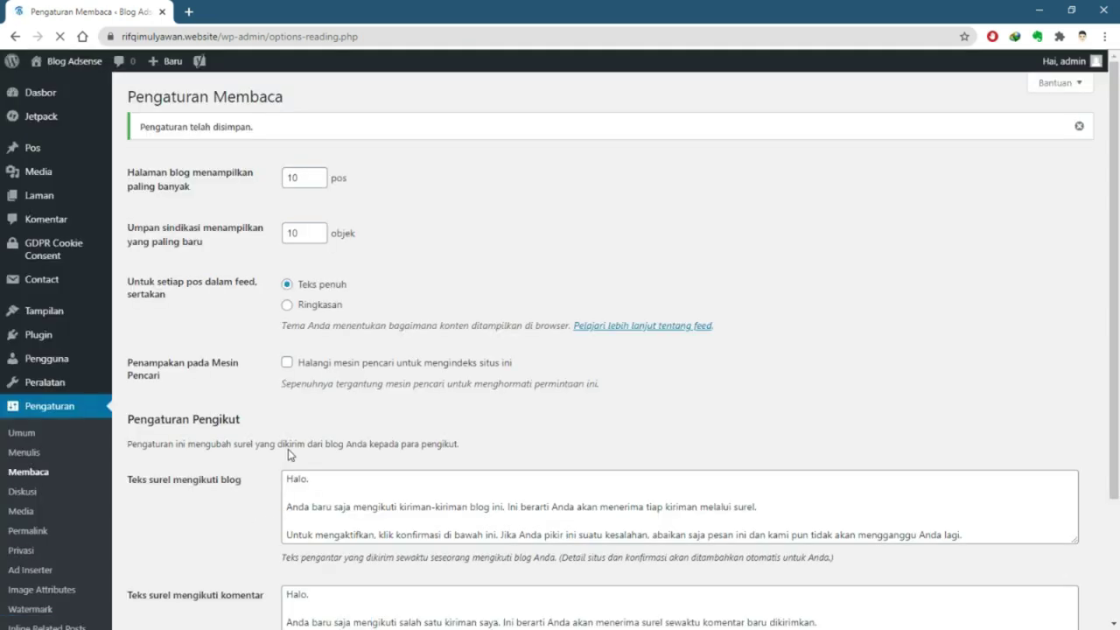
{"action": "scroll", "coordinate": [272, 445], "scroll_direction": "down", "scroll_amount": 3}
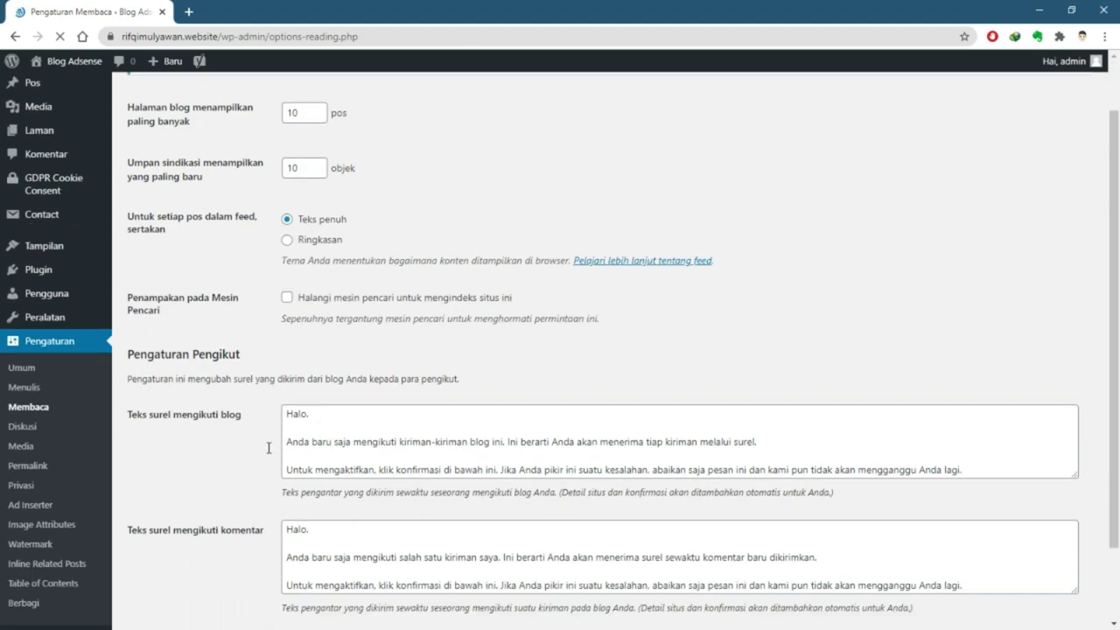
{"action": "scroll", "coordinate": [272, 446], "scroll_direction": "up", "scroll_amount": 3}
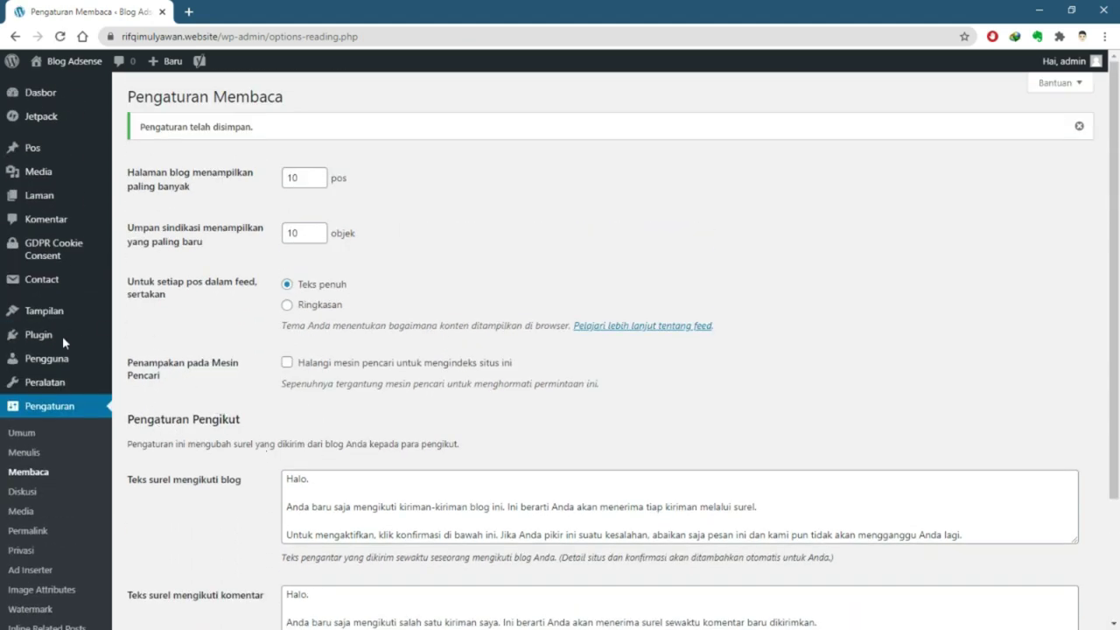
- Activate the LiteSpeed Cache plugin from the installed plugins list
{"action": "mouse_move", "coordinate": [56, 338]}
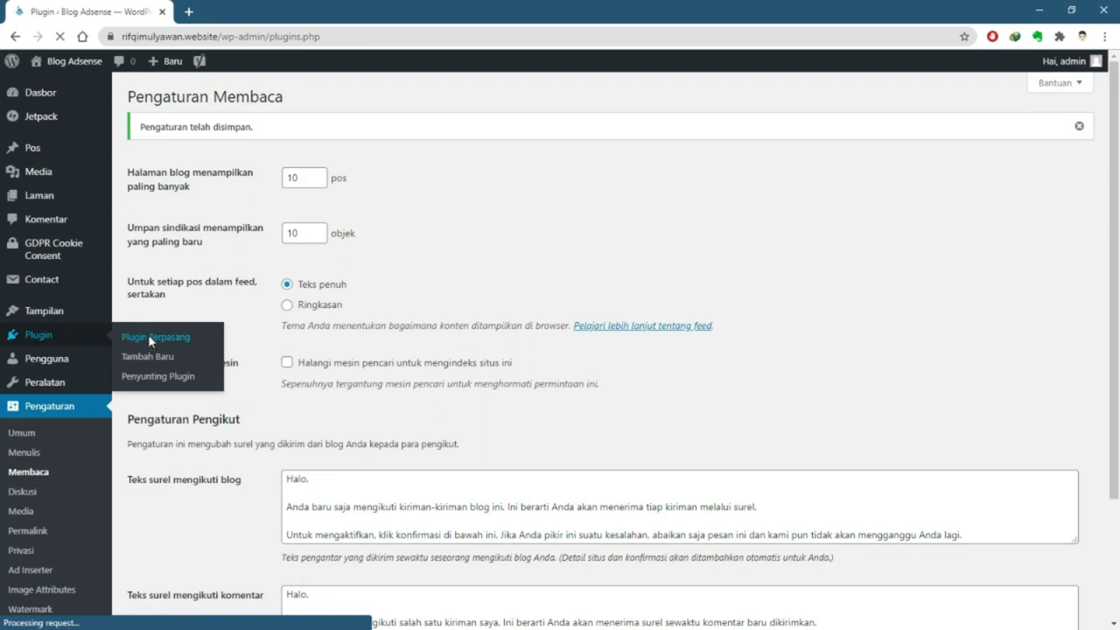
{"action": "scroll", "coordinate": [205, 445], "scroll_direction": "down", "scroll_amount": 3}
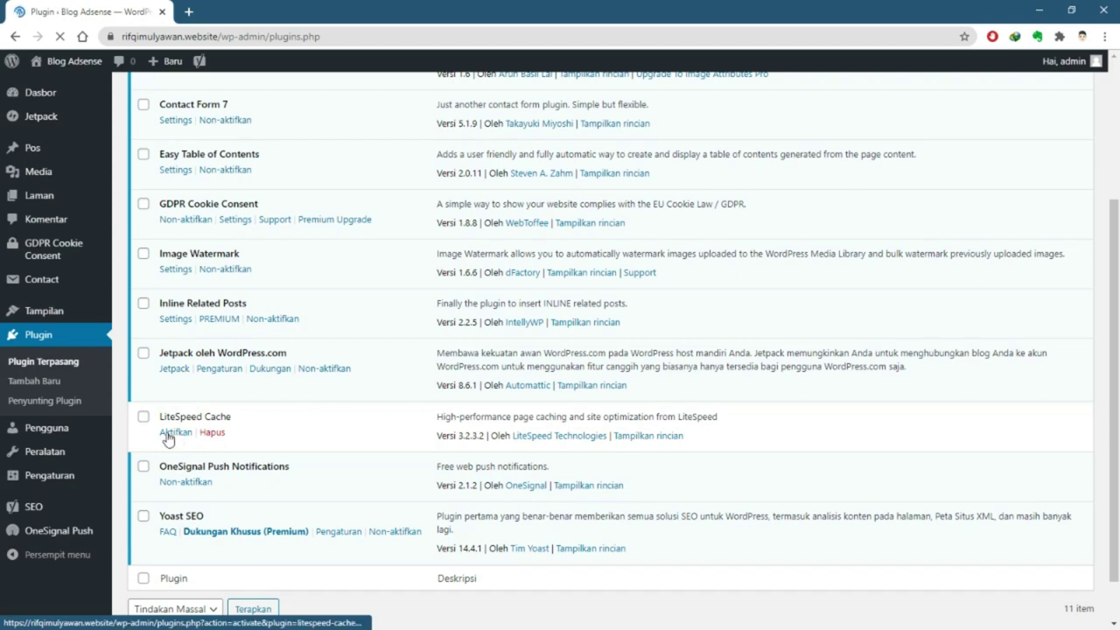
{"action": "left_click", "coordinate": [174, 440]}
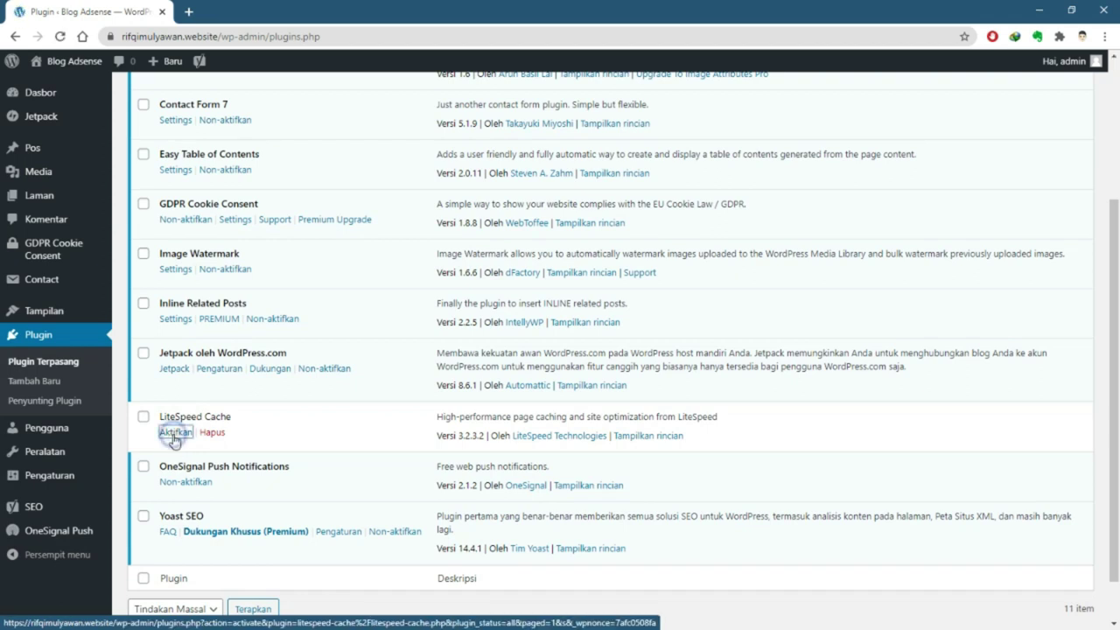
{"action": "scroll", "coordinate": [341, 435], "scroll_direction": "down", "scroll_amount": 1}
{"action": "scroll", "coordinate": [343, 432], "scroll_direction": "up", "scroll_amount": 3}
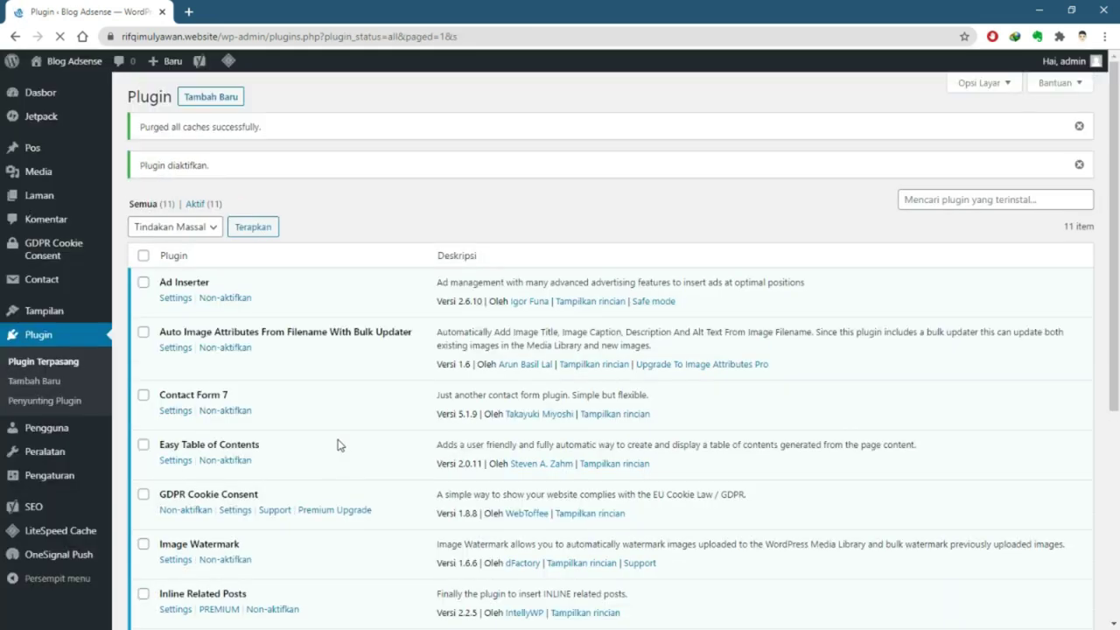
{"action": "scroll", "coordinate": [330, 430], "scroll_direction": "down", "scroll_amount": 5}
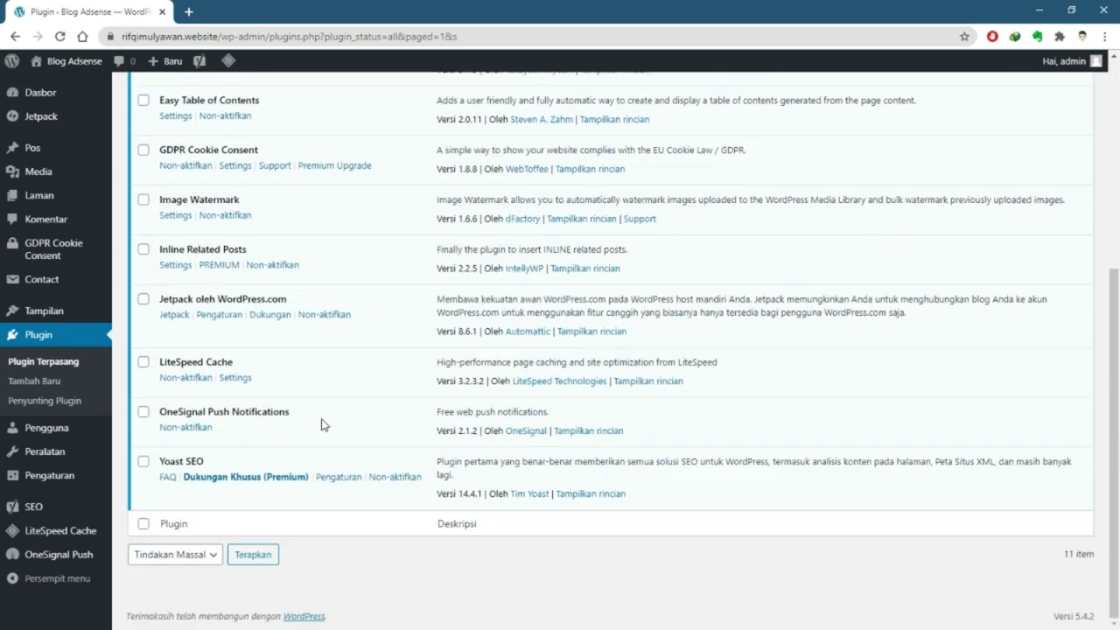
{"action": "scroll", "coordinate": [305, 446], "scroll_direction": "up", "scroll_amount": 5}
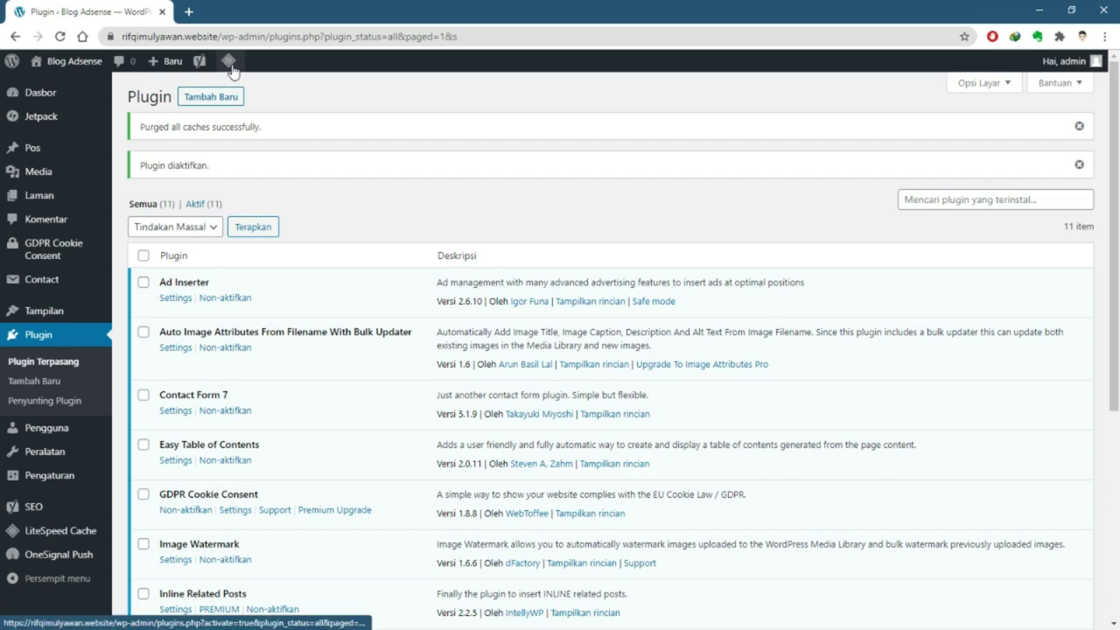
- Purge All caches from the LiteSpeed admin-bar menu, then bring up the visit-site link options
{"action": "mouse_move", "coordinate": [233, 71]}
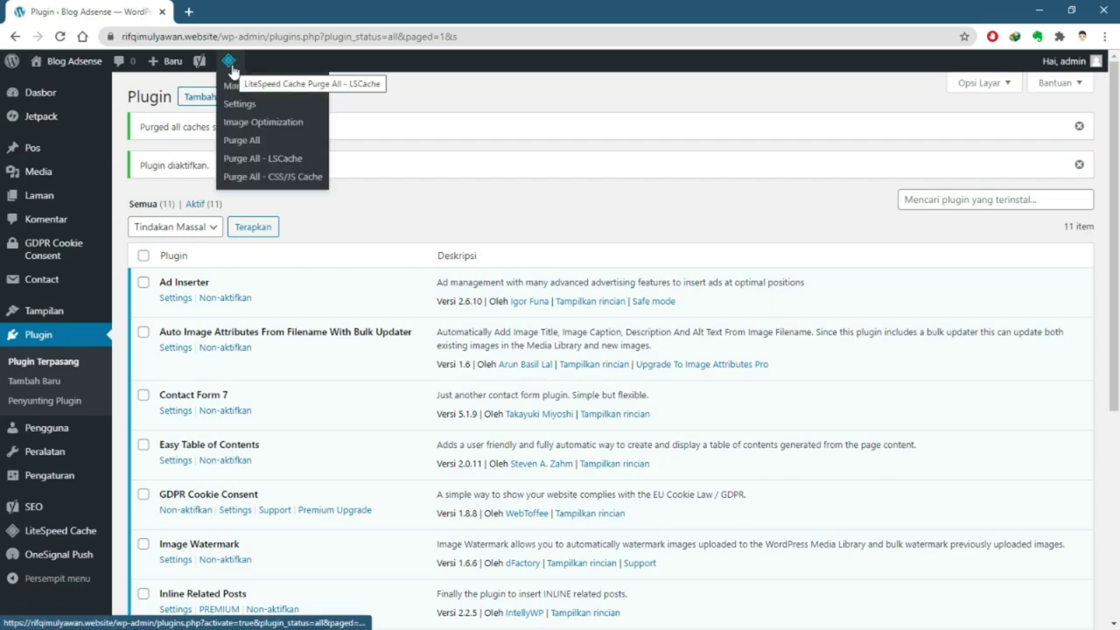
{"action": "left_click", "coordinate": [235, 141]}
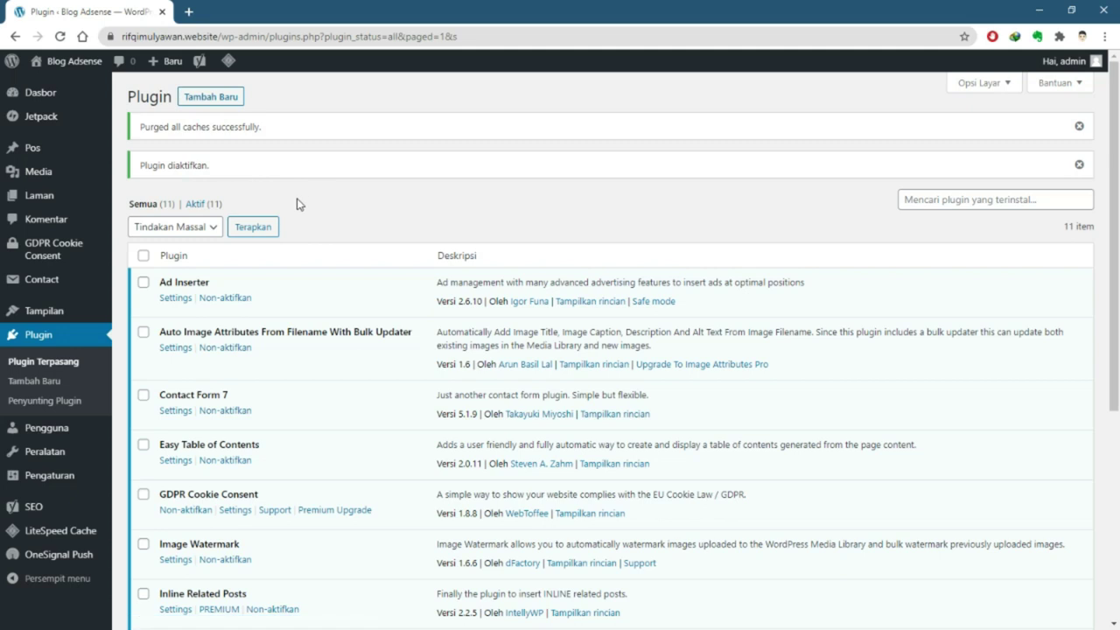
{"action": "scroll", "coordinate": [295, 210], "scroll_direction": "down", "scroll_amount": 3}
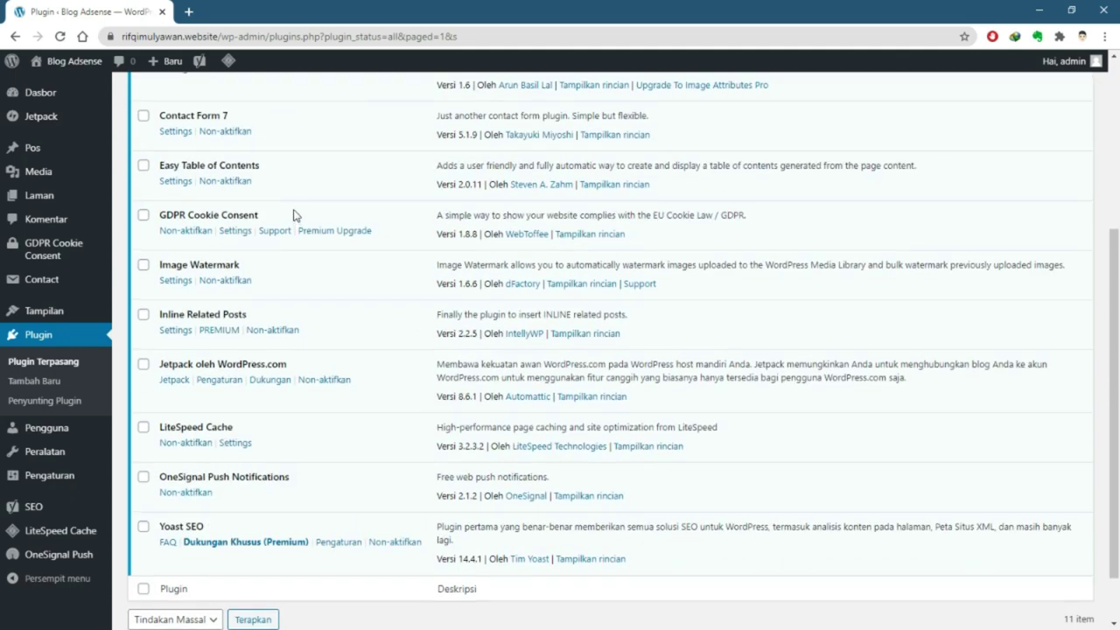
{"action": "scroll", "coordinate": [293, 214], "scroll_direction": "up", "scroll_amount": 3}
{"action": "scroll", "coordinate": [288, 227], "scroll_direction": "up", "scroll_amount": 1}
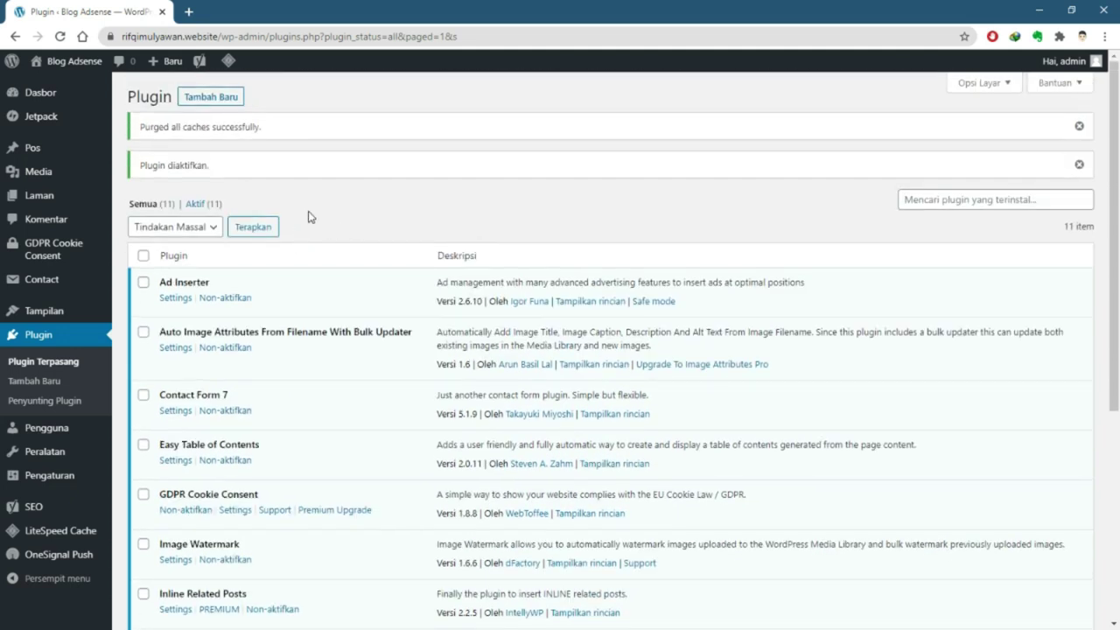
{"action": "mouse_move", "coordinate": [74, 63]}
{"action": "right_click", "coordinate": [87, 85]}
- Open the Blog Adsense front page from Kunjungi Situs in a new tab and scroll through it
{"action": "left_click", "coordinate": [99, 93]}
{"action": "left_click", "coordinate": [257, 15]}
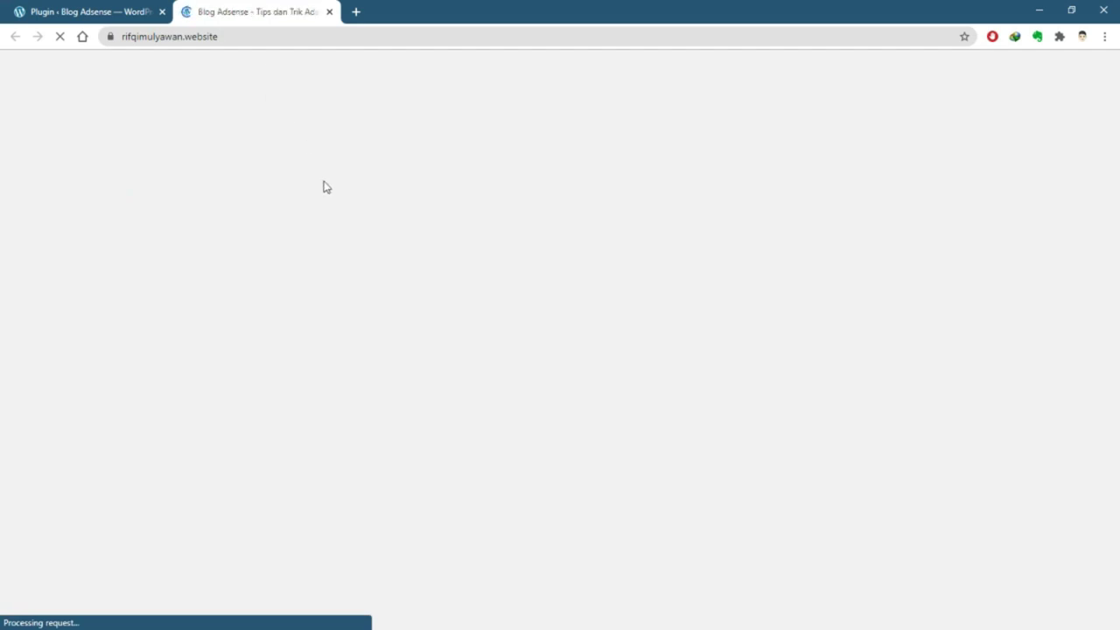
{"action": "scroll", "coordinate": [324, 184], "scroll_direction": "down", "scroll_amount": 3}
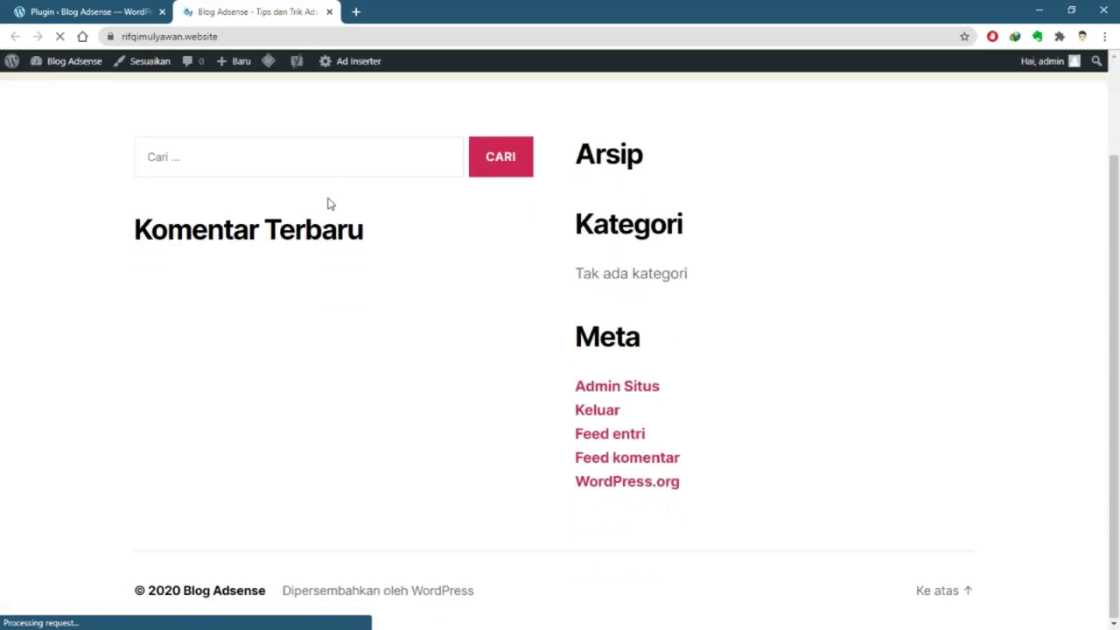
{"action": "scroll", "coordinate": [327, 207], "scroll_direction": "up", "scroll_amount": 2}
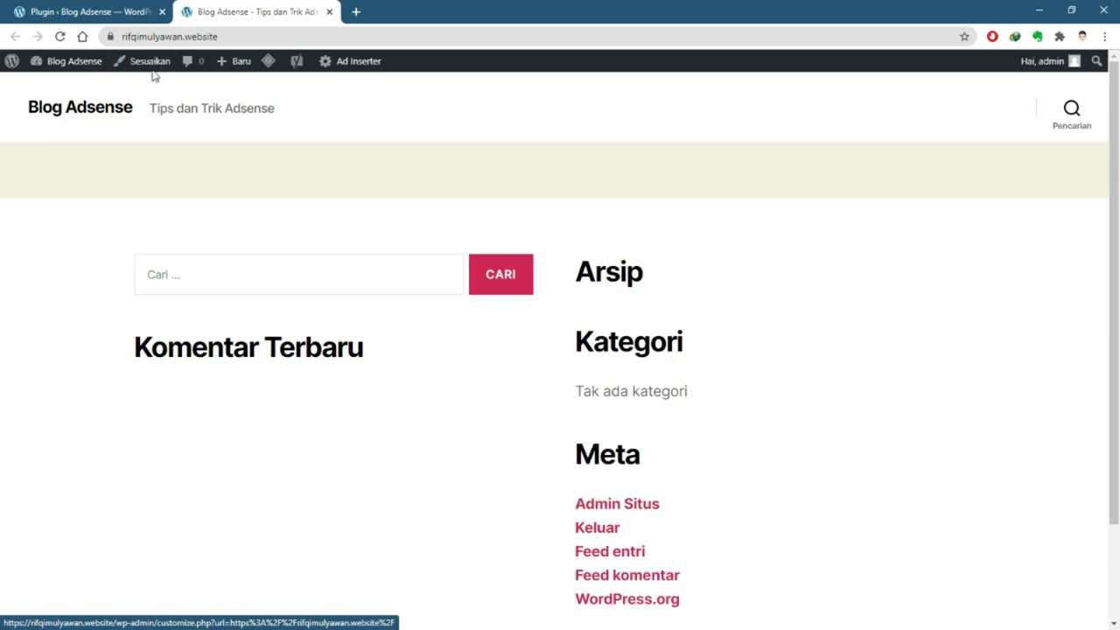
{"action": "mouse_move", "coordinate": [238, 77]}
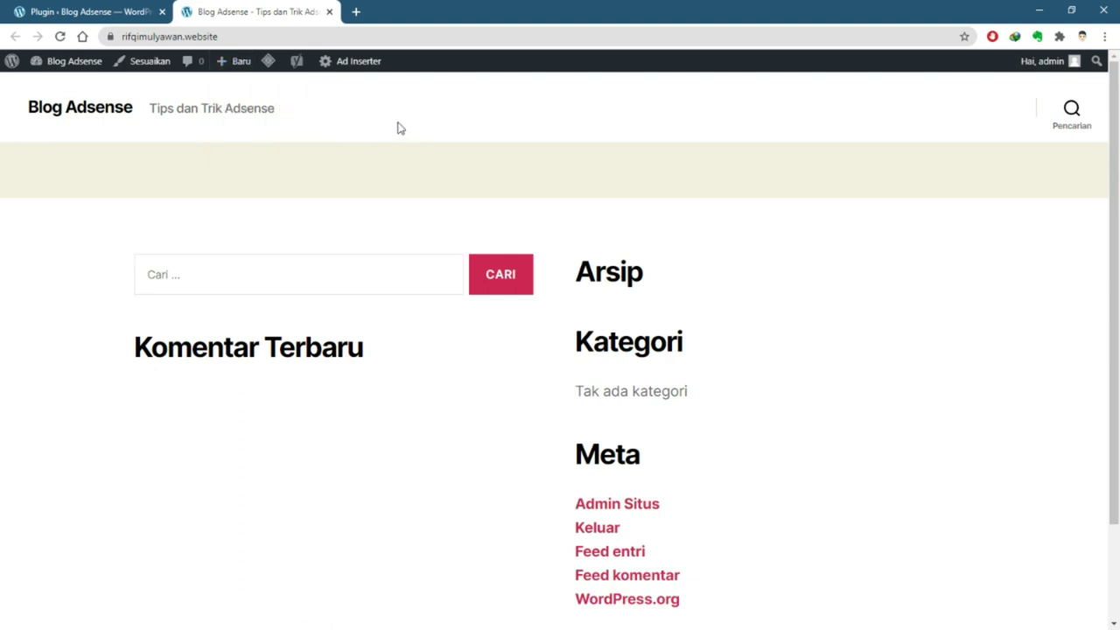
{"action": "scroll", "coordinate": [368, 138], "scroll_direction": "down", "scroll_amount": 2}
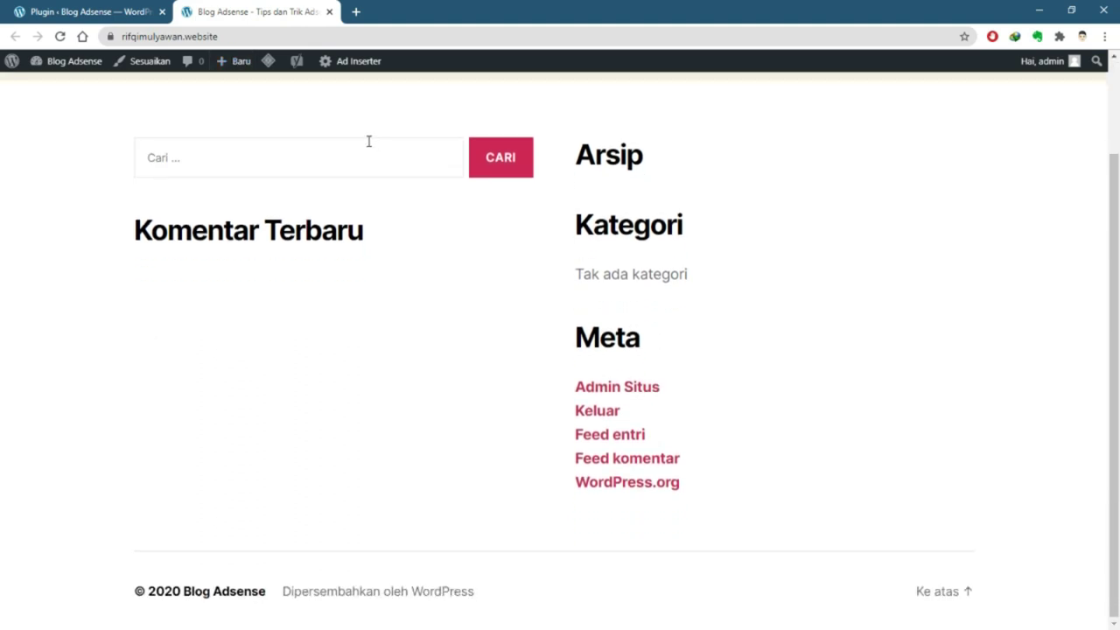
{"action": "scroll", "coordinate": [370, 140], "scroll_direction": "up", "scroll_amount": 2}
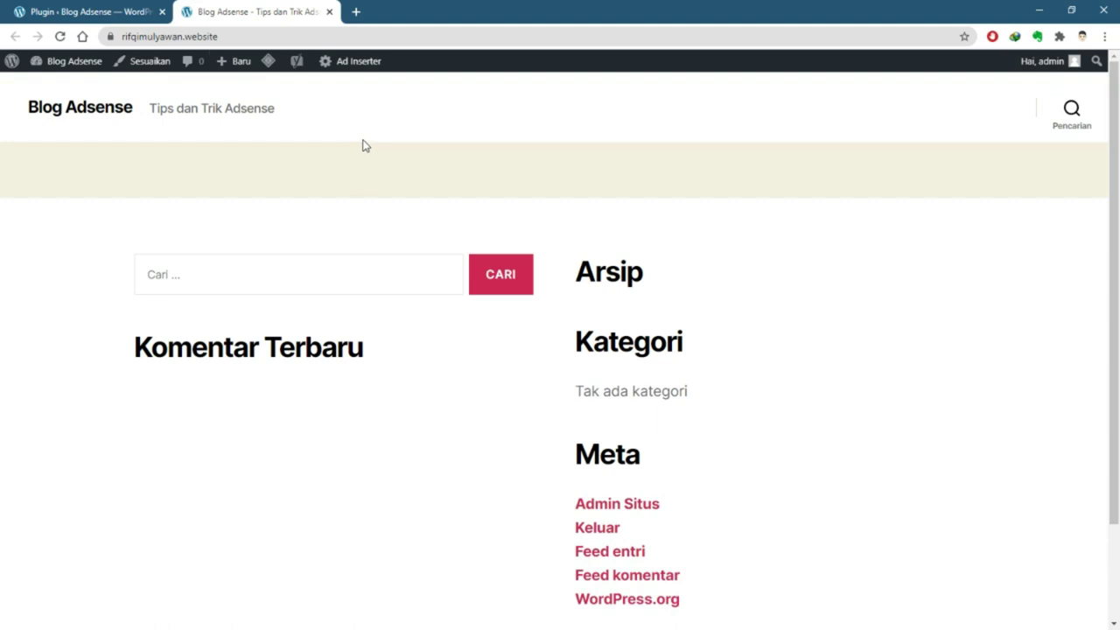